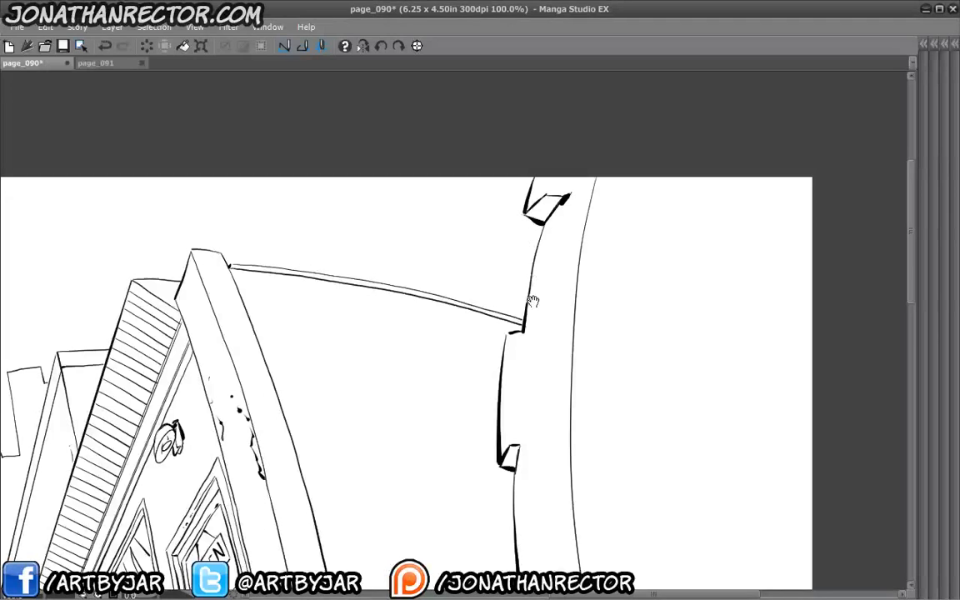
Erase the overshooting ink tips at the notch corners along the large curved foreground edge
left_click_drag(479, 271, 476, 214)
left_click_drag(429, 306, 515, 427)
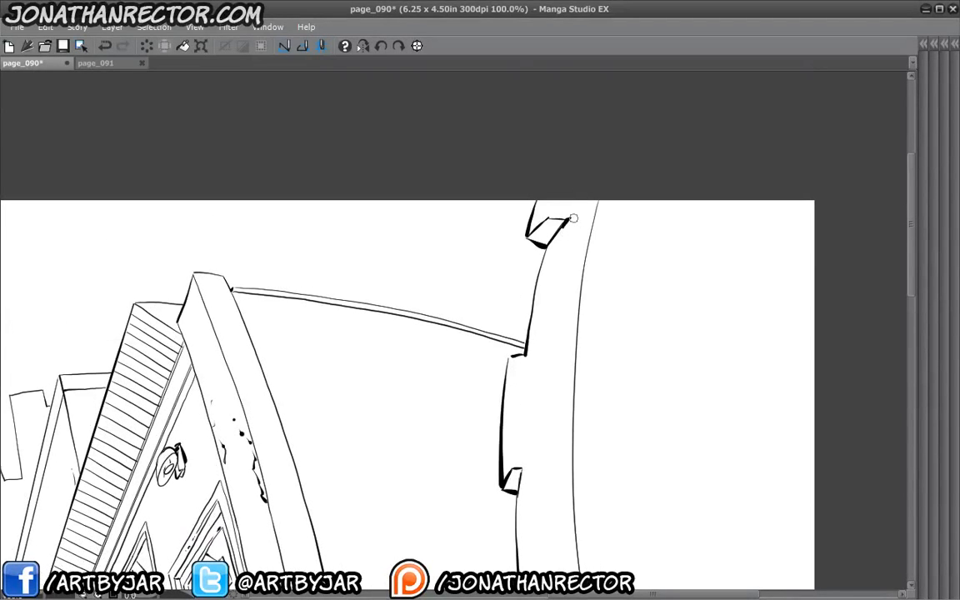
scroll(541, 266, "down", 3)
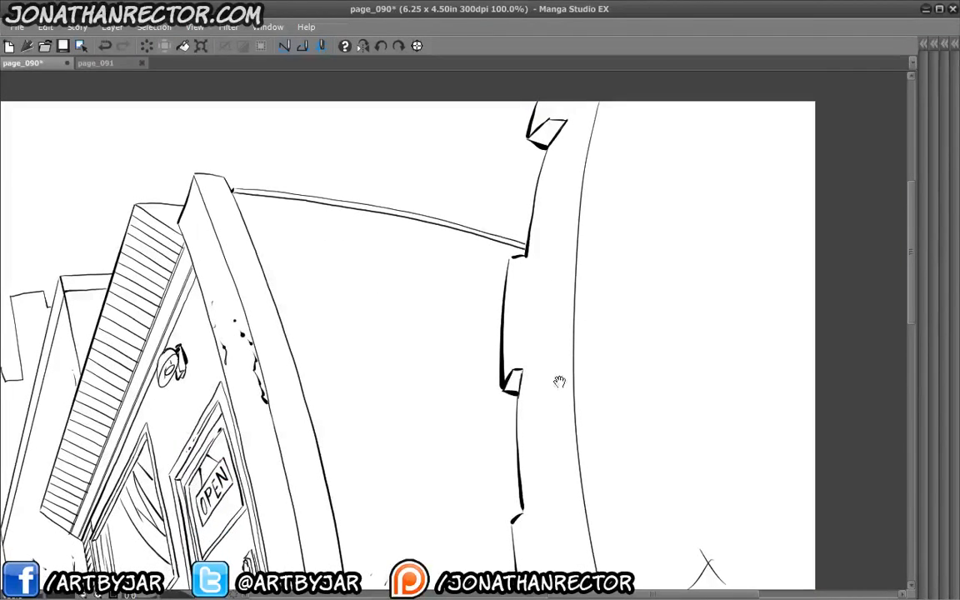
left_click_drag(562, 379, 468, 208)
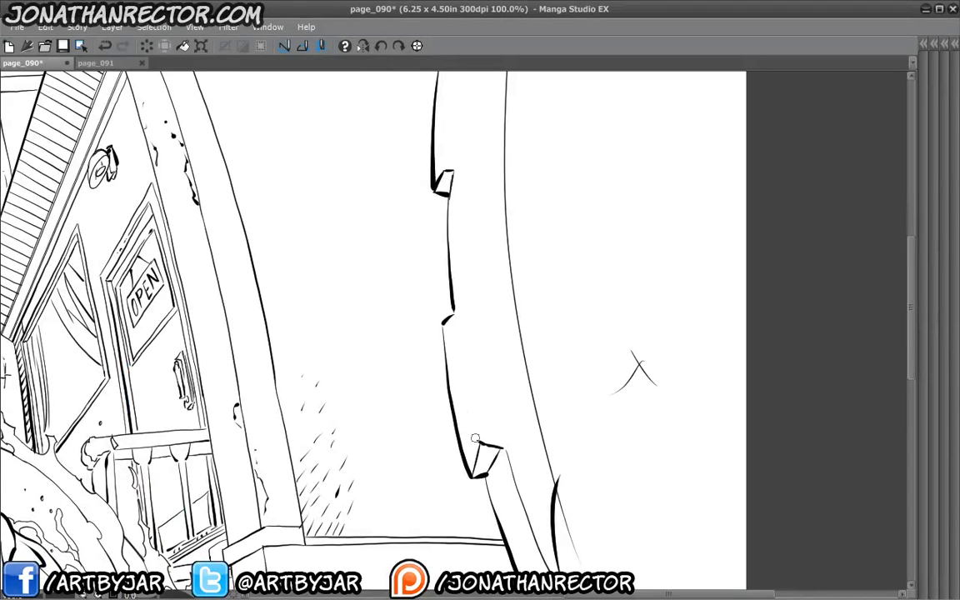
left_click_drag(458, 421, 369, 284)
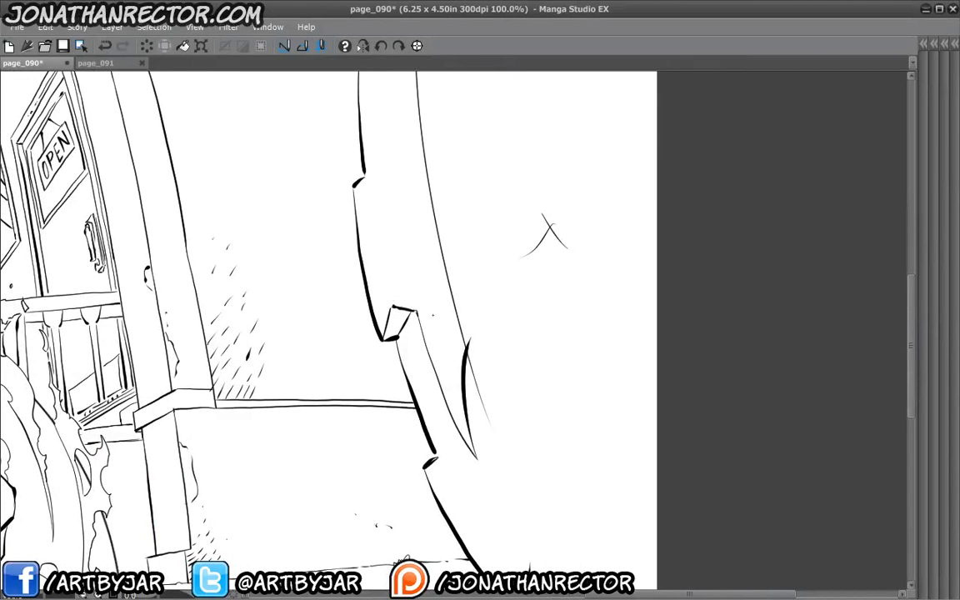
scroll(433, 315, "down", 1)
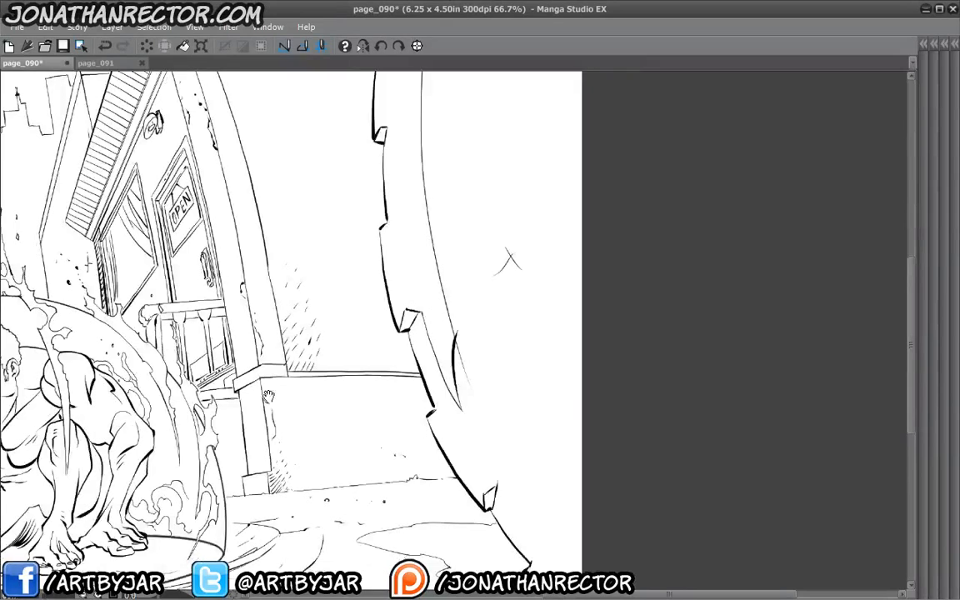
left_click_drag(368, 359, 375, 328)
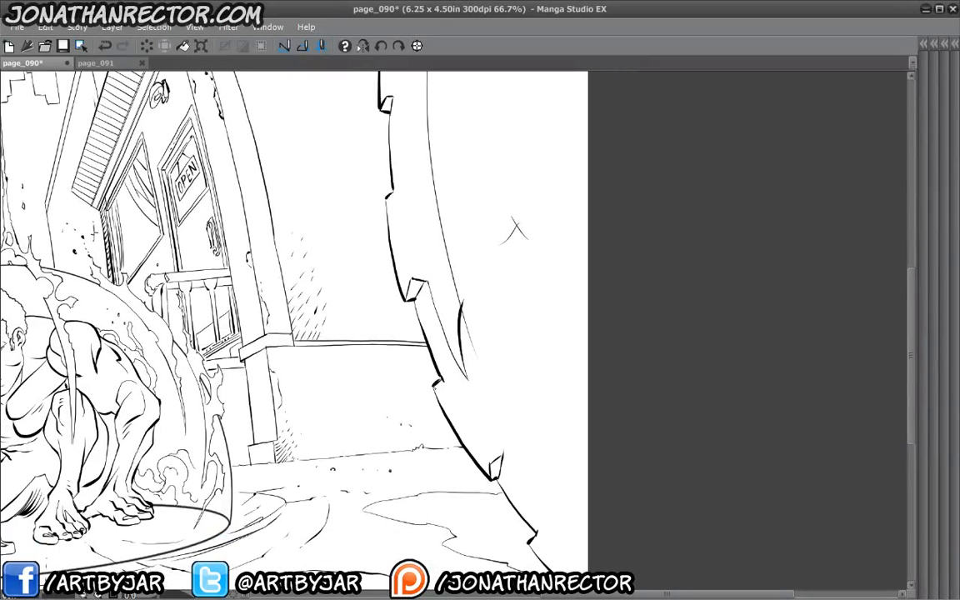
Fill the large foreground area beyond the curved inner line with black, using the all-layers fill
mouse_move(404, 379)
left_mouse_down()
mouse_move(373, 317)
mouse_move(360, 332)
mouse_move(445, 400)
left_mouse_up()
key("Tab")
key("g")
left_click(415, 415)
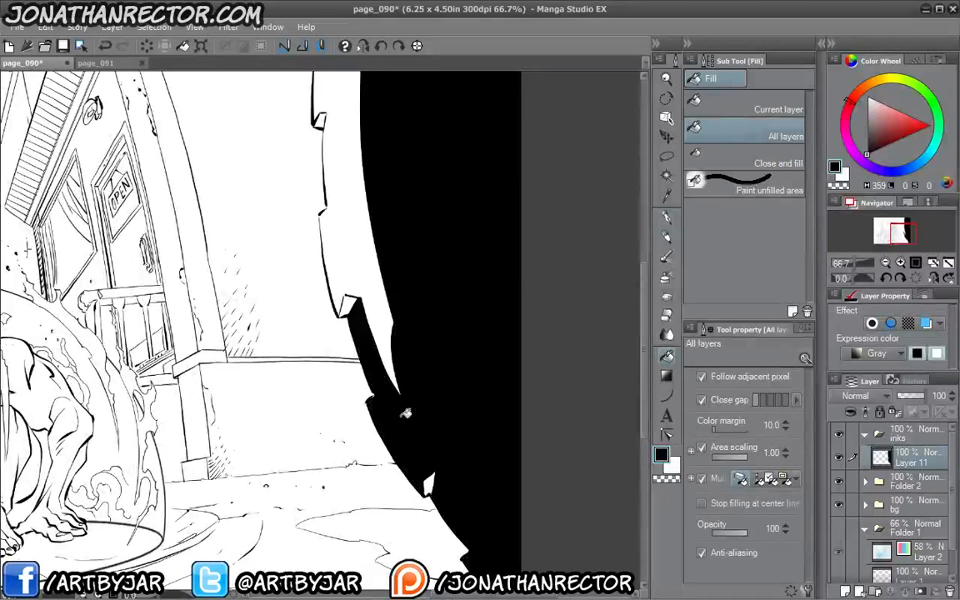
Fill the small notch faces along the upper and middle part of the curved edge with black
left_click_drag(341, 277, 373, 403)
left_click(379, 431)
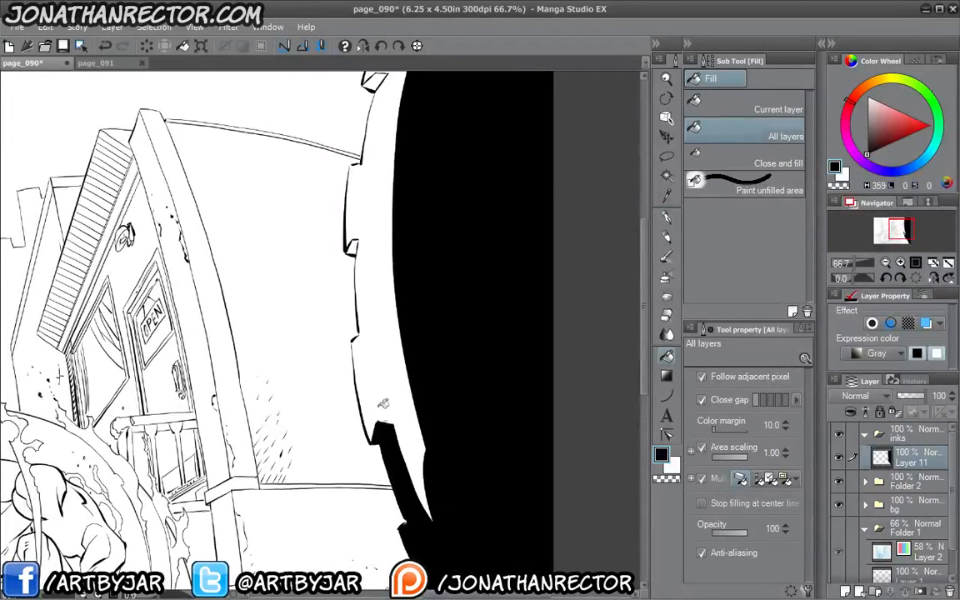
left_click(353, 248)
left_click_drag(362, 171, 366, 314)
left_click(379, 224)
left_click_drag(295, 408, 330, 315)
key("ctrl+minus")
key("ctrl+minus")
left_click_drag(153, 330, 268, 269)
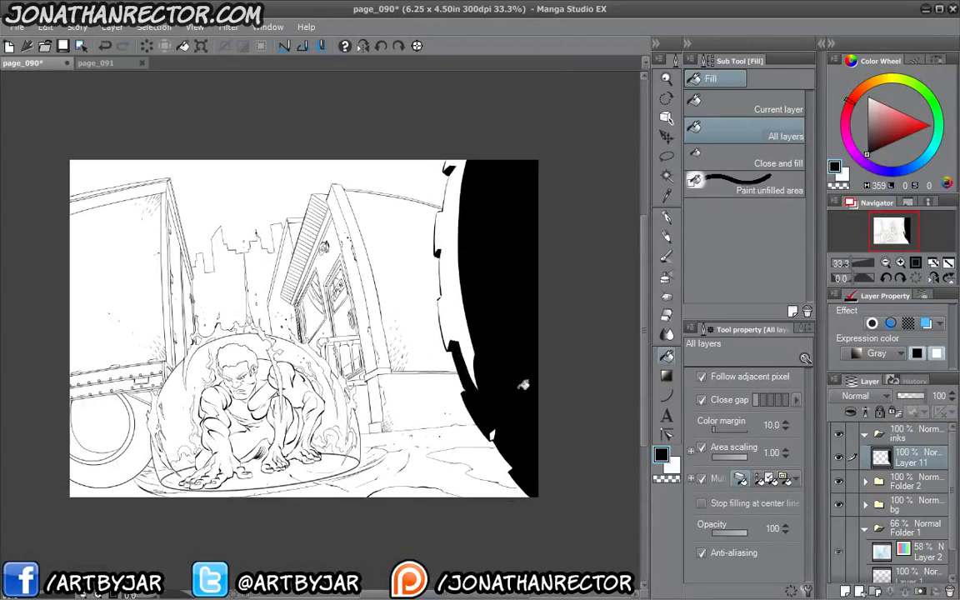
left_click_drag(391, 367, 361, 408)
key("ctrl+plus")
key("ctrl+plus")
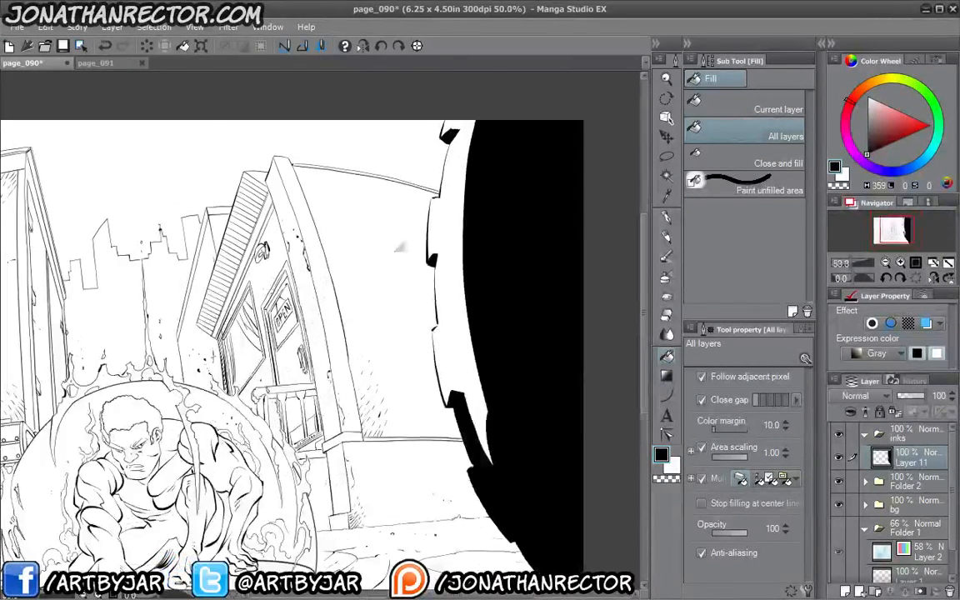
With the Mapping pen, outline a narrow wedge above the lower notch and ink tapered feathering strokes beside it along the inner black edge
key("p")
left_click_drag(451, 365, 404, 423)
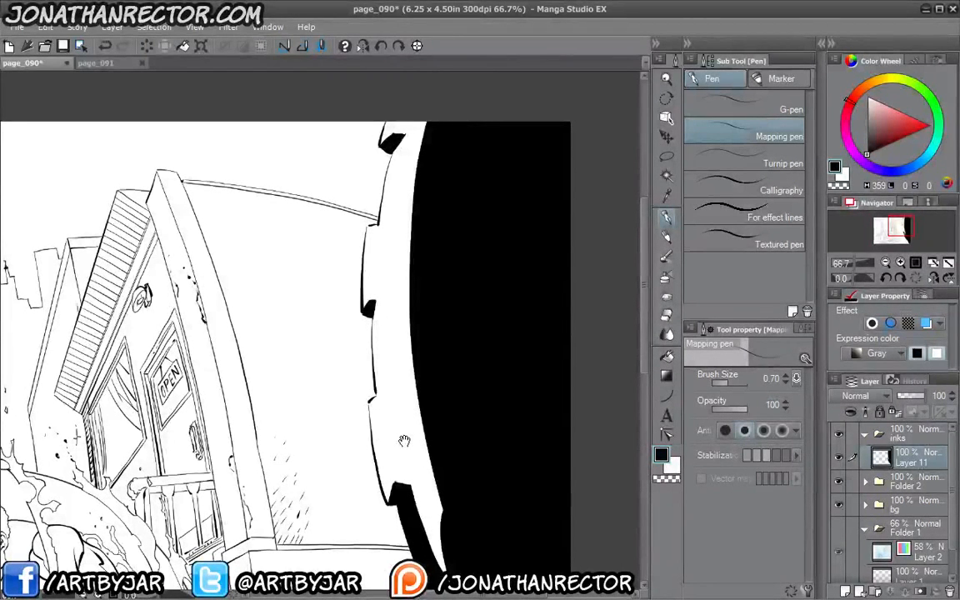
left_click_drag(384, 377, 399, 387)
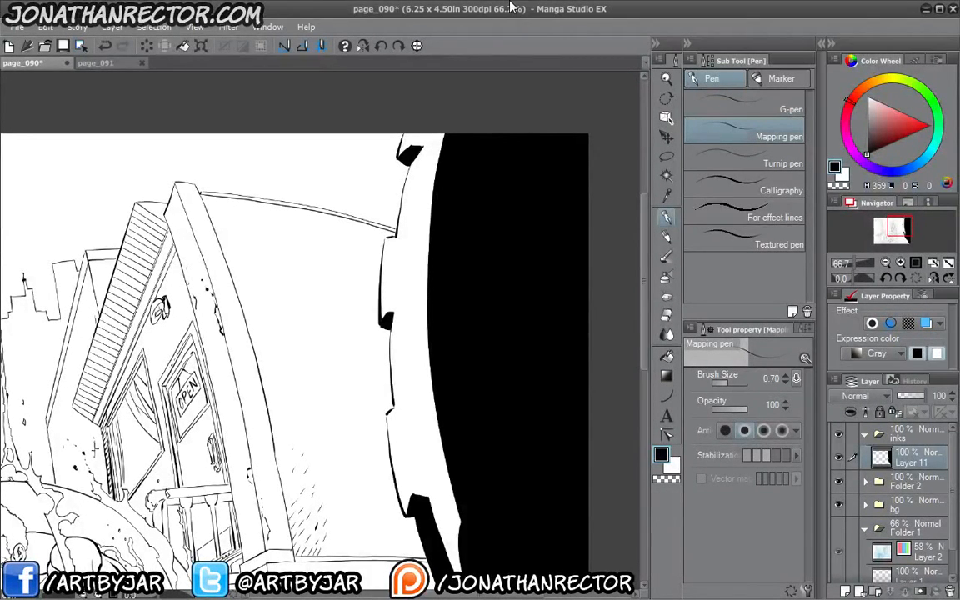
left_click_drag(349, 418, 449, 245)
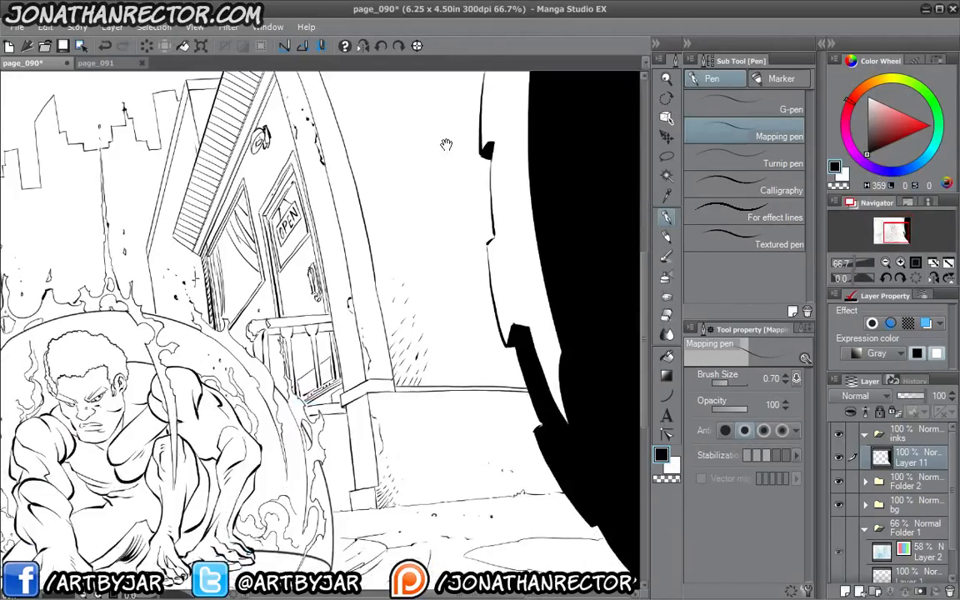
left_click_drag(500, 384, 413, 485)
left_click_drag(357, 427, 537, 401)
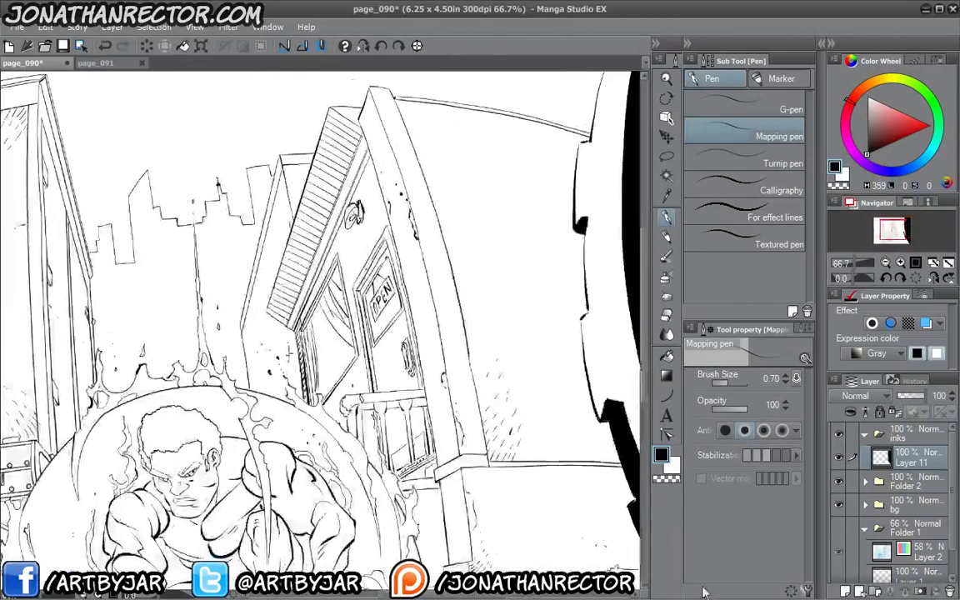
left_click_drag(426, 425, 262, 399)
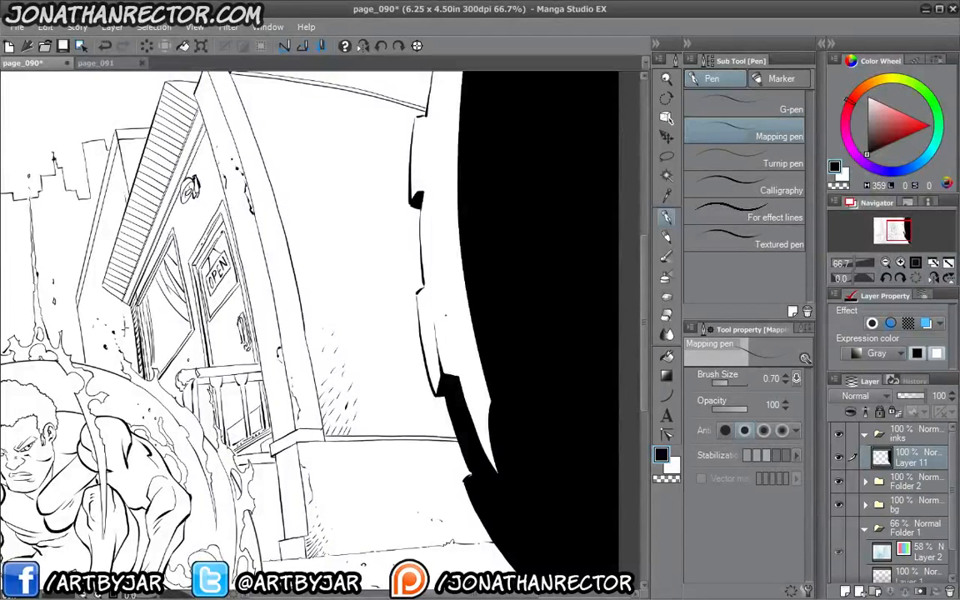
left_click_drag(401, 282, 411, 339)
left_click_drag(412, 205, 358, 130)
left_click_drag(429, 328, 450, 411)
left_click_drag(428, 366, 456, 454)
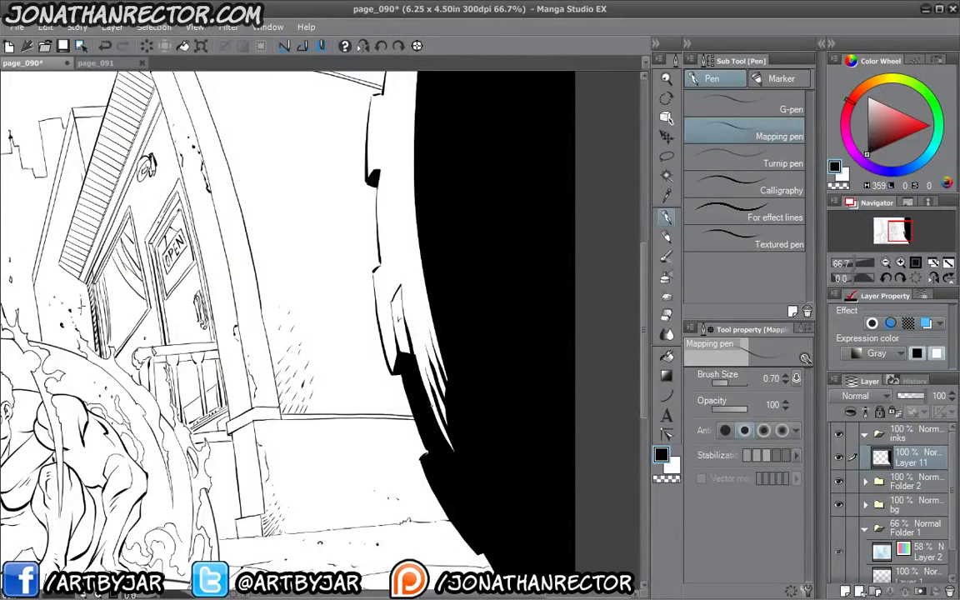
Crosshatch over the feathering strokes beside the lower notch
left_click_drag(446, 398, 435, 421)
mouse_move(448, 373)
left_mouse_down()
mouse_move(433, 405)
mouse_move(430, 380)
left_mouse_up()
left_click_drag(437, 341, 427, 360)
Fill the narrow wedge outlined above the lower notch with black
left_click_drag(462, 215, 537, 369)
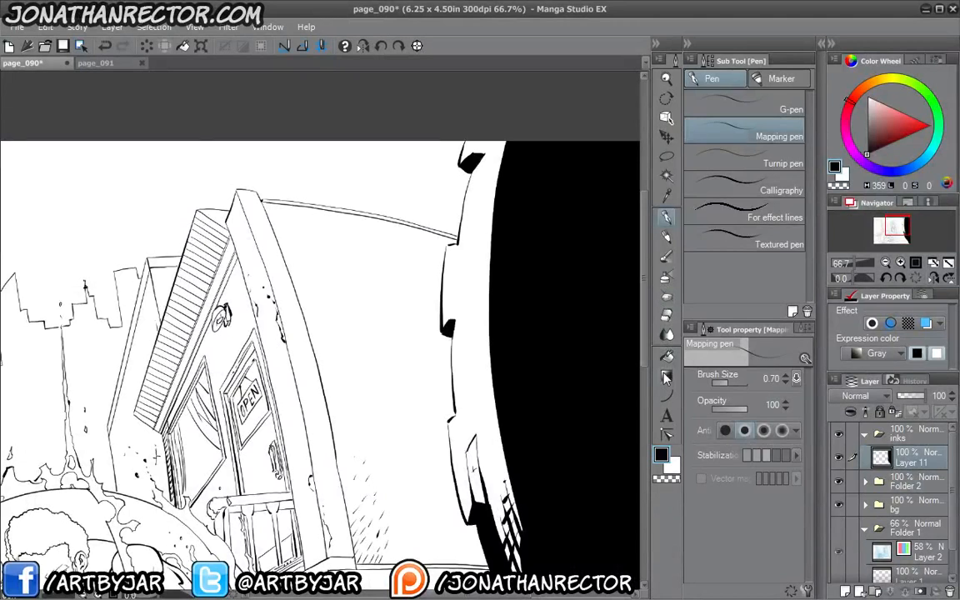
key("g")
left_click(475, 454)
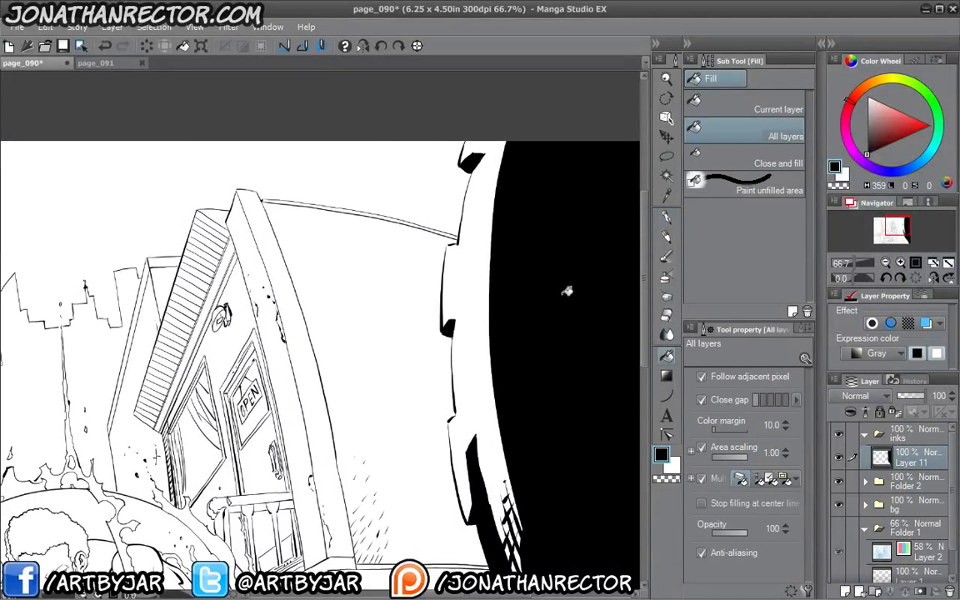
Paint the filled face of the lower notch white with the Mapping pen
left_click(666, 219)
left_click_drag(471, 437, 487, 278)
key("p")
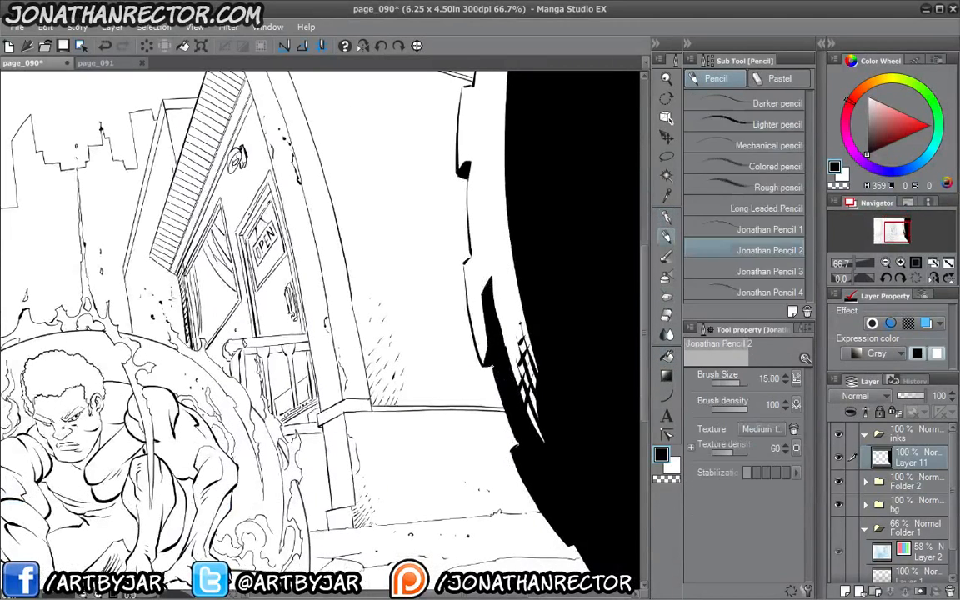
key("e")
key("p")
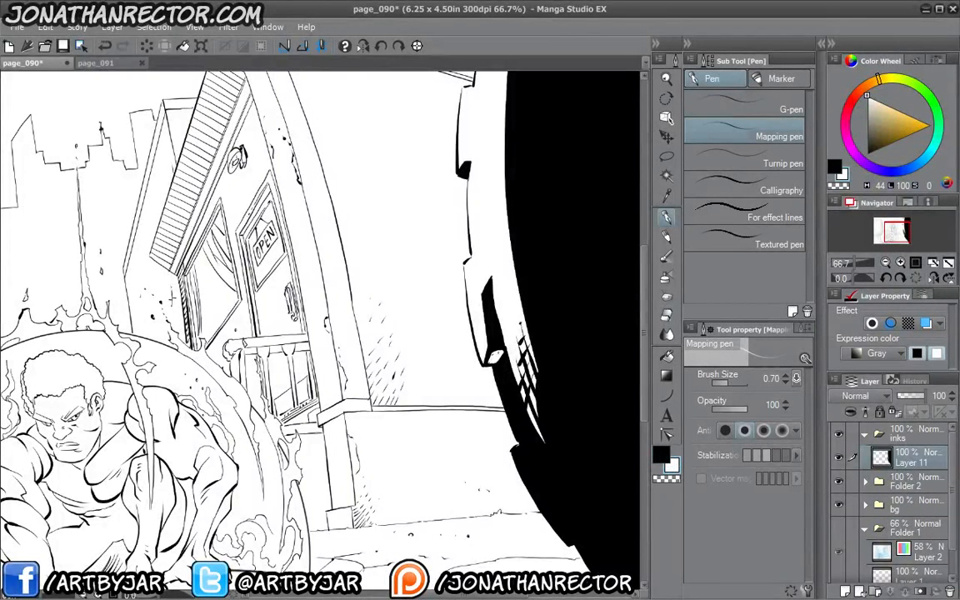
Switch back to black and crosshatch the white band at the panel's upper border, tapering the strokes downward
left_click_drag(174, 293, 89, 150)
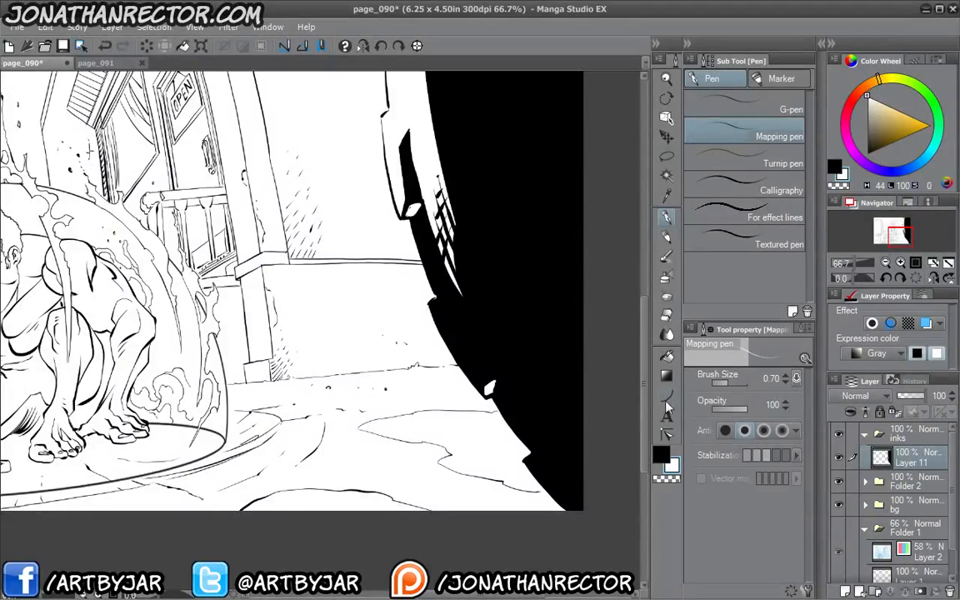
key("x")
left_click_drag(435, 312, 496, 595)
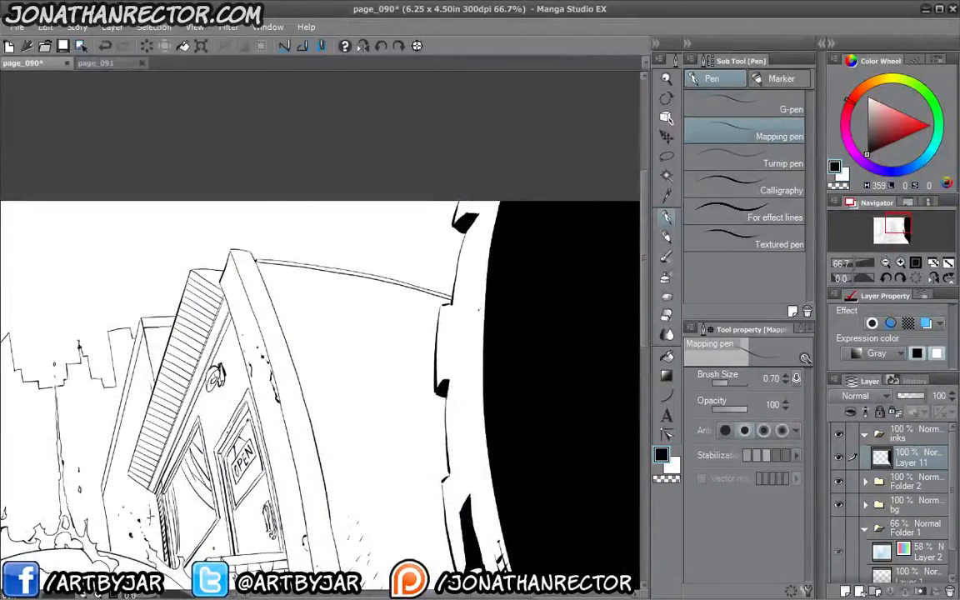
left_click_drag(479, 296, 497, 202)
mouse_move(475, 259)
left_mouse_down()
mouse_move(482, 200)
mouse_move(489, 255)
mouse_move(493, 245)
left_mouse_up()
mouse_move(484, 209)
left_mouse_down()
mouse_move(496, 237)
mouse_move(499, 229)
left_mouse_up()
left_click_drag(494, 201, 500, 216)
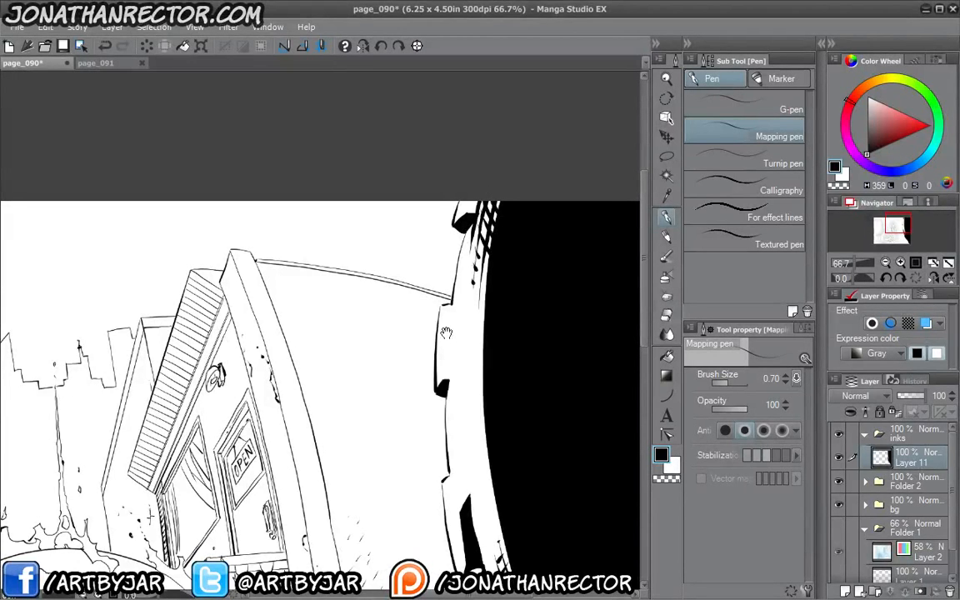
Ink small pointed black bumps at intervals along the inner black edge of the white band
left_click_drag(451, 412, 389, 283)
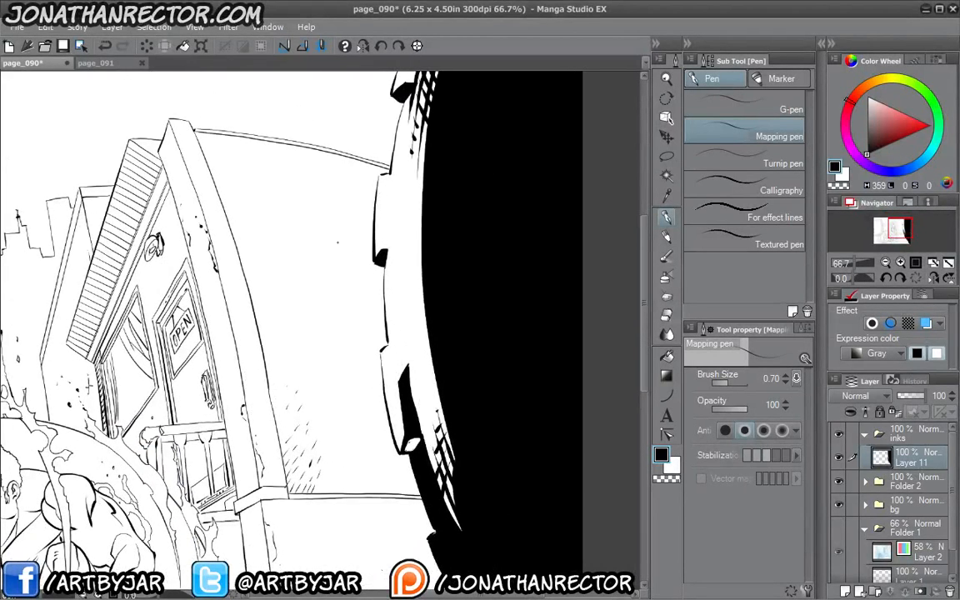
left_click_drag(391, 244, 411, 298)
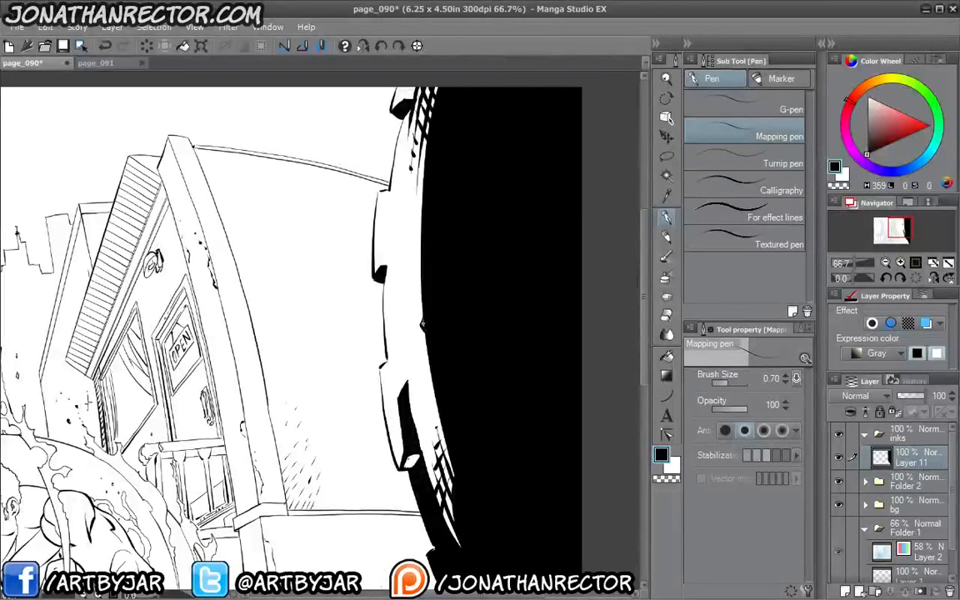
left_click_drag(436, 397, 424, 345)
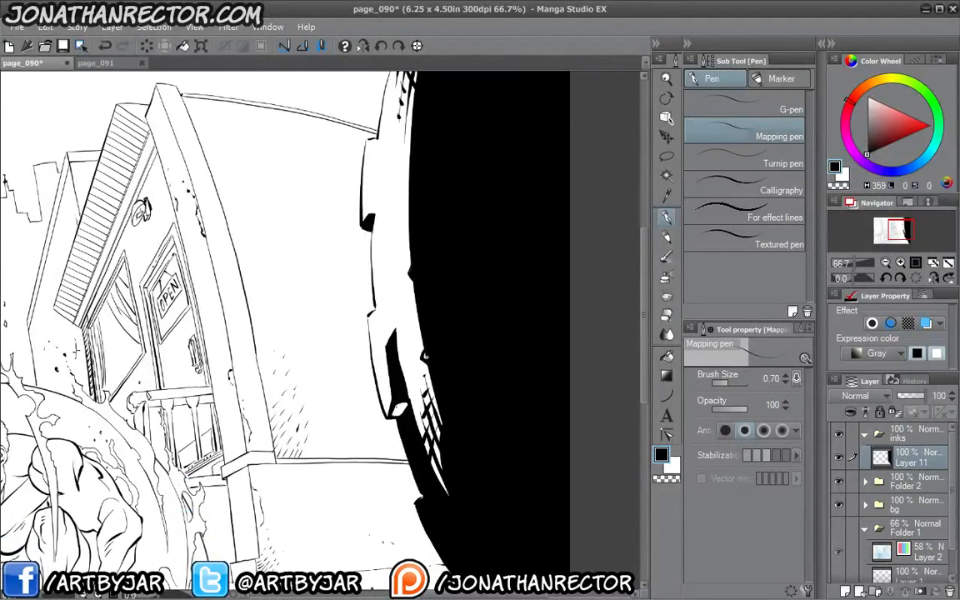
left_click_drag(368, 248, 400, 385)
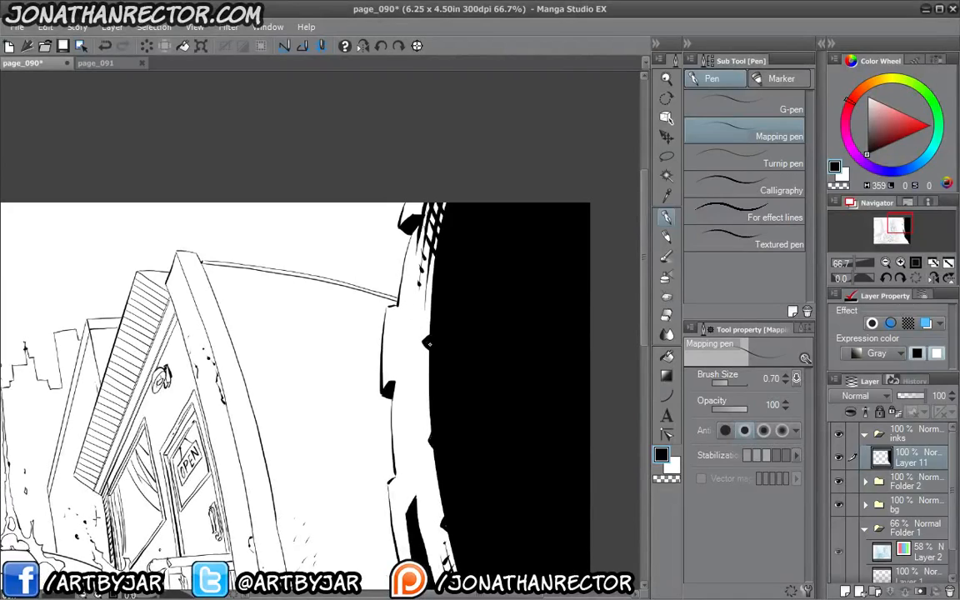
left_click_drag(339, 345, 365, 231)
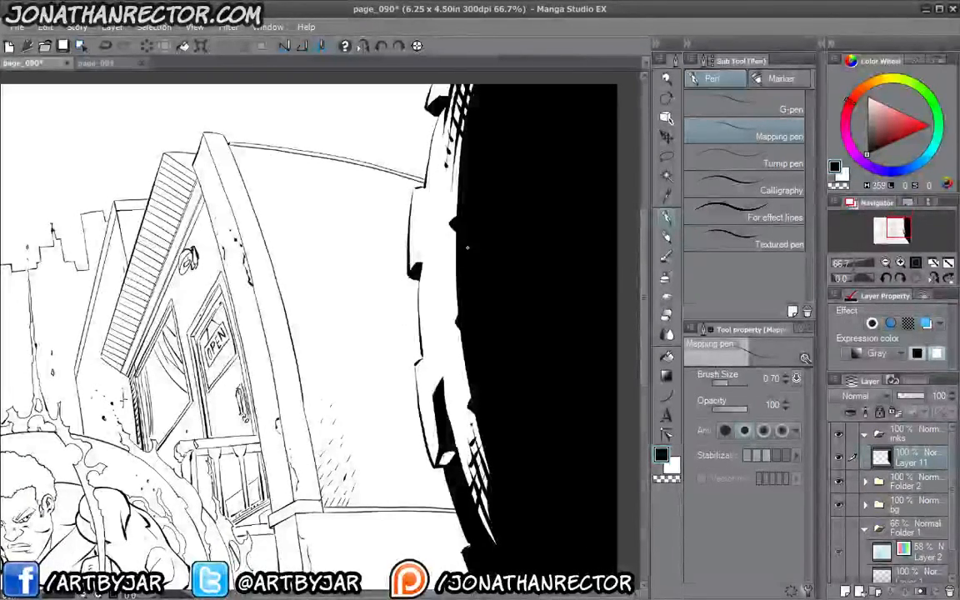
left_click_drag(333, 407, 301, 237)
left_click_drag(331, 456, 300, 367)
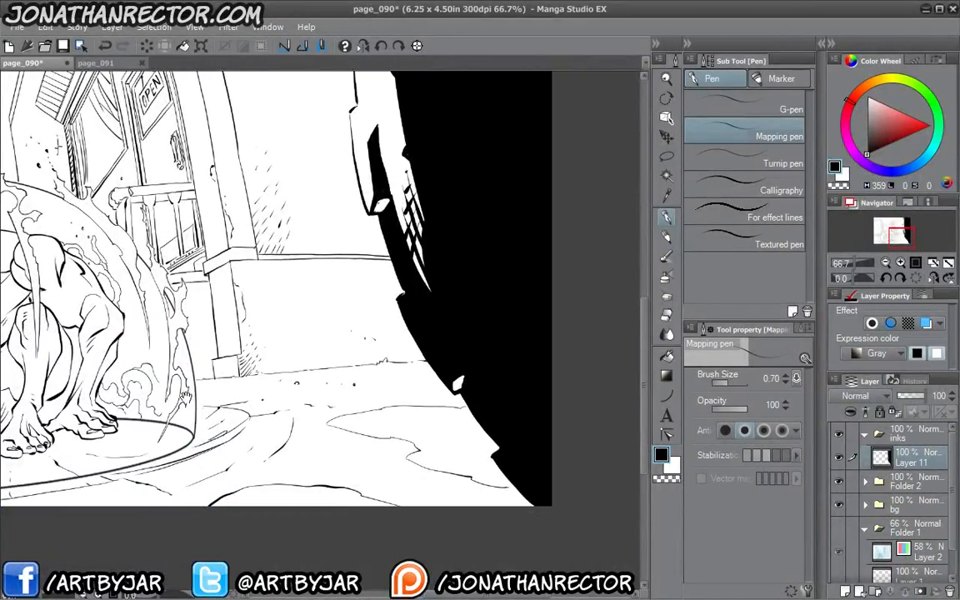
Draw white crosshatch strokes into the black area beside the hatching at the panel's upper border
left_click_drag(168, 356, 324, 455)
left_click_drag(194, 377, 344, 483)
scroll(214, 463, "down", 2)
scroll(450, 407, "up", 2)
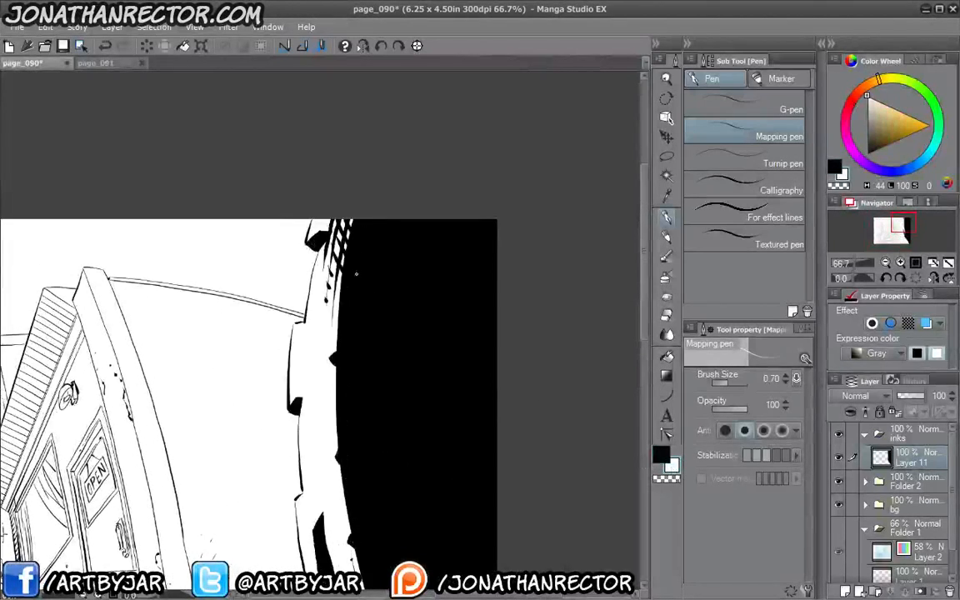
mouse_move(367, 221)
left_mouse_down()
mouse_move(356, 262)
mouse_move(373, 201)
left_mouse_up()
left_click_drag(343, 243, 360, 272)
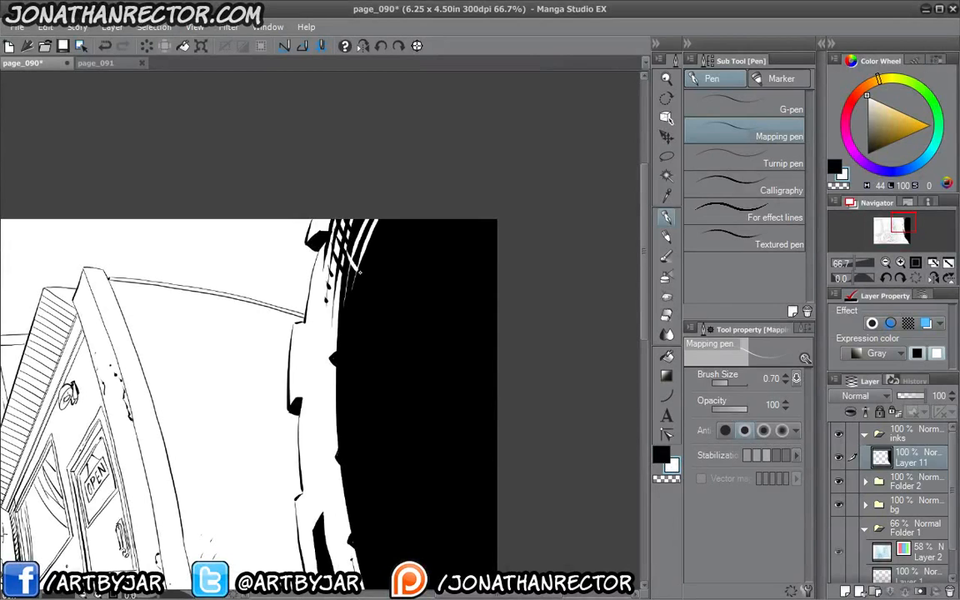
left_click_drag(320, 225, 337, 245)
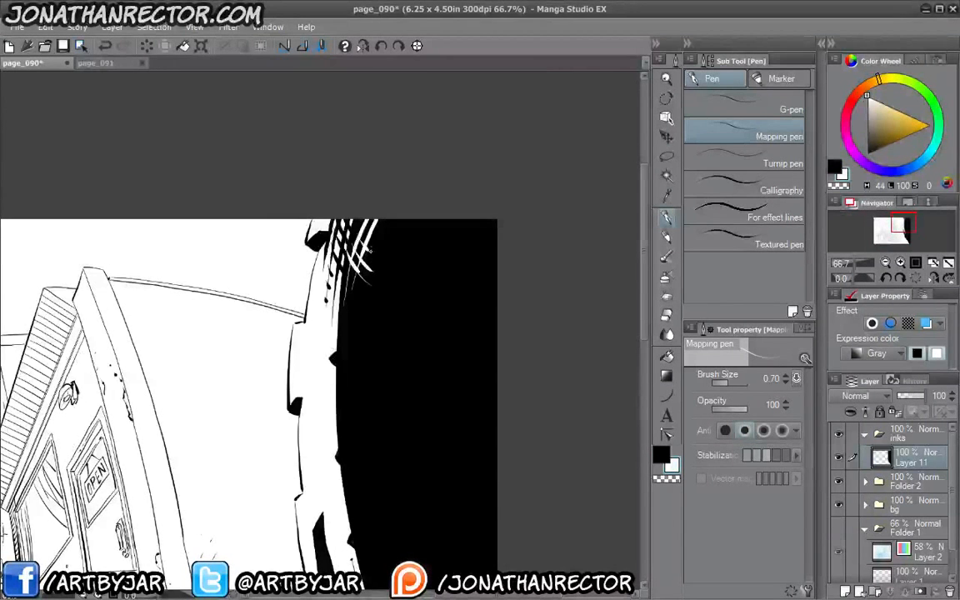
Add white strokes and scattered specks in the black area beside the lower notch's hatching
left_click_drag(343, 339, 314, 75)
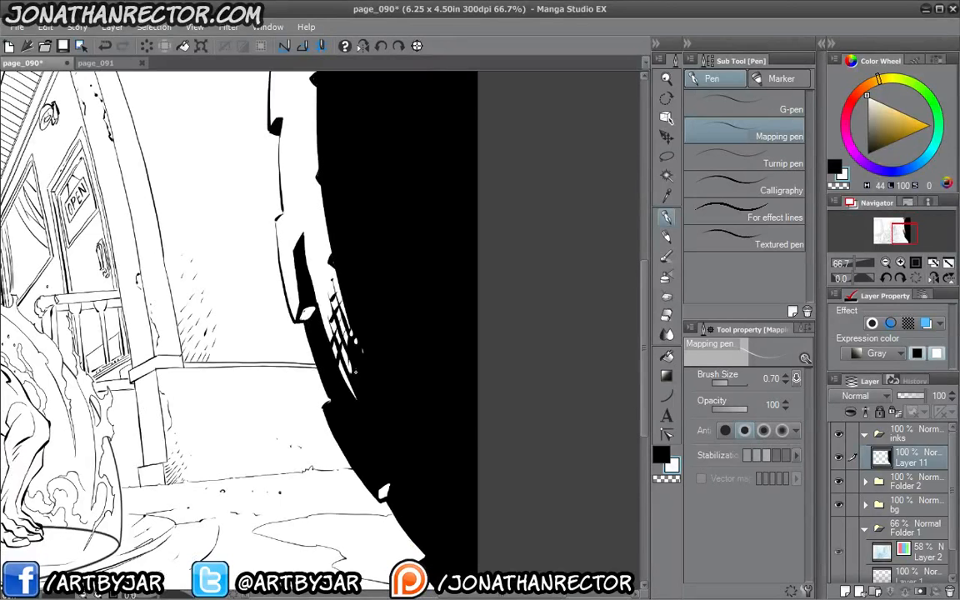
mouse_move(355, 368)
left_mouse_down()
mouse_move(372, 397)
mouse_move(379, 429)
left_mouse_up()
left_click_drag(358, 310, 394, 296)
left_click_drag(275, 375, 443, 205)
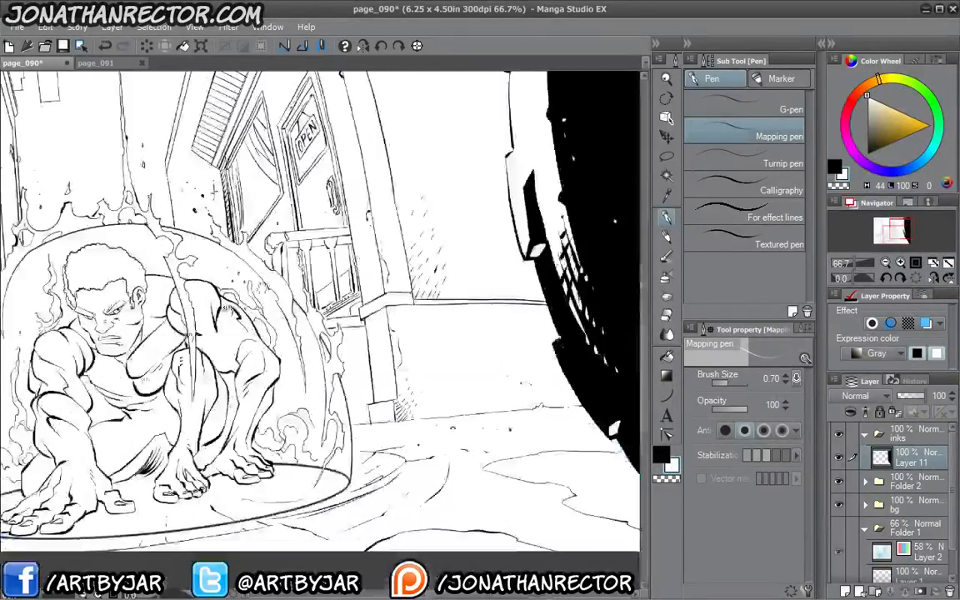
left_click_drag(325, 275, 425, 360)
left_click_drag(325, 292, 485, 363)
scroll(340, 495, "down", 2)
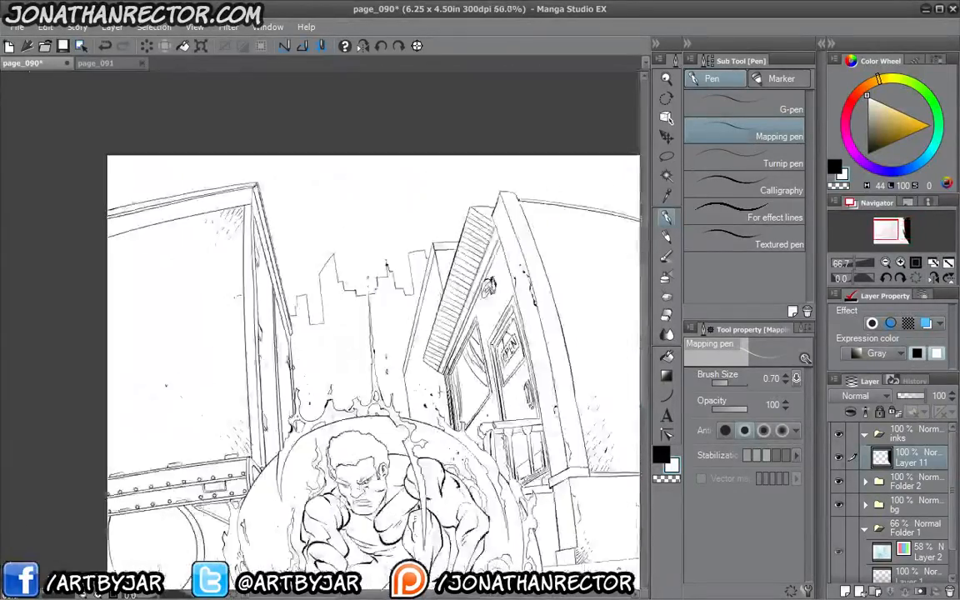
Ink a peaked shadow outline across the storefront's blank side wall and mark the area above it with a small X
left_click_drag(256, 448, 220, 376)
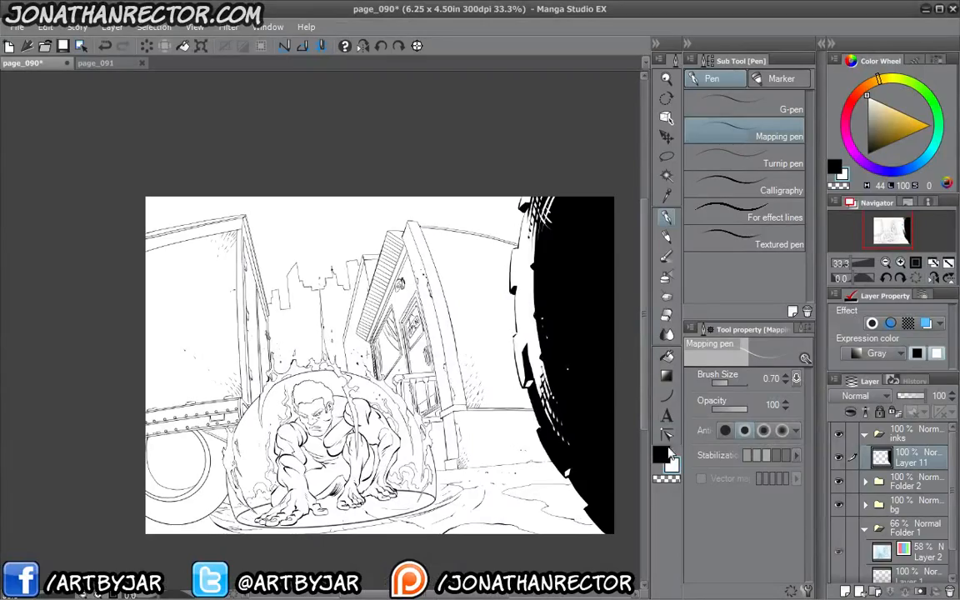
left_click_drag(279, 413, 215, 429)
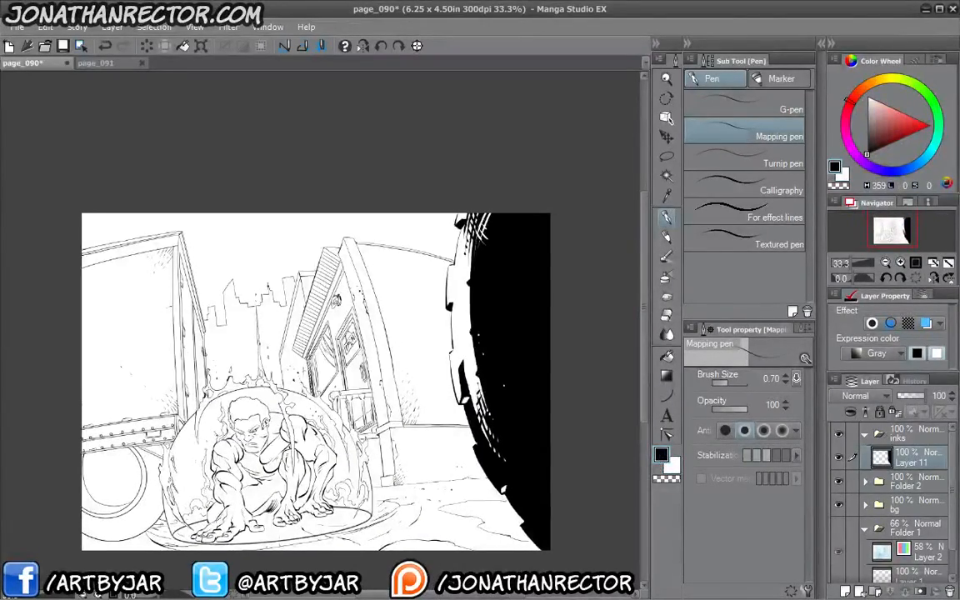
scroll(216, 432, "up", 2)
mouse_move(543, 194)
left_mouse_down()
mouse_move(329, 377)
mouse_move(334, 314)
left_mouse_up()
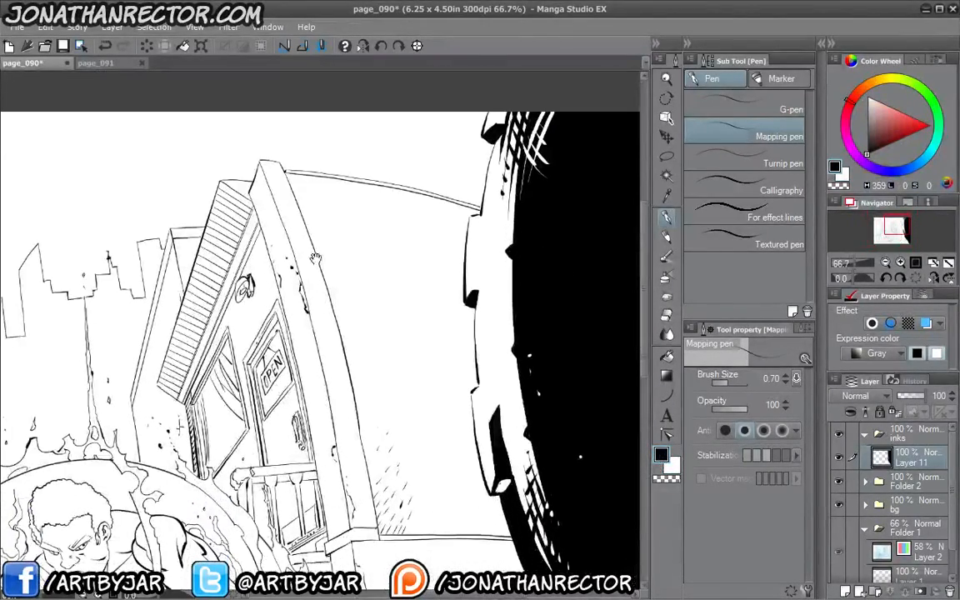
mouse_move(354, 379)
left_mouse_down()
mouse_move(409, 314)
mouse_move(475, 369)
left_mouse_up()
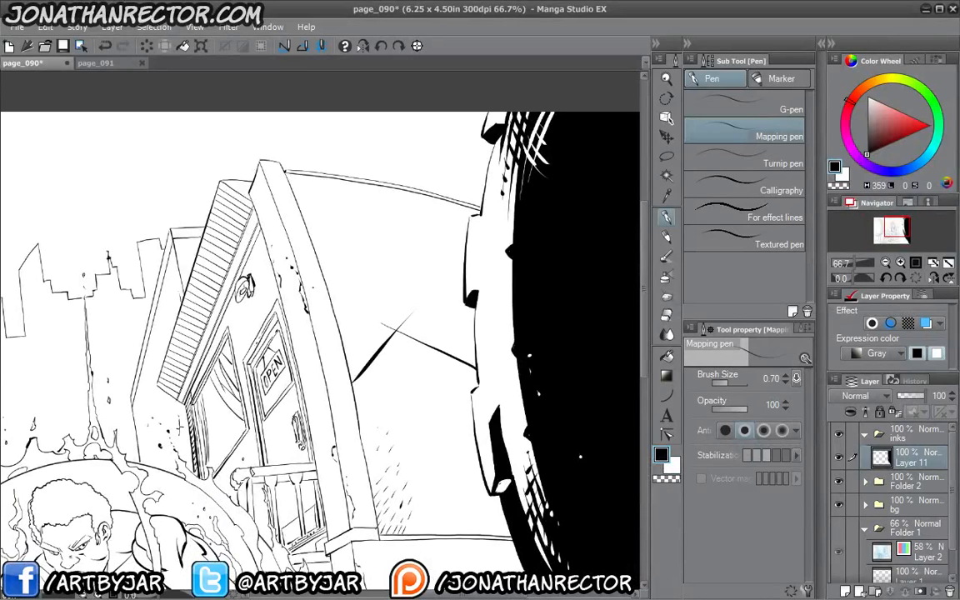
left_click_drag(366, 346, 407, 453)
left_click_drag(405, 369, 415, 384)
left_click_drag(419, 374, 409, 384)
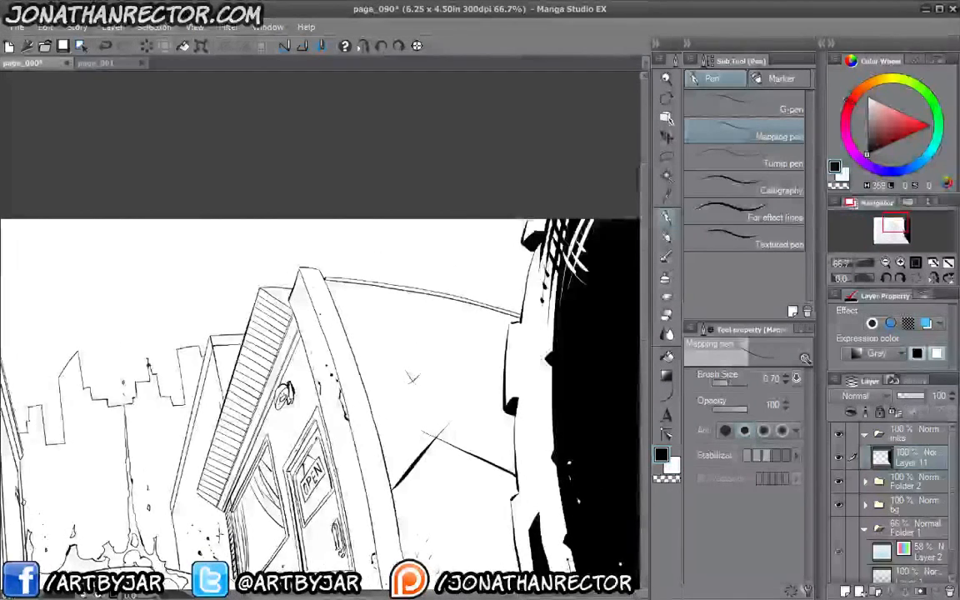
left_click(667, 357)
left_click(414, 302)
left_click_drag(506, 495, 475, 331)
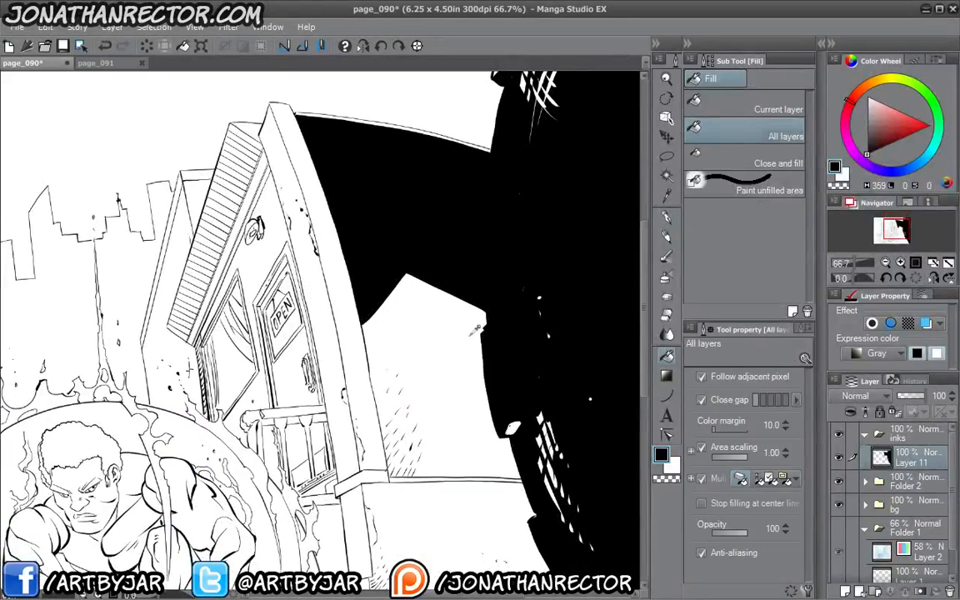
key("ctrl+z")
Touch up the wall area with the Mapping pen and fill the side wall above the peaked line solid black
key("p")
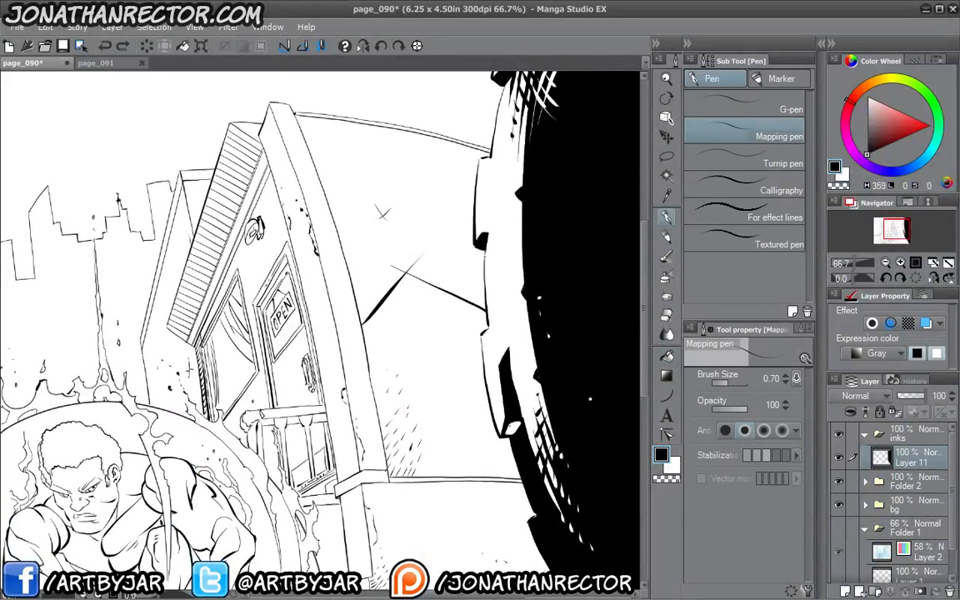
left_click_drag(437, 226, 436, 243)
left_click(666, 356)
left_click(428, 212)
scroll(198, 275, "down", 1)
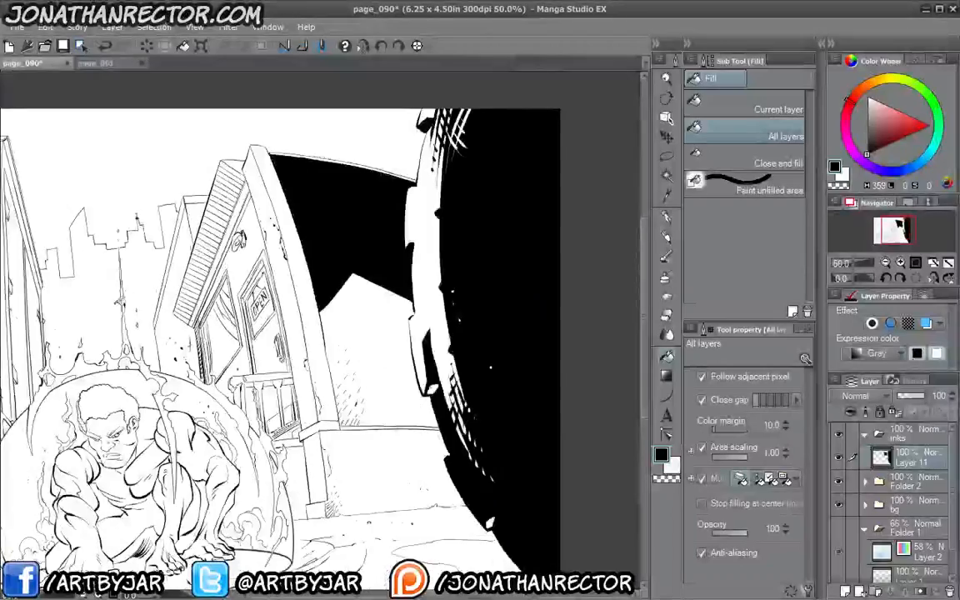
Thicken the jagged crack outline on the ground beside the lower end of the curved foreground shape with the Mapping pen
left_click_drag(198, 275, 291, 221)
key("p")
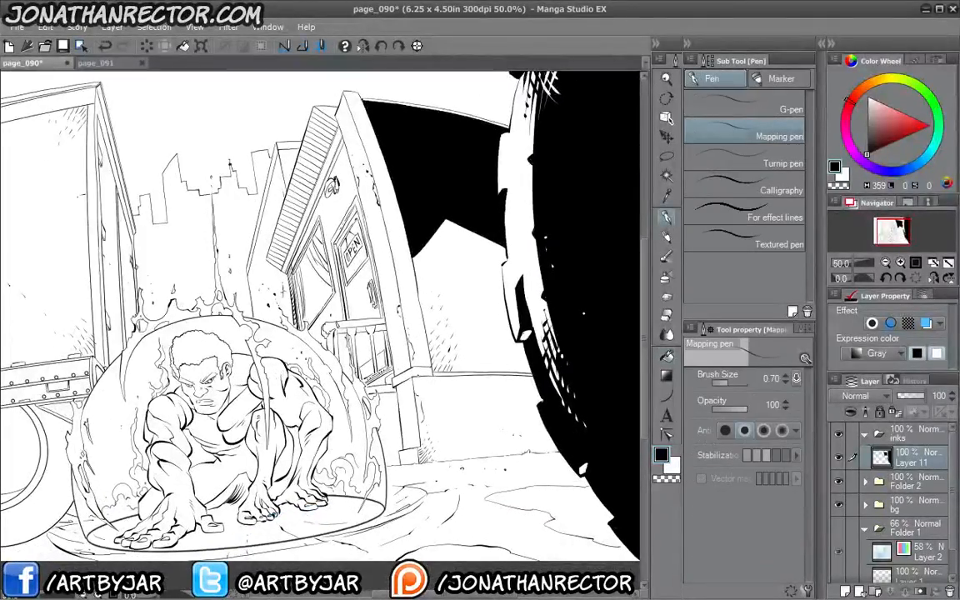
left_click_drag(289, 424, 200, 358)
scroll(200, 358, "up", 2)
mouse_move(564, 510)
left_mouse_down()
mouse_move(234, 417)
mouse_move(329, 431)
mouse_move(348, 444)
mouse_move(337, 462)
mouse_move(358, 472)
mouse_move(495, 501)
left_mouse_up()
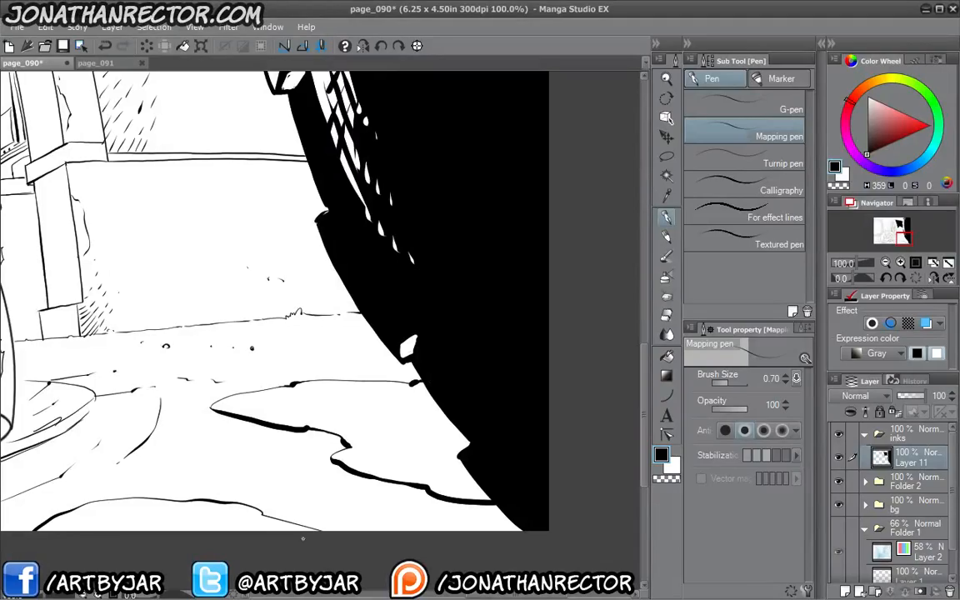
Examine the remaining line art from the ground and crouching figure to the truck, skyline and storefront roof
left_click_drag(204, 415, 460, 330)
left_click_drag(51, 436, 384, 463)
left_click_drag(123, 417, 169, 559)
left_click_drag(233, 413, 160, 380)
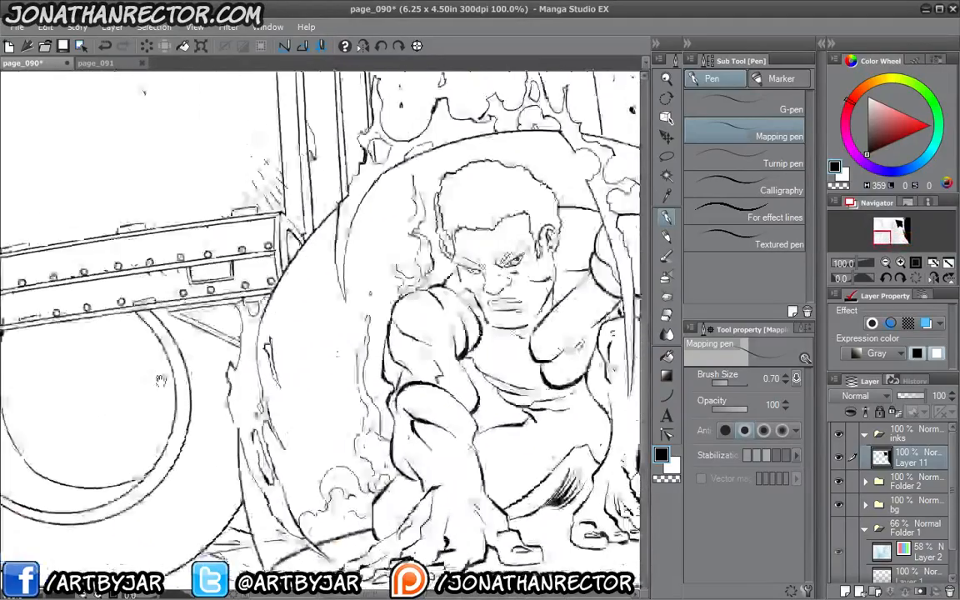
left_click_drag(169, 209, 243, 491)
left_click_drag(244, 315, 255, 461)
left_click_drag(222, 413, 375, 424)
left_click_drag(347, 384, 112, 250)
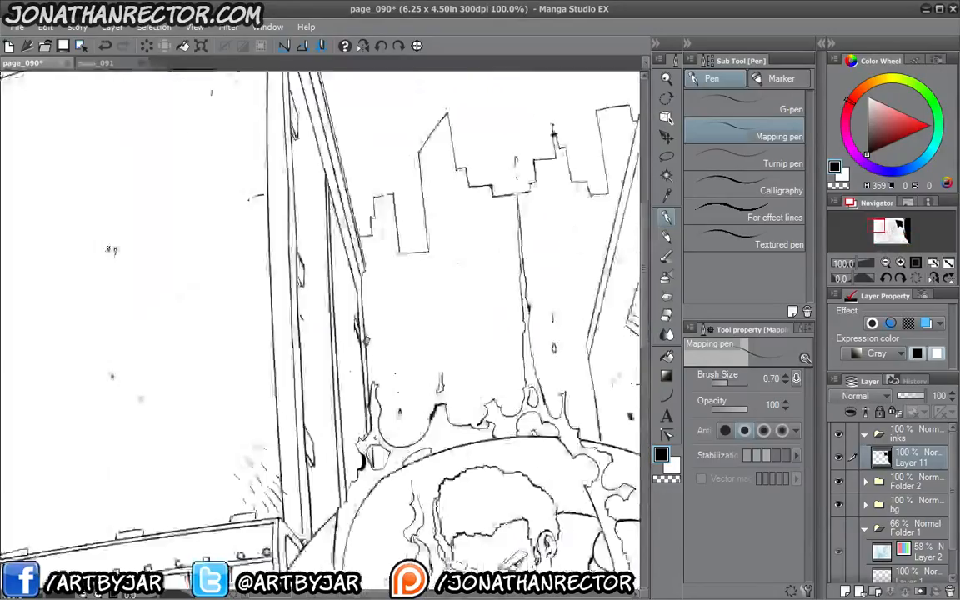
left_click_drag(358, 433, 78, 133)
left_click_drag(447, 140, 294, 553)
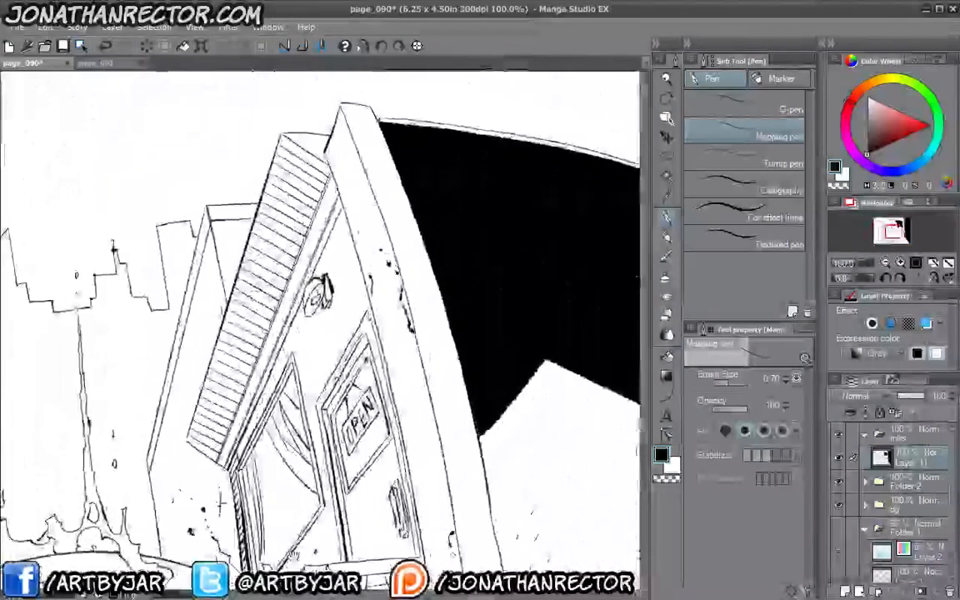
left_click_drag(264, 501, 380, 580)
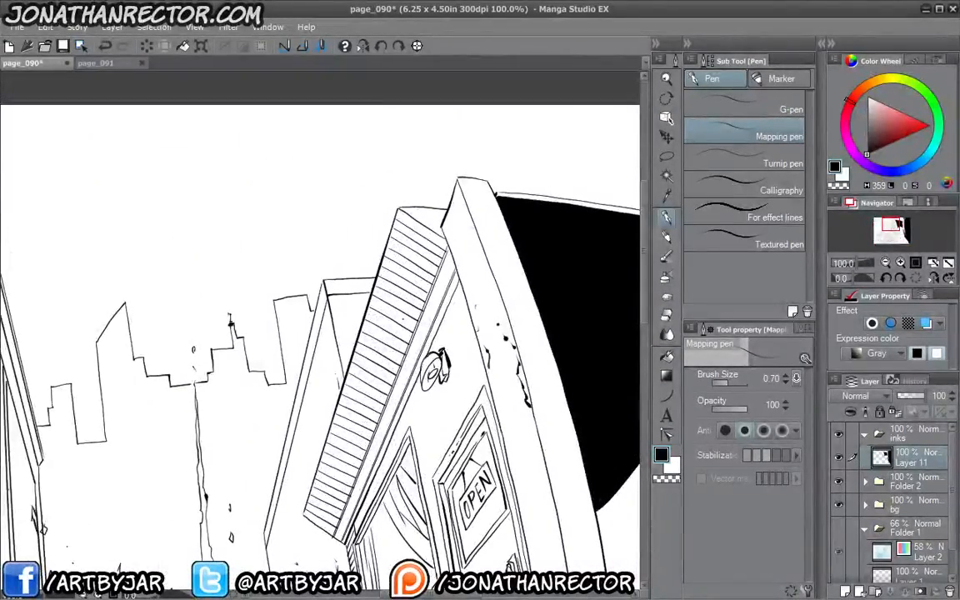
Fill the upper part of the round lamp's outer ring on the storefront wall with black
scroll(470, 268, "up", 4)
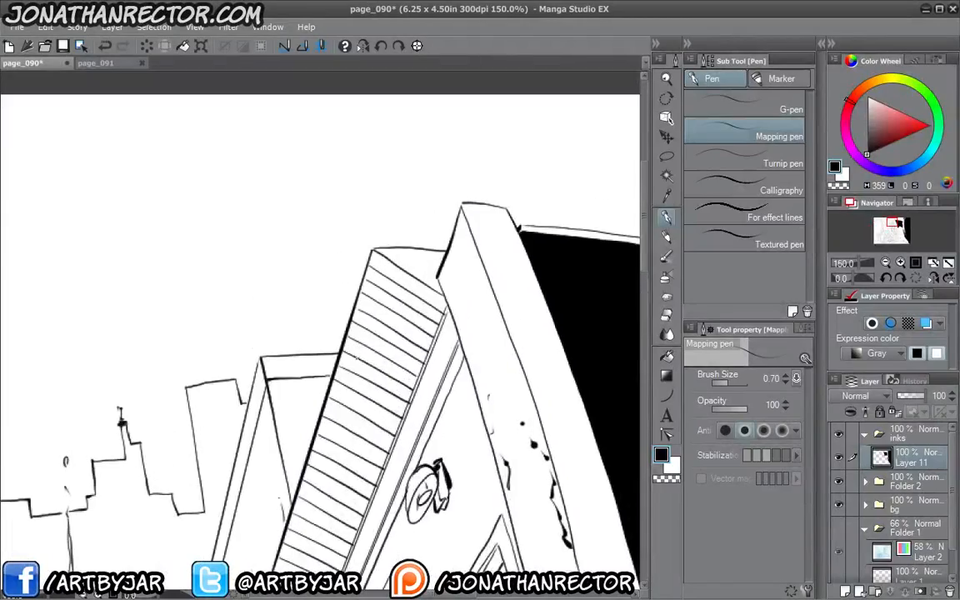
scroll(337, 268, "up", 1)
left_click_drag(356, 350, 356, 428)
left_click_drag(424, 452, 456, 262)
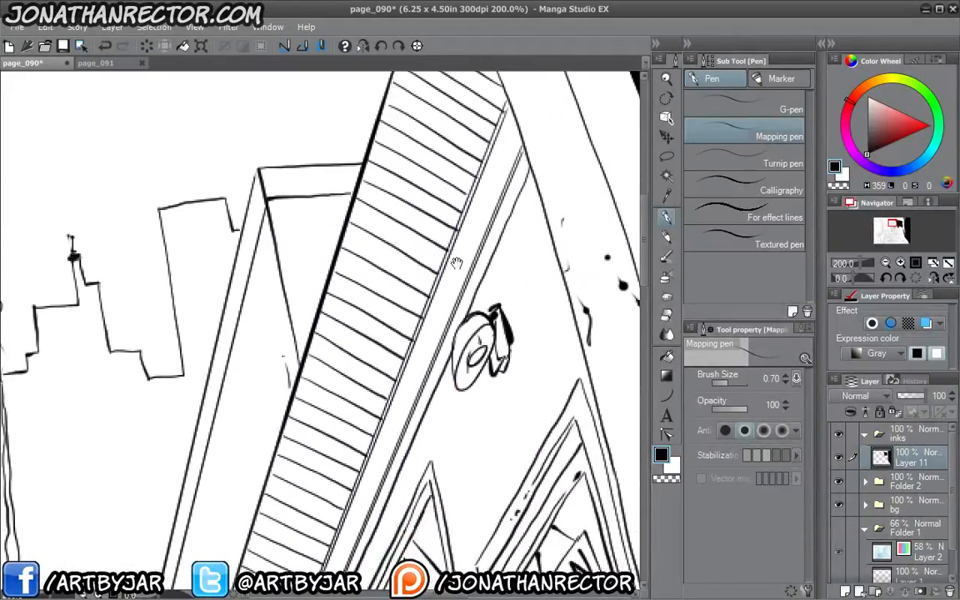
key("g")
left_click(467, 332)
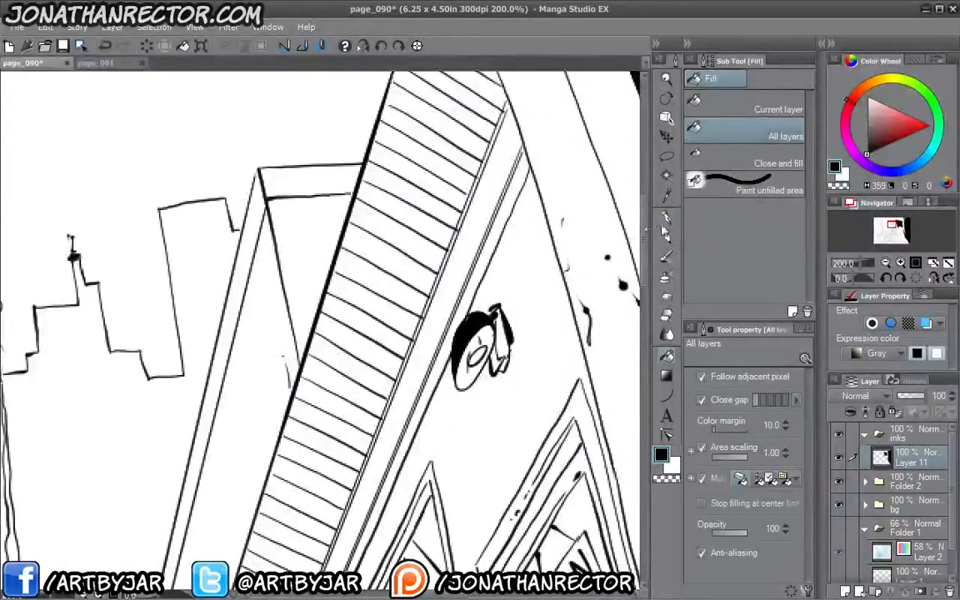
Draw the first hooked strokes in the topmost slats of the storefront's slatted awning with the Mapping pen
key("p")
left_click_drag(390, 296, 420, 425)
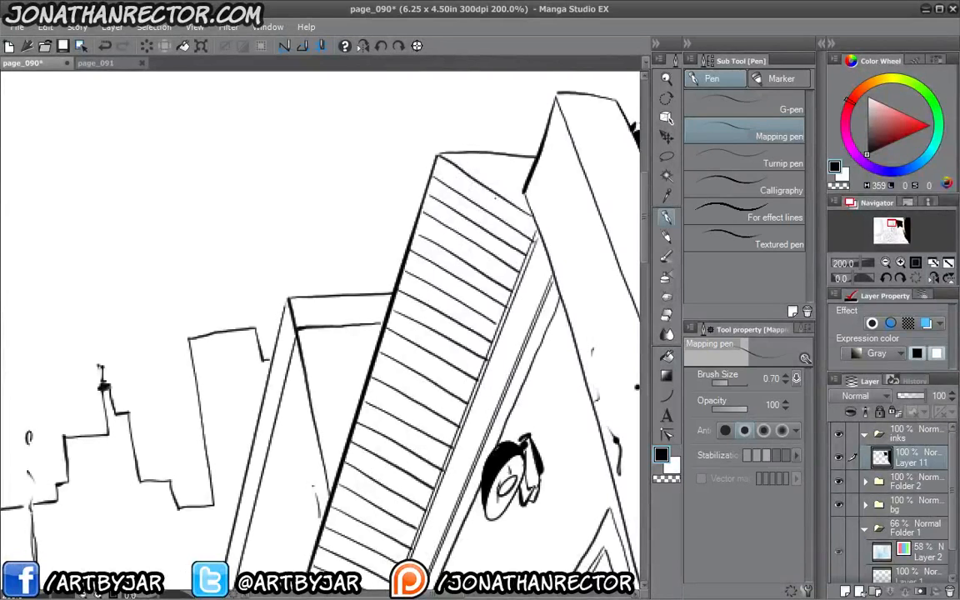
left_click_drag(514, 218, 483, 200)
left_click_drag(530, 245, 480, 216)
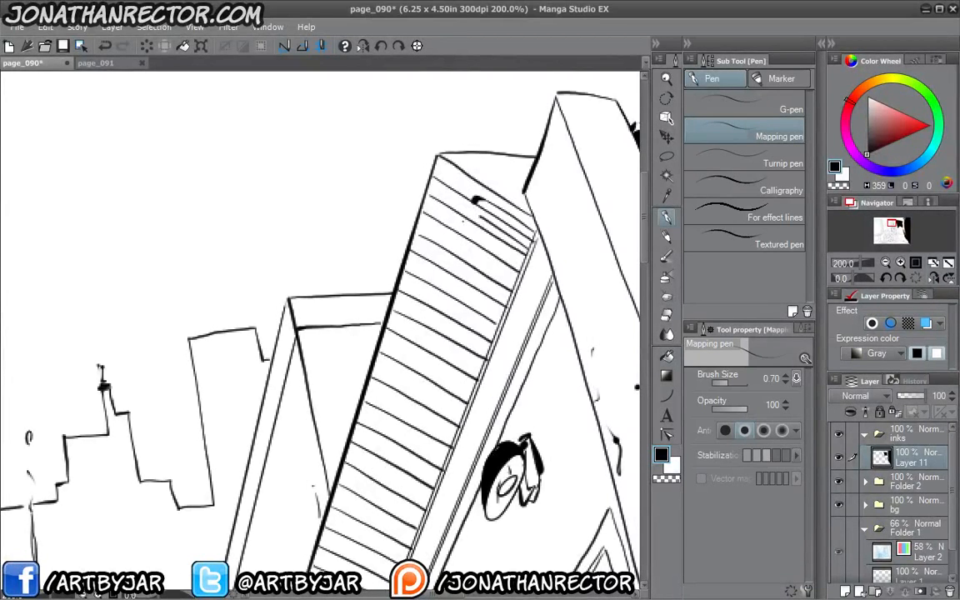
Ink round-ended highlight outlines in the upper group of awning slats, continuing down from the first strokes
key("shift+space")
left_click_drag(201, 300, 335, 172)
left_click_drag(389, 375, 415, 293)
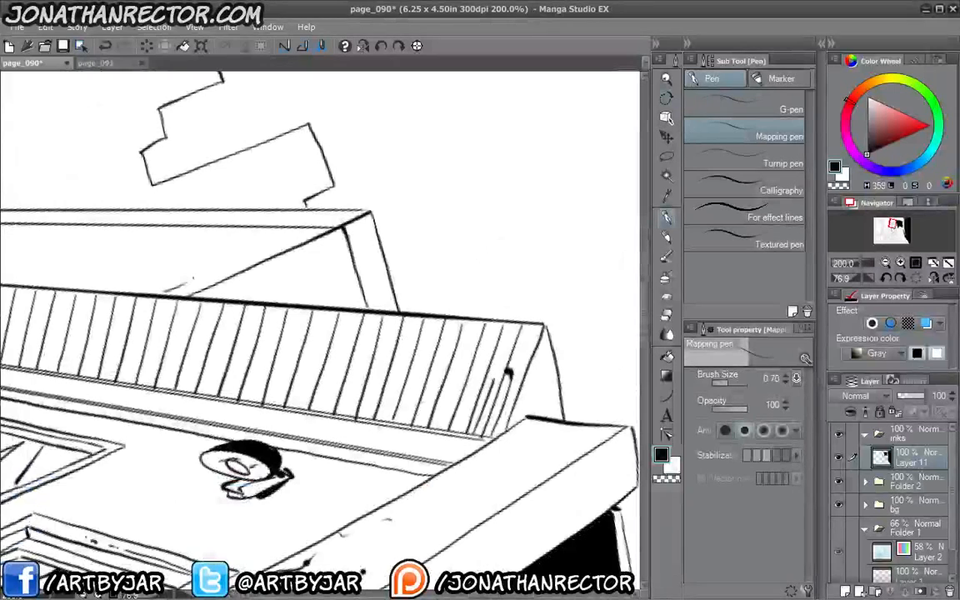
mouse_move(475, 381)
left_mouse_down()
mouse_move(464, 426)
mouse_move(439, 430)
left_mouse_up()
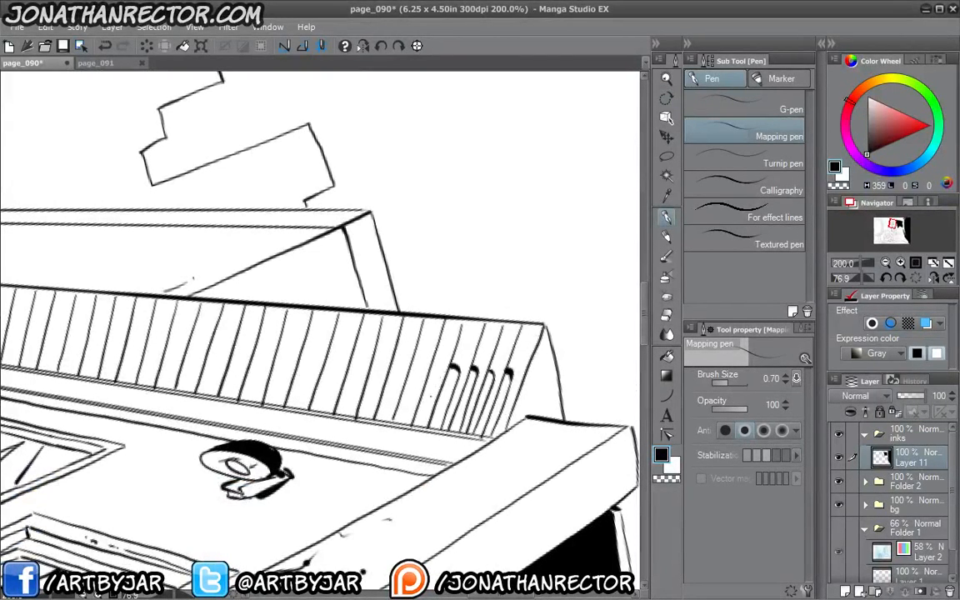
left_click_drag(433, 385, 421, 425)
left_click_drag(418, 366, 410, 417)
mouse_move(400, 365)
left_mouse_down()
mouse_move(385, 417)
mouse_move(456, 382)
mouse_move(437, 385)
left_mouse_up()
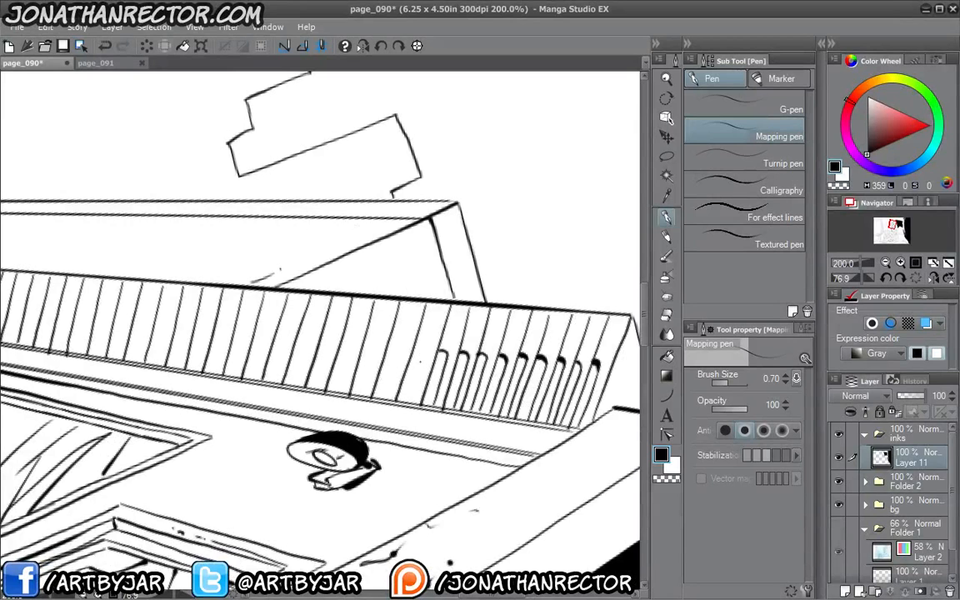
Continue the round-ended highlight outlines slat by slat through the middle of the awning
left_click_drag(348, 320, 371, 358)
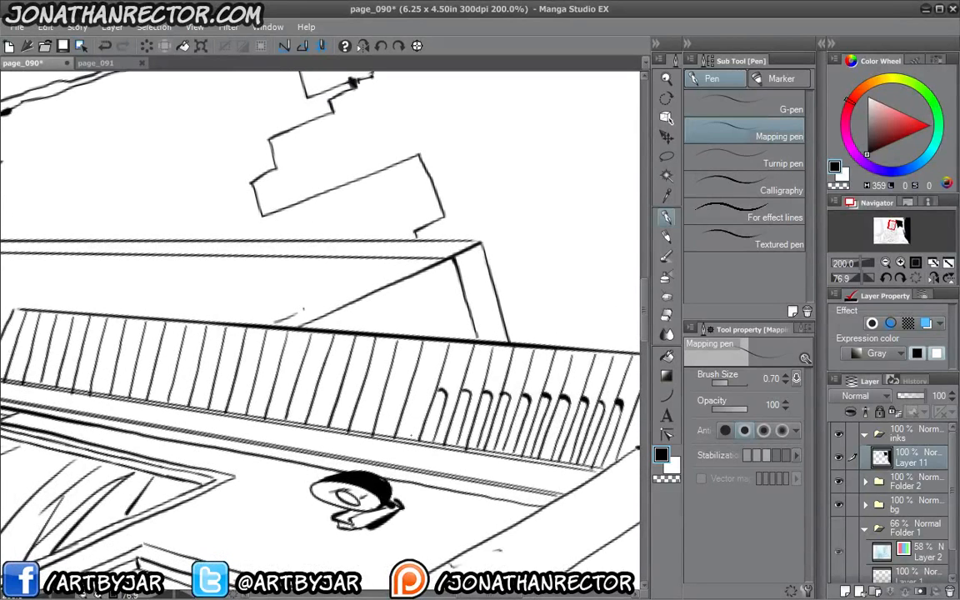
left_click_drag(416, 385, 409, 391)
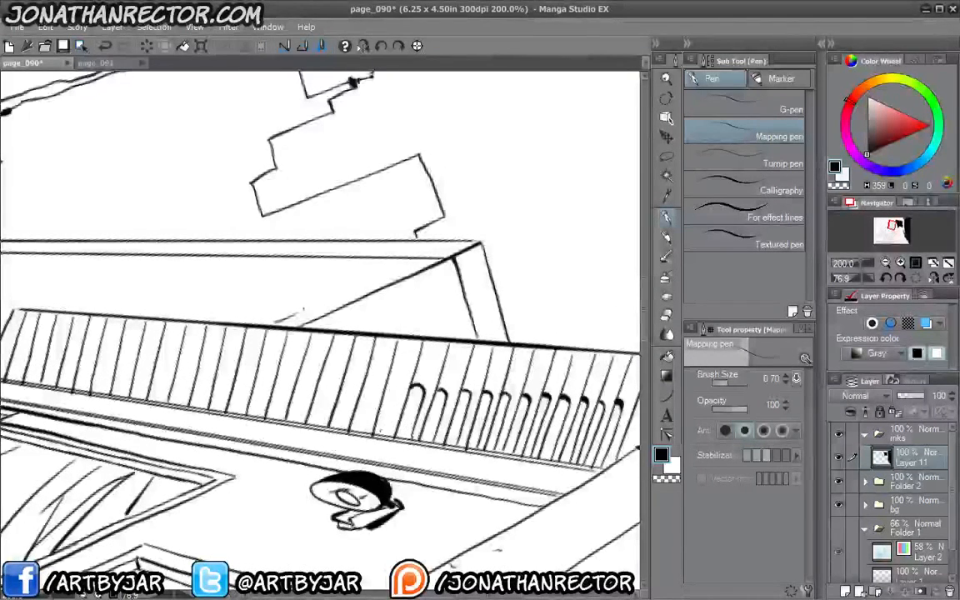
mouse_move(384, 438)
left_mouse_down()
mouse_move(395, 384)
mouse_move(364, 388)
left_mouse_up()
left_click_drag(350, 393, 397, 396)
mouse_move(390, 432)
left_mouse_down()
mouse_move(402, 392)
mouse_move(384, 388)
mouse_move(389, 403)
mouse_move(389, 382)
left_mouse_up()
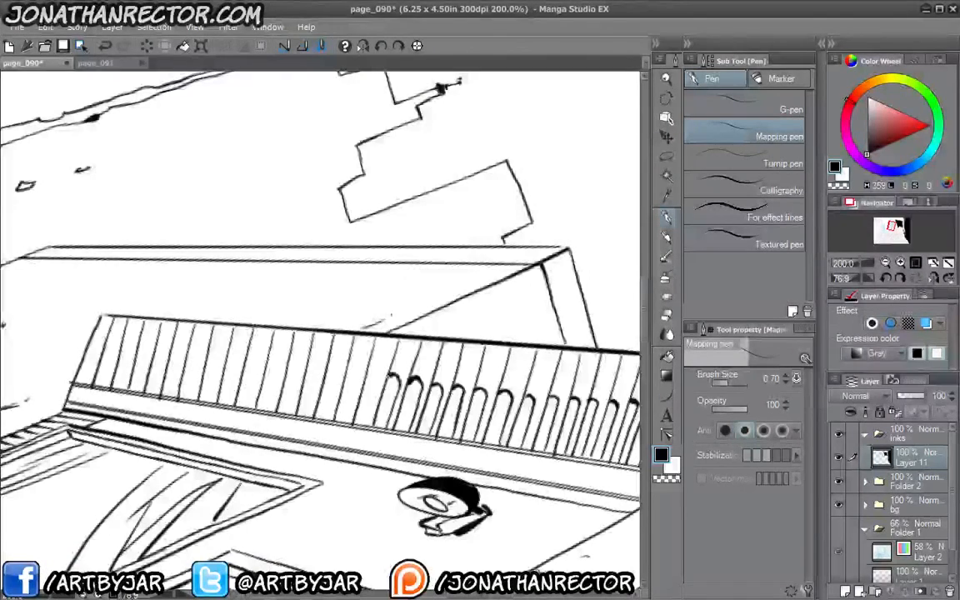
mouse_move(367, 423)
left_mouse_down()
mouse_move(379, 384)
mouse_move(367, 384)
left_mouse_up()
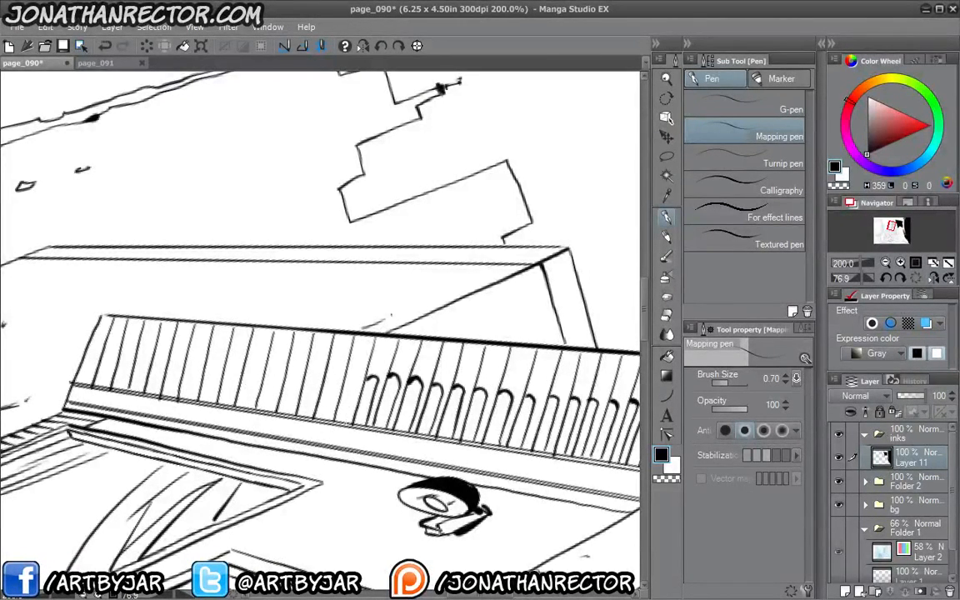
mouse_move(344, 423)
left_mouse_down()
mouse_move(354, 383)
mouse_move(344, 374)
left_mouse_up()
mouse_move(350, 396)
left_mouse_down()
mouse_move(389, 419)
mouse_move(384, 441)
mouse_move(373, 398)
mouse_move(333, 388)
left_mouse_up()
left_click_drag(314, 430, 317, 391)
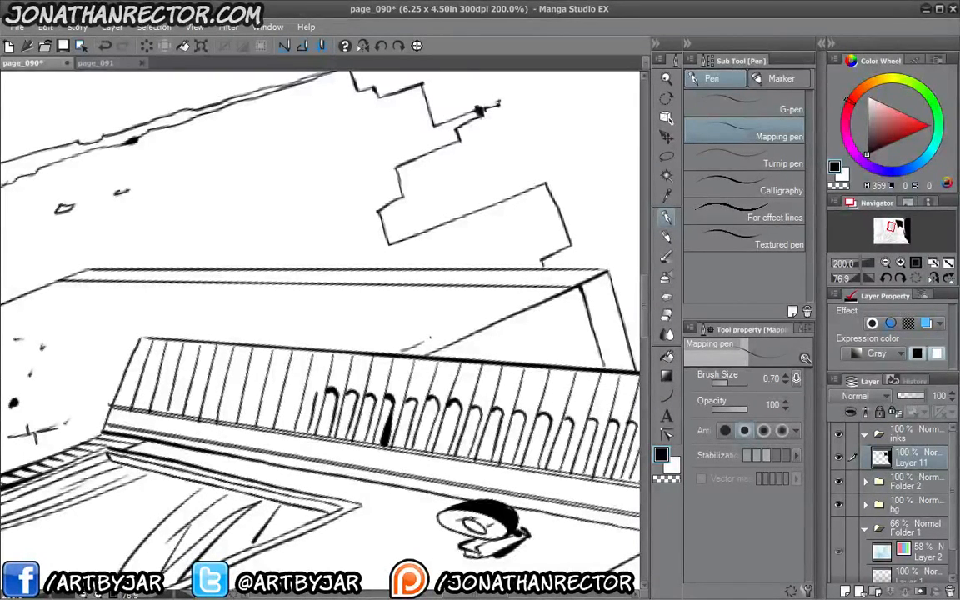
Ink the round-ended highlight outlines in the remaining slats down to the awning's lower end
left_click_drag(291, 431, 294, 391)
mouse_move(268, 428)
left_mouse_down()
mouse_move(263, 388)
mouse_move(534, 342)
left_mouse_up()
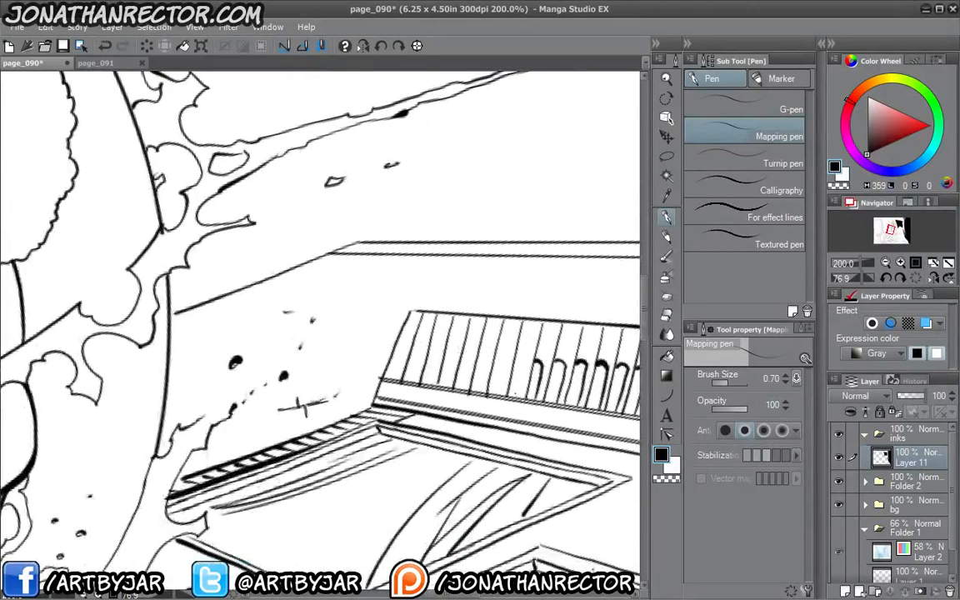
mouse_move(499, 392)
left_mouse_down()
mouse_move(495, 354)
mouse_move(479, 379)
mouse_move(477, 354)
left_mouse_up()
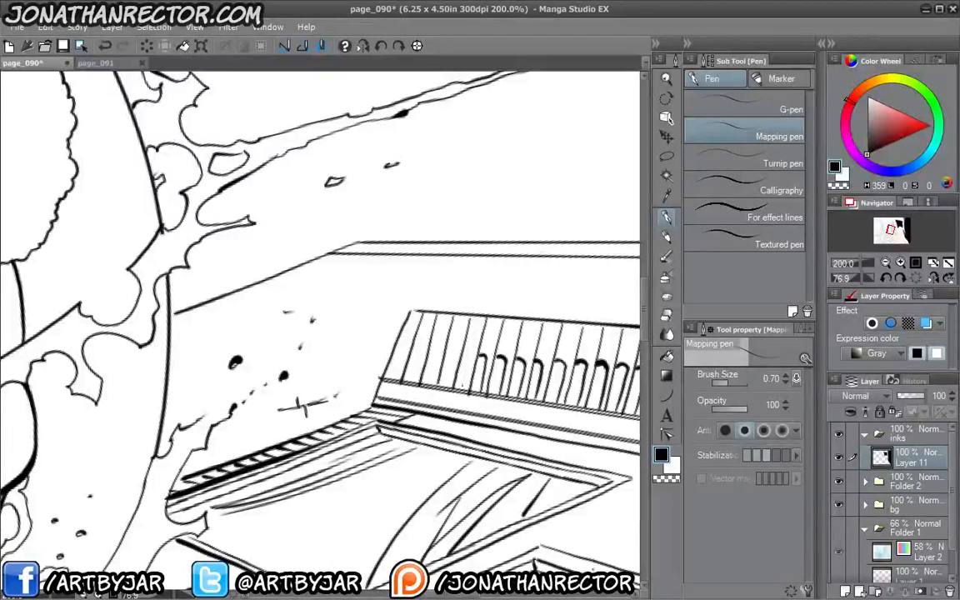
mouse_move(465, 390)
left_mouse_down()
mouse_move(439, 363)
mouse_move(434, 375)
mouse_move(435, 361)
mouse_move(399, 348)
left_mouse_up()
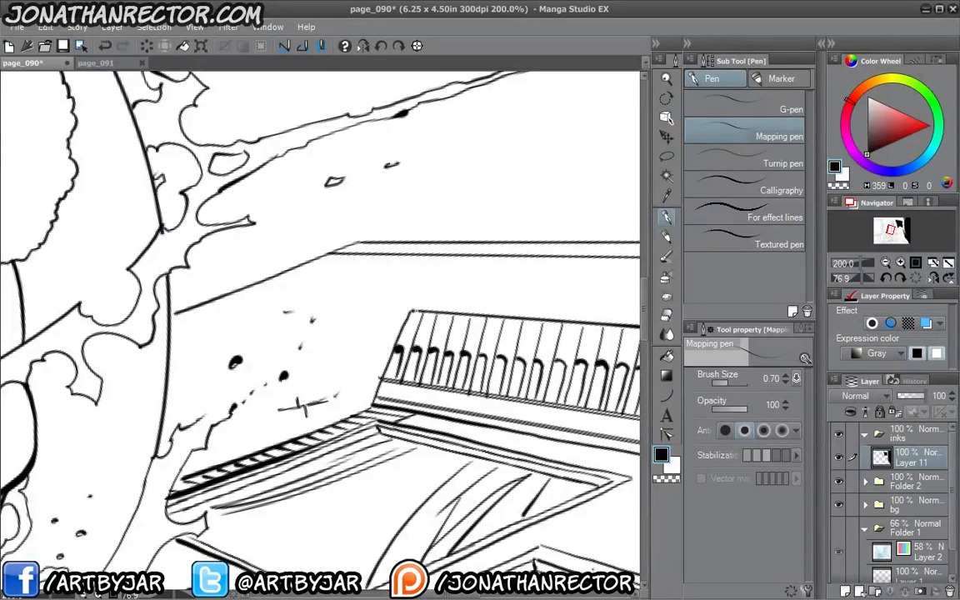
Fill the areas around the rounded highlights black in the awning's lower half, working up slat by slat
left_click(417, 46)
left_click(666, 355)
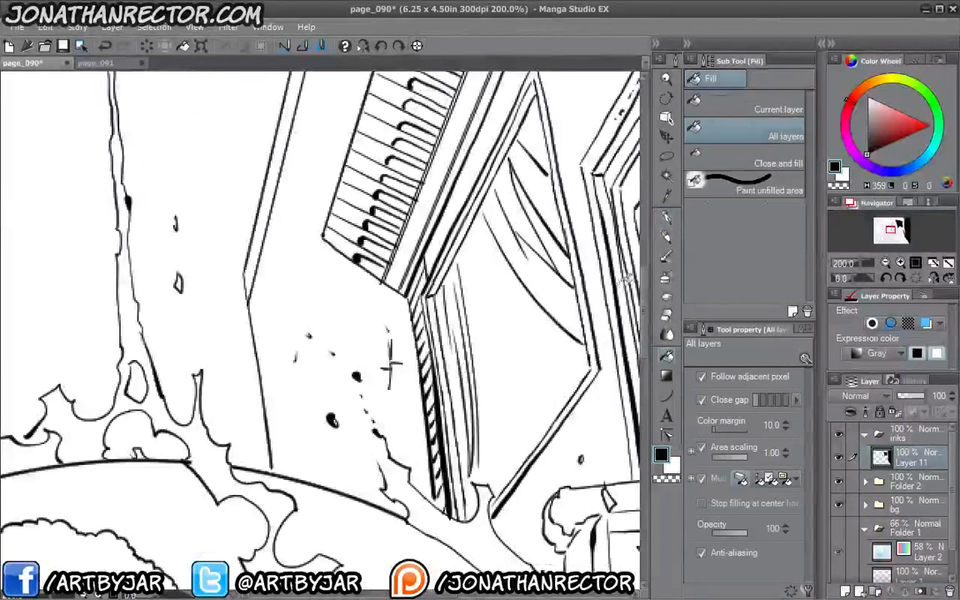
mouse_move(336, 224)
left_mouse_down()
mouse_move(329, 364)
mouse_move(367, 288)
left_mouse_up()
left_click(369, 290)
left_click(377, 269)
left_click(383, 248)
left_click(389, 226)
left_click_drag(379, 199, 369, 340)
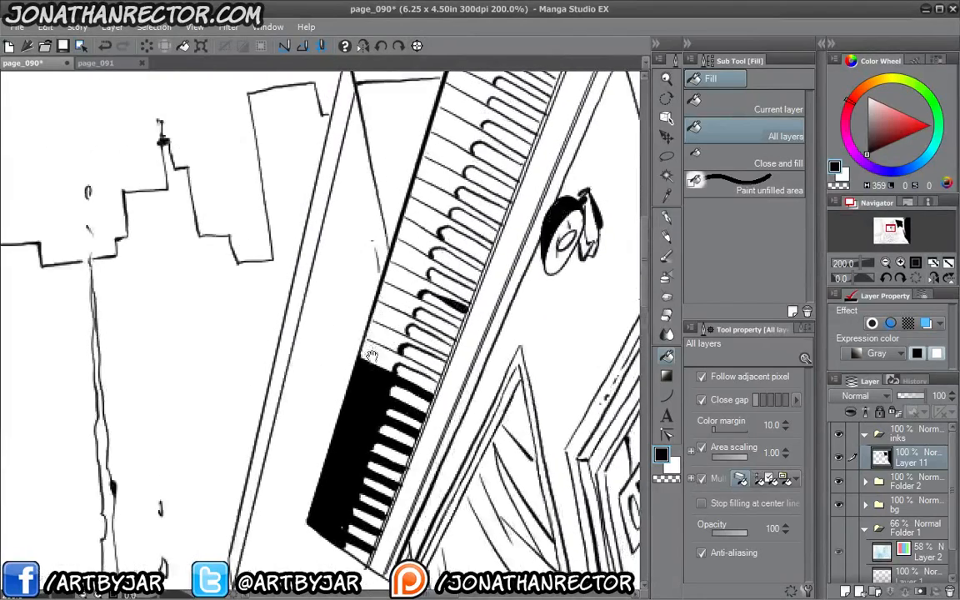
left_click(376, 354)
left_click(387, 333)
left_click(392, 315)
left_click(399, 297)
left_click(407, 278)
left_click(413, 256)
left_click(421, 234)
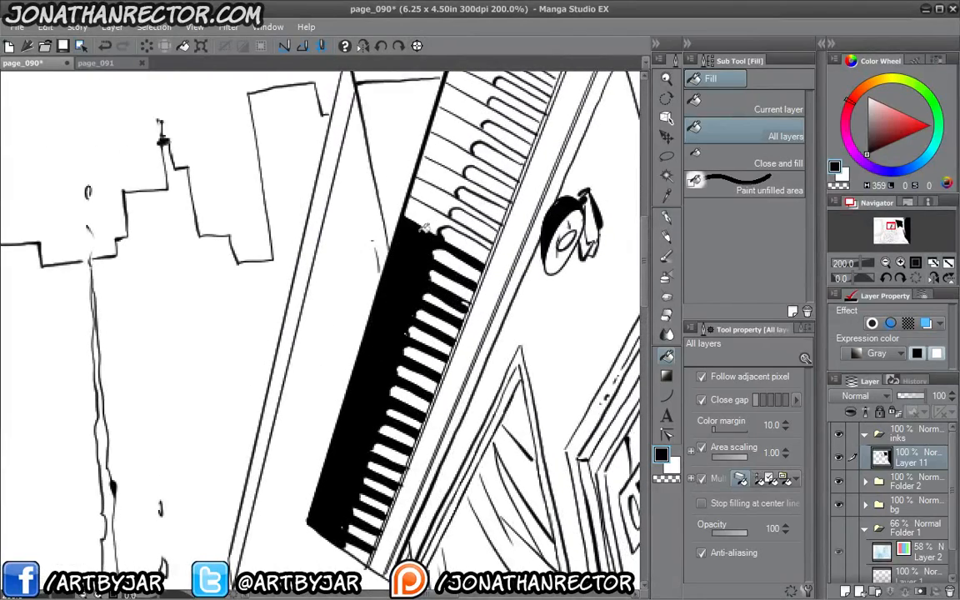
Fill the areas around the rounded highlights black in the middle awning slats, continuing upward slat by slat
left_click_drag(424, 208, 390, 352)
left_click(395, 337)
left_click(402, 317)
left_click(408, 296)
left_click(415, 275)
left_click(422, 255)
left_click(430, 233)
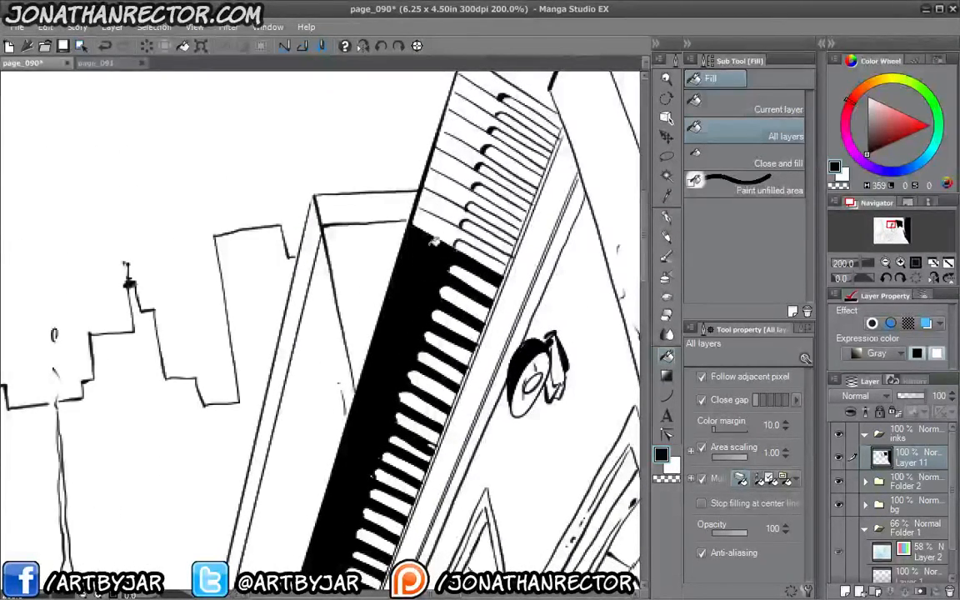
Fill the remaining slat areas around the highlights black up to the awning's upper end
left_click(439, 213)
left_click(445, 201)
left_click(451, 185)
left_click(456, 165)
left_click(460, 150)
left_click(464, 133)
left_click_drag(463, 121, 430, 254)
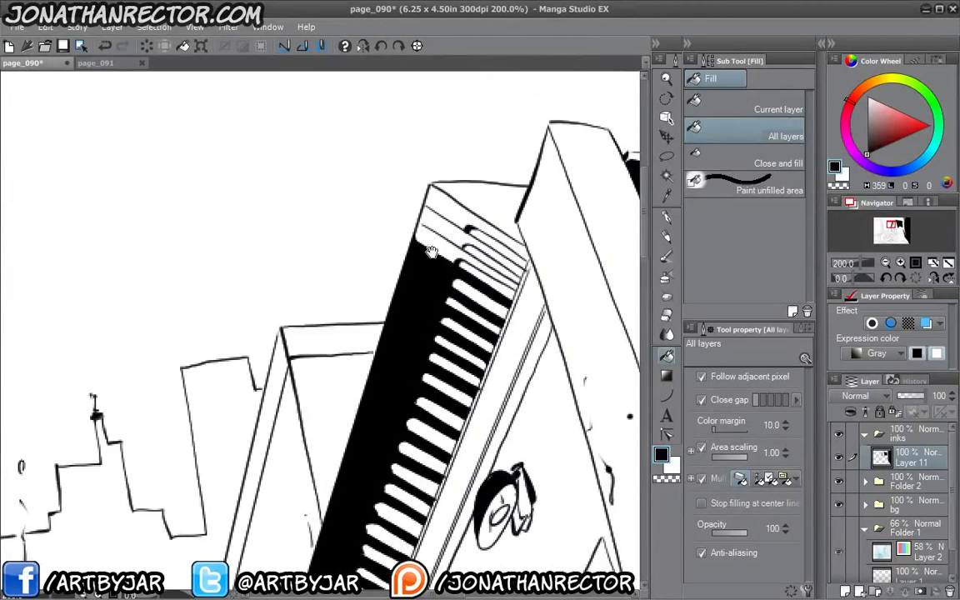
left_click(436, 239)
left_click(444, 225)
left_click(451, 209)
Examine the filled awning against the rest of the panel and then its upper end close up
key("ctrl+minus")
key("ctrl+minus")
key("ctrl+minus")
left_click_drag(221, 436, 268, 296)
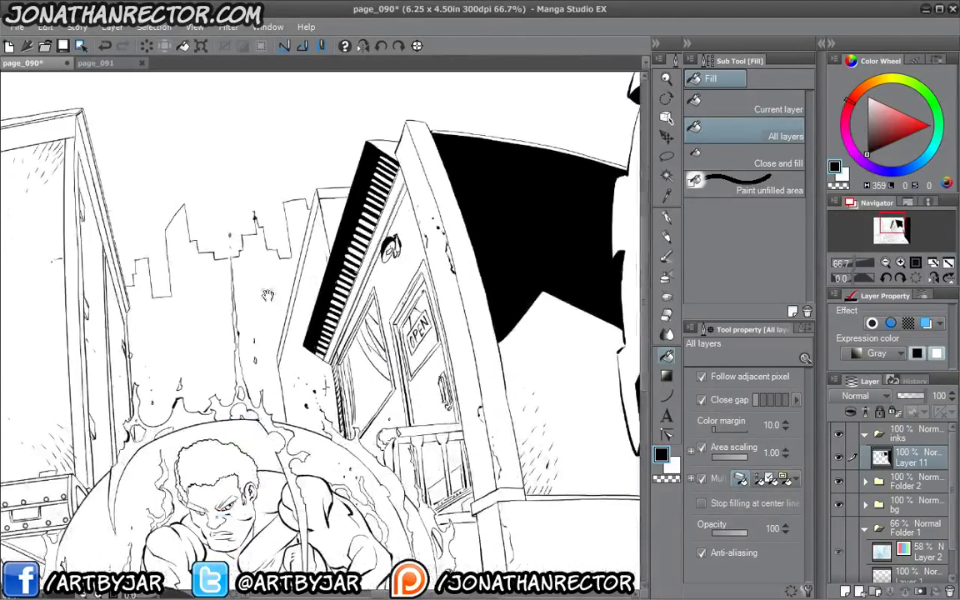
left_click_drag(190, 255, 195, 388)
key("ctrl+plus")
key("ctrl+plus")
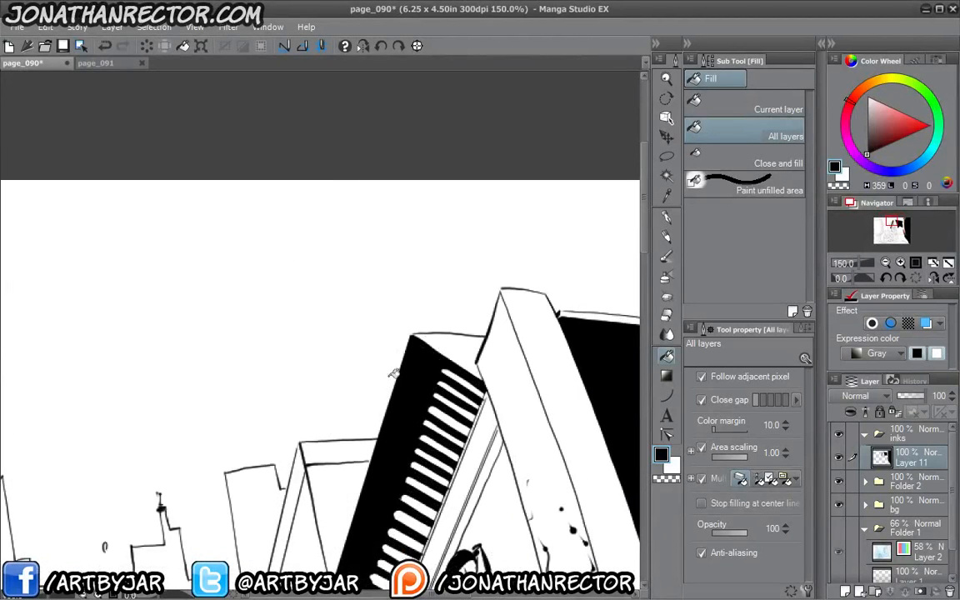
left_click_drag(376, 449, 409, 403)
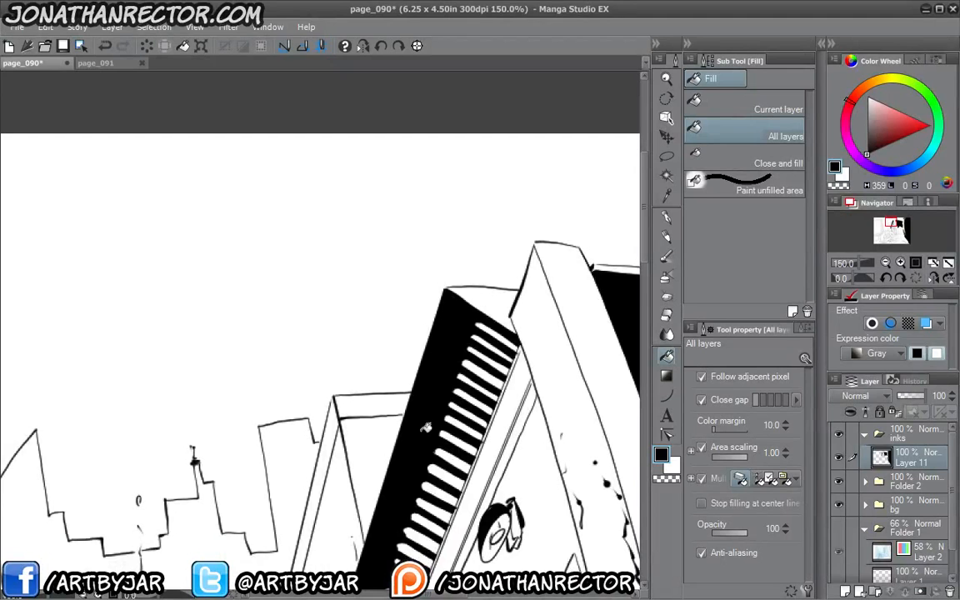
Dot white highlights along the lower part of the awning's black outer edge with the Mapping pen
key("p")
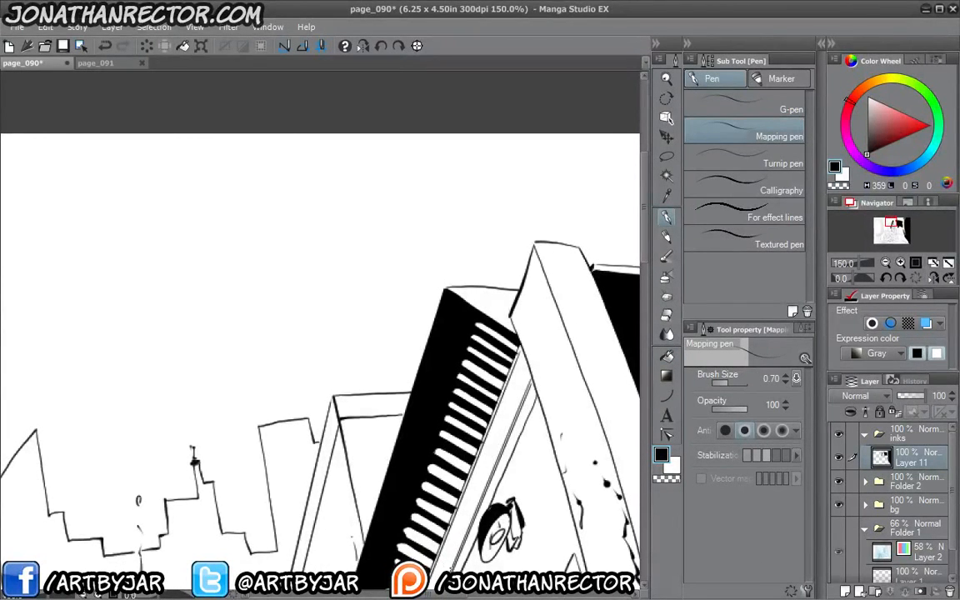
left_click_drag(366, 449, 392, 375)
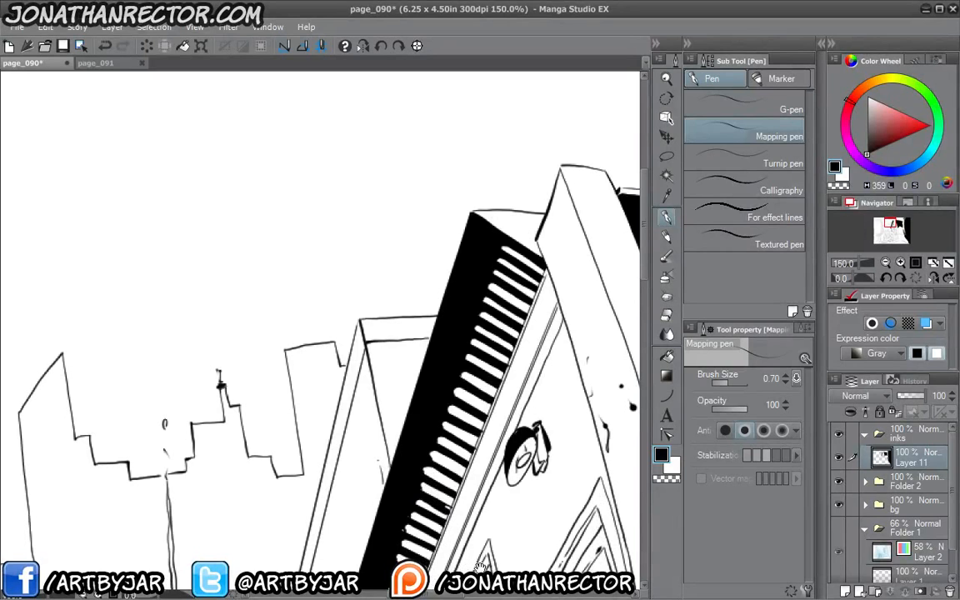
left_click_drag(378, 440, 388, 301)
left_click(353, 382, "ctrl")
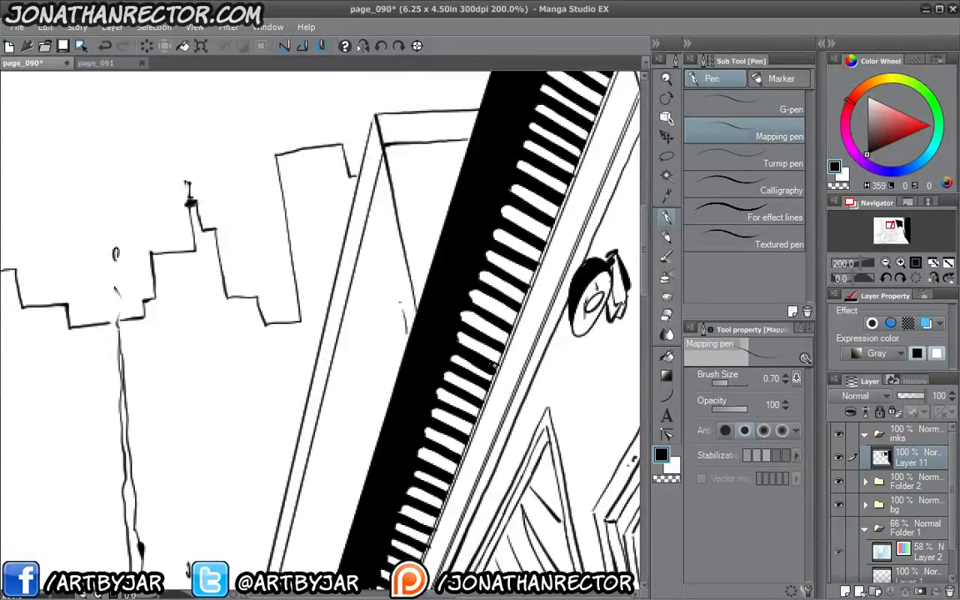
left_click_drag(395, 455, 373, 232)
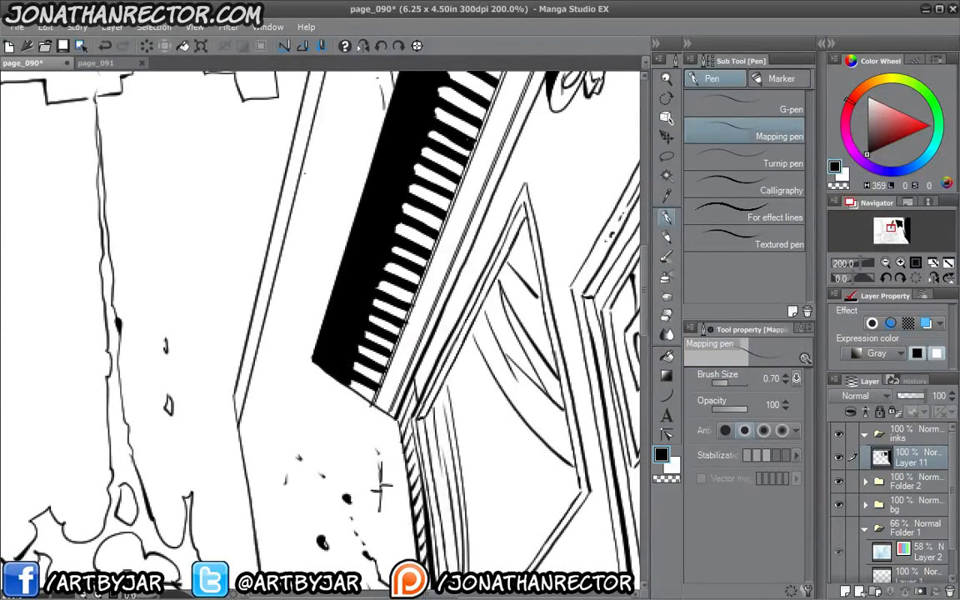
left_click_drag(382, 486, 524, 434)
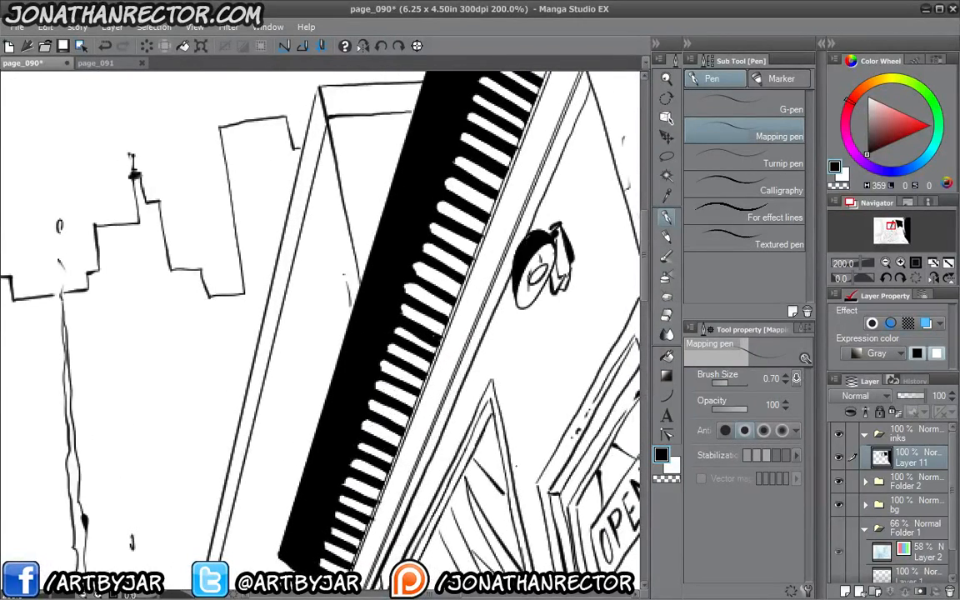
left_click(673, 466)
left_click_drag(318, 510, 405, 435)
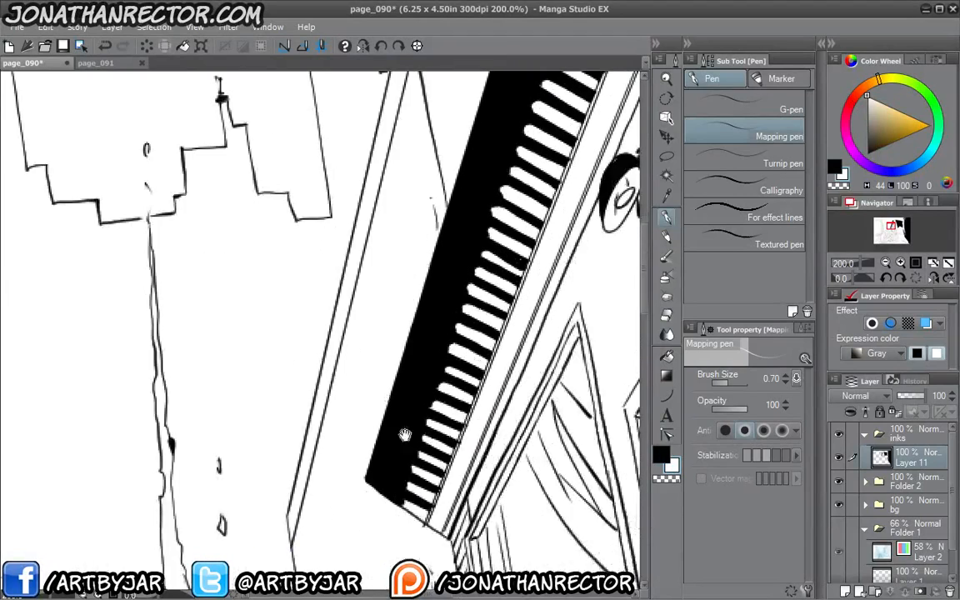
left_click_drag(372, 477, 376, 471)
key("ctrl+z")
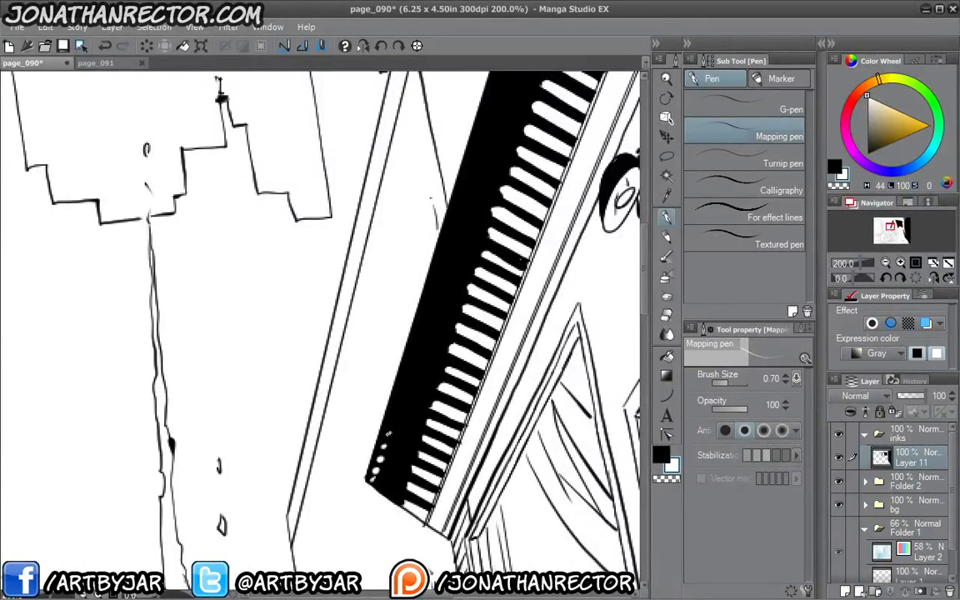
Continue the row of small white dots up the awning's outer edge to about its middle
left_click_drag(403, 391, 380, 436)
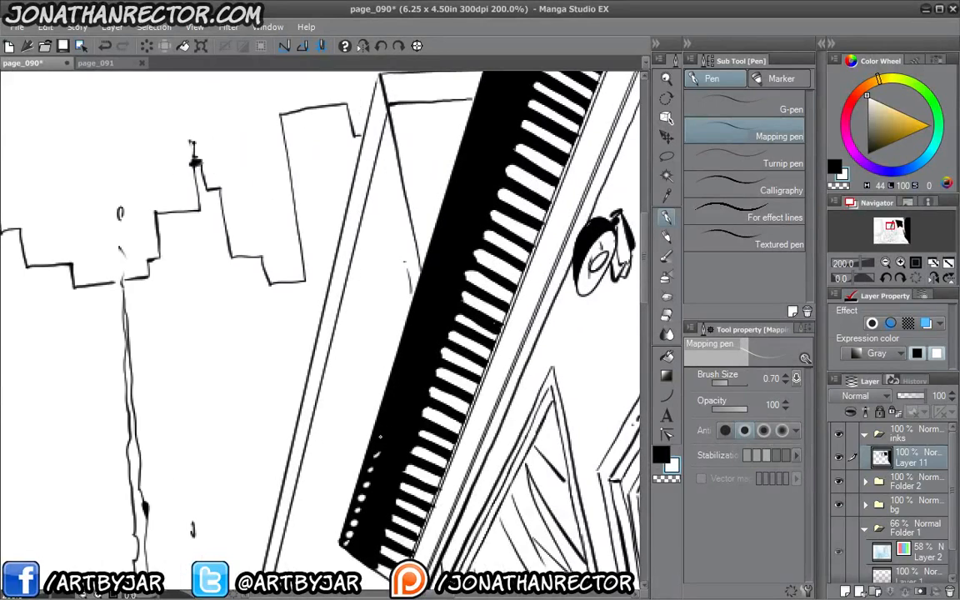
left_click_drag(398, 385, 375, 430)
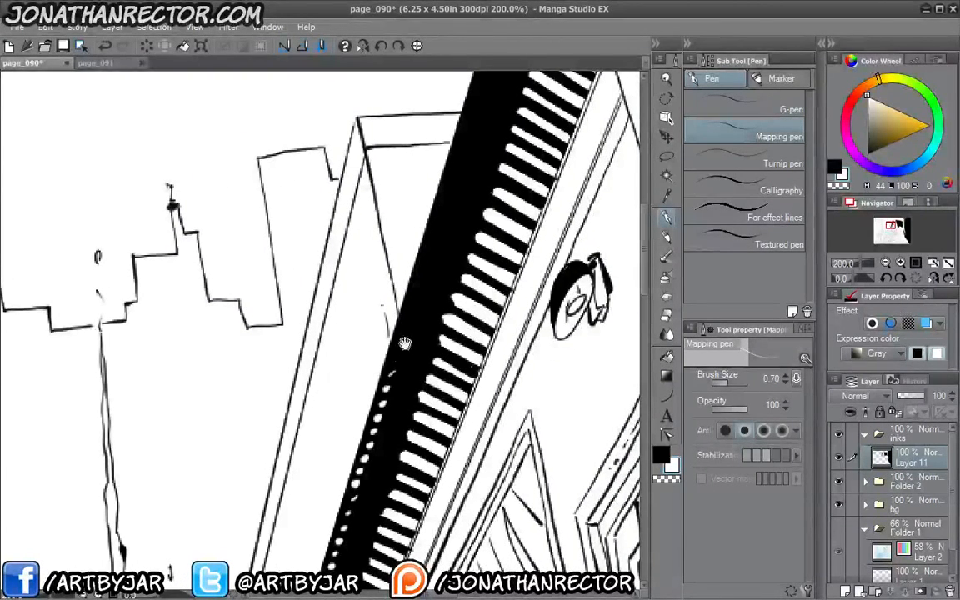
left_click_drag(397, 356, 360, 432)
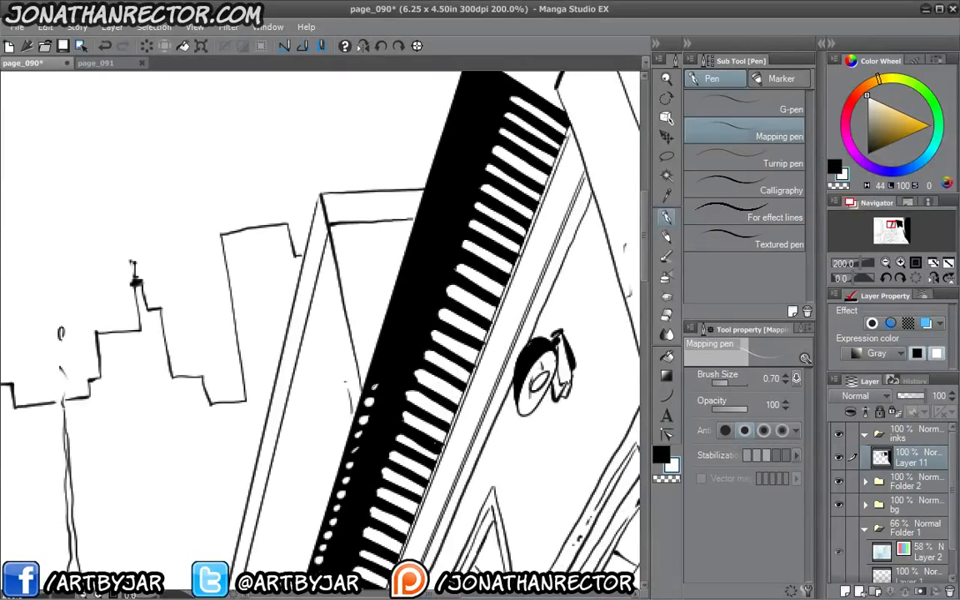
mouse_move(351, 304)
left_mouse_down()
mouse_move(325, 362)
mouse_move(387, 281)
mouse_move(346, 142)
left_mouse_up()
left_click(376, 360)
Fill the side face of the storefront's corner pillar and the awning's top face solid black
key("ctrl+minus")
key("ctrl+minus")
mouse_move(334, 275)
left_mouse_down()
mouse_move(325, 325)
mouse_move(334, 328)
left_mouse_up()
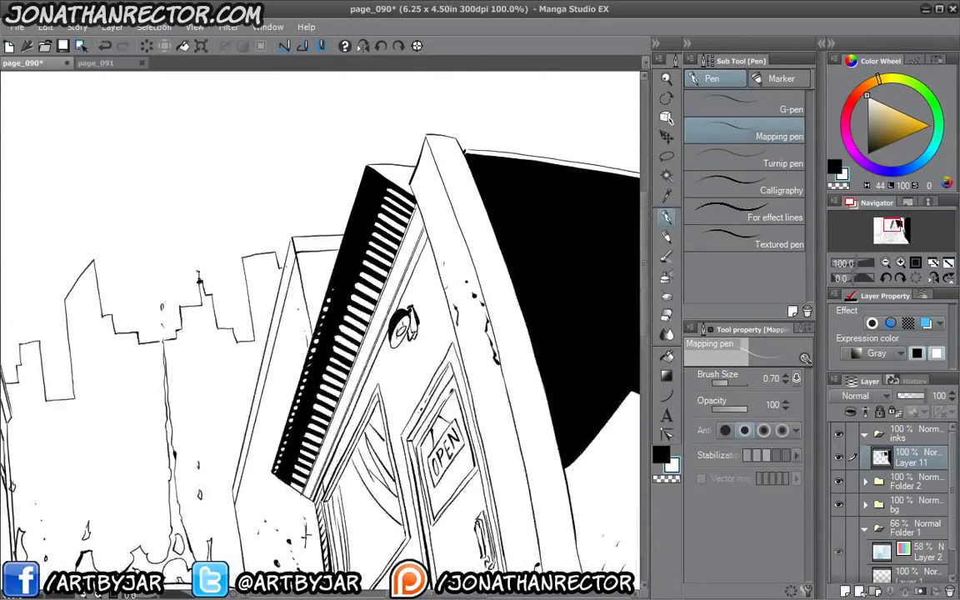
key("ctrl+plus")
left_click_drag(367, 250, 289, 366)
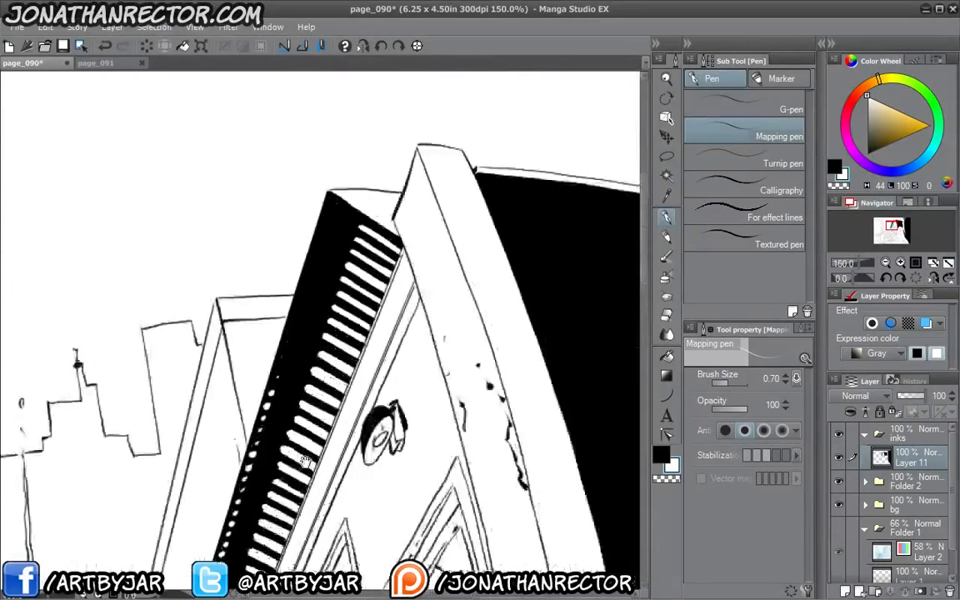
left_click(666, 356)
left_click_drag(366, 464, 166, 127)
left_click_drag(390, 358, 353, 174)
left_click(385, 315)
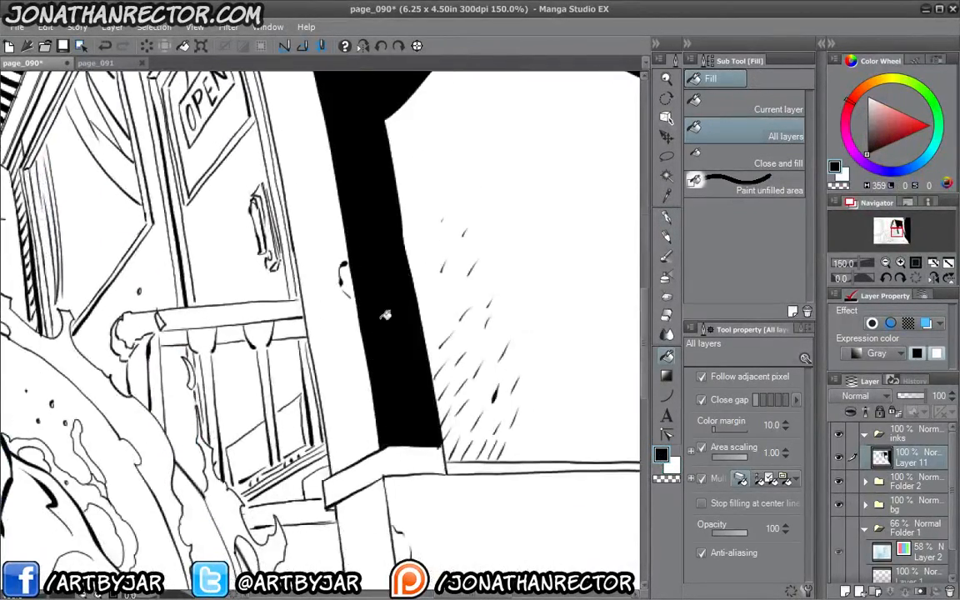
left_click_drag(279, 203, 328, 512)
left_click_drag(294, 315, 340, 491)
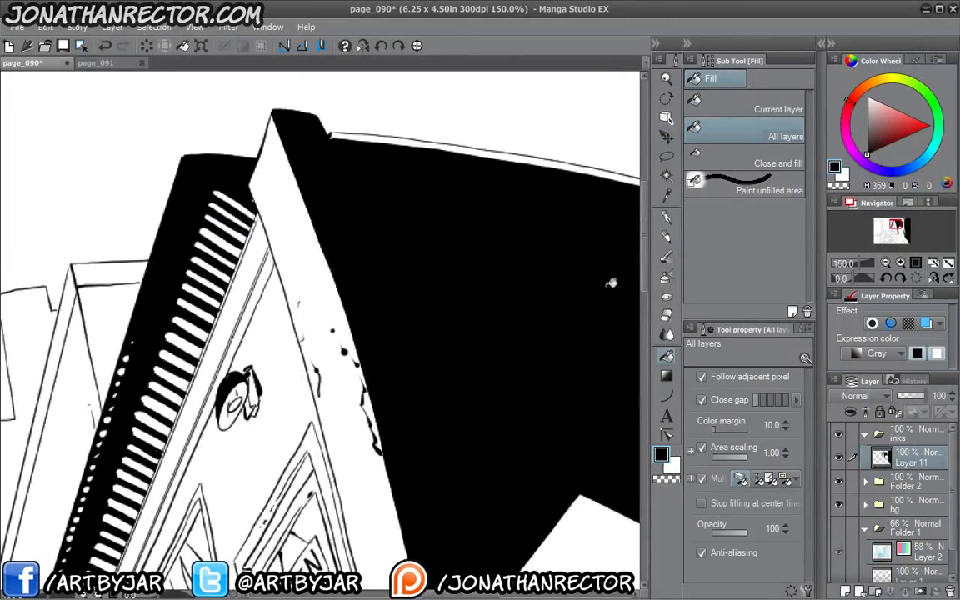
Ink a broken white highlight line down the black pillar's outer edge with the Mapping pen
left_click(671, 462)
left_click(666, 216)
left_click_drag(329, 132, 384, 287)
left_click_drag(398, 326, 430, 452)
mouse_move(439, 487)
left_mouse_down()
mouse_move(384, 246)
mouse_move(414, 337)
left_mouse_up()
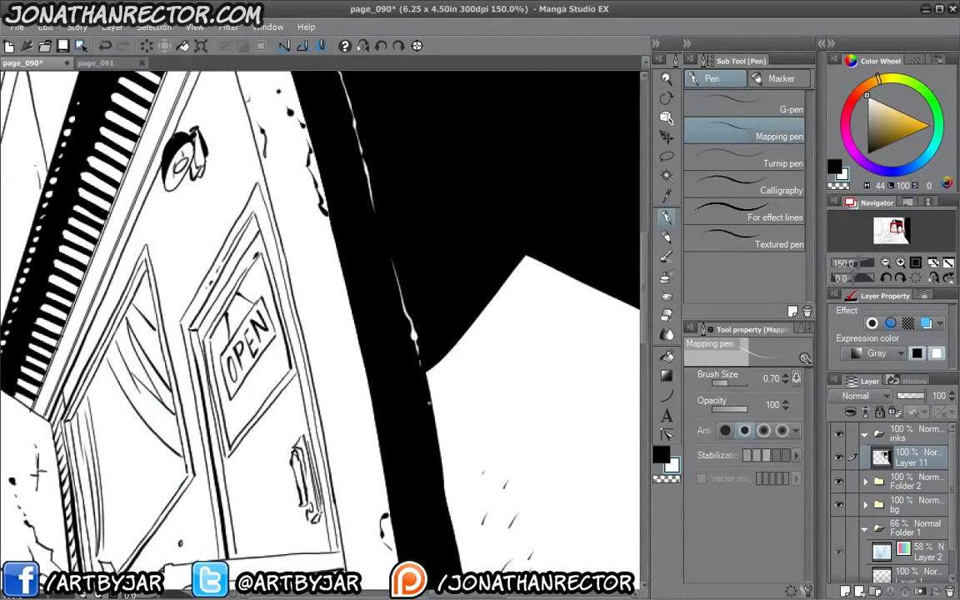
left_click_drag(369, 219, 460, 485)
Add white cracks, chipped outlines and small specks to the upper part of the black pillar
mouse_move(396, 320)
left_mouse_down()
mouse_move(381, 286)
mouse_move(400, 267)
mouse_move(382, 270)
left_mouse_up()
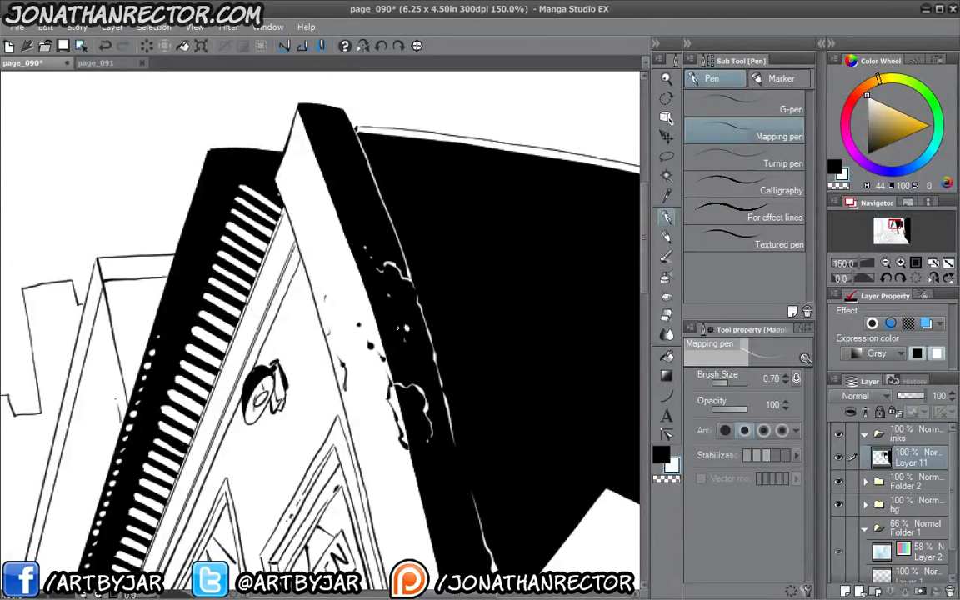
left_click_drag(354, 196, 401, 311)
left_click(392, 285)
left_click(379, 268)
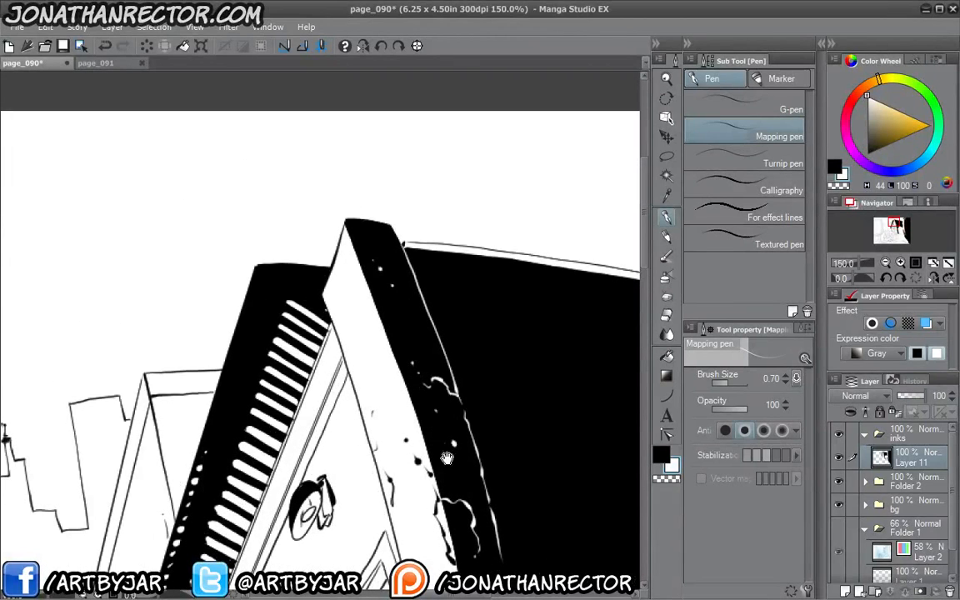
Ink a white chipped-plaster outline on the pillar's lower part and hatch its inside with white lines
left_click_drag(446, 458, 345, 108)
mouse_move(438, 453)
left_mouse_down()
mouse_move(394, 252)
mouse_move(374, 280)
mouse_move(399, 333)
left_mouse_up()
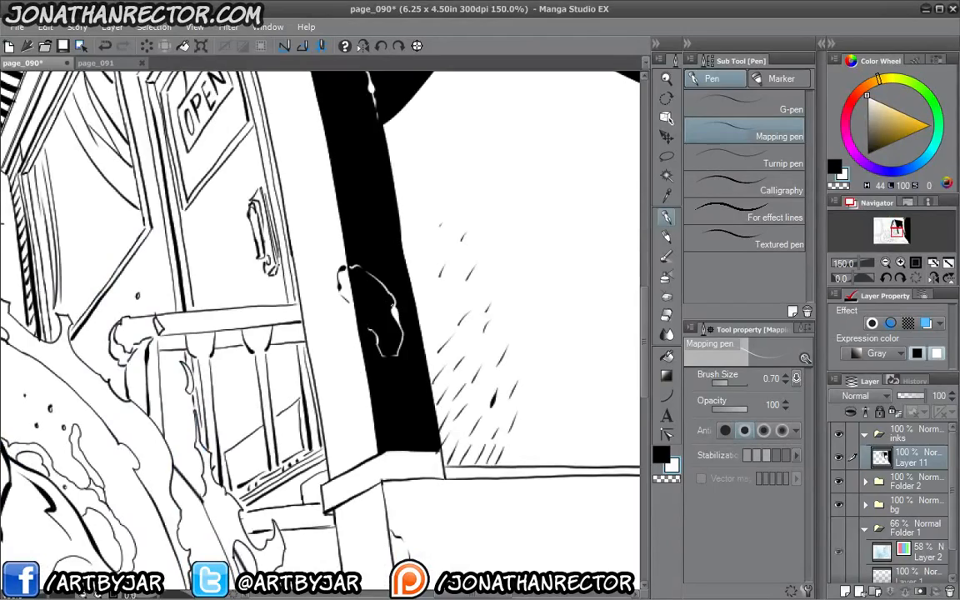
mouse_move(365, 301)
left_mouse_down()
mouse_move(383, 350)
mouse_move(381, 342)
left_mouse_up()
mouse_move(381, 291)
left_mouse_down()
mouse_move(391, 350)
mouse_move(367, 331)
left_mouse_up()
key("ctrl+minus")
key("ctrl+minus")
mouse_move(173, 324)
left_mouse_down()
mouse_move(266, 460)
mouse_move(182, 348)
left_mouse_up()
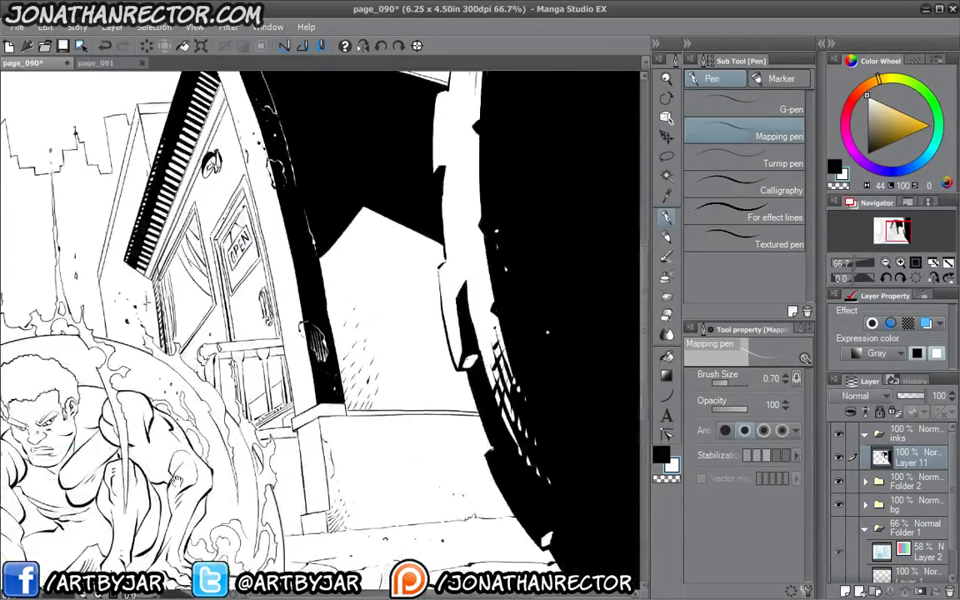
Ink a black contour beside the curved foreground shape's lower edge, leaving a white rim, and fill the low wall black
left_click_drag(353, 432, 294, 312)
key("ctrl+plus")
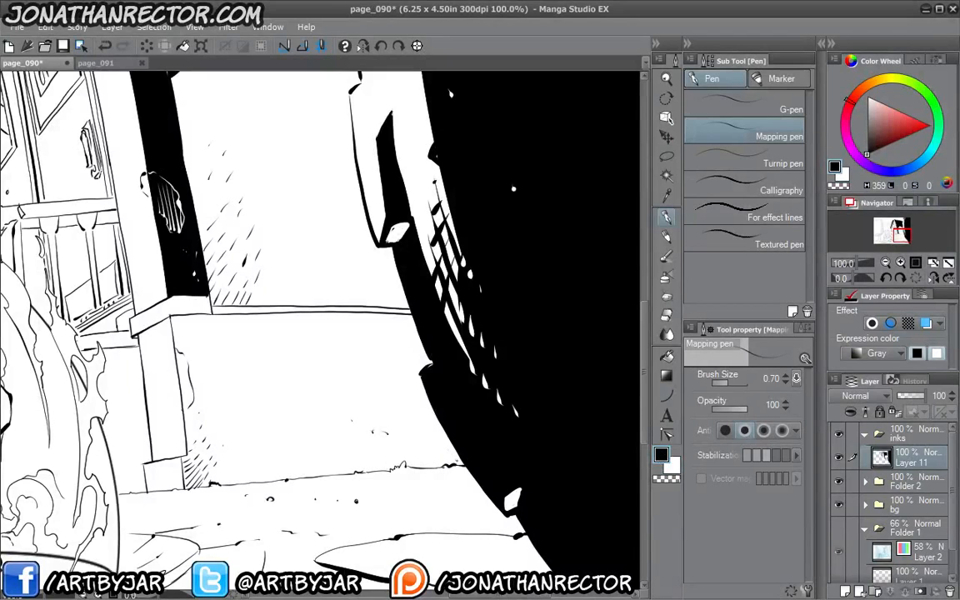
left_click_drag(459, 463, 417, 385)
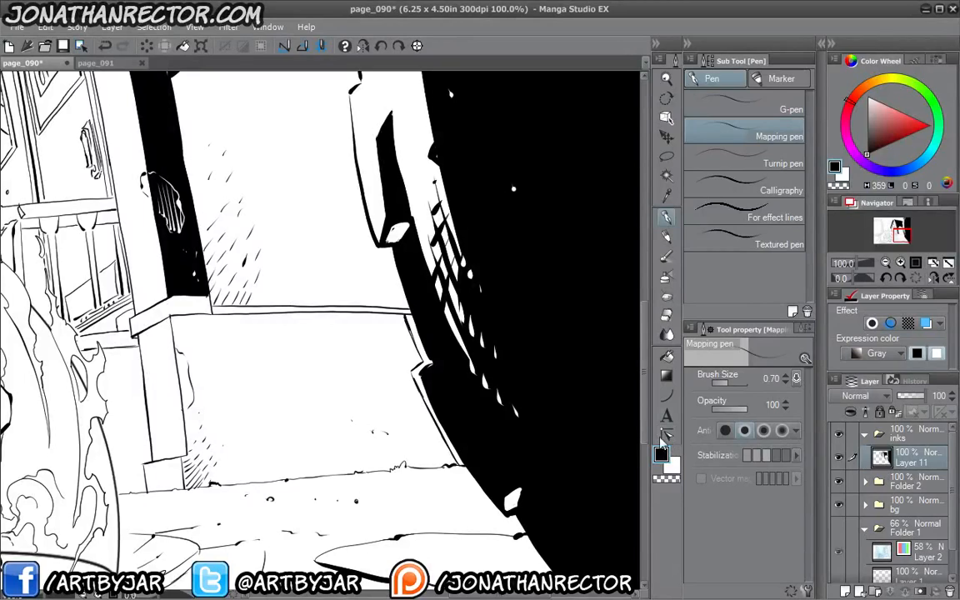
key("g")
left_click(218, 321)
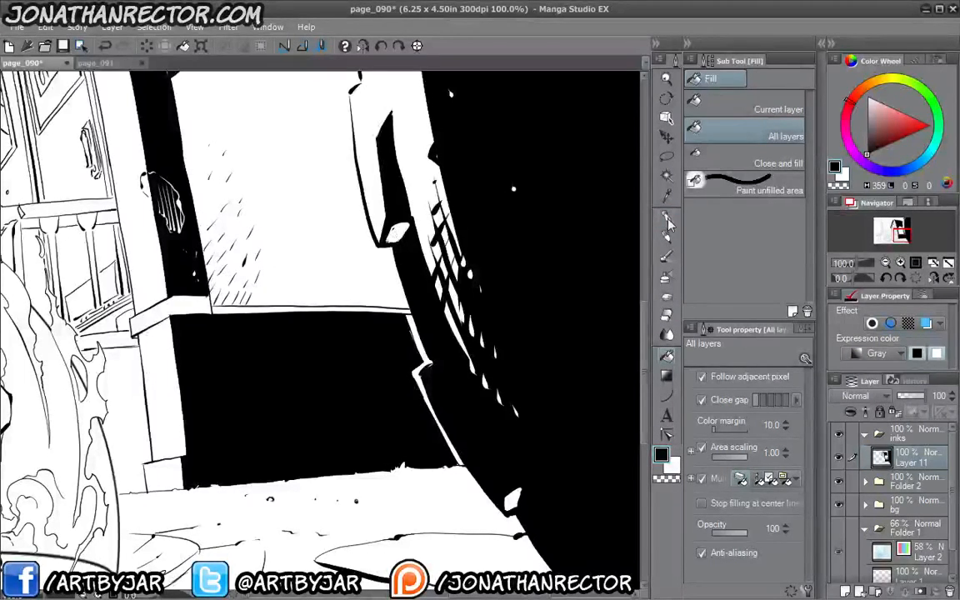
Extend the pillar's black shadow over the side of the ledge cap at its base with the Mapping pen
key("p")
left_click_drag(177, 372, 294, 485)
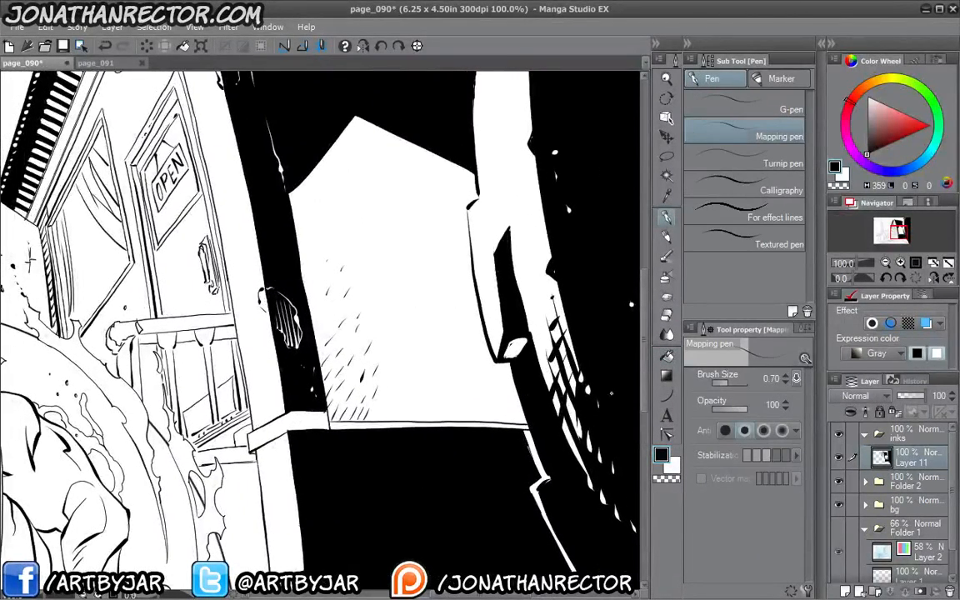
mouse_move(299, 412)
left_mouse_down()
mouse_move(305, 432)
mouse_move(327, 423)
left_mouse_up()
left_click_drag(527, 393, 492, 217)
Ink a white crack line and white hatching in the black low wall's corner beside the pillar base
left_click(673, 465)
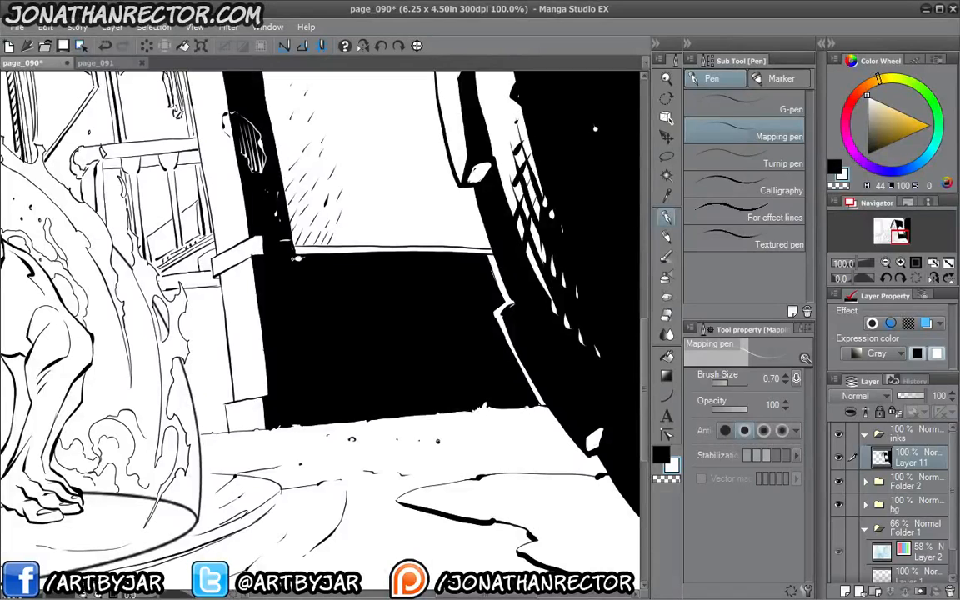
mouse_move(292, 265)
left_mouse_down()
mouse_move(294, 296)
mouse_move(297, 388)
left_mouse_up()
mouse_move(283, 422)
left_mouse_down()
mouse_move(295, 375)
mouse_move(292, 388)
left_mouse_up()
left_click_drag(274, 419, 291, 356)
mouse_move(269, 421)
left_mouse_down()
mouse_move(289, 346)
mouse_move(281, 373)
left_mouse_up()
mouse_move(270, 389)
left_mouse_down()
mouse_move(284, 350)
mouse_move(304, 407)
left_mouse_up()
left_click_drag(289, 392, 301, 411)
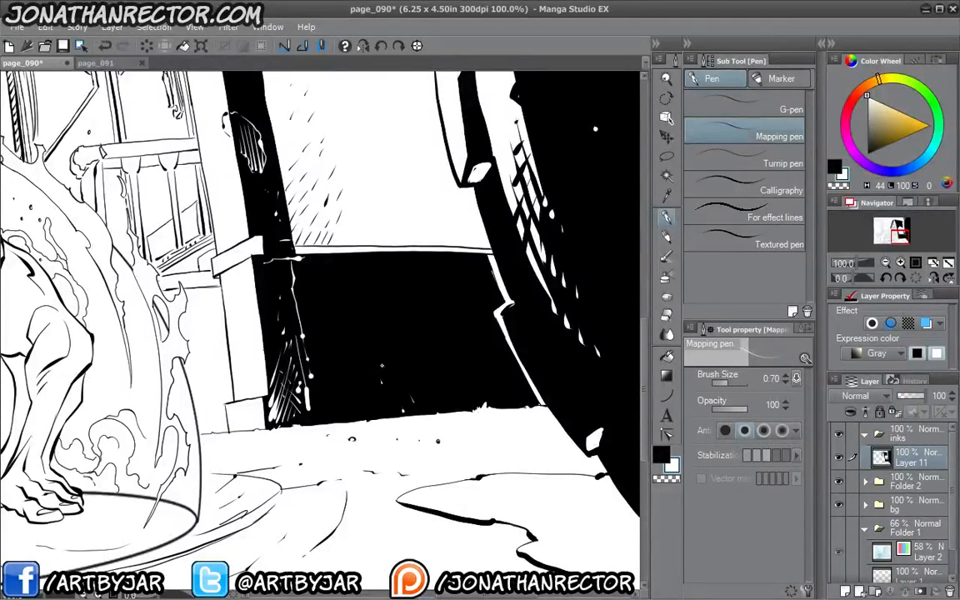
Add diagonal white scratches across the black low wall and switch the drawing colour back to black
left_click_drag(384, 368, 340, 320)
left_click_drag(453, 410, 378, 318)
mouse_move(467, 382)
left_mouse_down()
mouse_move(360, 287)
mouse_move(469, 439)
mouse_move(484, 484)
mouse_move(559, 371)
mouse_move(522, 380)
mouse_move(523, 400)
left_mouse_up()
key("ctrl+minus")
left_click(662, 454)
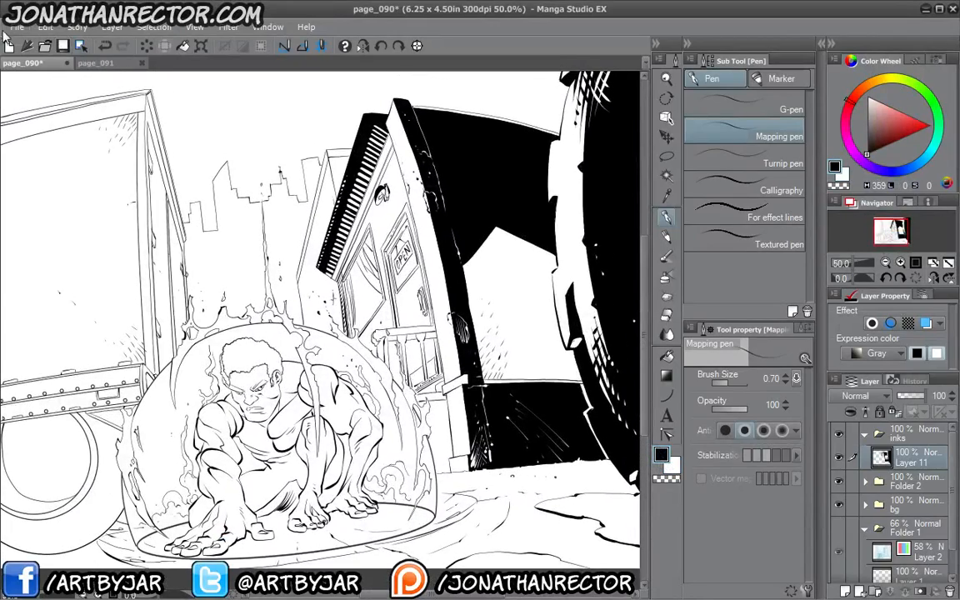
Save the drawing as page_090 in Manga Studio format in the 6Inks folder, replacing the existing file
left_click(15, 27)
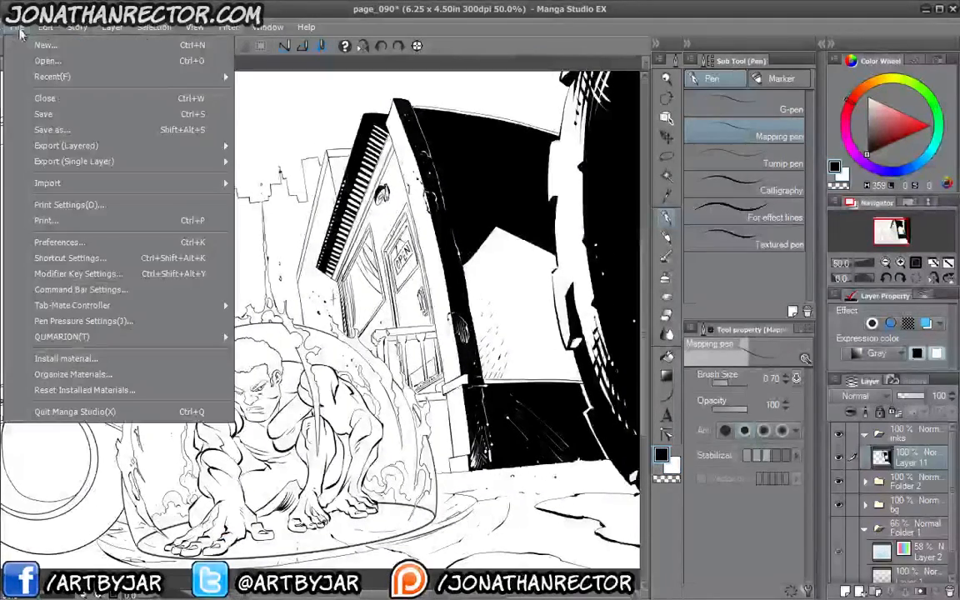
left_click(51, 130)
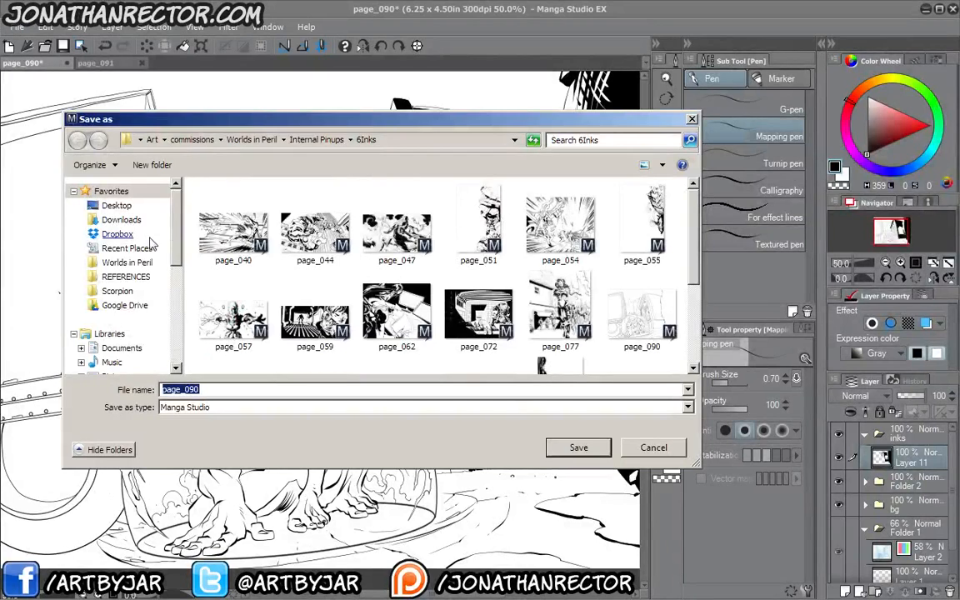
left_click(578, 447)
left_click(526, 310)
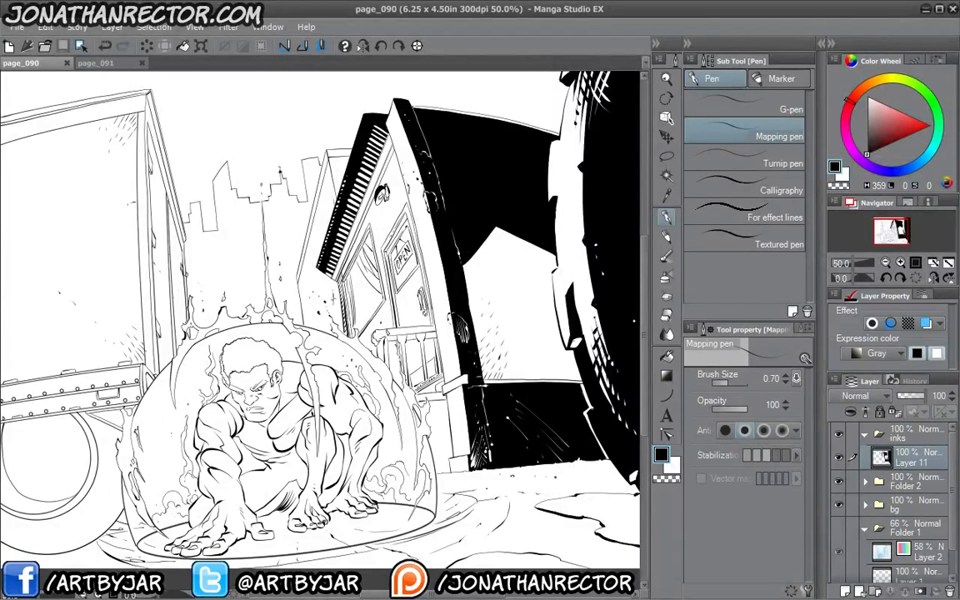
left_click_drag(262, 327, 286, 332)
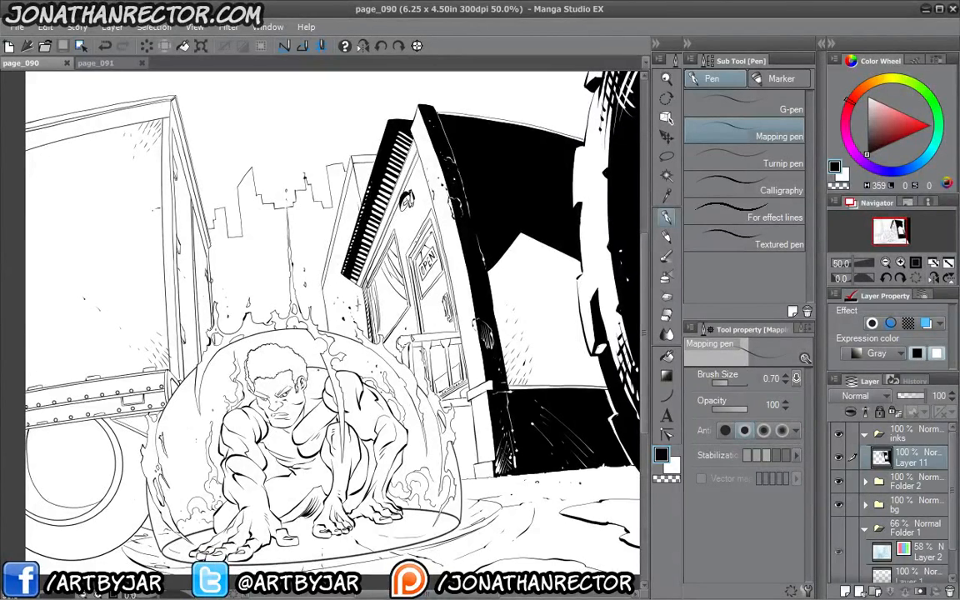
Ink white edge highlights along the lower part of the curved black foreground shape and switch the drawing colour back to black
left_click_drag(333, 321, 312, 327)
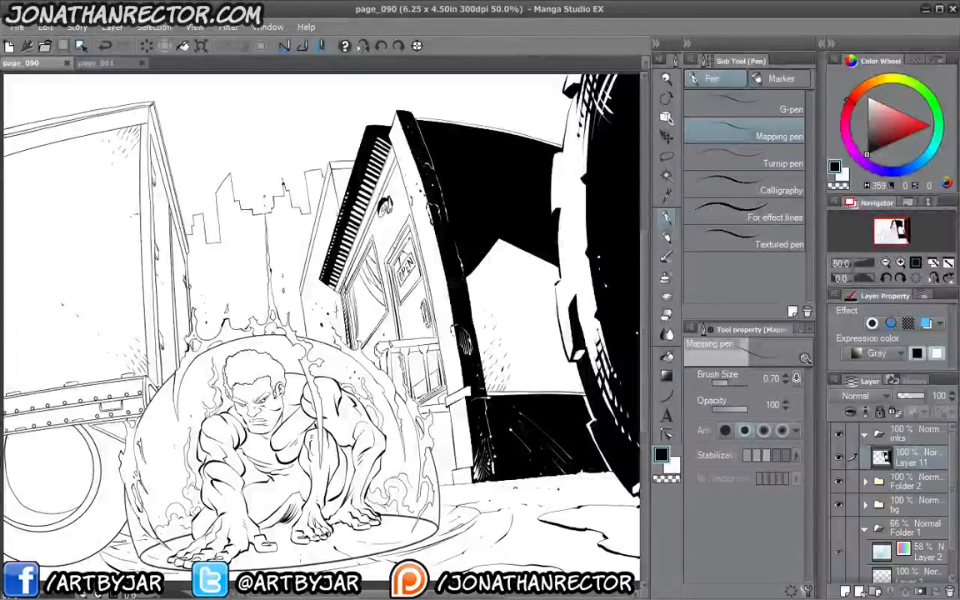
key("x")
left_click_drag(449, 269, 375, 416)
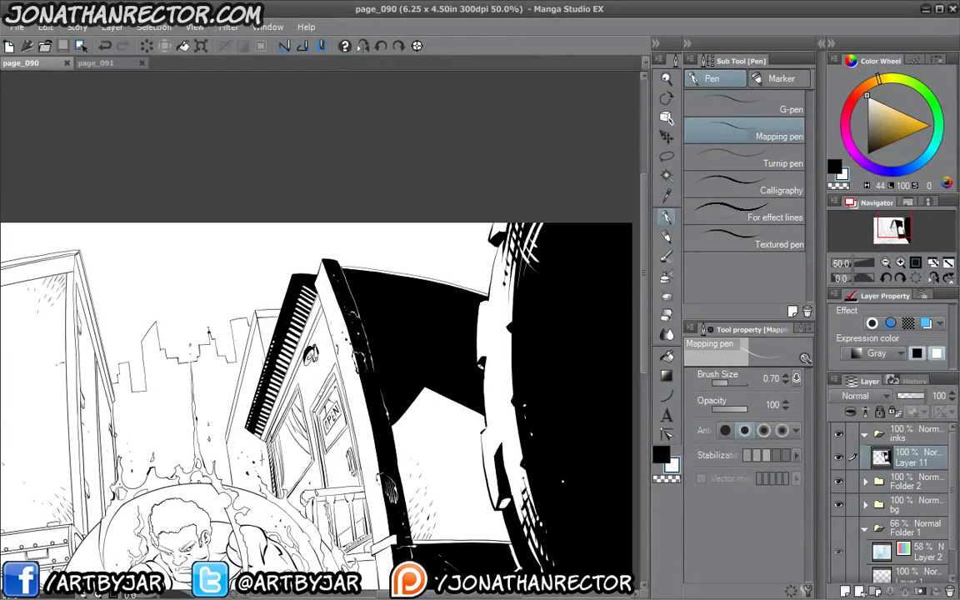
mouse_move(437, 324)
left_mouse_down()
mouse_move(433, 333)
mouse_move(460, 219)
left_mouse_up()
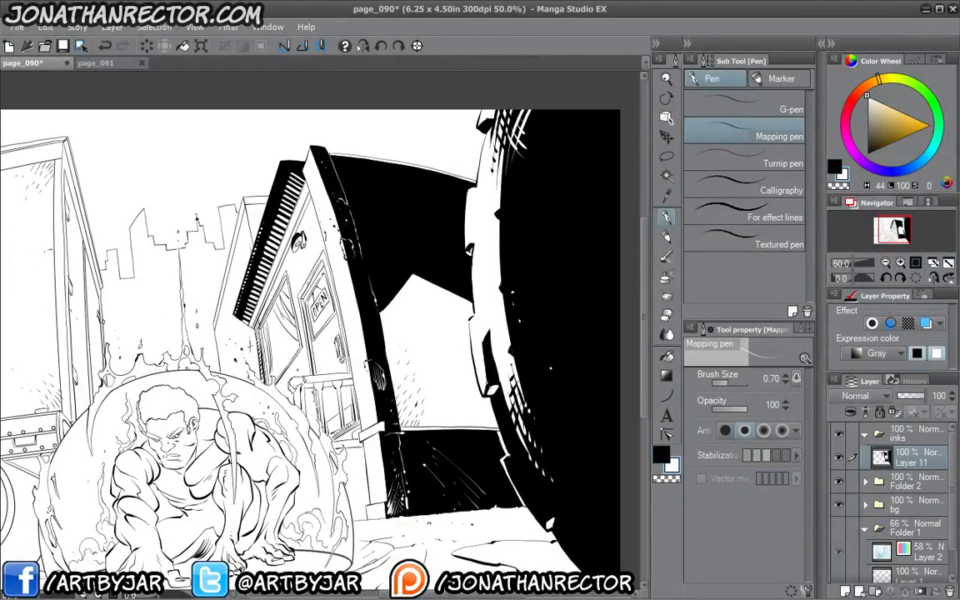
left_click_drag(464, 419, 440, 381)
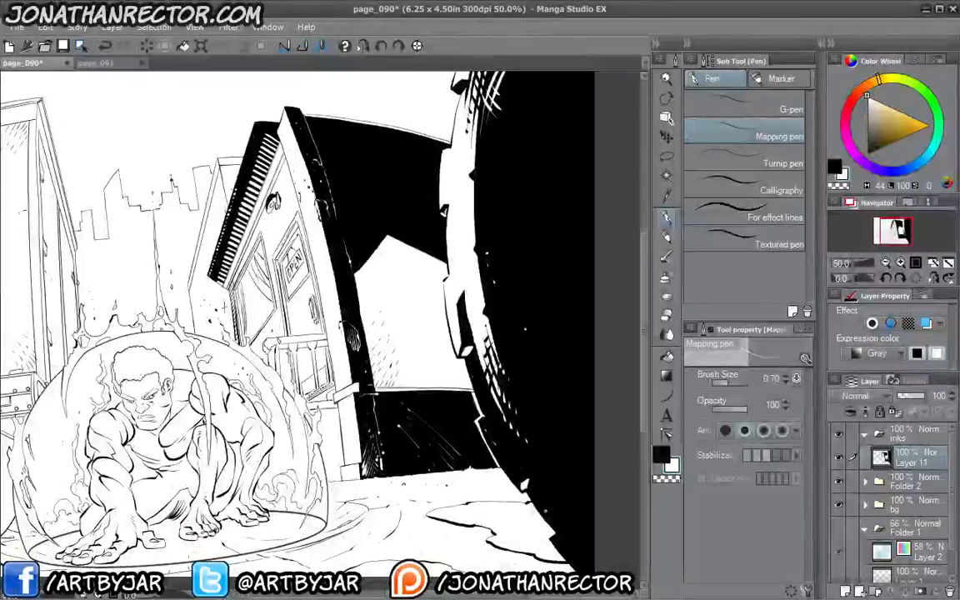
left_click_drag(491, 462, 504, 475)
left_click_drag(192, 303, 286, 323)
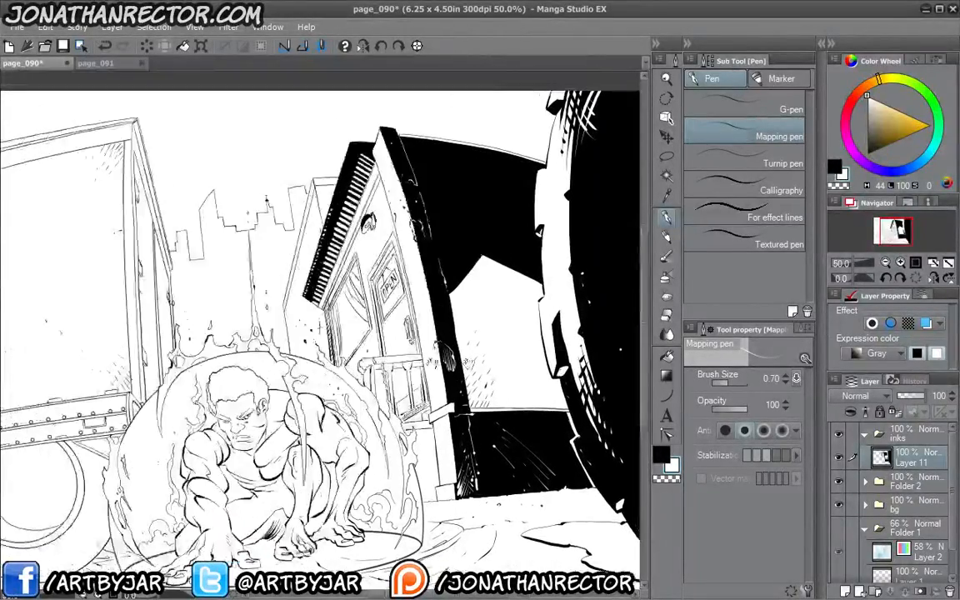
left_click(666, 457)
Outline a curved shadow above the door with the Mapping pen and fill the storefront wall around the lamp black
left_click_drag(111, 399, 136, 415)
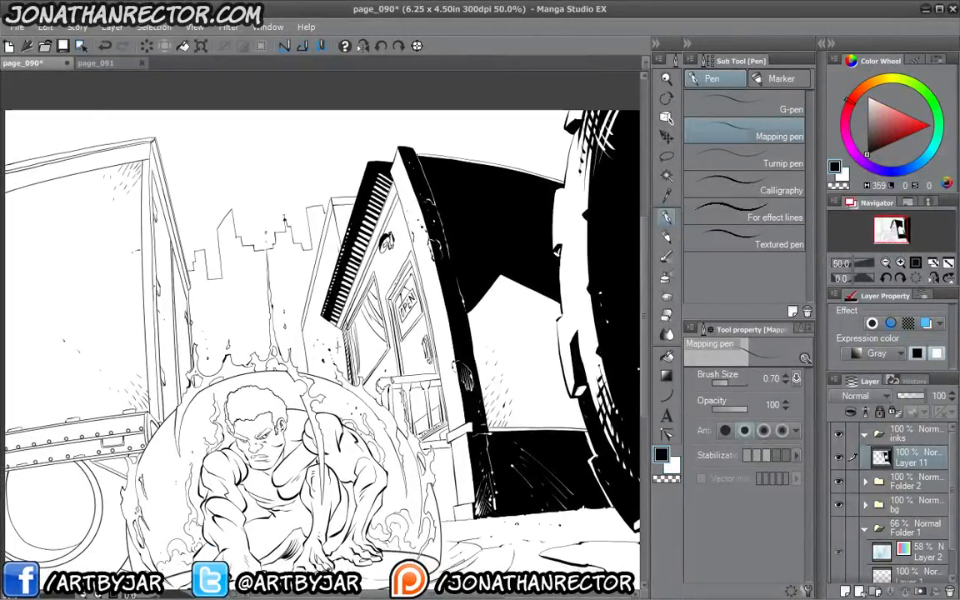
key("ctrl+plus")
key("ctrl+plus")
key("ctrl+plus")
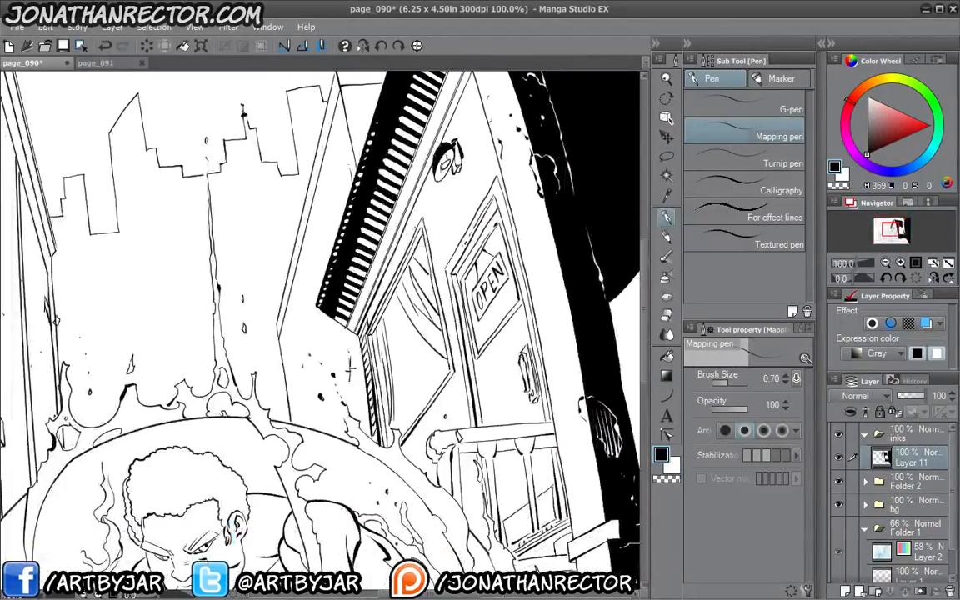
left_click_drag(426, 230, 421, 324)
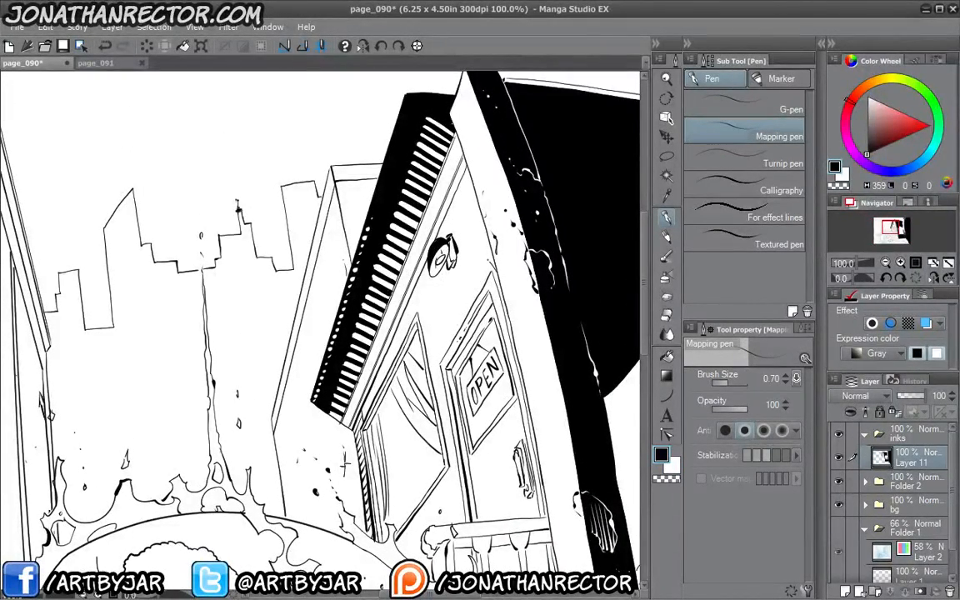
mouse_move(465, 248)
left_mouse_down()
mouse_move(442, 283)
mouse_move(434, 341)
left_mouse_up()
key("g")
left_click(397, 261)
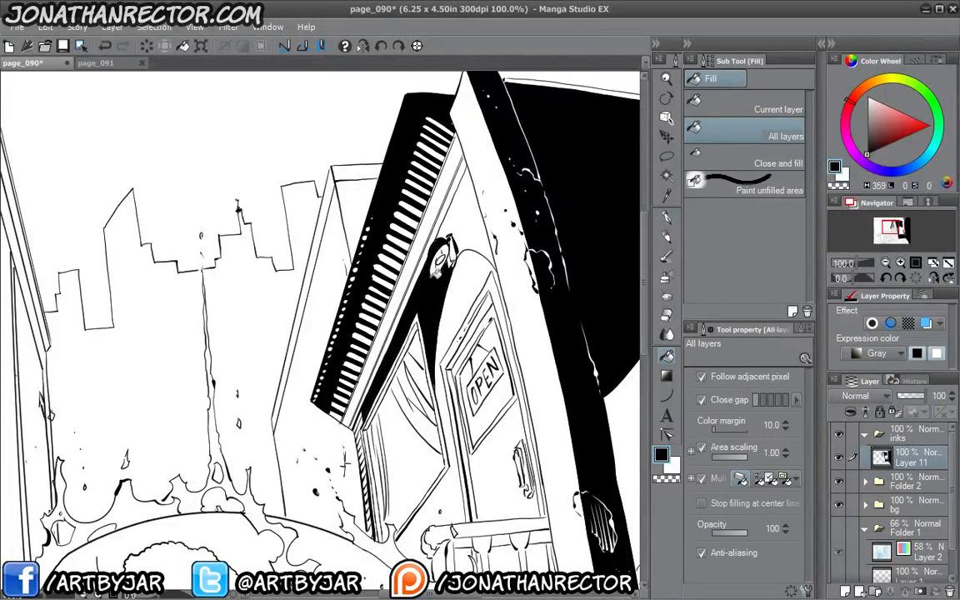
left_click(464, 219)
key("p")
left_click_drag(466, 250, 487, 223, "space")
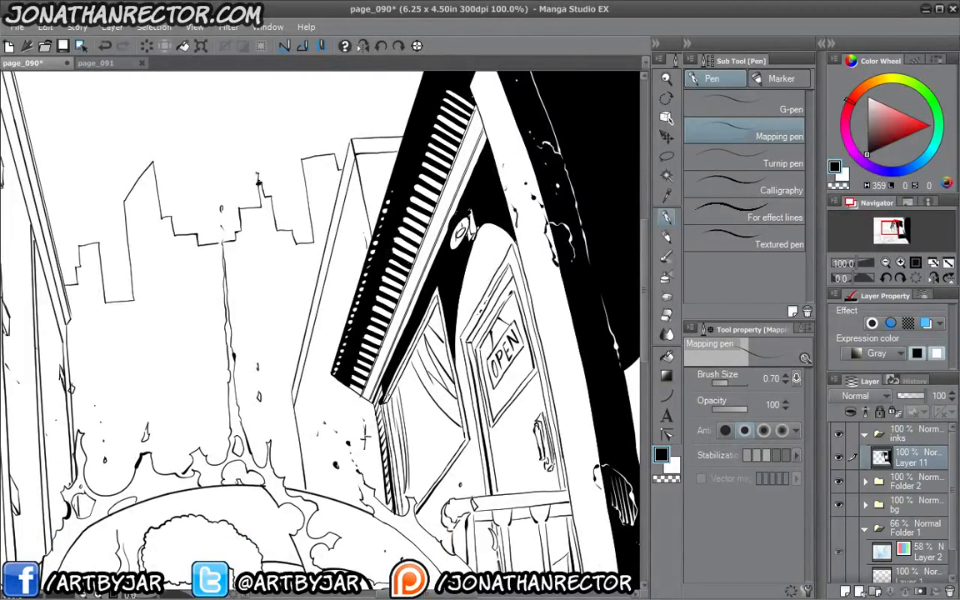
Fill the trim strips beneath the roof edge with black and ink over their upper end beside the pillar
left_click_drag(362, 262, 347, 297)
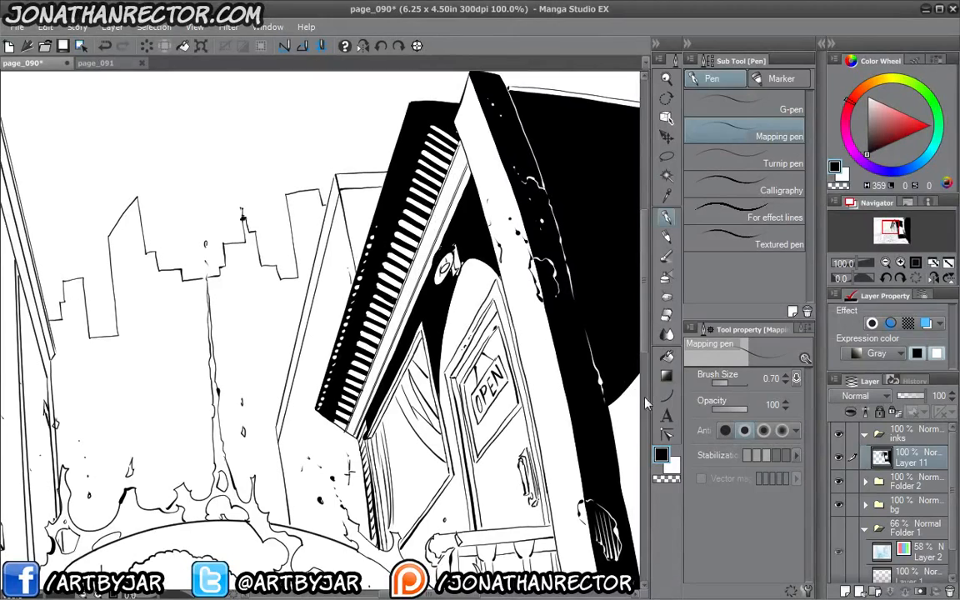
key("g")
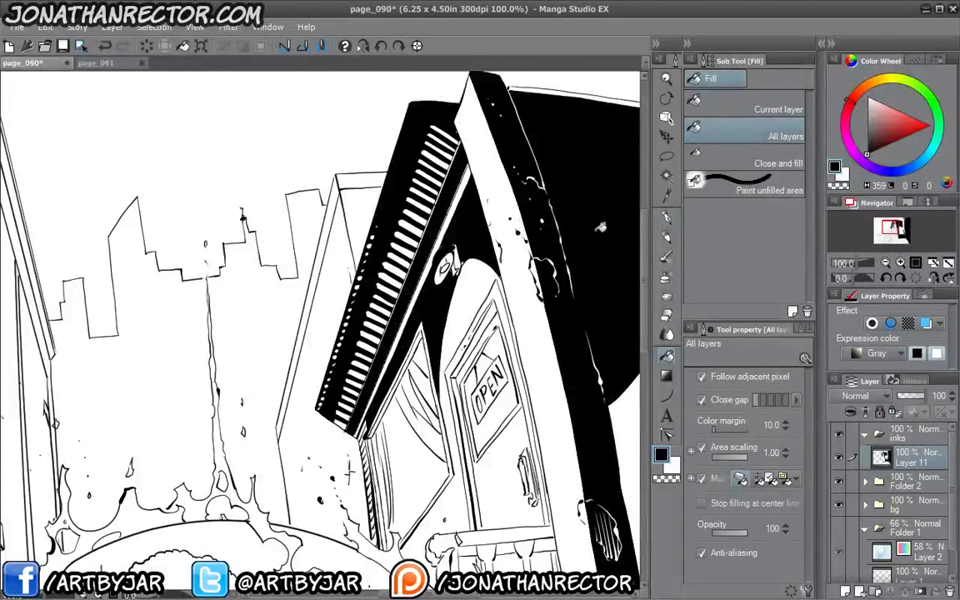
key("p")
left_click_drag(454, 213, 468, 171)
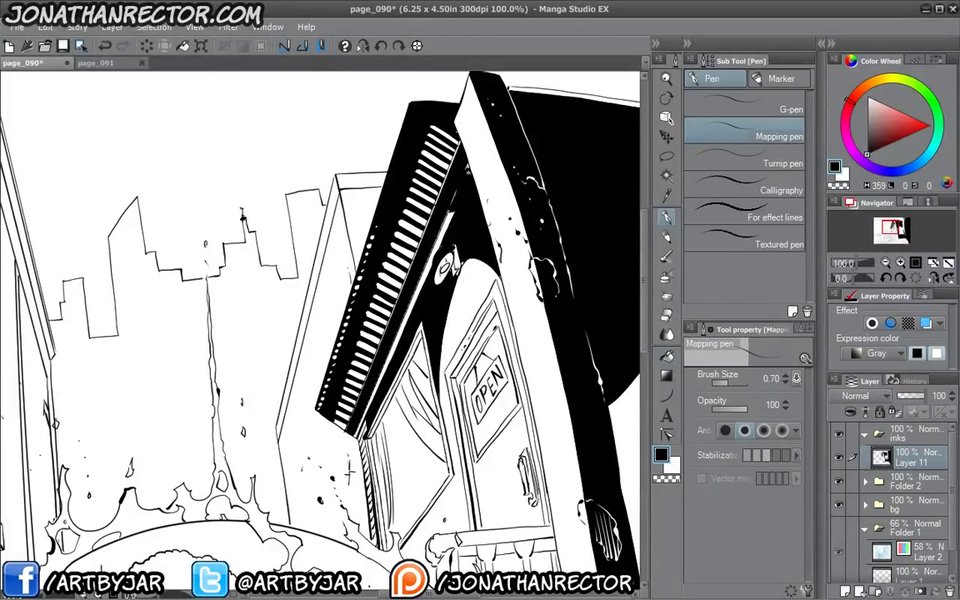
Draw thin white streaks along the black trim under the roof edge with the Mapping pen
scroll(298, 395, "down", 1)
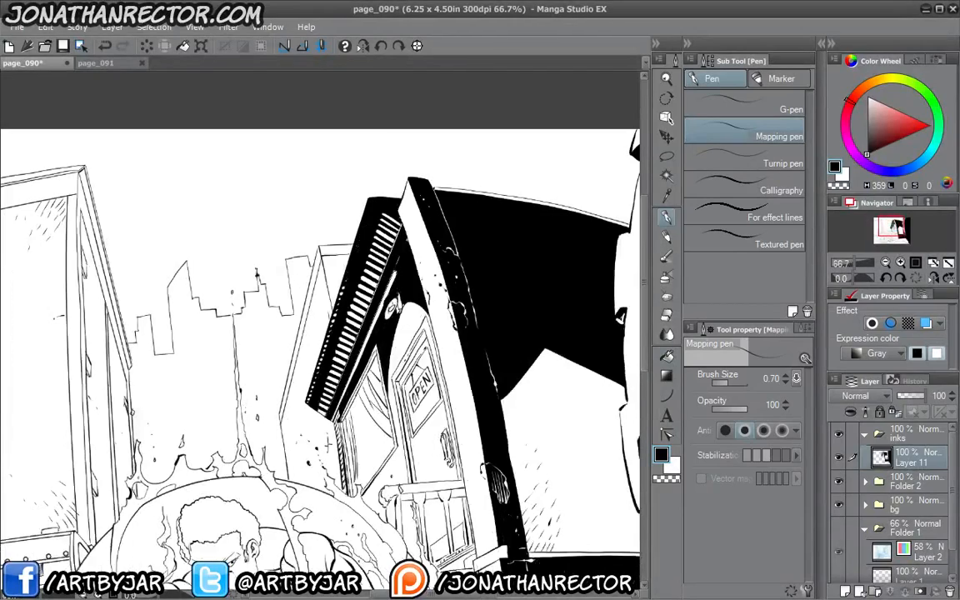
scroll(329, 348, "up", 1)
key("x")
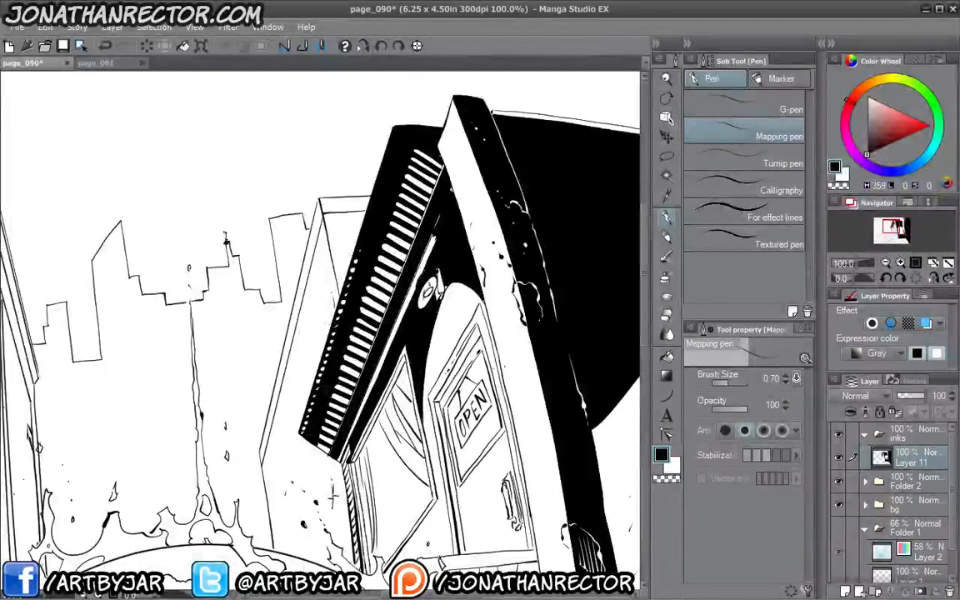
mouse_move(437, 195)
left_mouse_down()
mouse_move(431, 240)
mouse_move(407, 292)
left_mouse_up()
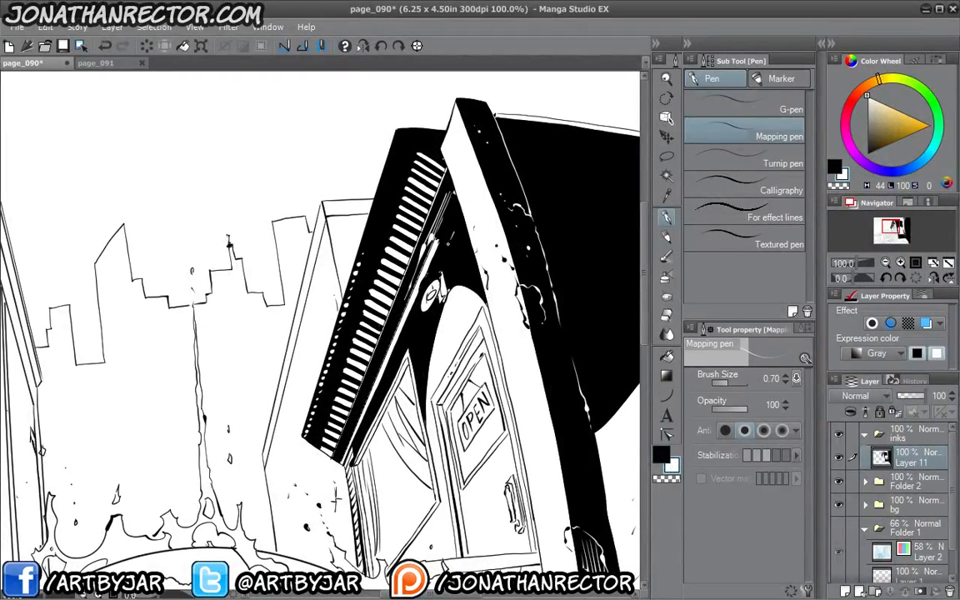
left_click_drag(451, 243, 476, 190)
Dot white specks down the outer black edge of the storefront roof
left_click(373, 248)
left_click(364, 270)
left_click(348, 320)
left_click_drag(419, 301, 436, 248)
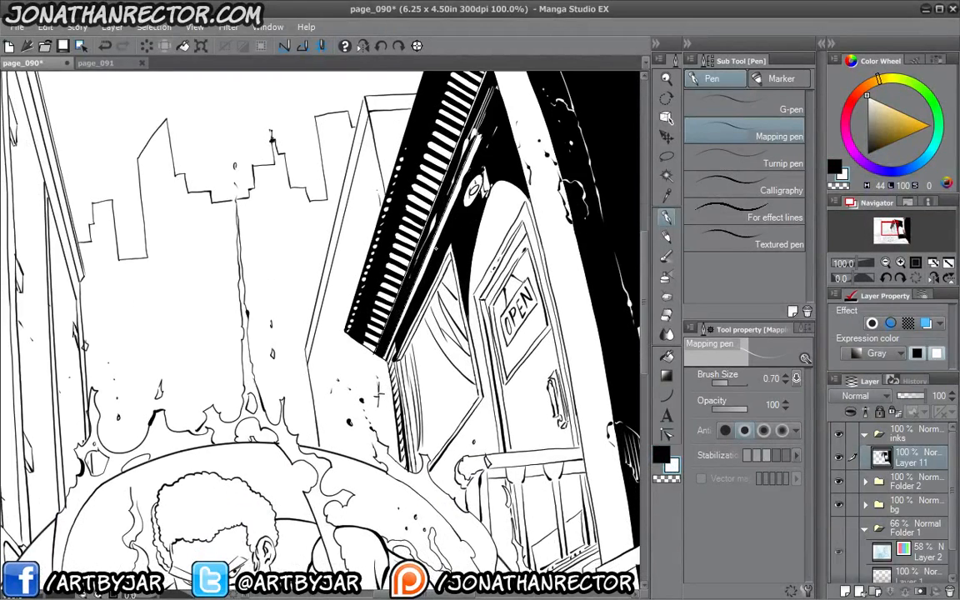
left_click(389, 226)
left_click(377, 251)
left_click(366, 277)
left_click(363, 286)
left_click(361, 298)
Add white diagonal hatching at the inner corner of the black side-wall shadow and scatter a few white specks over it
left_click_drag(301, 348, 298, 168)
left_click_drag(146, 426, 237, 252)
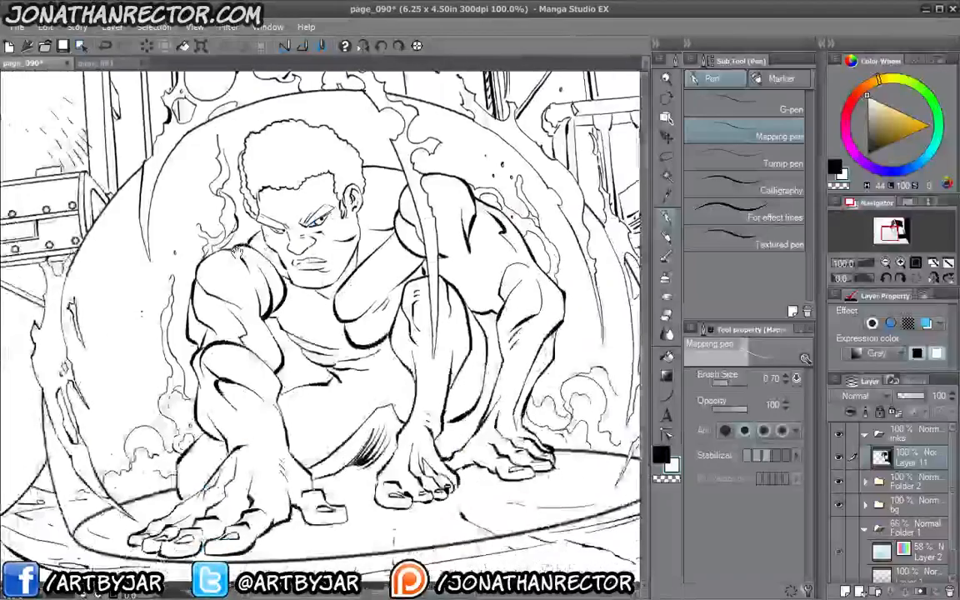
left_click_drag(400, 116, 291, 425)
left_click_drag(376, 281, 346, 385)
left_click_drag(343, 259, 271, 357)
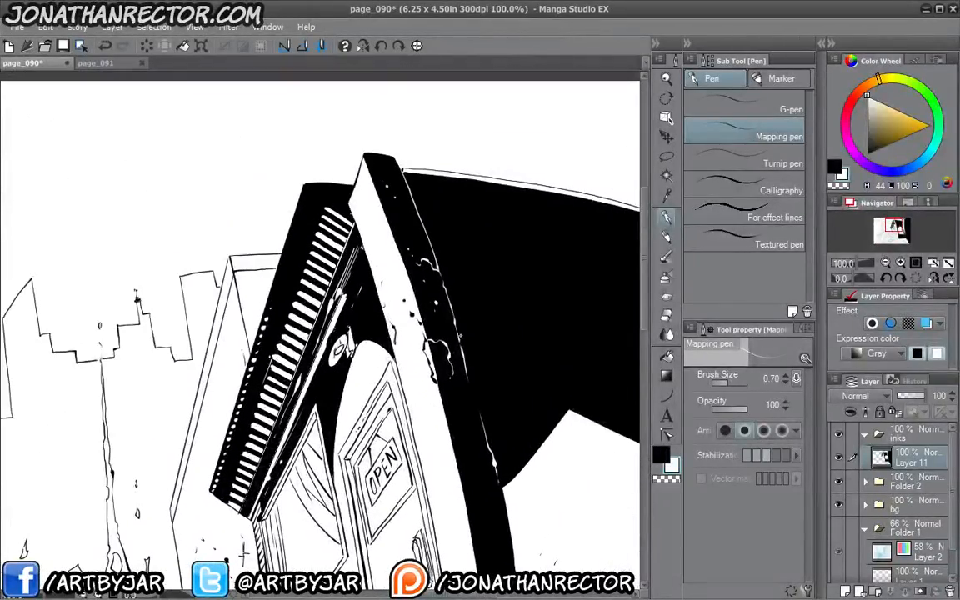
left_click_drag(556, 387, 571, 412)
left_click_drag(547, 375, 565, 416)
left_click_drag(506, 338, 560, 421)
mouse_move(525, 362)
left_mouse_down()
mouse_move(561, 418)
mouse_move(557, 429)
left_mouse_up()
mouse_move(511, 362)
left_mouse_down()
mouse_move(554, 433)
mouse_move(528, 419)
mouse_move(529, 444)
left_mouse_up()
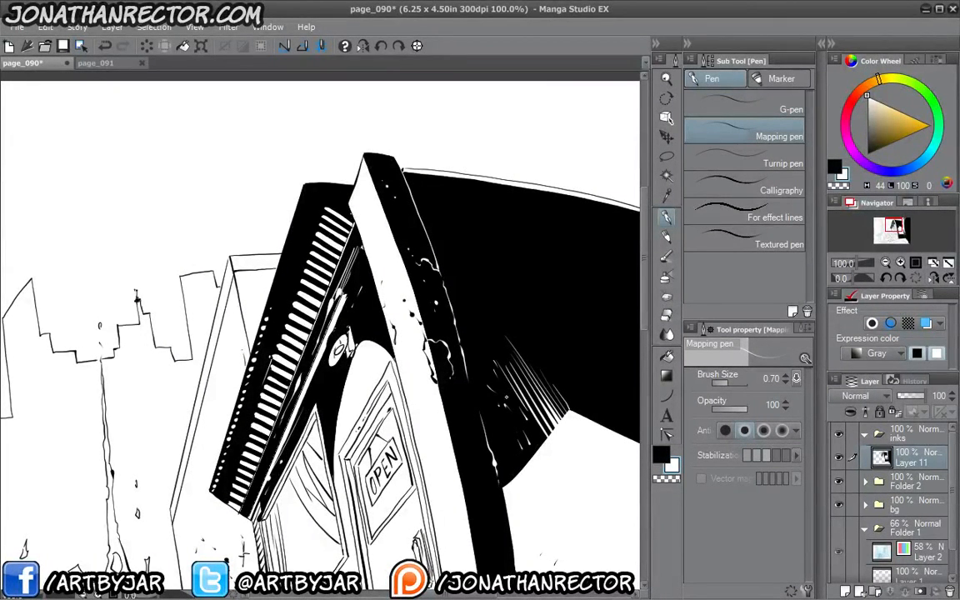
key("ctrl+minus")
key("ctrl+minus")
left_click_drag(258, 420, 244, 318)
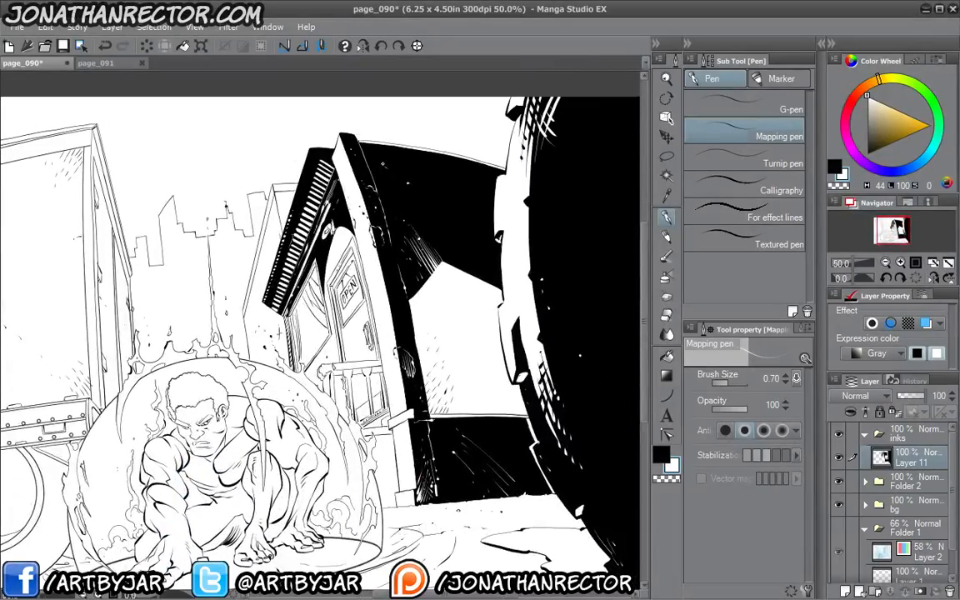
Fill the area between the window's lower corner and the porch railing black and thicken the window's lower edge
key("ctrl+plus")
key("ctrl+plus")
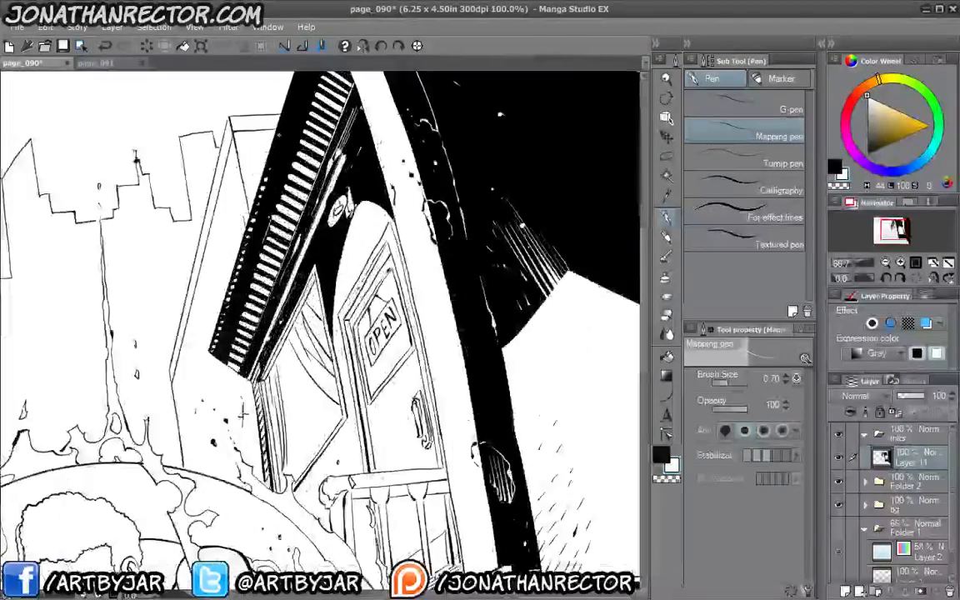
left_click_drag(309, 314, 336, 194)
left_click(666, 436)
left_click(661, 454)
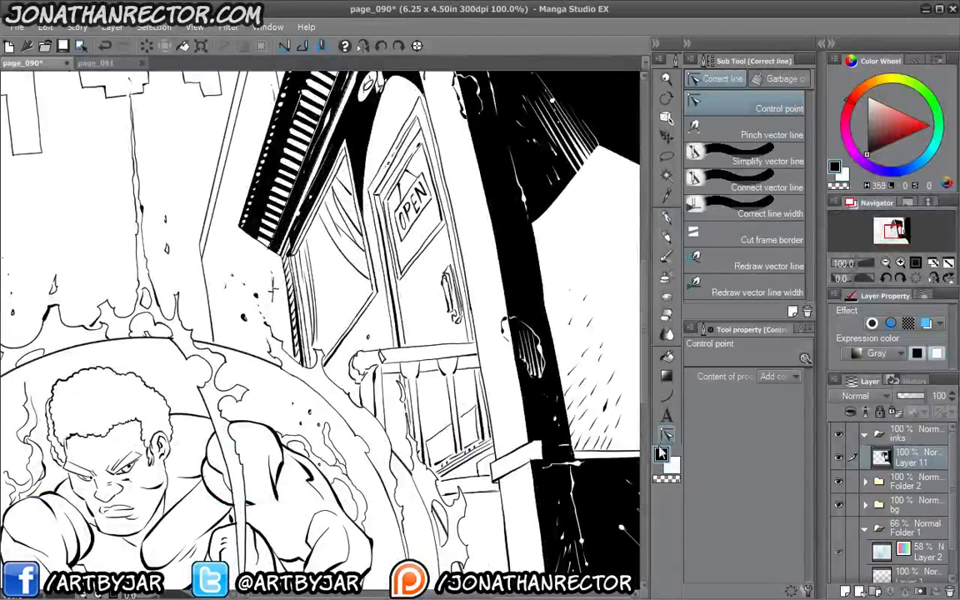
left_click(665, 216)
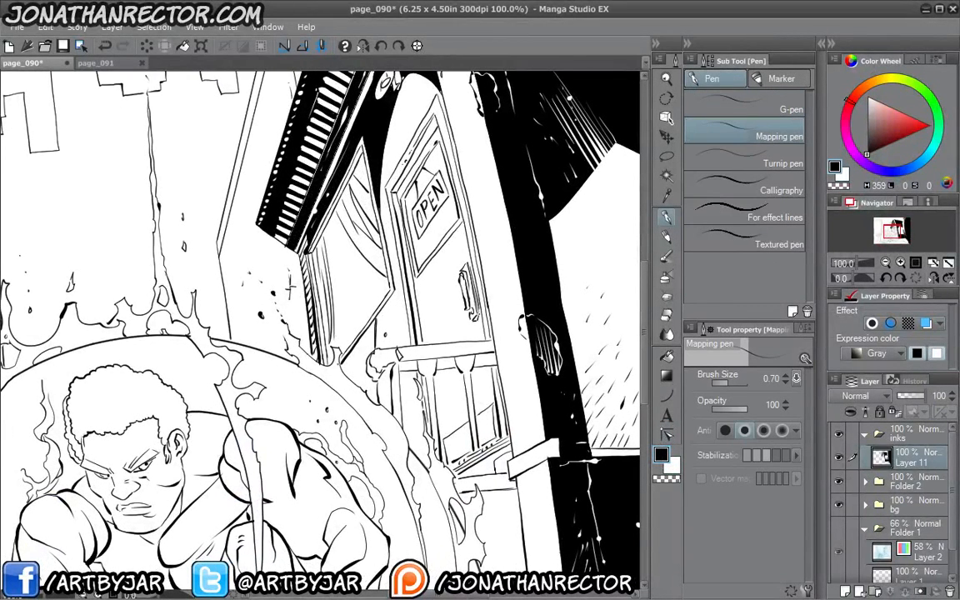
left_click(667, 356)
left_click(360, 359)
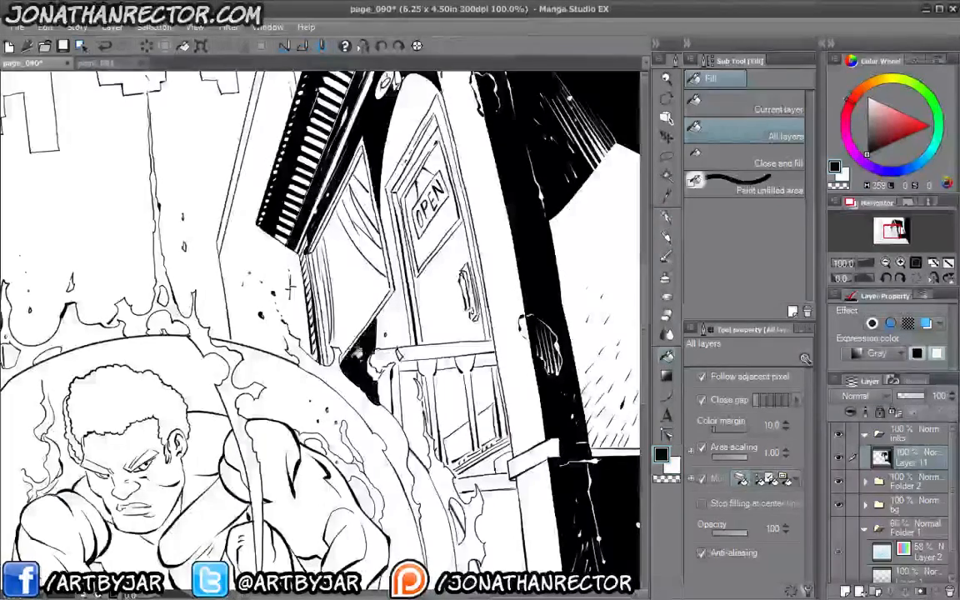
left_click(666, 217)
left_click_drag(508, 209, 574, 188)
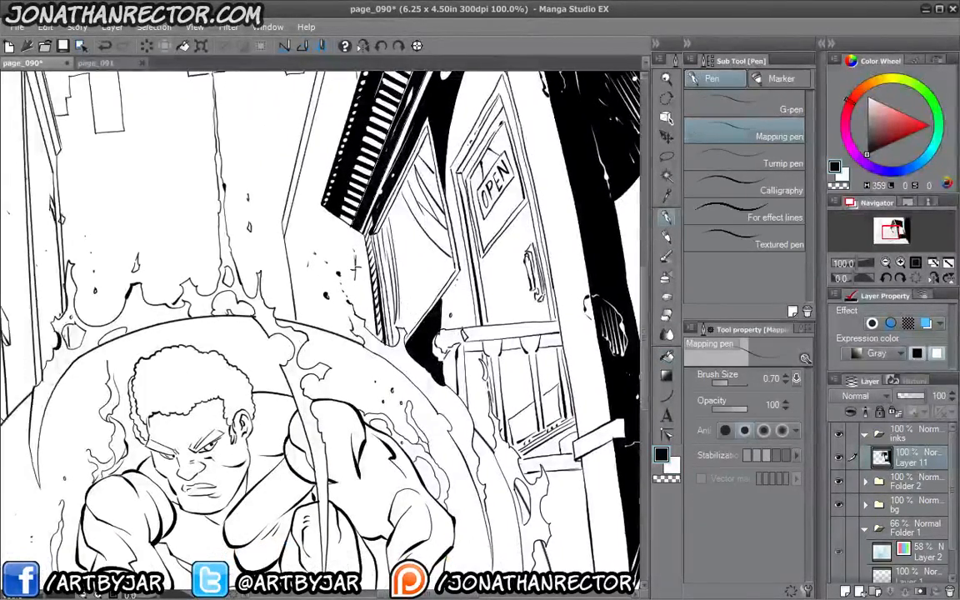
left_click_drag(459, 276, 432, 312)
left_click_drag(416, 247, 393, 280)
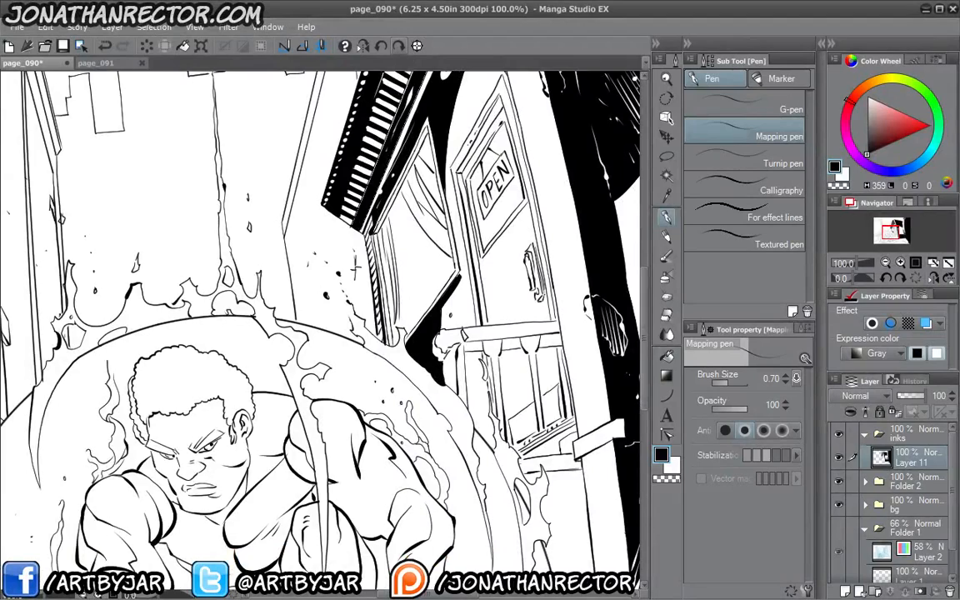
Ink black shadows into the window's curtain folds and down its inner side, broken up with thin white streaks
scroll(360, 200, "up", 1)
left_click_drag(407, 245, 431, 282)
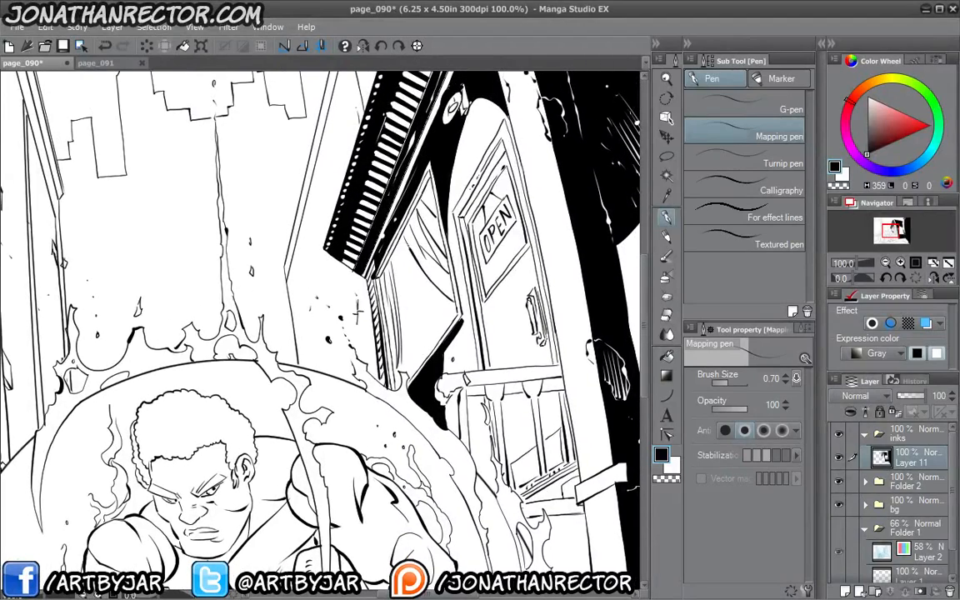
mouse_move(408, 224)
left_mouse_down()
mouse_move(427, 274)
mouse_move(431, 259)
mouse_move(445, 270)
left_mouse_up()
mouse_move(414, 214)
left_mouse_down()
mouse_move(431, 250)
mouse_move(423, 250)
mouse_move(446, 255)
left_mouse_up()
mouse_move(446, 256)
left_mouse_down()
mouse_move(420, 204)
mouse_move(430, 212)
mouse_move(440, 247)
mouse_move(383, 177)
mouse_move(388, 161)
mouse_move(389, 181)
mouse_move(384, 173)
left_mouse_up()
left_click_drag(385, 276, 396, 358)
mouse_move(384, 278)
left_mouse_down()
mouse_move(397, 366)
mouse_move(388, 268)
left_mouse_up()
mouse_move(388, 267)
left_mouse_down()
mouse_move(379, 278)
mouse_move(392, 383)
left_mouse_up()
key("x")
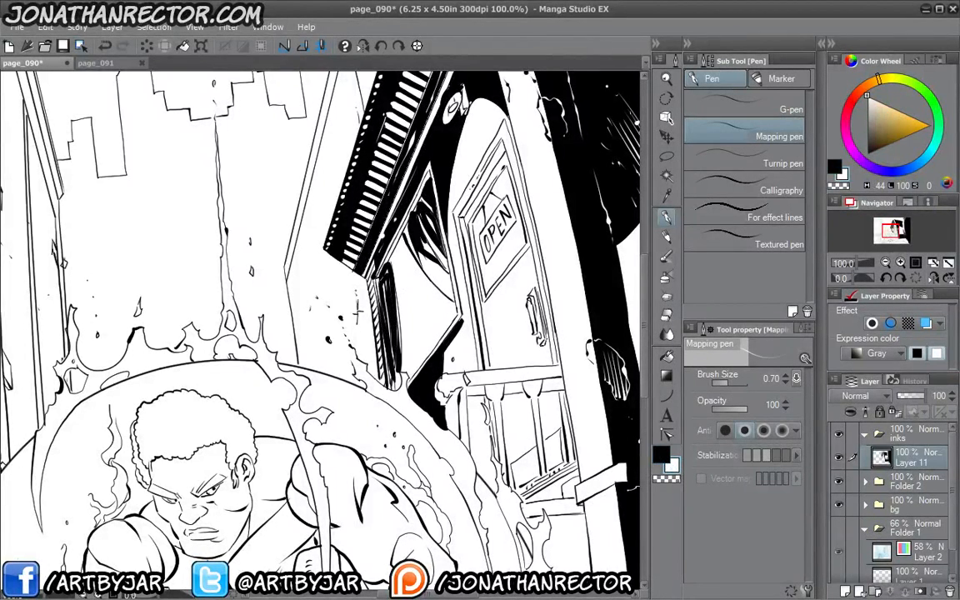
left_click(660, 454)
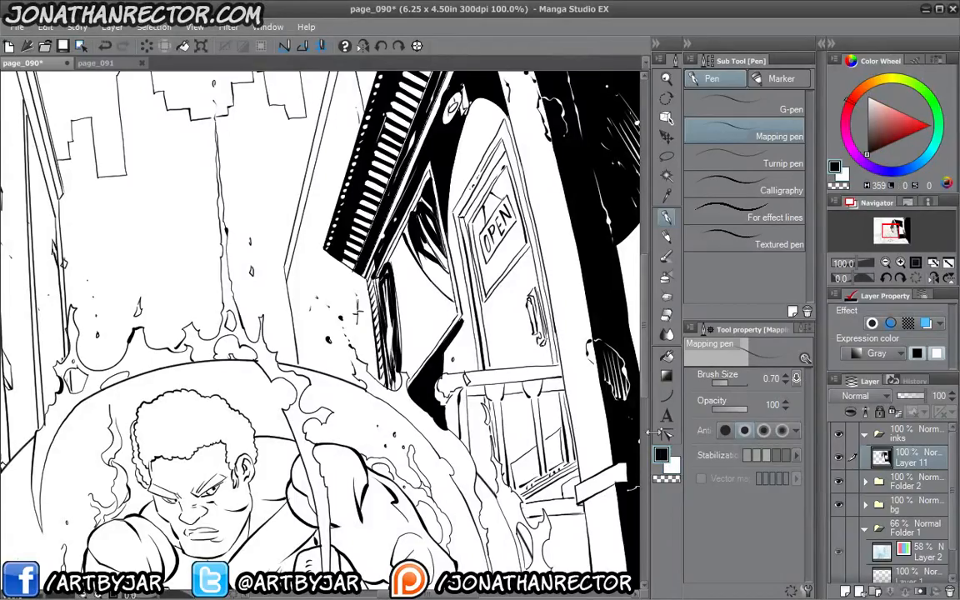
Fill the porch base between the energy dome and the pillar's lower section with black
key("ctrl+minus")
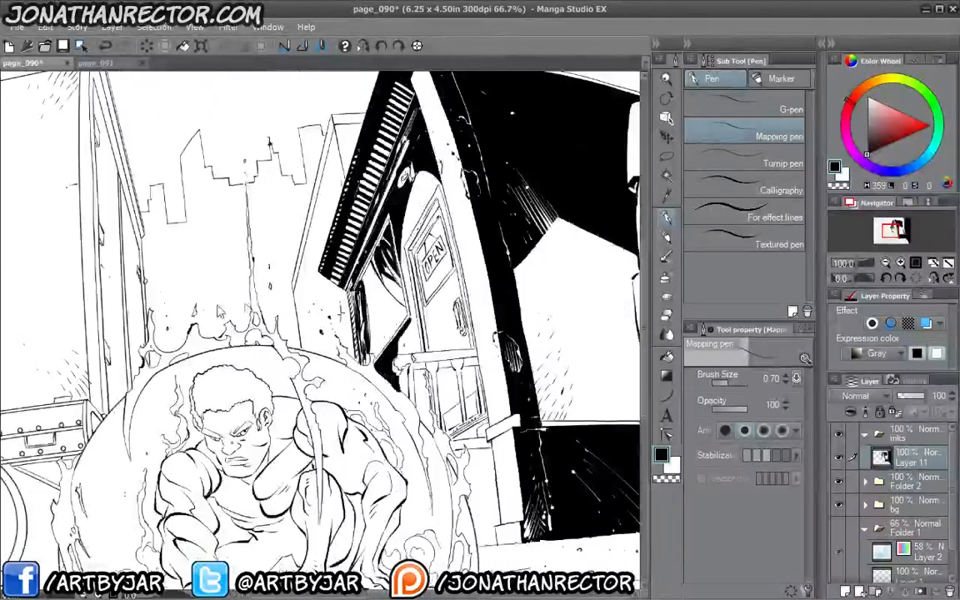
left_click_drag(414, 429, 391, 365)
key("ctrl+plus")
key("ctrl+plus")
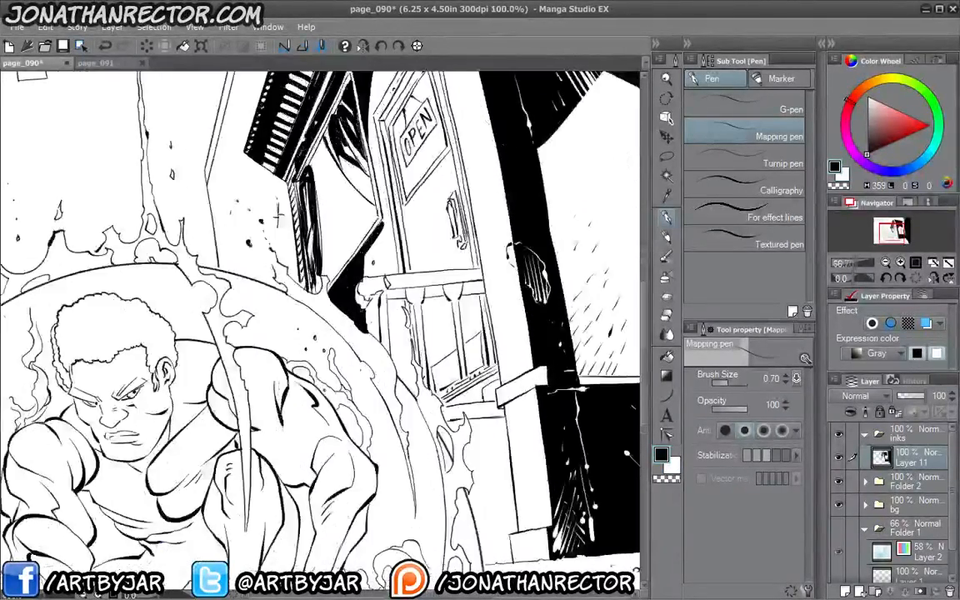
left_click_drag(473, 380, 375, 188)
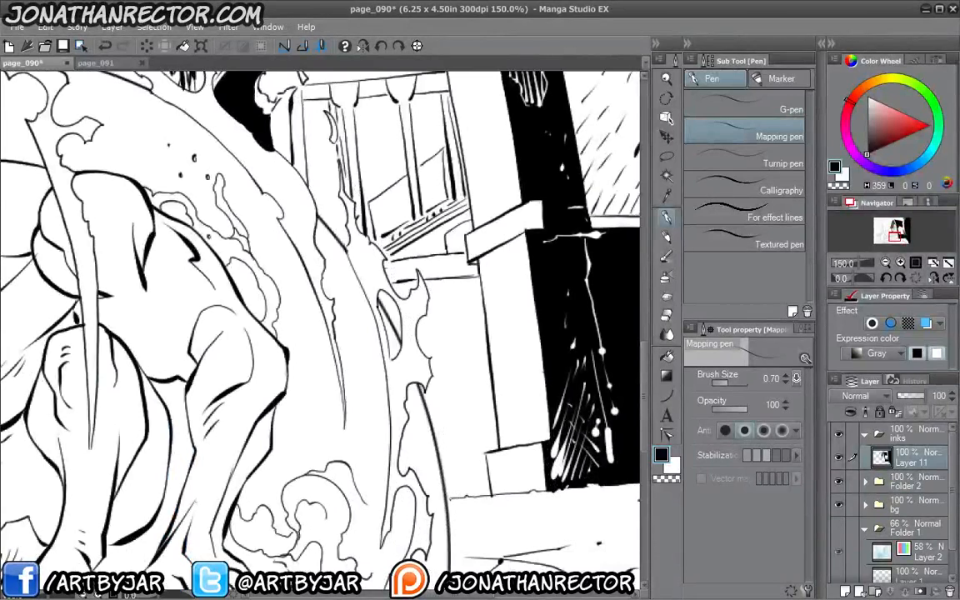
key("g")
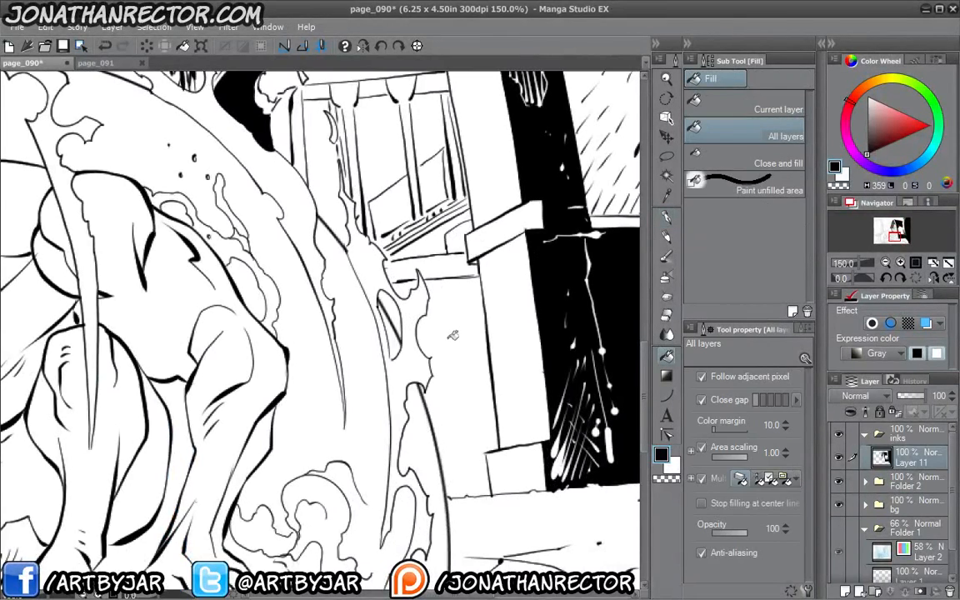
left_click(408, 302)
left_click(665, 236)
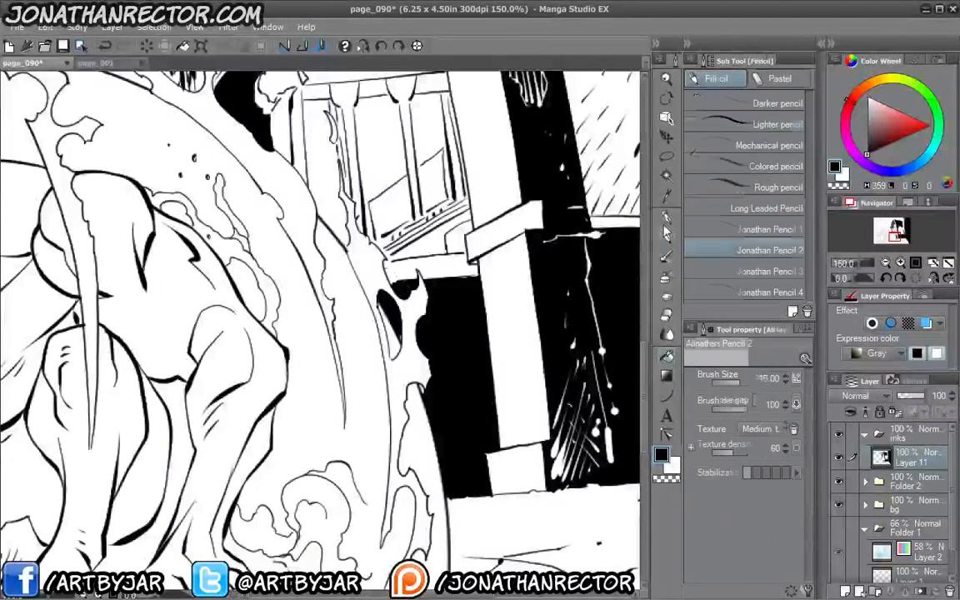
Examine the inked storefront, the crouching figure inside the energy dome and the skyline across the panel
left_click(665, 216)
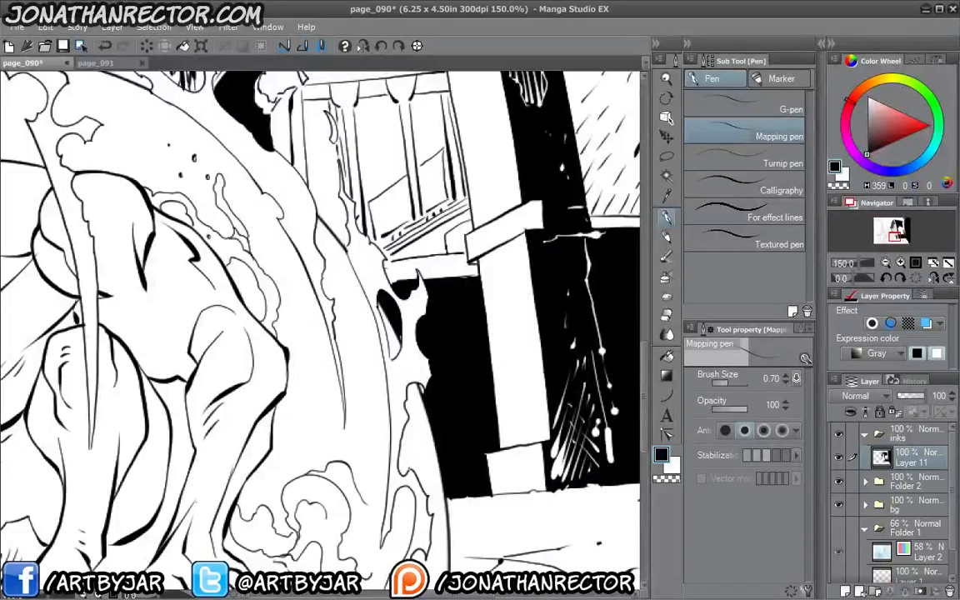
left_click_drag(356, 343, 345, 499)
left_click_drag(317, 198, 185, 298)
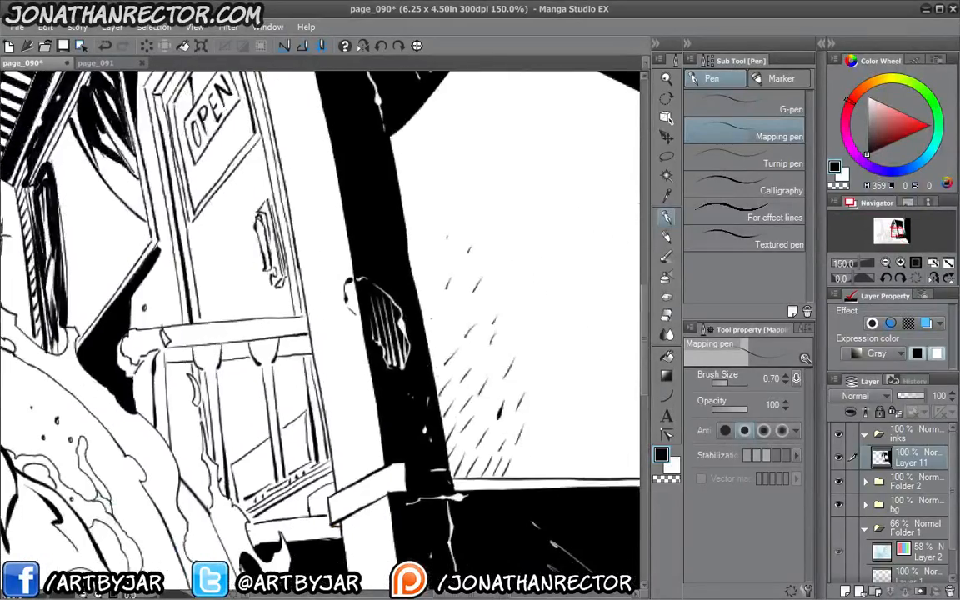
scroll(453, 345, "down", 1)
scroll(363, 329, "down", 1)
left_click_drag(273, 138, 281, 260)
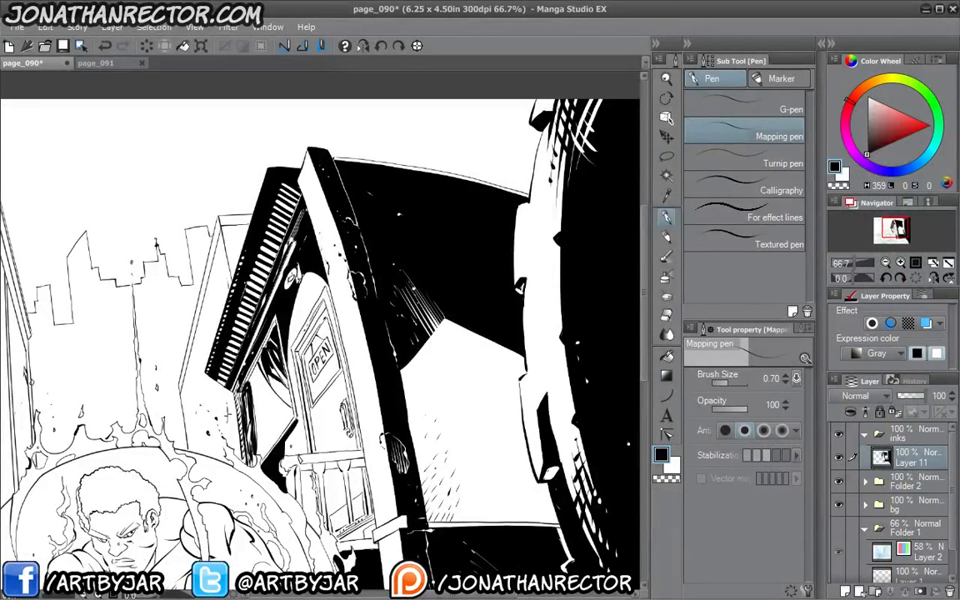
left_click_drag(201, 445, 320, 329)
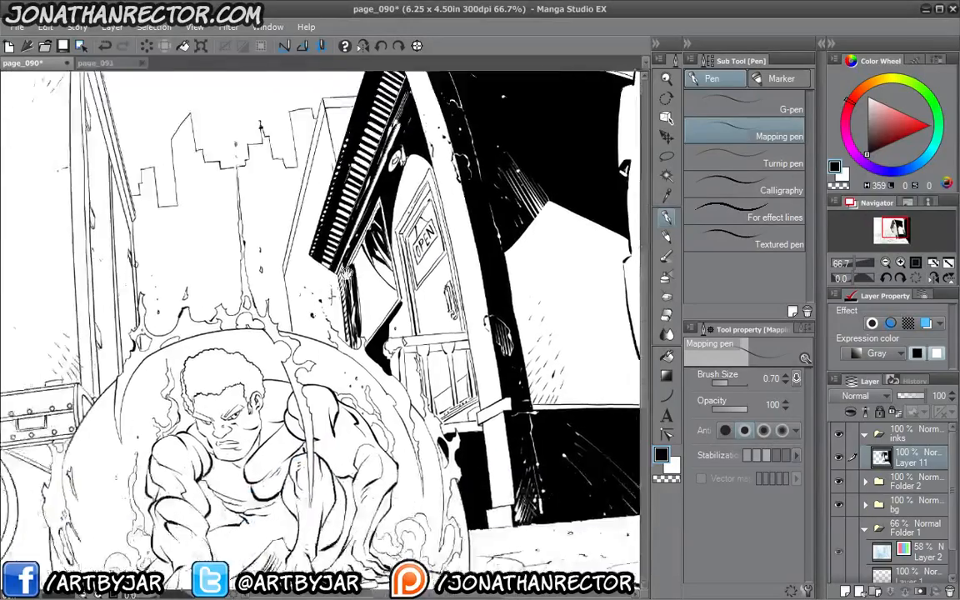
left_click_drag(165, 500, 222, 343)
scroll(251, 346, "up", 1)
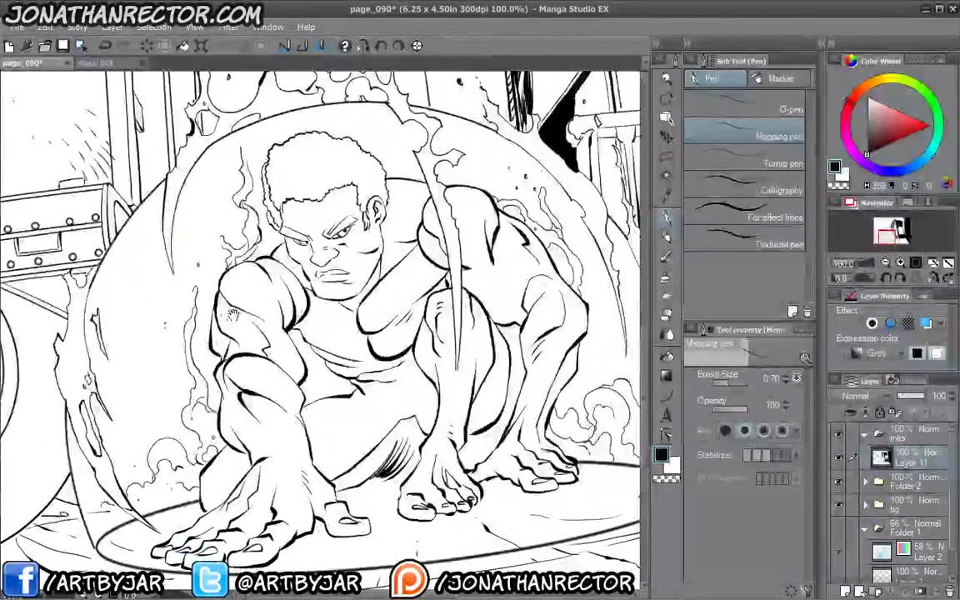
left_click_drag(334, 252, 328, 306)
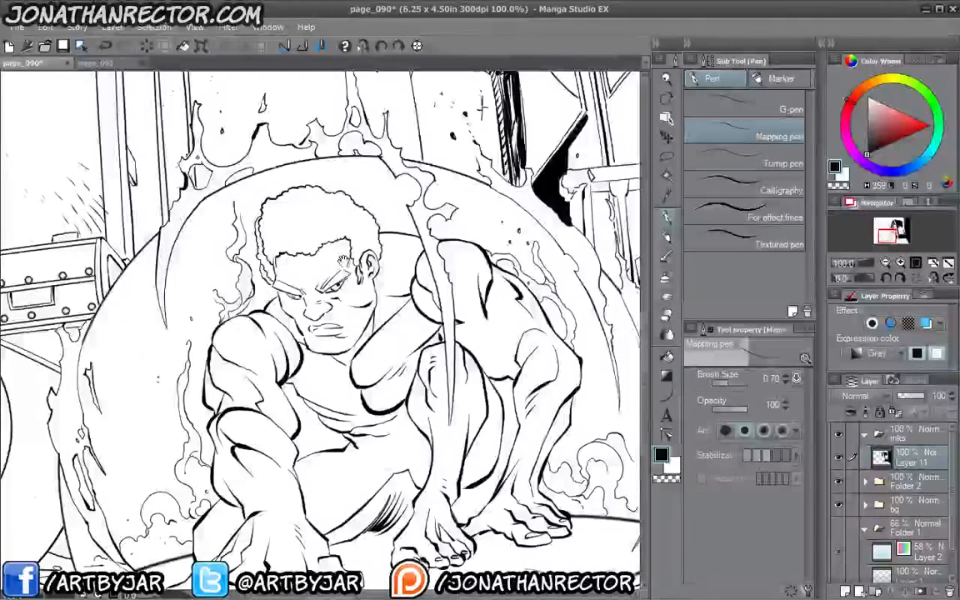
left_click_drag(311, 235, 315, 197)
left_click_drag(366, 259, 371, 266)
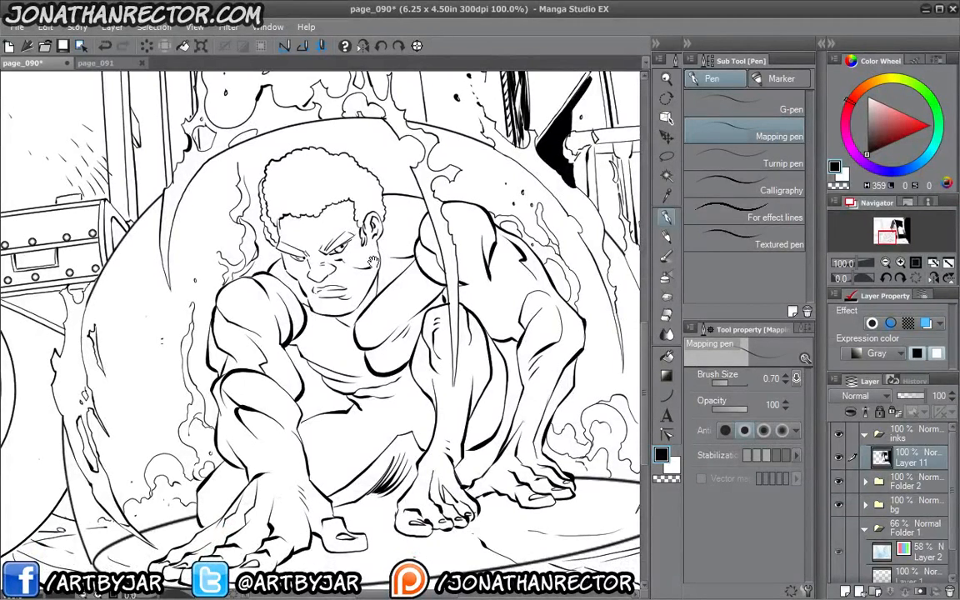
key("ctrl+z")
left_click_drag(312, 232, 375, 466)
left_click_drag(280, 223, 343, 469)
left_click_drag(371, 257, 339, 288)
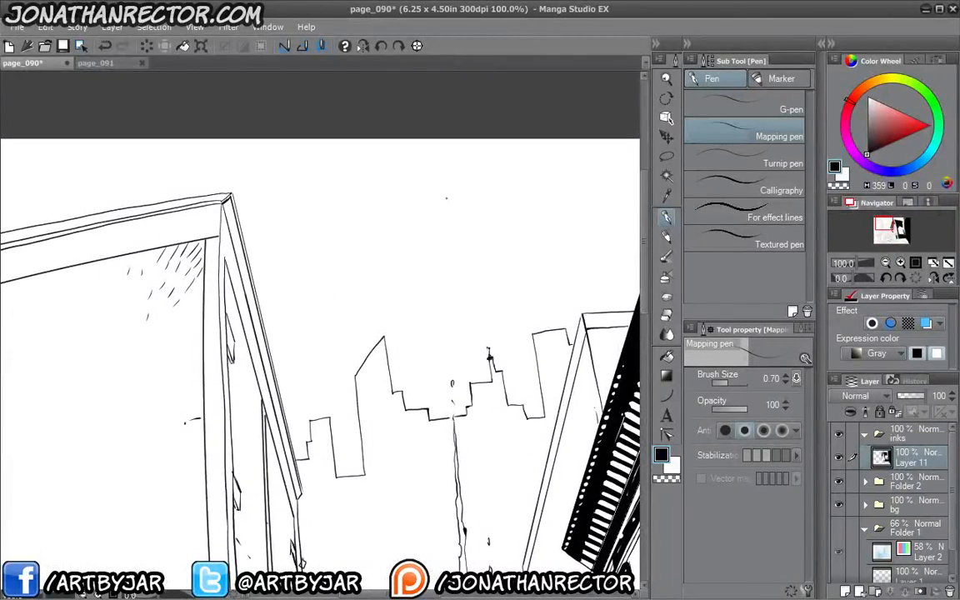
Draw two side-by-side demonstration circles in the empty sky with the Mapping pen, varying the outlines from thick to thin
mouse_move(489, 218)
left_mouse_down()
mouse_move(444, 244)
mouse_move(475, 198)
left_mouse_up()
left_click_drag(420, 222, 391, 202)
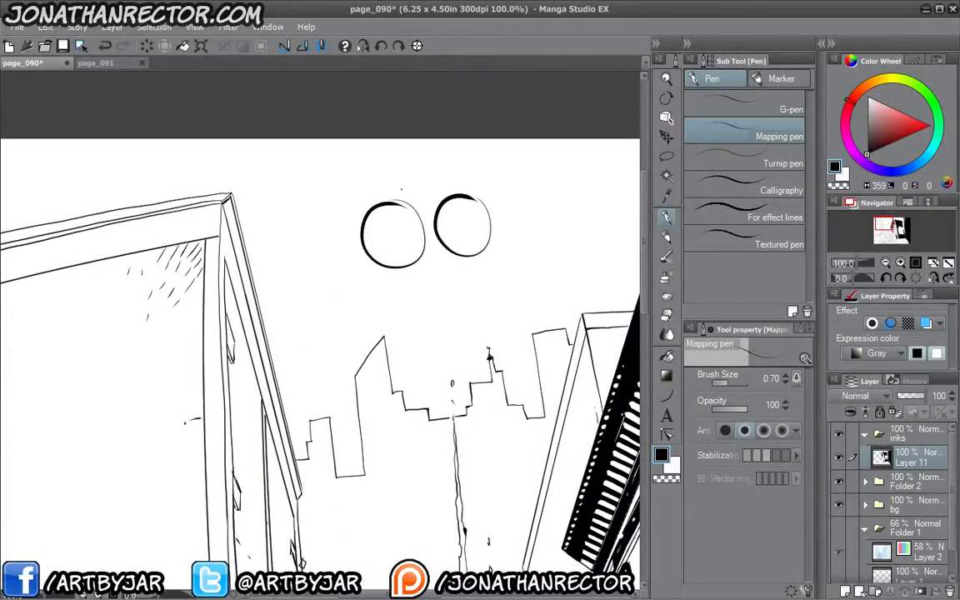
key("ctrl+plus")
left_click_drag(358, 275, 310, 300)
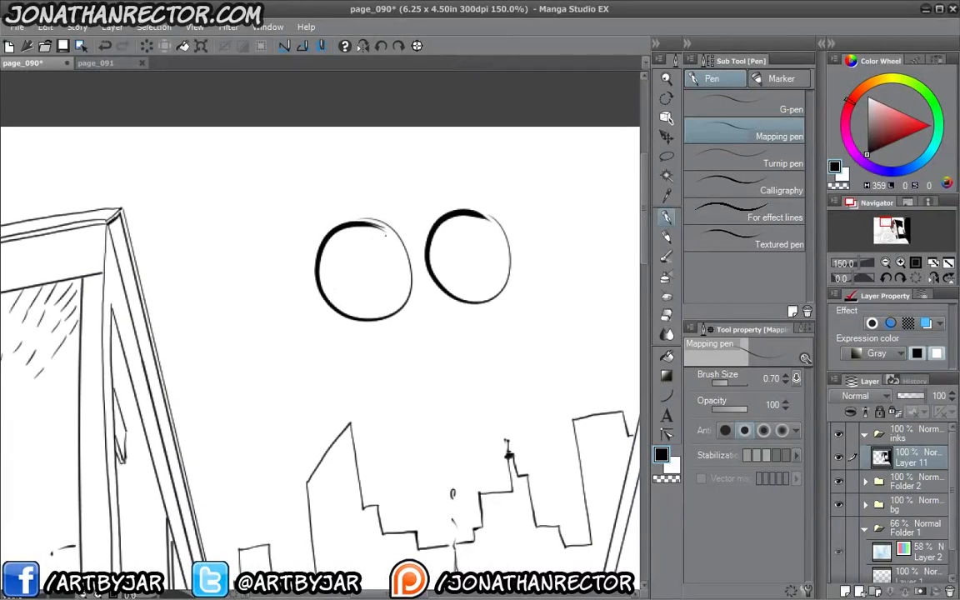
left_click_drag(371, 223, 398, 235)
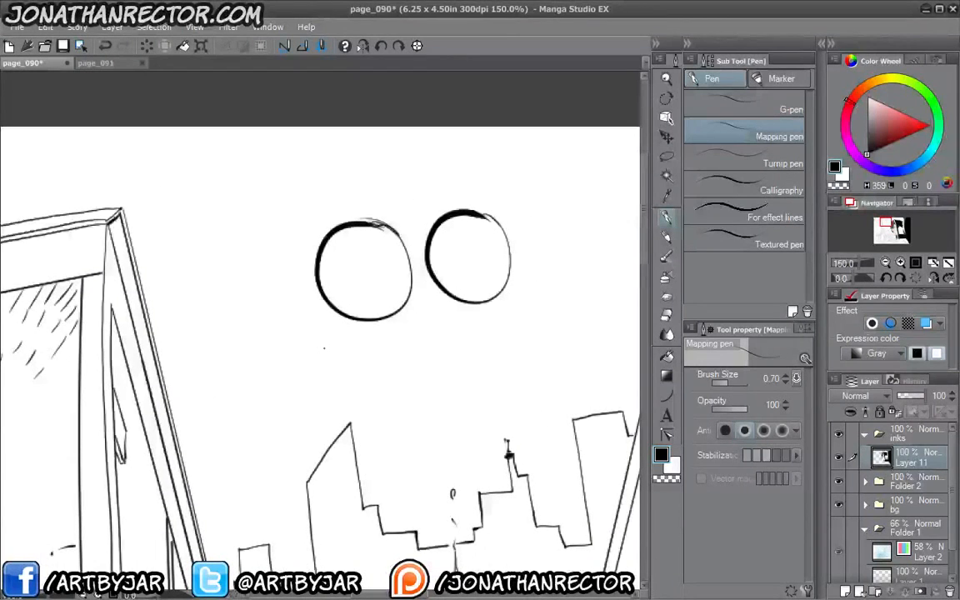
Draw a small light-direction arrow above each of the two circles, pointing diagonally down toward it
left_click_drag(265, 162, 275, 183)
left_click_drag(286, 175, 286, 201)
left_click_drag(255, 174, 267, 185)
mouse_move(415, 173)
left_mouse_down()
mouse_move(429, 165)
mouse_move(443, 195)
mouse_move(437, 204)
left_mouse_up()
left_click_drag(293, 279, 279, 306)
key("ctrl+z")
key("ctrl+z")
key("ctrl+z")
key("ctrl+z")
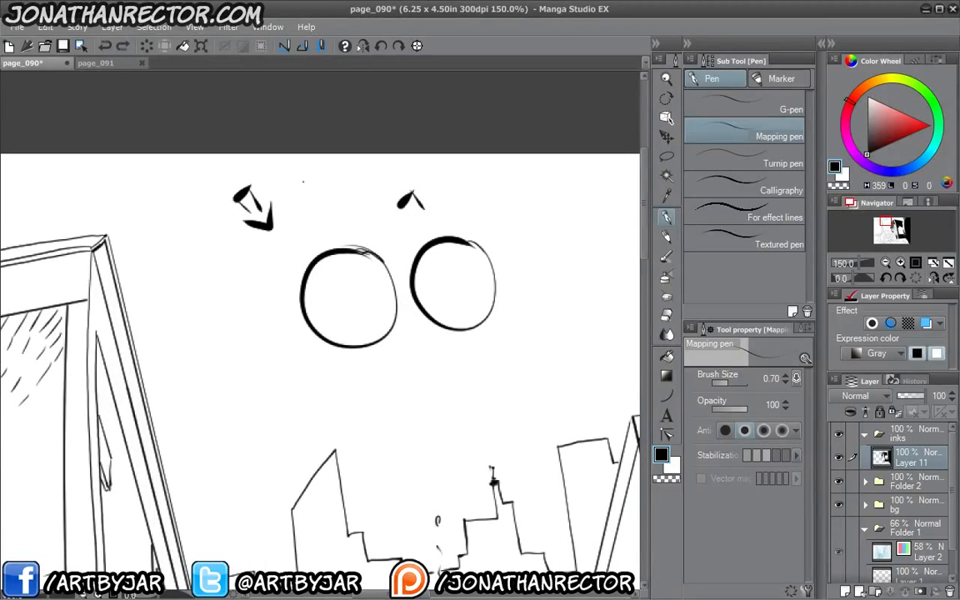
left_click_drag(385, 177, 399, 171)
left_click_drag(400, 172, 416, 214)
left_click_drag(401, 199, 419, 191)
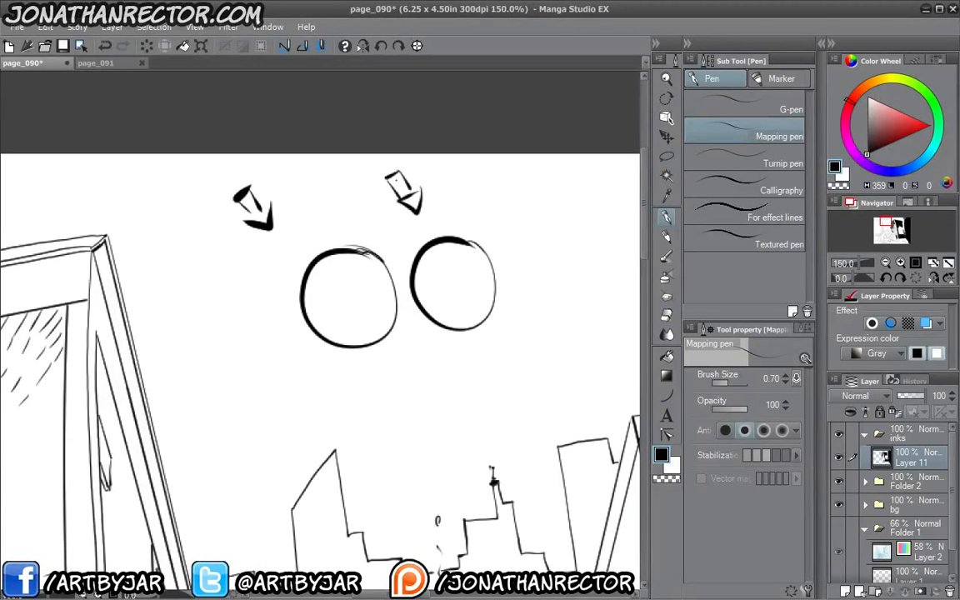
Shade the first circle's side away from the light with a curved shadow edge, dense black strokes and looser hatching
left_click_drag(268, 185, 329, 150)
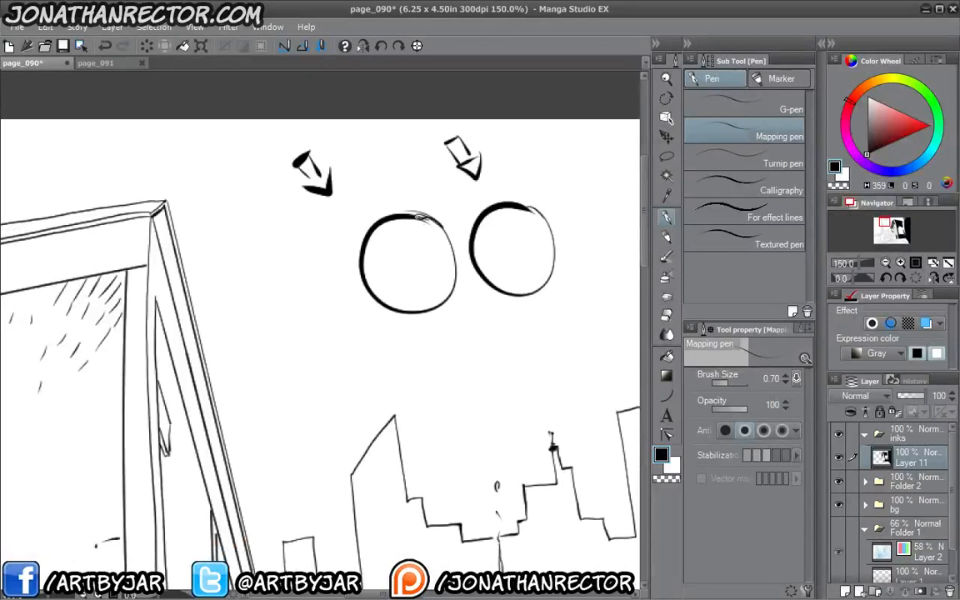
mouse_move(432, 238)
left_mouse_down()
mouse_move(400, 290)
mouse_move(367, 288)
left_mouse_up()
mouse_move(423, 216)
left_mouse_down()
mouse_move(456, 272)
mouse_move(446, 308)
left_mouse_up()
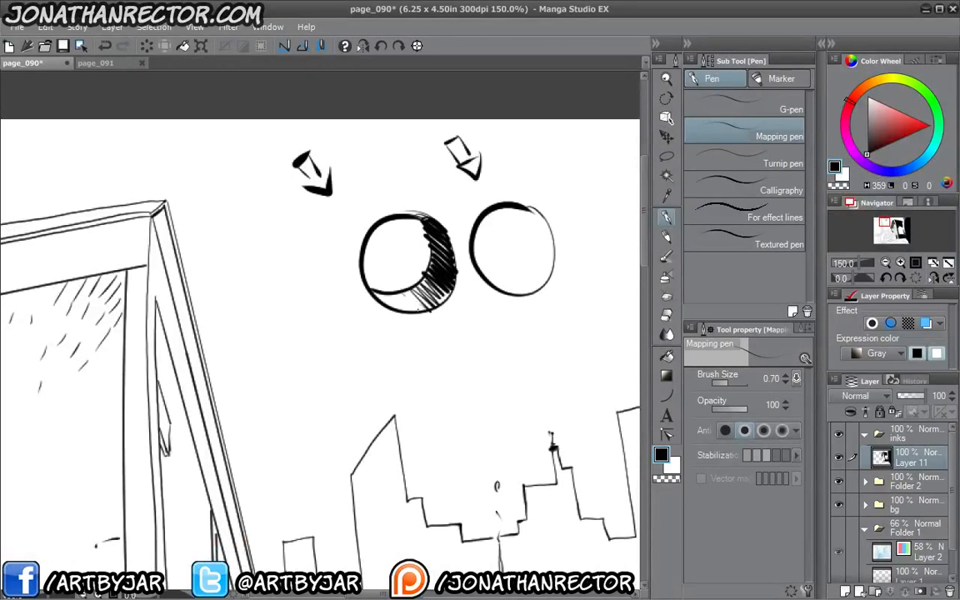
left_click_drag(401, 249, 331, 295)
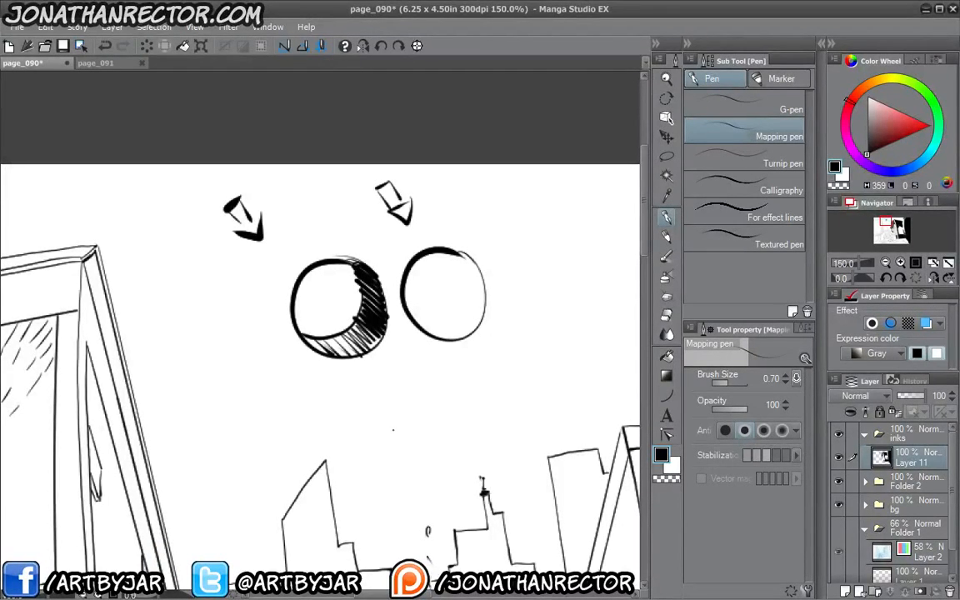
left_click_drag(393, 430, 374, 417)
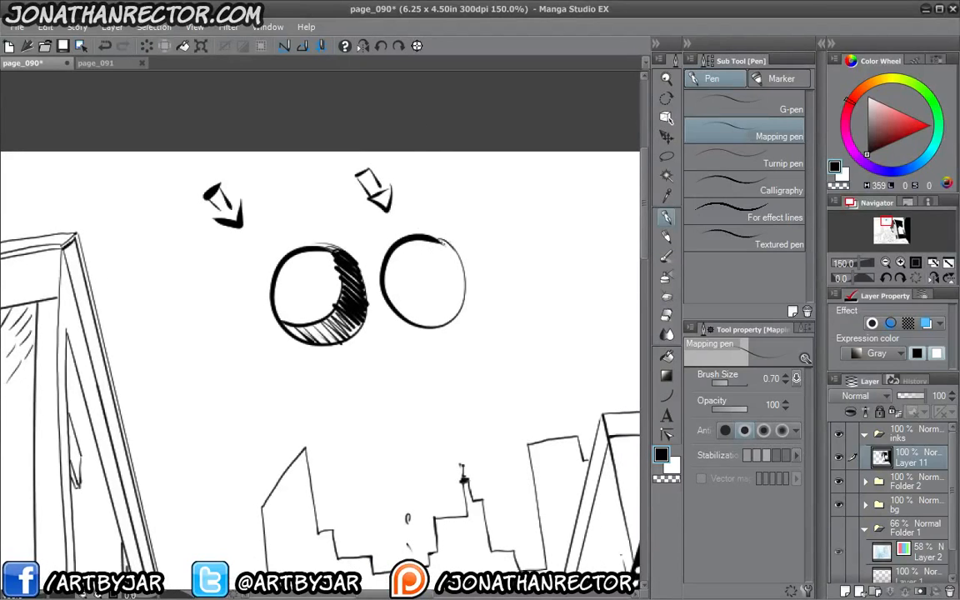
Fill the second circle solid black and paint its lit area back in white, leaving a black shadow crescent
mouse_move(442, 242)
left_mouse_down()
mouse_move(463, 270)
mouse_move(452, 311)
mouse_move(422, 316)
mouse_move(388, 276)
mouse_move(404, 268)
mouse_move(390, 263)
mouse_move(407, 243)
mouse_move(403, 252)
left_mouse_up()
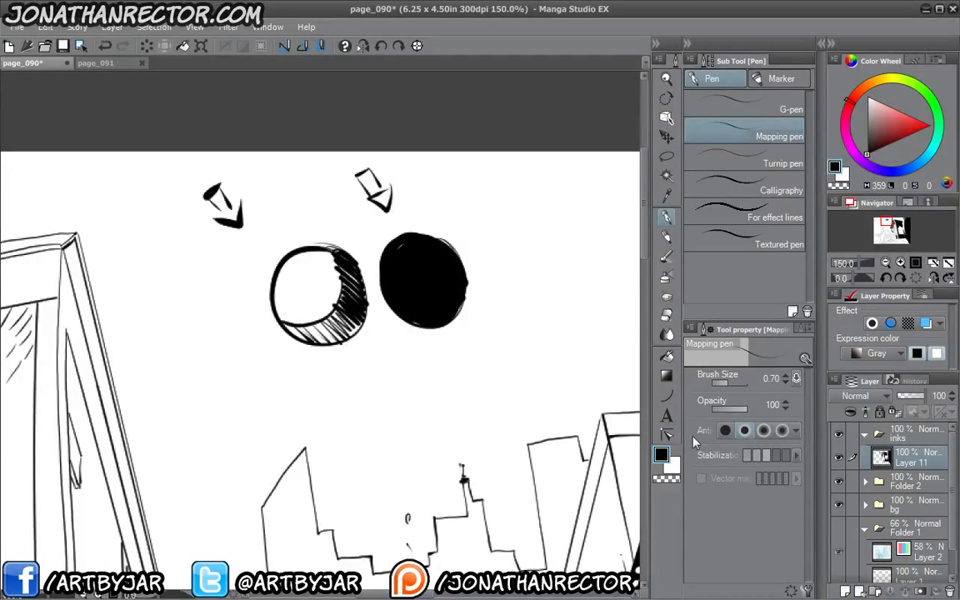
left_click(672, 465)
left_click_drag(410, 383, 385, 416)
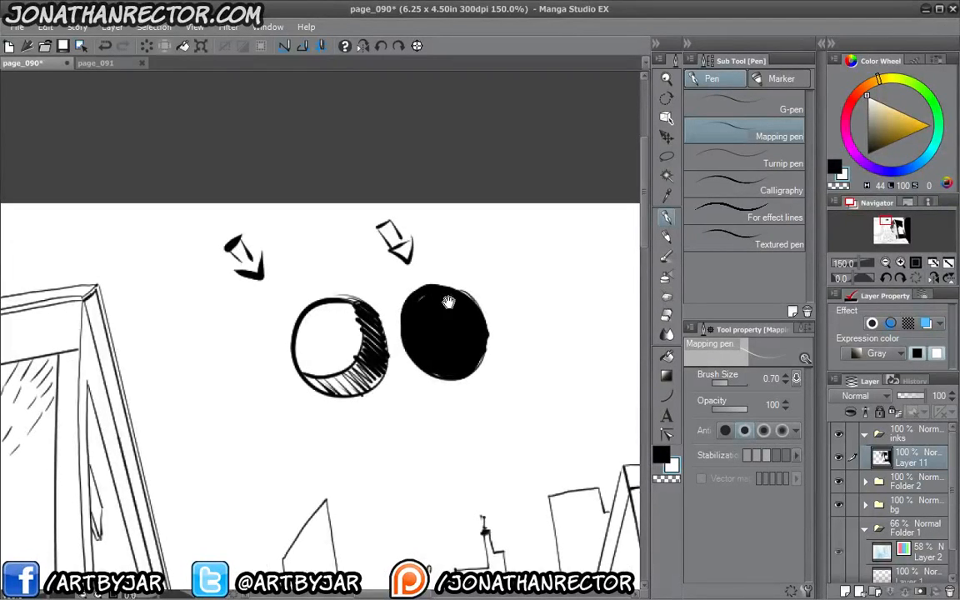
mouse_move(437, 296)
left_mouse_down()
mouse_move(414, 326)
mouse_move(440, 304)
mouse_move(448, 322)
mouse_move(409, 329)
mouse_move(448, 295)
mouse_move(422, 316)
mouse_move(427, 351)
mouse_move(467, 309)
mouse_move(454, 356)
mouse_move(415, 314)
left_mouse_up()
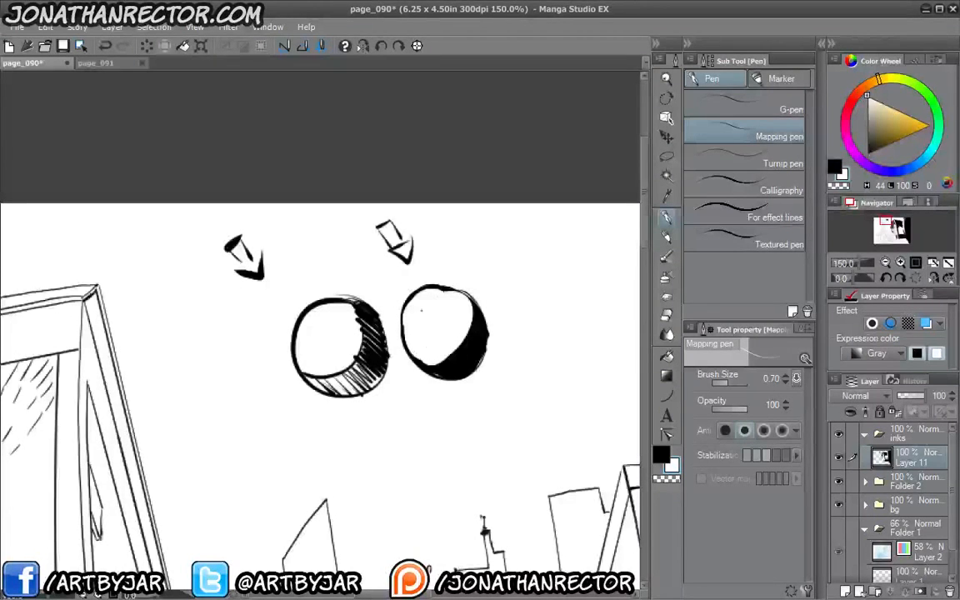
left_click_drag(279, 394, 279, 388)
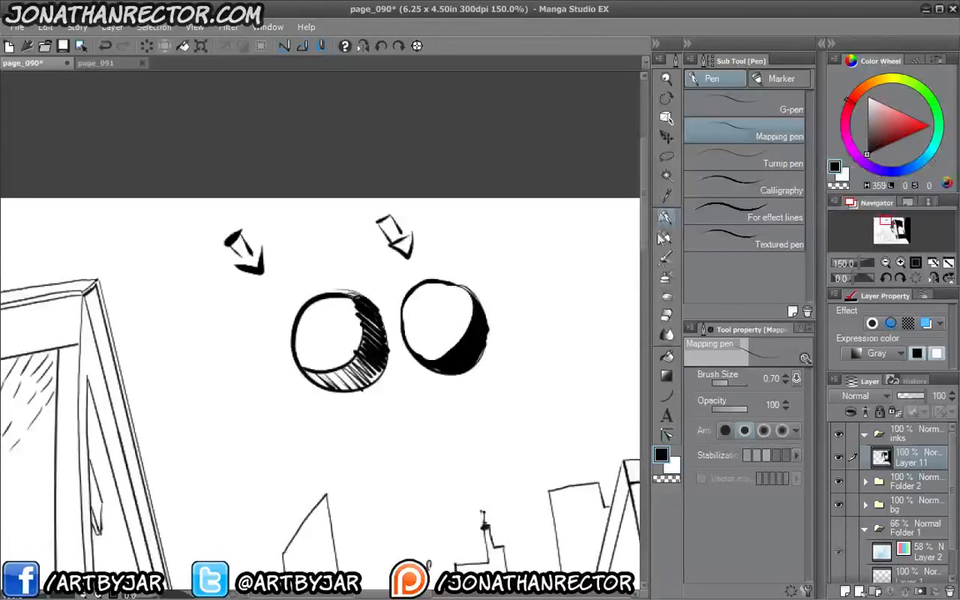
Lasso the two demonstration circles with their arrows and delete them from the sky
key("m")
mouse_move(367, 189)
left_mouse_down()
mouse_move(371, 421)
mouse_move(227, 190)
left_mouse_up()
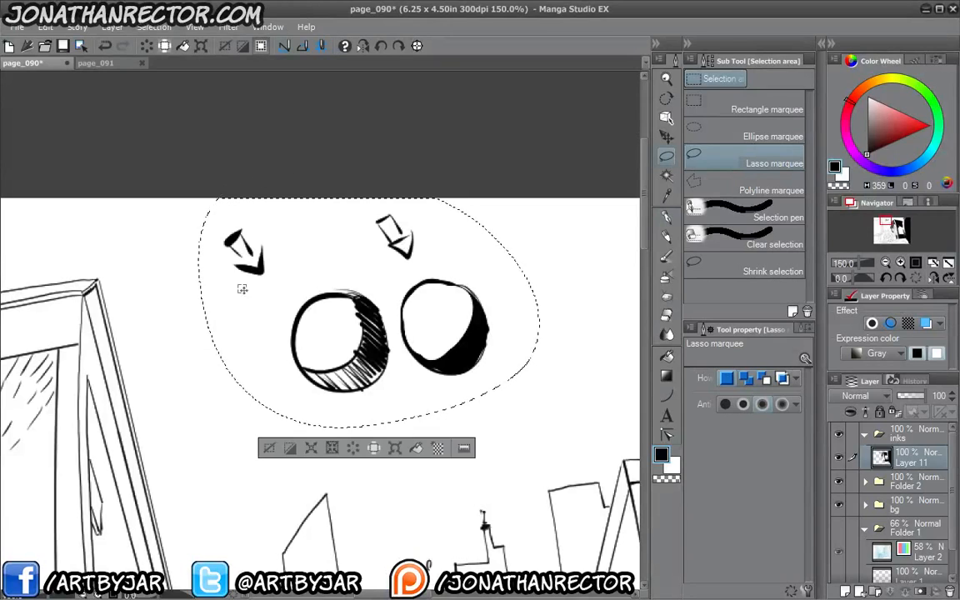
left_click(354, 450)
left_click(270, 447)
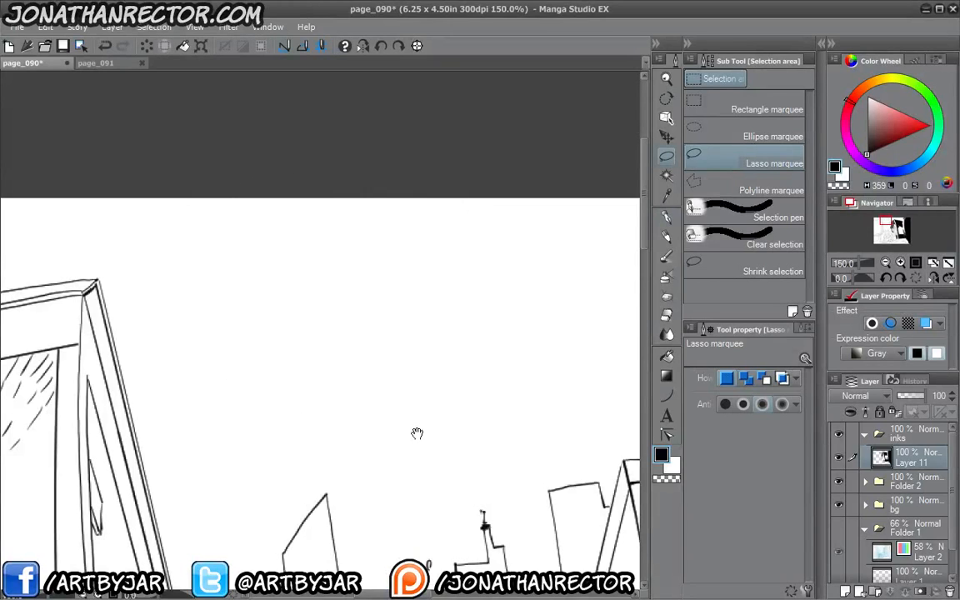
left_click_drag(417, 435, 267, 164)
scroll(372, 464, "down", 1)
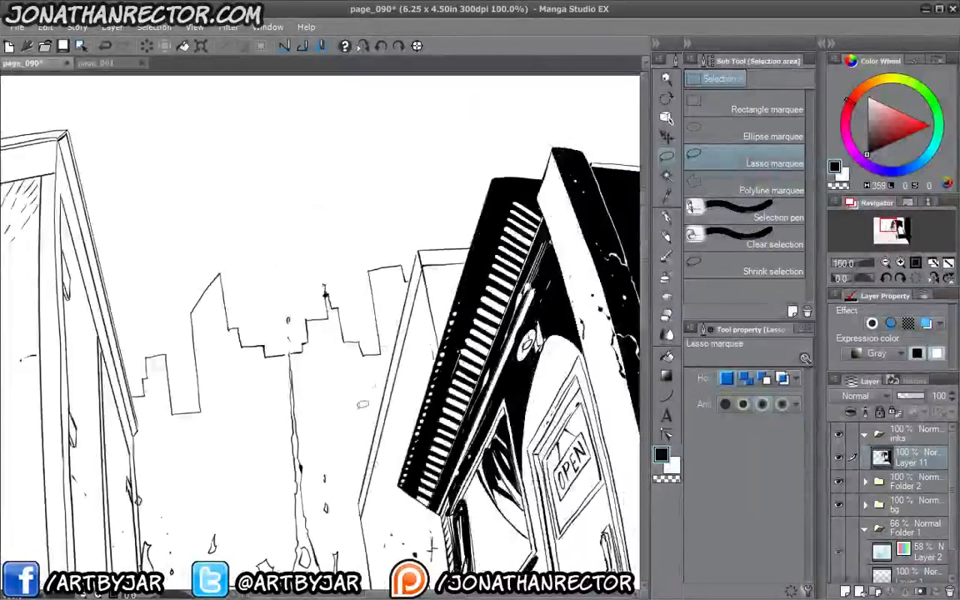
left_click_drag(345, 436, 322, 214)
left_click_drag(425, 402, 365, 526)
left_click(666, 354)
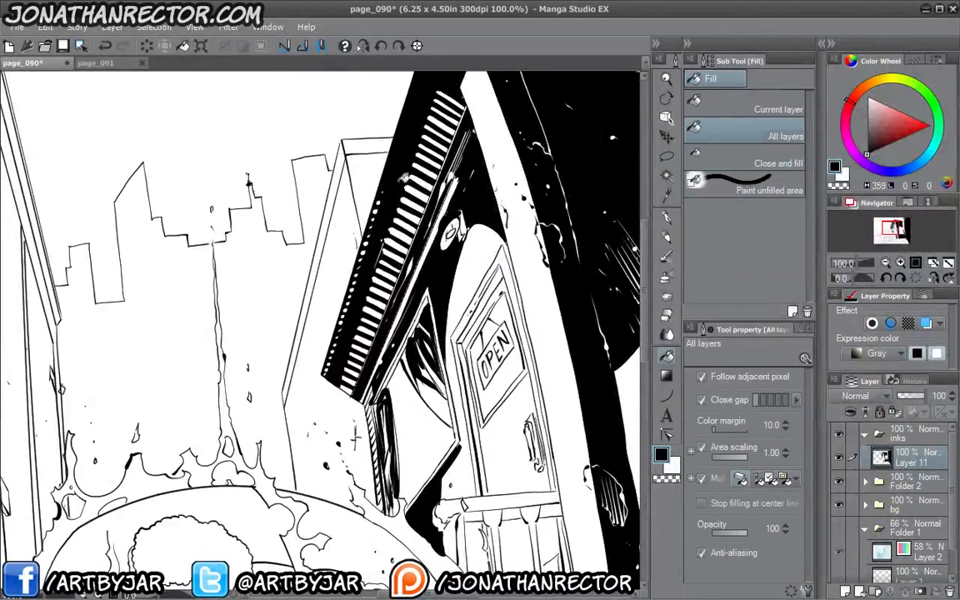
mouse_move(343, 160)
left_mouse_down()
mouse_move(357, 237)
mouse_move(460, 246)
mouse_move(435, 289)
left_mouse_up()
left_click(673, 468)
left_click(667, 218)
left_click_drag(466, 509, 333, 225)
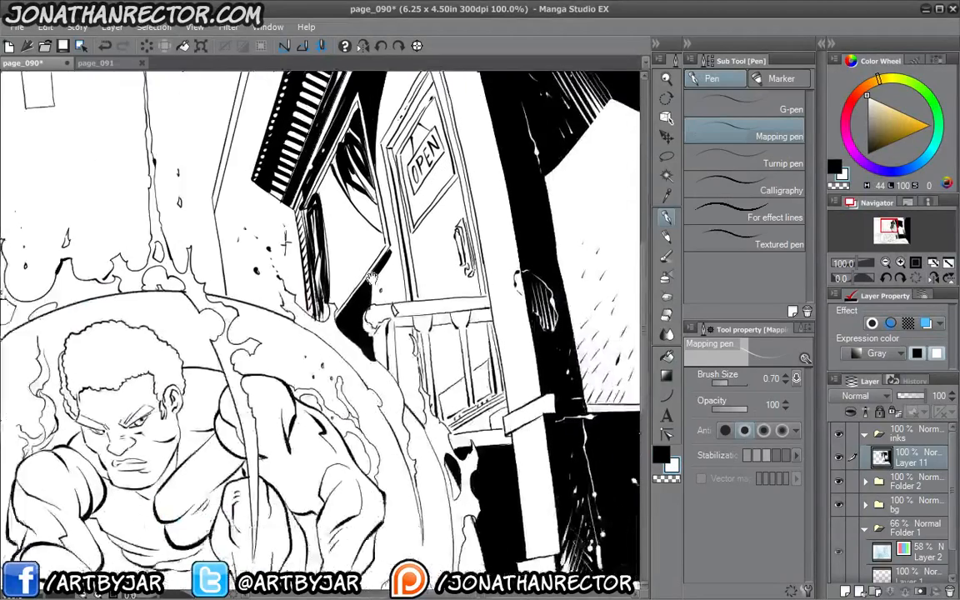
left_click_drag(405, 443, 374, 402)
Fill the narrow gap beneath the porch railing's top rail and down its end post with black
left_click(662, 453)
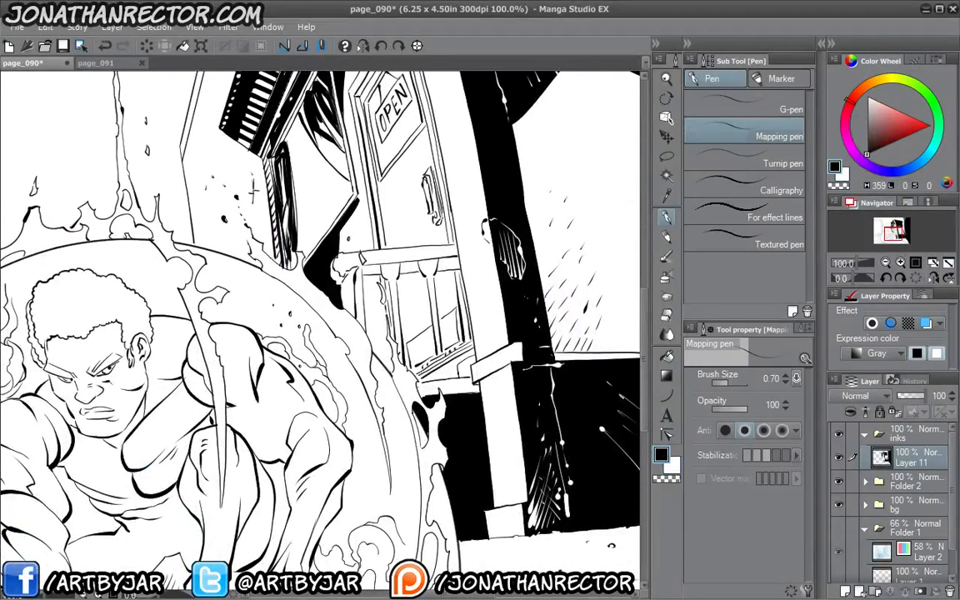
scroll(252, 191, "up", 3)
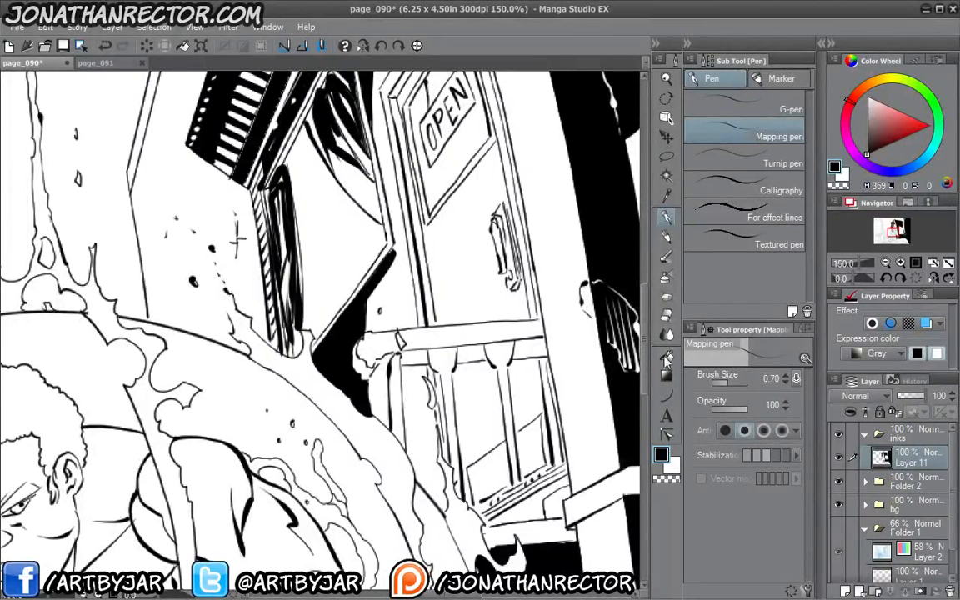
key("g")
left_click(393, 367)
left_click(408, 349)
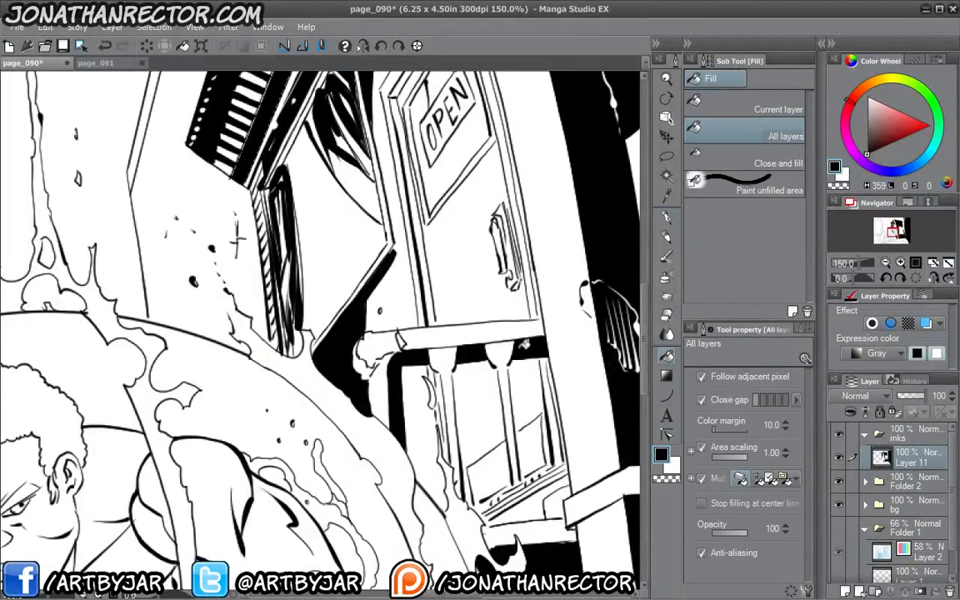
Thicken the railing balusters' edges with black strokes and ink black into the splash at the railing's end
left_click(667, 217)
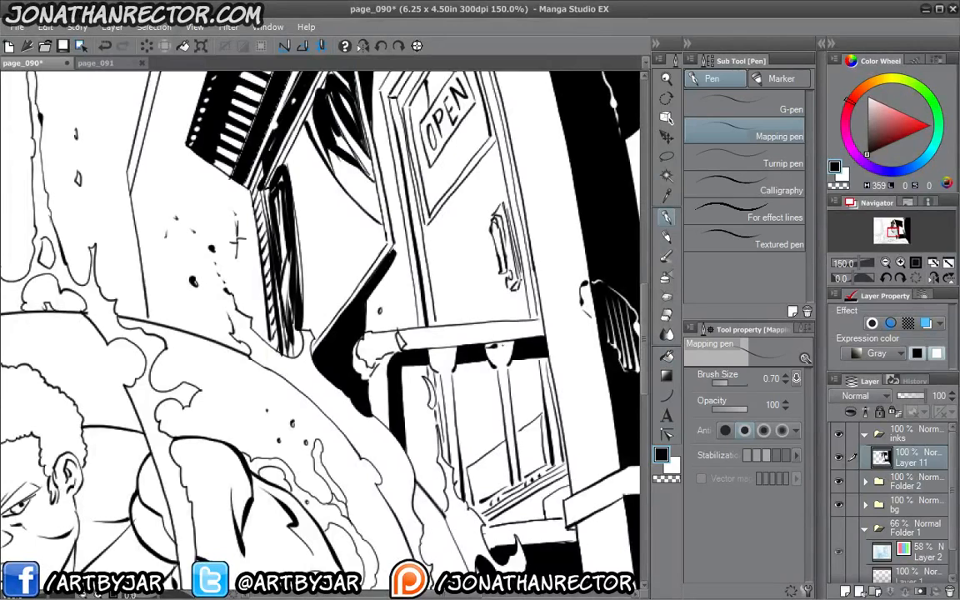
left_click_drag(504, 353, 517, 482)
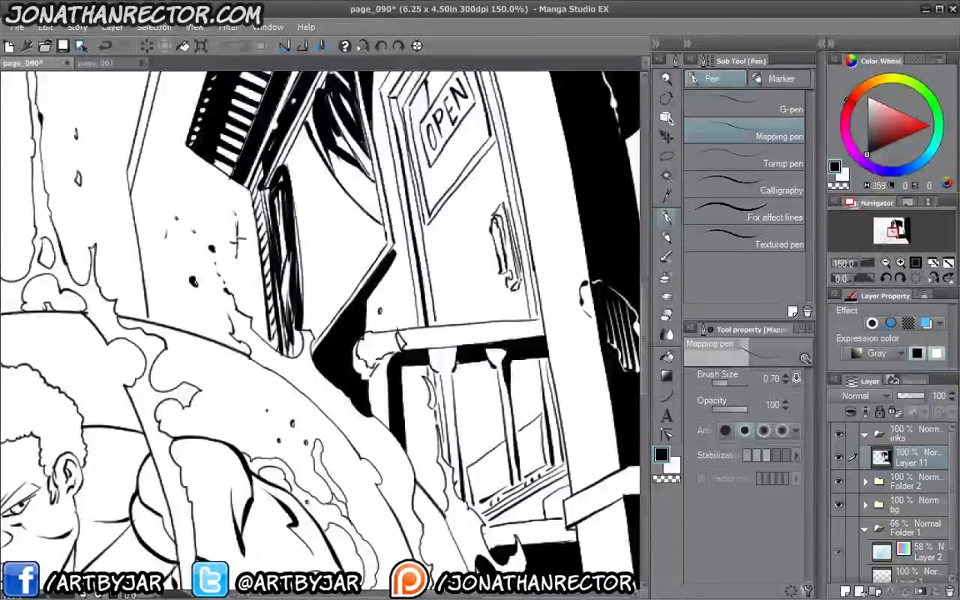
mouse_move(460, 350)
left_mouse_down()
mouse_move(452, 378)
mouse_move(462, 500)
left_mouse_up()
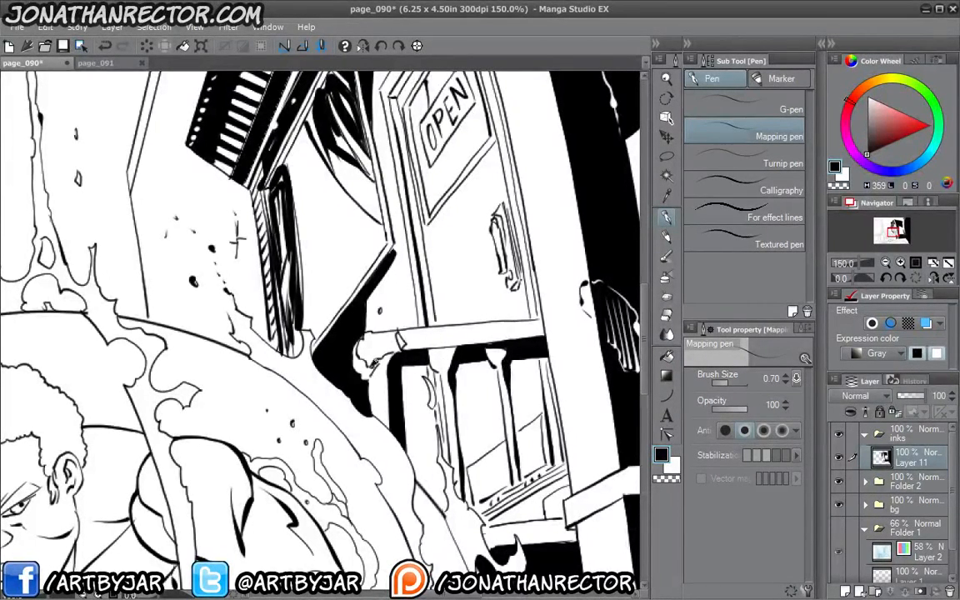
mouse_move(396, 348)
left_mouse_down()
mouse_move(372, 360)
mouse_move(508, 337)
left_mouse_up()
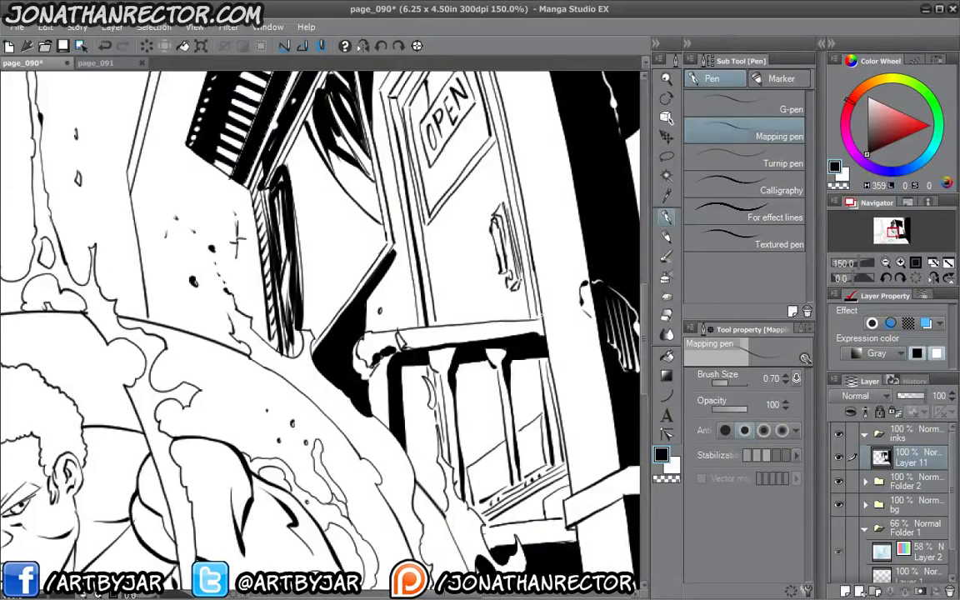
Fill the porch railing's top rail with black up to the pillar
key("g")
left_click(342, 306)
left_click(376, 301)
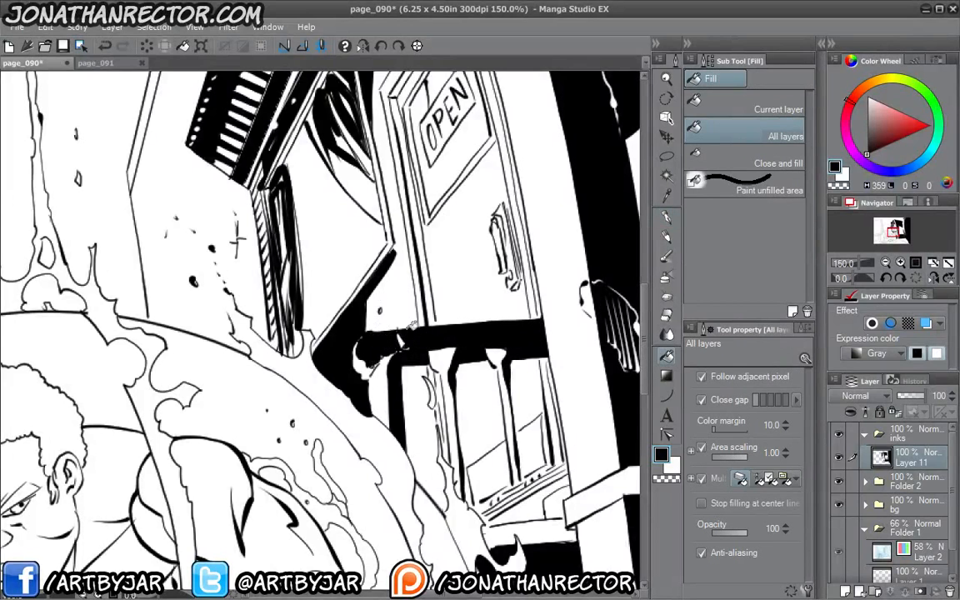
key("p")
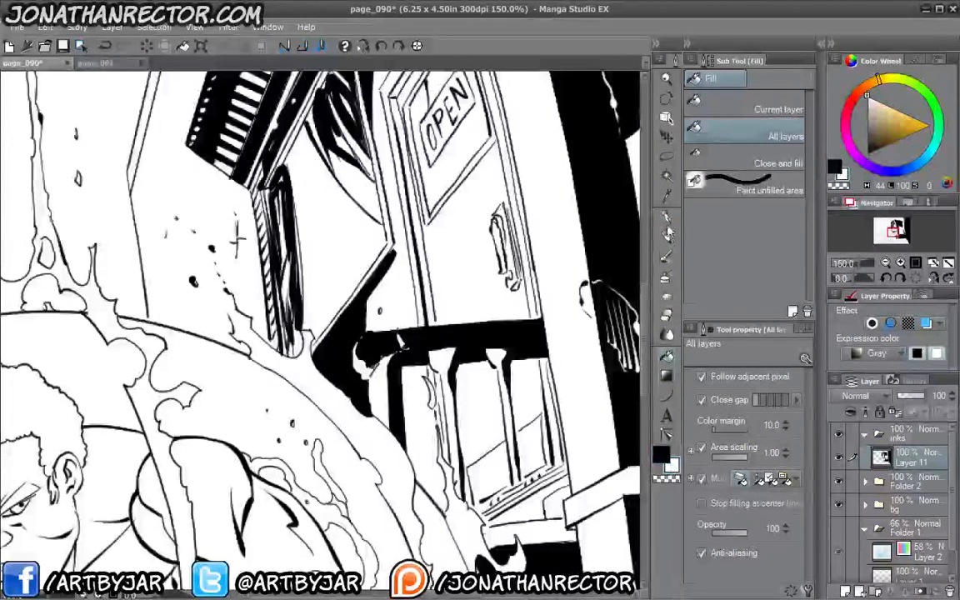
Draw a thin white highlight line along the black top rail of the porch railing up to the pillar
left_click_drag(437, 341, 480, 327)
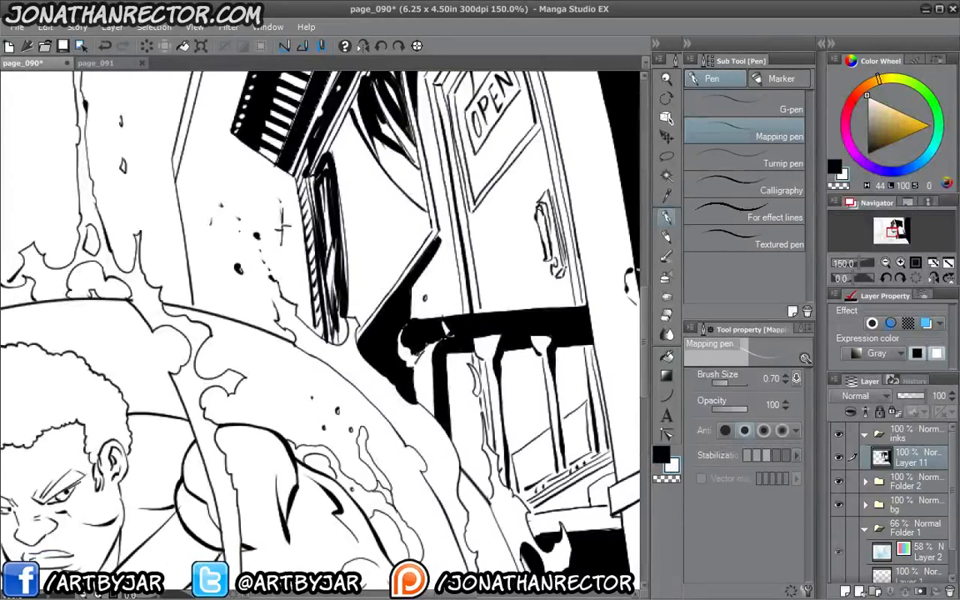
left_click_drag(341, 308, 312, 305)
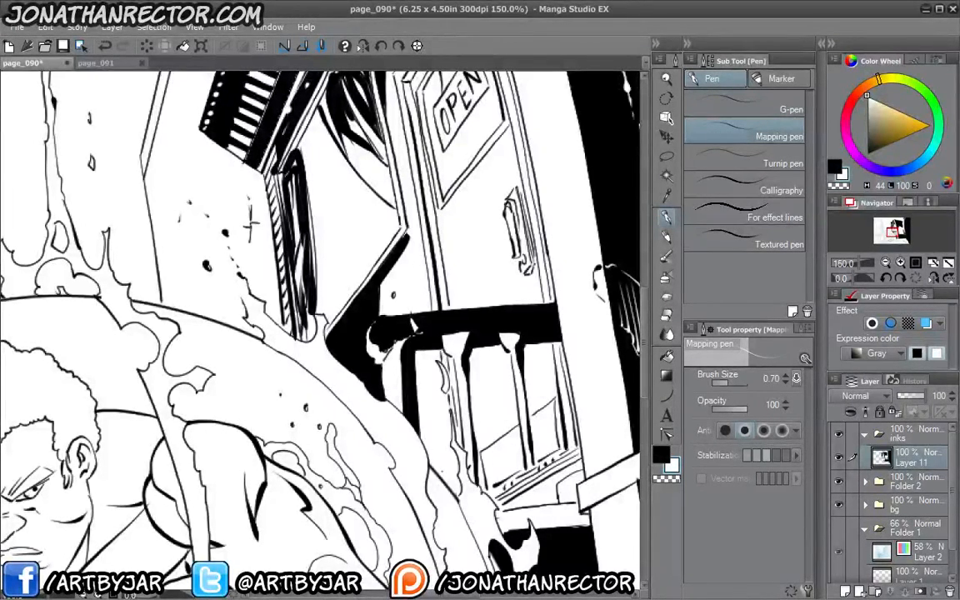
left_click_drag(375, 357, 261, 449)
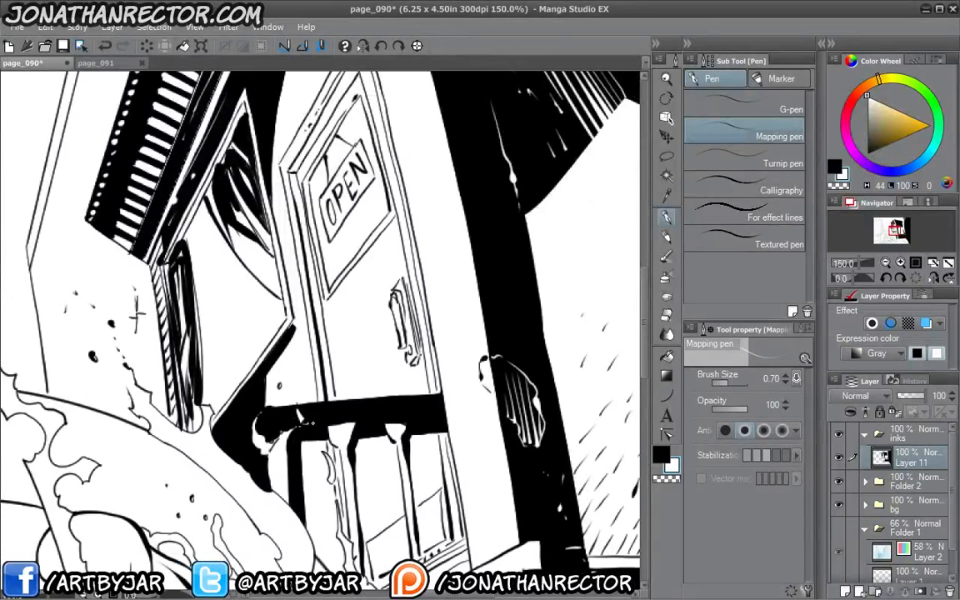
left_click_drag(300, 415, 442, 413)
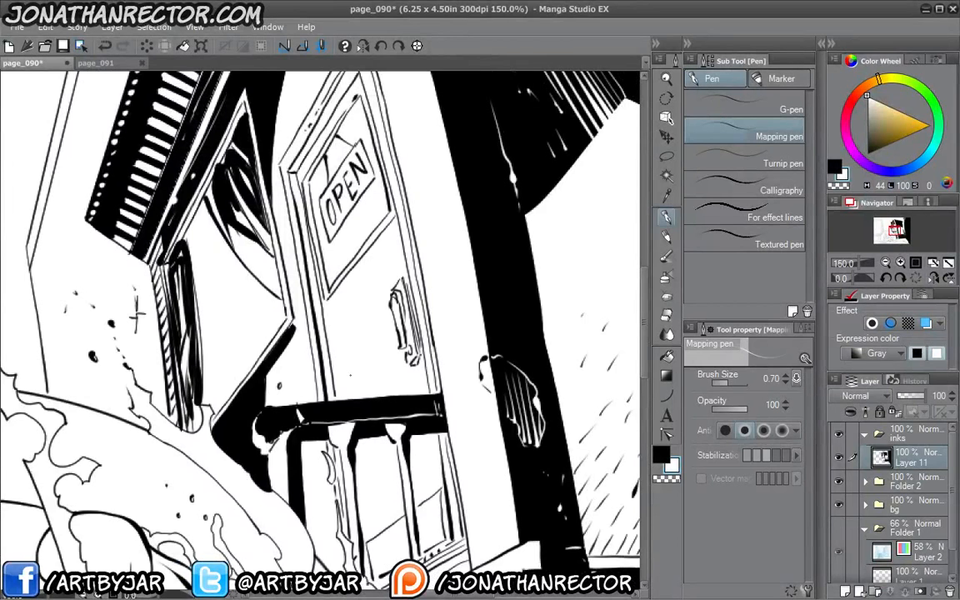
Fill the narrow recessed strips of the shop door's frame with black, and undo a trial black fill around the OPEN sign
left_click_drag(350, 375, 388, 459)
key("x")
left_click_drag(374, 271, 417, 312)
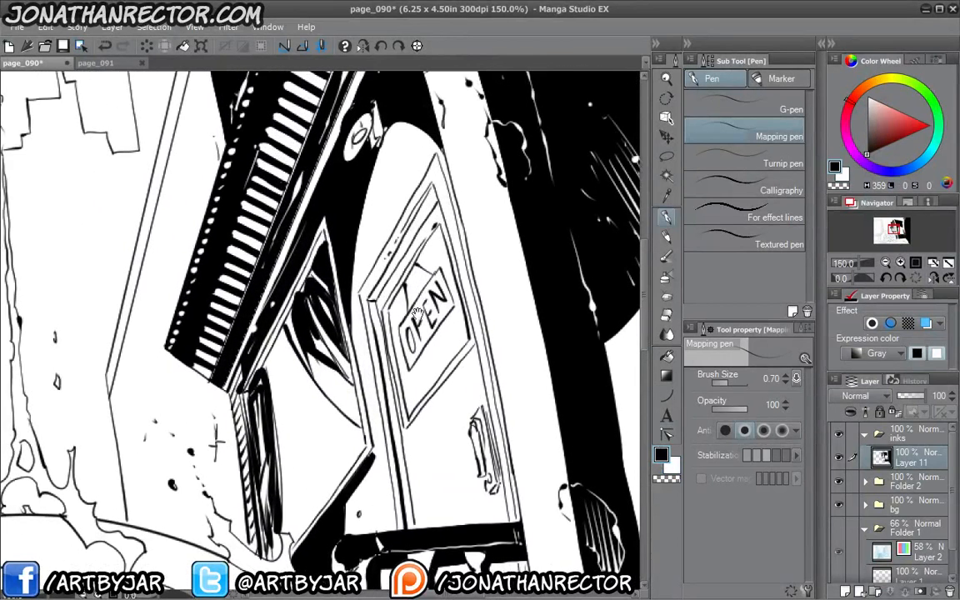
key("g")
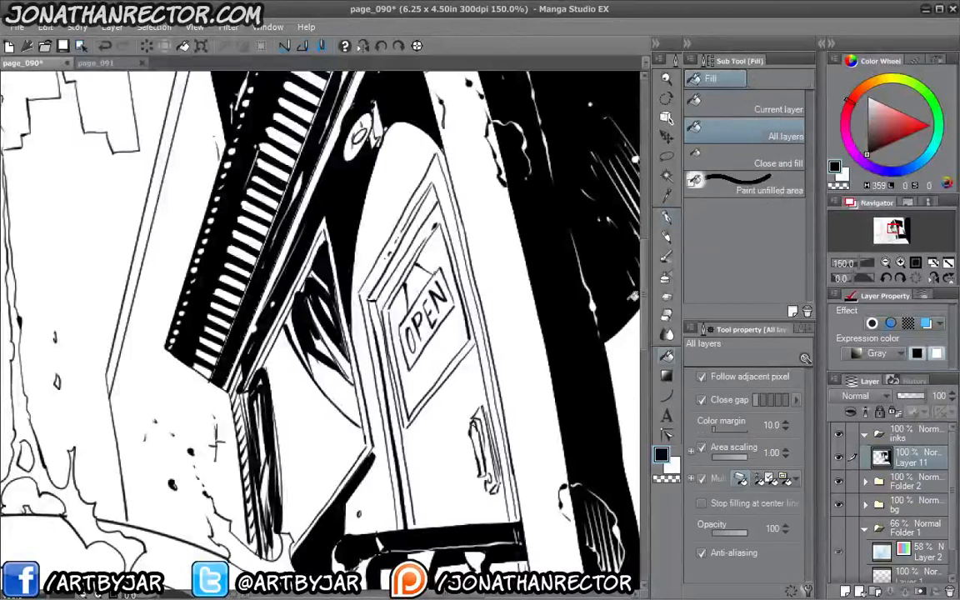
left_click(392, 267)
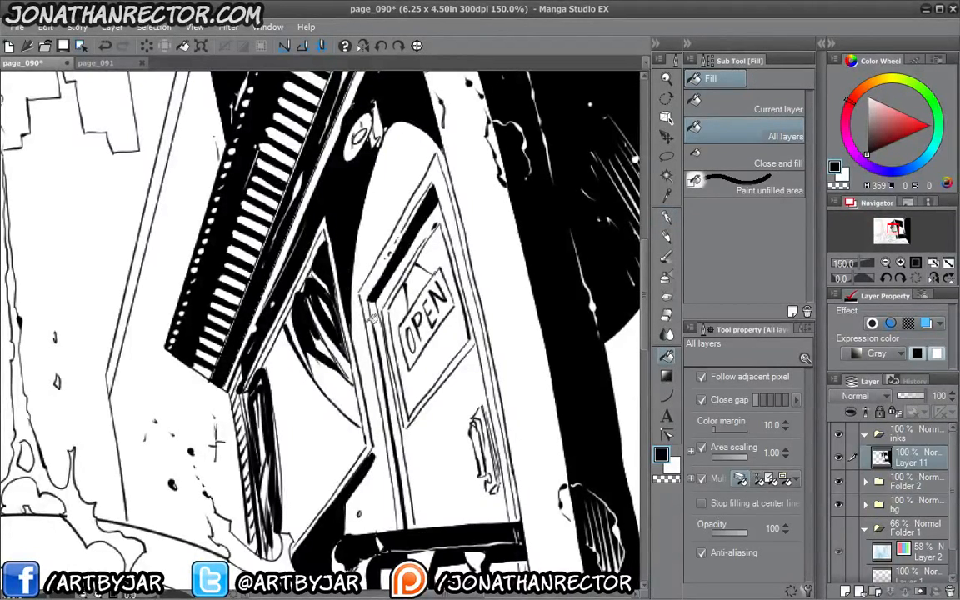
left_click(388, 345)
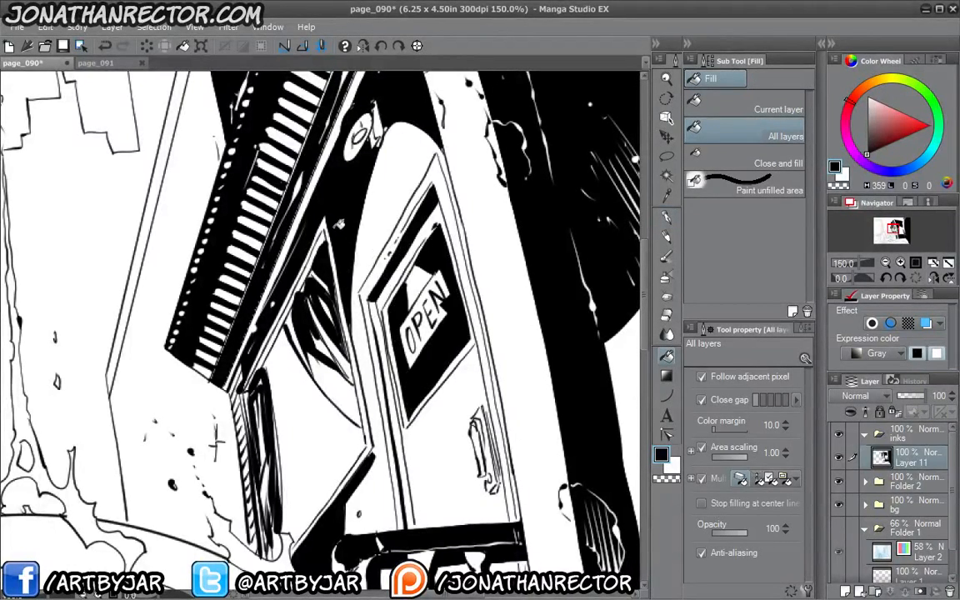
key("ctrl+z")
Ink tapered black vertical hatching at the bottom of the upper pillar, just above its ledge, with the Mapping pen
left_click(664, 212)
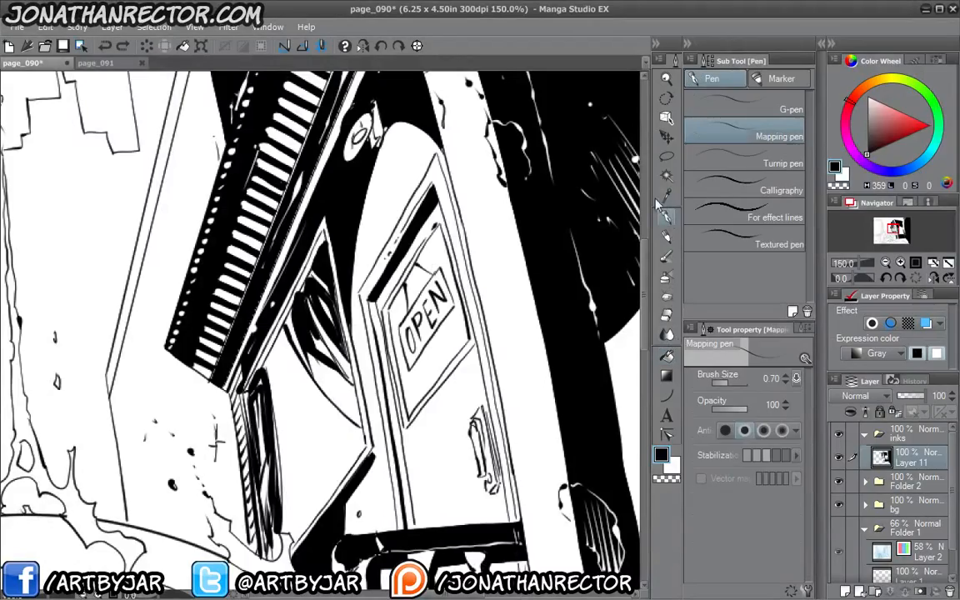
scroll(403, 478, "down", 1)
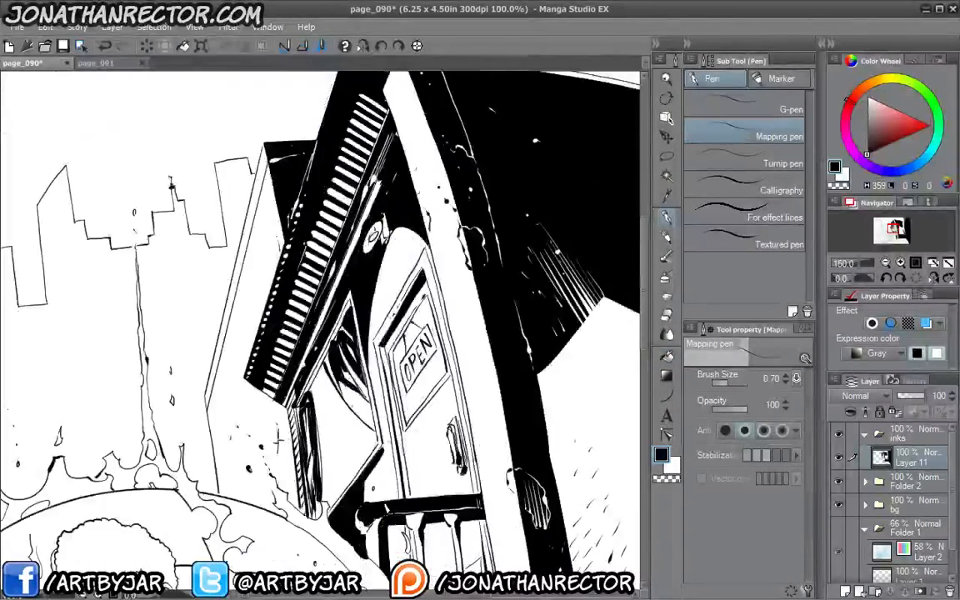
left_click_drag(386, 499, 324, 267)
scroll(447, 309, "up", 1)
mouse_move(447, 310)
left_mouse_down()
mouse_move(465, 353)
mouse_move(519, 249)
mouse_move(550, 366)
left_mouse_up()
scroll(486, 371, "up", 1)
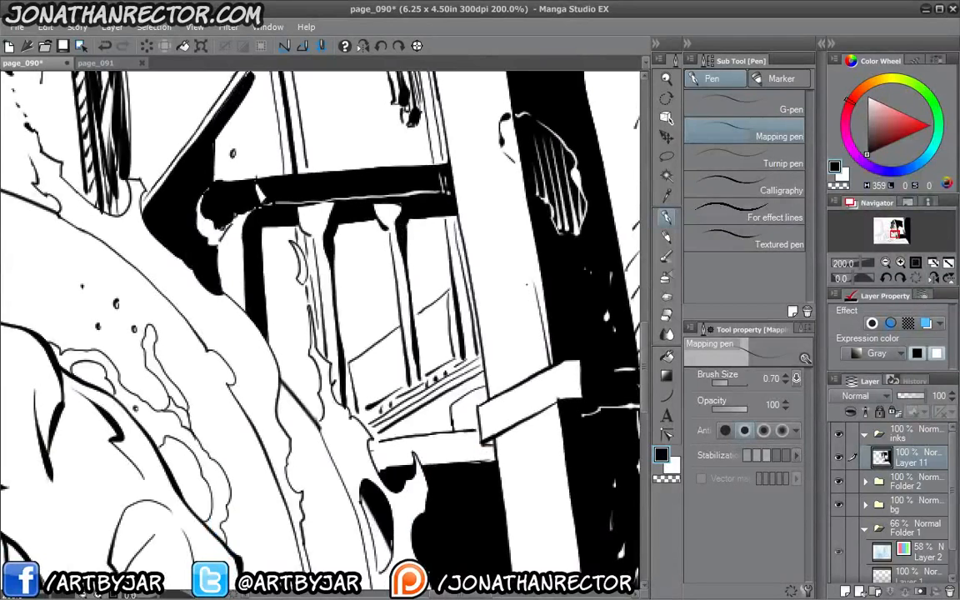
left_click_drag(527, 289, 539, 378)
mouse_move(518, 312)
left_mouse_down()
mouse_move(534, 389)
mouse_move(526, 391)
left_mouse_up()
left_click_drag(496, 305, 517, 391)
left_click_drag(488, 293, 510, 394)
left_click_drag(490, 320, 504, 396)
left_click_drag(483, 297, 494, 394)
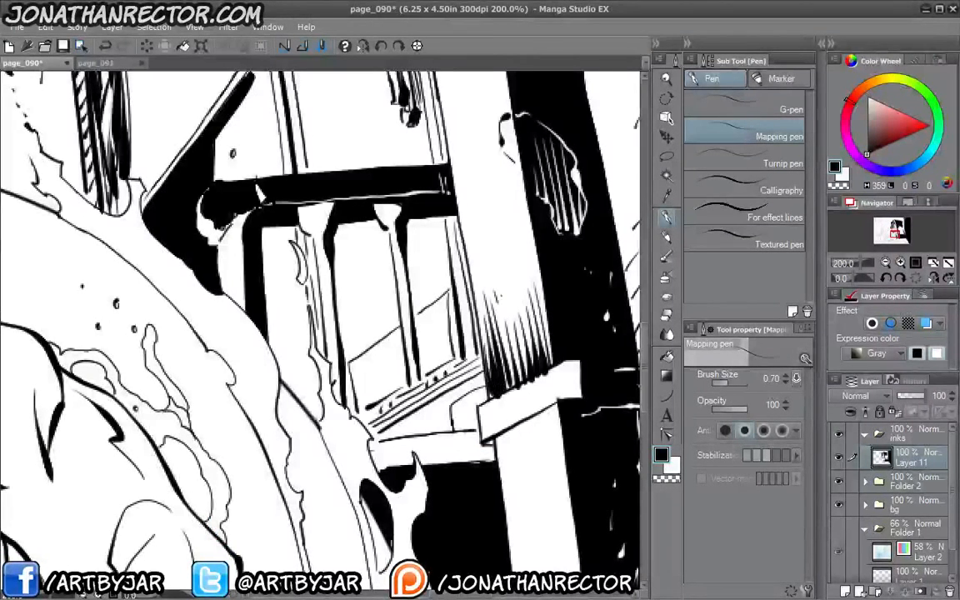
Add black specks over the pillar's hatching and erase the stroke ends that overshoot onto the ledge
left_click(519, 320)
left_click(515, 359)
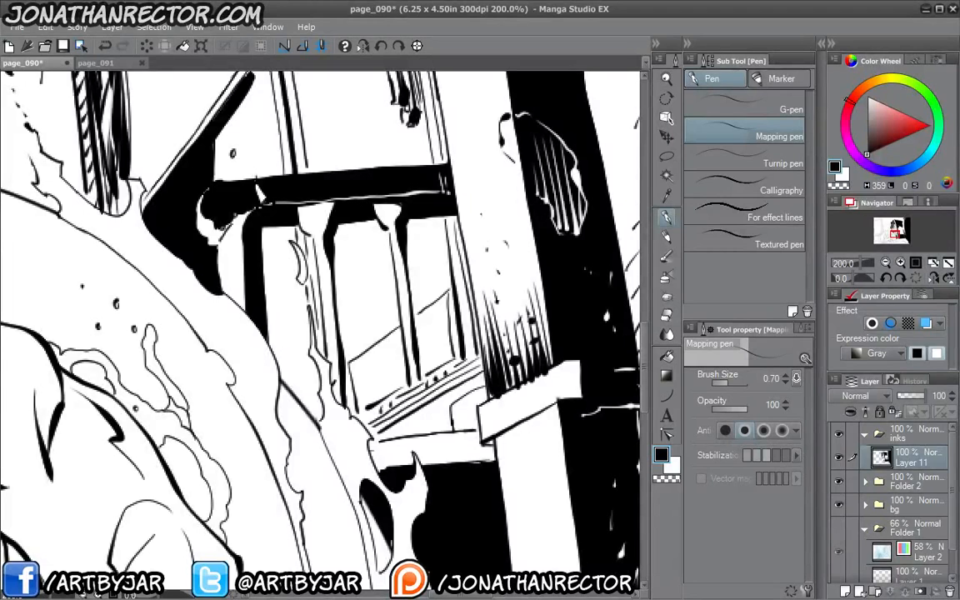
key("e")
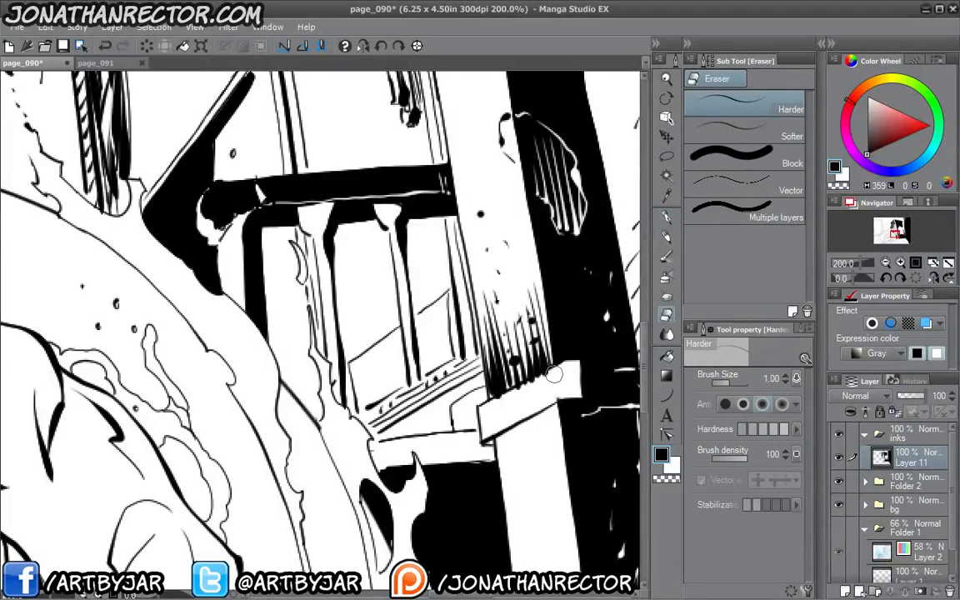
left_click_drag(553, 373, 490, 406)
Ink a chipped, hatched patch with black blots and edge marks at the bottom of the lower pillar
key("p")
mouse_move(513, 371)
left_mouse_down()
mouse_move(518, 234)
mouse_move(505, 94)
left_mouse_up()
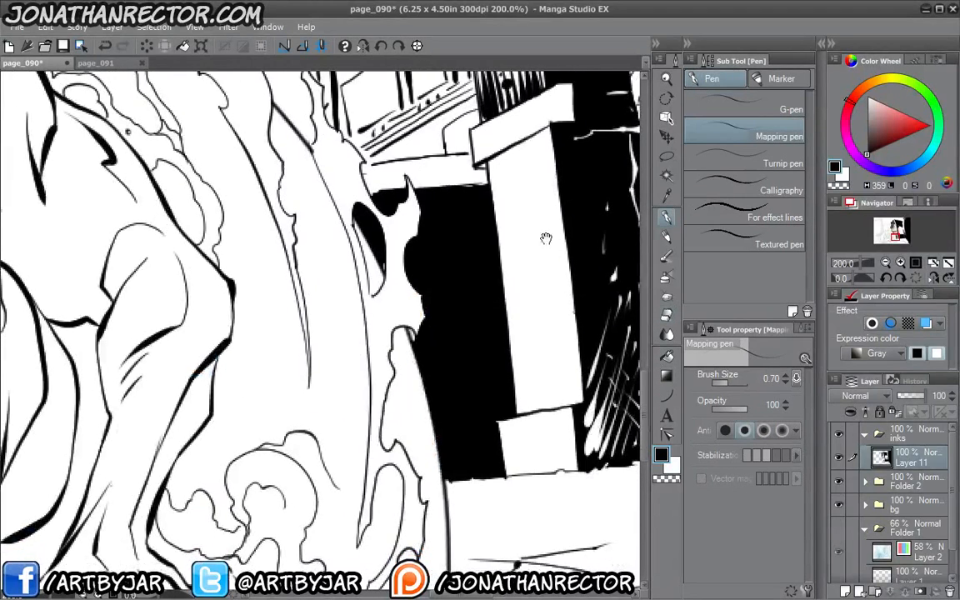
mouse_move(559, 250)
left_mouse_down()
mouse_move(574, 322)
mouse_move(568, 385)
left_mouse_up()
mouse_move(565, 393)
left_mouse_down()
mouse_move(567, 358)
mouse_move(553, 379)
mouse_move(519, 315)
mouse_move(511, 376)
mouse_move(522, 358)
mouse_move(552, 404)
left_mouse_up()
left_click_drag(533, 335, 541, 379)
left_click_drag(539, 377, 546, 397)
left_click_drag(526, 330, 536, 375)
left_click_drag(523, 347, 531, 375)
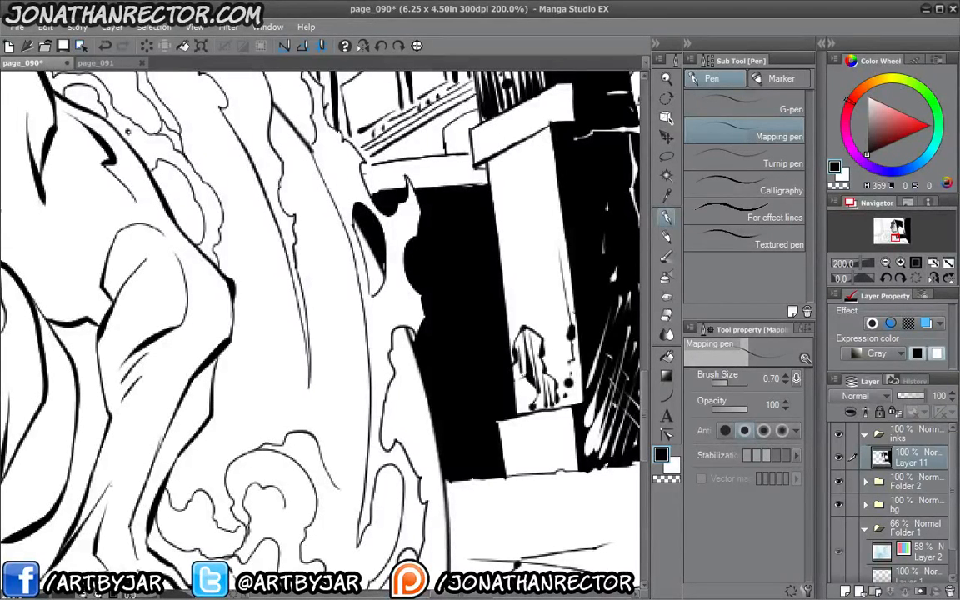
left_click_drag(548, 330, 550, 341)
left_click_drag(555, 328, 562, 338)
Dot black specks over the pillar's base block, lower shaft, ledge and upper shaft
left_click(546, 434)
left_click(560, 434)
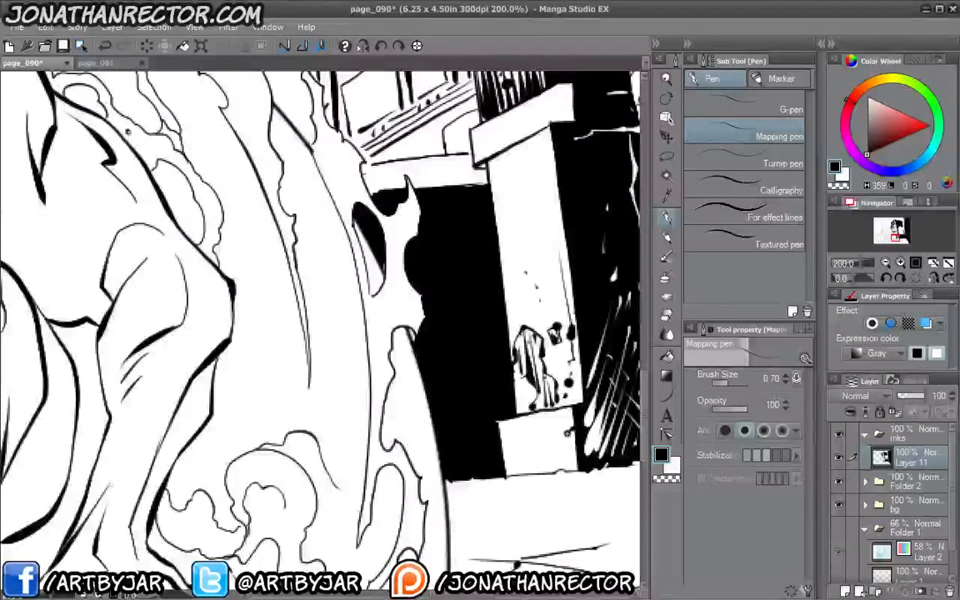
left_click_drag(567, 434, 573, 431)
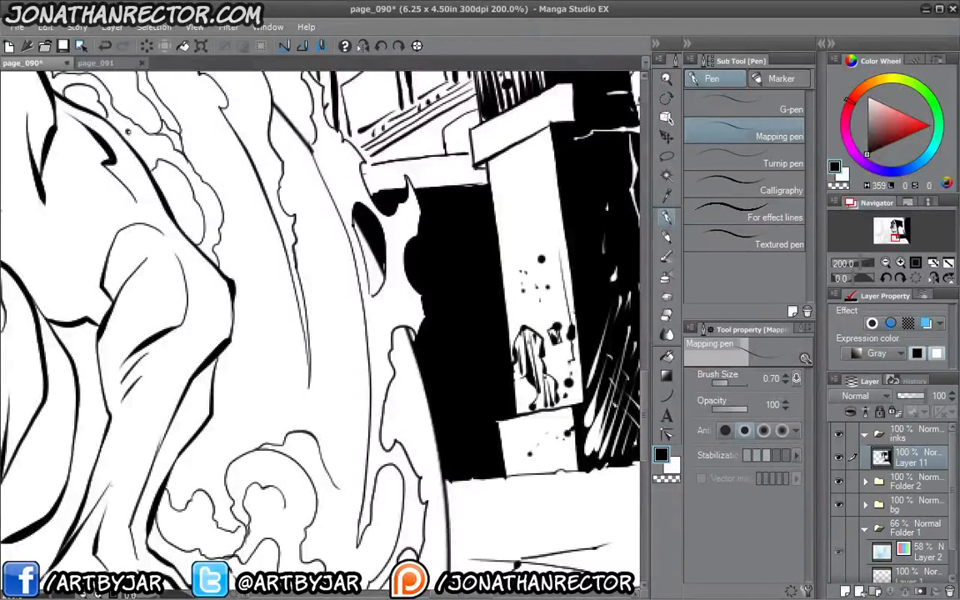
left_click_drag(516, 250, 481, 419)
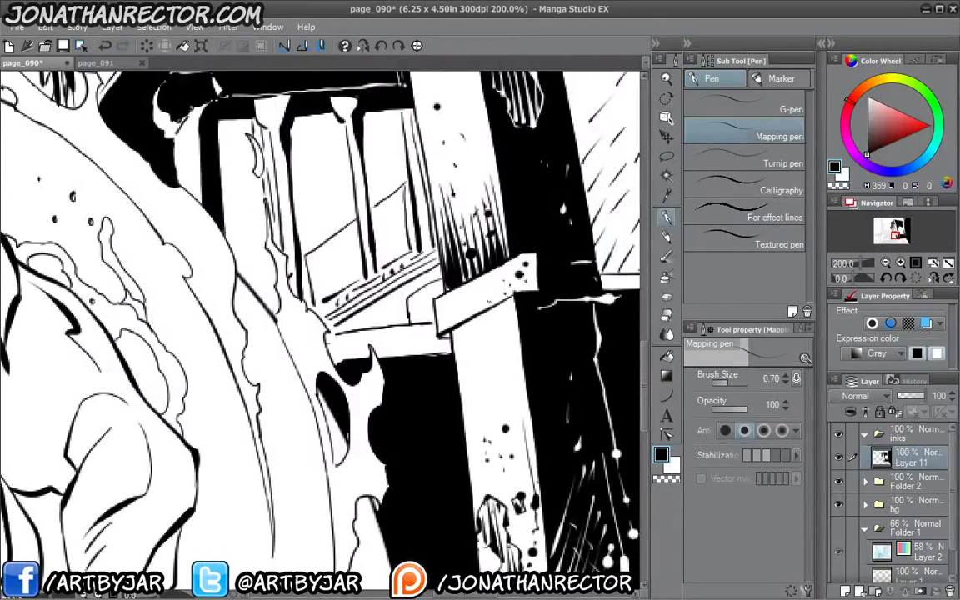
left_click_drag(481, 242, 475, 360)
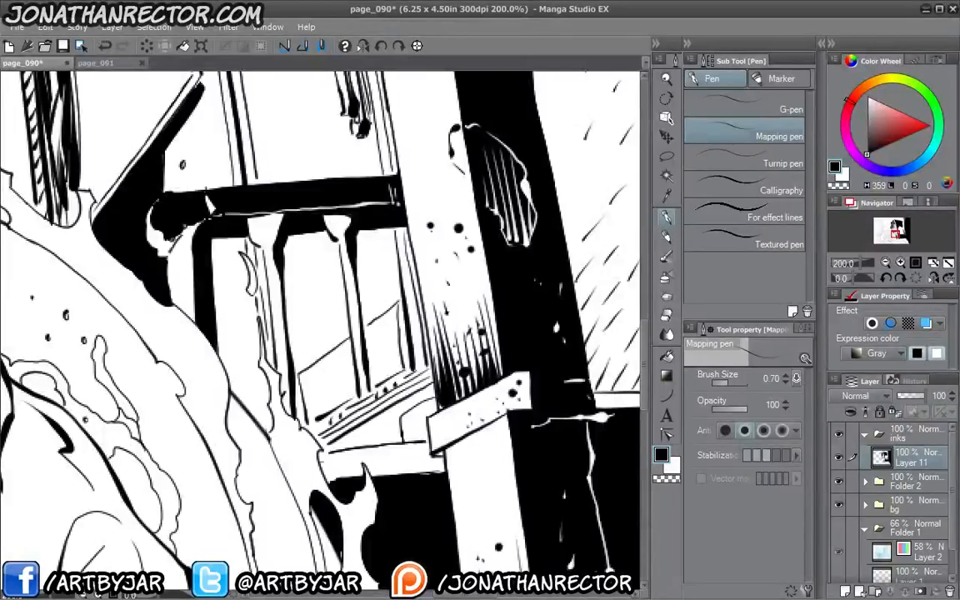
Try filling the white area of the building's side wall with black
left_click_drag(446, 116, 460, 251)
left_click_drag(297, 218, 325, 315)
scroll(263, 364, "down", 2)
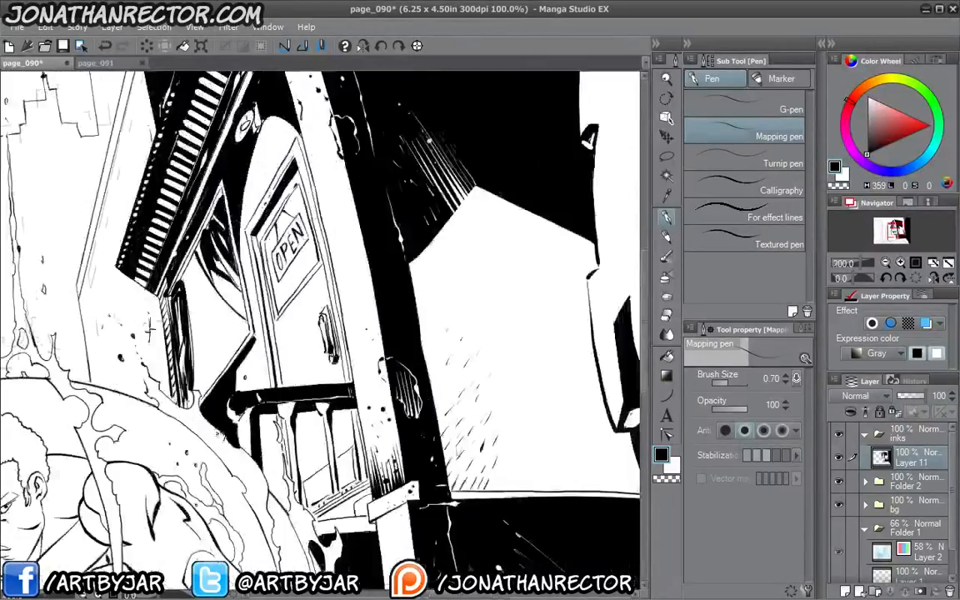
left_click_drag(220, 434, 381, 249)
scroll(291, 379, "down", 1)
left_click_drag(297, 389, 325, 449)
key("g")
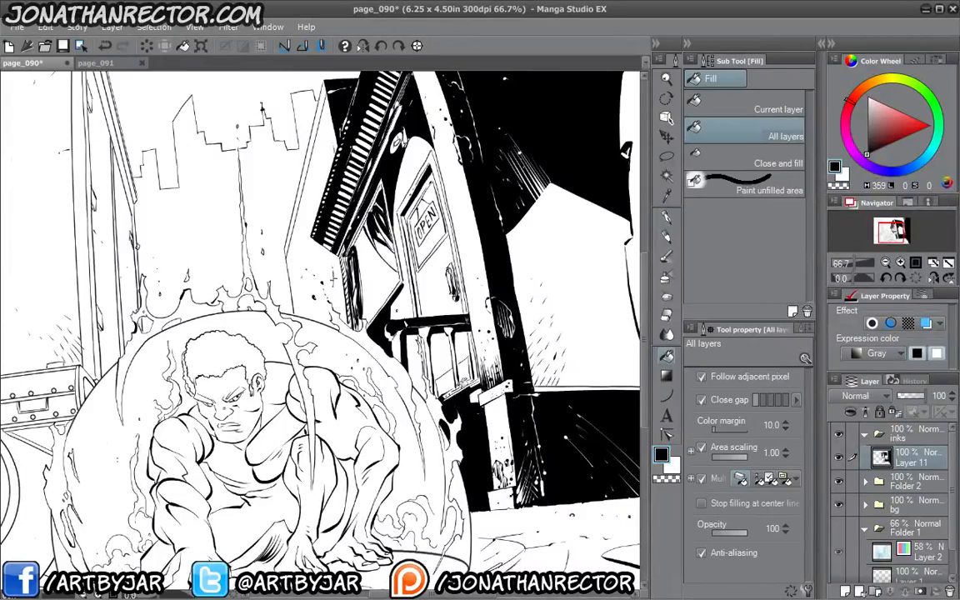
key("ctrl+z")
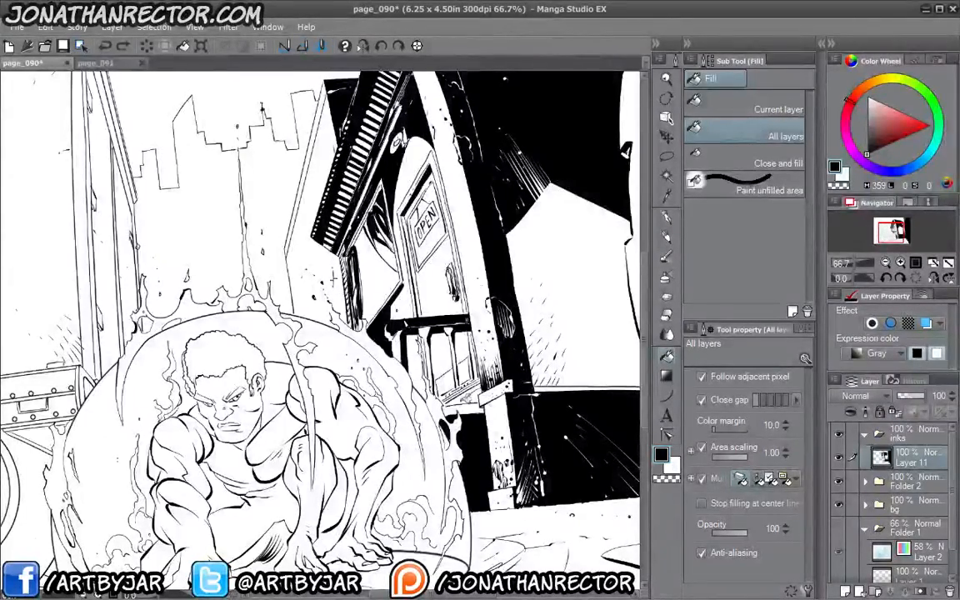
scroll(125, 385, "down", 2)
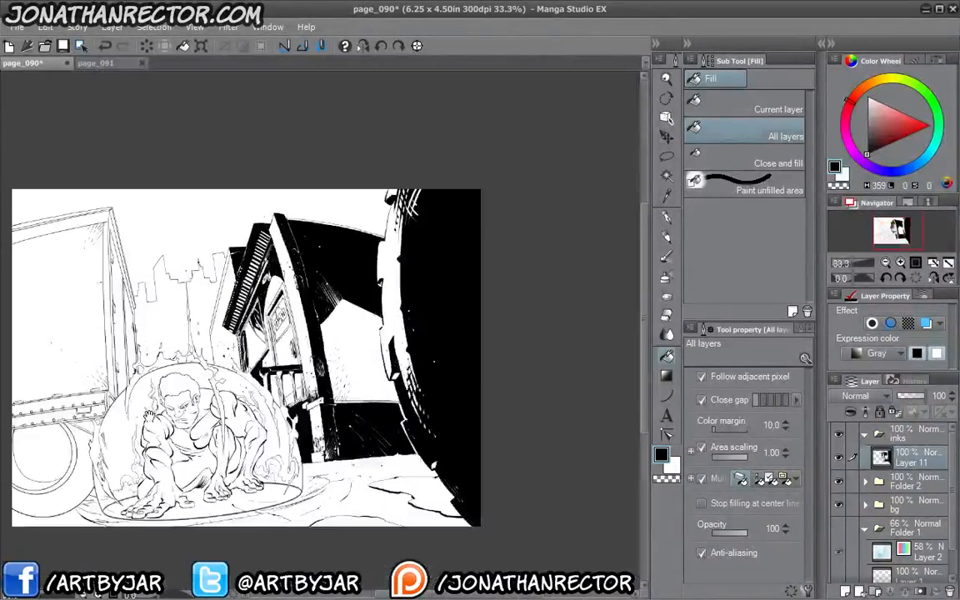
left_click_drag(149, 415, 268, 411)
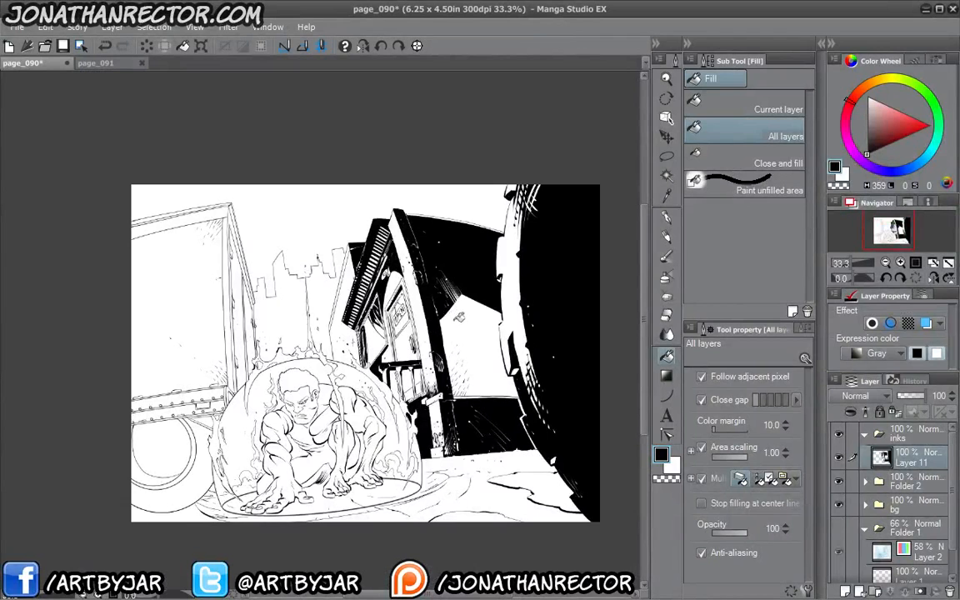
left_click_drag(211, 379, 226, 388)
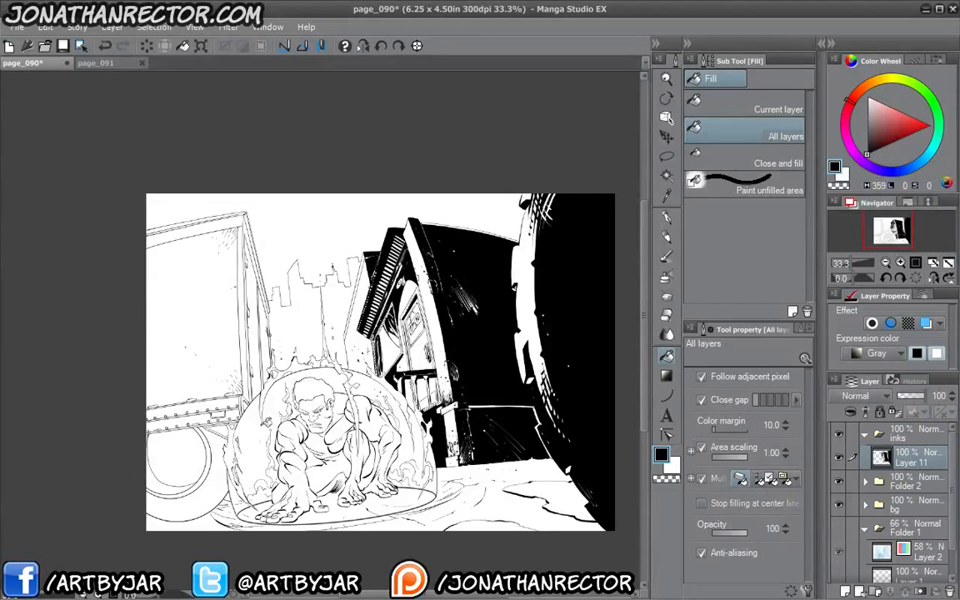
left_click_drag(316, 341, 327, 332)
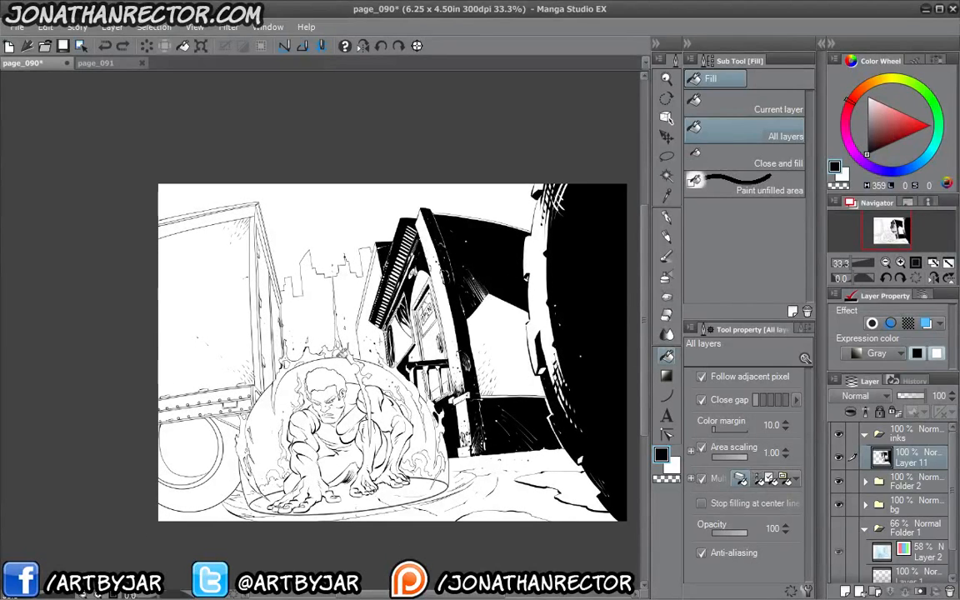
Outline a section of the pillar's black side face above the damaged patch with thin white lines
left_click(666, 216)
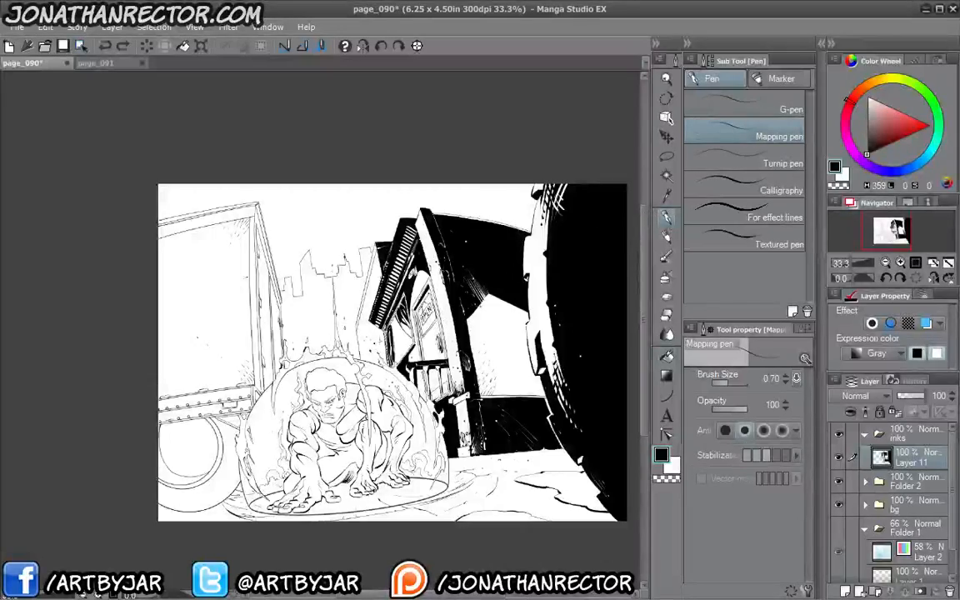
left_click_drag(500, 340, 445, 378)
scroll(444, 332, "up", 1)
scroll(479, 350, "up", 1)
scroll(471, 366, "up", 1)
left_click_drag(535, 298, 525, 276)
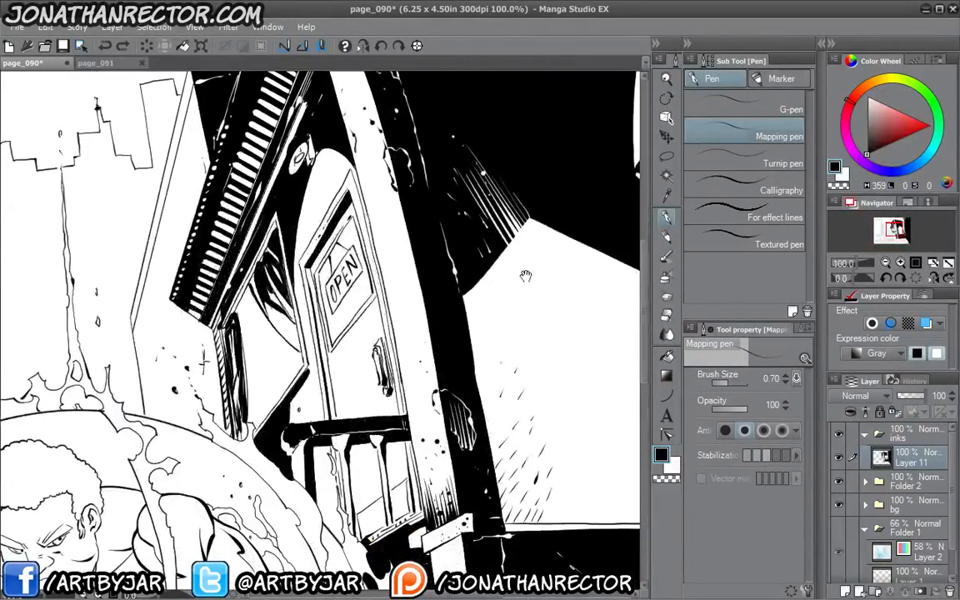
left_click(672, 465)
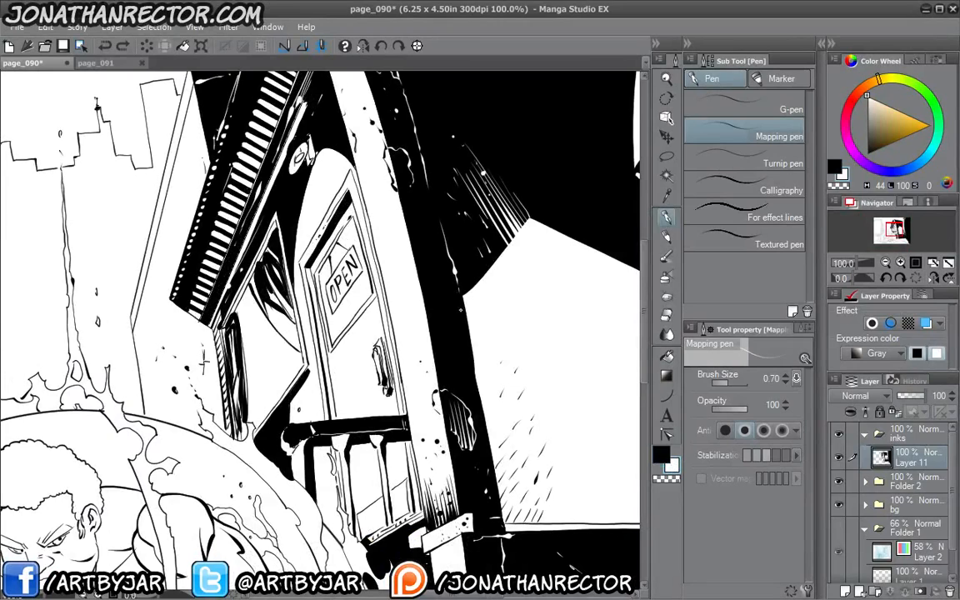
key("ctrl+z")
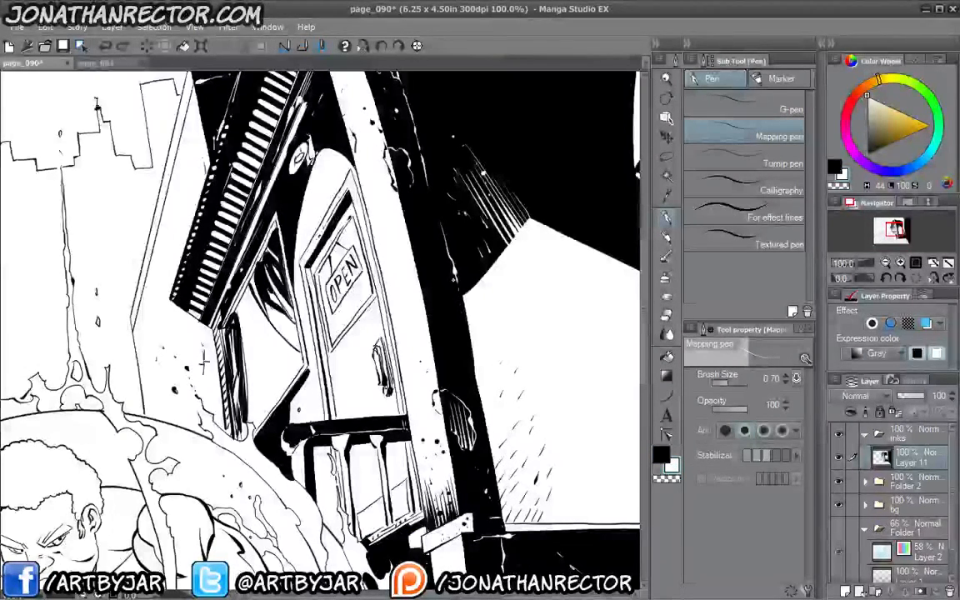
left_click_drag(453, 268, 450, 279)
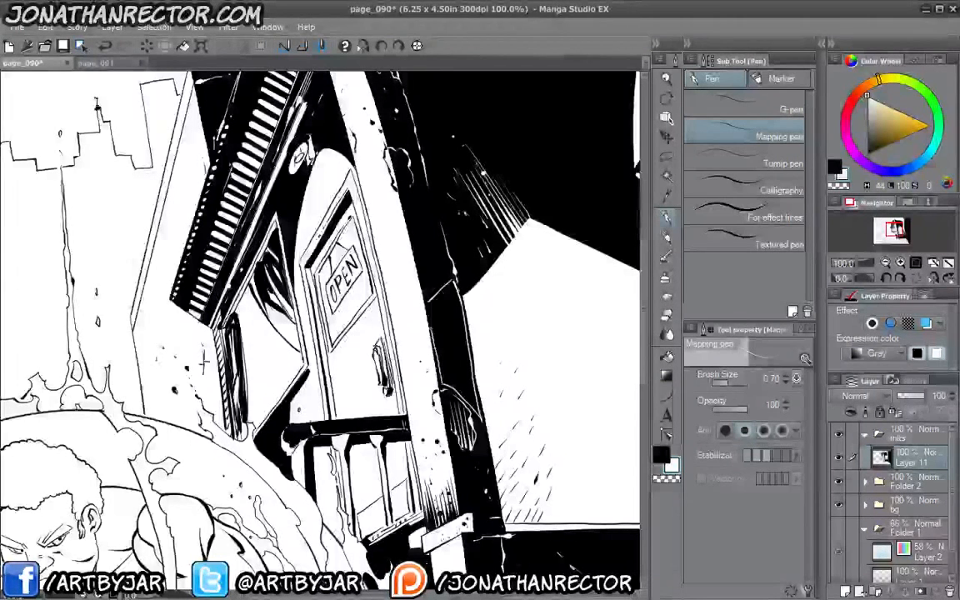
Outline the section below the damaged patch in white, and fill both outlined sections of the pillar's side face with white
left_click_drag(476, 426, 457, 344)
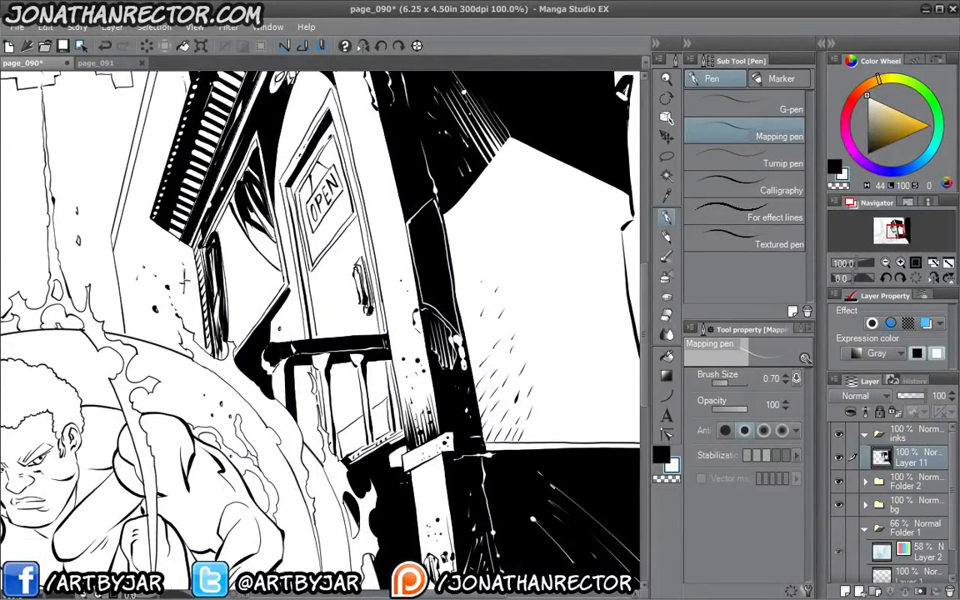
left_click_drag(433, 364, 444, 412)
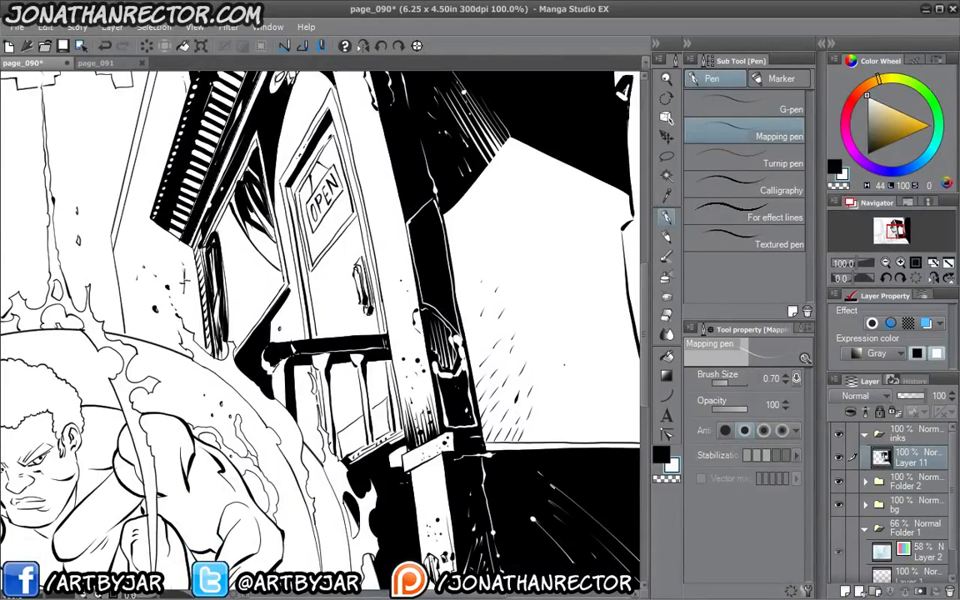
left_click(667, 355)
left_click(458, 386)
left_click(438, 285)
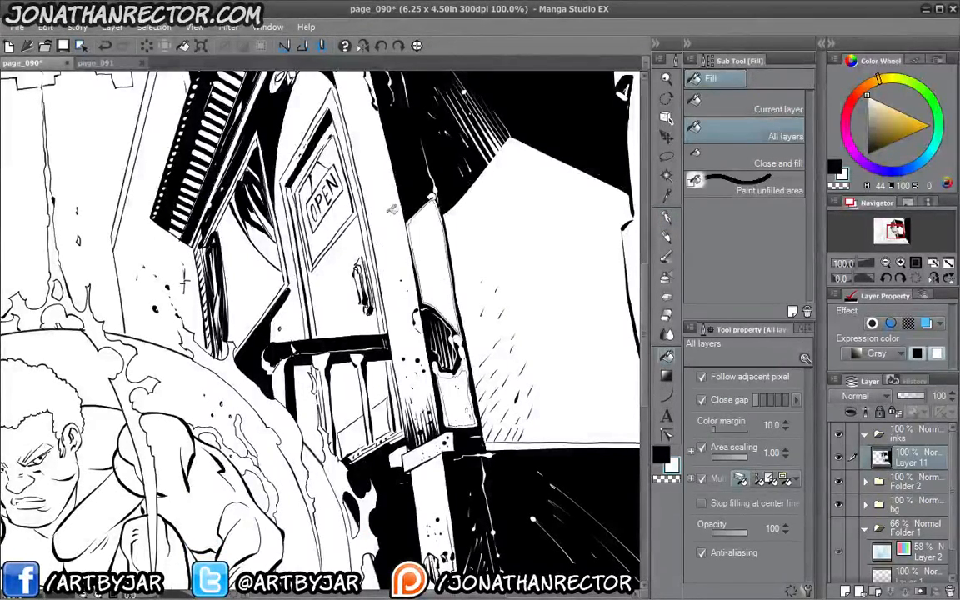
Hide the inks, Folder 2 and bg folders and show Folder 1 to examine the rough blue sketch of the whole panel
left_click(667, 217)
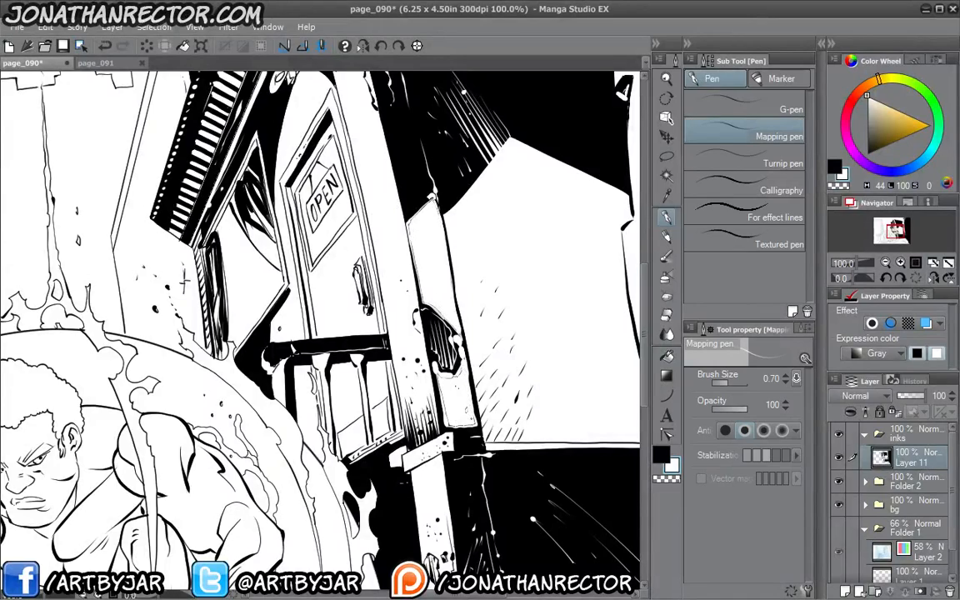
scroll(428, 325, "down", 1)
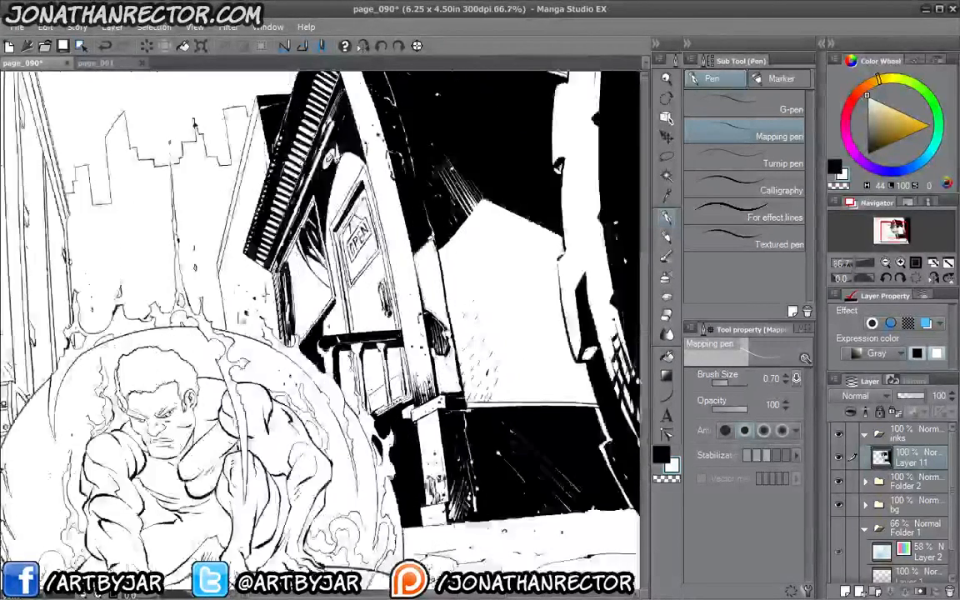
scroll(467, 383, "down", 1)
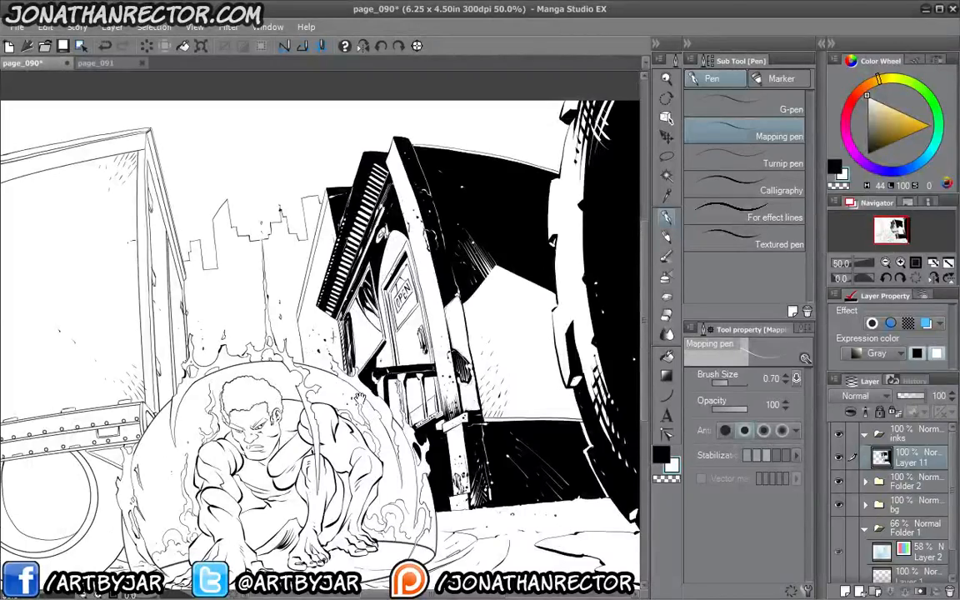
mouse_move(304, 434)
left_mouse_down()
mouse_move(309, 414)
mouse_move(333, 418)
mouse_move(295, 412)
mouse_move(307, 414)
left_mouse_up()
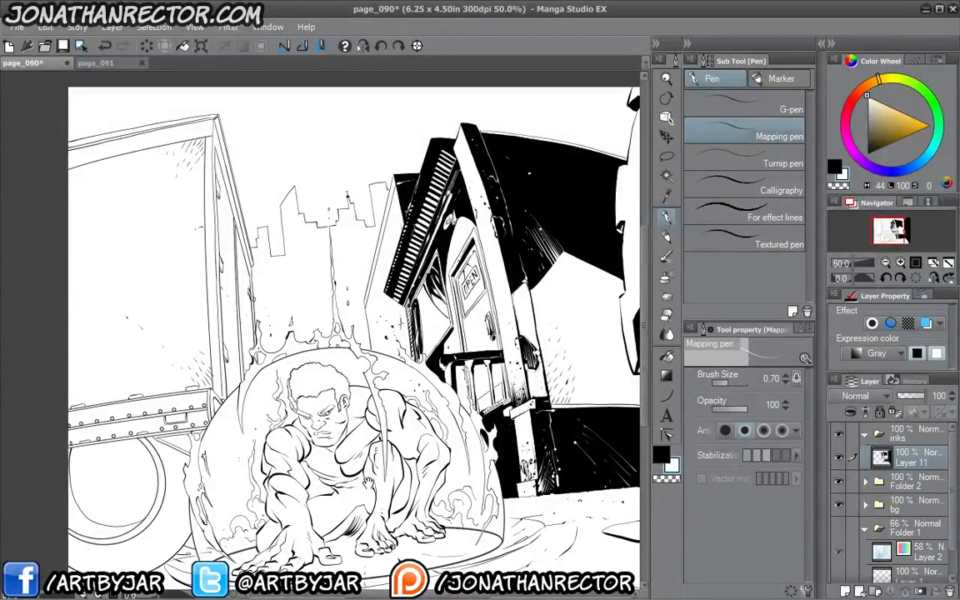
left_click_drag(332, 460, 366, 444)
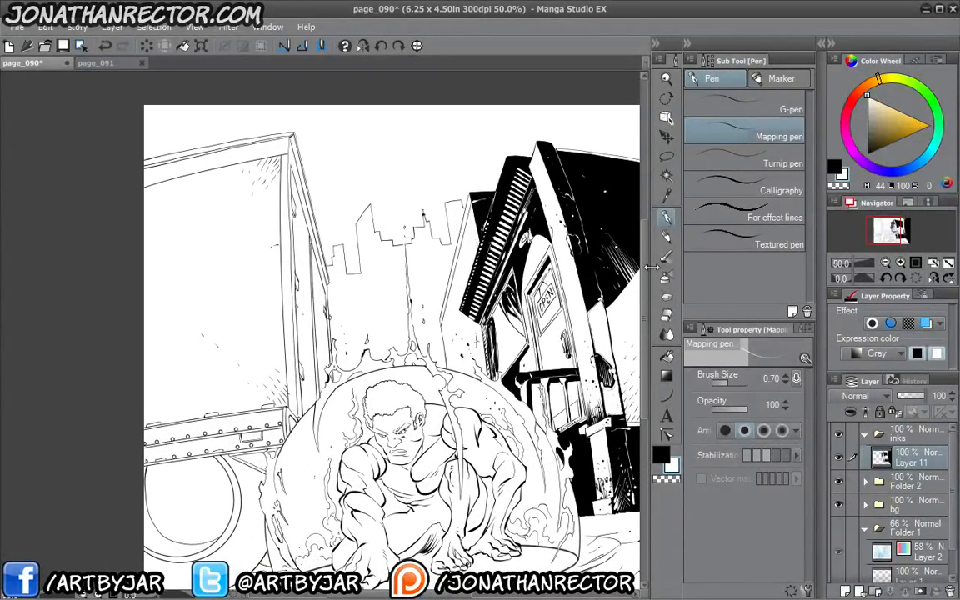
left_click_drag(284, 409, 234, 409)
scroll(234, 409, "down", 1)
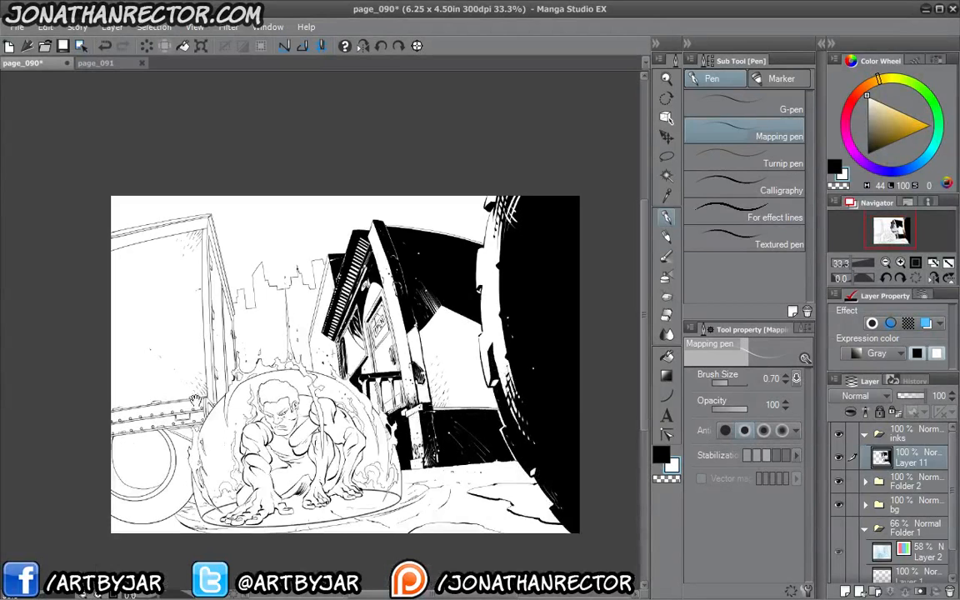
left_click(864, 436)
left_click(838, 435)
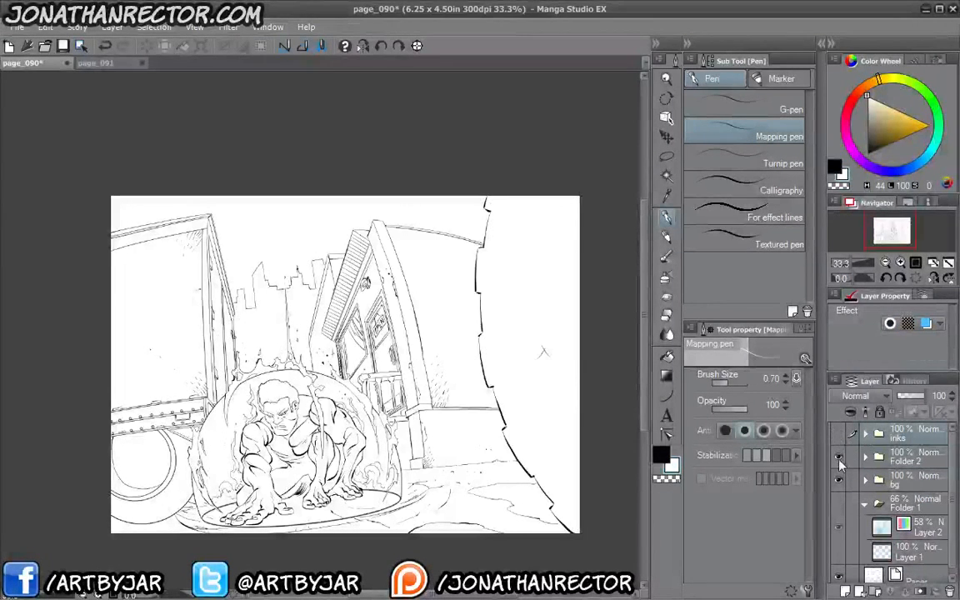
left_click(838, 458)
left_click(840, 480)
left_click(838, 504)
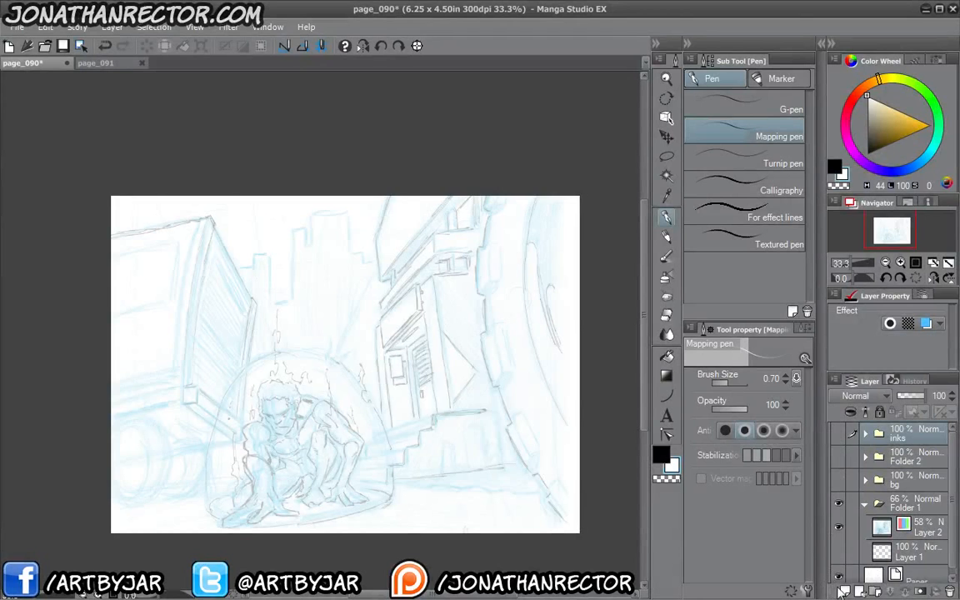
key("ctrl+plus")
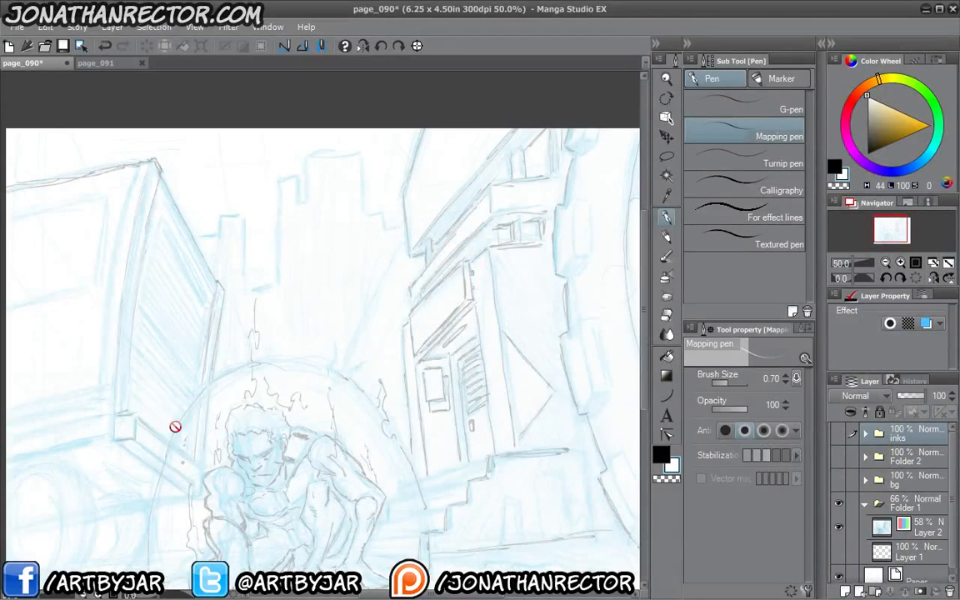
scroll(250, 366, "down", 3)
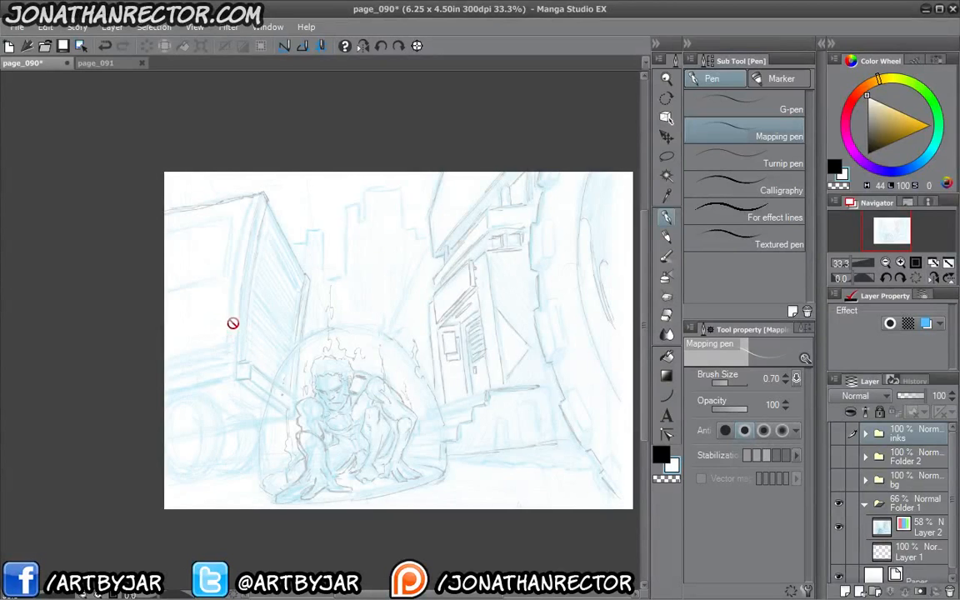
Hide the sketch folder, show the bg, Folder 2 and inks folders again, and select Layer 11 for inking
left_click(863, 503)
left_click(839, 503)
left_click_drag(839, 480, 839, 434)
left_click(865, 433)
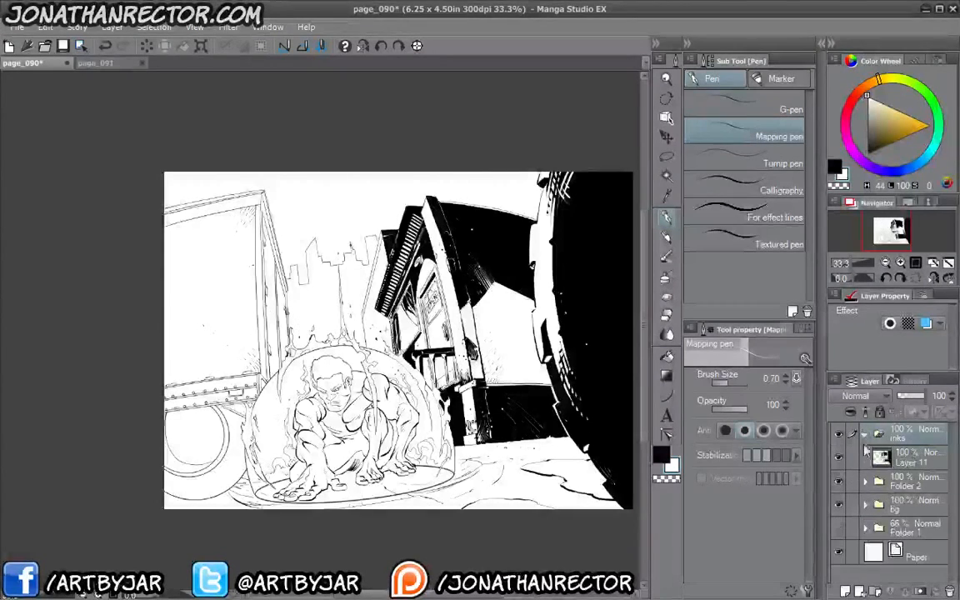
left_click(912, 457)
Try filling the truck trailer's large side panel, the wheel and the area around the wheel with black
left_click_drag(202, 394, 261, 443)
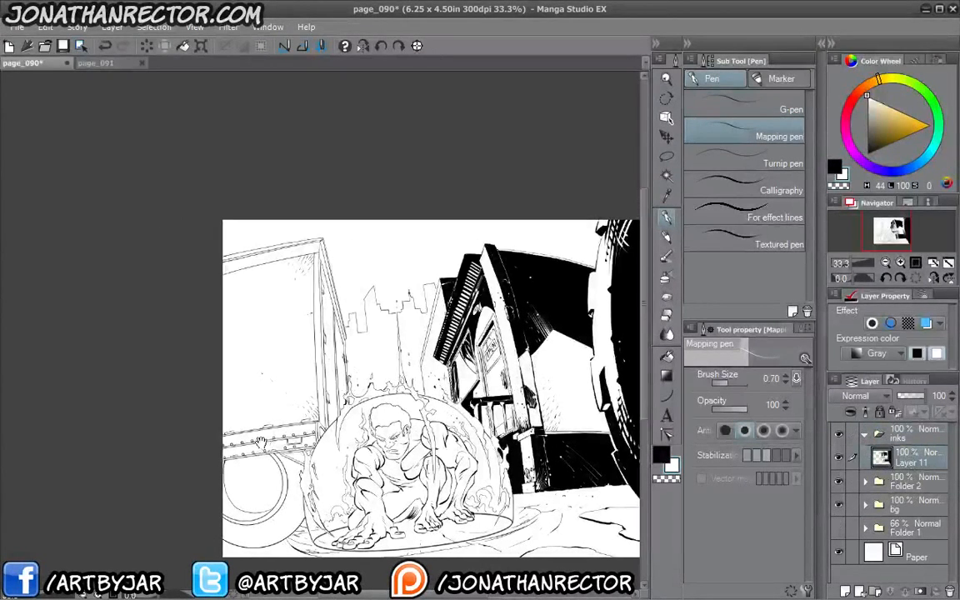
left_click(666, 357)
left_click_drag(257, 346, 259, 327)
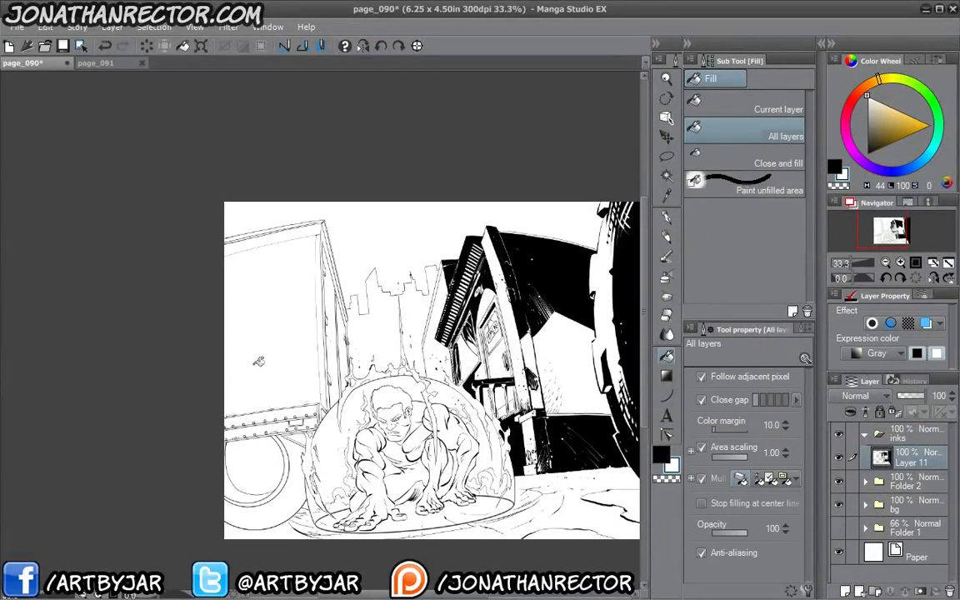
key("x")
left_click(248, 265)
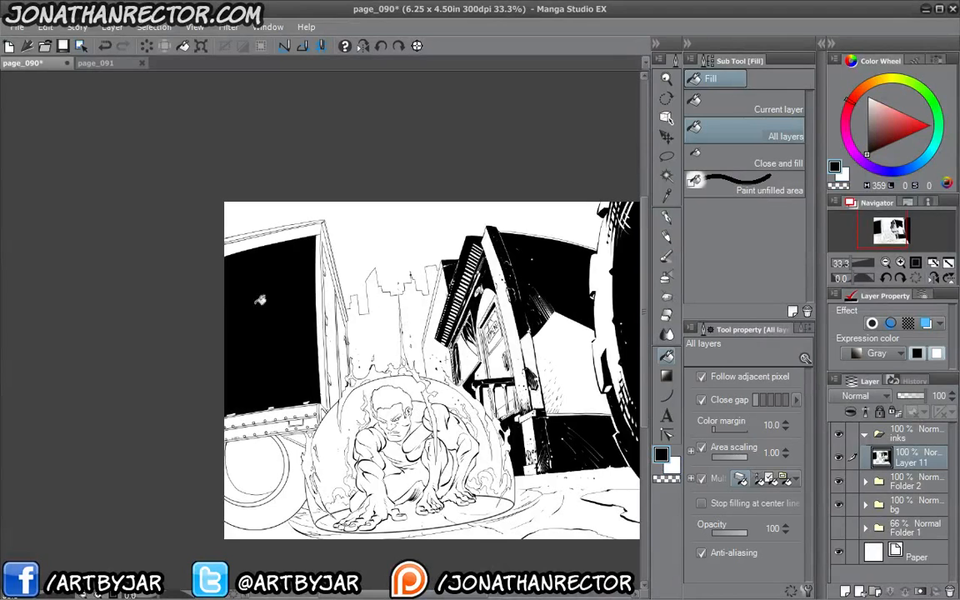
left_click_drag(281, 379, 273, 276)
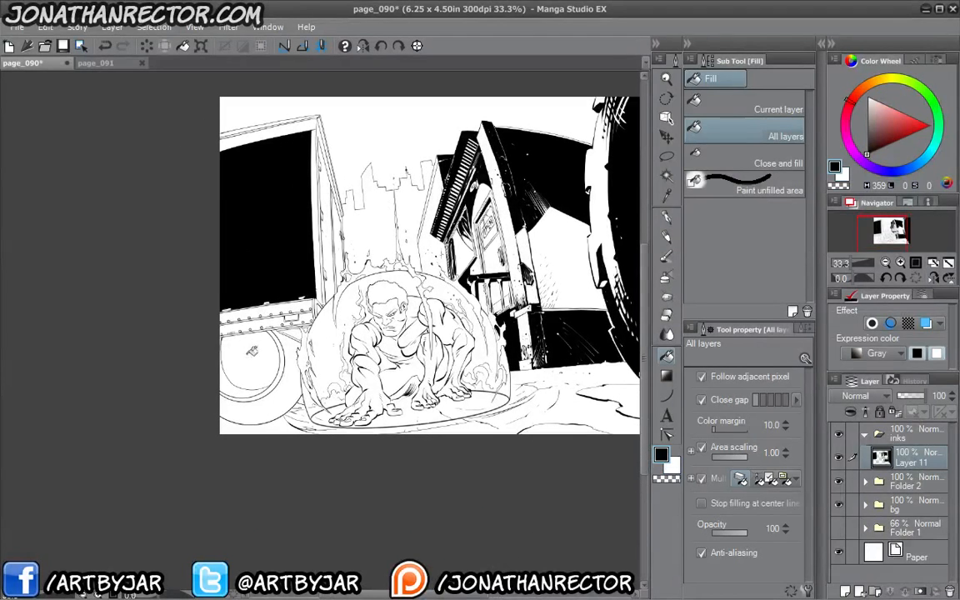
left_click(250, 352)
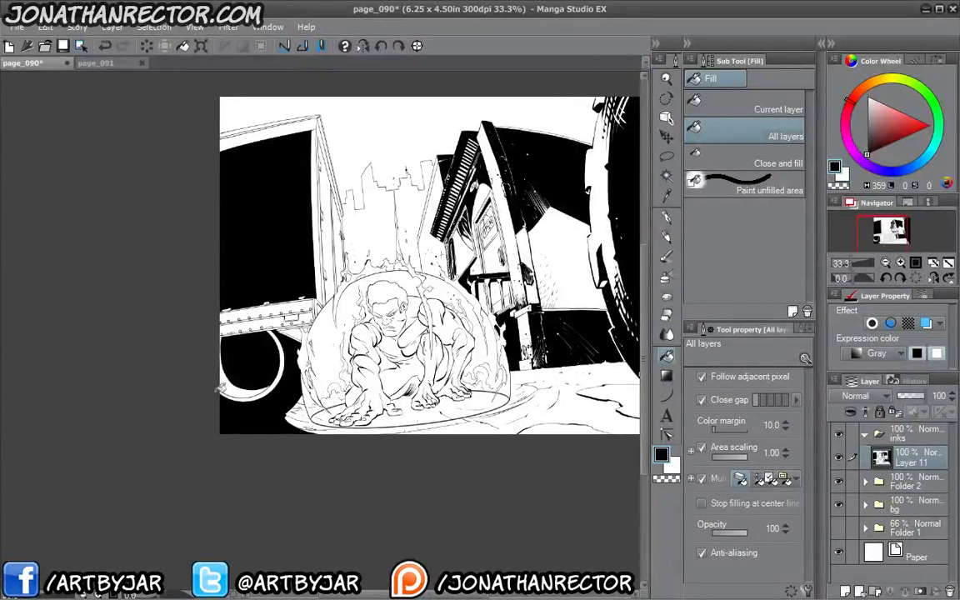
Try filling the narrow strips at the trailer's corner and the riveted chassis beam with black
left_click_drag(263, 416, 250, 465)
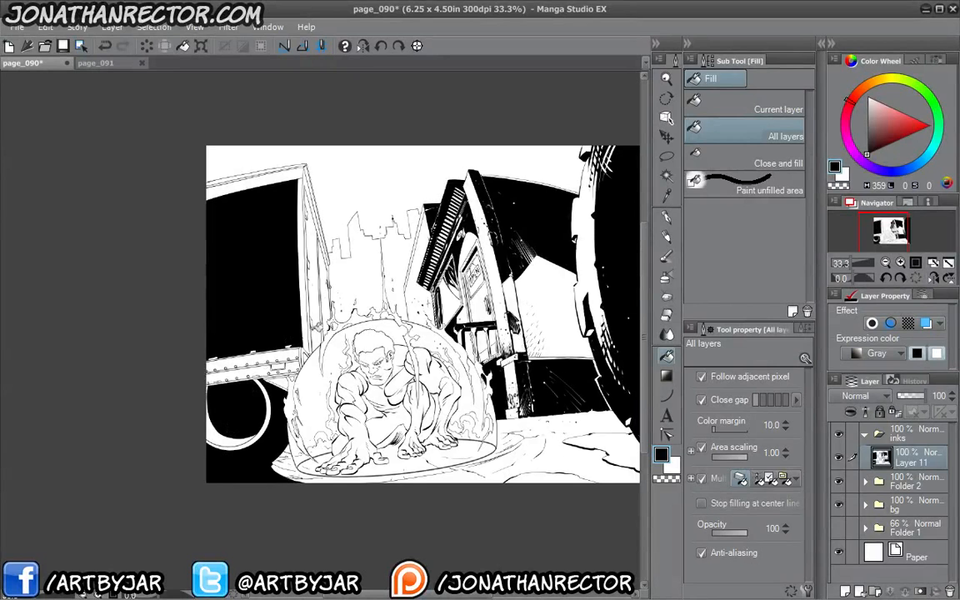
left_click(314, 266)
left_click_drag(208, 359, 212, 392)
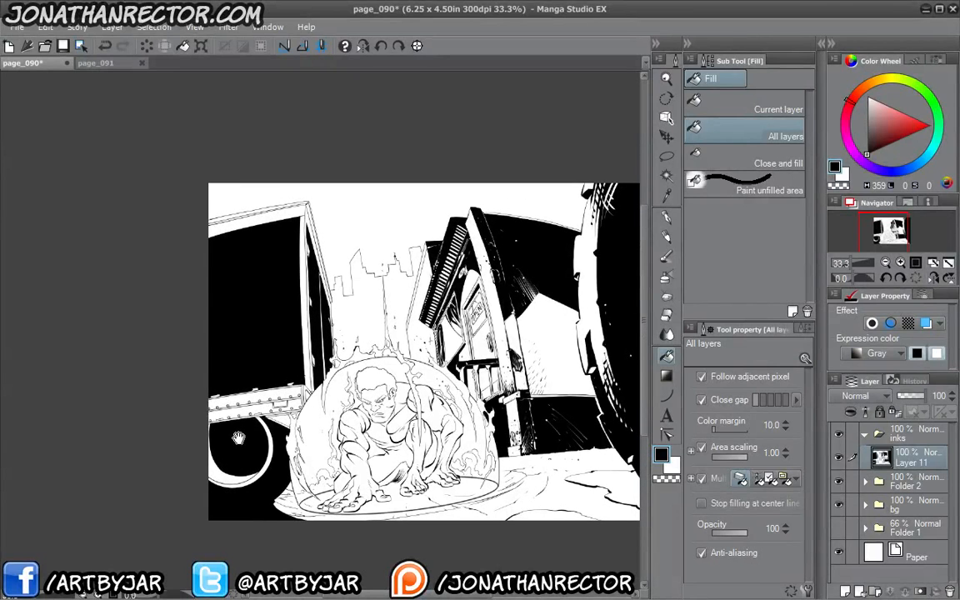
left_click(257, 395)
left_click(246, 409)
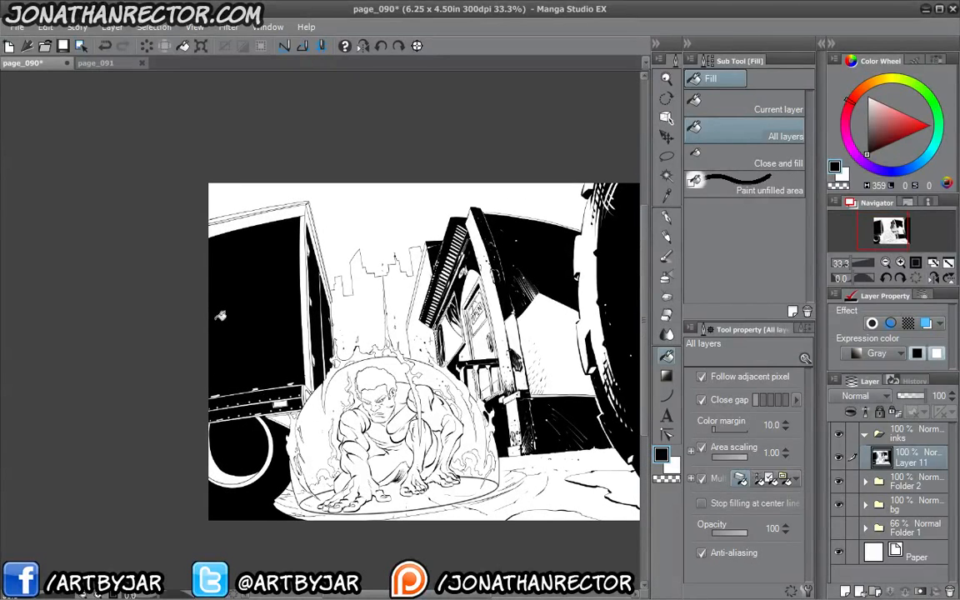
Undo all the black fills on the truck's trailer, chassis beam and wheel area
key("ctrl+z")
key("ctrl+z")
key("ctrl+z")
key("ctrl+z")
key("ctrl+z")
key("ctrl+z")
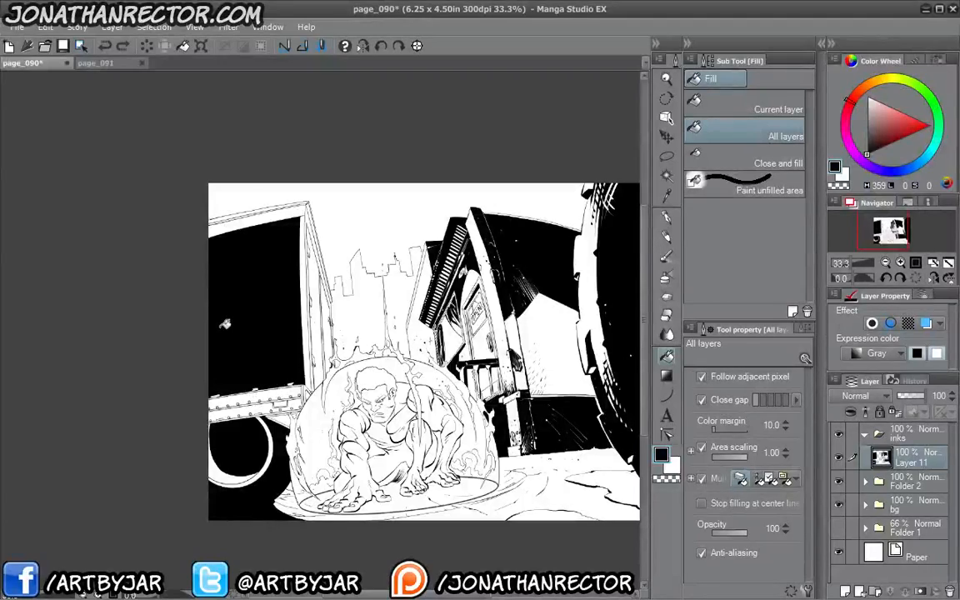
key("ctrl+z")
key("ctrl+z")
Ink both of the crouching man's eyebrows as thick, solid black shapes with the Mapping pen
left_click_drag(314, 431, 358, 316)
left_click(667, 219)
scroll(477, 202, "up", 2)
scroll(358, 316, "up", 2)
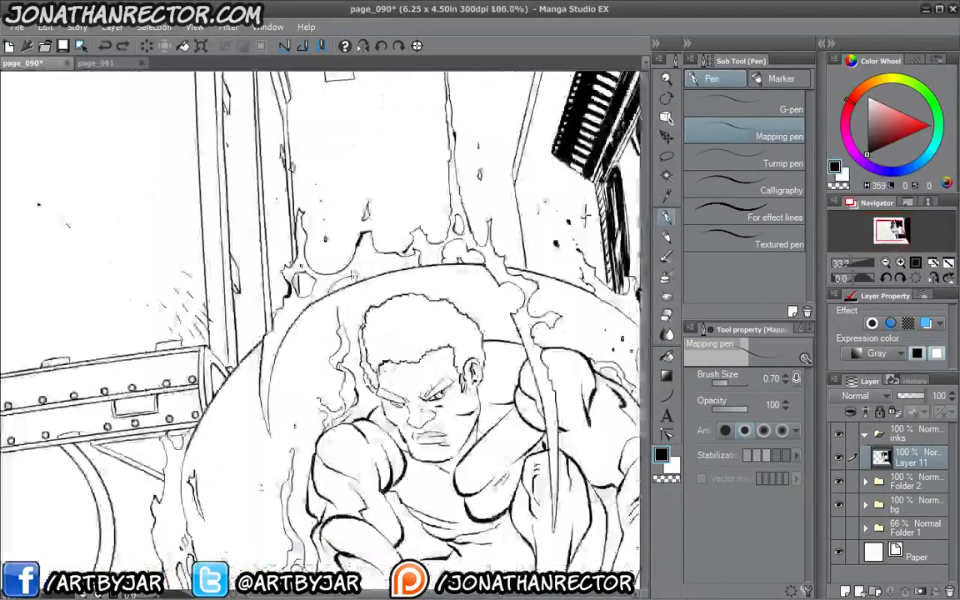
key("Tab")
left_click_drag(846, 161, 845, 125)
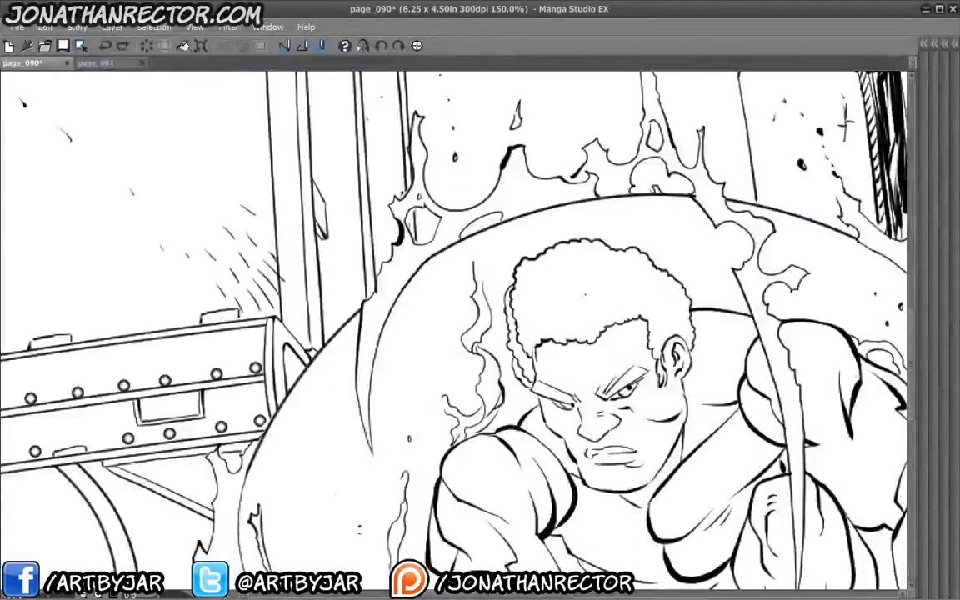
left_click_drag(542, 303, 499, 226)
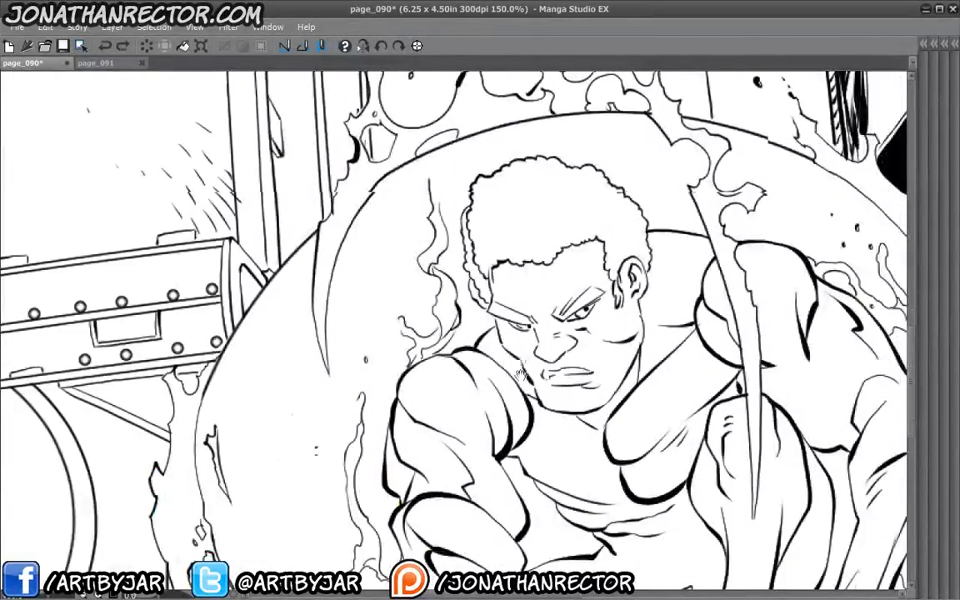
left_click_drag(517, 431, 439, 181)
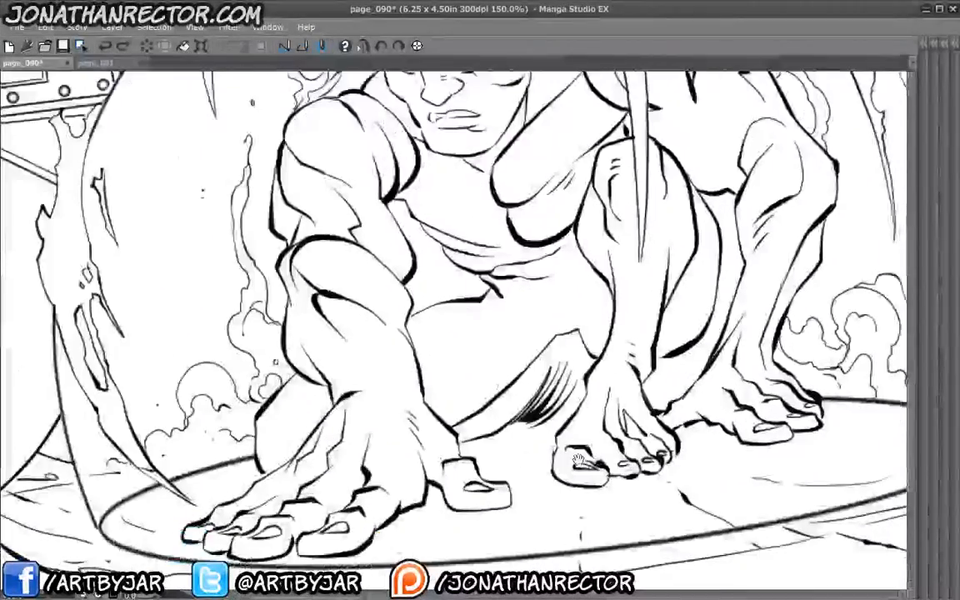
left_click_drag(425, 325, 469, 560)
left_click_drag(565, 140, 597, 141)
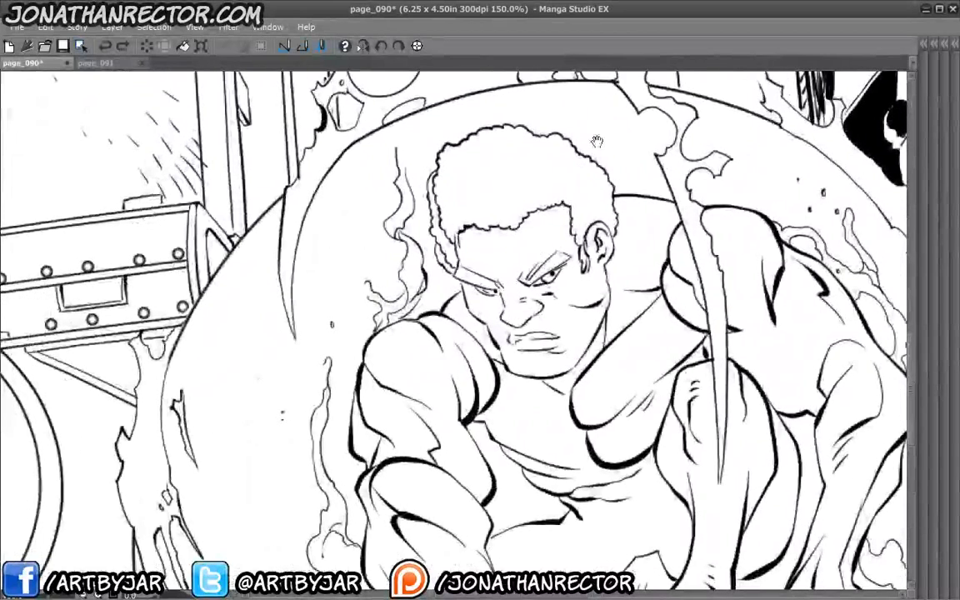
left_click_drag(511, 335, 504, 379)
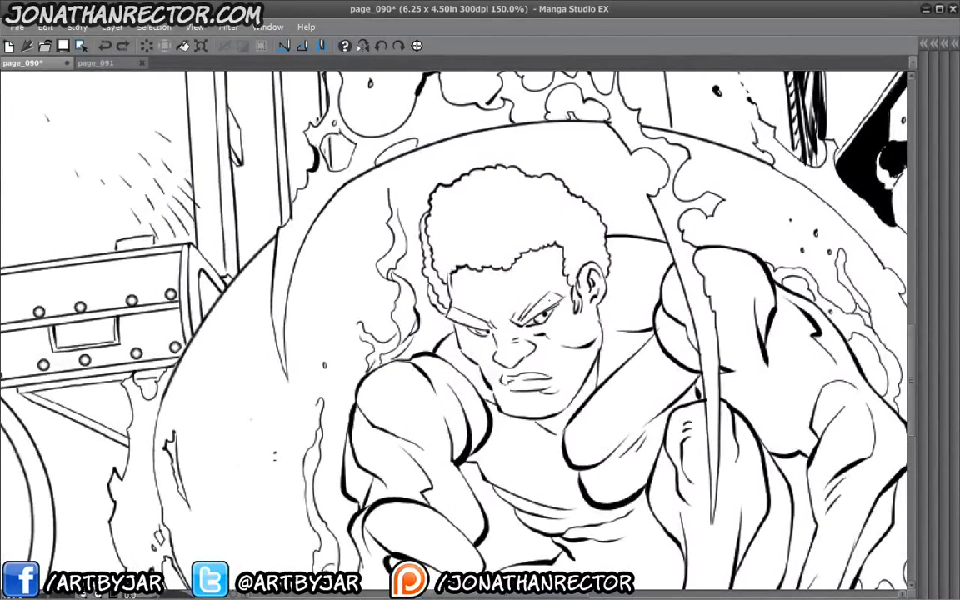
left_click_drag(528, 315, 553, 293)
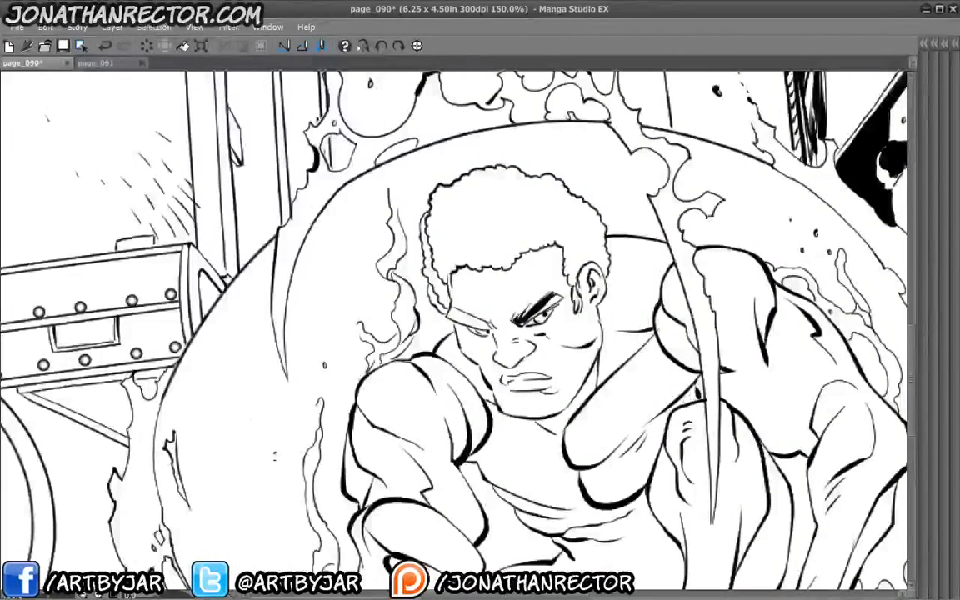
left_click_drag(455, 312, 489, 325)
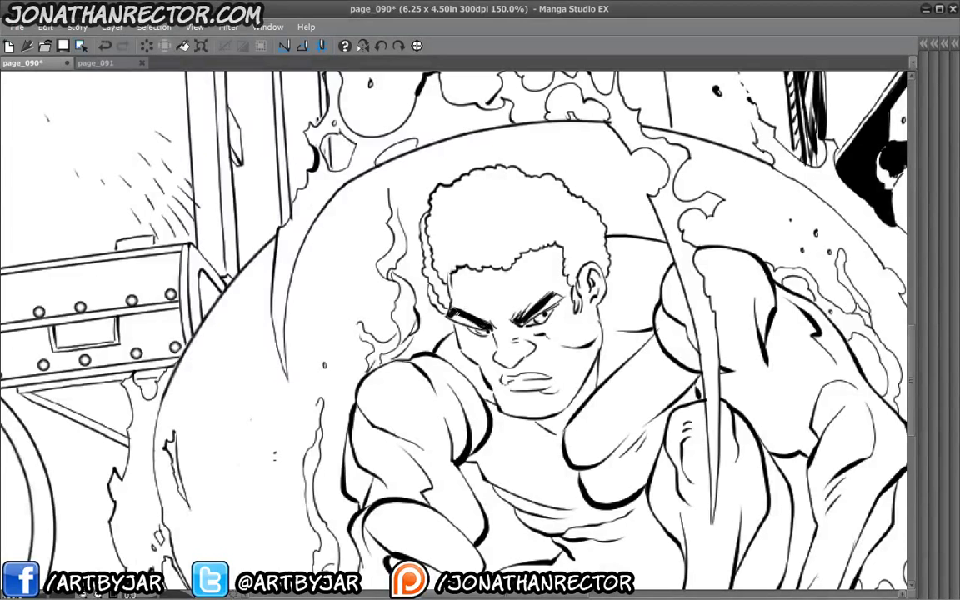
left_click_drag(525, 319, 562, 294)
left_click_drag(454, 316, 481, 327)
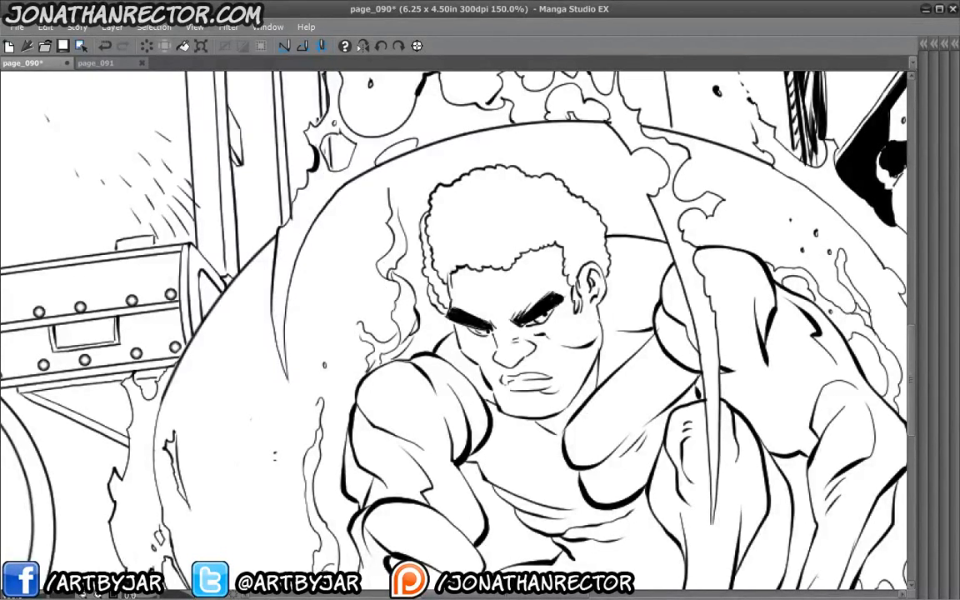
Ink clusters of small black curls across the man's hair, from above the forehead around to the ear
left_click_drag(456, 335, 465, 378)
left_click_drag(508, 275, 518, 289)
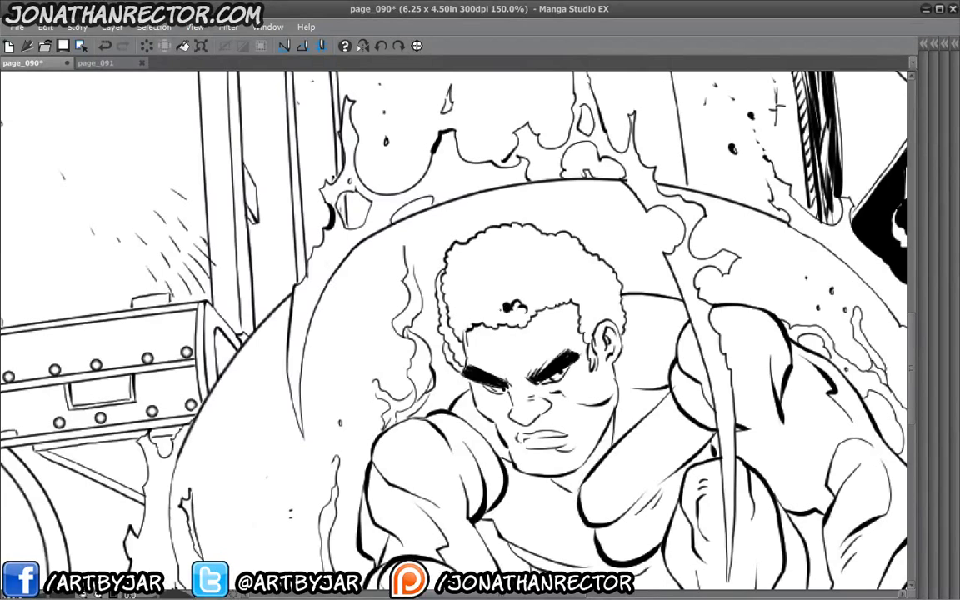
mouse_move(490, 307)
left_mouse_down()
mouse_move(525, 293)
mouse_move(499, 294)
mouse_move(479, 309)
mouse_move(490, 287)
mouse_move(523, 282)
mouse_move(544, 296)
mouse_move(527, 280)
mouse_move(495, 279)
mouse_move(458, 331)
mouse_move(452, 323)
mouse_move(481, 296)
mouse_move(455, 300)
mouse_move(462, 281)
mouse_move(447, 295)
mouse_move(478, 271)
left_mouse_up()
mouse_move(477, 270)
left_mouse_down()
mouse_move(539, 275)
mouse_move(591, 297)
mouse_move(563, 302)
left_mouse_up()
left_click_drag(619, 310, 626, 333)
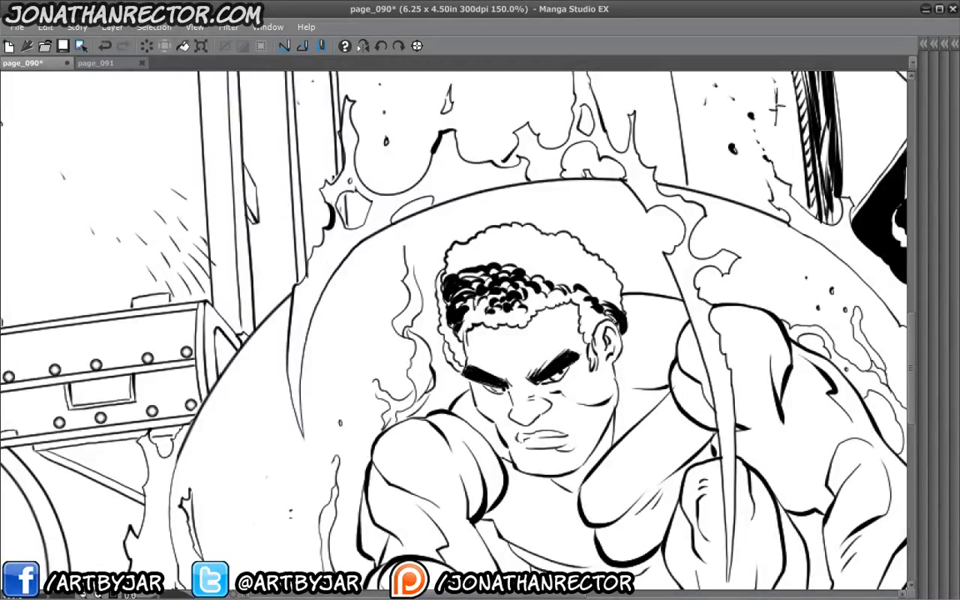
mouse_move(526, 261)
left_mouse_down()
mouse_move(560, 281)
mouse_move(550, 262)
mouse_move(558, 271)
left_mouse_up()
mouse_move(510, 240)
left_mouse_down()
mouse_move(555, 272)
mouse_move(520, 258)
mouse_move(553, 280)
mouse_move(514, 307)
mouse_move(516, 284)
left_mouse_up()
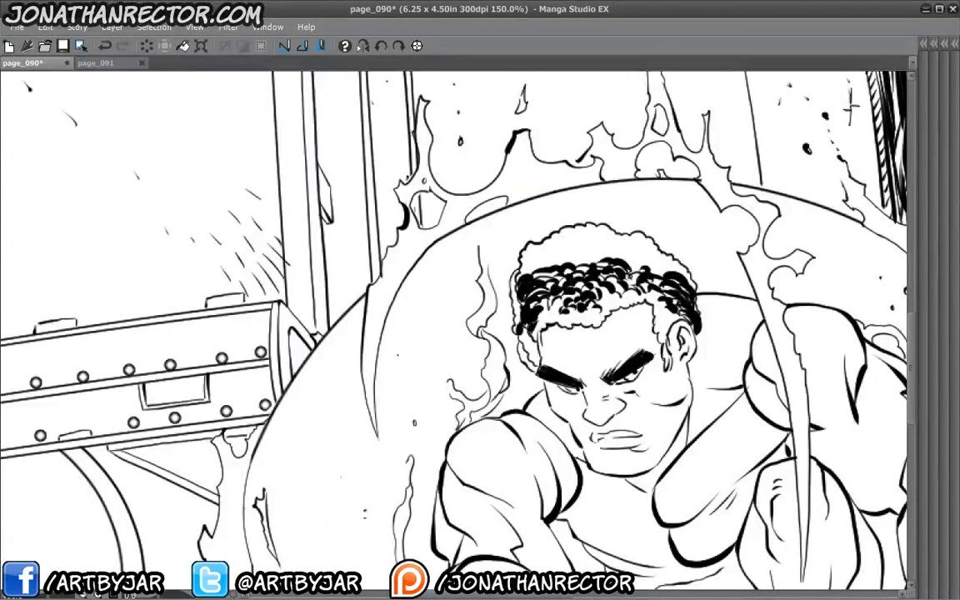
Fill the top of the man's hair with solid black and add small pen strokes among the curls below it
key("Tab")
key("g")
left_click(390, 238)
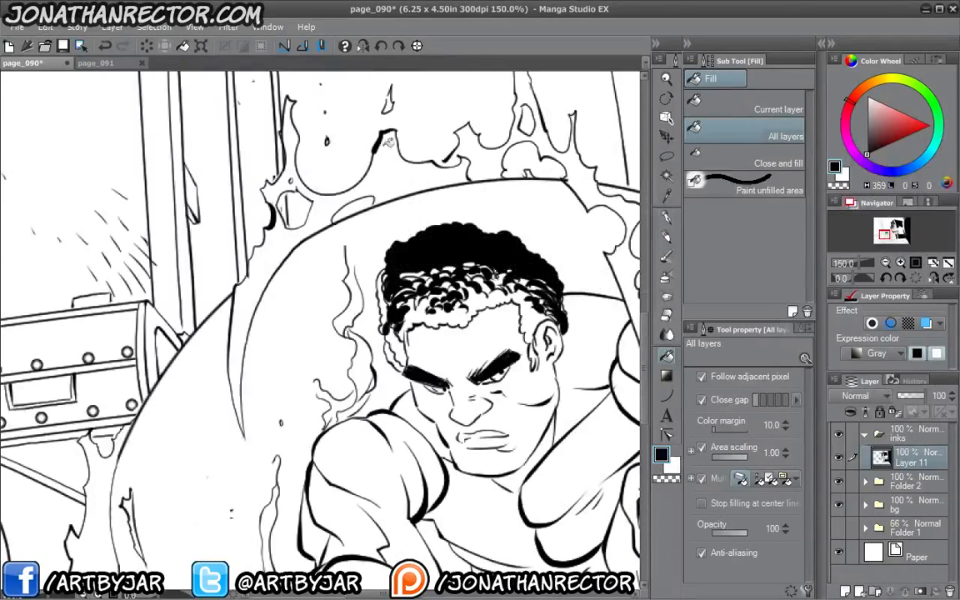
key("p")
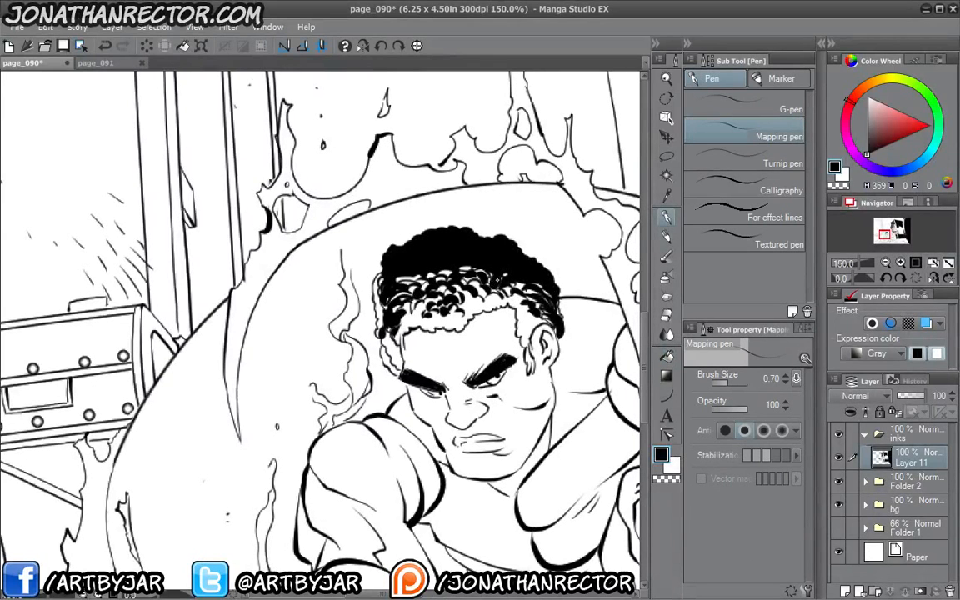
left_click_drag(498, 281, 492, 286)
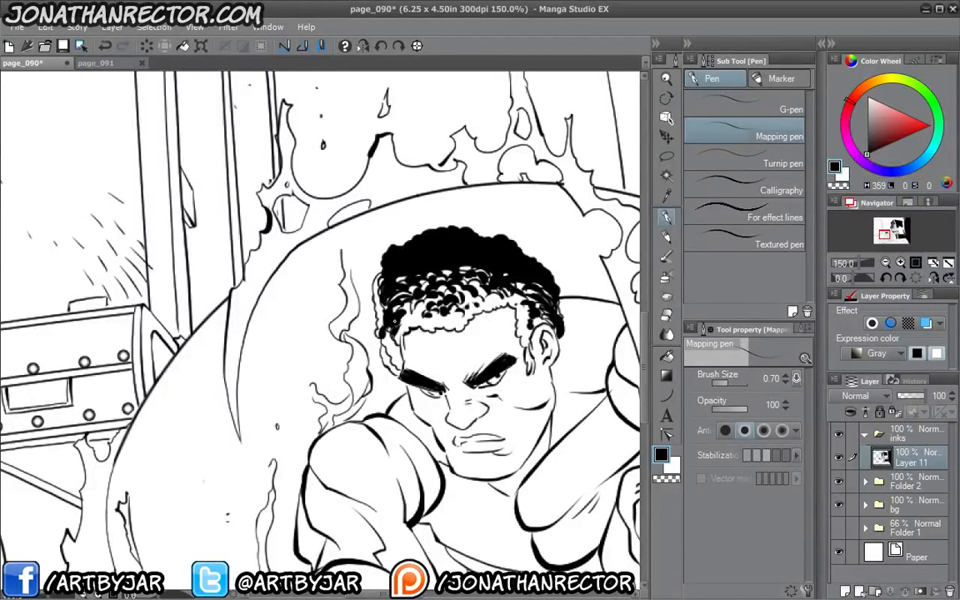
Ink small black curls and strokes down the side of the man's hair at the temple farther from the ear
left_click_drag(385, 369, 402, 373)
left_click_drag(399, 305, 395, 318)
left_click_drag(398, 287, 393, 311)
left_click_drag(395, 305, 397, 324)
left_click_drag(354, 291, 361, 300)
left_click_drag(352, 257, 362, 313)
left_click_drag(357, 306, 373, 339)
mouse_move(358, 318)
left_mouse_down()
mouse_move(371, 335)
mouse_move(327, 292)
mouse_move(349, 312)
left_mouse_up()
left_click_drag(330, 213, 327, 263)
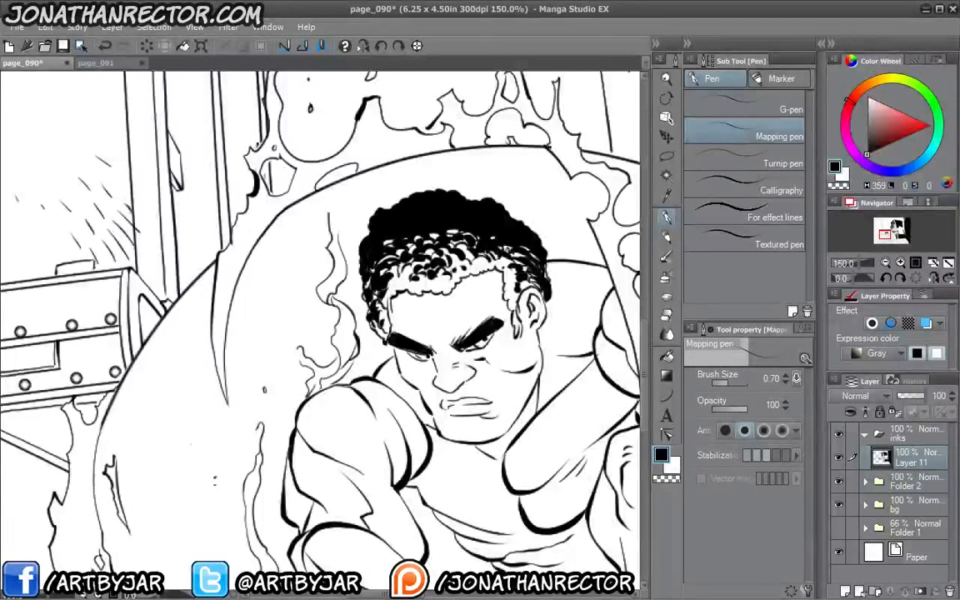
Darken the man's sideburn with small black strokes and add black shadow inside the ear
mouse_move(549, 296)
left_mouse_down()
mouse_move(544, 305)
mouse_move(534, 293)
left_mouse_up()
mouse_move(460, 255)
left_mouse_down()
mouse_move(479, 277)
mouse_move(481, 268)
left_mouse_up()
left_click_drag(528, 294, 543, 361)
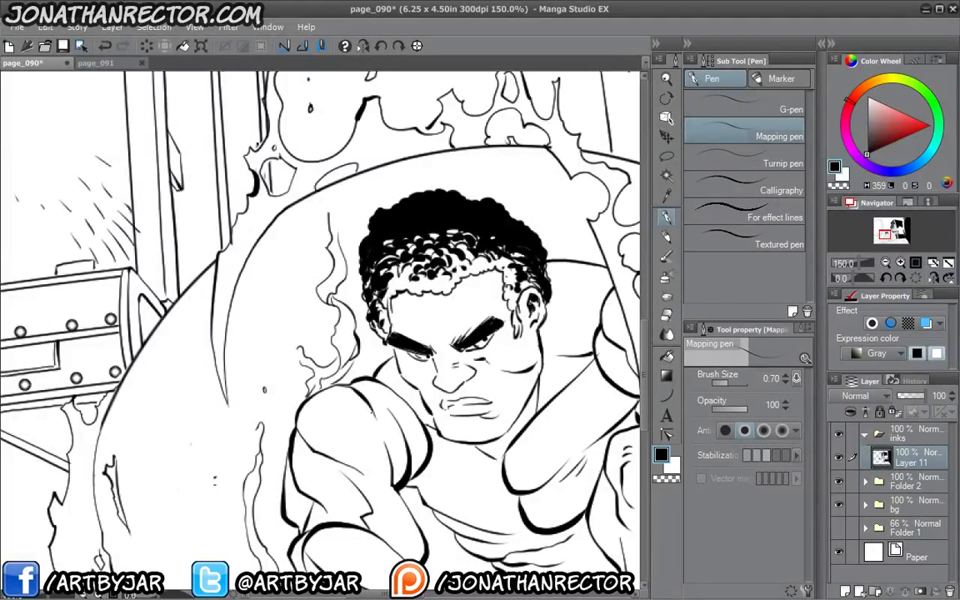
Dot small white highlights into the lower part of the solid black hair, and switch back to black
key("x")
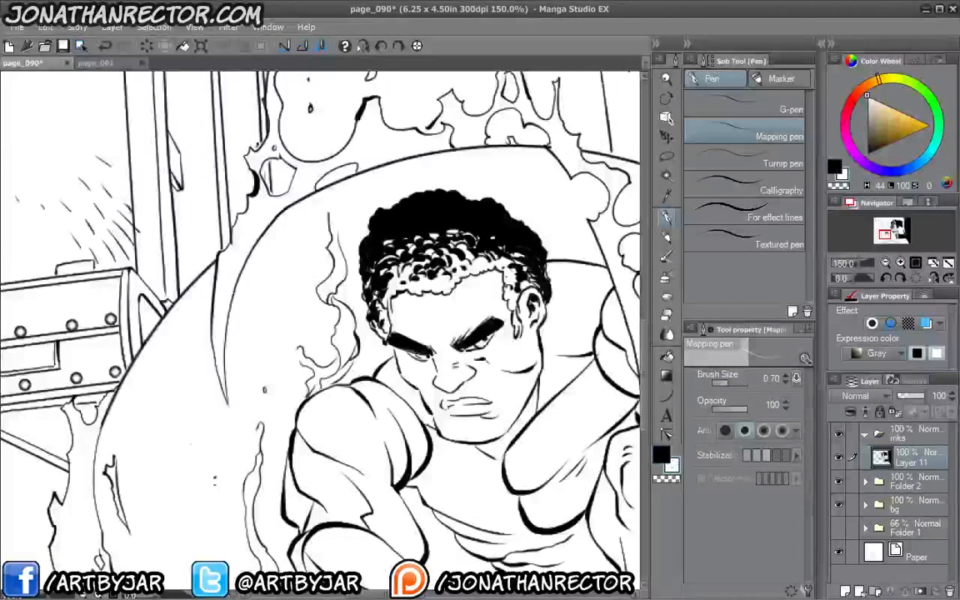
mouse_move(441, 223)
left_mouse_down()
mouse_move(398, 232)
mouse_move(369, 259)
left_mouse_up()
mouse_move(496, 238)
left_mouse_down()
mouse_move(487, 245)
mouse_move(489, 234)
mouse_move(476, 233)
left_mouse_up()
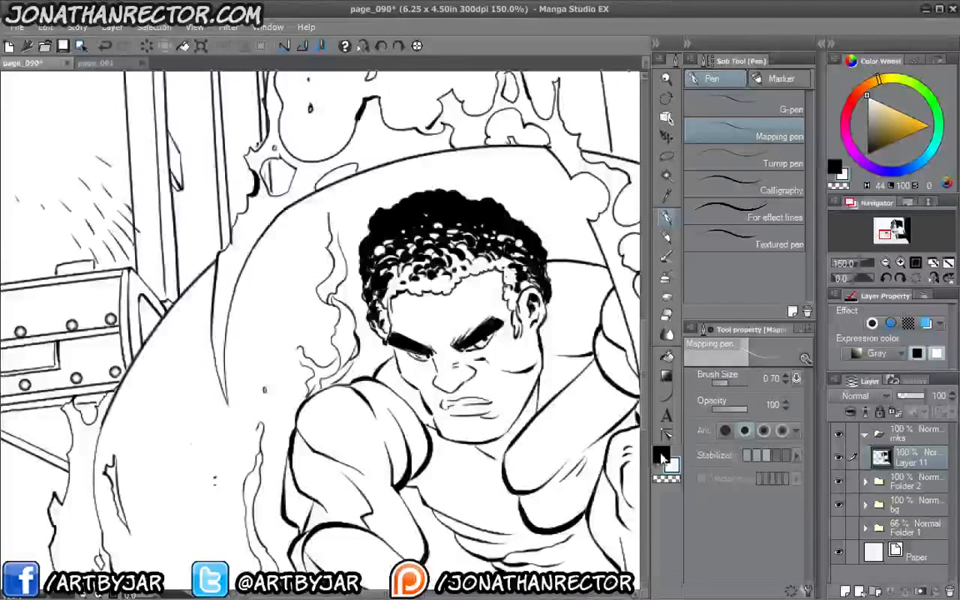
key("x")
Examine the whole panel and the crouching man's figure to judge where more black is needed
scroll(442, 518, "down", 1)
scroll(442, 518, "down", 1)
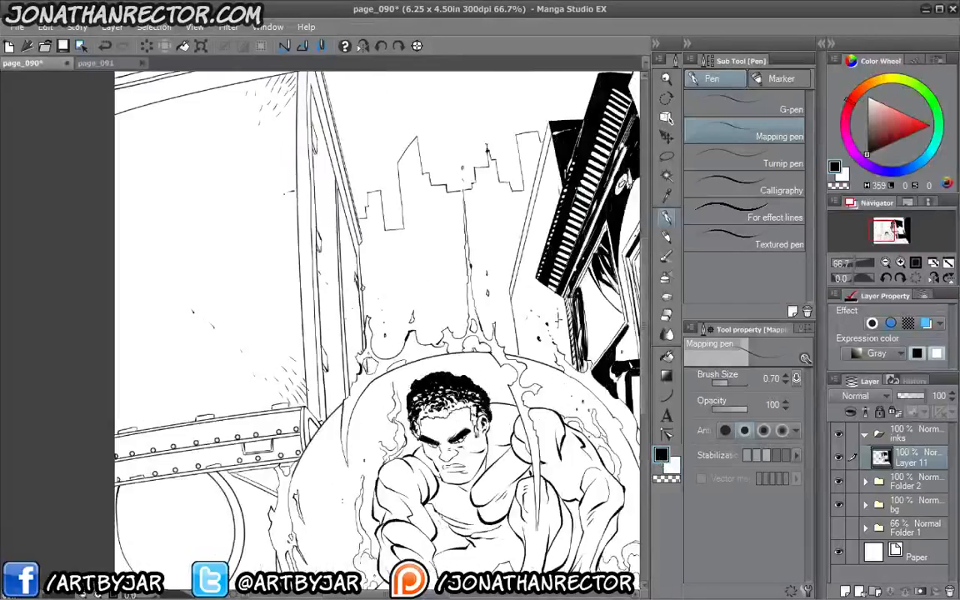
left_click_drag(442, 518, 347, 373)
left_click_drag(341, 337, 275, 358)
key("ctrl+minus")
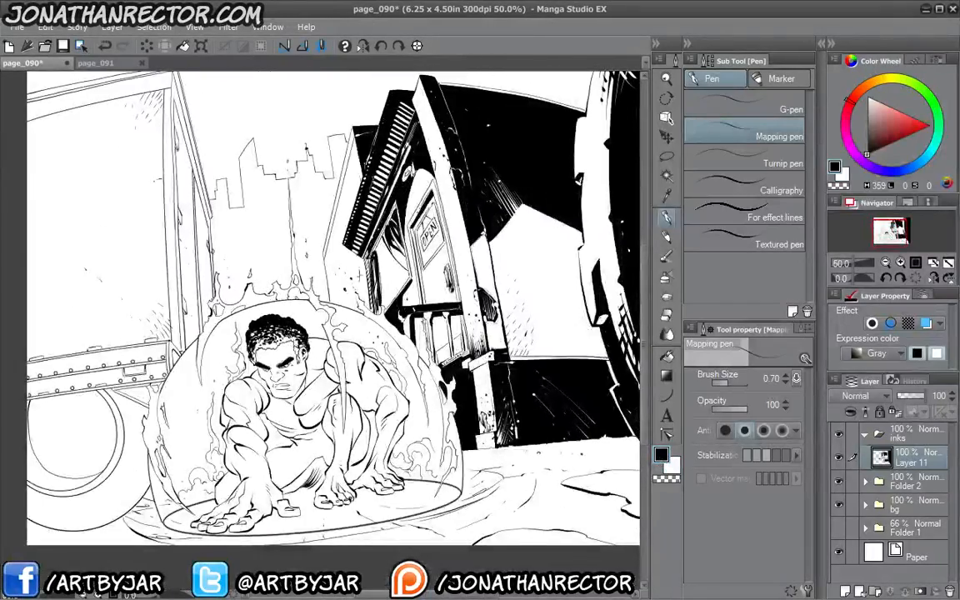
key("ctrl+minus")
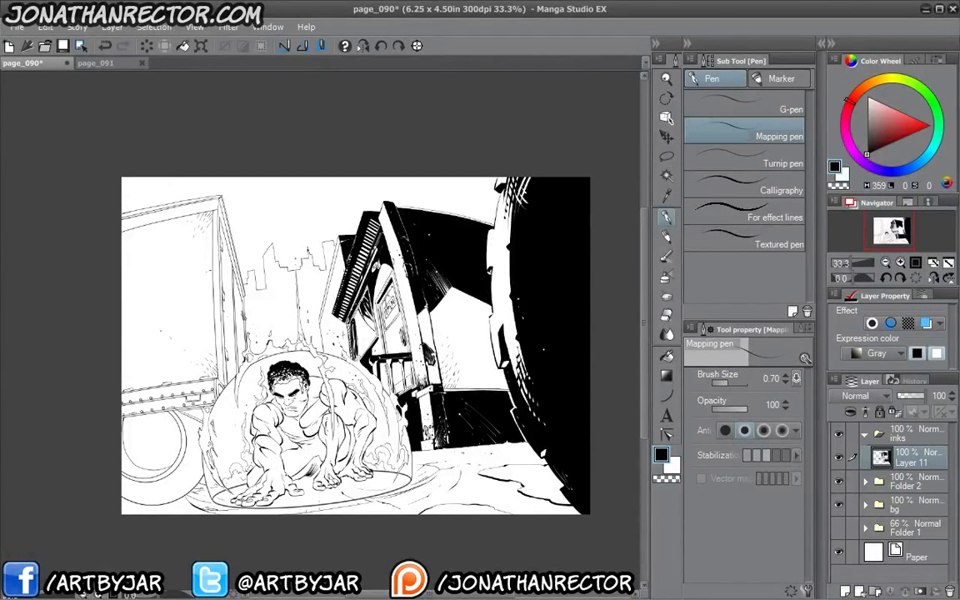
left_click_drag(258, 428, 293, 376)
key("ctrl+plus")
key("ctrl+plus")
key("ctrl+plus")
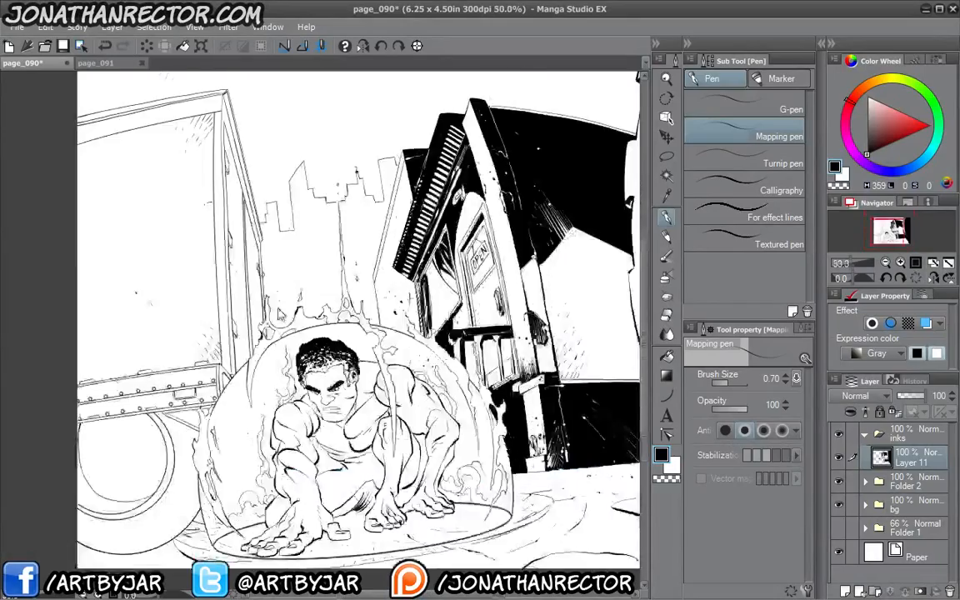
left_click_drag(334, 514, 252, 338)
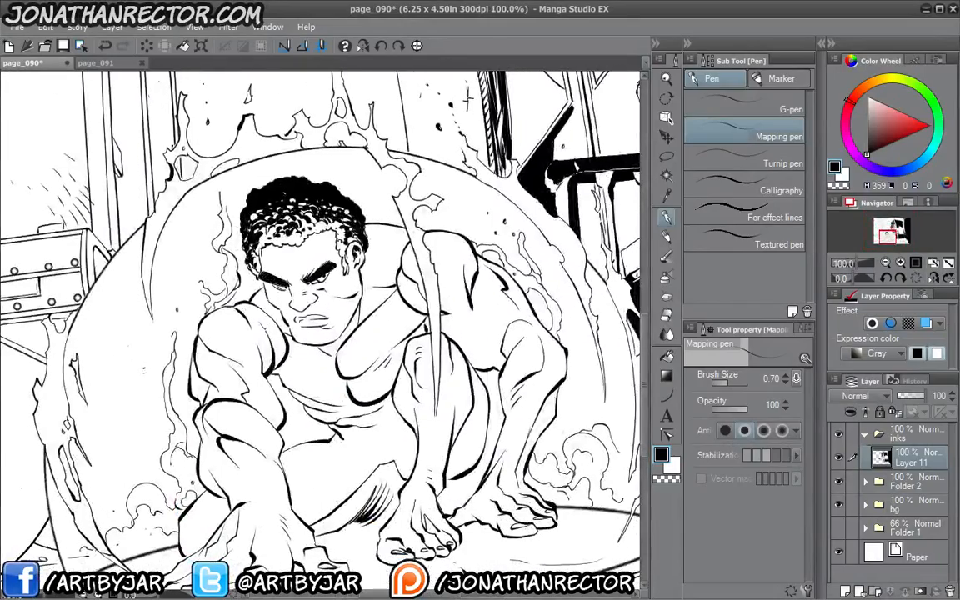
left_click_drag(229, 386, 200, 269)
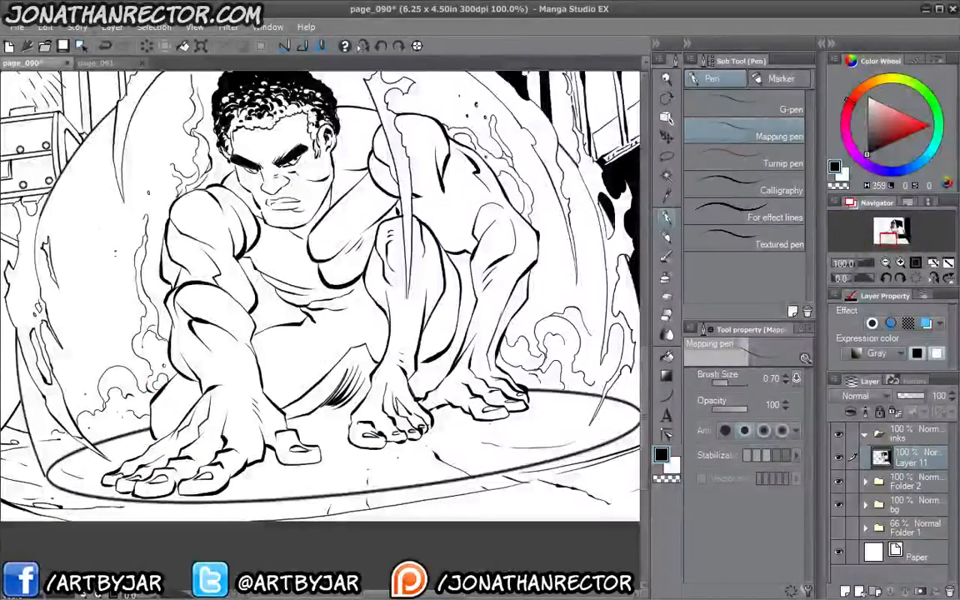
left_click_drag(271, 147, 270, 226)
key("ctrl+minus")
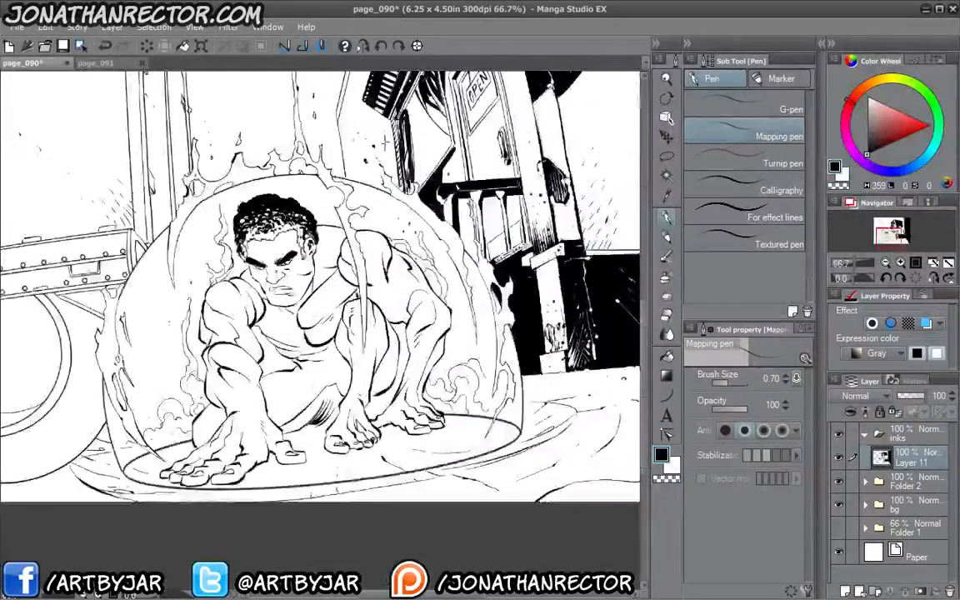
key("ctrl+plus")
key("ctrl+plus")
left_click_drag(365, 285, 299, 374)
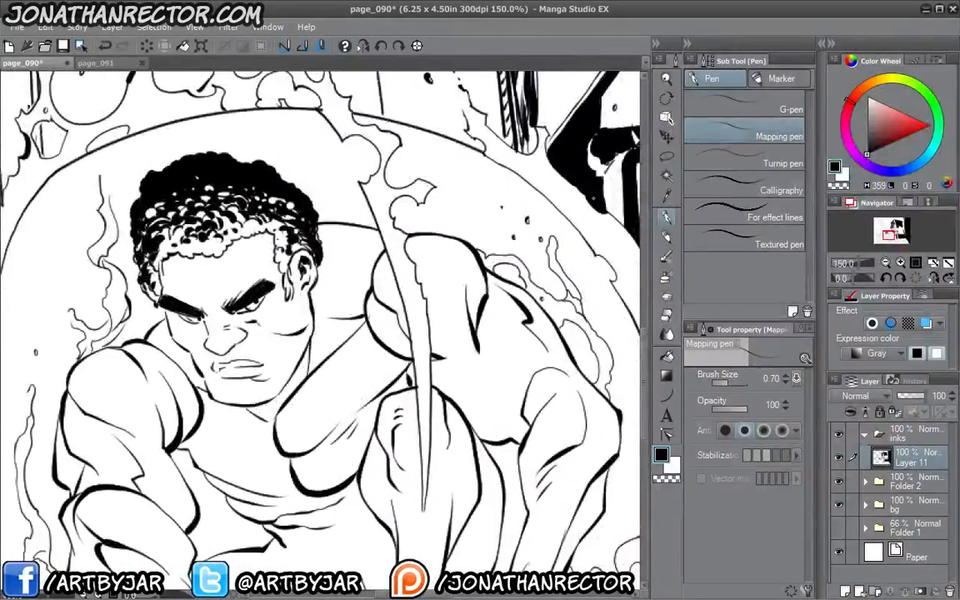
Outline shadow shapes along the man's upper back and raised shoulder, and mark them with small X's
left_click_drag(268, 250, 250, 282)
left_click_drag(198, 301, 186, 254)
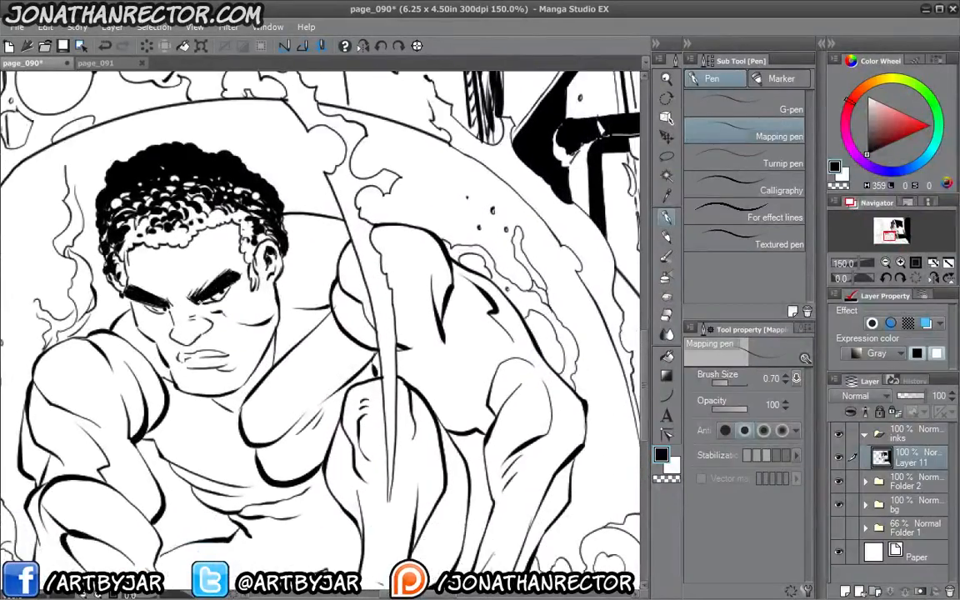
mouse_move(263, 210)
left_mouse_down()
mouse_move(201, 219)
mouse_move(234, 218)
mouse_move(268, 245)
left_mouse_up()
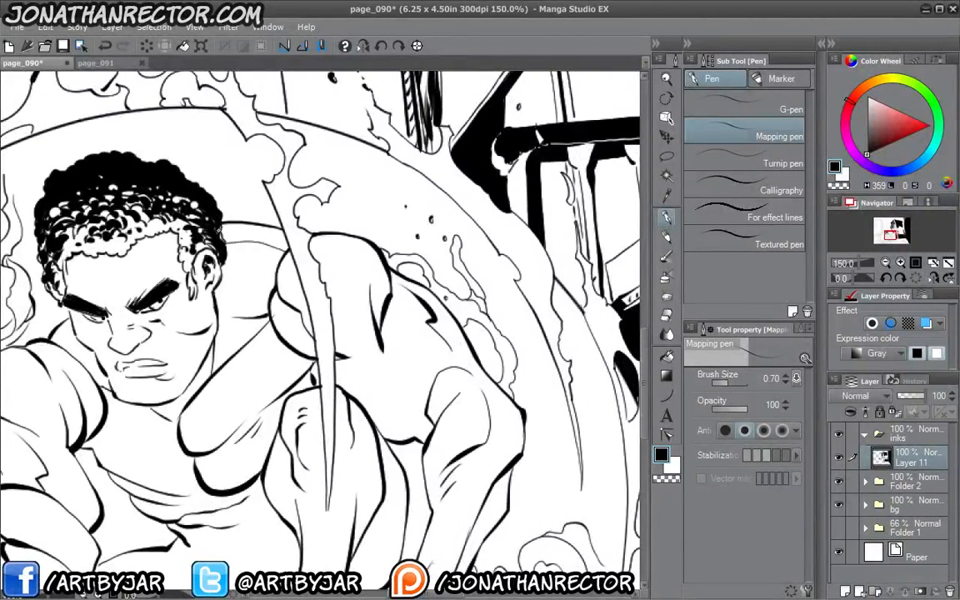
left_click_drag(223, 210, 176, 187)
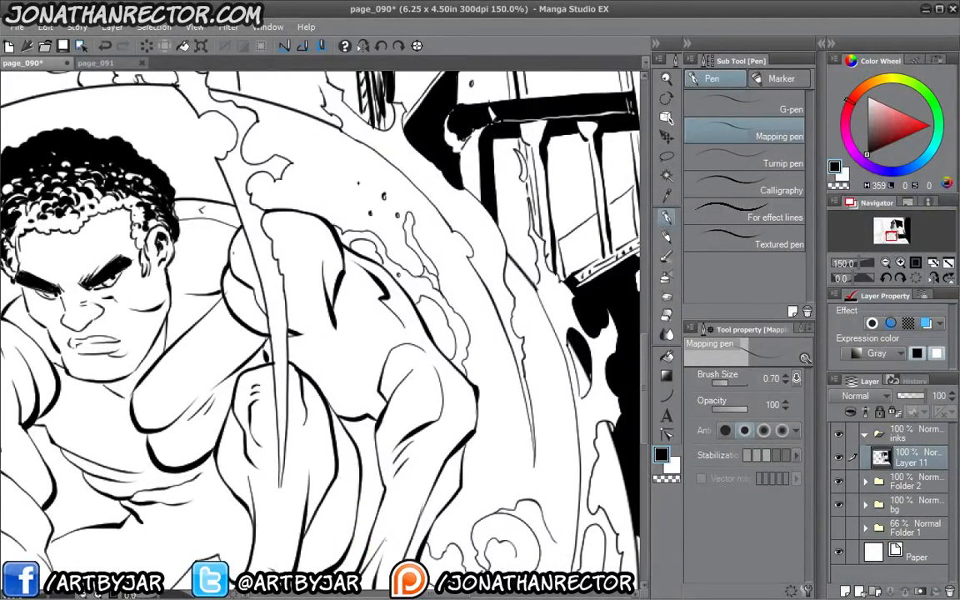
mouse_move(230, 256)
left_mouse_down()
mouse_move(249, 241)
mouse_move(313, 236)
mouse_move(338, 278)
mouse_move(298, 248)
mouse_move(328, 297)
left_mouse_up()
left_click_drag(310, 258, 317, 264)
left_click_drag(317, 257, 312, 264)
left_click_drag(295, 224, 302, 227)
left_click_drag(300, 222, 296, 228)
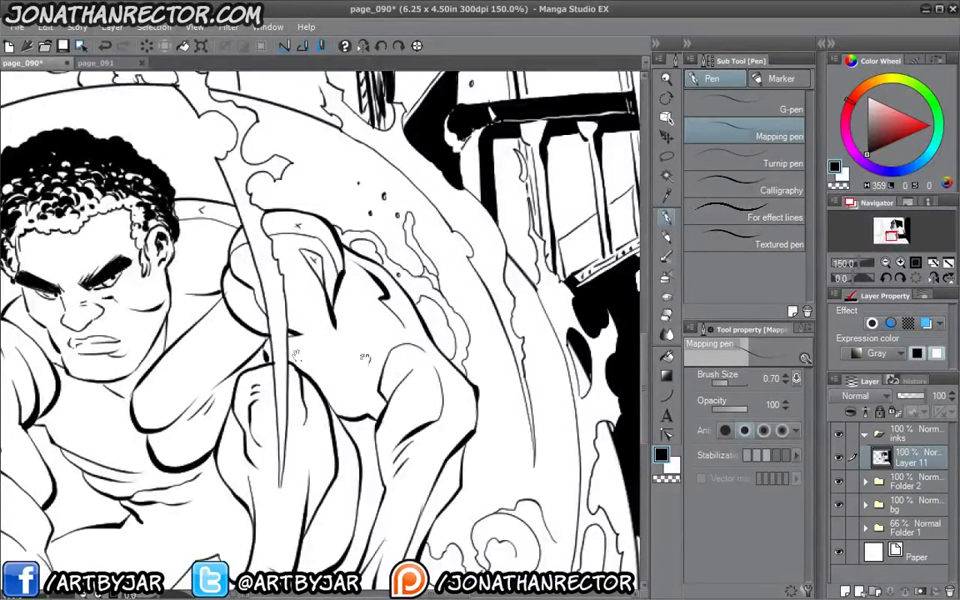
Review the balance of blacks between the crouching man, the energy dome and the storefront
left_click_drag(364, 358, 191, 503)
scroll(79, 392, "down", 2)
left_click_drag(166, 460, 343, 385)
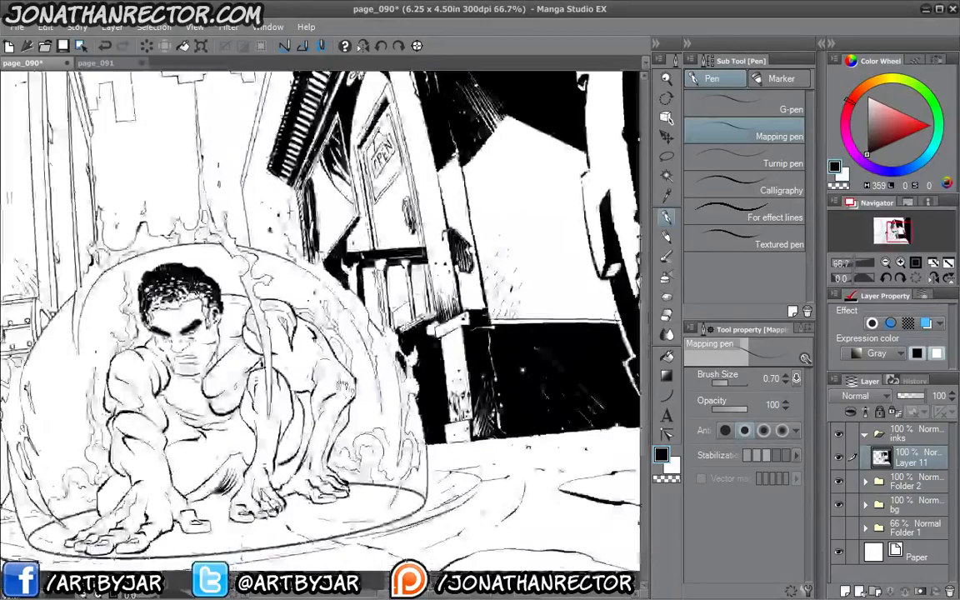
left_click_drag(293, 346, 254, 419)
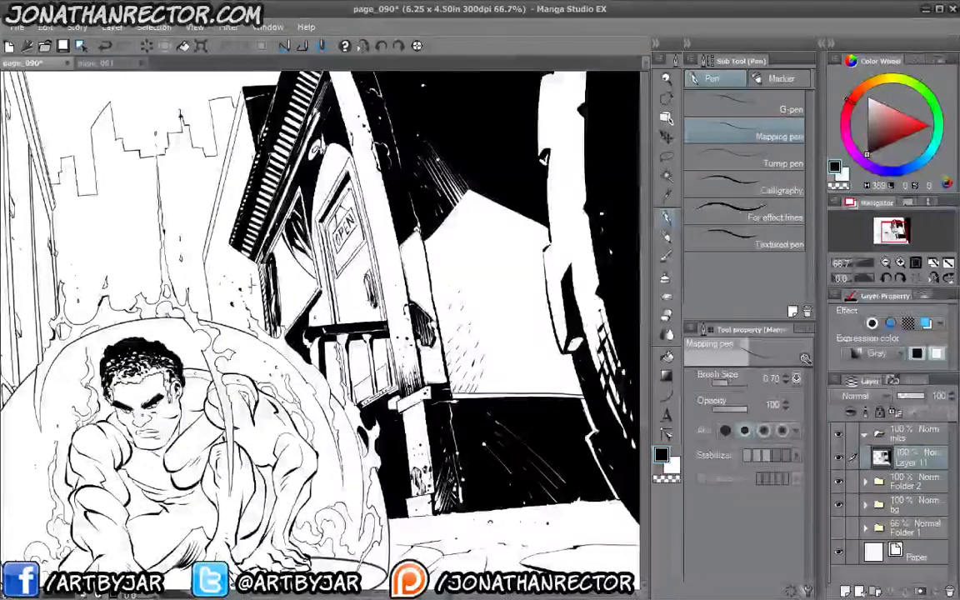
left_click_drag(309, 383, 391, 298)
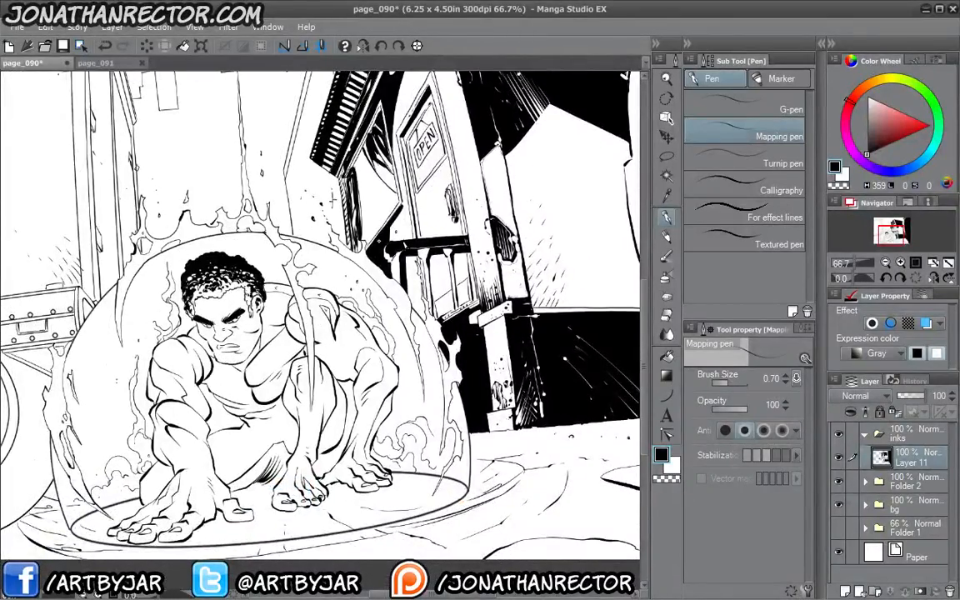
left_click_drag(344, 240, 290, 270)
left_click_drag(207, 297, 300, 258)
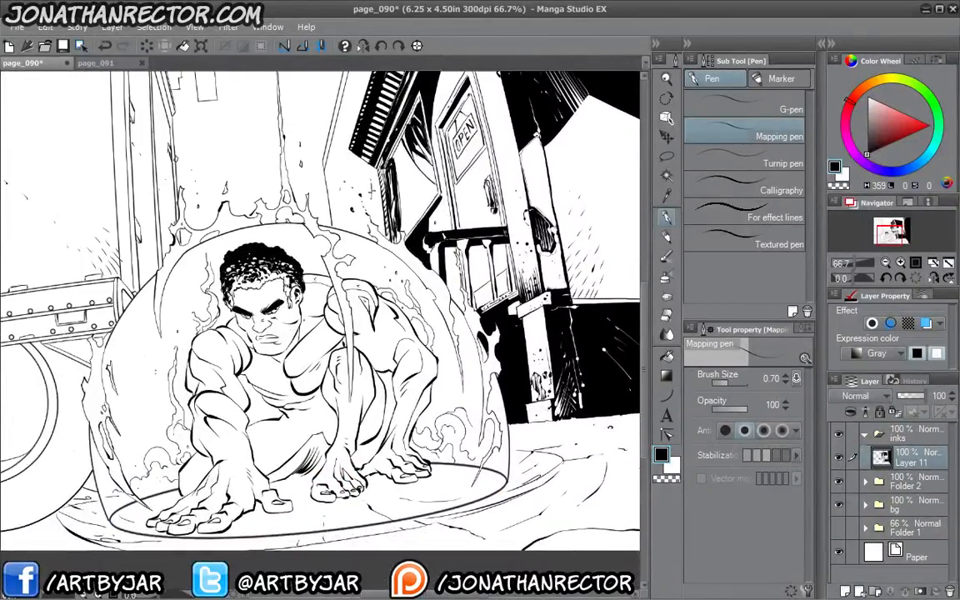
Thicken the contour of the man's back just behind the raised shoulder with solid black
key("ctrl+plus")
key("ctrl+plus")
left_click_drag(373, 225, 214, 249)
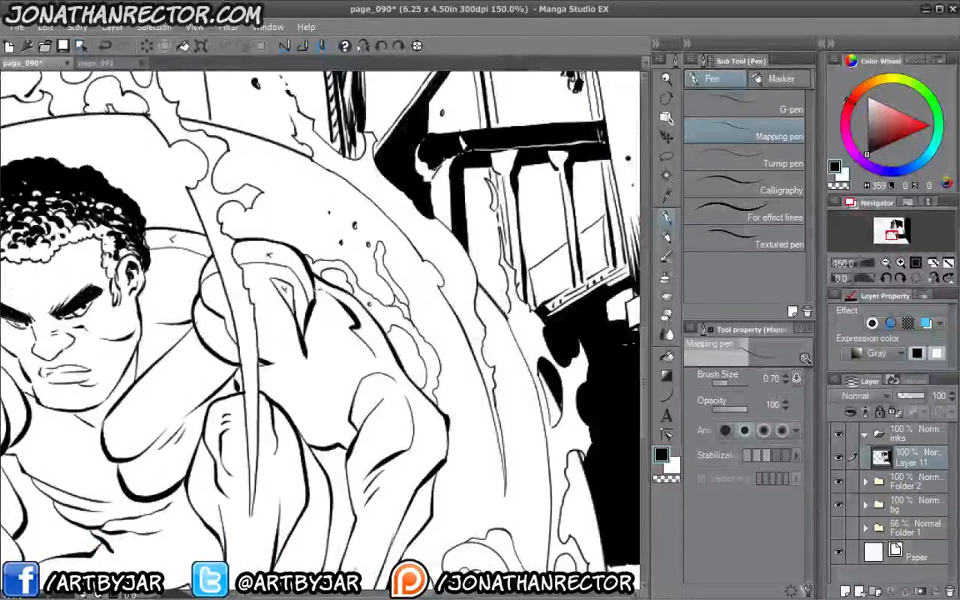
mouse_move(281, 259)
left_mouse_down()
mouse_move(339, 293)
mouse_move(318, 282)
mouse_move(331, 289)
left_mouse_up()
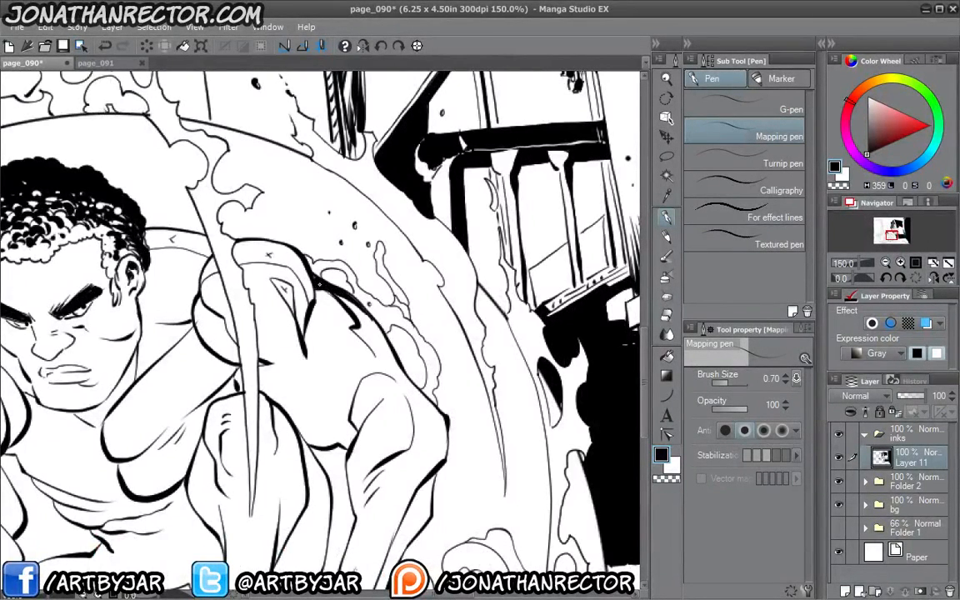
Ink the man's mouth with a black upper lip and a heavy shadow stroke under the lower lip
left_click_drag(348, 352, 321, 273)
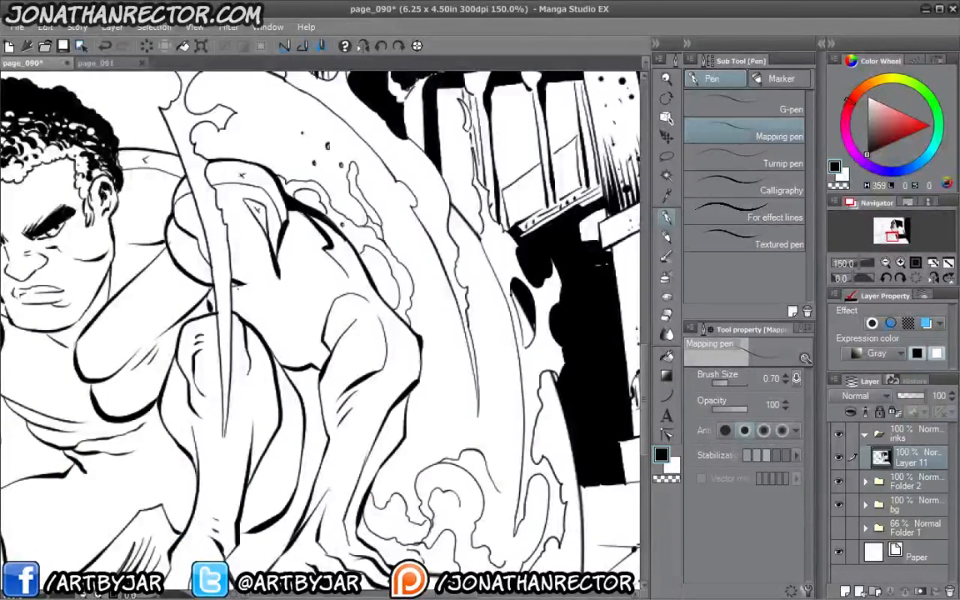
left_click_drag(209, 325, 276, 347)
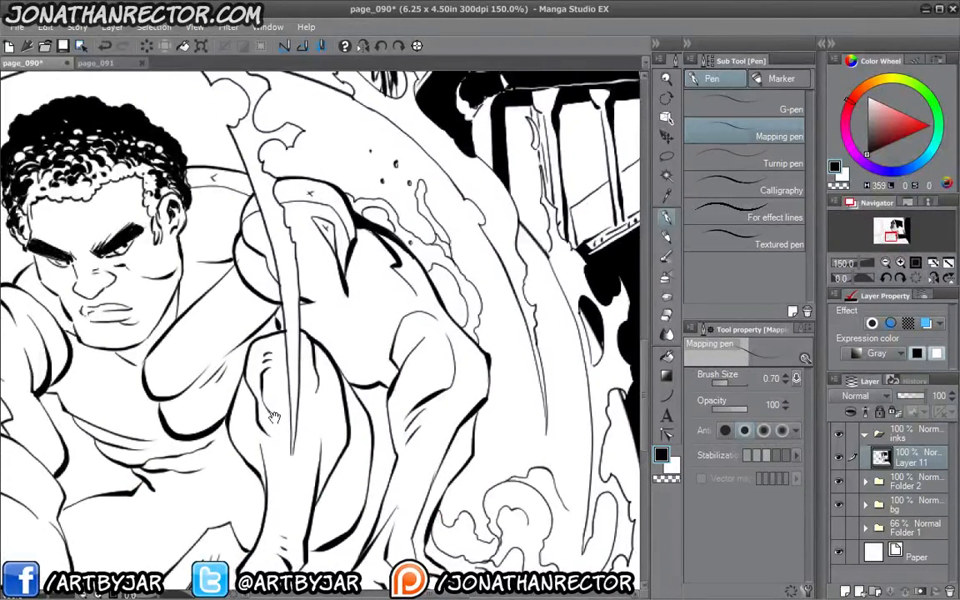
left_click_drag(267, 415, 294, 430)
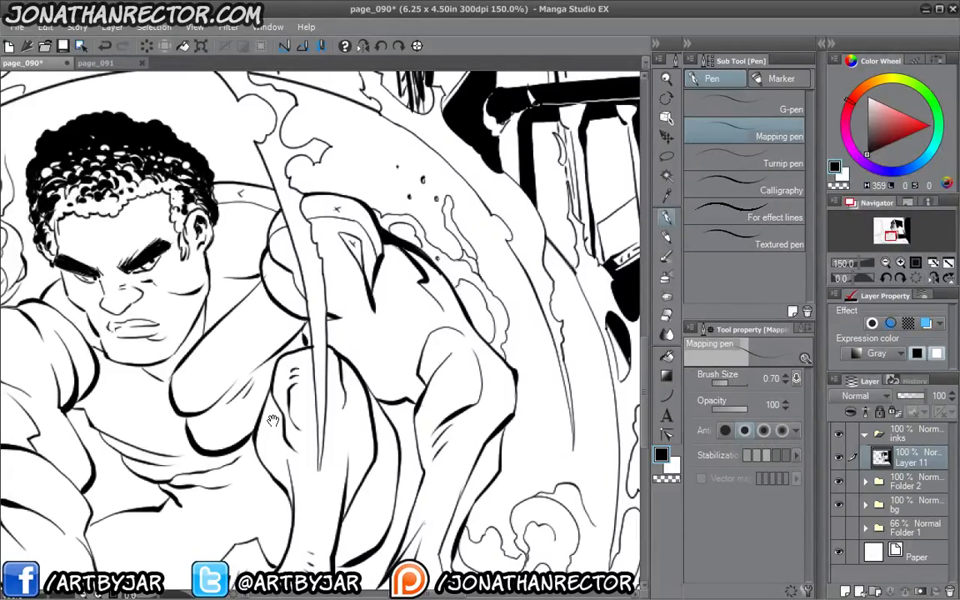
left_click_drag(233, 372, 358, 338)
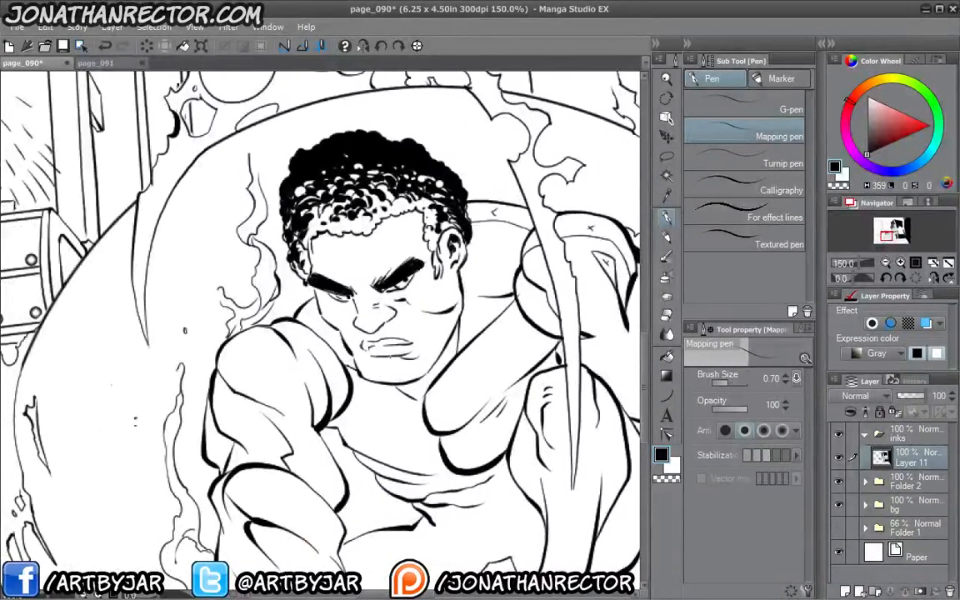
left_click_drag(372, 358, 412, 356)
left_click_drag(371, 349, 410, 348)
key("ctrl+z")
key("ctrl+z")
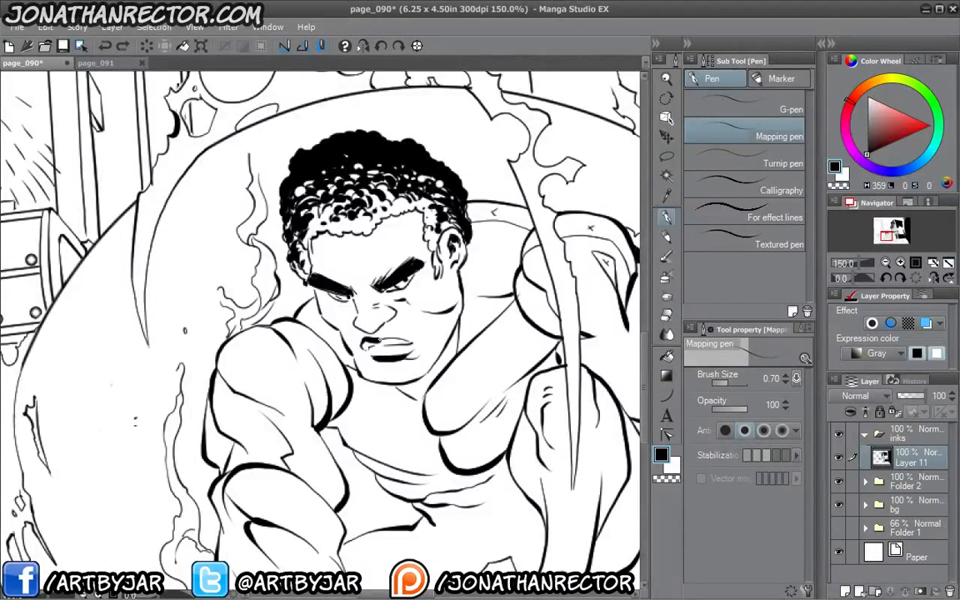
Ink heavy black shadows around both of the man's eyes and add shading to the nose
left_click_drag(341, 304, 371, 310)
left_click_drag(330, 283, 335, 314)
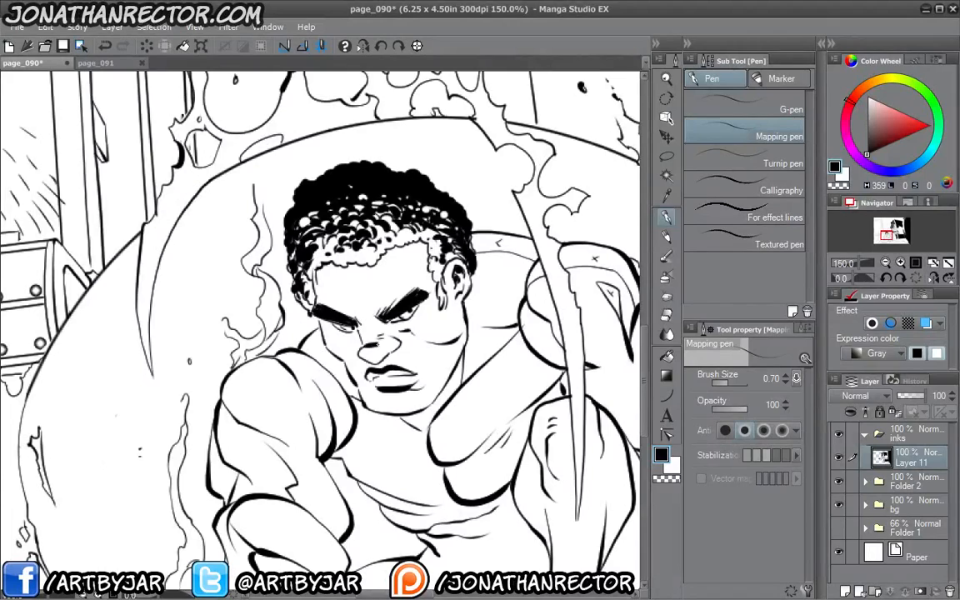
mouse_move(355, 327)
left_mouse_down()
mouse_move(362, 346)
mouse_move(337, 299)
left_mouse_up()
left_click_drag(310, 288, 321, 298)
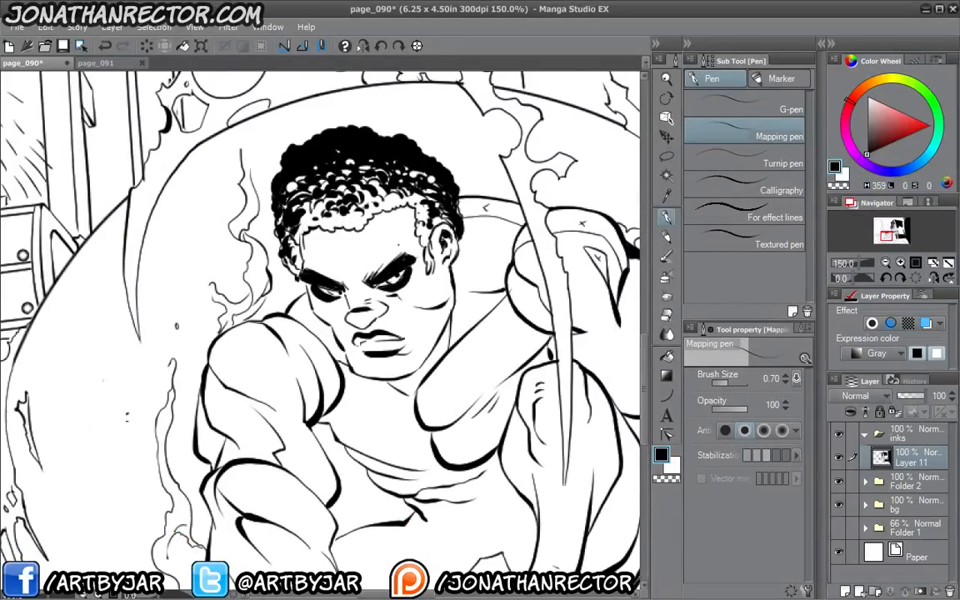
Add fine crease lines to the man's forehead above the eyebrow nearer the ear
scroll(364, 255, "down", 2)
scroll(275, 310, "up", 3)
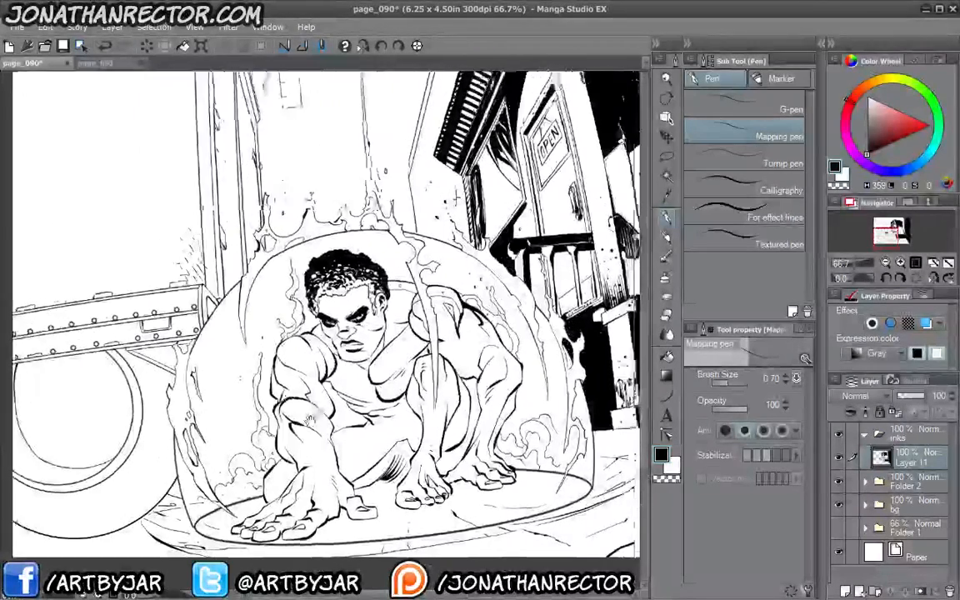
scroll(425, 224, "up", 1)
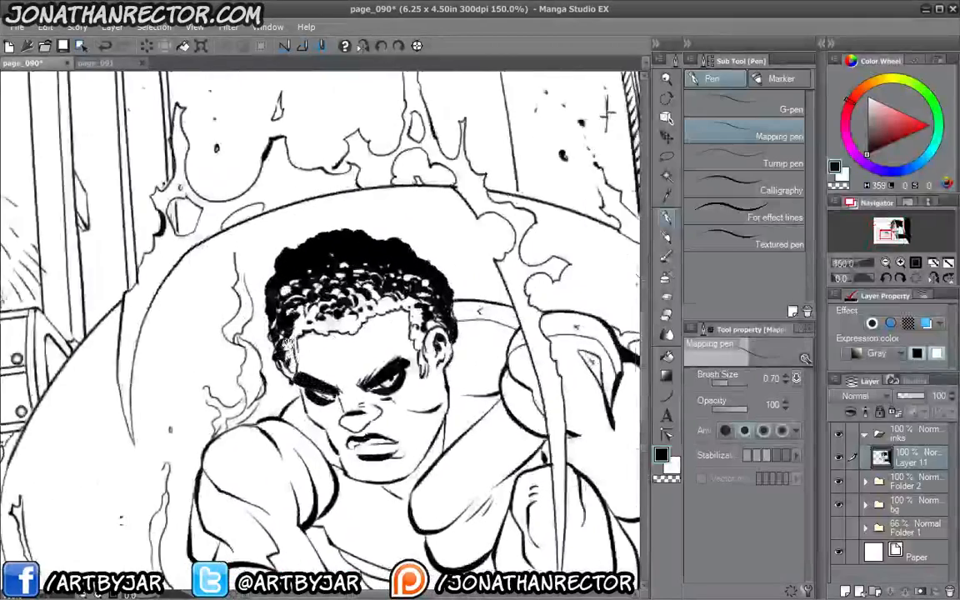
left_click_drag(304, 292, 313, 234)
left_click_drag(325, 373, 335, 368)
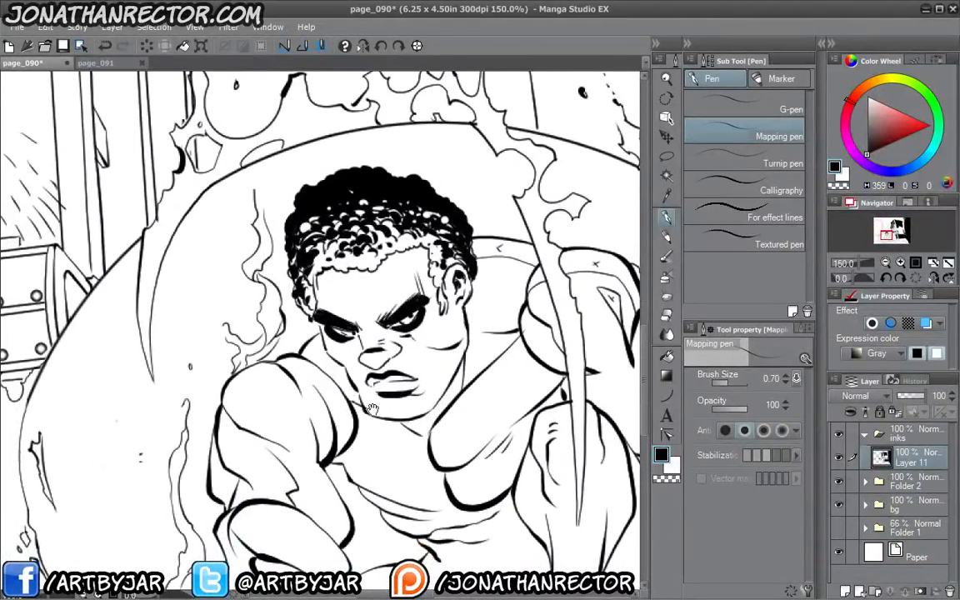
Outline shadow shapes on the side of the man's neck and his near shoulder, marking them for black
left_click_drag(342, 281, 377, 297)
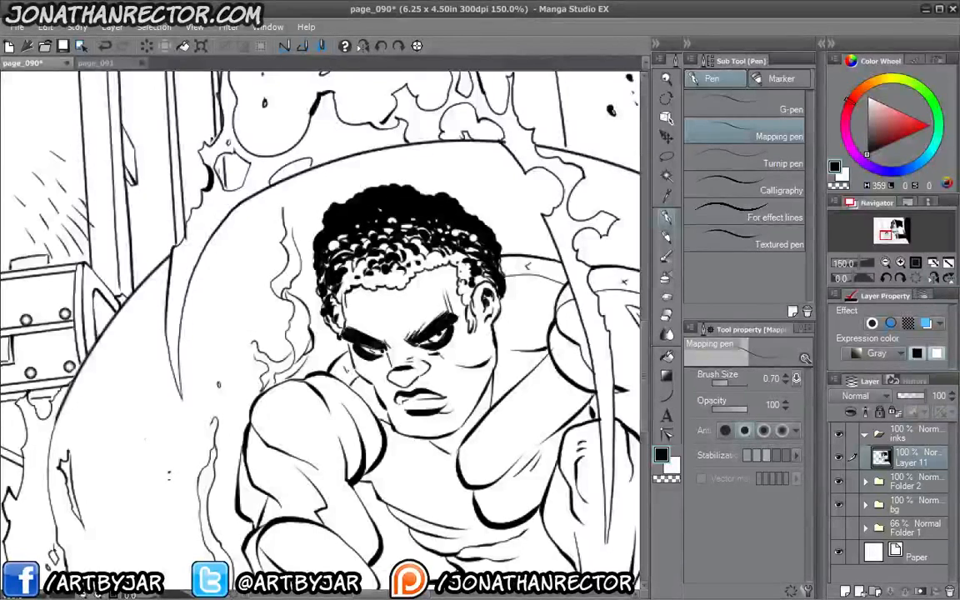
left_click_drag(243, 359, 335, 286)
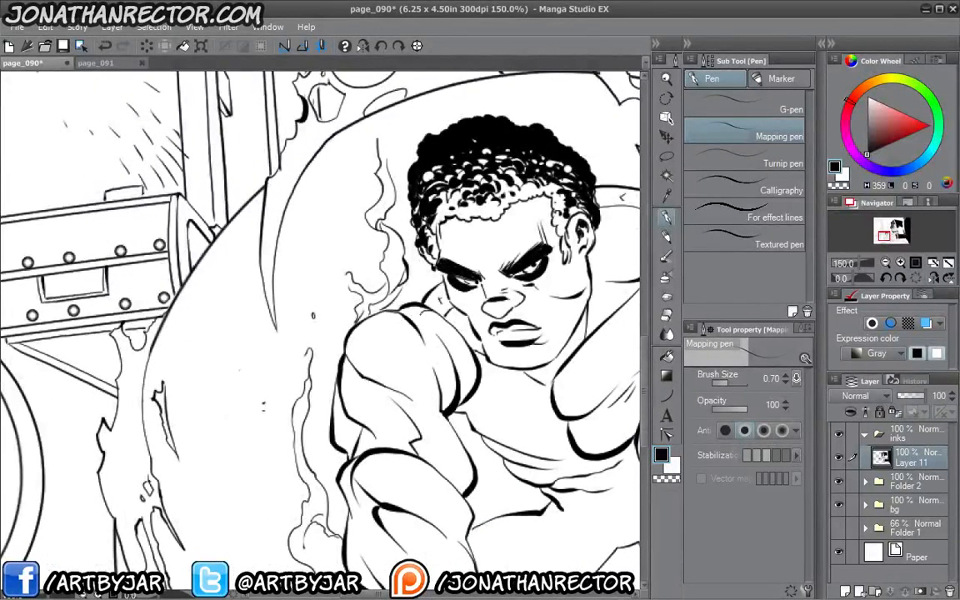
left_click_drag(364, 330, 389, 318)
left_click_drag(307, 341, 311, 292)
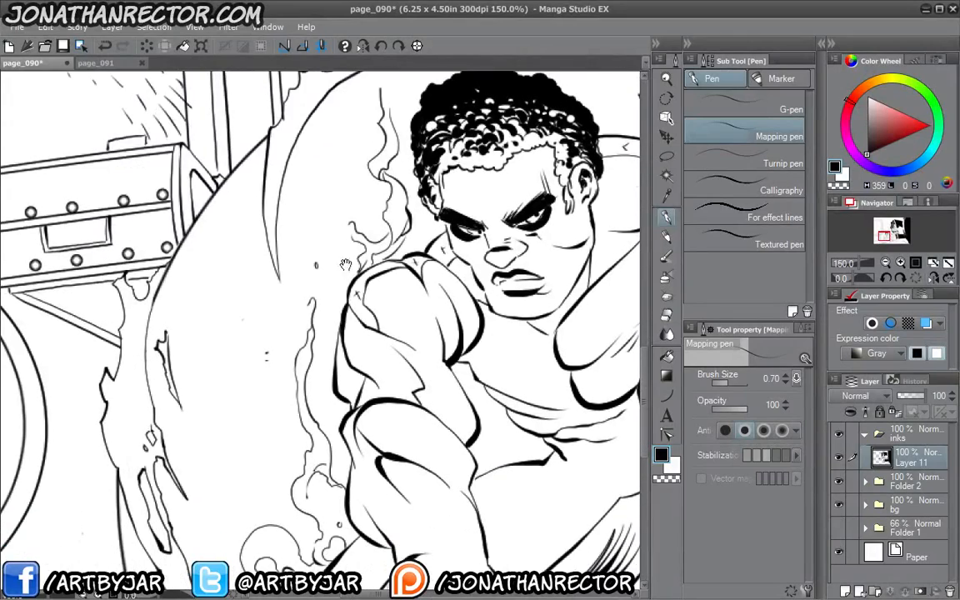
Outline shadow shapes on the man's near upper arm, collarbone and chest, marking each area for black
mouse_move(344, 357)
left_mouse_down()
mouse_move(346, 388)
mouse_move(362, 396)
left_mouse_up()
left_click_drag(327, 342, 265, 296)
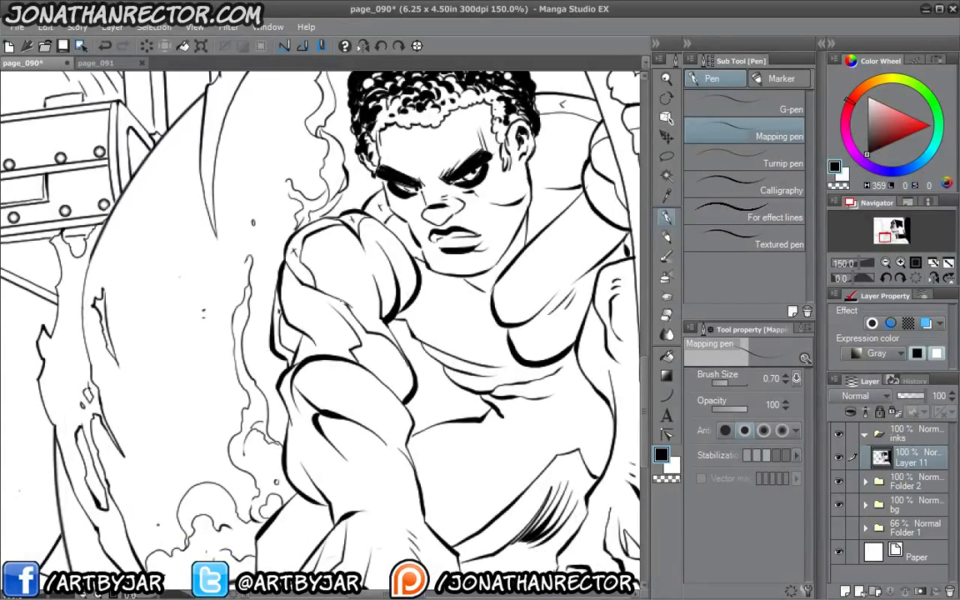
mouse_move(348, 298)
left_mouse_down()
mouse_move(385, 320)
mouse_move(249, 368)
left_mouse_up()
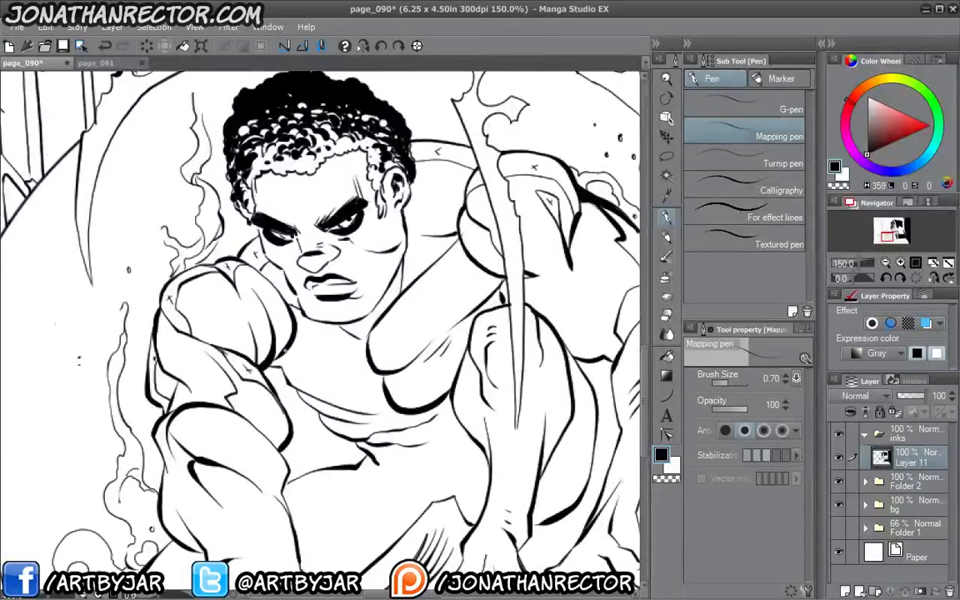
mouse_move(255, 319)
left_mouse_down()
mouse_move(289, 308)
mouse_move(372, 364)
left_mouse_up()
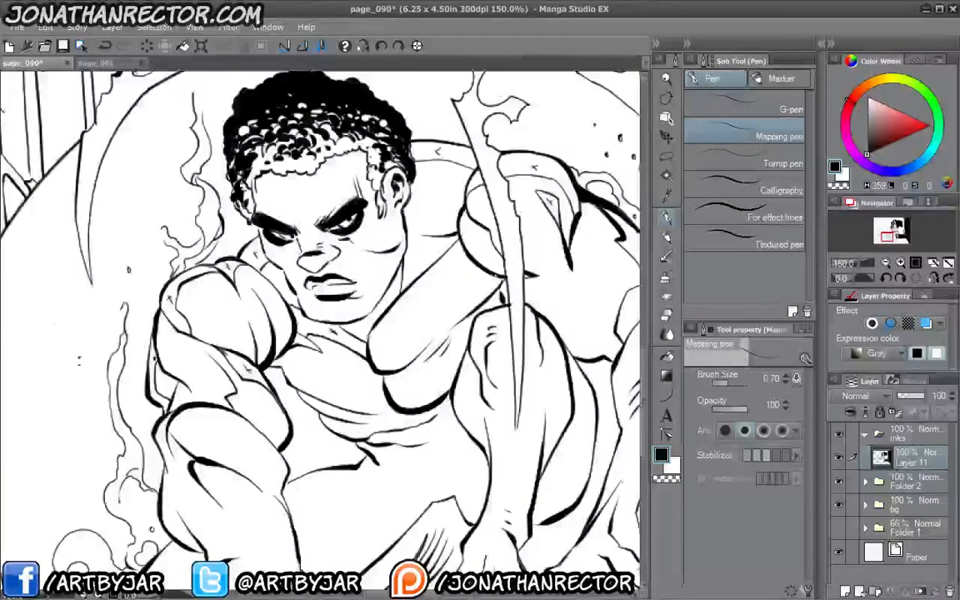
left_click_drag(460, 321, 488, 271)
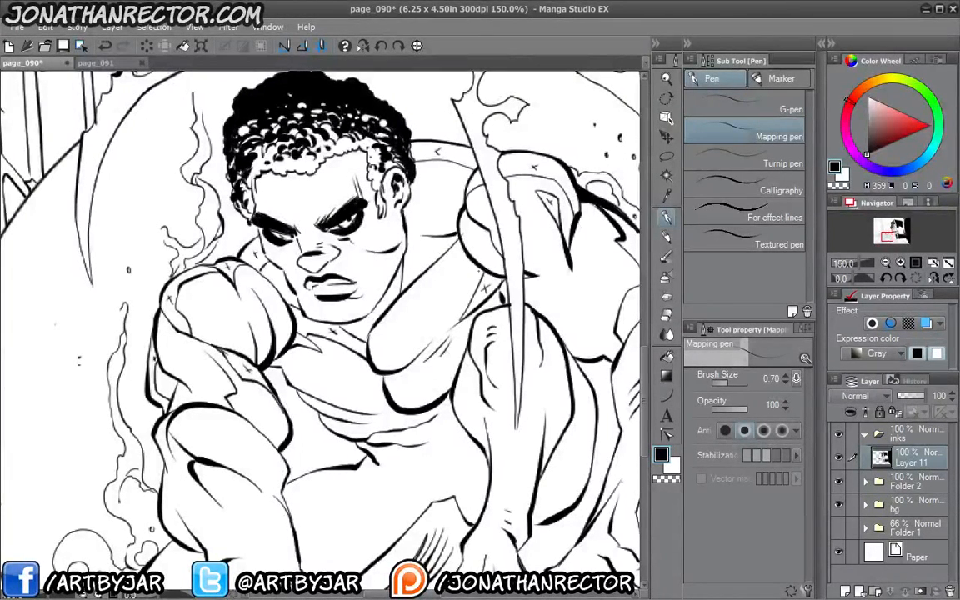
mouse_move(431, 237)
left_mouse_down()
mouse_move(363, 286)
mouse_move(338, 321)
left_mouse_up()
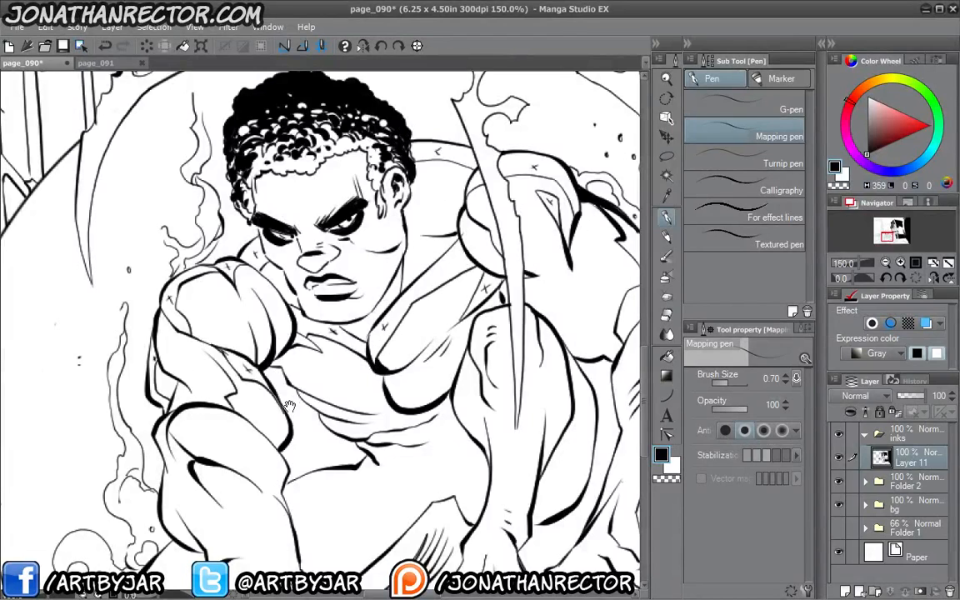
Add a small contour detail to the chest and outline a shadow shape on the leg behind the near hand, marking it for black
left_click_drag(288, 406, 279, 372)
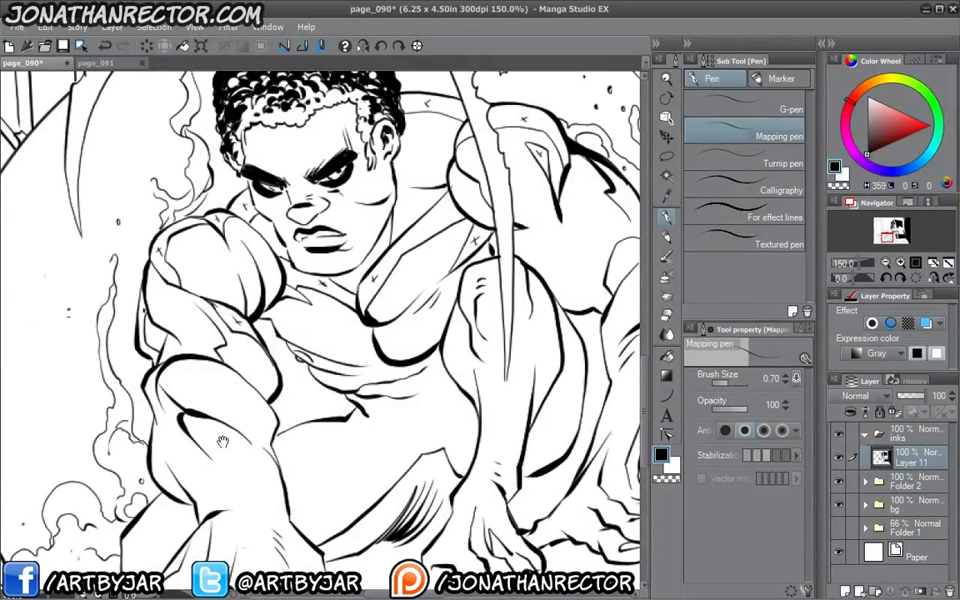
left_click_drag(223, 441, 226, 323)
left_click_drag(317, 284, 329, 330)
mouse_move(232, 456)
left_mouse_down()
mouse_move(243, 460)
mouse_move(293, 431)
left_mouse_up()
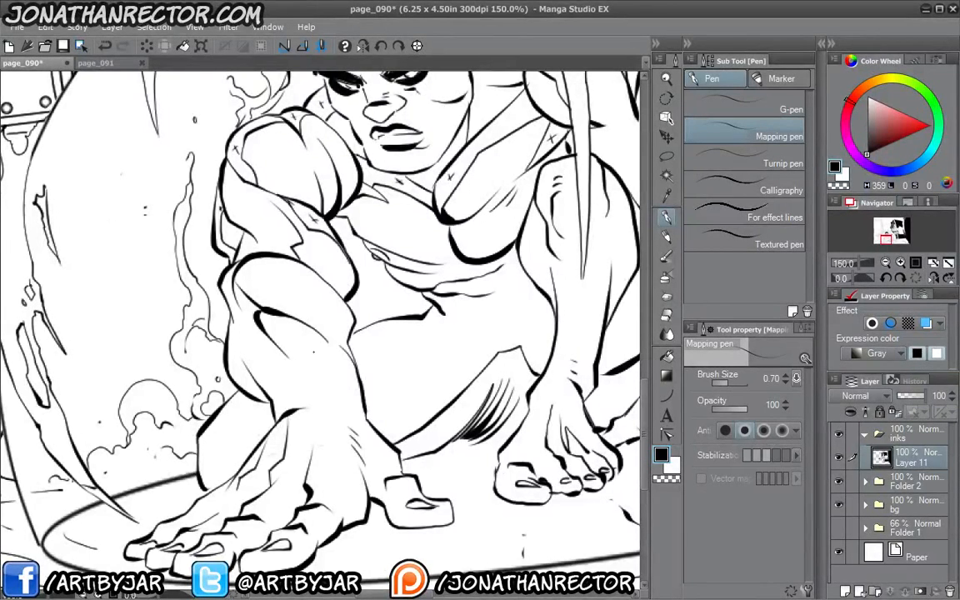
left_click_drag(217, 430, 364, 356)
left_click_drag(407, 327, 376, 343)
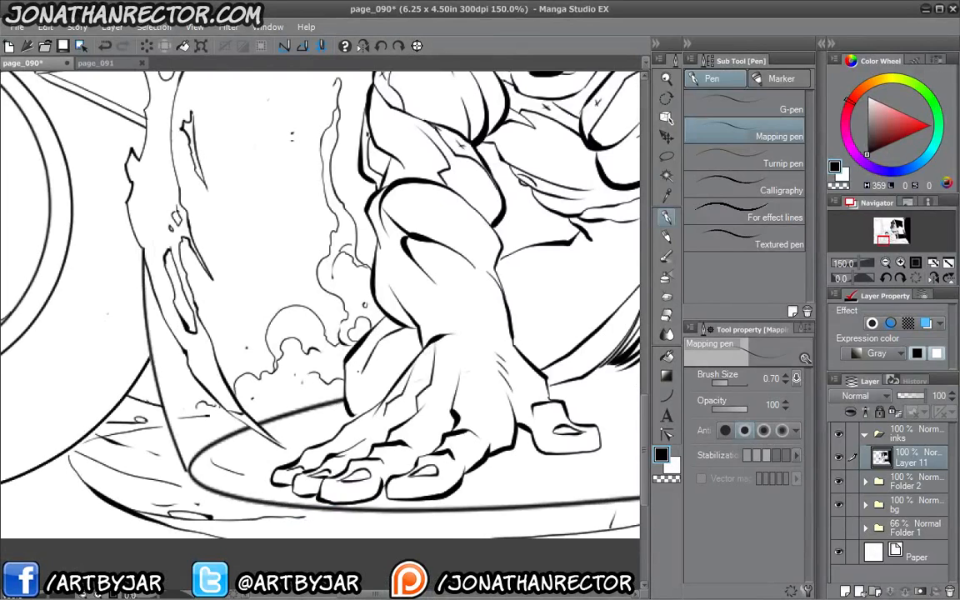
left_click_drag(346, 384, 361, 384)
left_click_drag(360, 357, 359, 368)
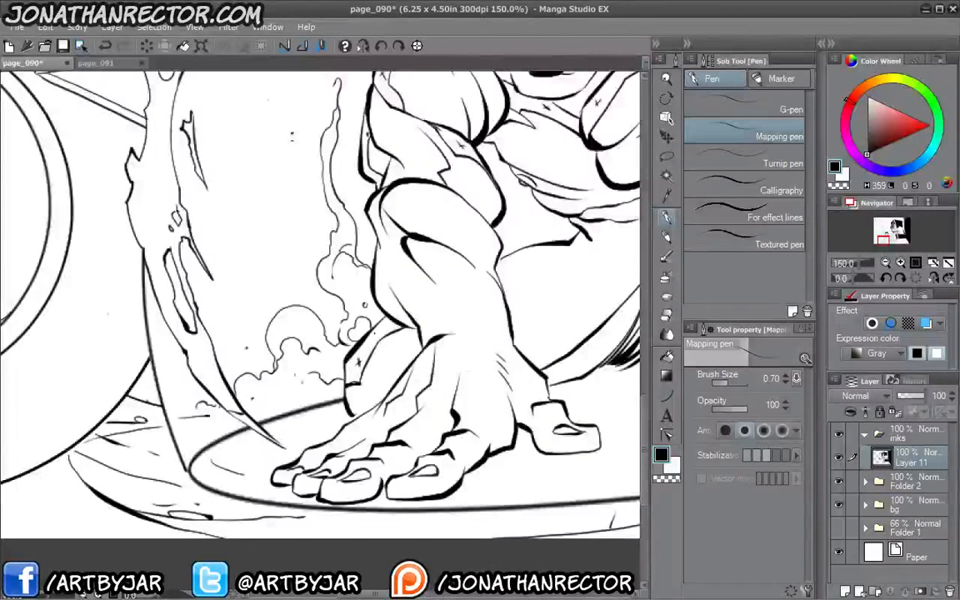
Try filling the area behind the crouching man, inside and above the dome, with solid black using a lasso selection
key("ctrl+minus")
key("ctrl+minus")
left_click_drag(467, 150, 345, 234)
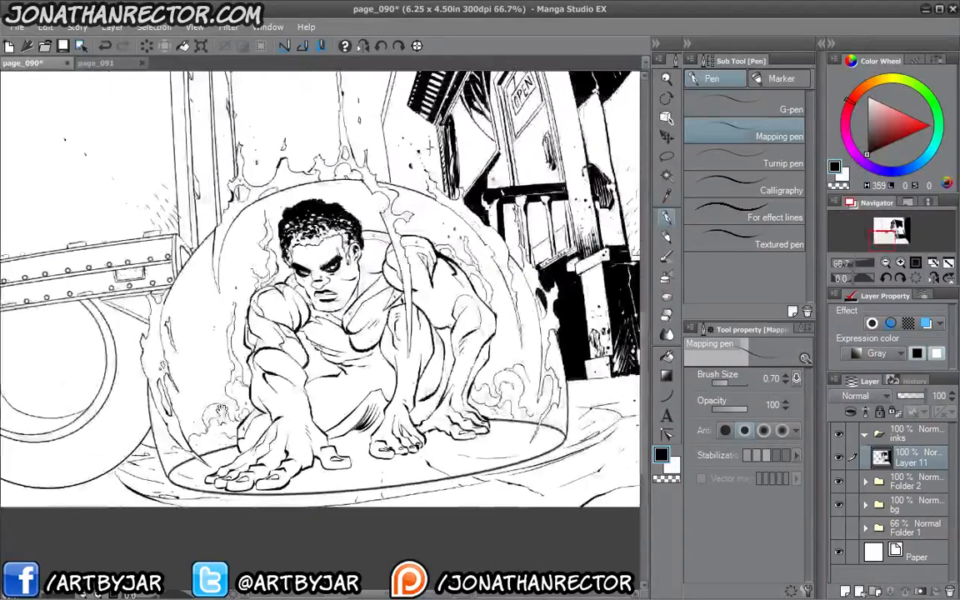
left_click_drag(432, 152, 444, 180)
key("ctrl+minus")
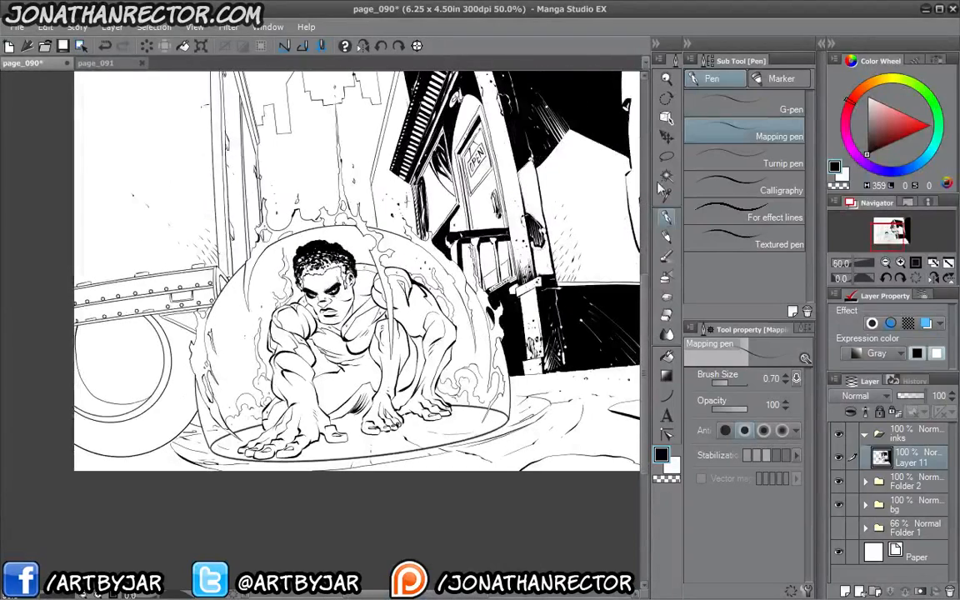
left_click(666, 156)
left_click_drag(202, 351, 211, 382)
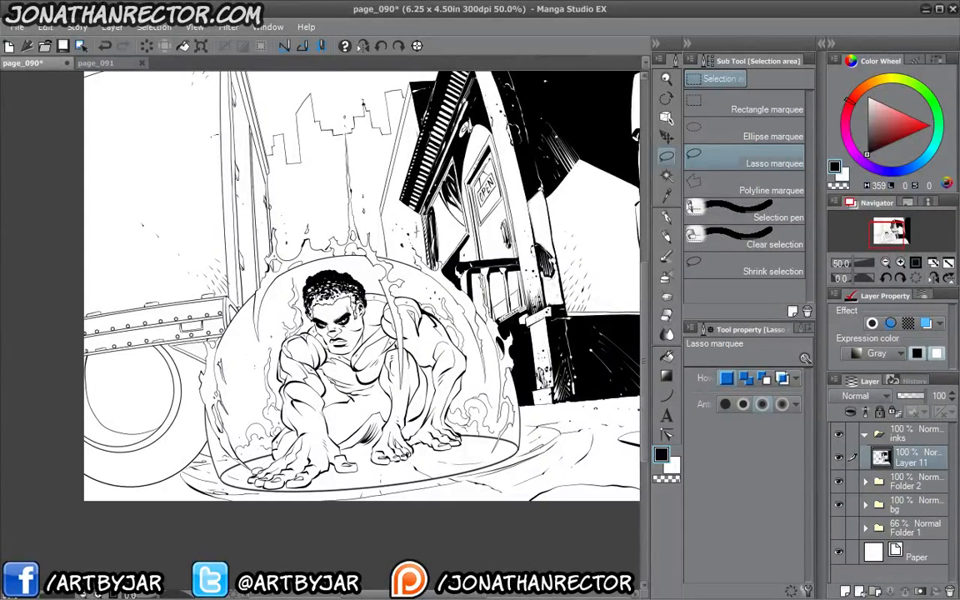
left_click_drag(253, 468, 255, 467)
mouse_move(238, 400)
left_mouse_down()
mouse_move(236, 391)
mouse_move(240, 408)
left_mouse_up()
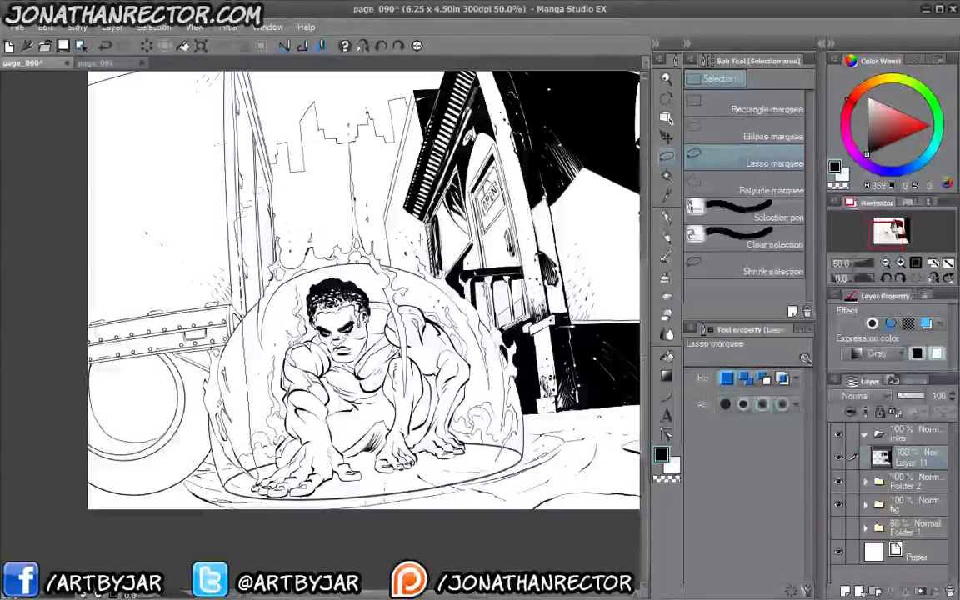
mouse_move(240, 224)
left_mouse_down()
mouse_move(381, 125)
mouse_move(493, 387)
mouse_move(417, 303)
mouse_move(369, 301)
mouse_move(288, 253)
mouse_move(280, 304)
mouse_move(255, 350)
mouse_move(244, 425)
left_mouse_up()
left_click(371, 457)
left_click(237, 455)
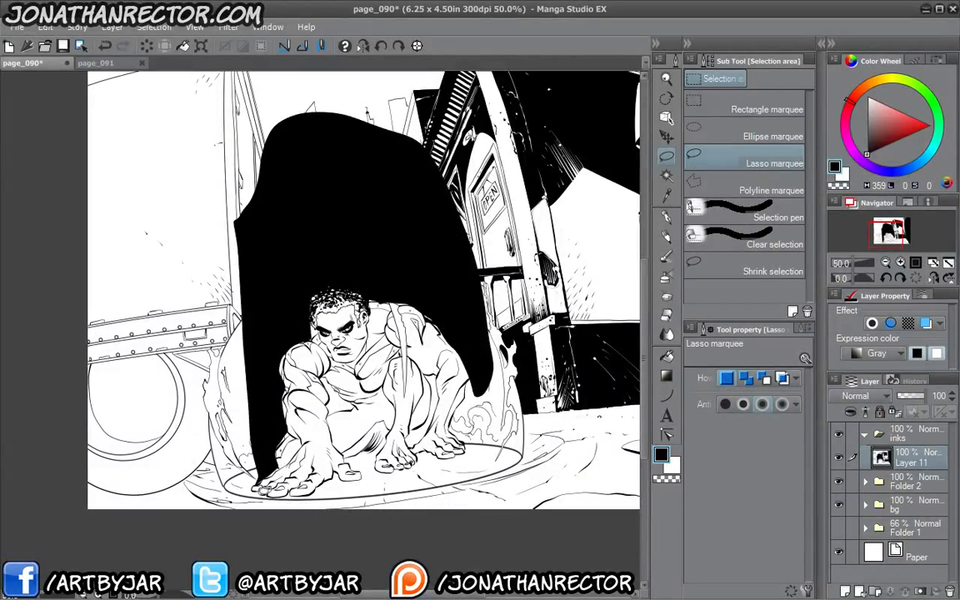
Undo the black test fill behind the man
scroll(240, 438, "up", 1)
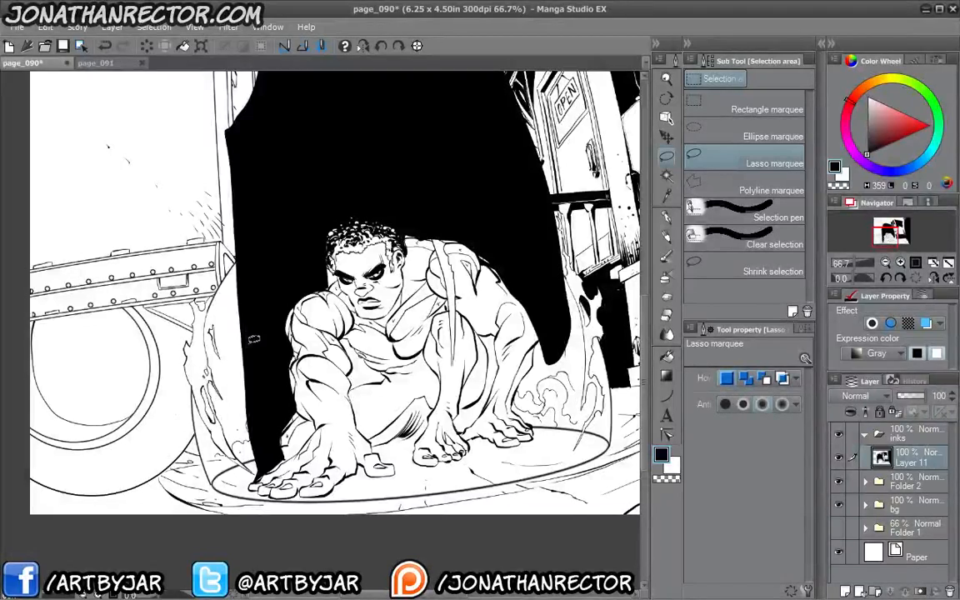
key("ctrl+z")
key("ctrl+z")
key("ctrl+z")
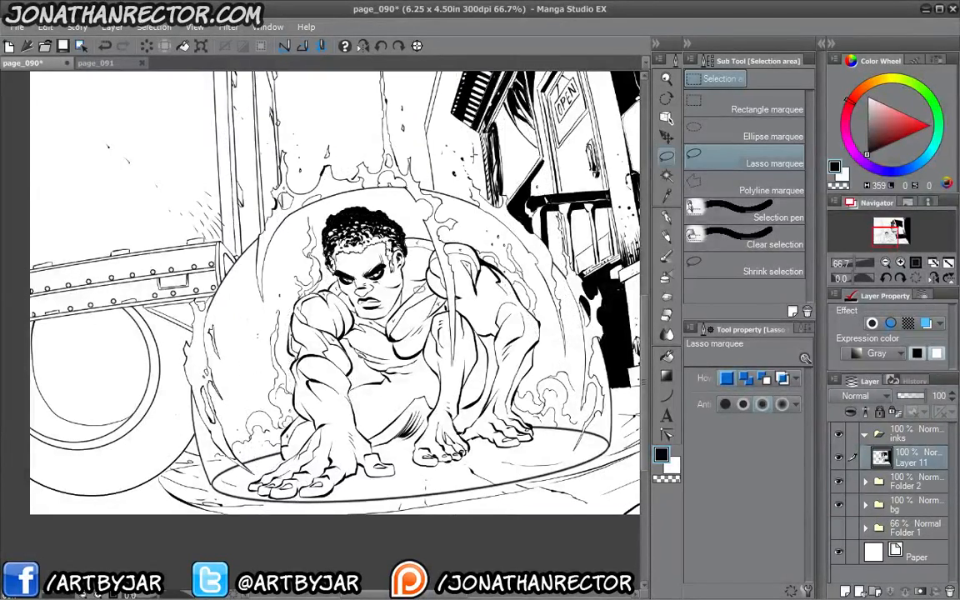
Ink heavy black shadows around the knuckles and nails of the near hand's larger fingers with the Mapping pen
key("p")
scroll(231, 366, "up", 4)
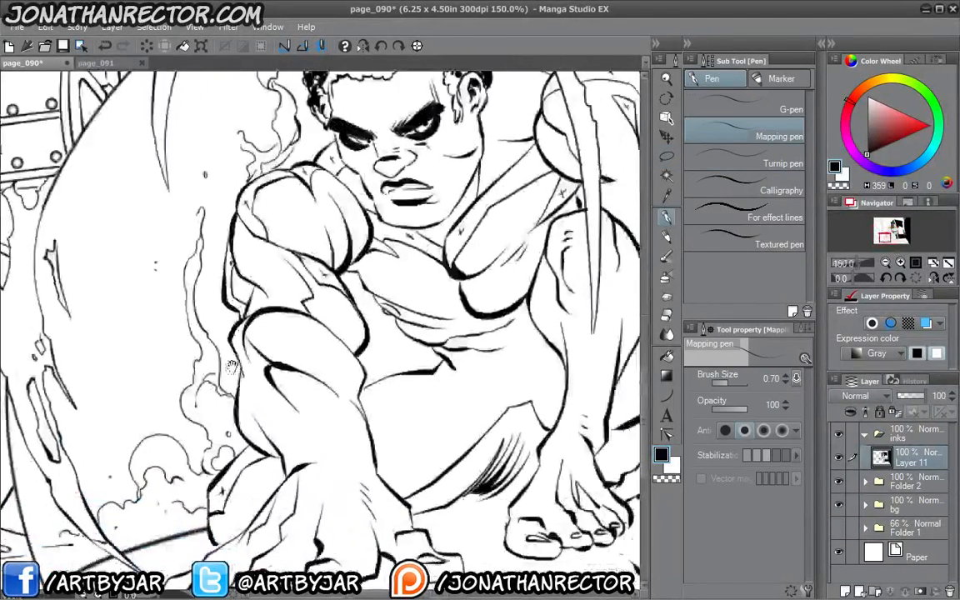
left_click_drag(232, 366, 205, 309)
left_click_drag(172, 430, 231, 391)
left_click_drag(329, 487, 389, 450)
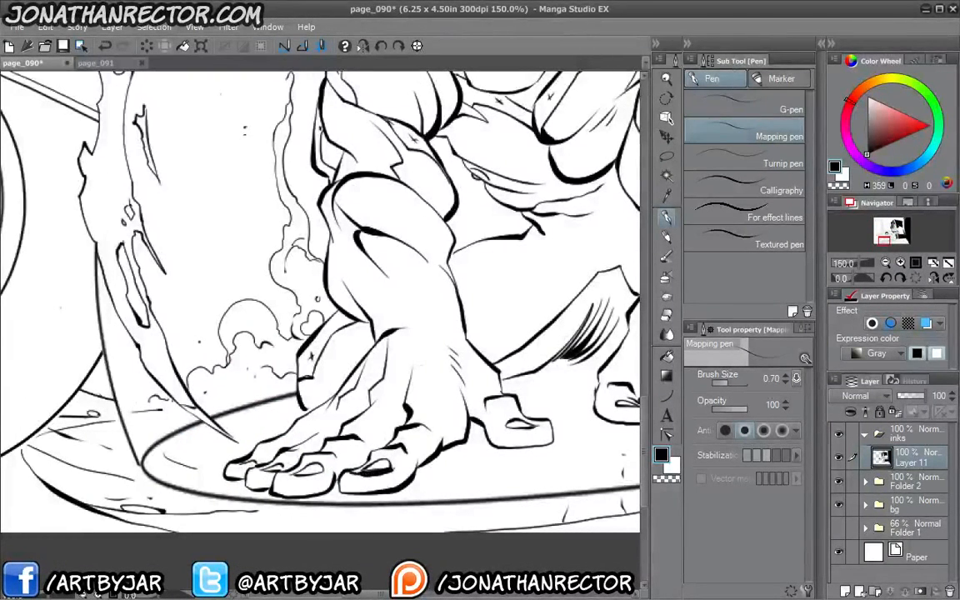
mouse_move(373, 459)
left_mouse_down()
mouse_move(359, 470)
mouse_move(400, 449)
mouse_move(405, 430)
mouse_move(385, 436)
mouse_move(387, 374)
left_mouse_up()
mouse_move(254, 491)
left_mouse_down()
mouse_move(291, 473)
mouse_move(293, 488)
mouse_move(283, 463)
mouse_move(307, 458)
left_mouse_up()
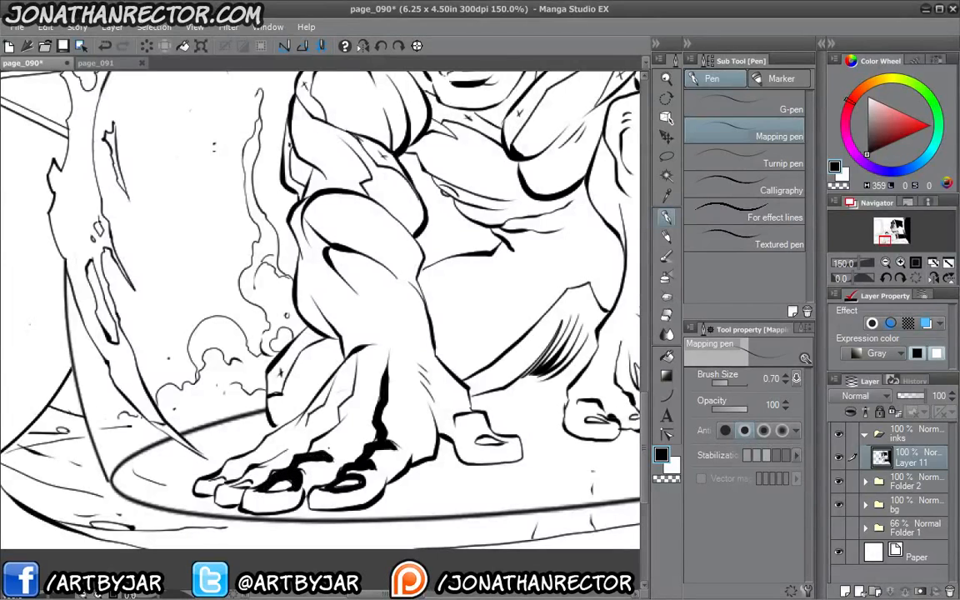
Ink black shadows along the tendons on the back of the near hand and around the remaining fingers
left_click_drag(284, 403, 327, 350)
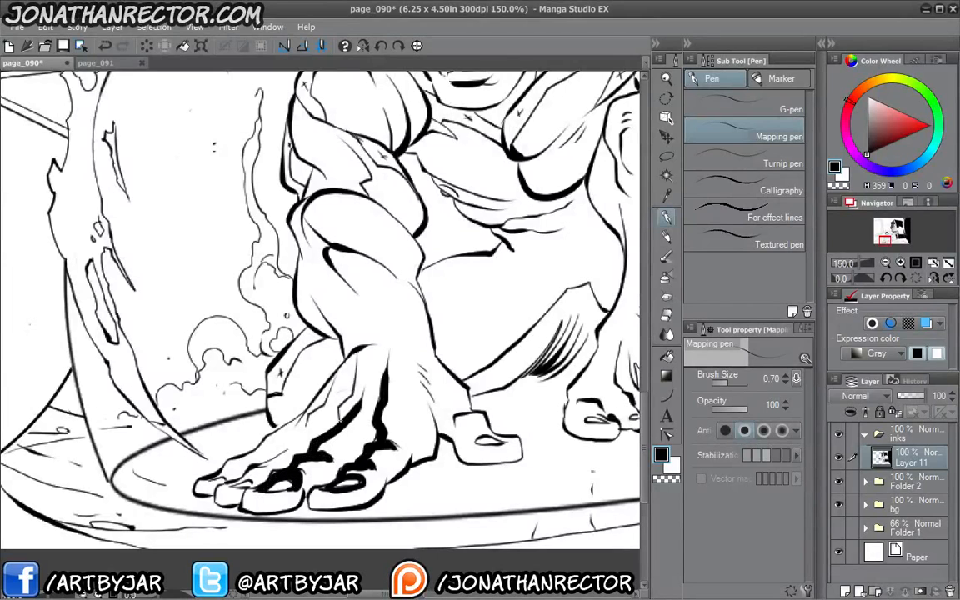
left_click_drag(338, 422, 360, 362)
left_click_drag(360, 361, 407, 329)
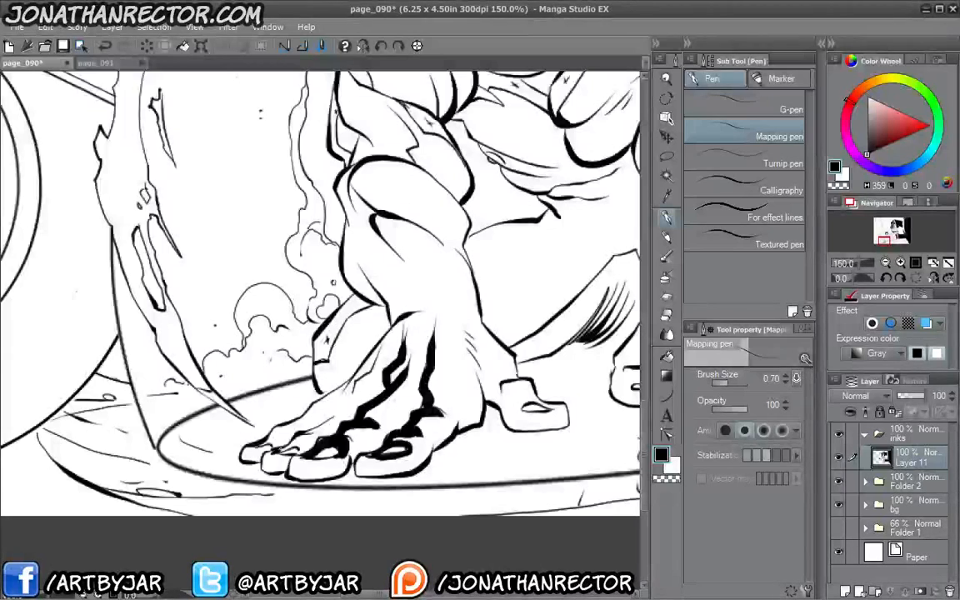
left_click_drag(281, 451, 303, 439)
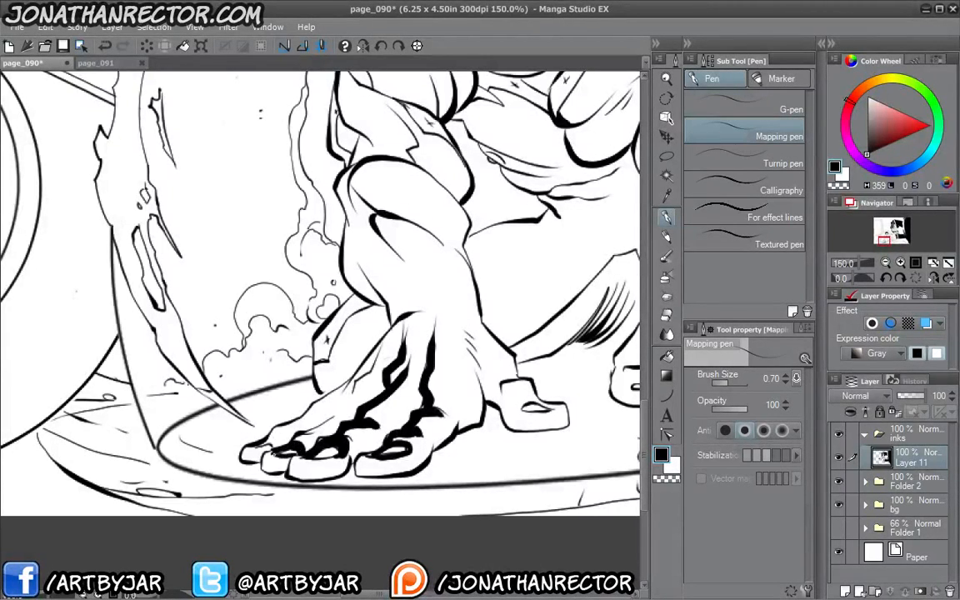
left_click_drag(270, 400, 339, 344)
left_click_drag(257, 446, 283, 437)
left_click_drag(254, 388, 333, 320)
left_click_drag(347, 394, 386, 338)
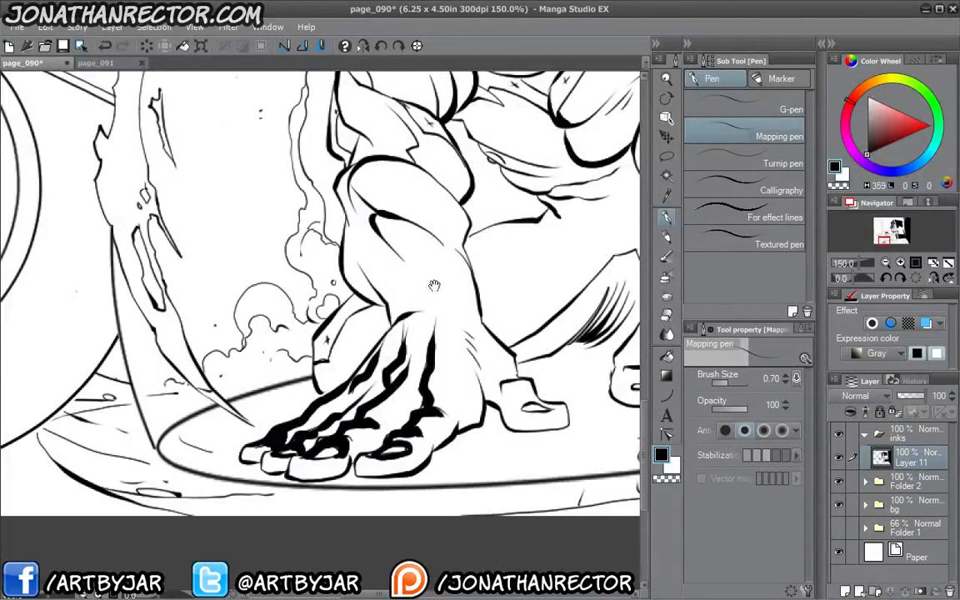
Ink black shadows across the thumb of the near hand and around its nail
left_click_drag(434, 285, 309, 299)
mouse_move(424, 420)
left_mouse_down()
mouse_move(422, 419)
mouse_move(375, 401)
left_mouse_up()
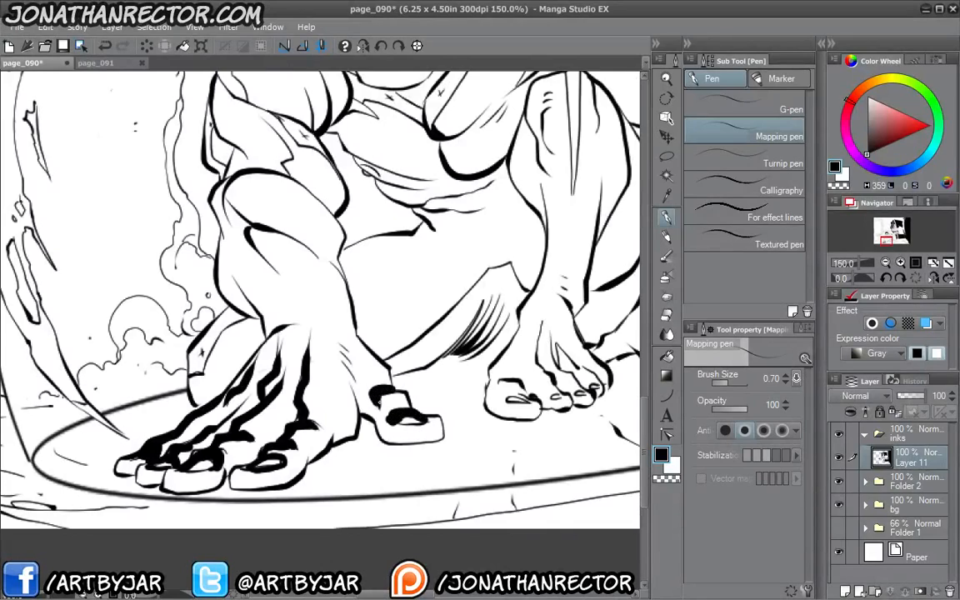
scroll(369, 353, "down", 2)
left_click_drag(249, 298, 219, 353)
scroll(266, 400, "up", 1)
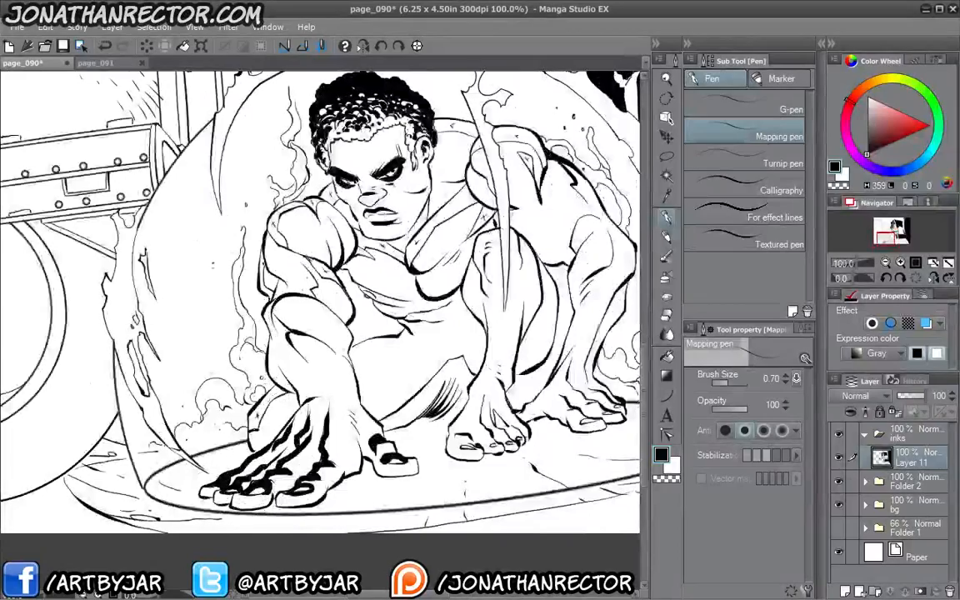
left_click_drag(415, 404, 349, 395)
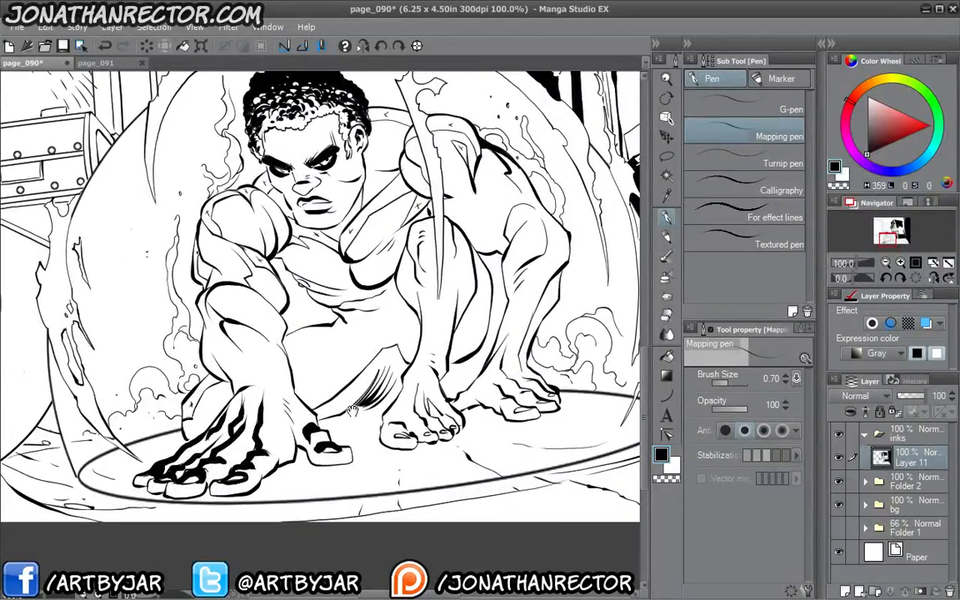
Ink black shadows around the knuckles and fingers of the man's far hand
scroll(179, 342, "down", 2)
left_click_drag(184, 353, 256, 450)
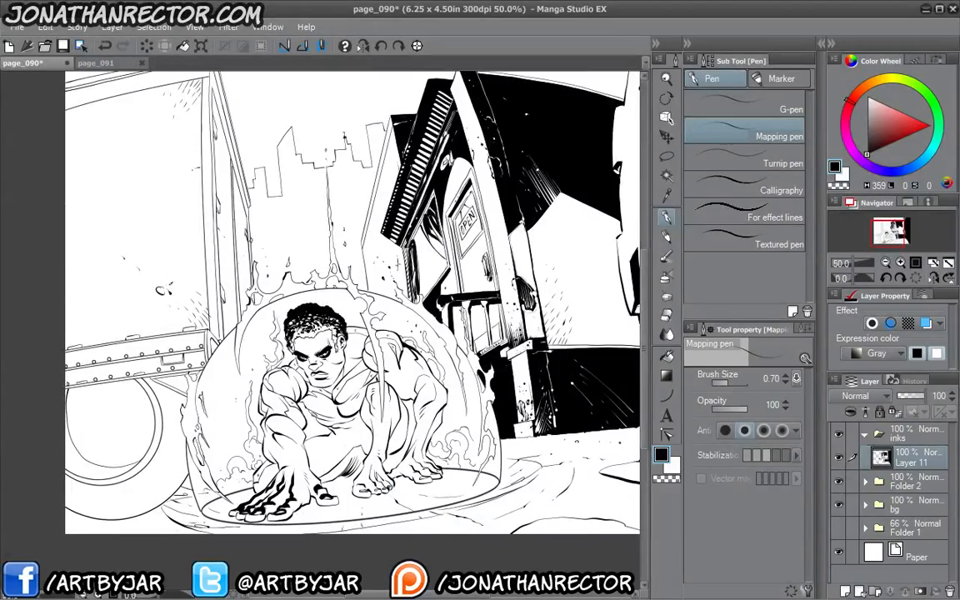
scroll(392, 408, "up", 2)
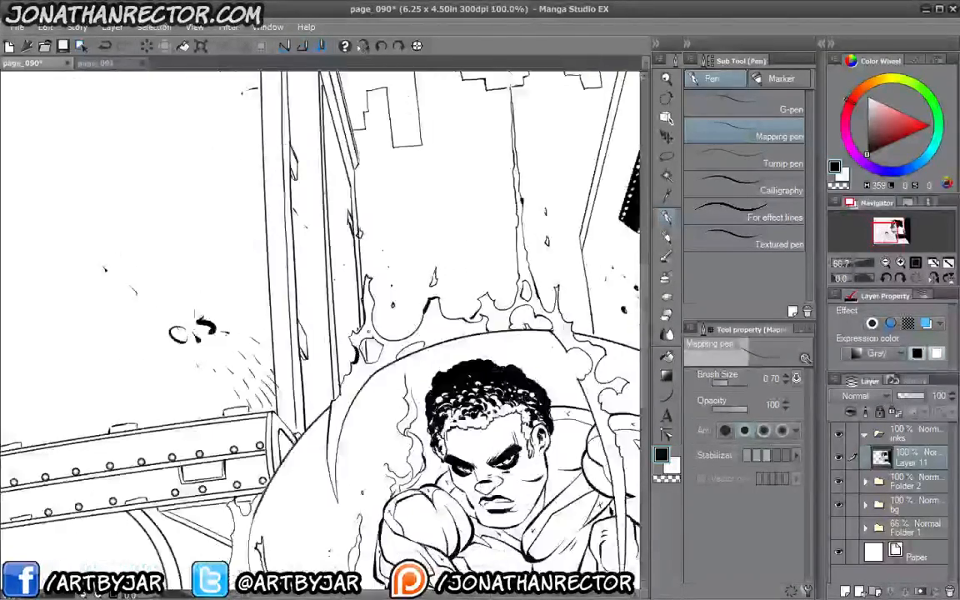
key("ctrl+plus")
left_click_drag(471, 350, 343, 290)
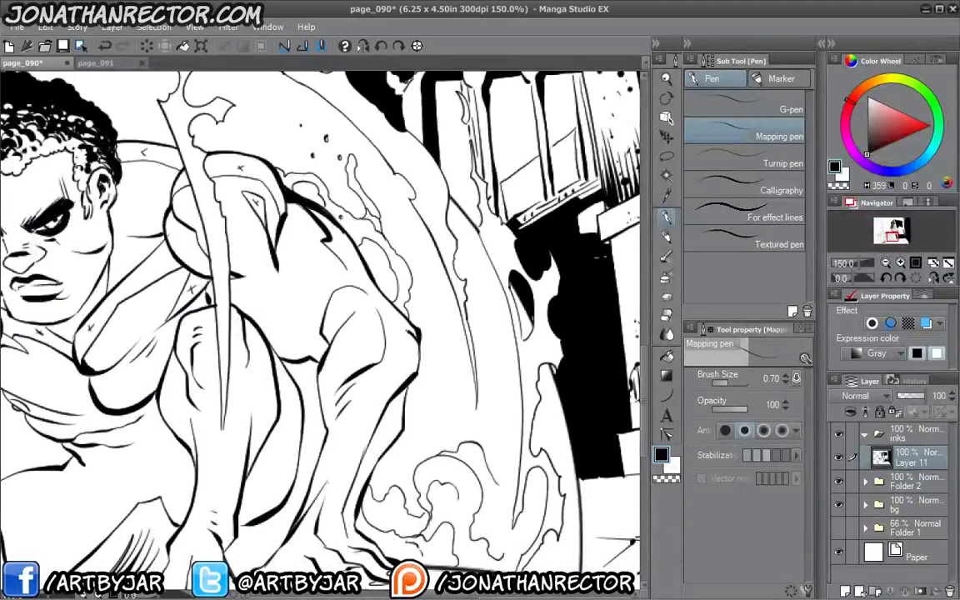
left_click_drag(388, 318, 363, 265)
left_click_drag(325, 425, 360, 324)
left_click_drag(366, 404, 382, 369)
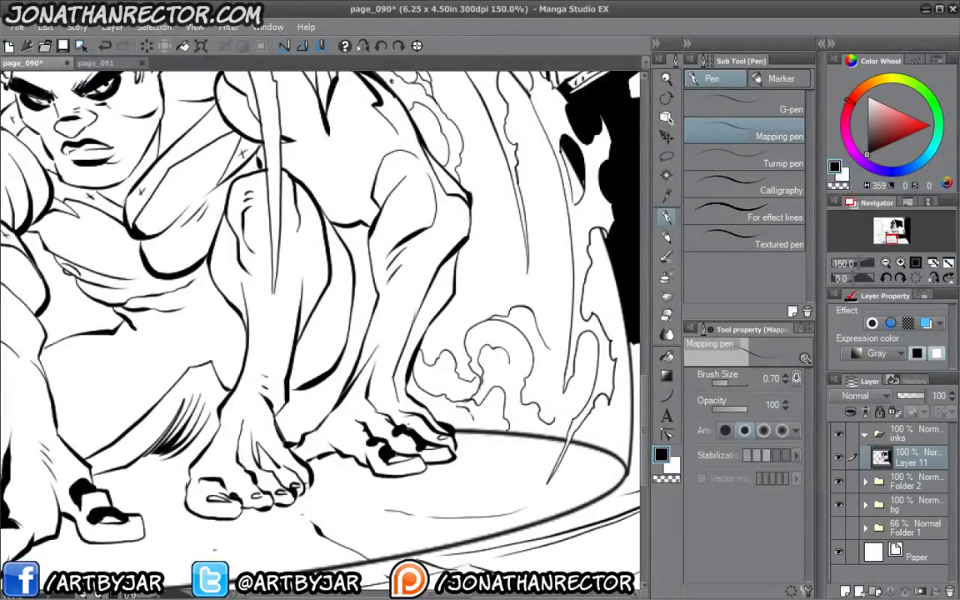
Ink tapered black shadows between the tendons of the far hand, running up the wrist into the forearm
left_click_drag(398, 432, 384, 419)
mouse_move(384, 354)
left_mouse_down()
mouse_move(369, 405)
mouse_move(385, 418)
left_mouse_up()
left_click_drag(414, 334, 385, 375)
left_click_drag(420, 310, 391, 417)
left_click_drag(396, 418, 433, 289)
Ink shadow shapes on both sides of the raised kneecap and outline a shadow area along the leg behind it, marking it for black
left_click_drag(150, 476, 296, 499)
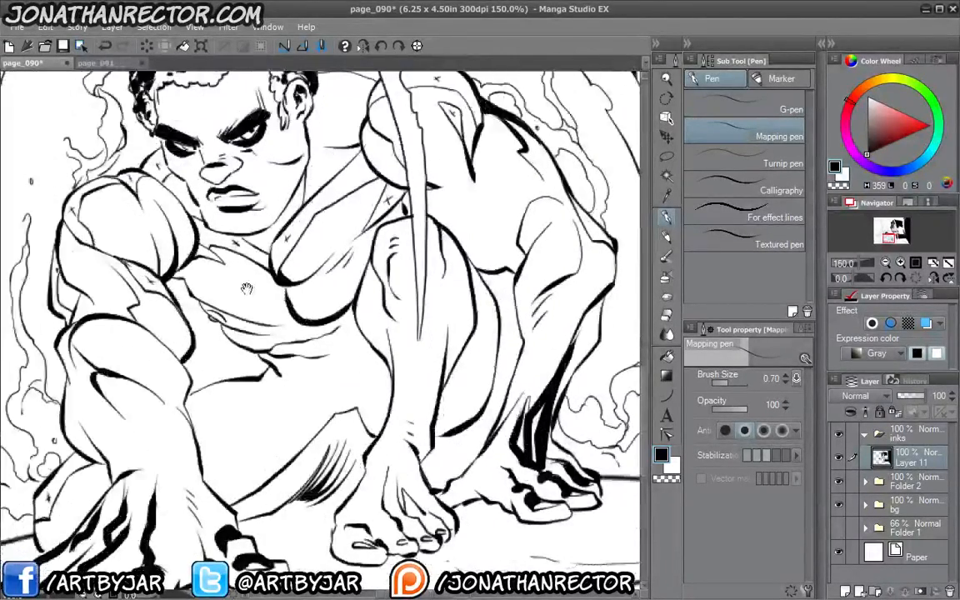
left_click_drag(294, 386, 284, 450)
left_click_drag(375, 286, 385, 346)
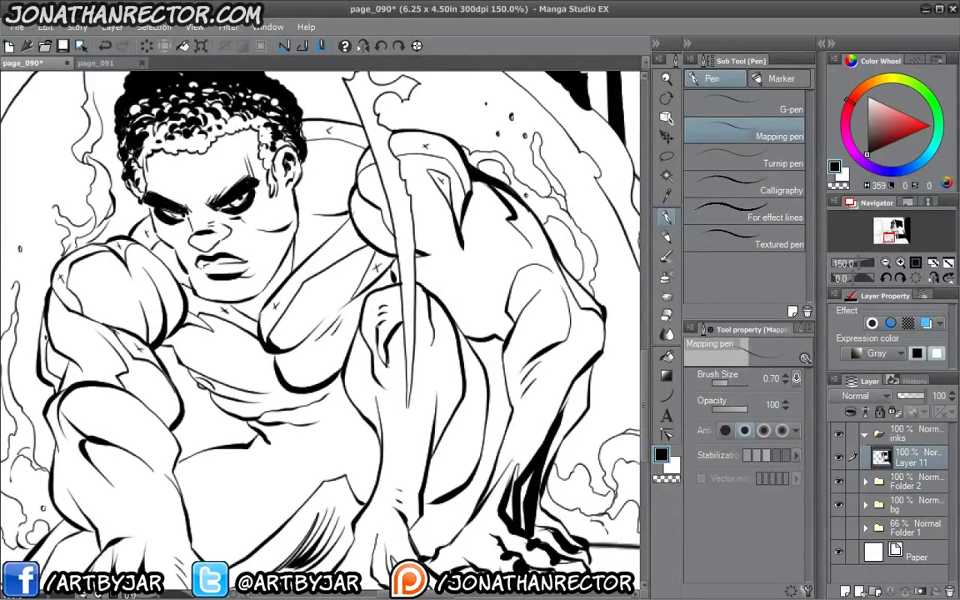
left_click_drag(386, 298, 382, 319)
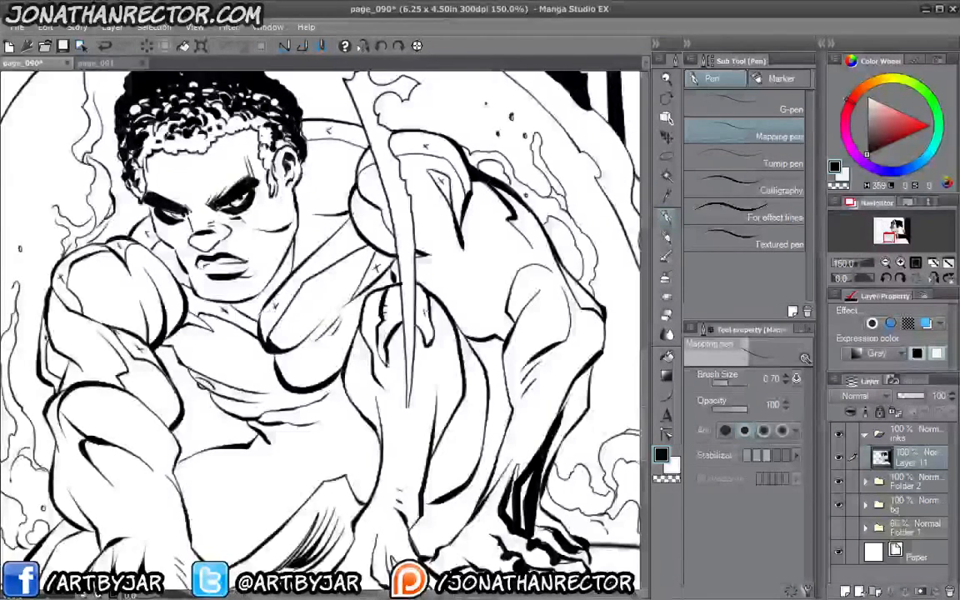
left_click_drag(384, 385, 359, 344)
mouse_move(429, 377)
left_mouse_down()
mouse_move(436, 367)
mouse_move(459, 388)
left_mouse_up()
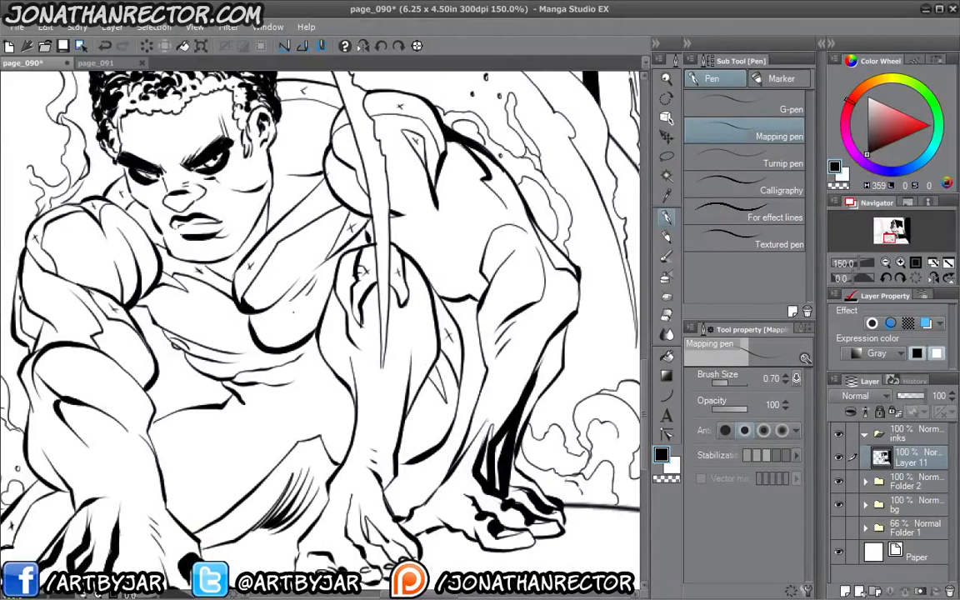
mouse_move(179, 424)
left_mouse_down()
mouse_move(296, 383)
mouse_move(305, 365)
mouse_move(370, 328)
left_mouse_up()
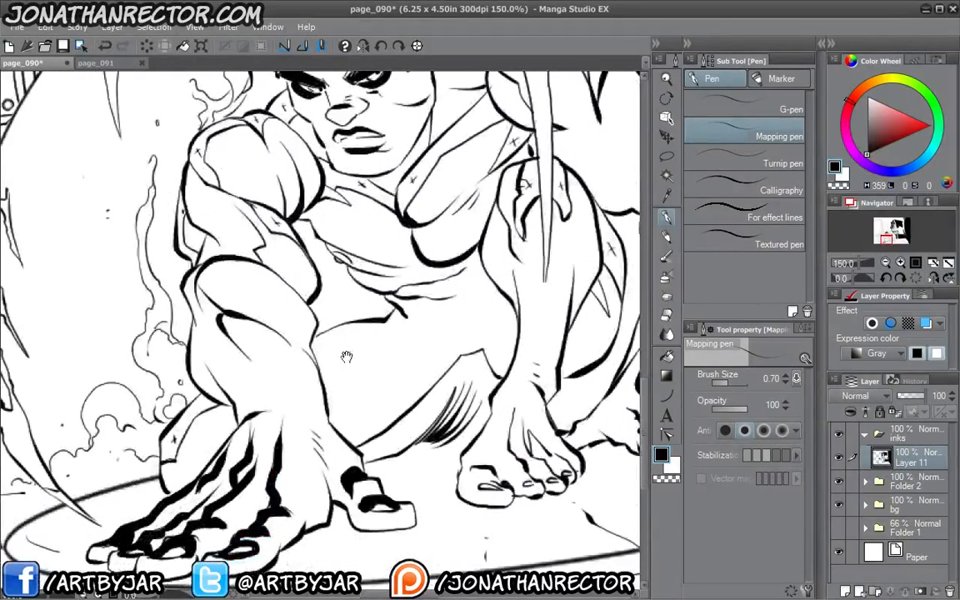
Outline a jagged shadow across the lap below the abdomen, mark it for black, and ink the navel's black shadow
mouse_move(323, 379)
left_mouse_down()
mouse_move(372, 366)
mouse_move(336, 362)
mouse_move(420, 332)
left_mouse_up()
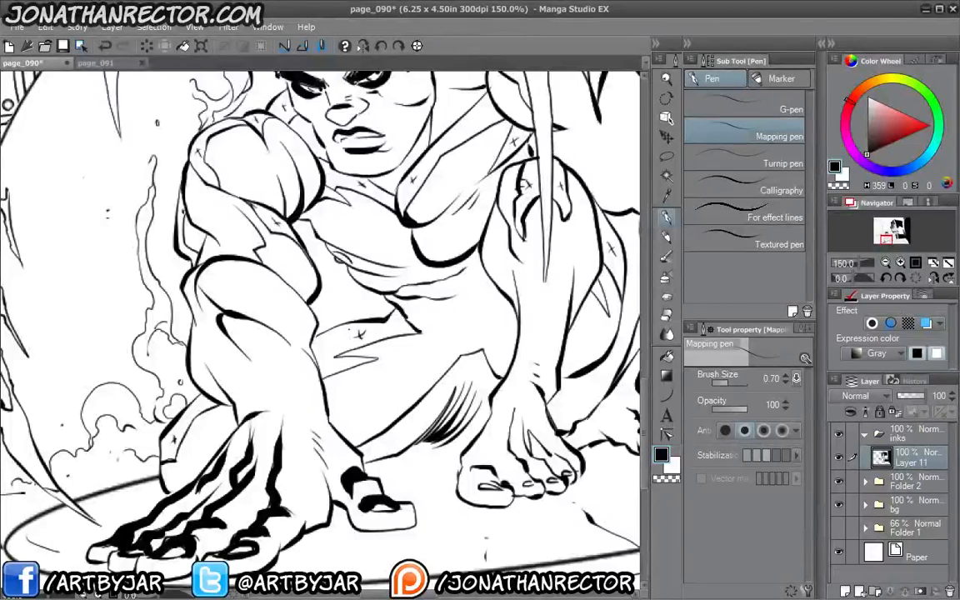
left_click_drag(289, 234, 249, 315)
left_click_drag(383, 391, 394, 397)
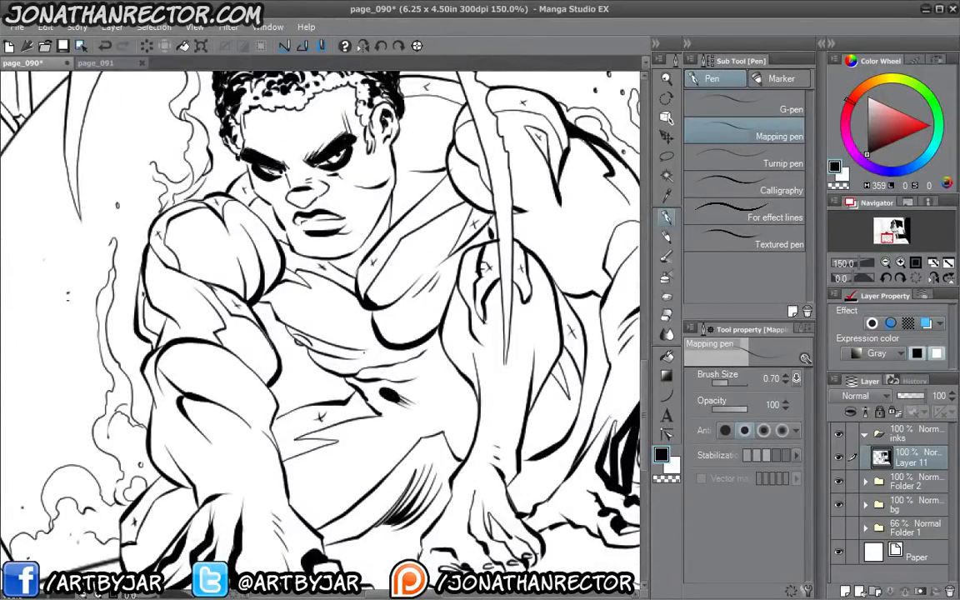
Break up the dark hatching on the underside of the thigh between the arms with white Mapping pen strokes
key("ctrl+0")
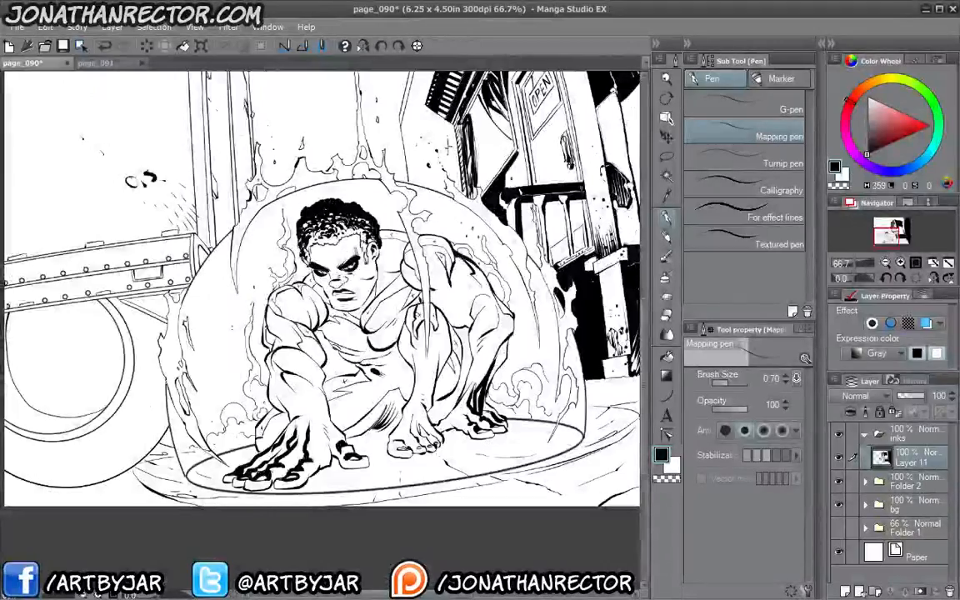
left_click(166, 381, "ctrl")
left_click_drag(429, 389, 362, 358)
left_click(362, 358, "ctrl")
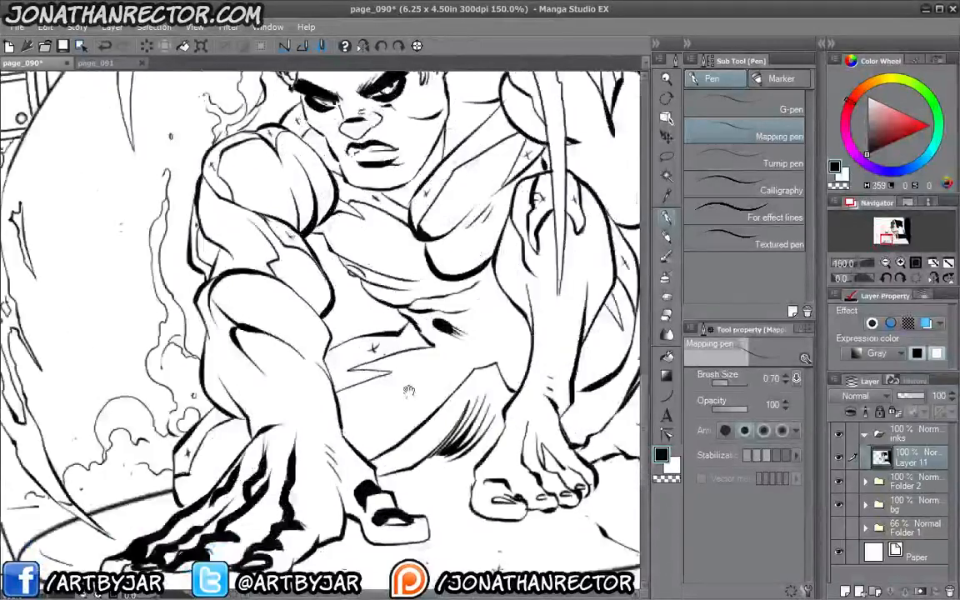
left_click_drag(409, 389, 340, 419)
left_click_drag(249, 254, 241, 334)
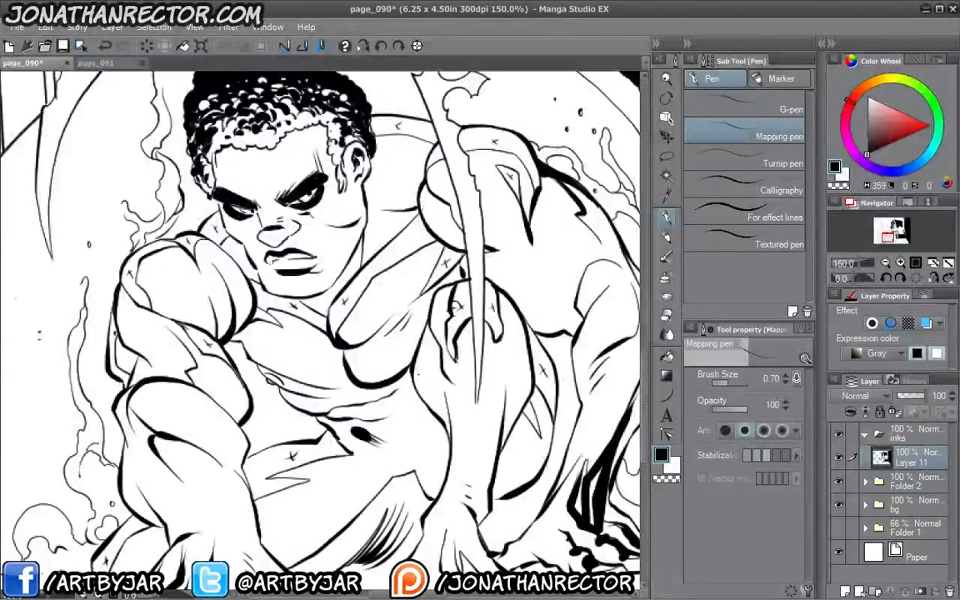
mouse_move(338, 451)
left_mouse_down()
mouse_move(371, 342)
mouse_move(379, 385)
left_mouse_up()
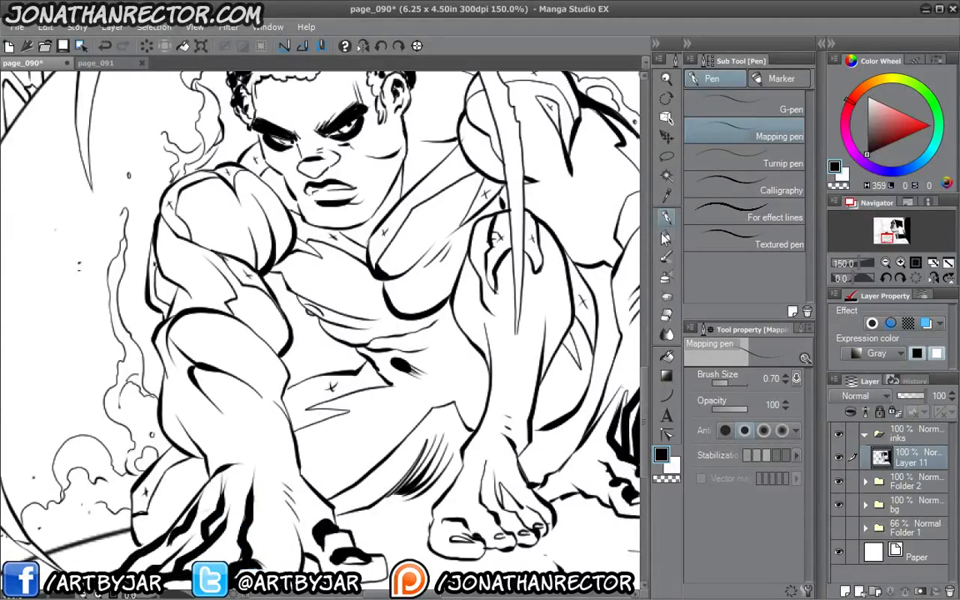
left_click_drag(413, 414, 402, 357)
left_click(671, 468)
mouse_move(489, 345)
left_mouse_down()
mouse_move(482, 355)
mouse_move(439, 349)
mouse_move(366, 417)
left_mouse_up()
left_click_drag(455, 367, 408, 407)
left_click_drag(449, 396, 385, 427)
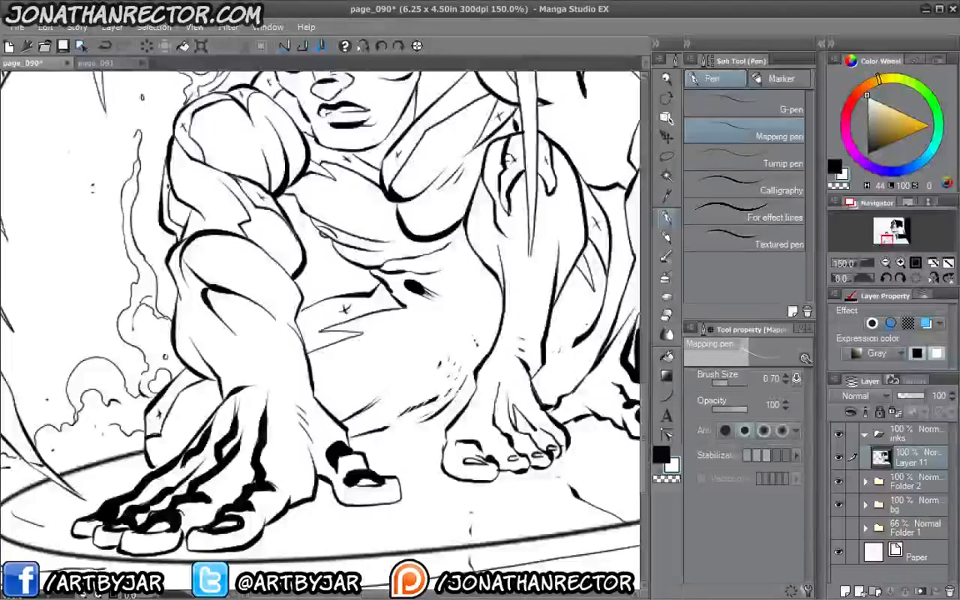
Fill the marked shadow on the leg behind the near hand and the jagged lap shadow with black, sampling all layers
scroll(599, 247, "down", 1)
scroll(598, 242, "down", 1)
left_click_drag(597, 242, 511, 300)
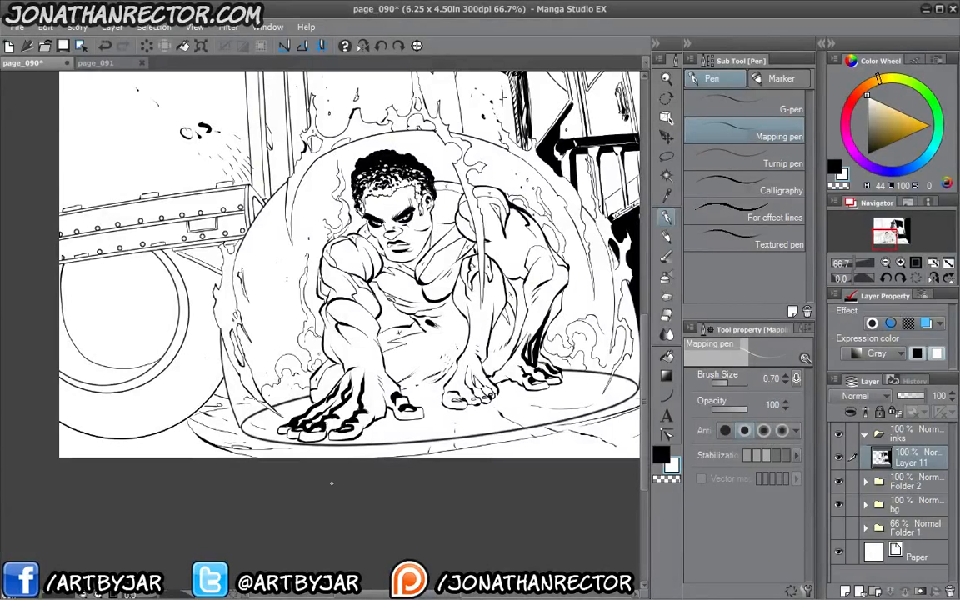
scroll(334, 366, "up", 2)
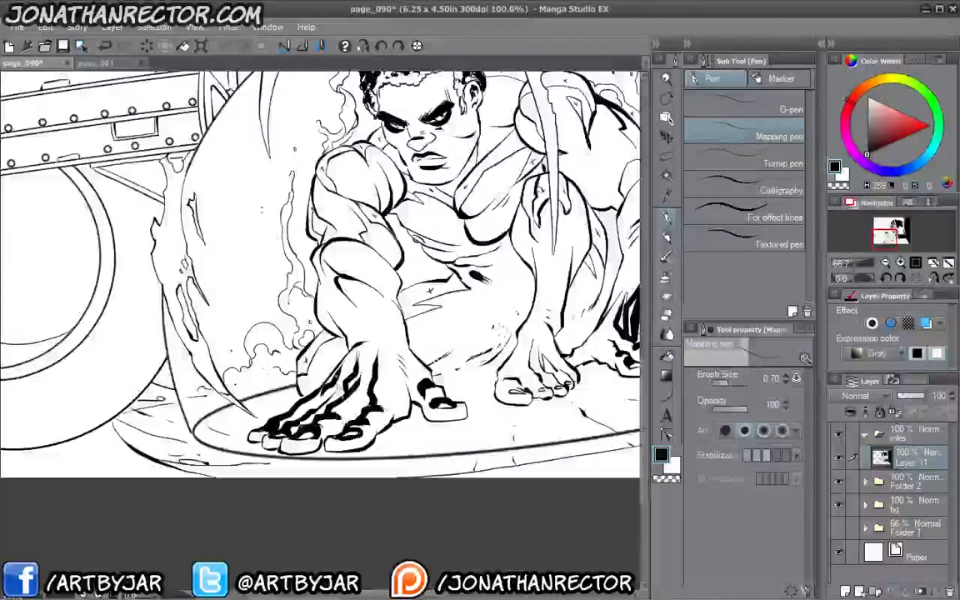
key("g")
scroll(319, 384, "up", 1)
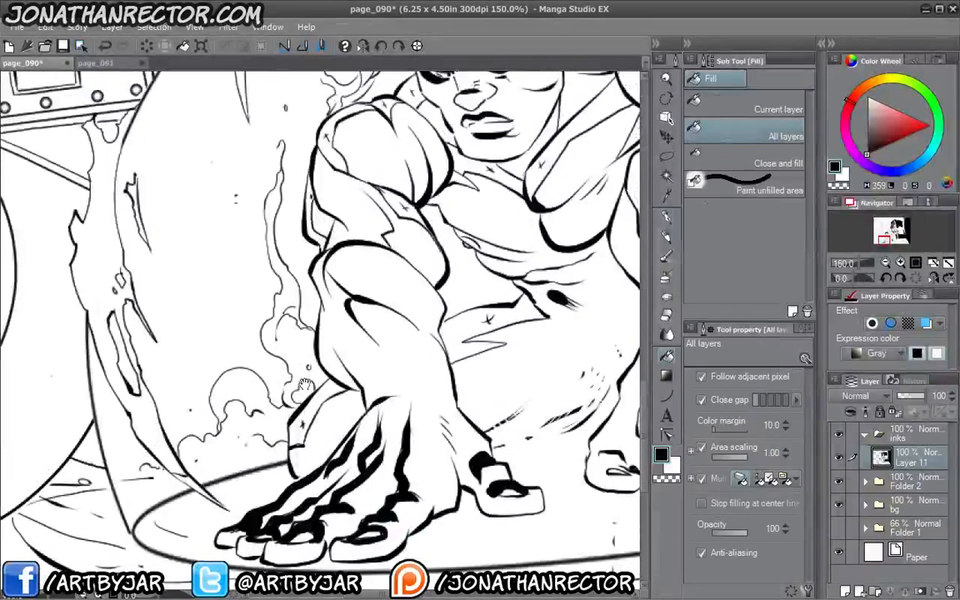
left_click(313, 407)
left_click_drag(410, 369, 344, 420)
left_click(387, 379)
Fill the marked shadows along the near upper arm, under and over its shoulder, and beside the neck with black
left_click_drag(249, 345, 284, 439)
left_click(281, 356)
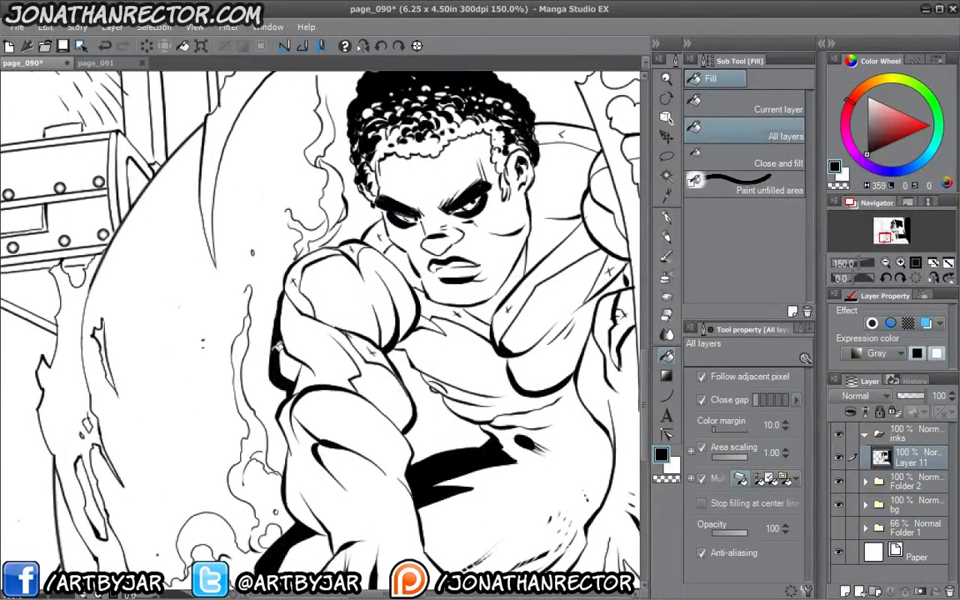
left_click(358, 344)
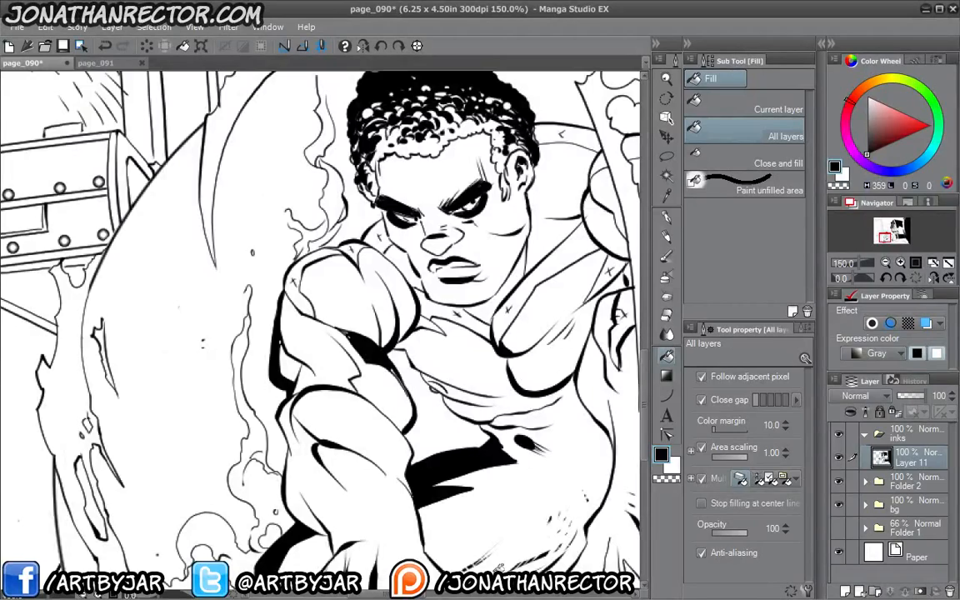
left_click_drag(280, 289, 283, 277)
left_click(301, 277)
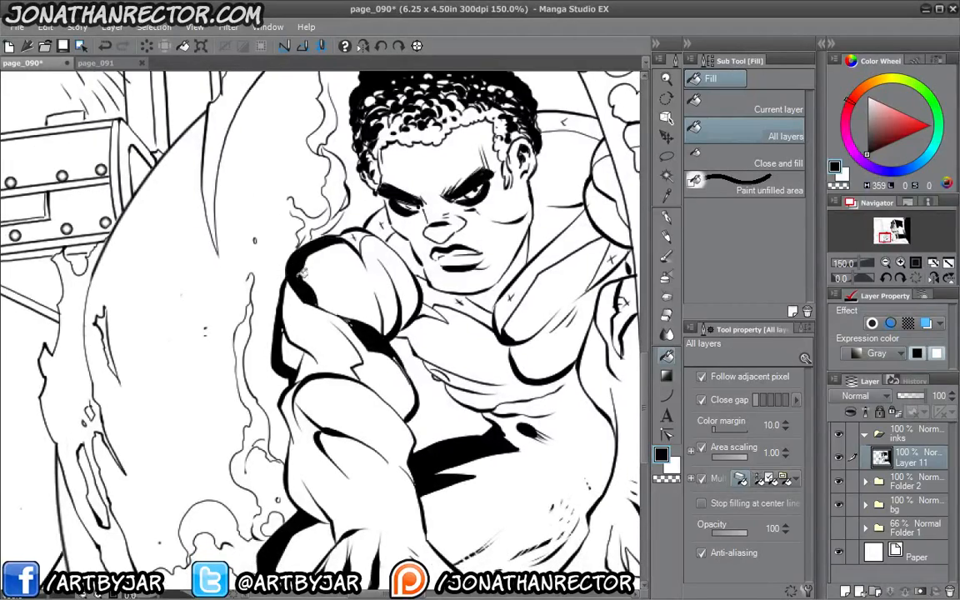
left_click(363, 234)
left_click(343, 203)
left_click(371, 224)
Fill the marked shadows below the man's chin and diagonally across the chest toward the far armpit with black
left_click_drag(370, 224, 220, 292)
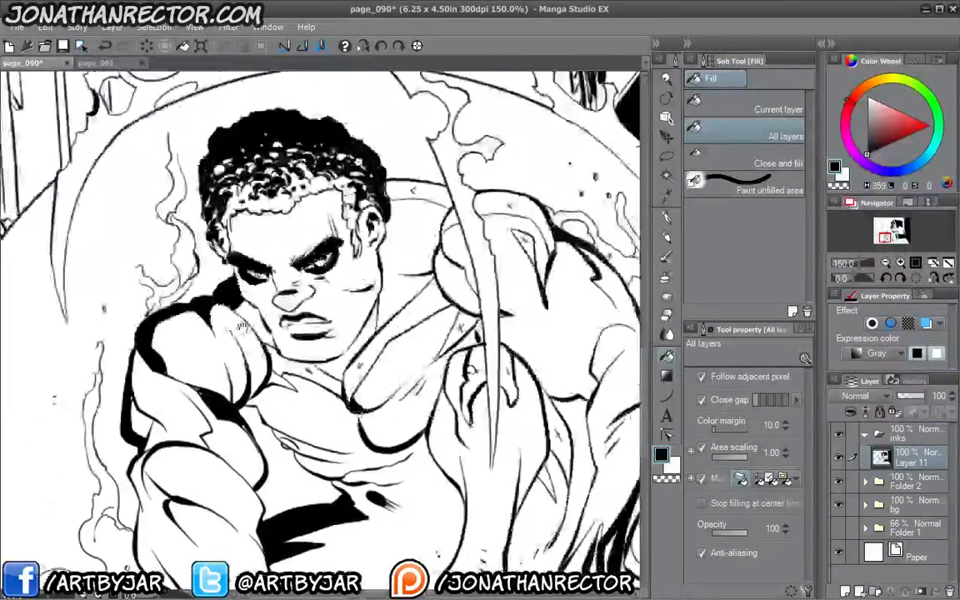
left_click(288, 356)
left_click(367, 361)
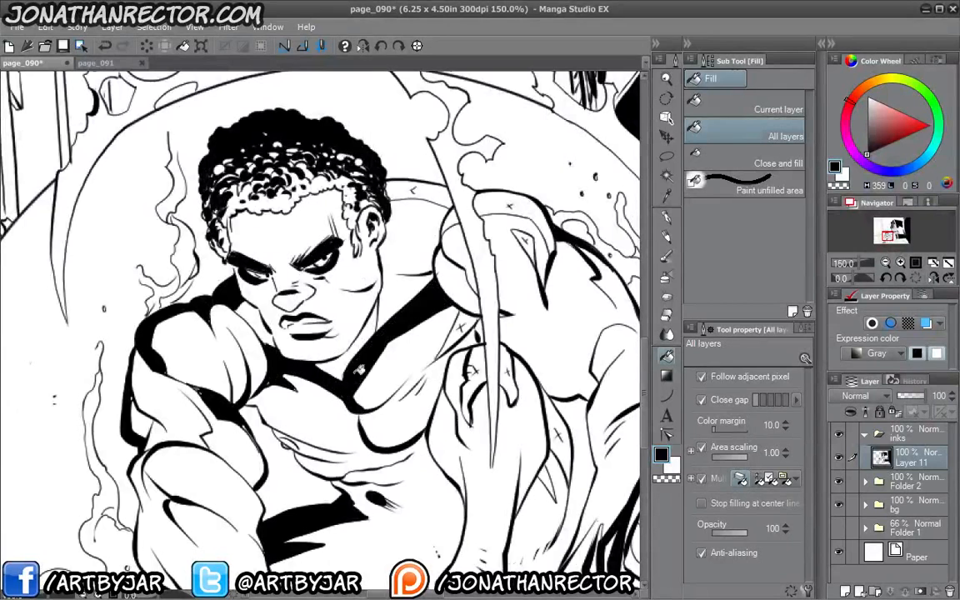
left_click(425, 318)
Fill the marked shadows along the upper back and on top of the far shoulder with black, including its small wedge
left_click_drag(404, 223, 389, 254)
left_click(396, 225)
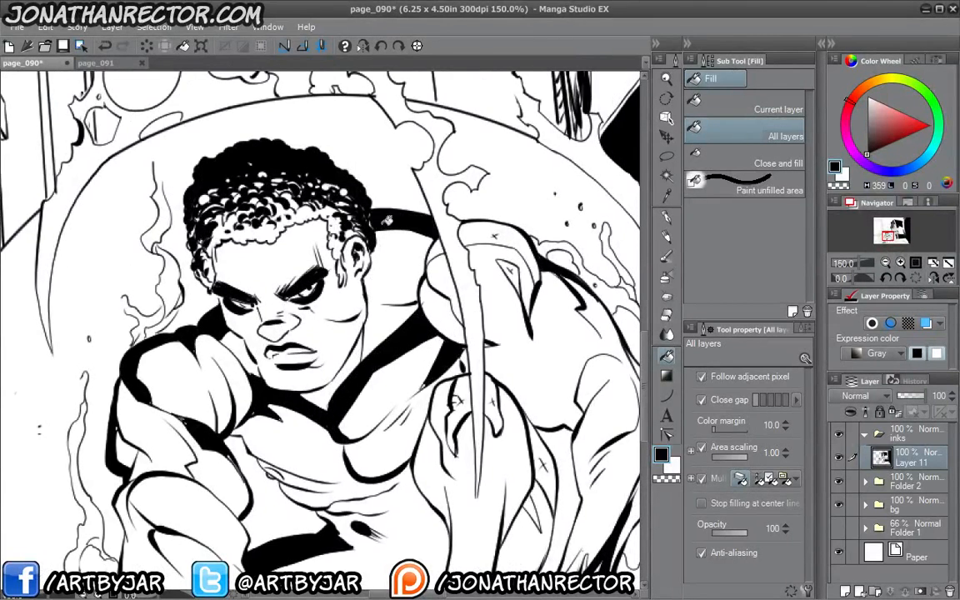
left_click(446, 252)
left_click(476, 230)
left_click(512, 266)
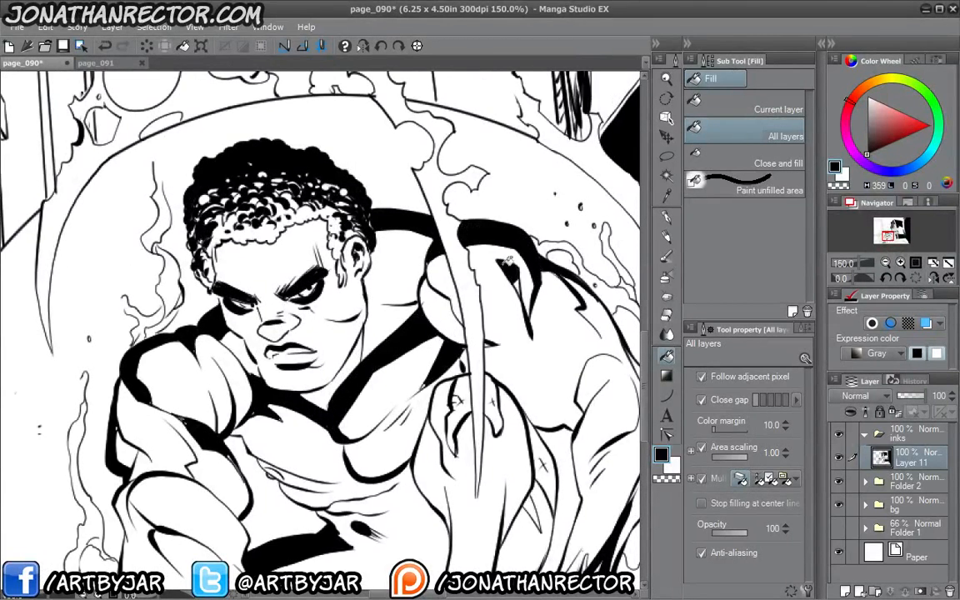
Fill the shadow shapes on both sides of the raised kneecap and the marked area along the leg behind with black
left_click_drag(453, 256, 395, 225)
left_click_drag(462, 249, 379, 173)
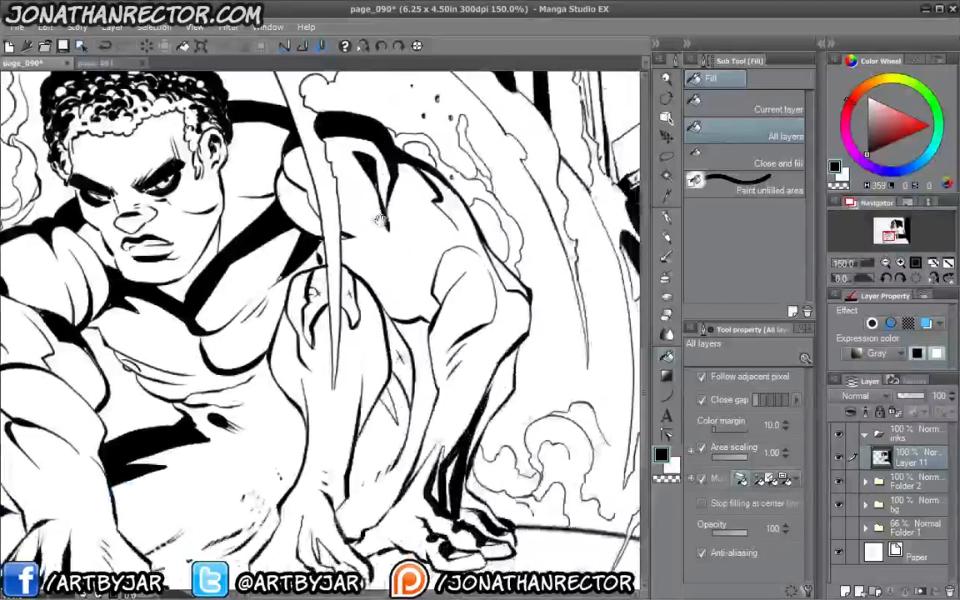
left_click(313, 291)
left_click(350, 300)
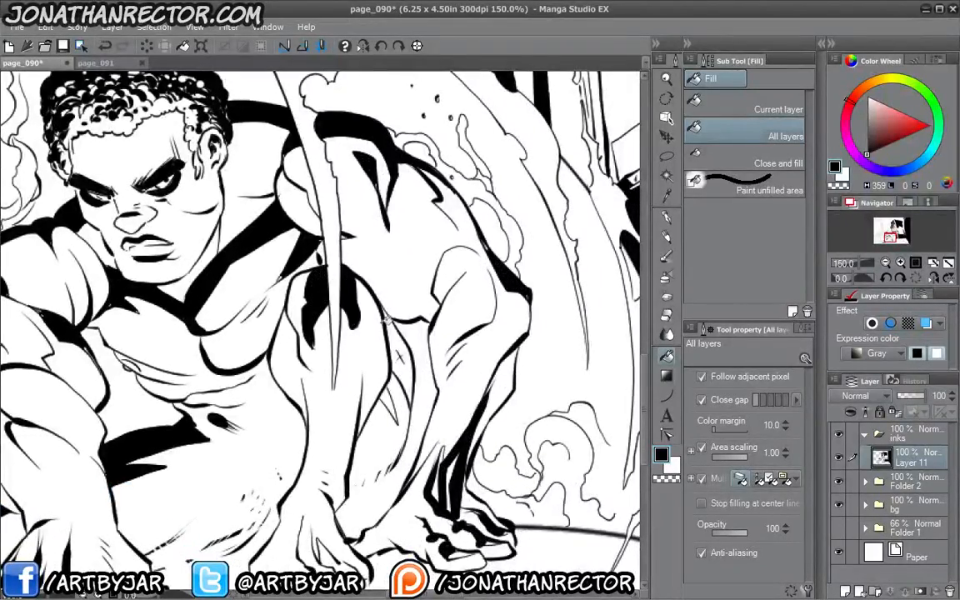
left_click(391, 354)
Add jagged shadow shapes below the collarbone on the near side of the chest, fill them black, and feather their edges with short strokes
left_click_drag(107, 454, 163, 287)
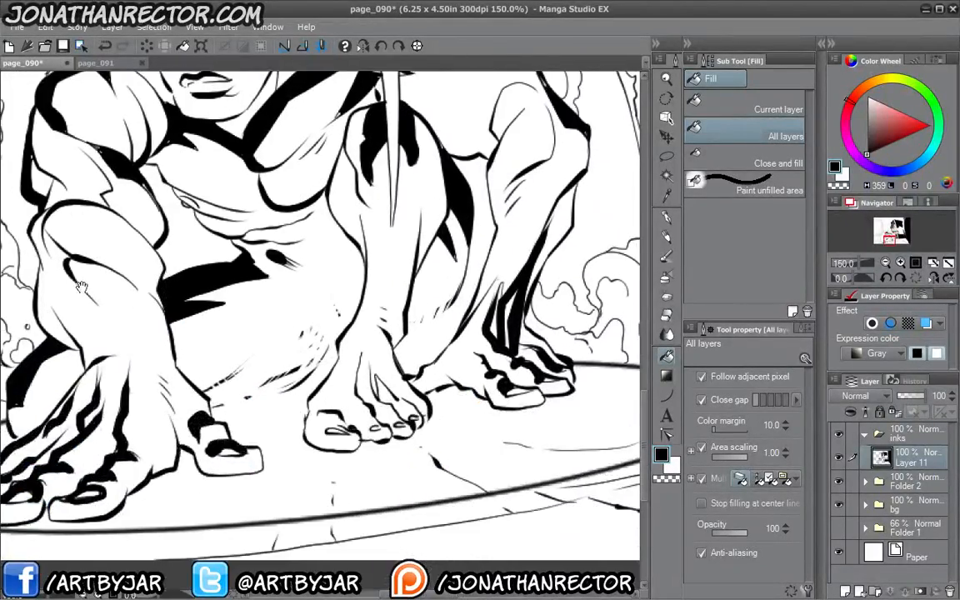
left_click_drag(104, 319, 170, 425)
scroll(136, 371, "down", 1)
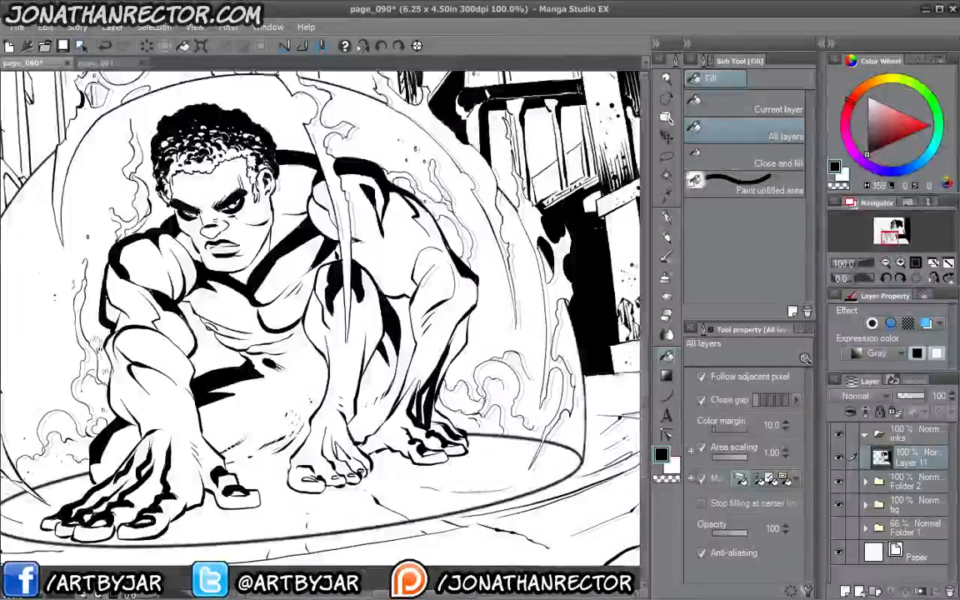
left_click_drag(8, 248, 62, 279)
scroll(60, 281, "up", 1)
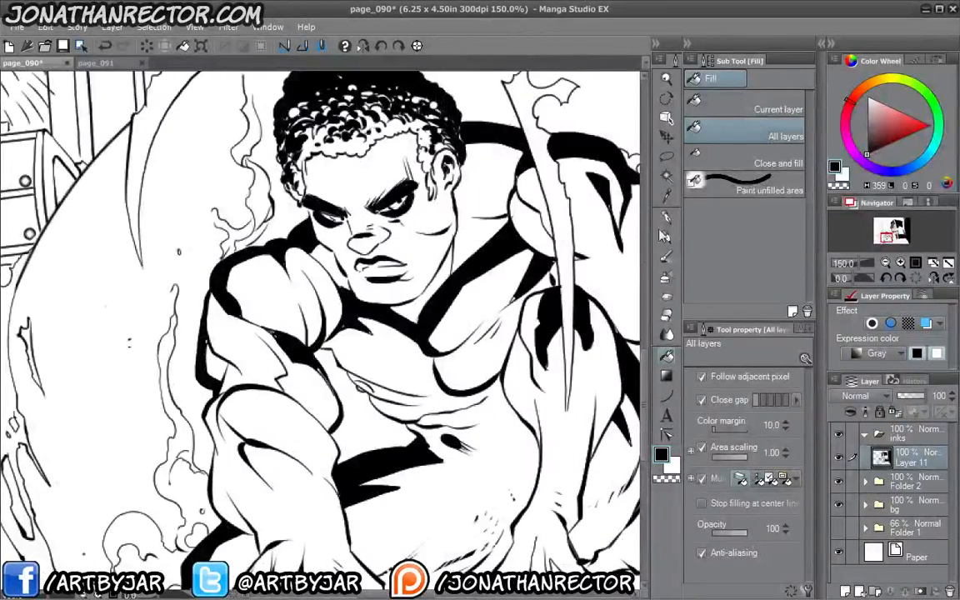
key("p")
left_click_drag(307, 314, 361, 354)
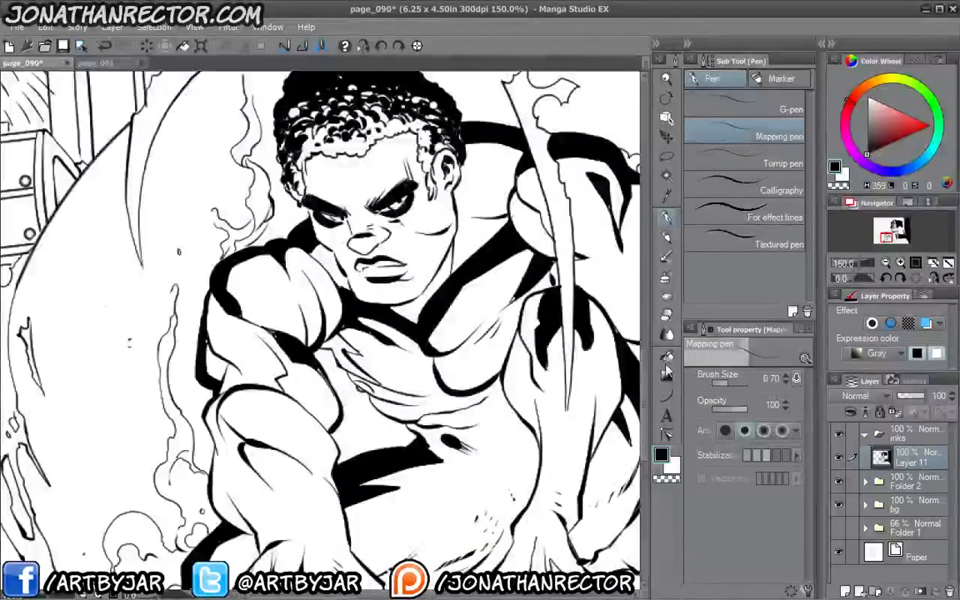
key("g")
key("p")
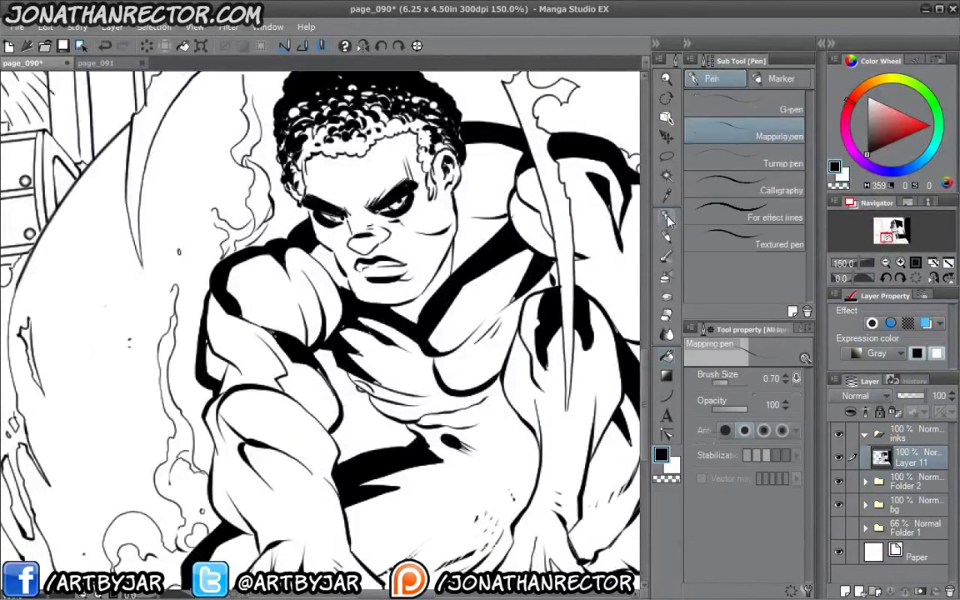
left_click_drag(361, 366, 343, 365)
left_click_drag(299, 391, 304, 412)
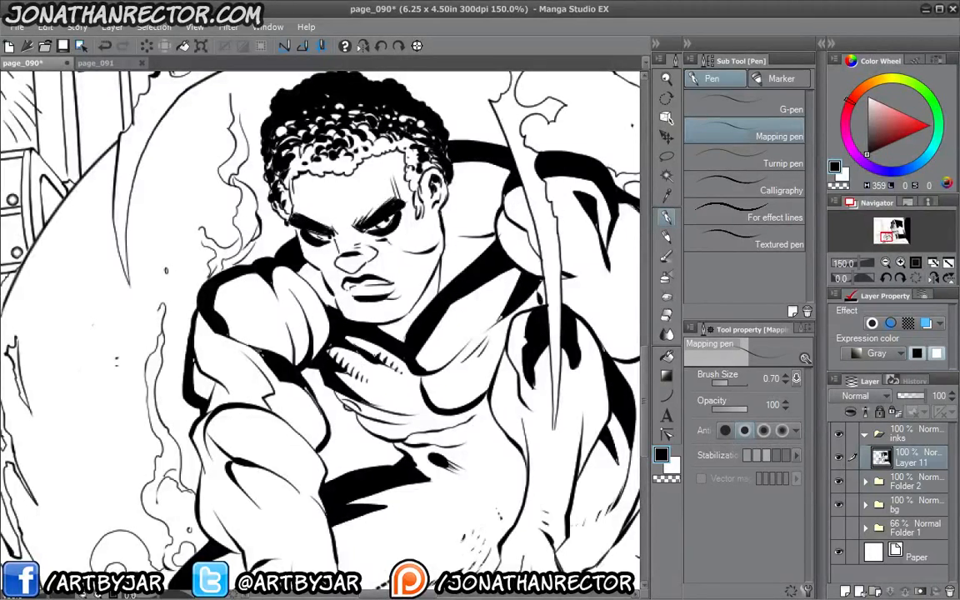
Feather the black shadow over the near shoulder with tapered hatching strokes that follow the muscle's curve
key("ctrl+minus")
key("ctrl+minus")
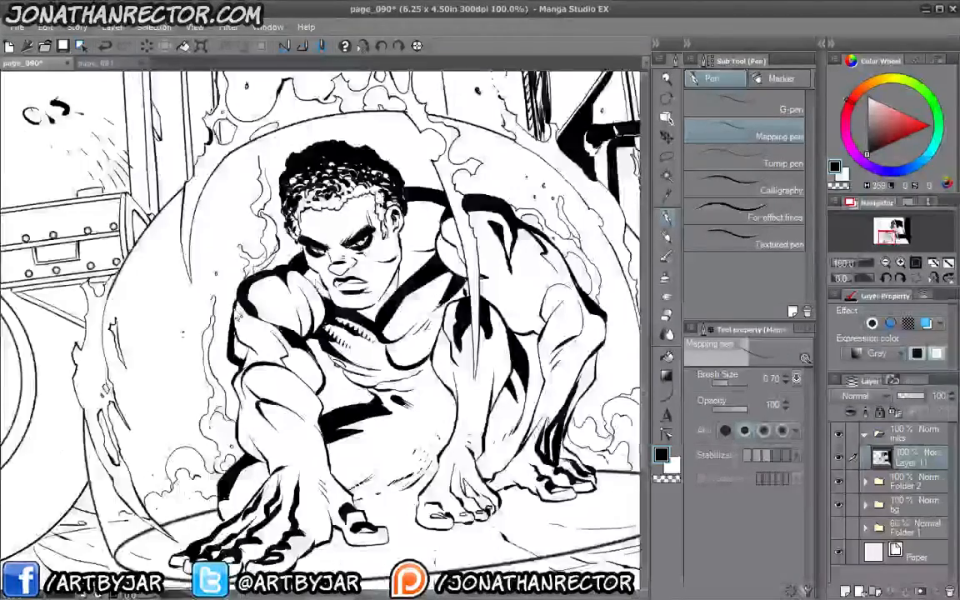
key("ctrl+plus")
key("ctrl+plus")
left_click_drag(237, 290, 347, 320)
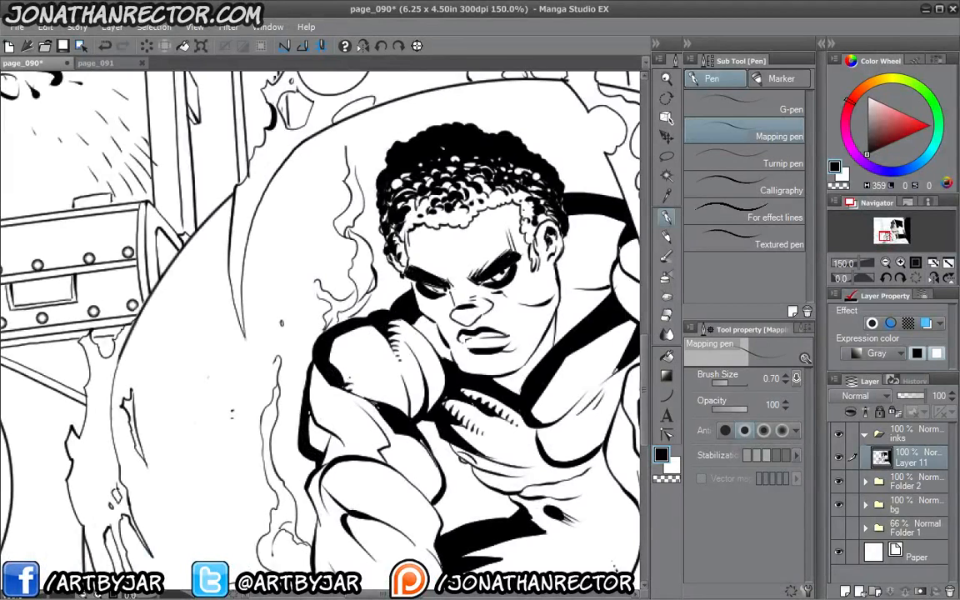
left_click_drag(345, 387, 359, 375)
mouse_move(342, 379)
left_mouse_down()
mouse_move(361, 360)
mouse_move(337, 369)
mouse_move(345, 357)
mouse_move(334, 366)
mouse_move(331, 349)
mouse_move(344, 374)
left_mouse_up()
left_click_drag(368, 325, 357, 355)
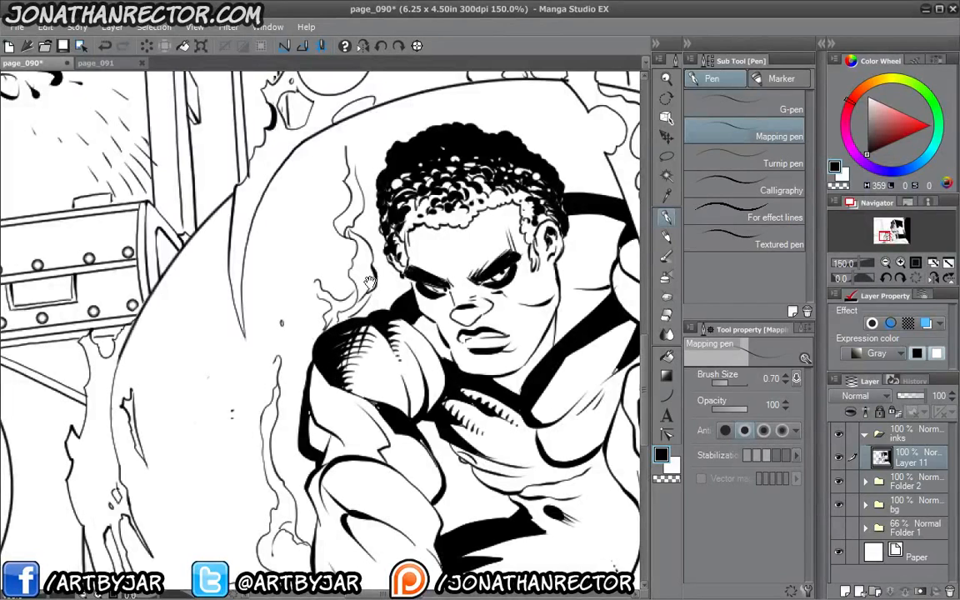
Ink Mapping pen hatching on the crouching figure's far shoulder, the base of the neck and the cheek below the eye
left_click_drag(496, 318, 250, 362)
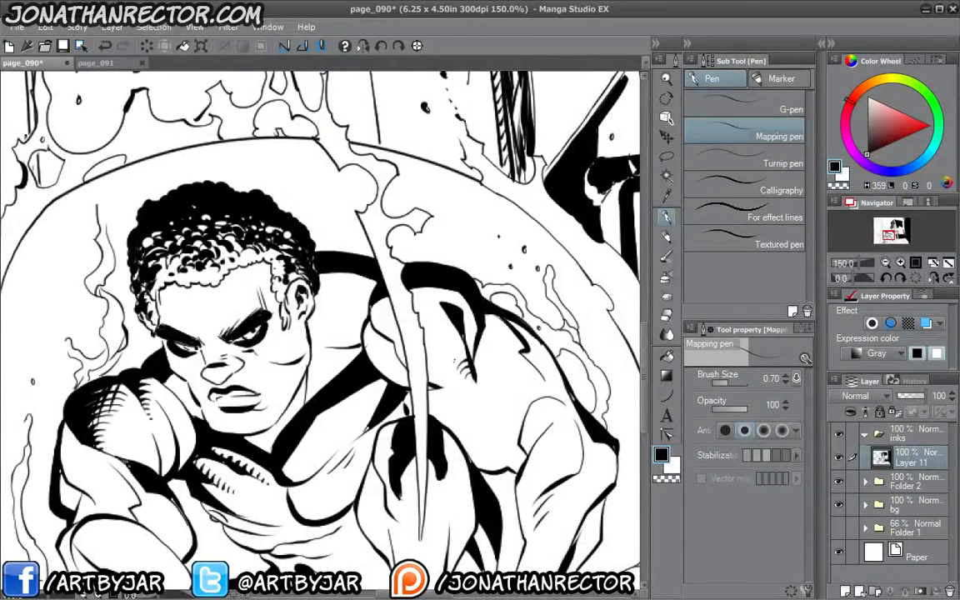
left_click_drag(457, 337, 429, 314)
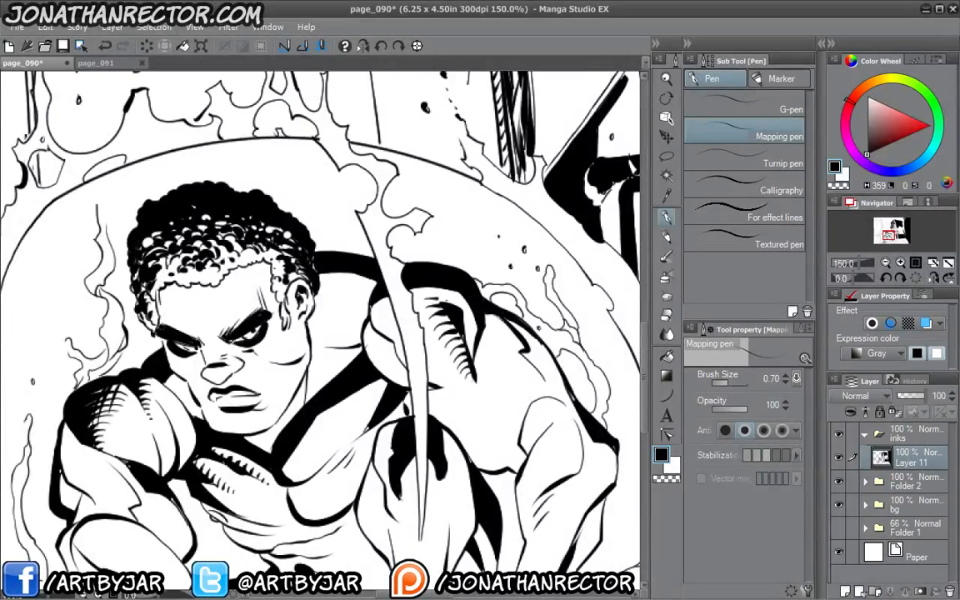
left_click_drag(429, 313, 421, 306)
left_click_drag(431, 312, 423, 304)
left_click_drag(343, 290, 393, 311)
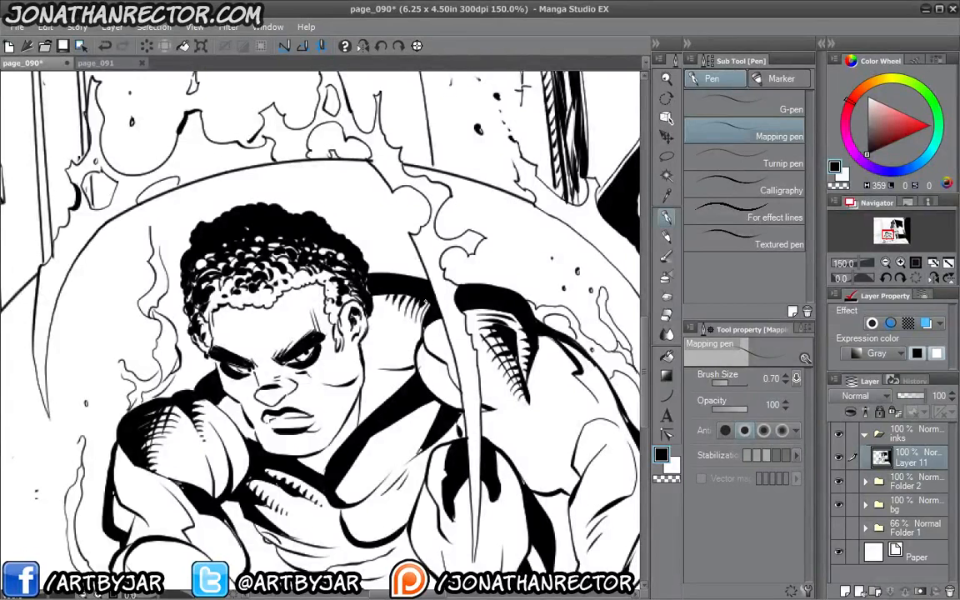
left_click_drag(332, 376, 347, 367)
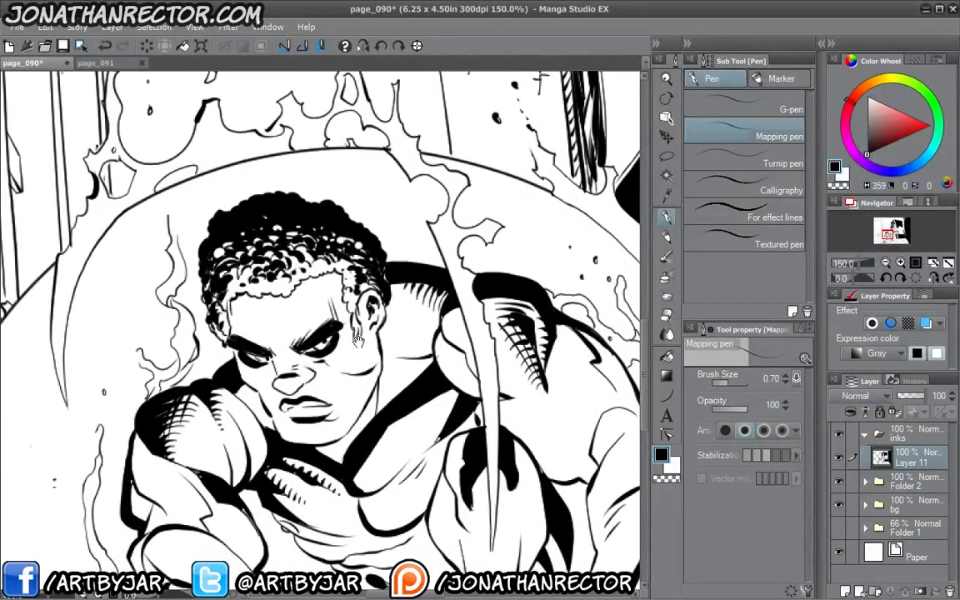
left_click_drag(311, 332, 318, 325)
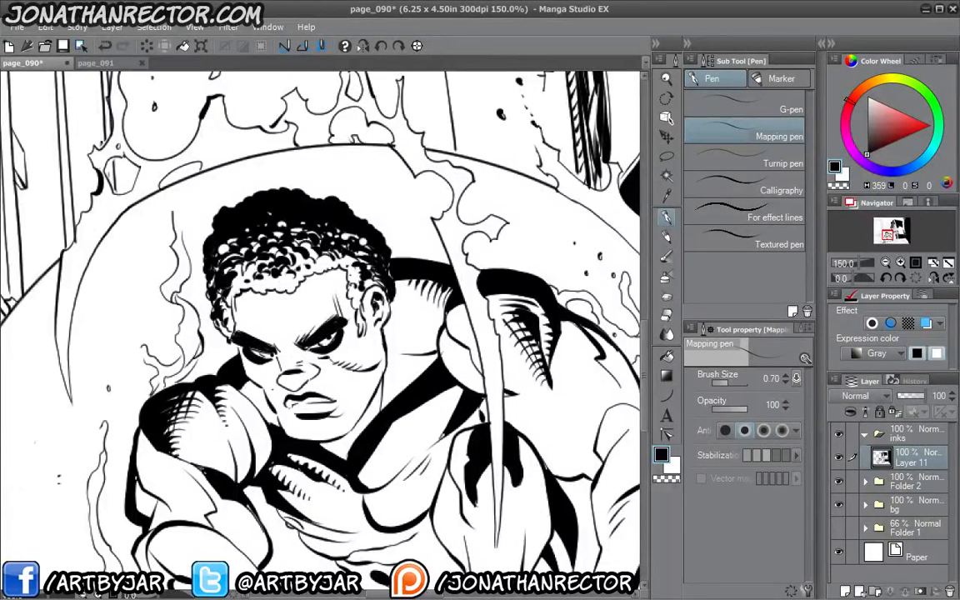
Outline a jagged shadow on the crouching figure's near upper arm below the shoulder and fill it solid black
scroll(152, 407, "down", 4)
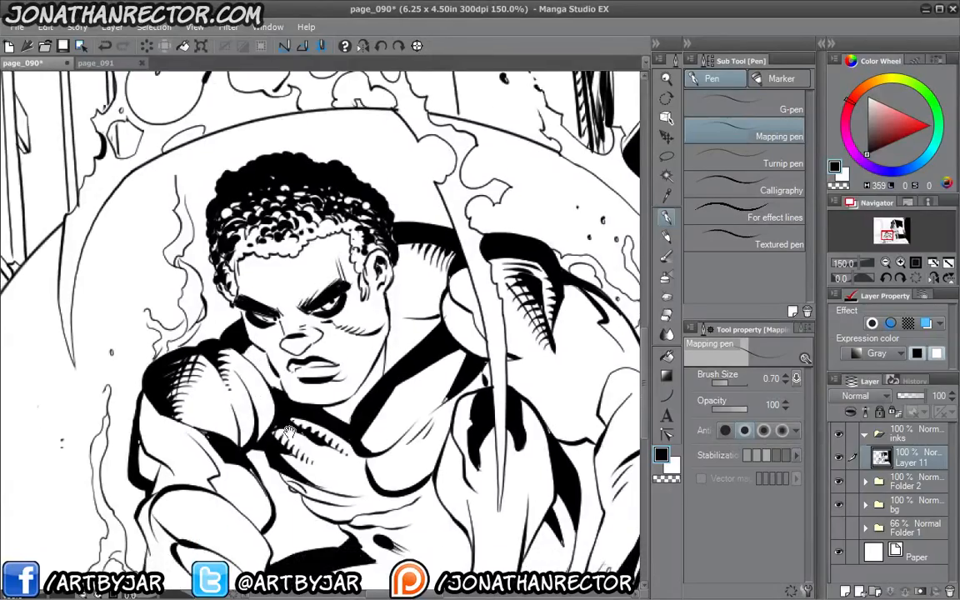
scroll(153, 406, "down", 3)
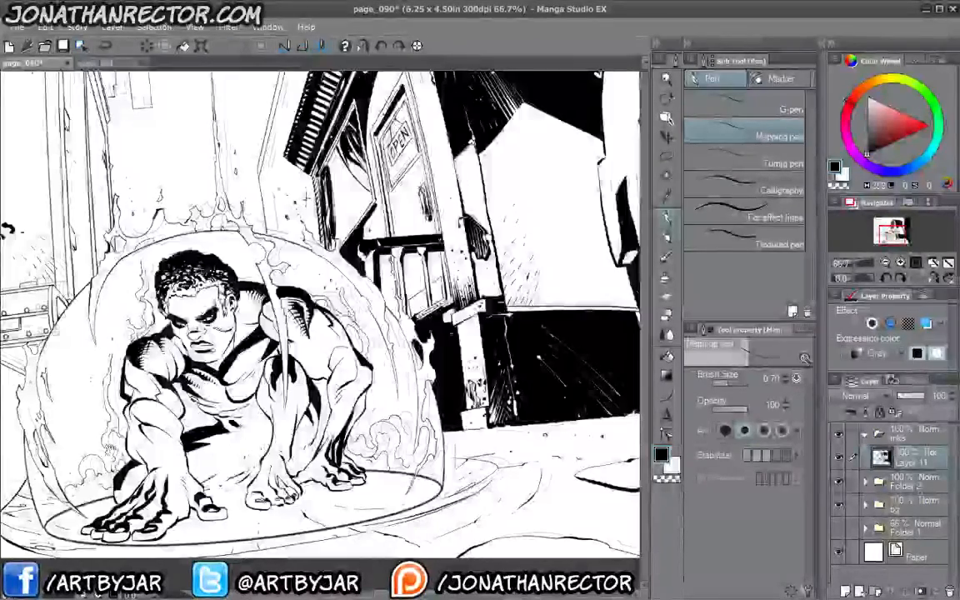
scroll(163, 366, "up", 3)
scroll(162, 367, "up", 3)
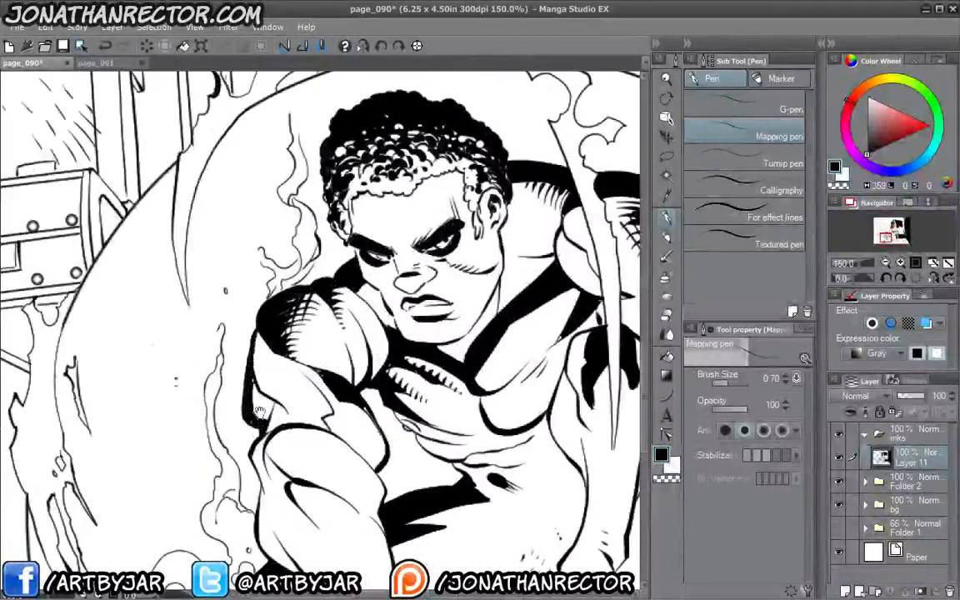
mouse_move(306, 370)
left_mouse_down()
mouse_move(267, 367)
mouse_move(285, 401)
left_mouse_up()
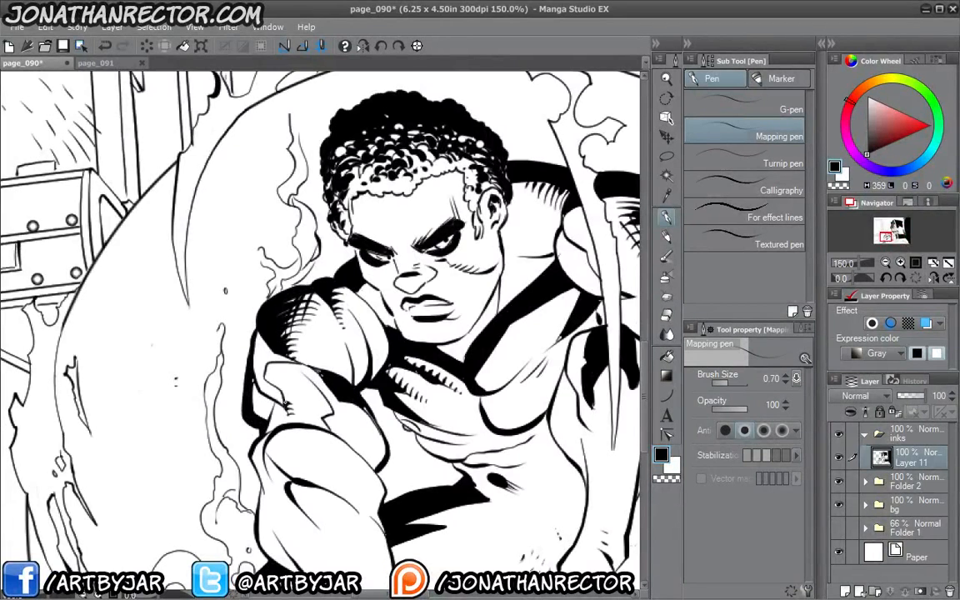
key("g")
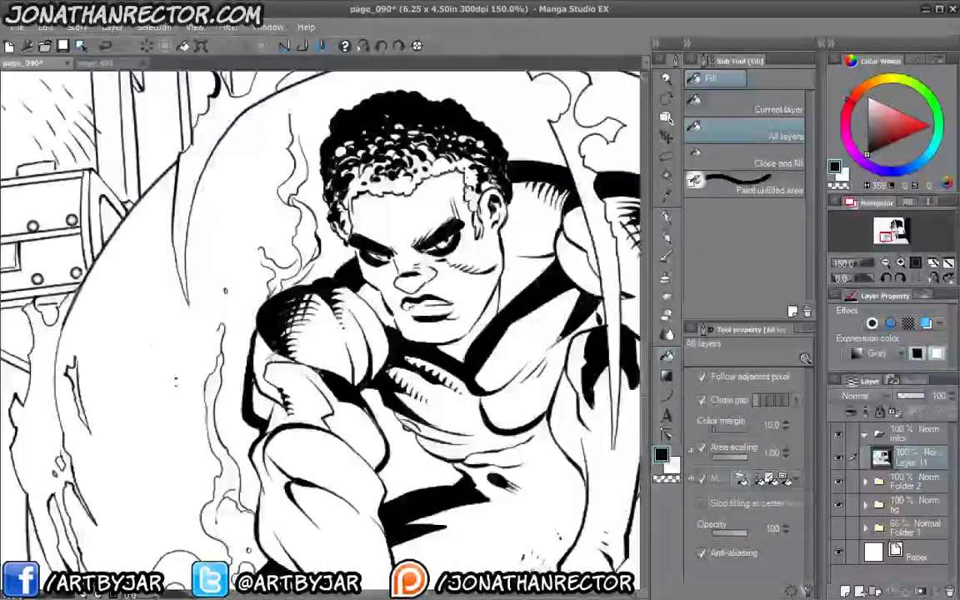
left_click(666, 216)
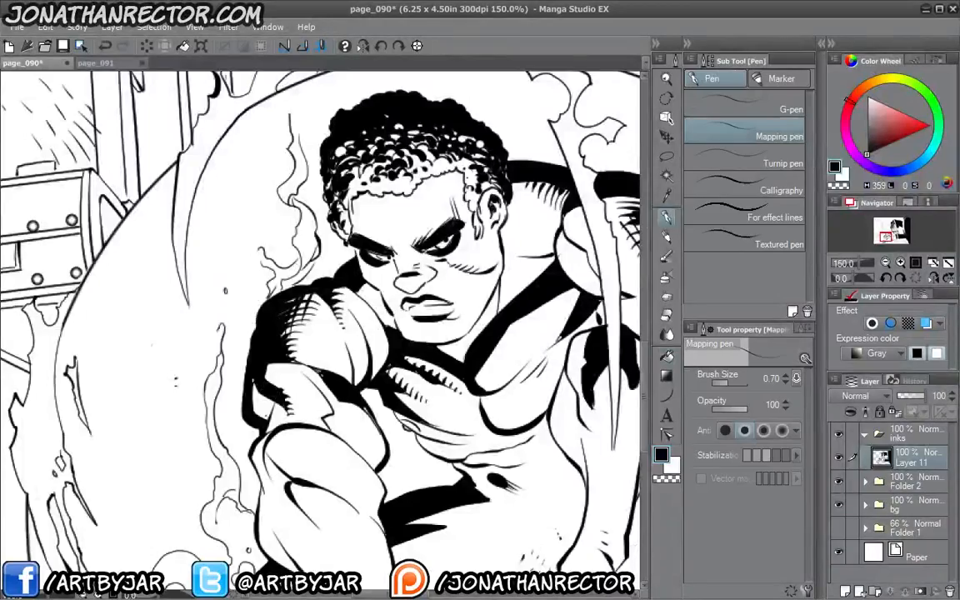
left_click_drag(267, 393, 262, 422)
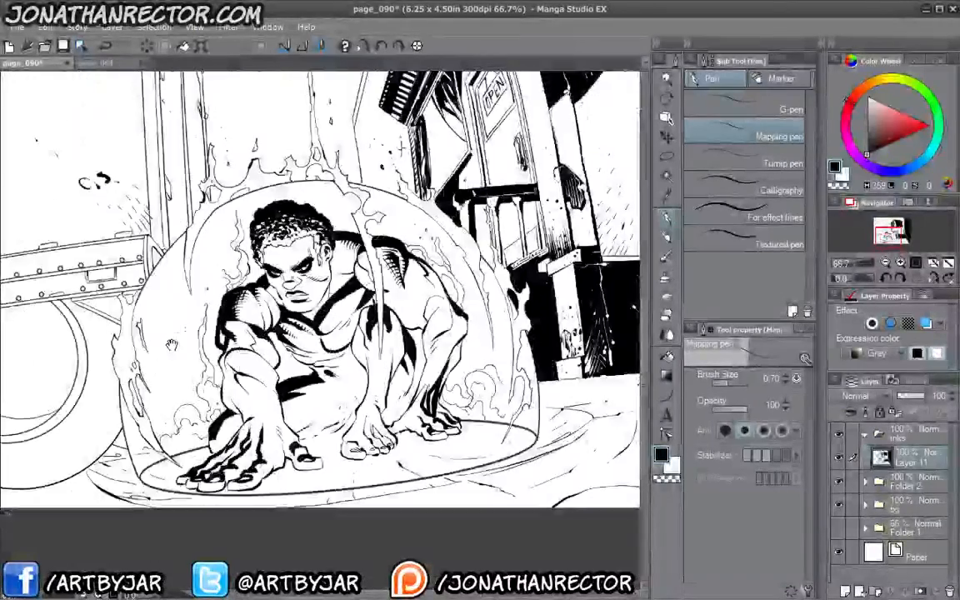
Review the blacks across the whole panel and the blank truck side behind the crouching figure
left_click_drag(176, 394, 175, 421)
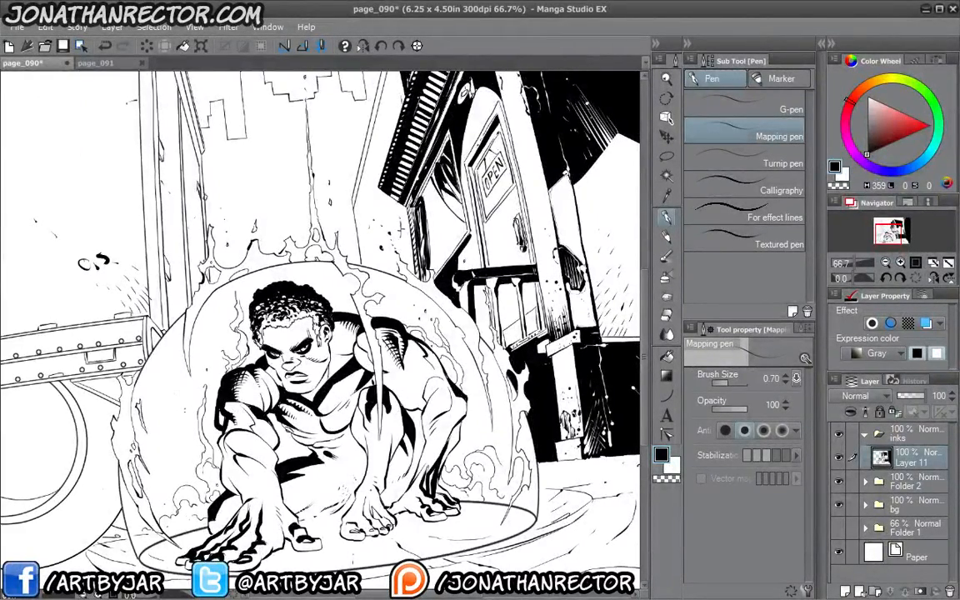
key("ctrl+minus")
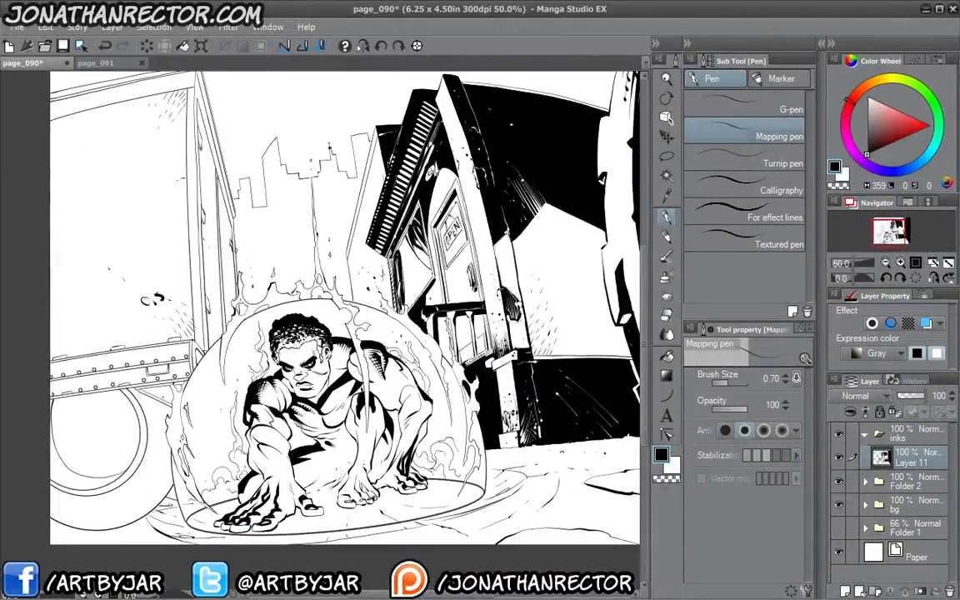
key("ctrl+plus")
key("ctrl+plus")
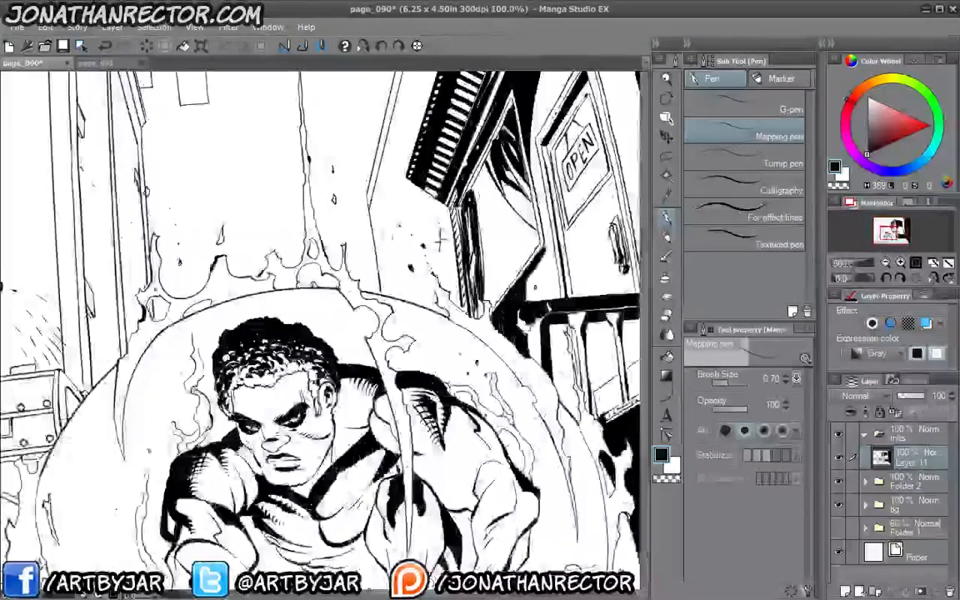
left_click_drag(188, 410, 511, 494)
key("ctrl+minus")
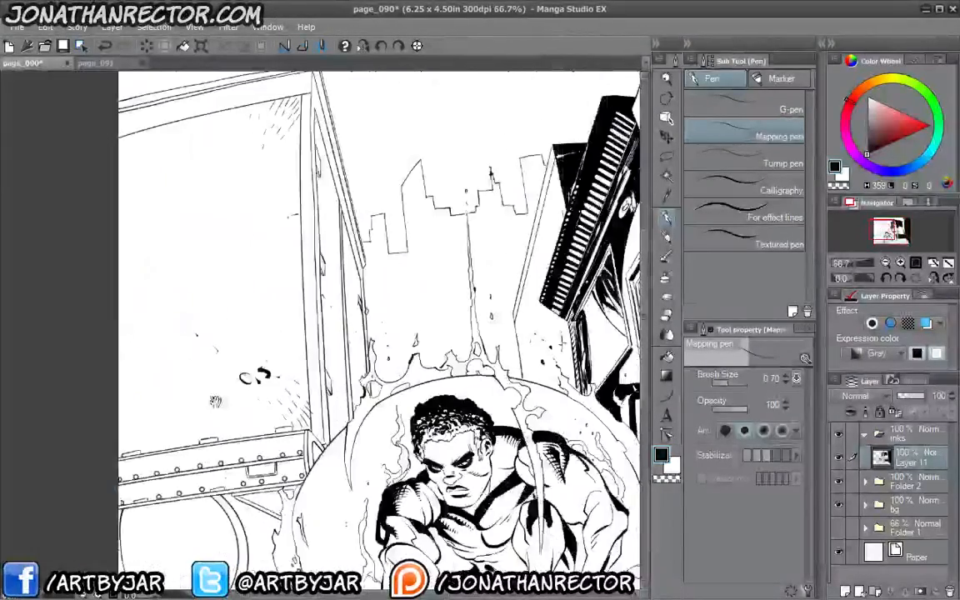
left_click_drag(214, 400, 331, 293)
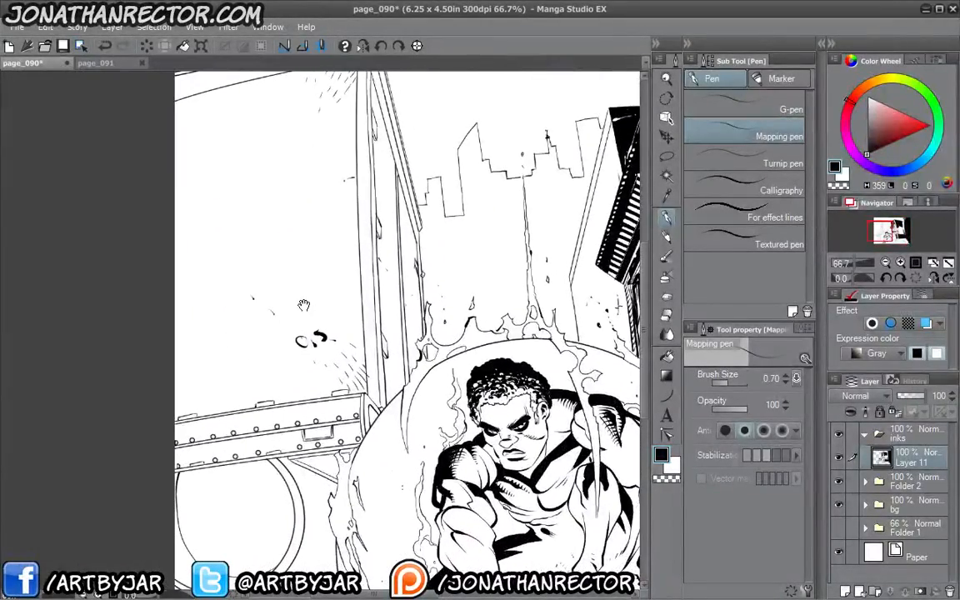
left_click_drag(261, 257, 255, 264)
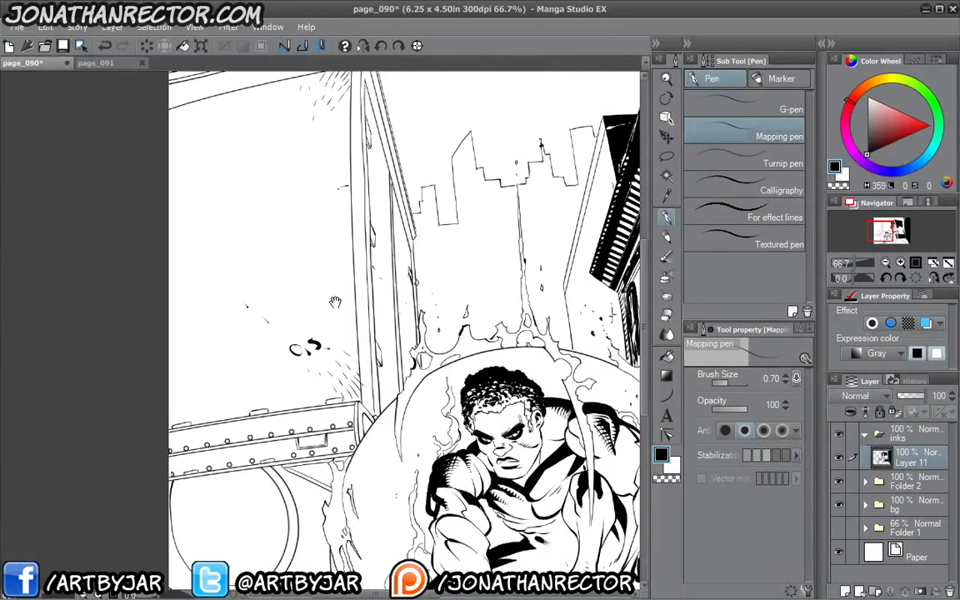
scroll(262, 291, "down", 1)
scroll(260, 297, "up", 2)
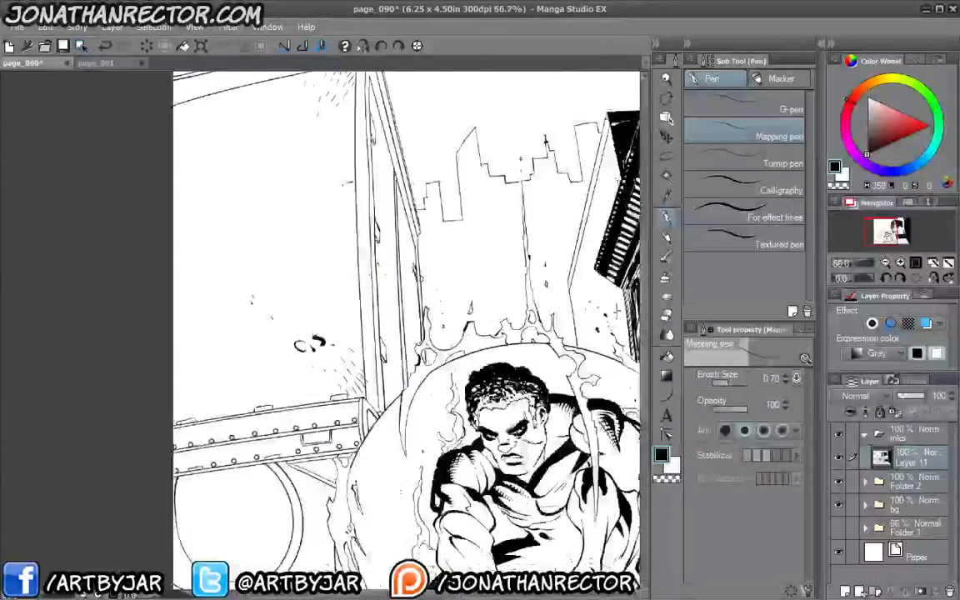
Outline the head and shoulders of the figure's cast shadow on the truck side above the riveted rail
left_click_drag(260, 332, 283, 370)
mouse_move(342, 306)
left_mouse_down()
mouse_move(239, 252)
mouse_move(266, 285)
mouse_move(321, 283)
mouse_move(241, 306)
mouse_move(201, 374)
mouse_move(185, 449)
left_mouse_up()
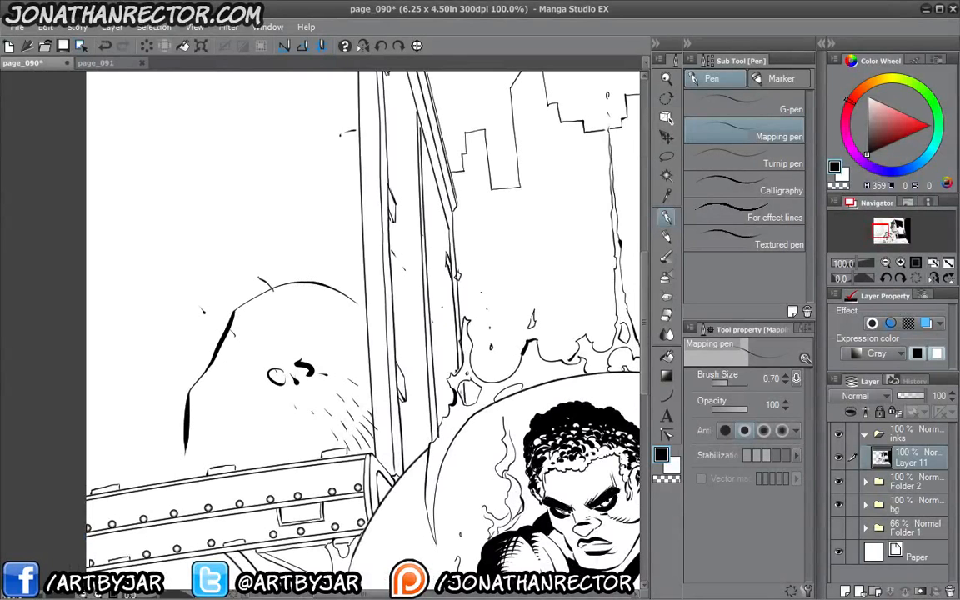
mouse_move(227, 269)
left_mouse_down()
mouse_move(185, 323)
mouse_move(210, 368)
left_mouse_up()
mouse_move(257, 235)
left_mouse_down()
mouse_move(161, 121)
mouse_move(288, 293)
left_mouse_up()
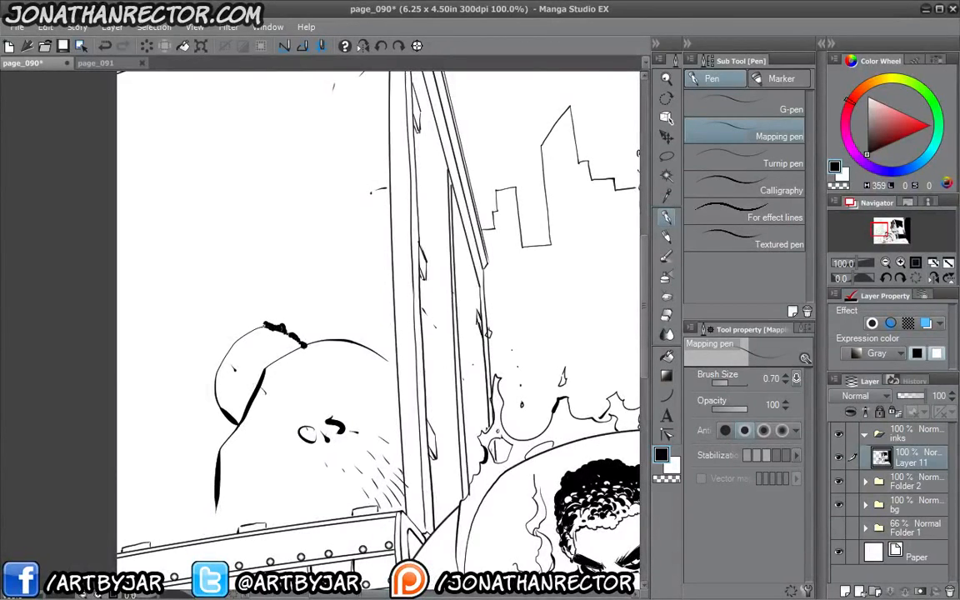
Ink a thick, bumpy curly-hair contour around the shadow's head and save the page
mouse_move(246, 327)
left_mouse_down()
mouse_move(208, 382)
mouse_move(215, 412)
mouse_move(243, 428)
left_mouse_up()
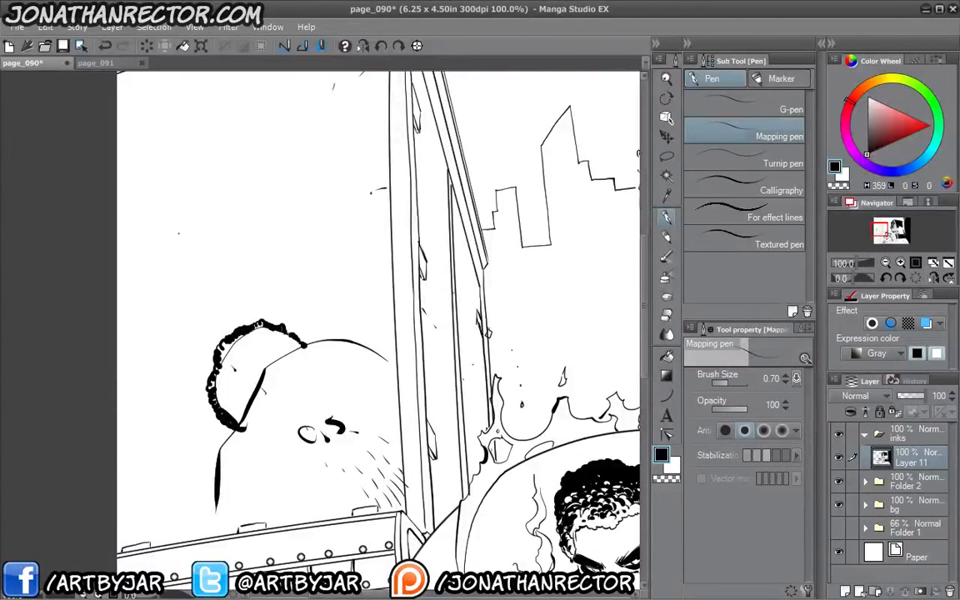
left_click(63, 46)
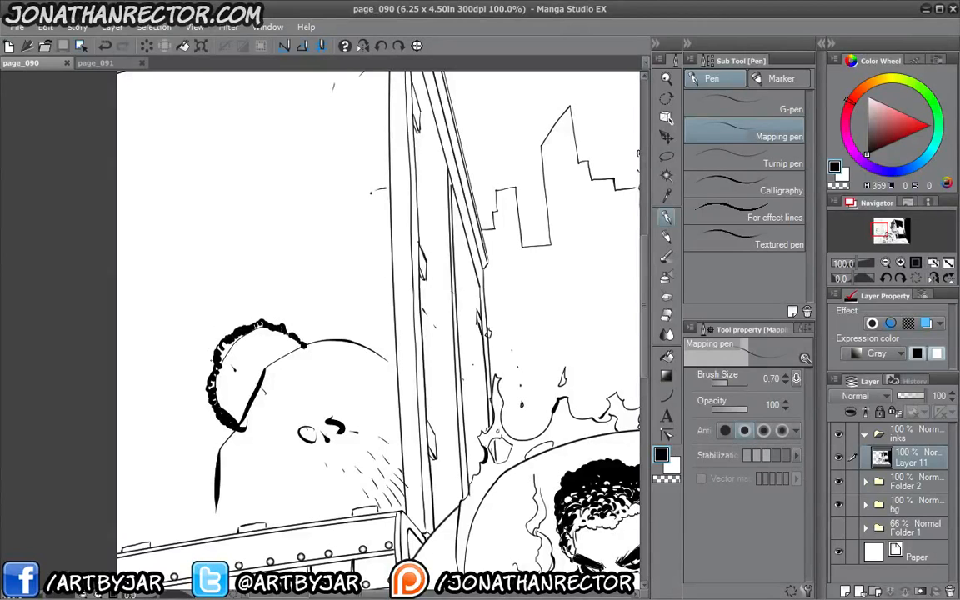
left_click_drag(212, 379, 221, 359)
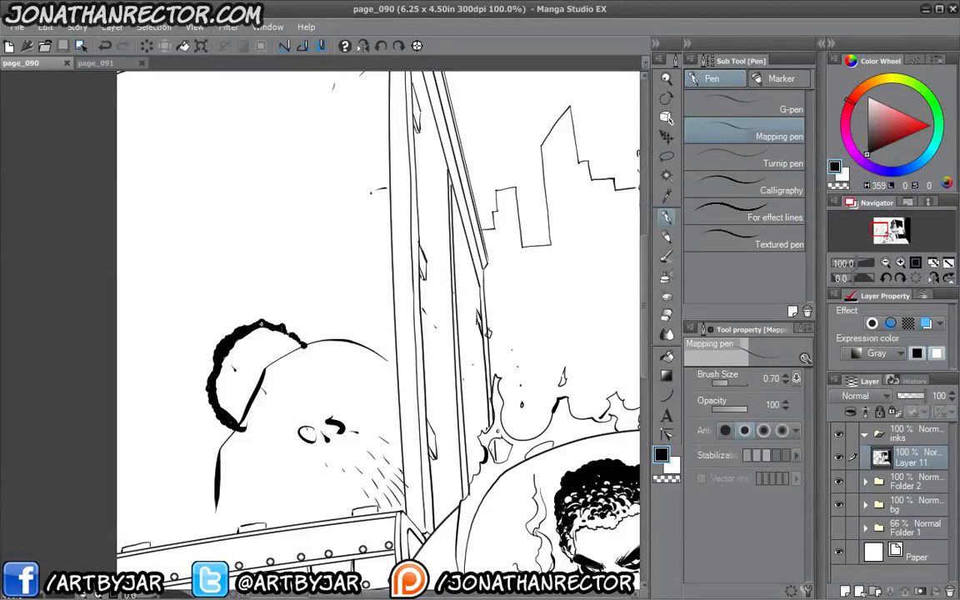
left_click_drag(262, 324, 281, 329)
left_click_drag(233, 390, 266, 274)
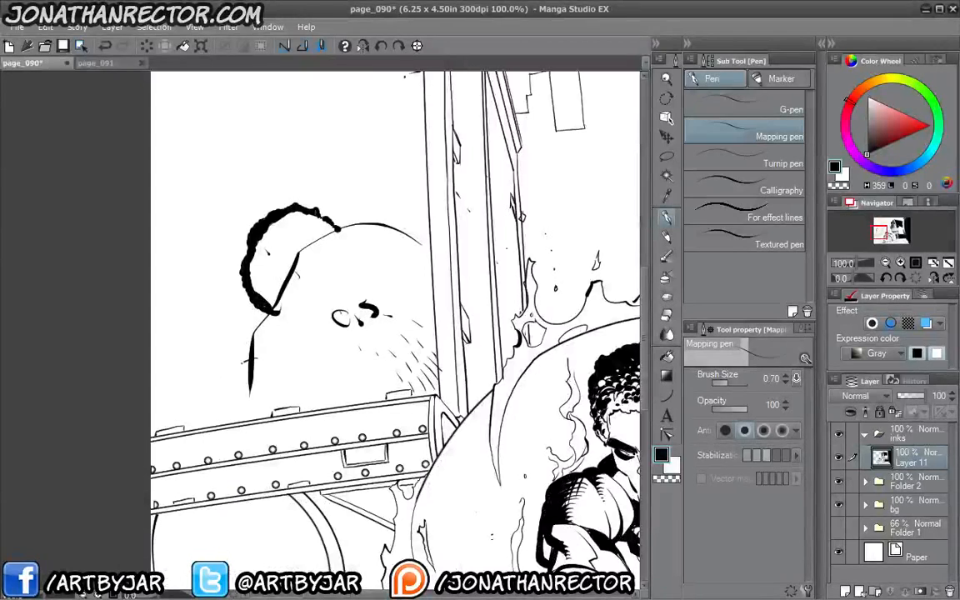
Extend the shadow's shoulder contours to the truck's rail and corner post, and fill the silhouette solid black
left_click_drag(251, 349, 222, 412)
key("ctrl+z")
left_click_drag(249, 359, 230, 384)
mouse_move(381, 234)
left_mouse_down()
mouse_move(318, 289)
mouse_move(361, 291)
left_mouse_up()
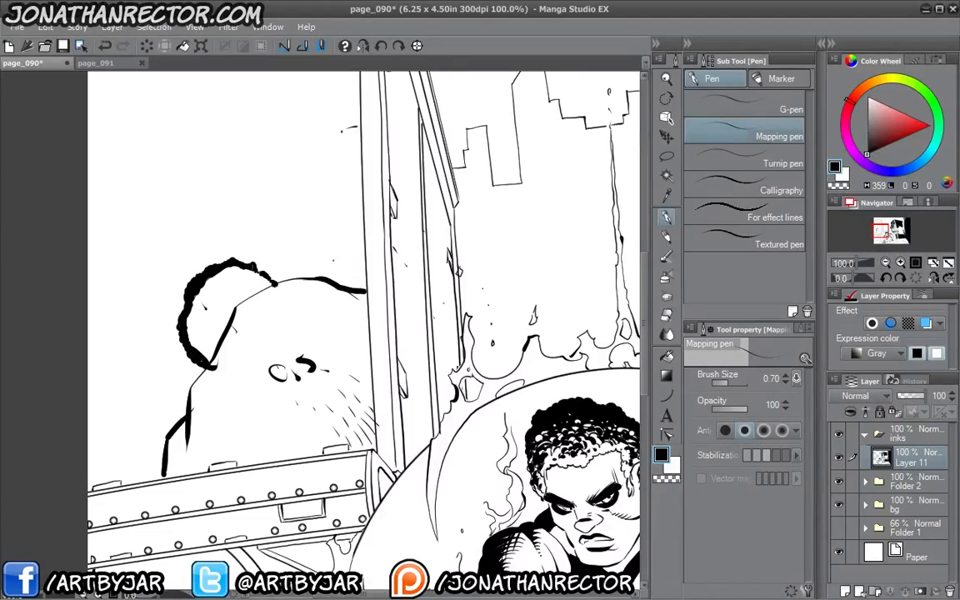
left_click_drag(169, 432, 140, 405)
key("g")
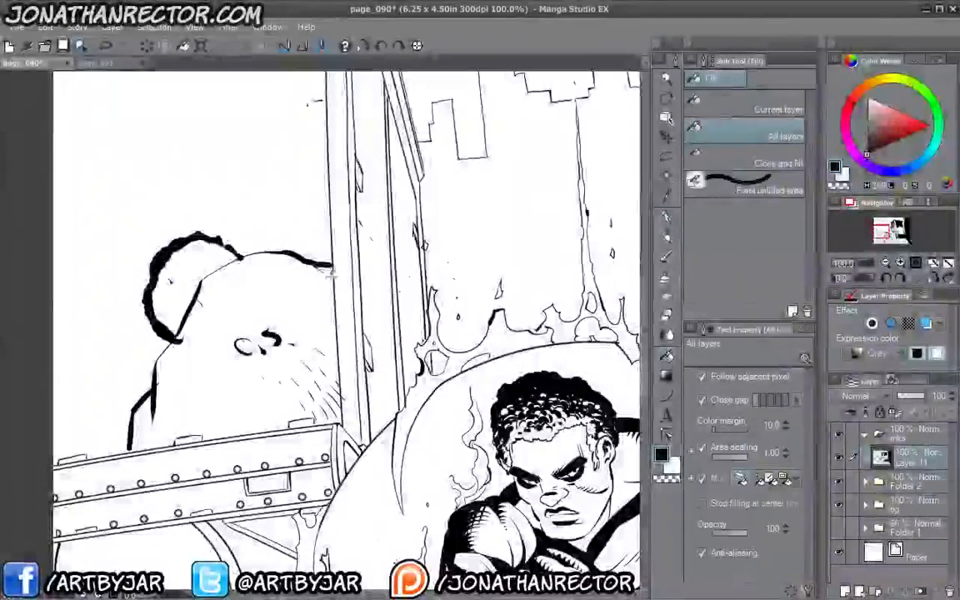
left_click(238, 291)
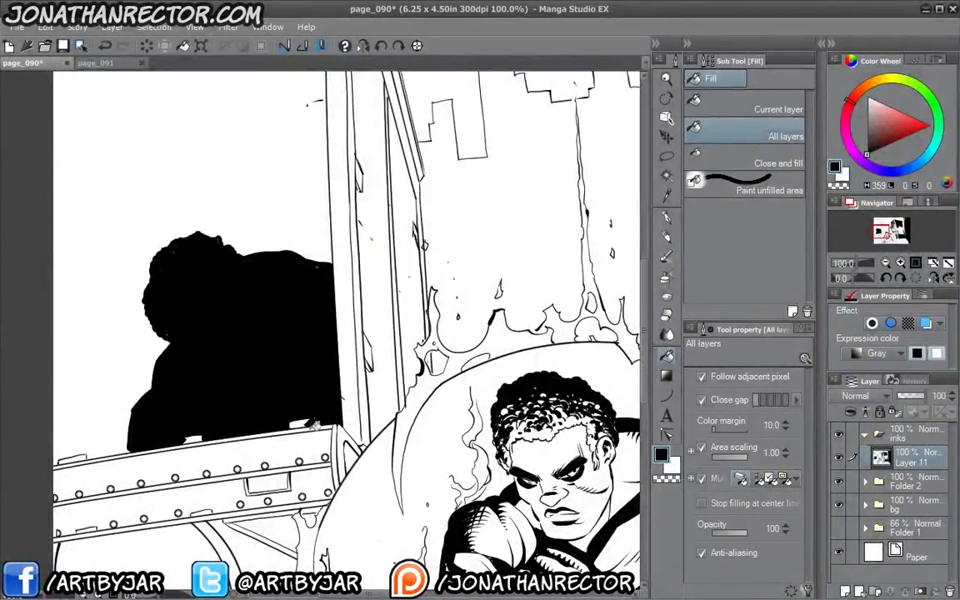
Carry the shadow's top edge across the truck's corner post and fill the enclosed strip black
scroll(166, 397, "down", 2)
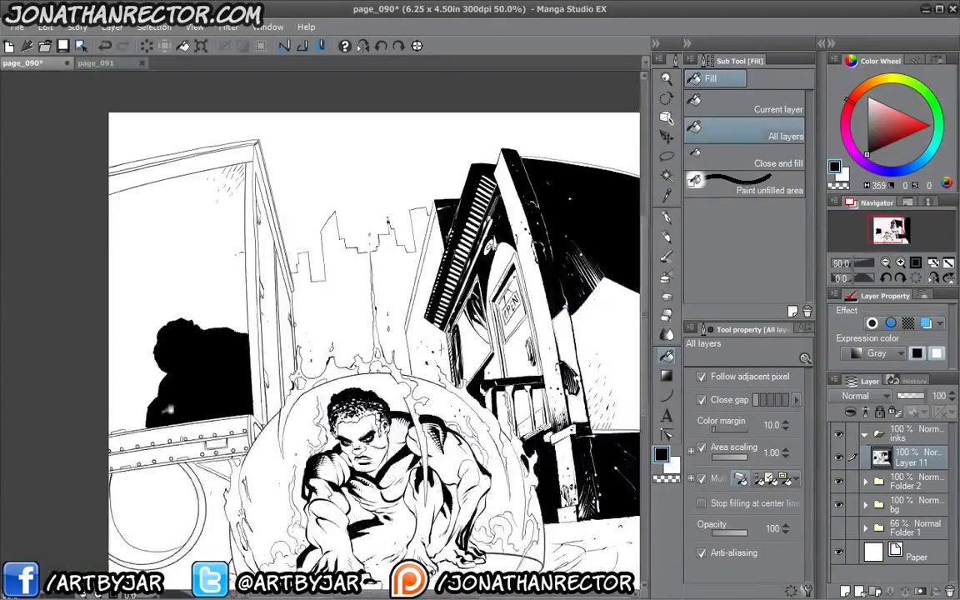
left_click_drag(202, 492, 195, 442)
key("p")
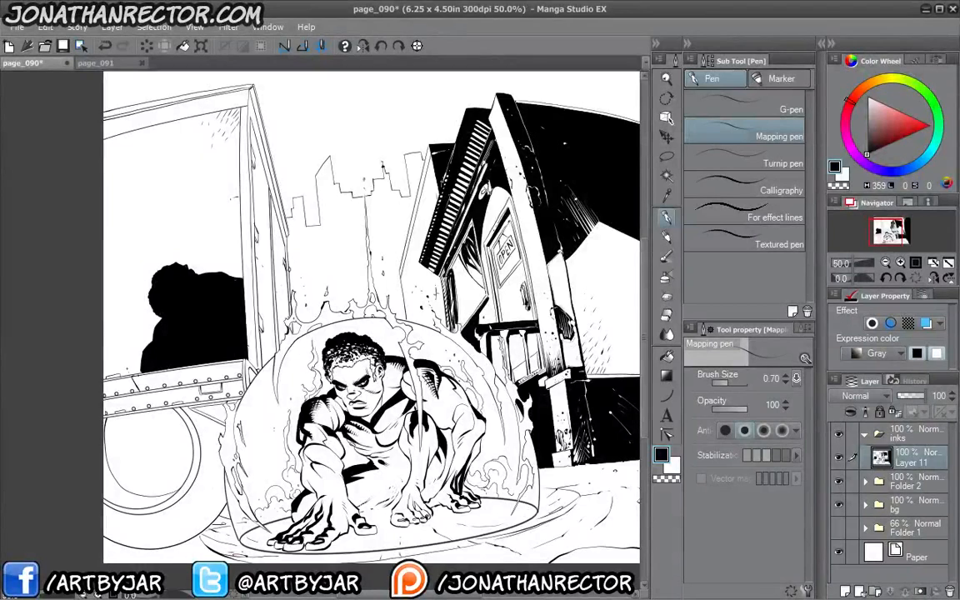
left_click_drag(239, 292, 241, 310)
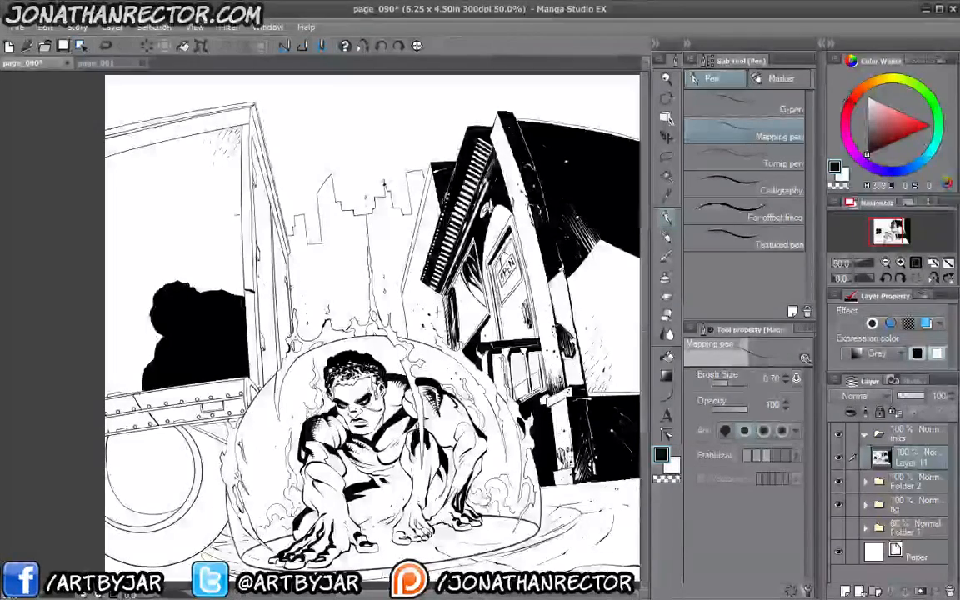
key("g")
left_click(250, 293)
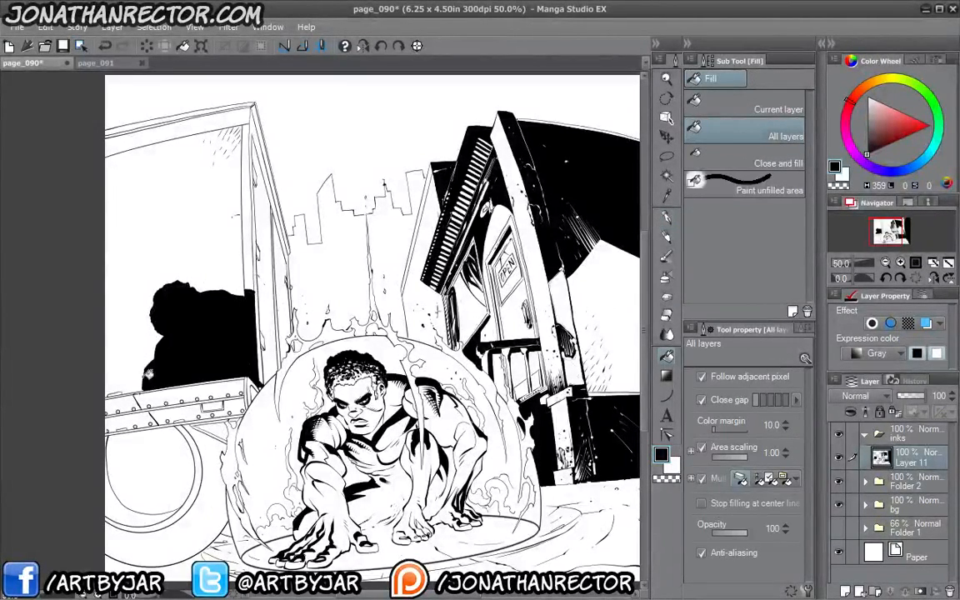
Continue the cast shadow down over the truck's riveted rail with black fills
left_click(179, 392)
left_click(252, 387)
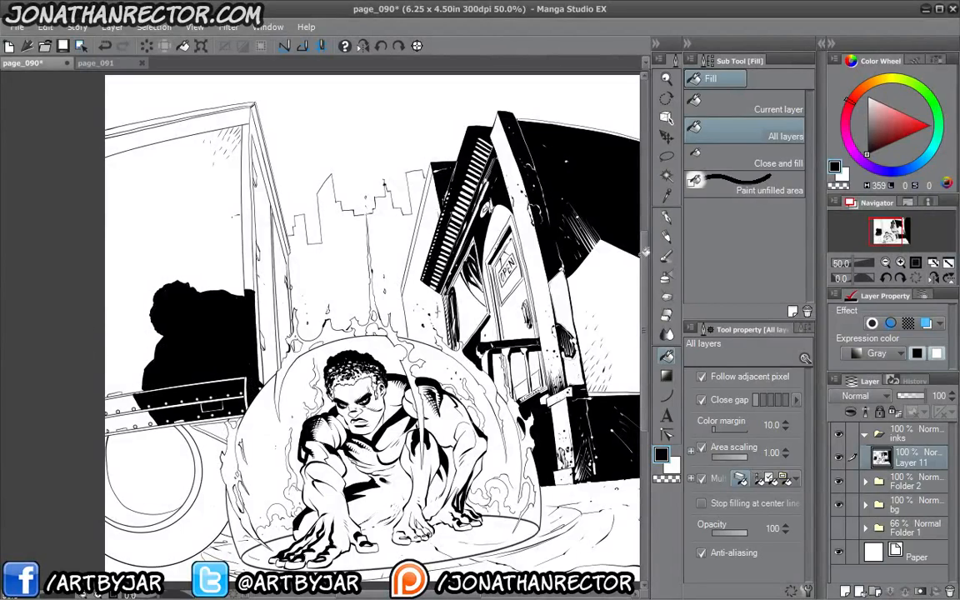
key("p")
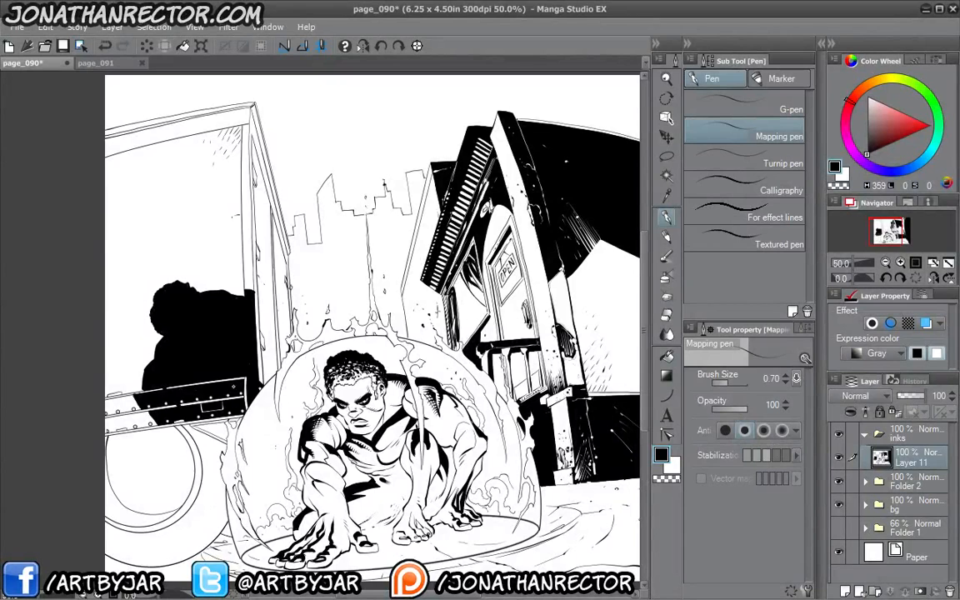
left_click(664, 360)
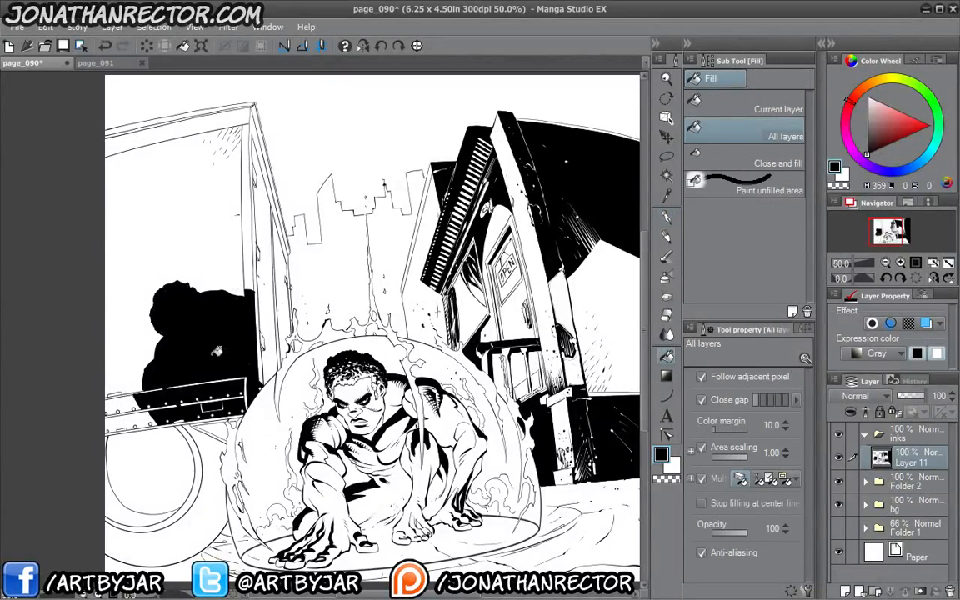
Fill the remaining gap of the cast shadow beside the truck's corner post black and save the page
left_click(244, 379)
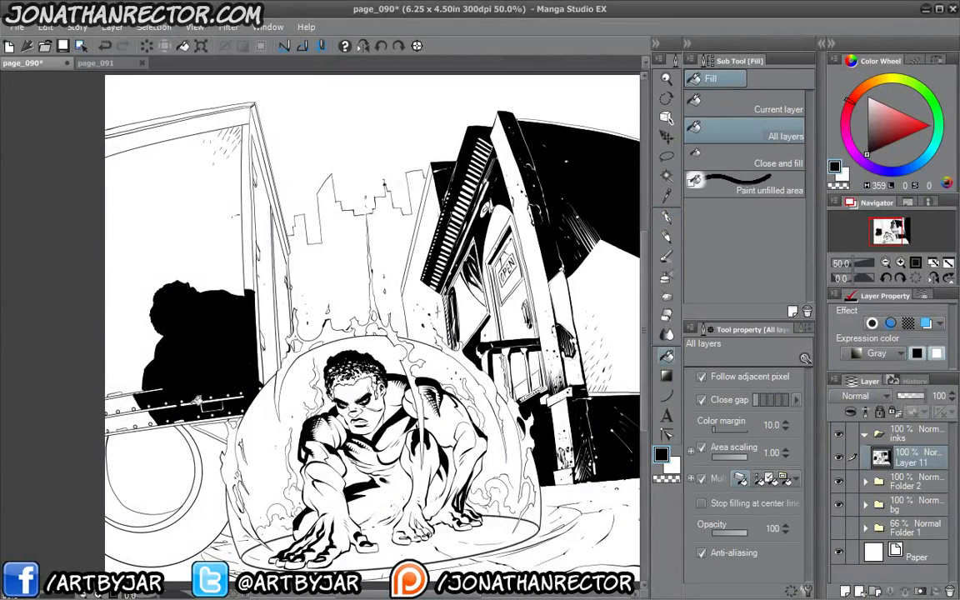
left_click_drag(273, 308, 275, 335)
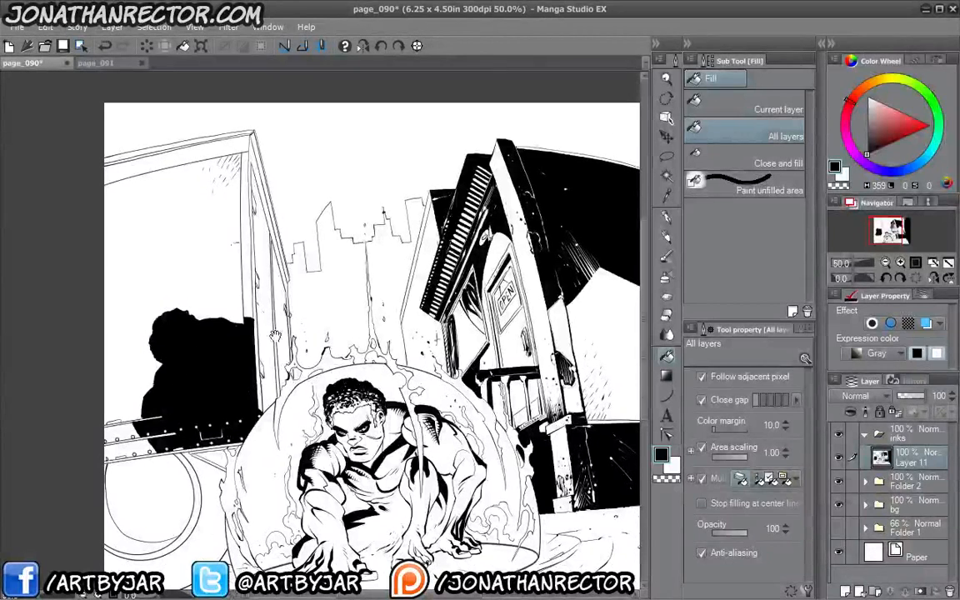
left_click(666, 217)
left_click_drag(291, 409, 295, 403)
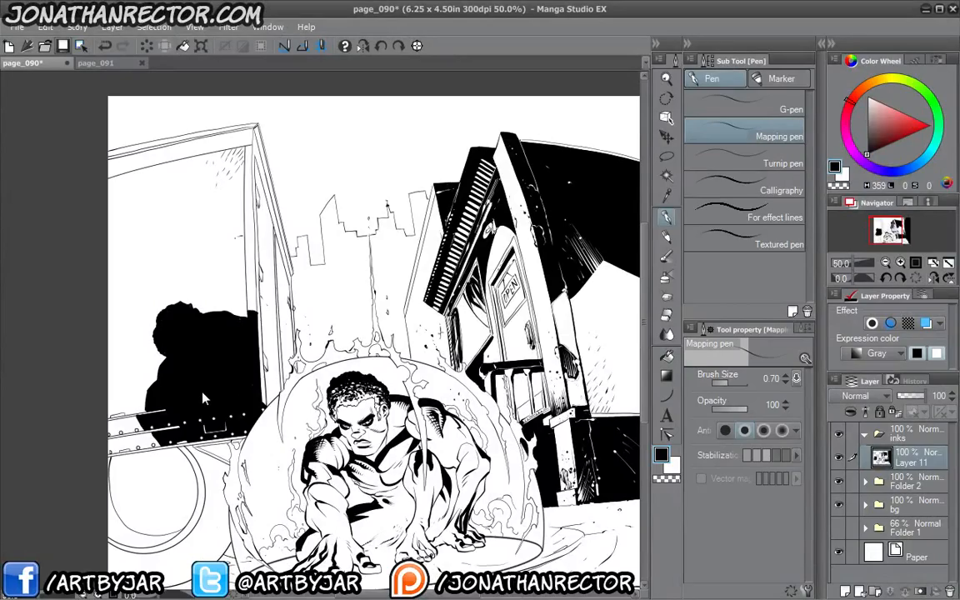
key("ctrl+s")
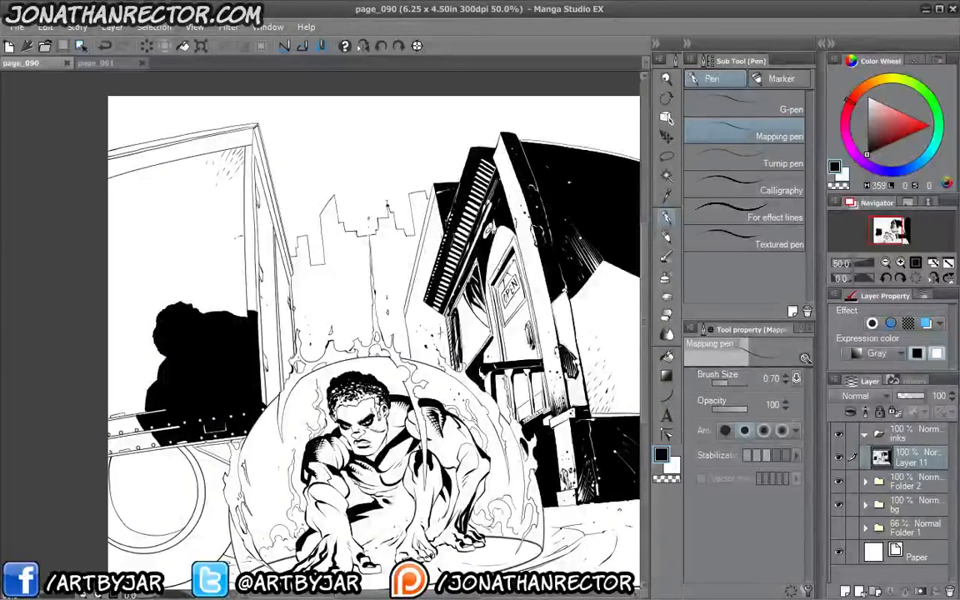
left_click_drag(227, 449, 142, 415)
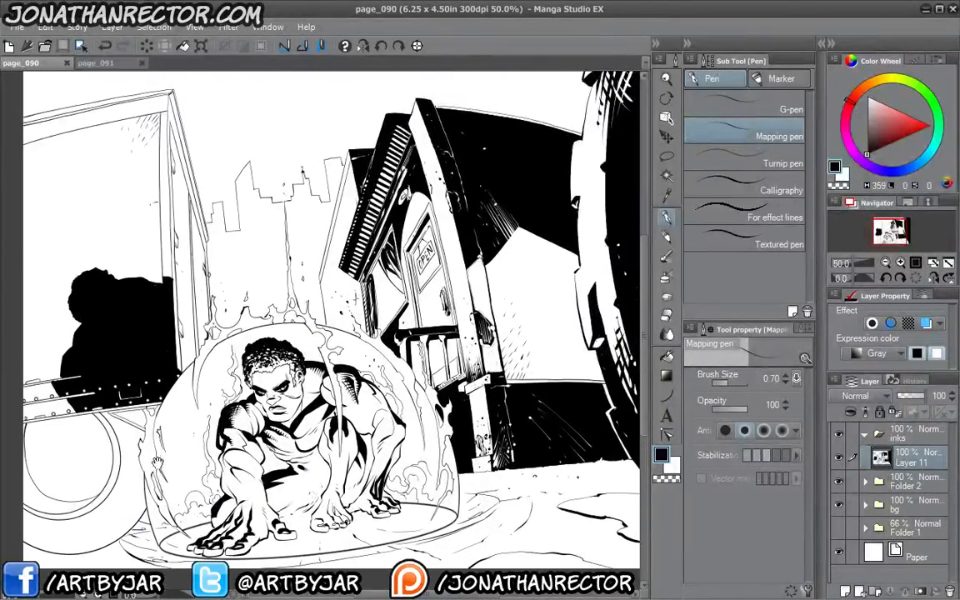
Examine the line art of the disintegrating figure on page_091 at a larger view, and return to page_090
left_click(105, 63)
left_click_drag(200, 354, 232, 329)
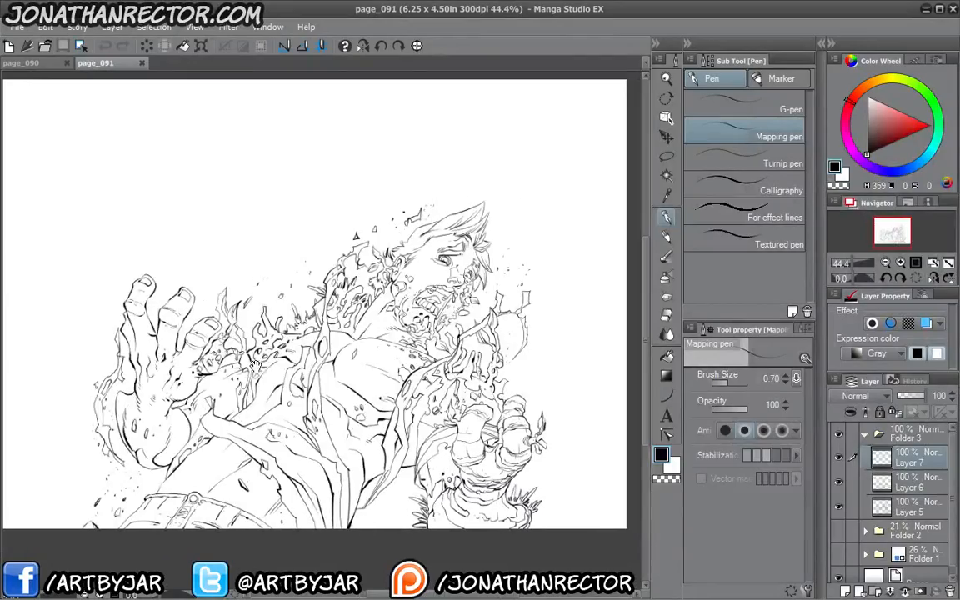
key("Tab")
scroll(194, 267, "up", 2)
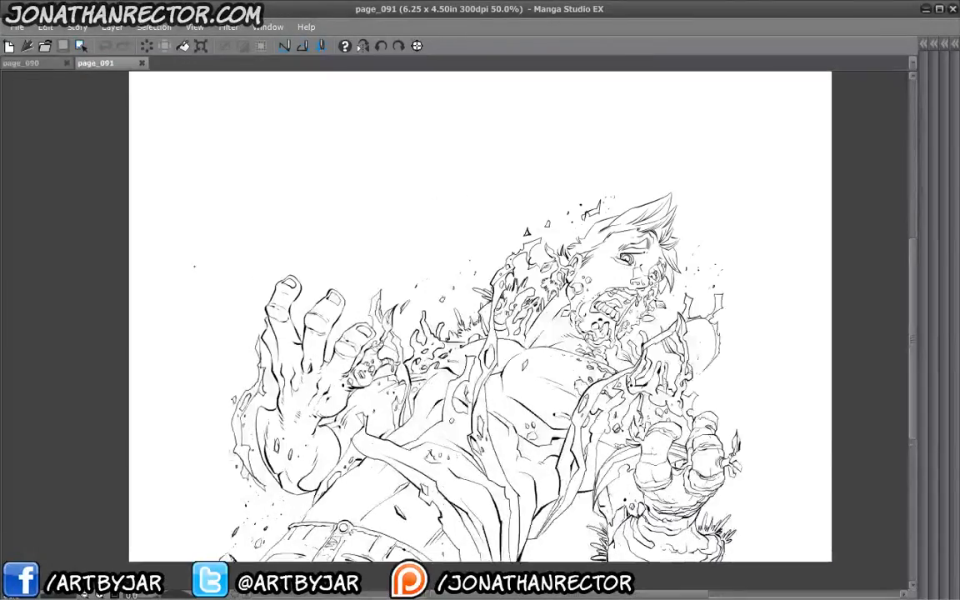
left_click_drag(490, 419, 321, 354)
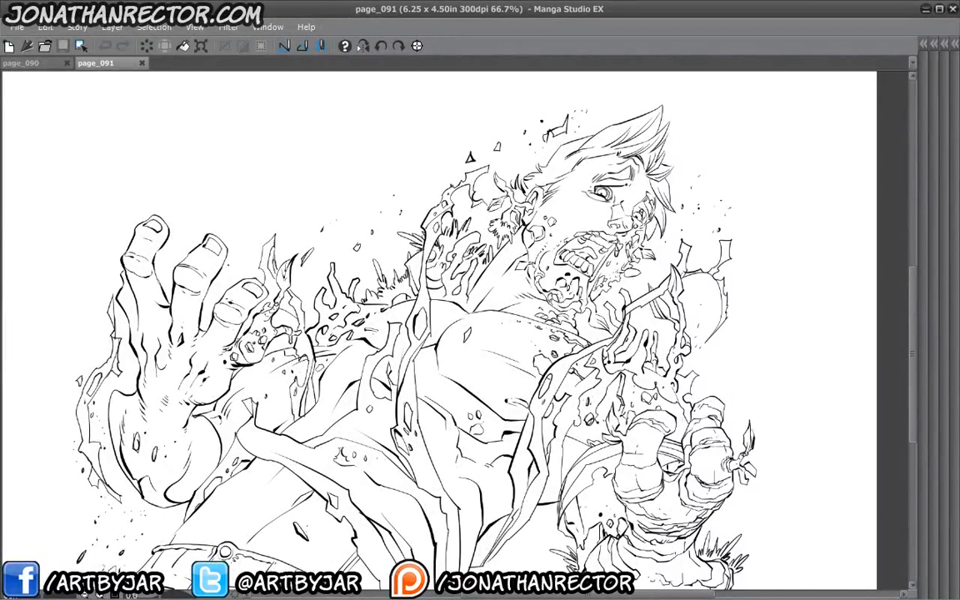
left_click_drag(322, 354, 295, 342)
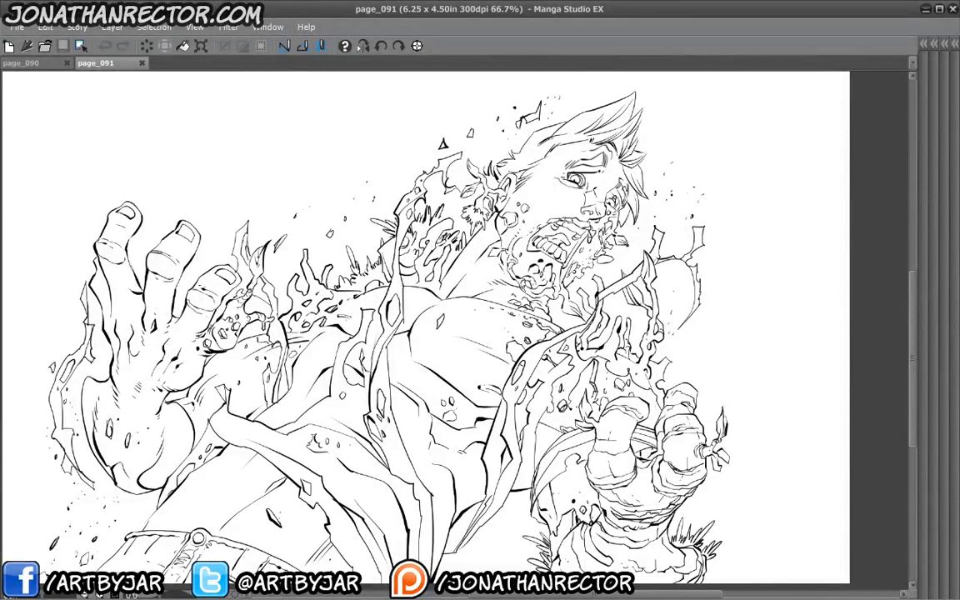
left_click(37, 63)
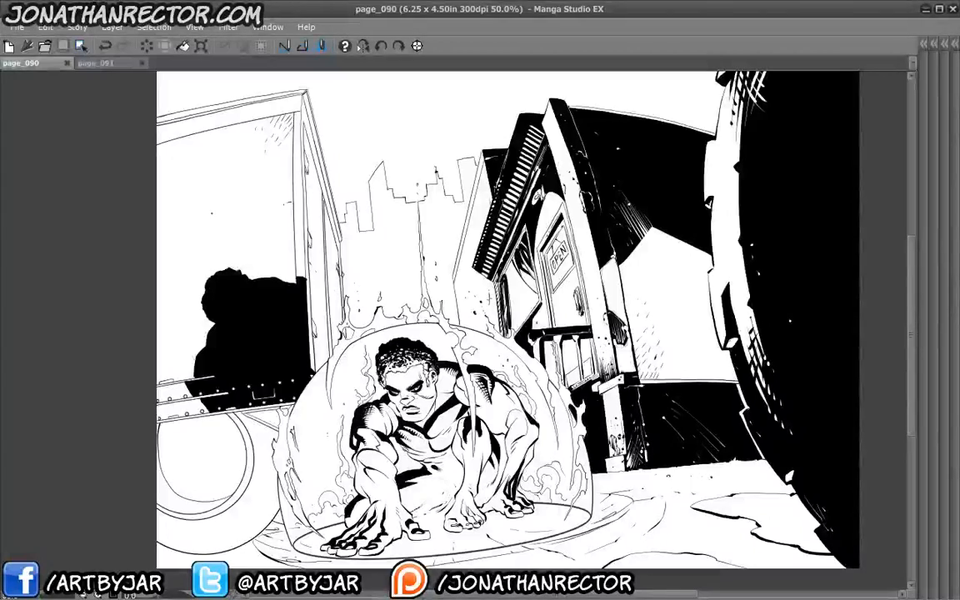
Ink two tapered lines meeting in a peak across the truck's upper side panel to bound a new shadow
left_click_drag(269, 385, 295, 408)
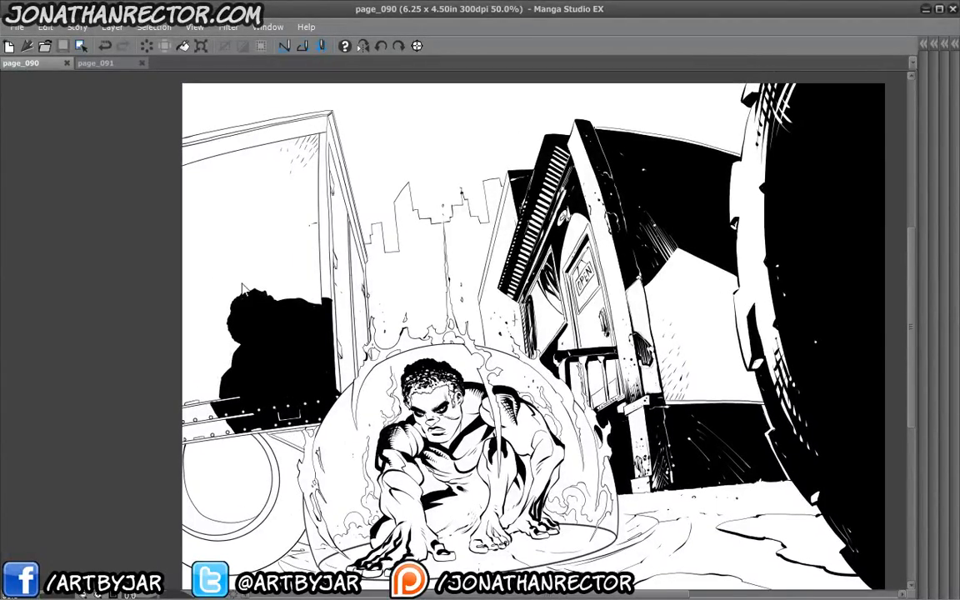
left_click(245, 289, "ctrl")
left_click_drag(236, 295, 438, 407)
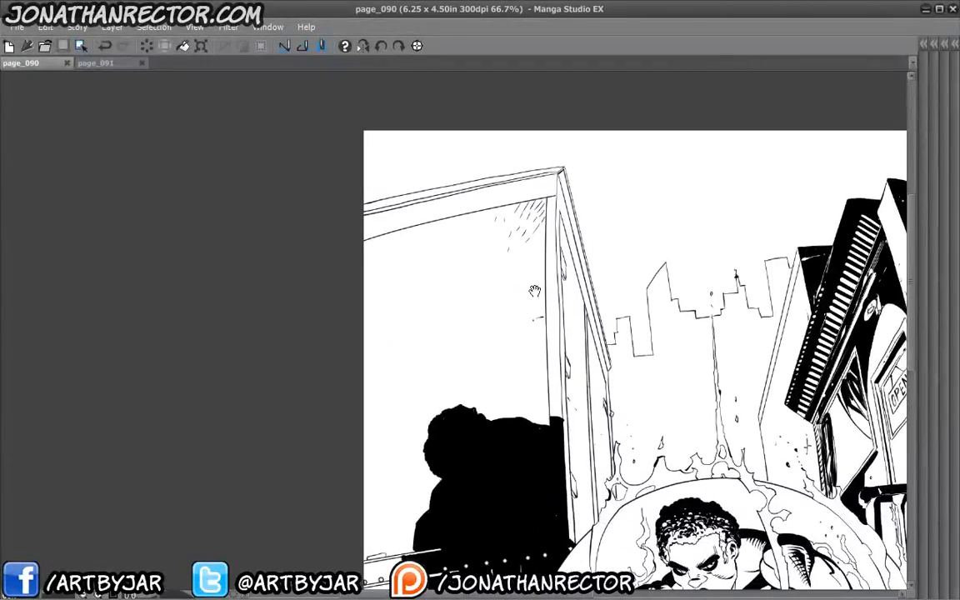
left_click_drag(437, 247, 546, 285)
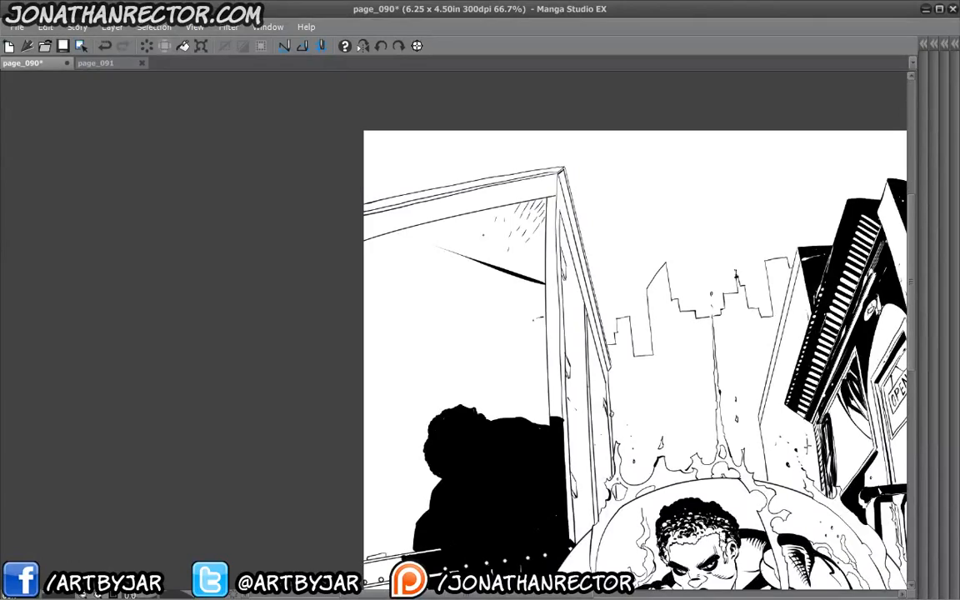
left_click_drag(481, 238, 361, 359)
mouse_move(384, 492)
left_mouse_down()
mouse_move(214, 279)
mouse_move(288, 542)
left_mouse_up()
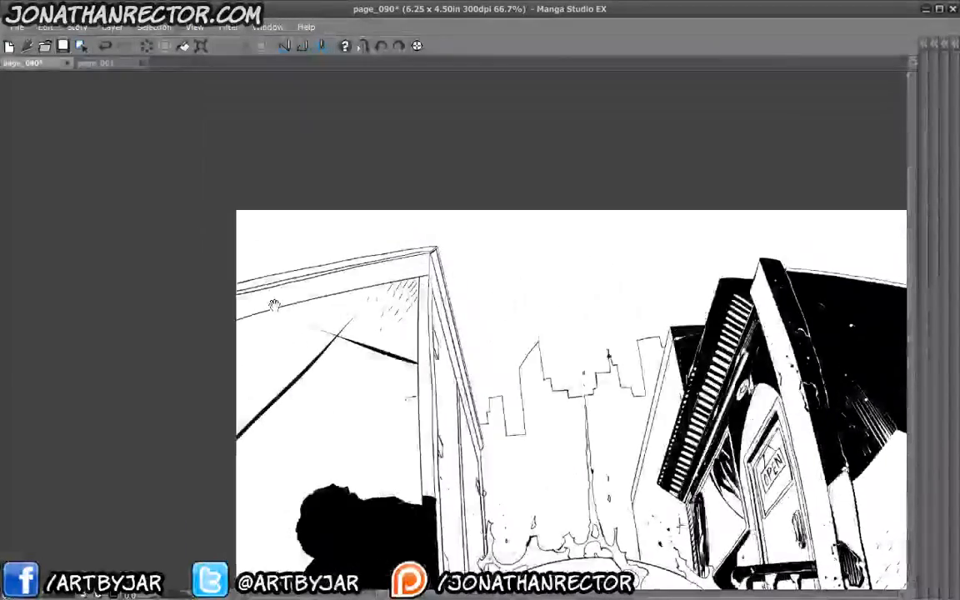
Fill the truck side above the peaked lines, its upper frame band and the outer roof-edge strip solid black
key("Tab")
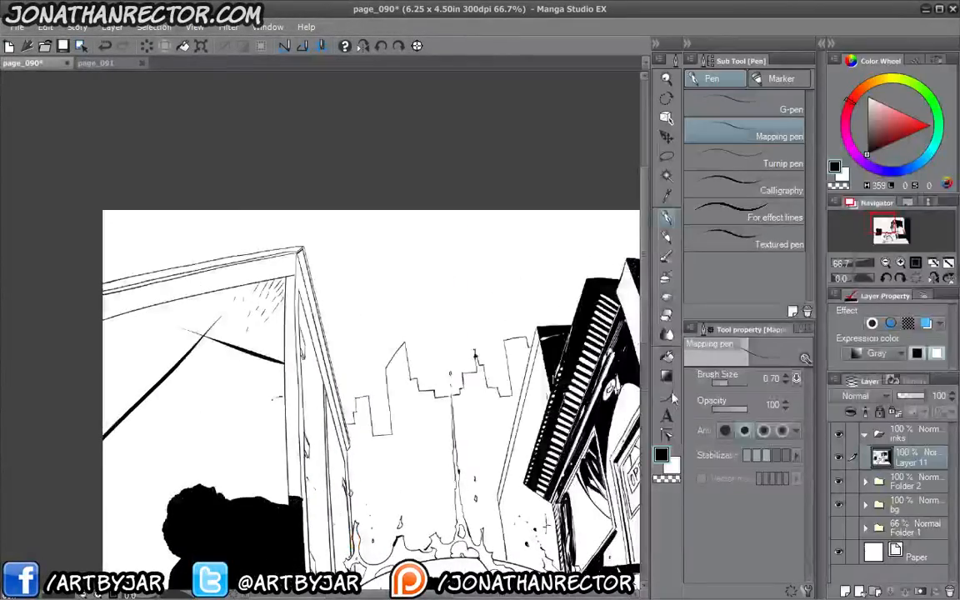
left_click(667, 356)
left_click_drag(183, 344, 240, 381)
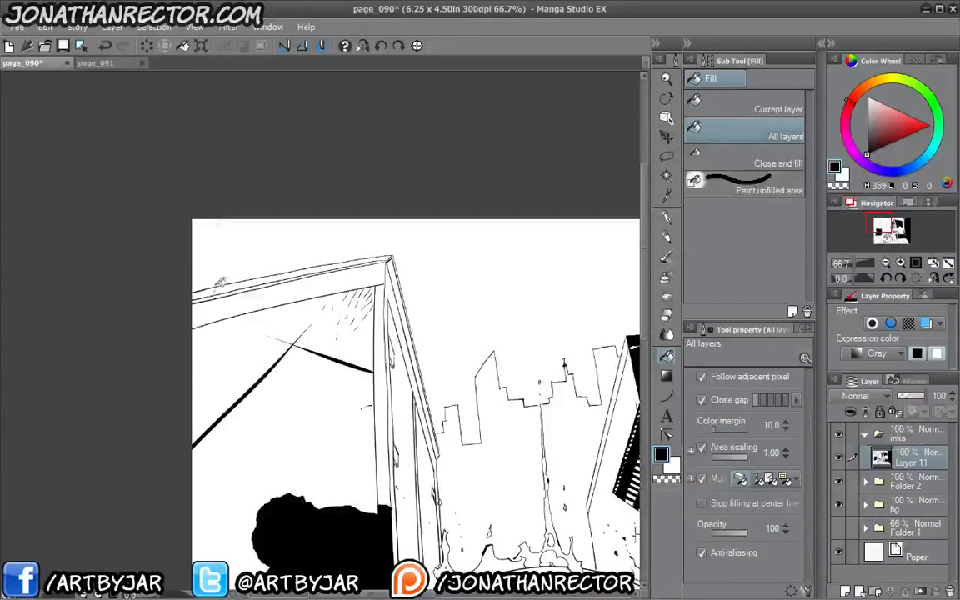
left_click(243, 333)
left_click(221, 288)
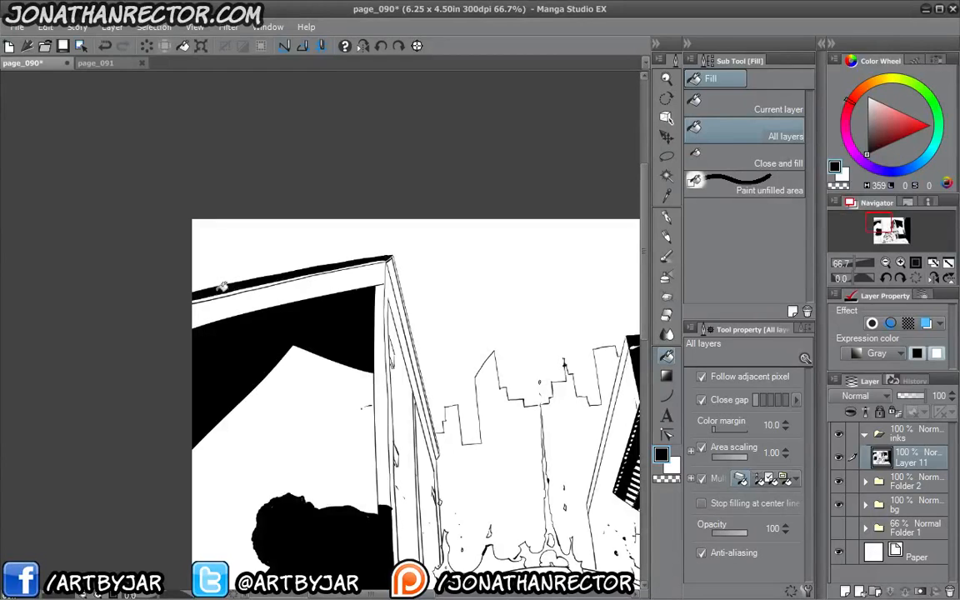
left_click(220, 295)
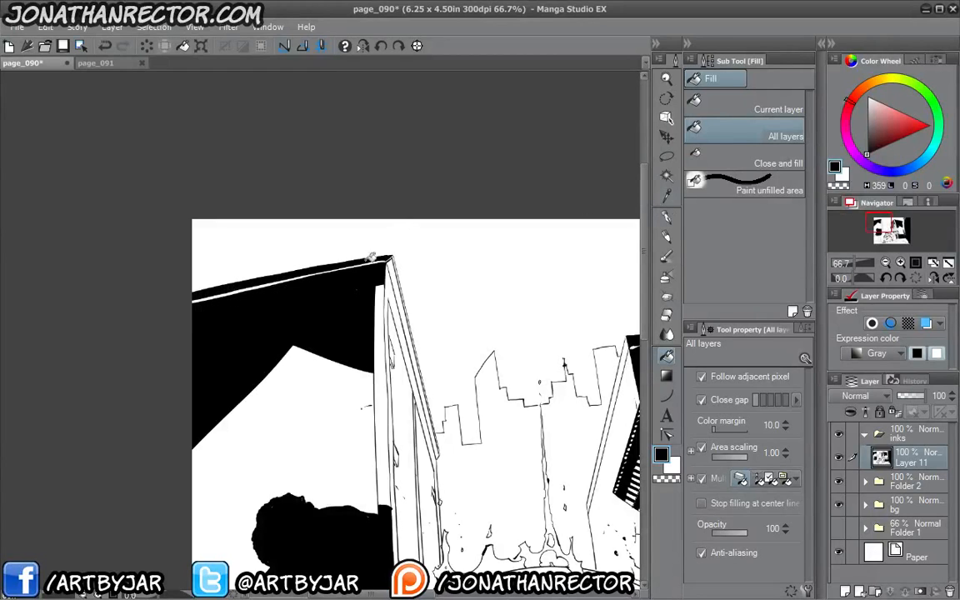
Ink over the outer part of the white roof-edge strip and carry the shadow's lower edge across the corner post
key("p")
mouse_move(267, 289)
left_mouse_down()
mouse_move(399, 256)
mouse_move(349, 261)
left_mouse_up()
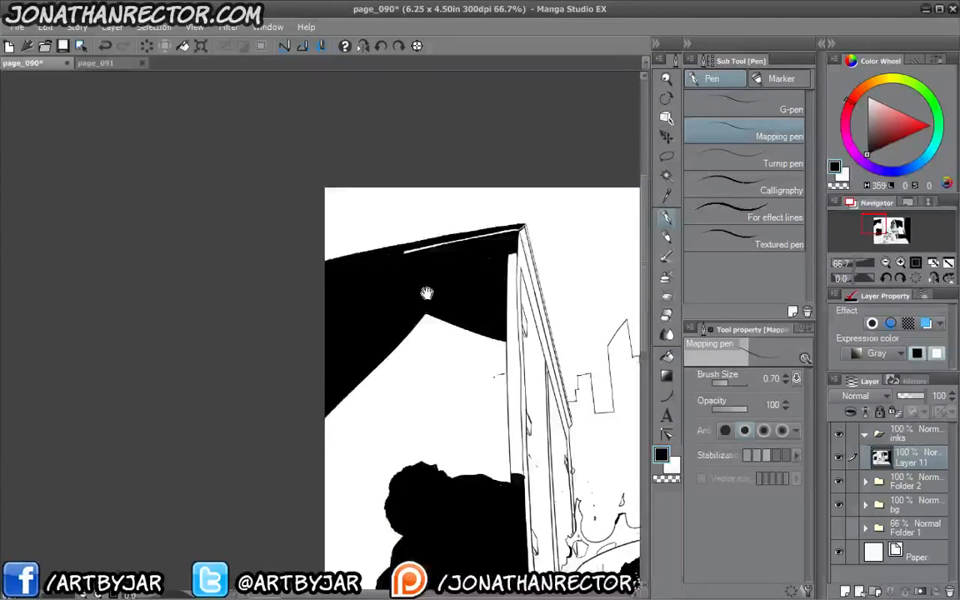
left_click_drag(426, 293, 331, 194)
left_click_drag(381, 288, 358, 327)
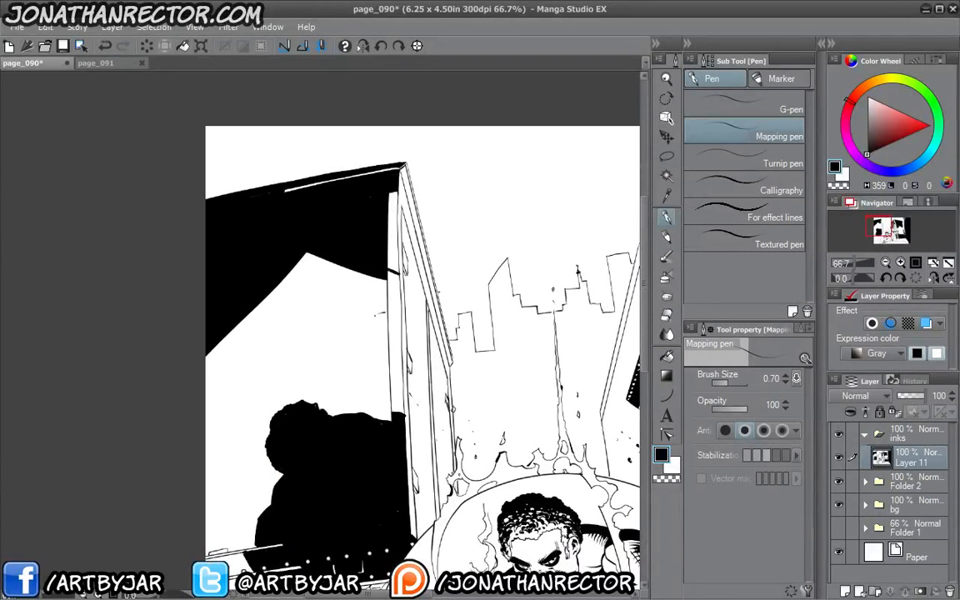
Fill the corner post's upper section and the narrow frame strips along the truck's receding top edge black
key("g")
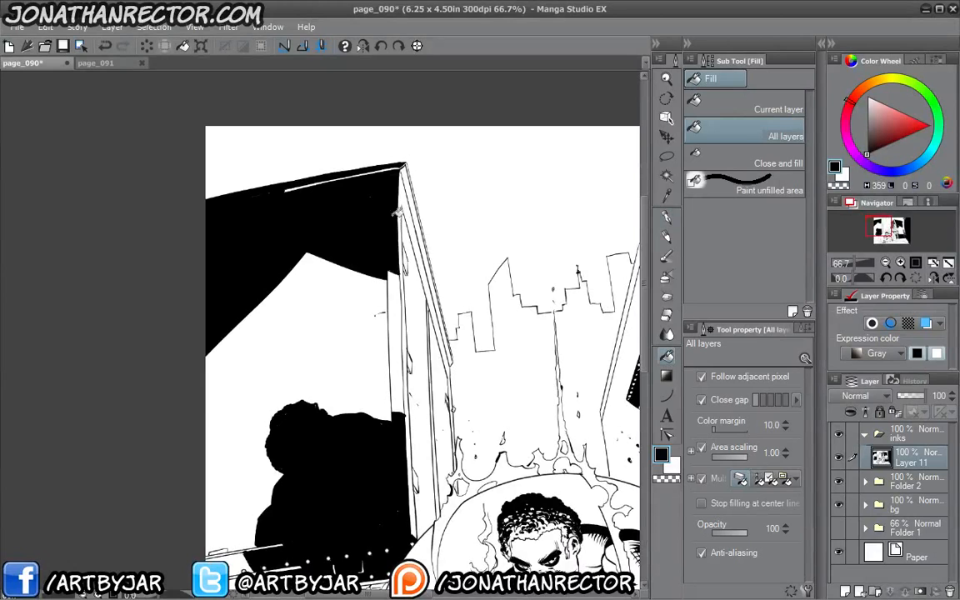
left_click_drag(415, 300, 409, 294)
left_click(412, 234)
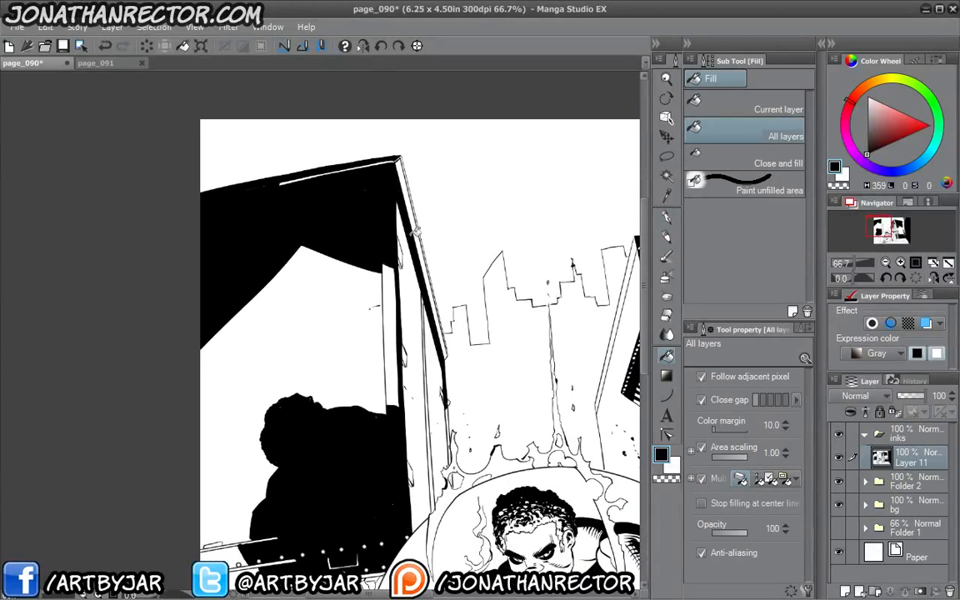
left_click(416, 232)
left_click_drag(427, 366, 415, 275)
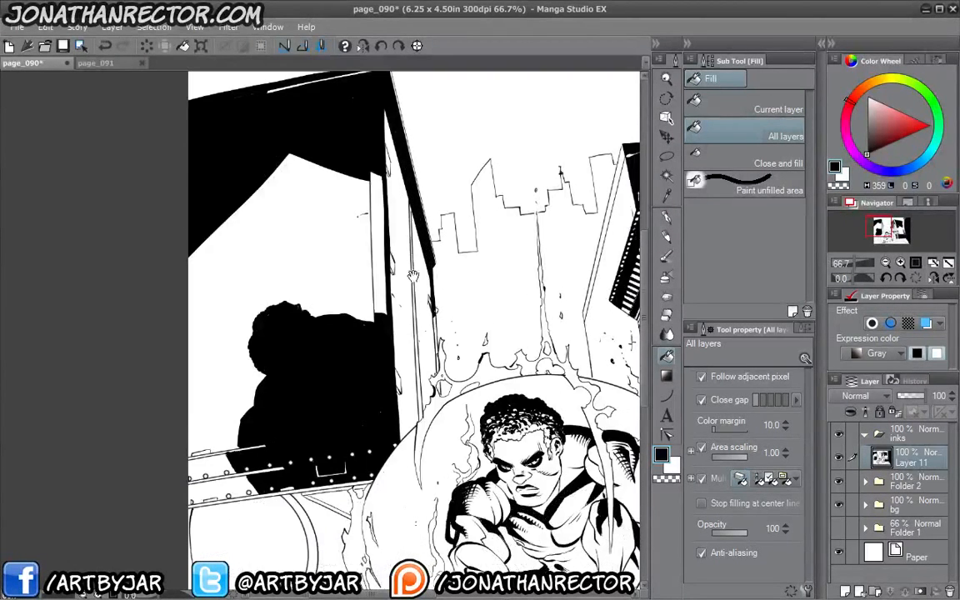
Ink shadow boundary lines across the truck's narrow receding face and its inner panel
left_click(667, 218)
left_click_drag(404, 355, 402, 472)
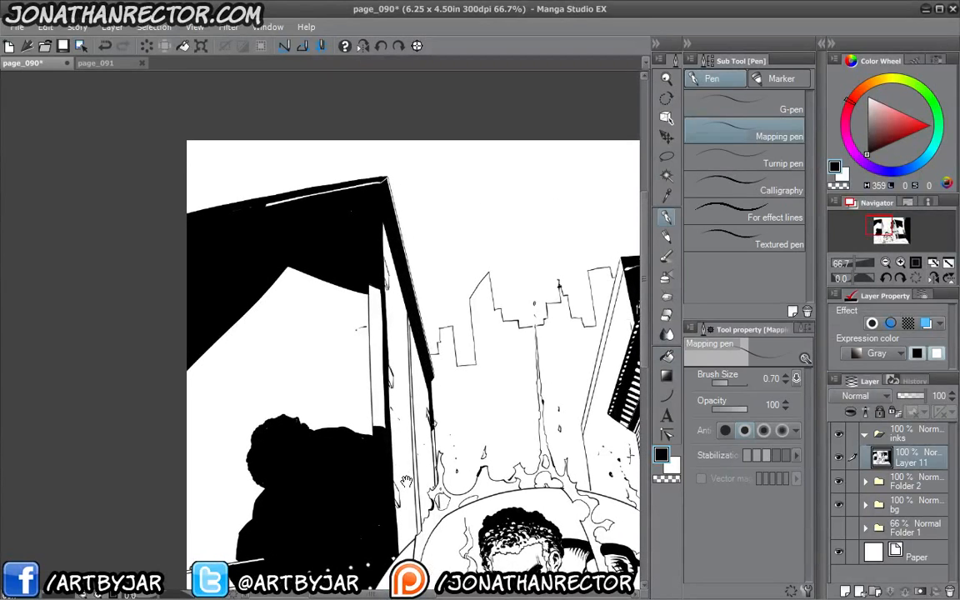
left_click_drag(300, 293, 297, 218)
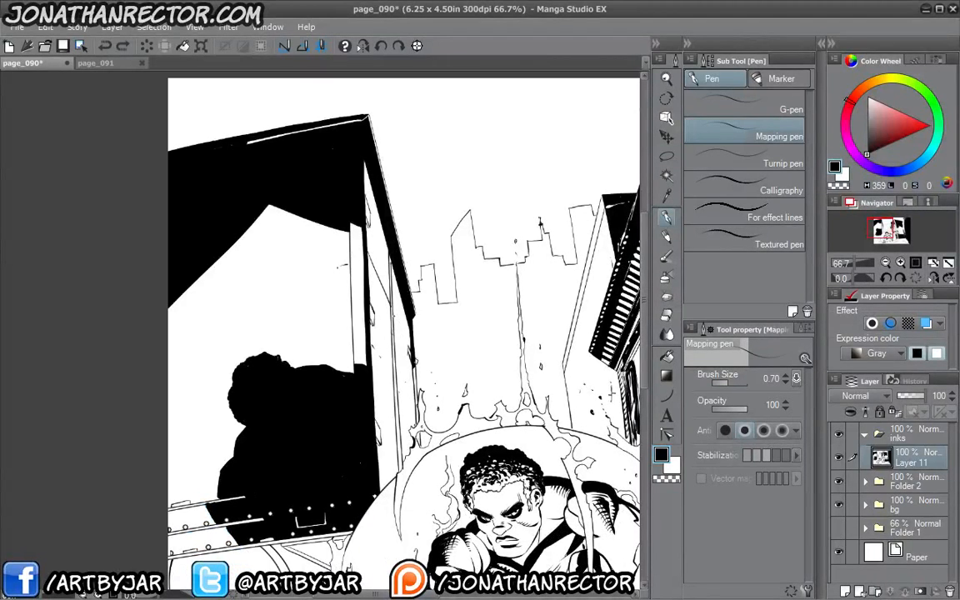
left_click_drag(359, 302, 352, 269)
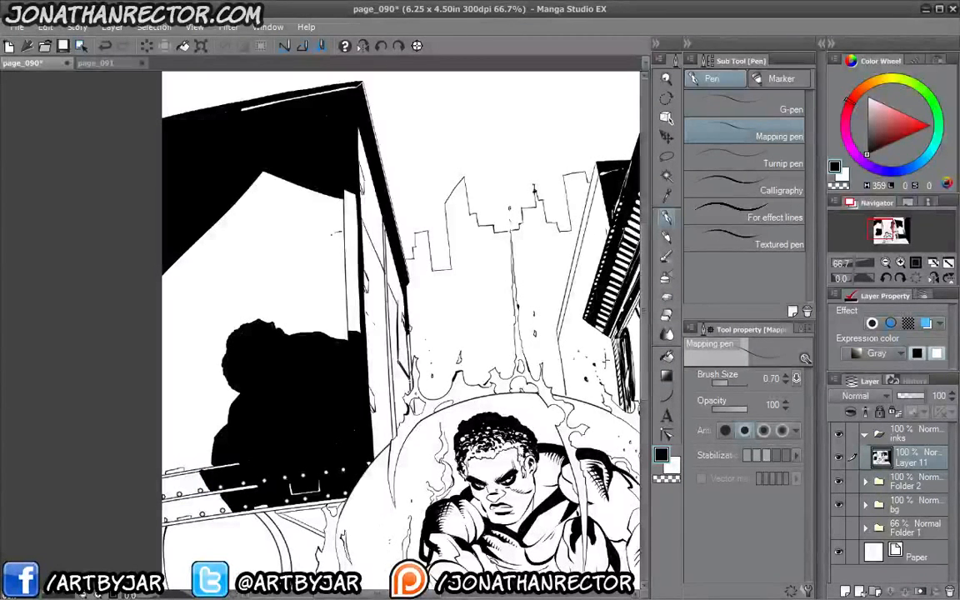
Fill the enclosed sections of the truck's receding face solid black, leaving thin white slivers along the frame
left_click(669, 359)
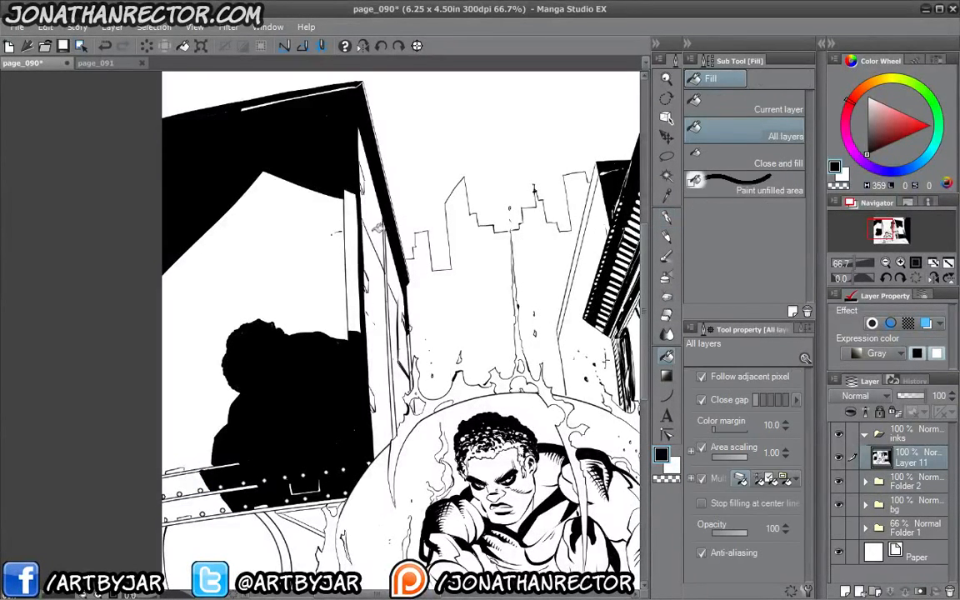
left_click(378, 233)
left_click(391, 263)
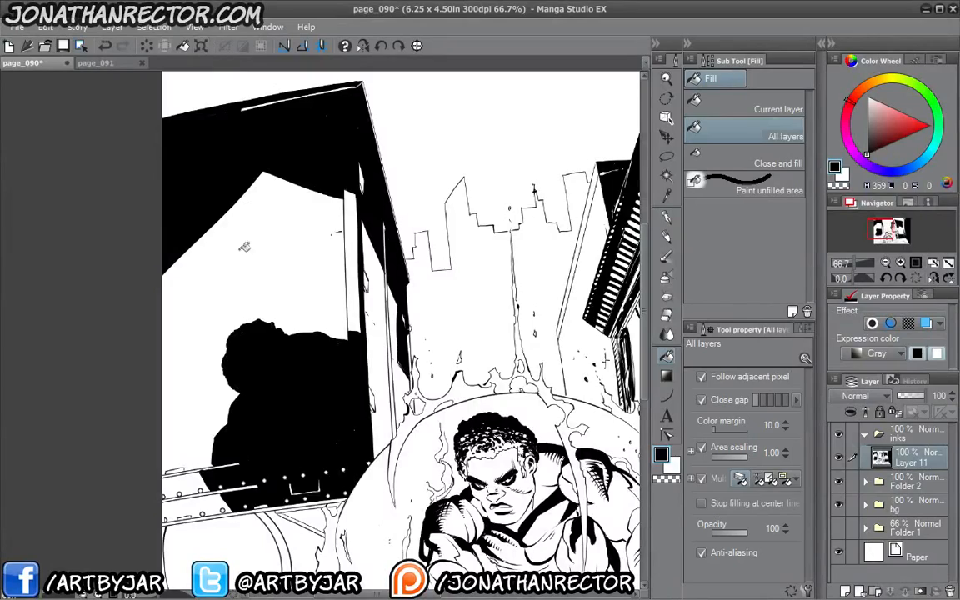
scroll(225, 314, "down", 1)
left_click(317, 273)
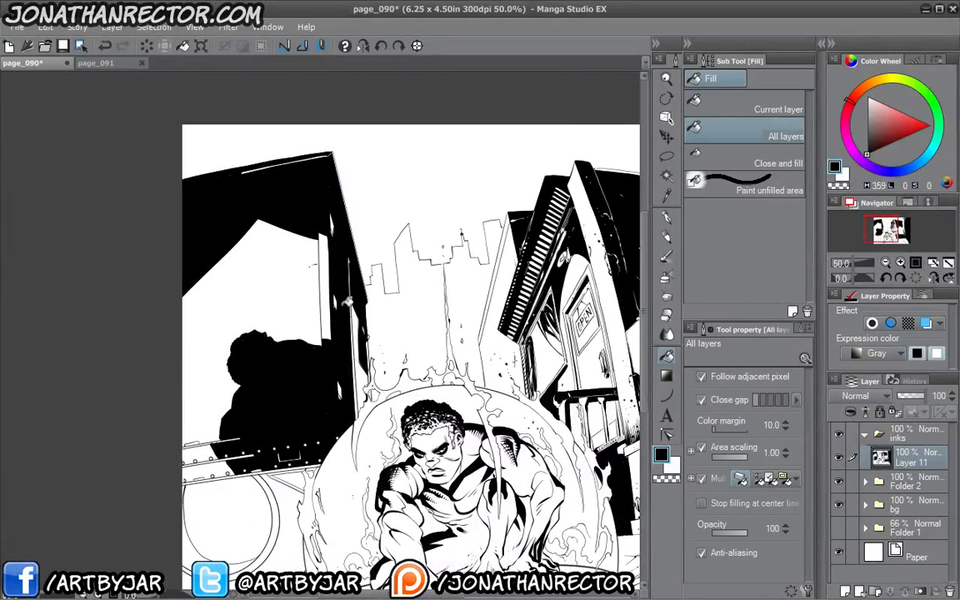
left_click(322, 284)
Dot small white specks over the blackened receding face of the truck with the Mapping pen
left_click_drag(216, 371, 198, 294)
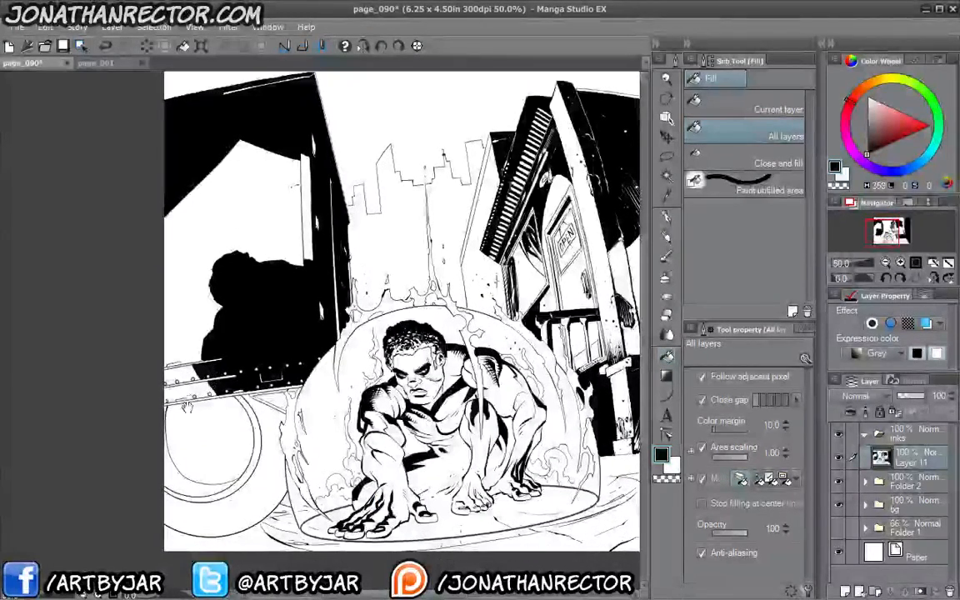
key("p")
left_click_drag(262, 197, 243, 278)
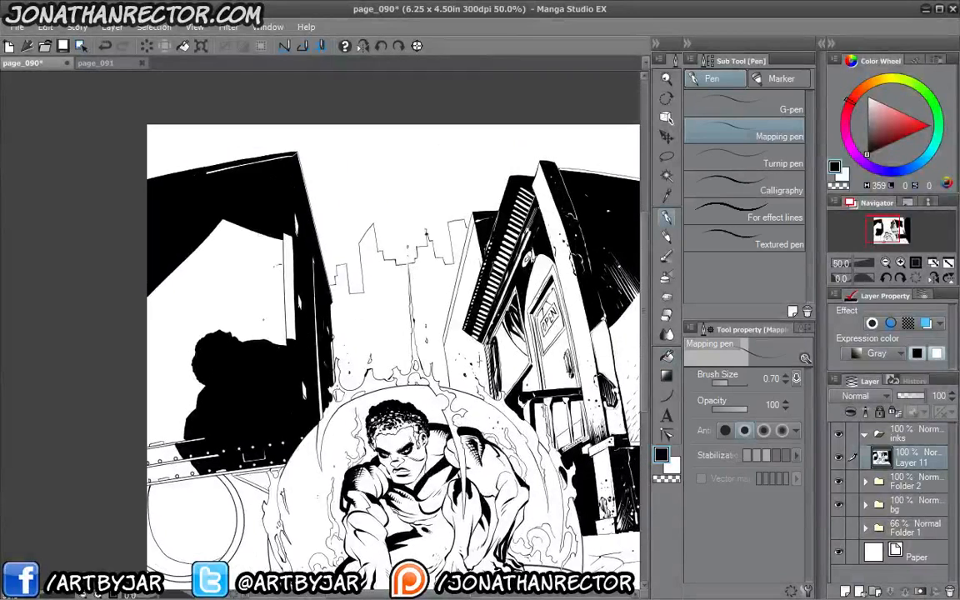
scroll(242, 278, "up", 2)
left_click(674, 467)
left_click_drag(378, 321, 367, 302)
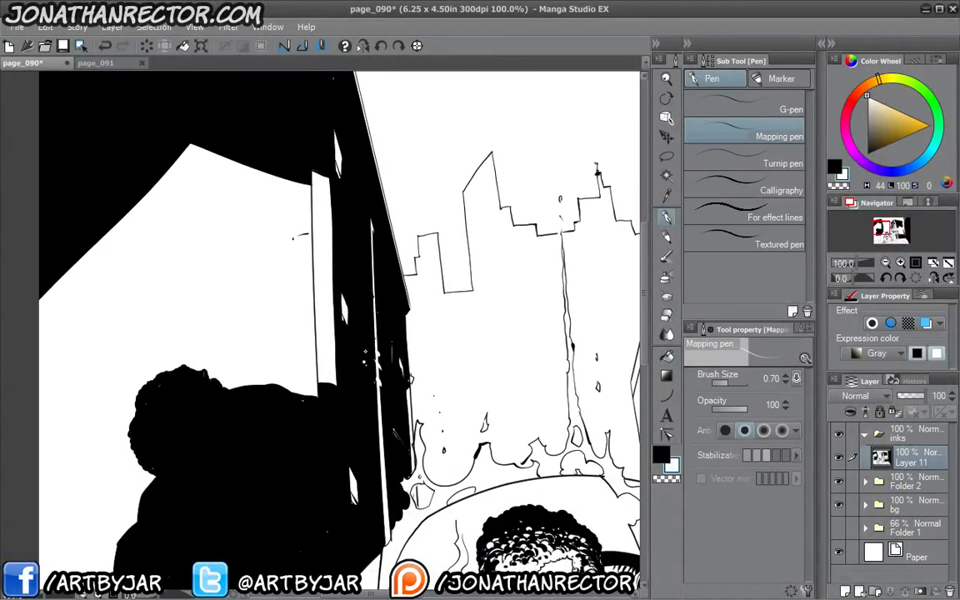
left_click(359, 337)
left_click(366, 330)
left_click(359, 319)
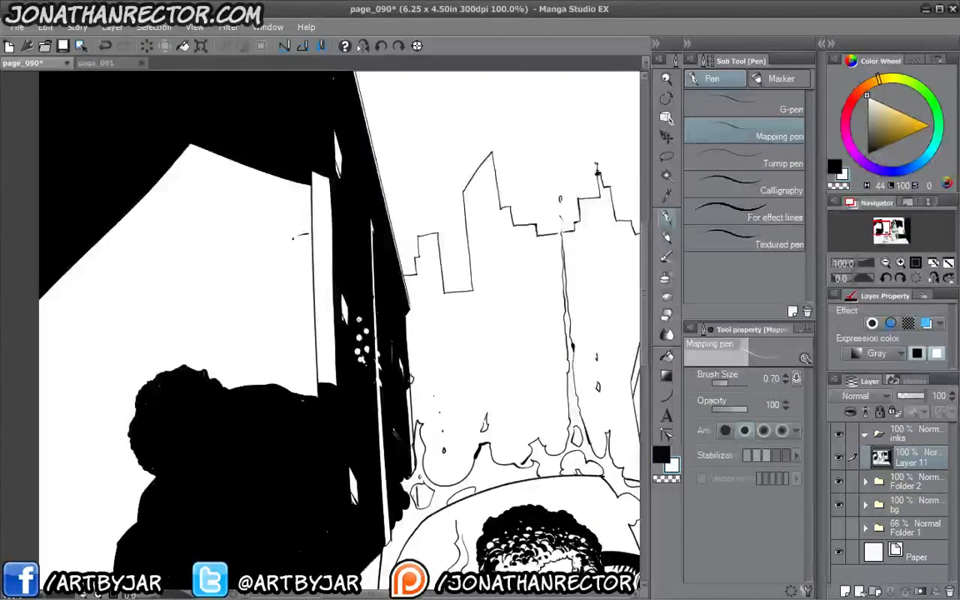
left_click(387, 378)
Ink a thin white highlight along the truck's receding top edge and add tiny white rivet specks near it
left_click_drag(358, 408, 333, 288)
left_click_drag(335, 174, 428, 421)
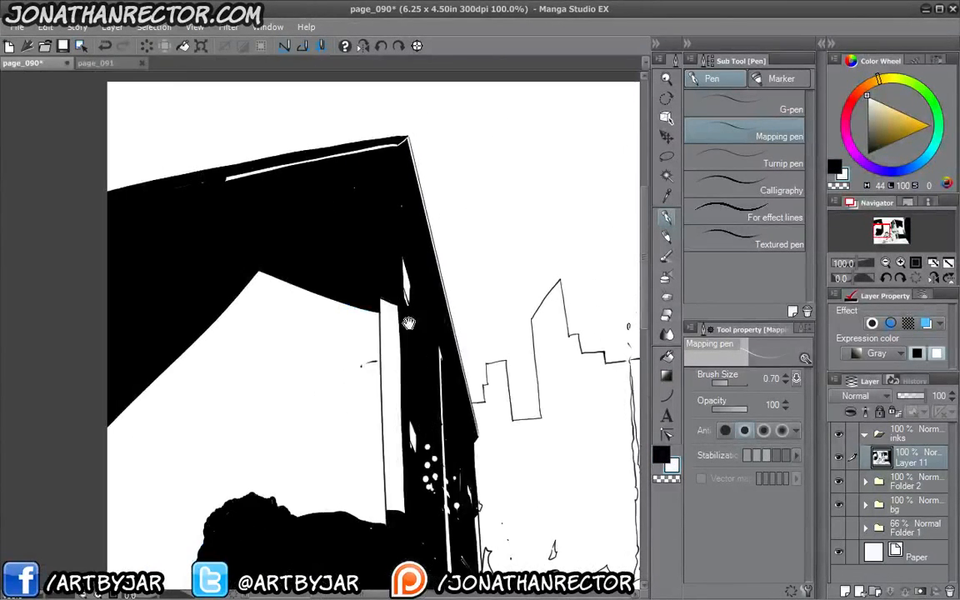
left_click_drag(423, 237, 475, 430)
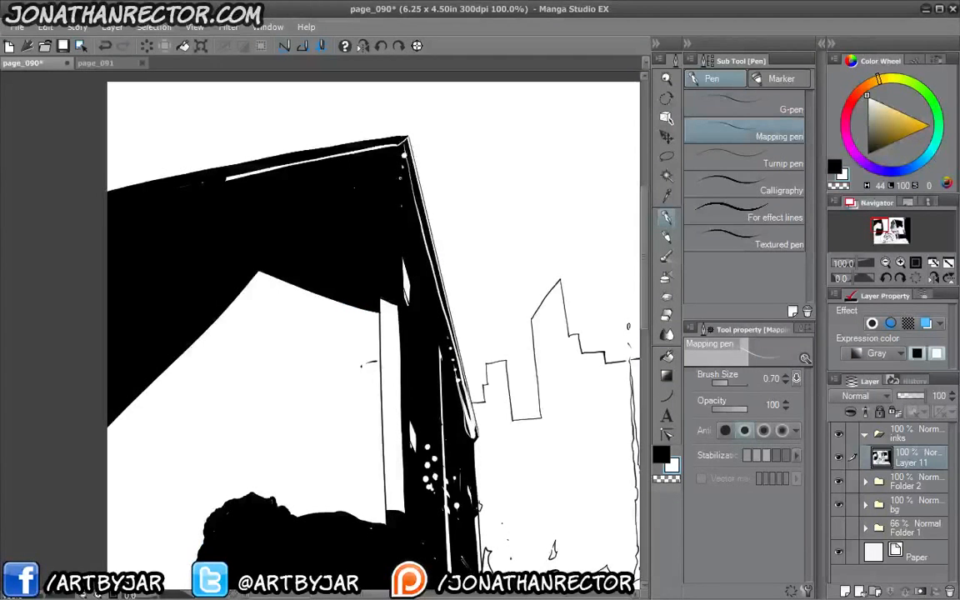
Feather fine white strokes along the edge of the truck's solid black upper side, and return the drawing colour to black
left_click_drag(146, 381, 416, 268)
left_click_drag(379, 308, 426, 244)
left_click_drag(395, 263, 420, 239)
left_click_drag(464, 410, 248, 135)
left_click(660, 455)
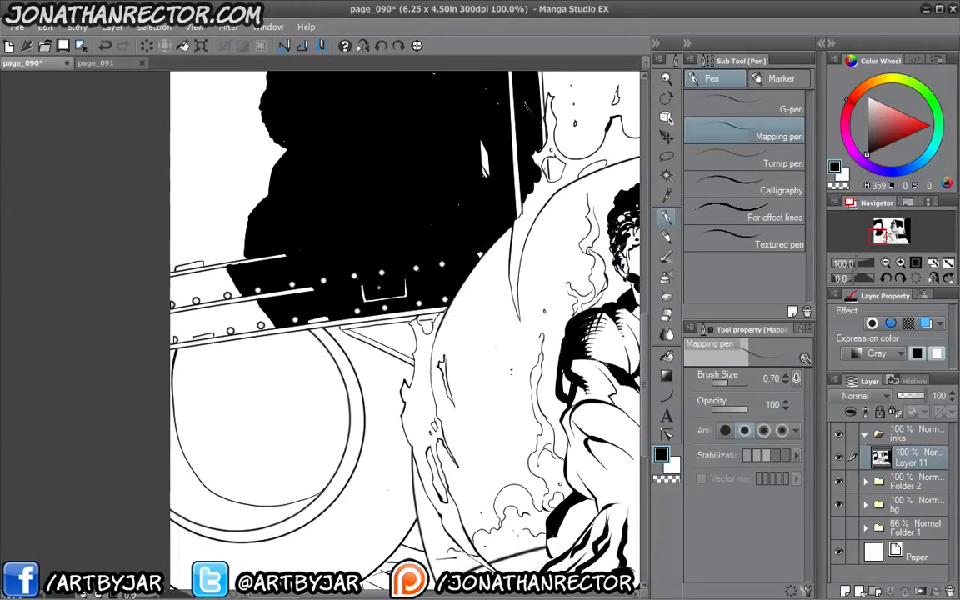
Ink curved, tapering shadow boundary lines on the lower sidewall of the truck's tyre with the Mapping pen
left_click_drag(289, 353, 291, 379)
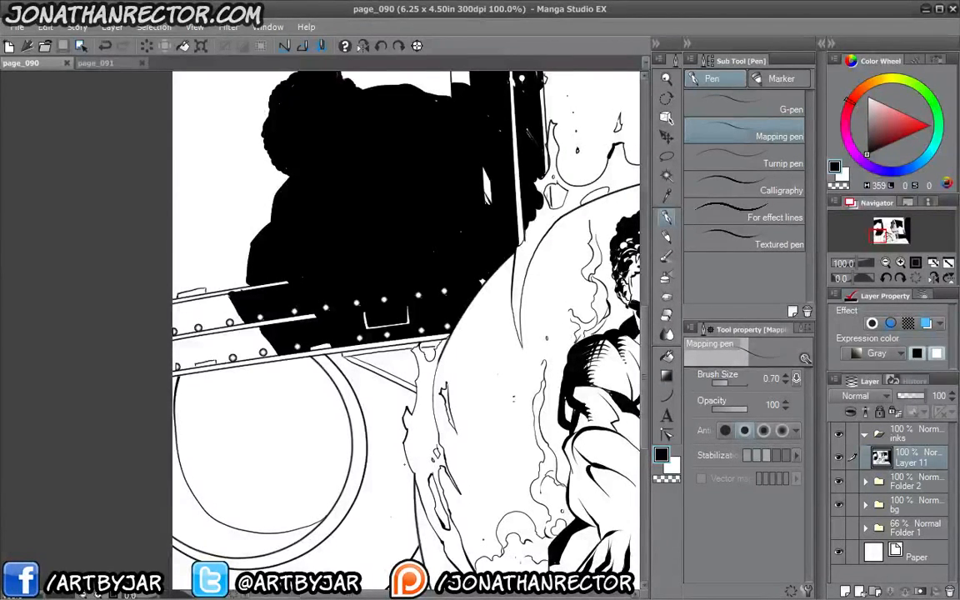
left_click_drag(242, 384, 228, 283)
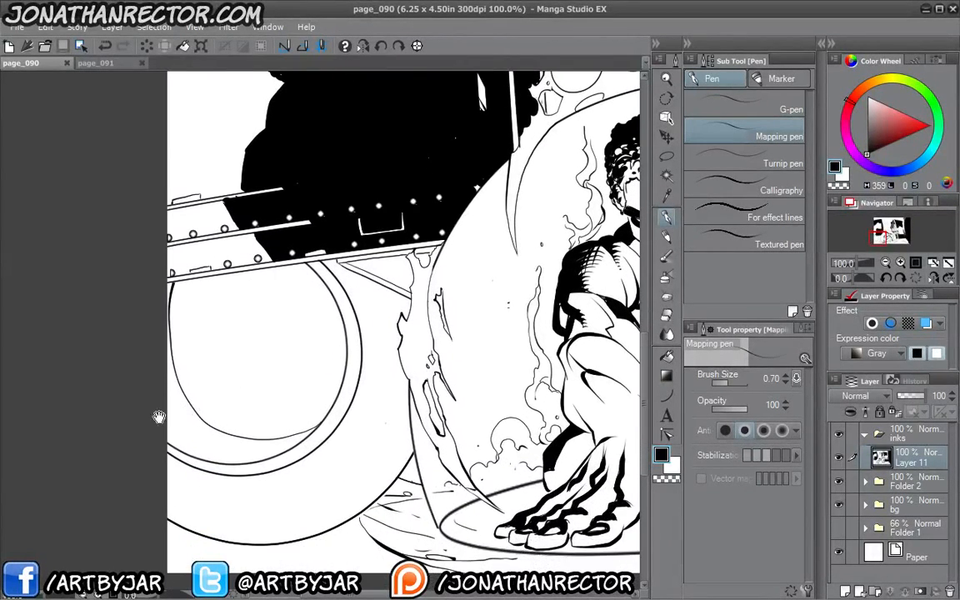
left_click_drag(182, 463, 188, 427)
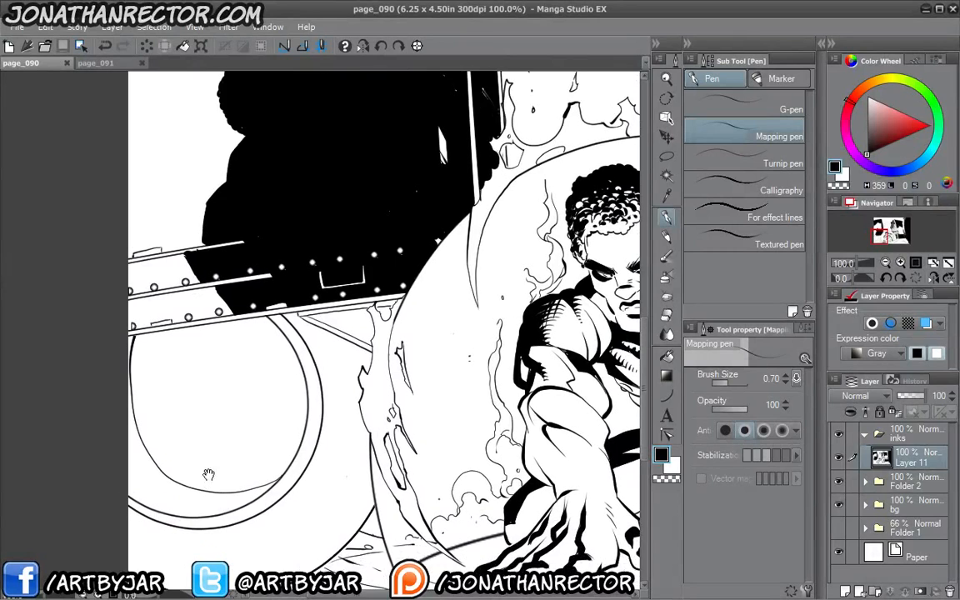
left_click_drag(265, 368, 352, 364)
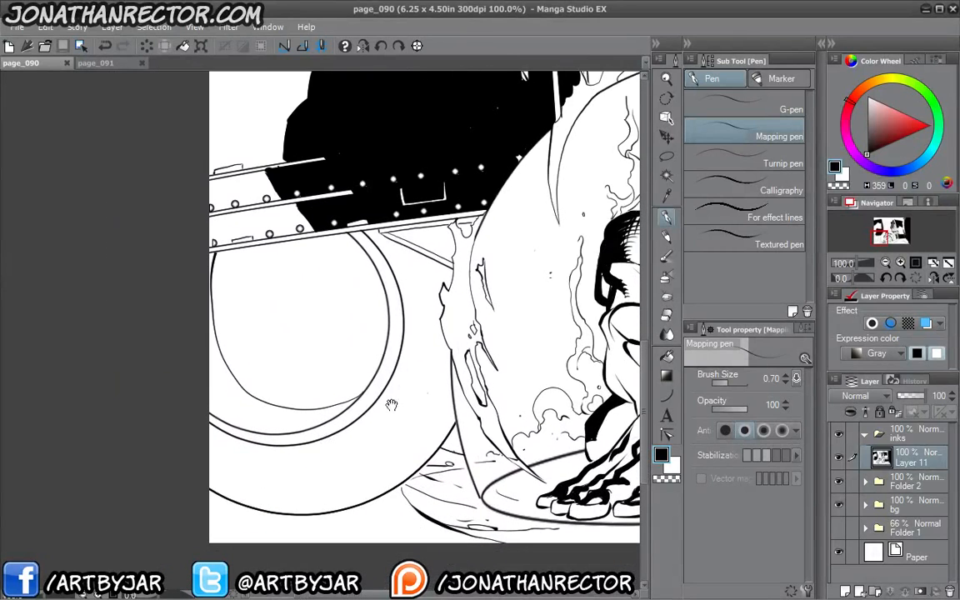
mouse_move(330, 478)
left_mouse_down()
mouse_move(385, 451)
mouse_move(353, 431)
left_mouse_up()
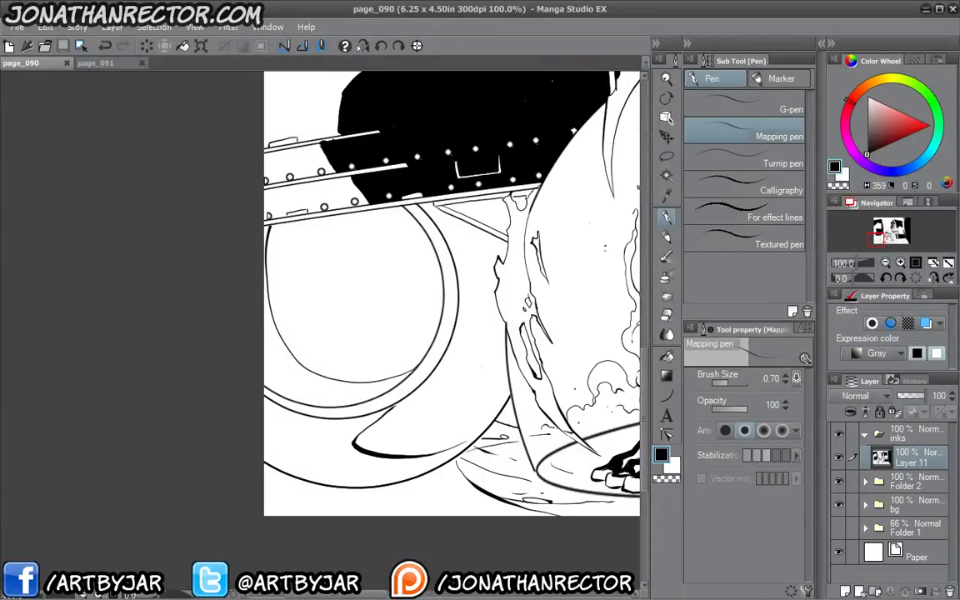
mouse_move(400, 315)
left_mouse_down()
mouse_move(372, 353)
mouse_move(296, 397)
left_mouse_up()
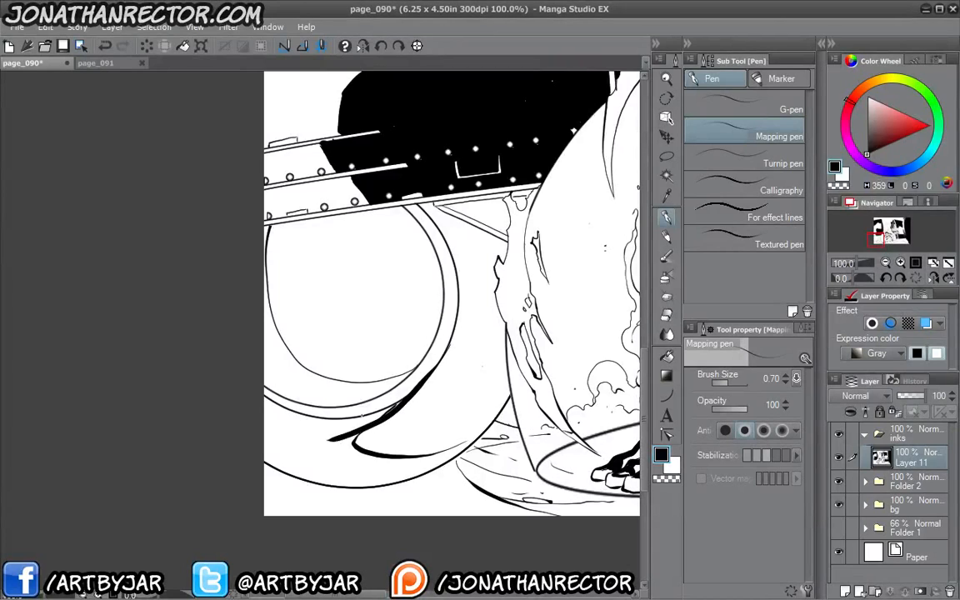
key("ctrl+z")
left_click_drag(435, 363, 327, 440)
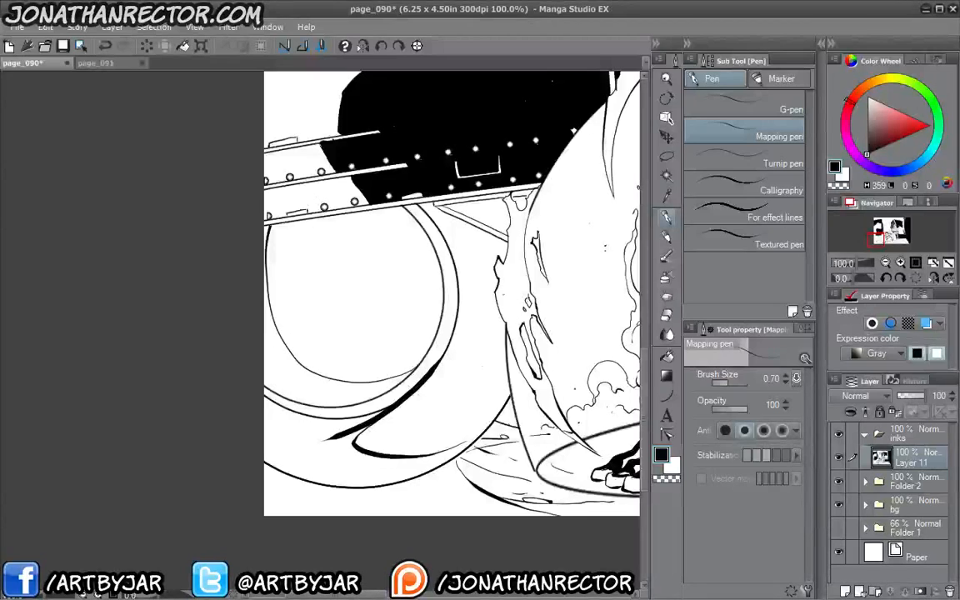
key("g")
left_click(266, 382)
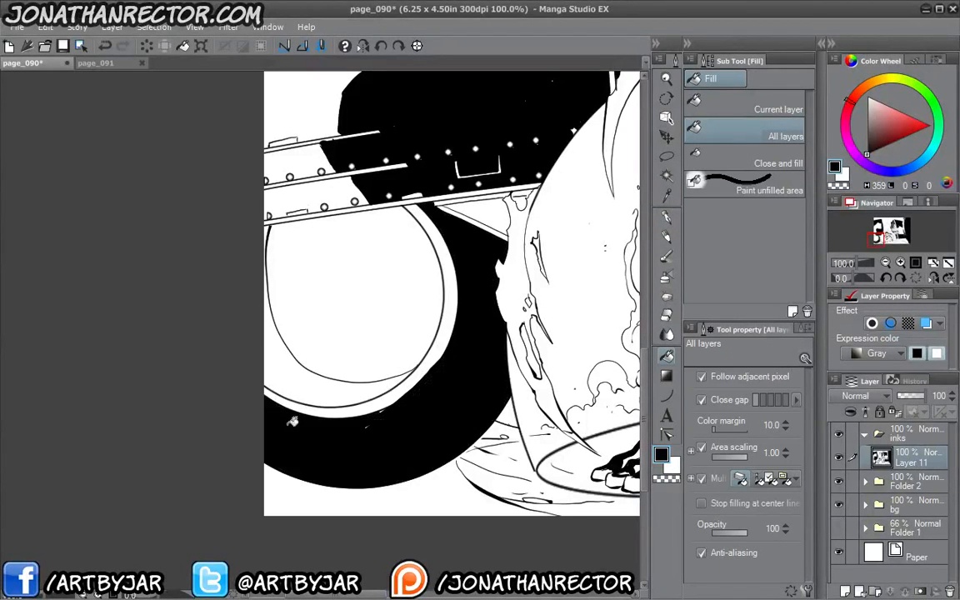
key("ctrl+z")
Close the gap in the tyre's shadow outline, and fill the lower sidewall shadow and the wheel's inner disc solid black
key("p")
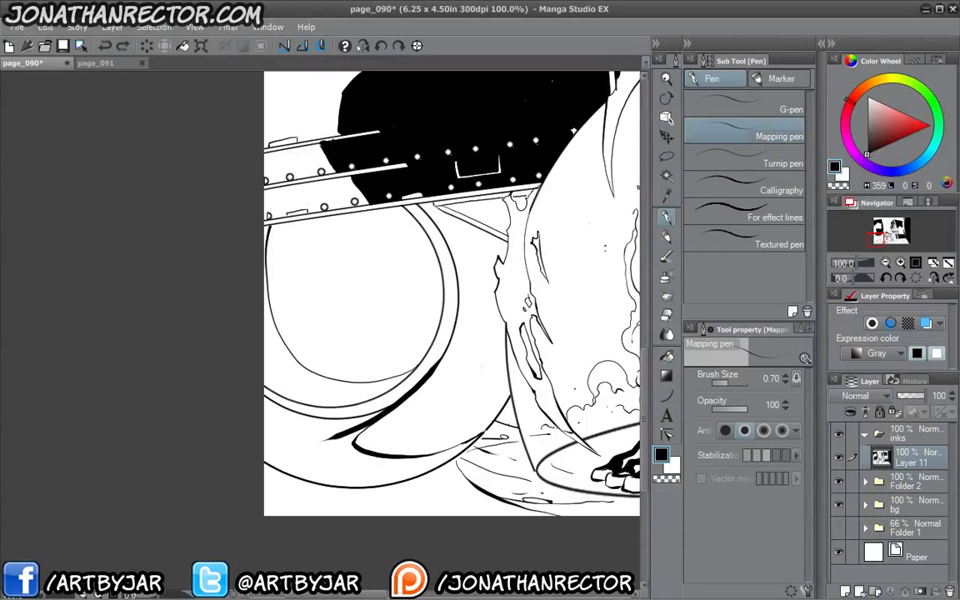
key("g")
left_click(296, 425)
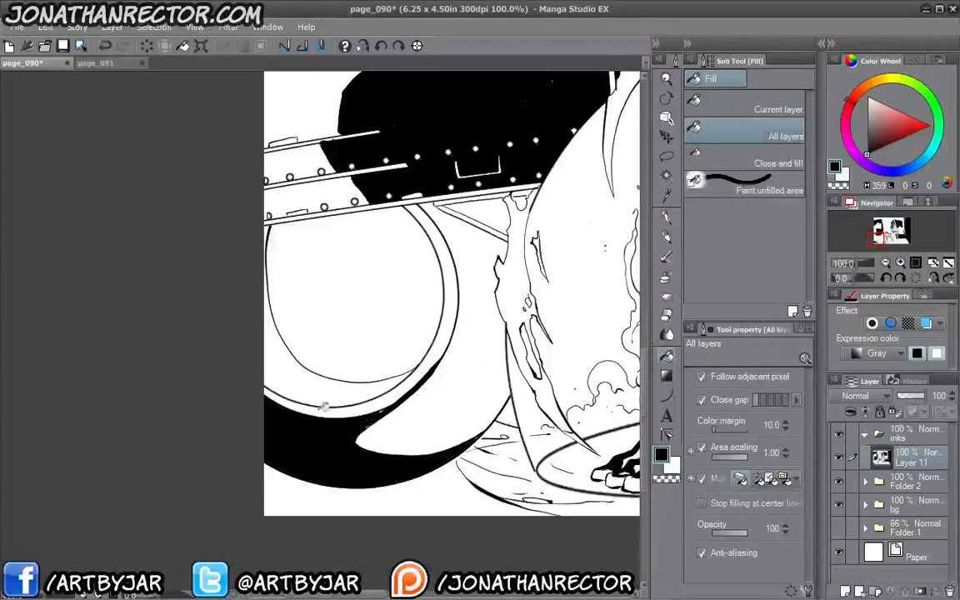
left_click(318, 287)
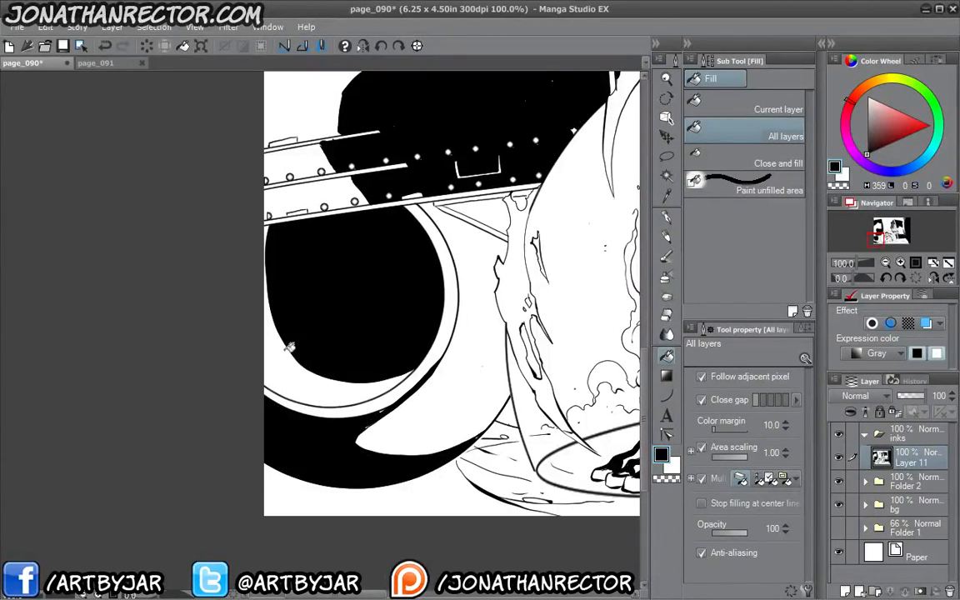
Ink pointed shadow boundaries across the wheel rim's lower end and fill the rim sections beyond them solid black
key("p")
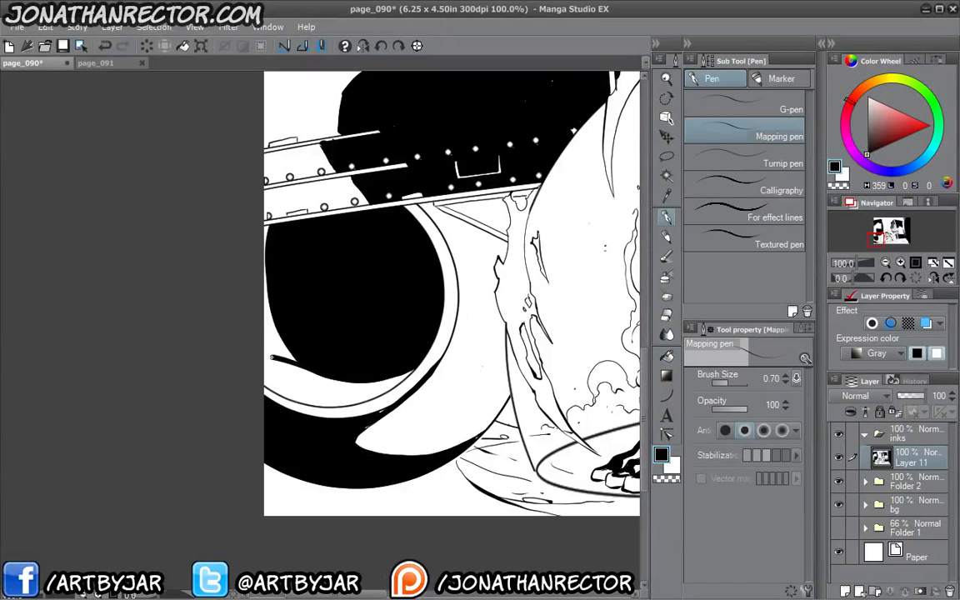
left_click_drag(270, 356, 304, 397)
left_click(668, 358)
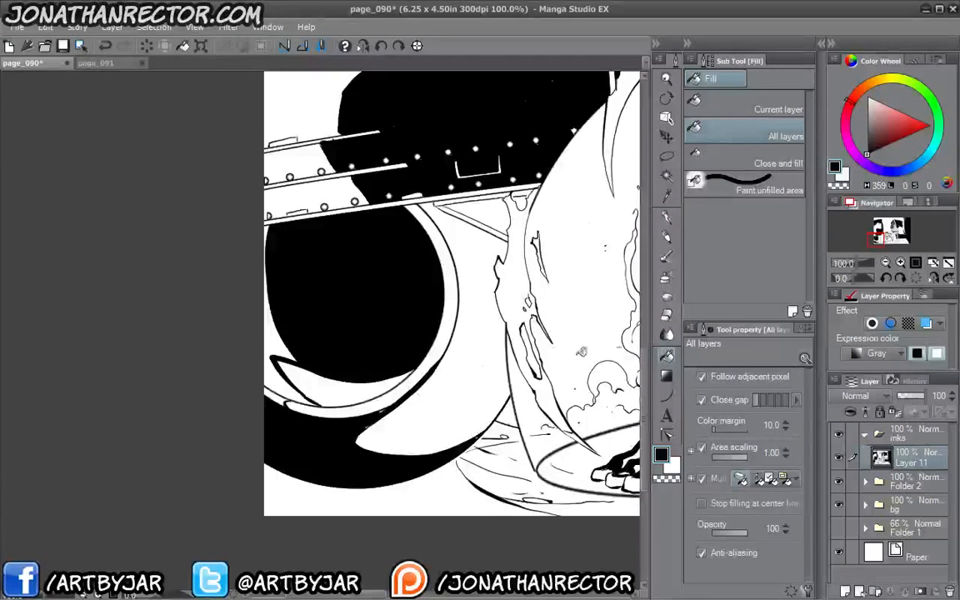
left_click_drag(273, 365, 275, 389)
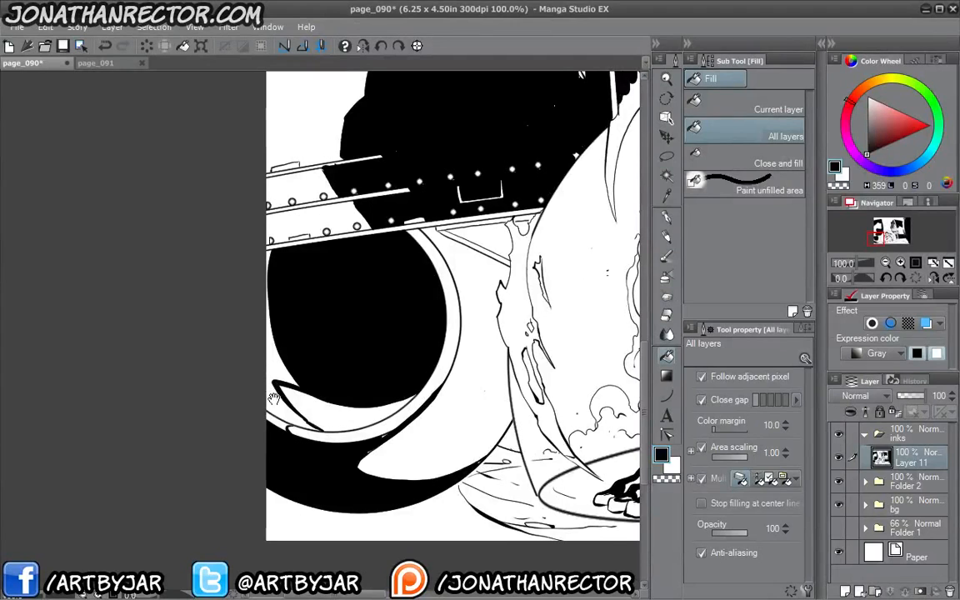
left_click_drag(272, 394, 263, 434)
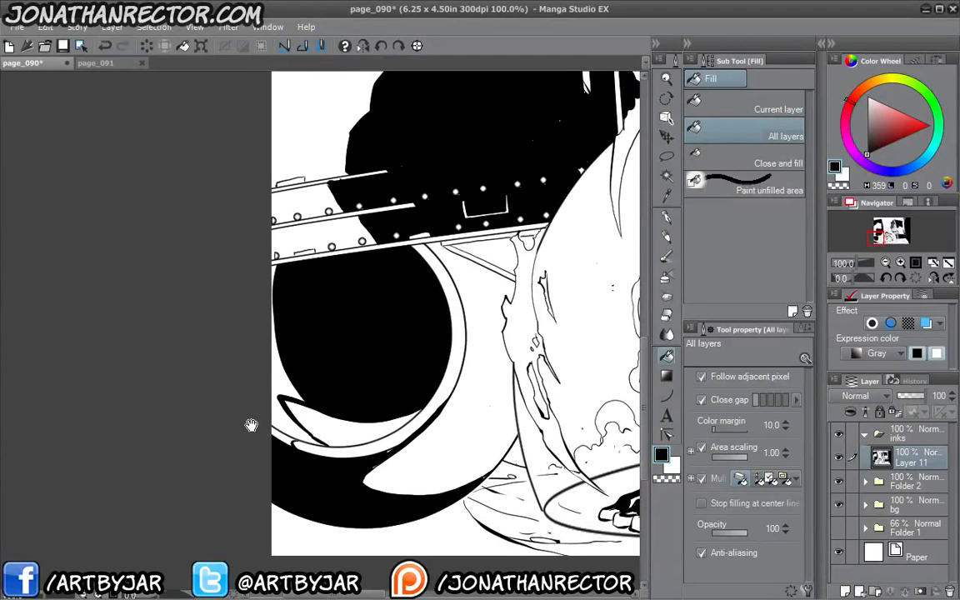
left_click(278, 414)
left_click(278, 431)
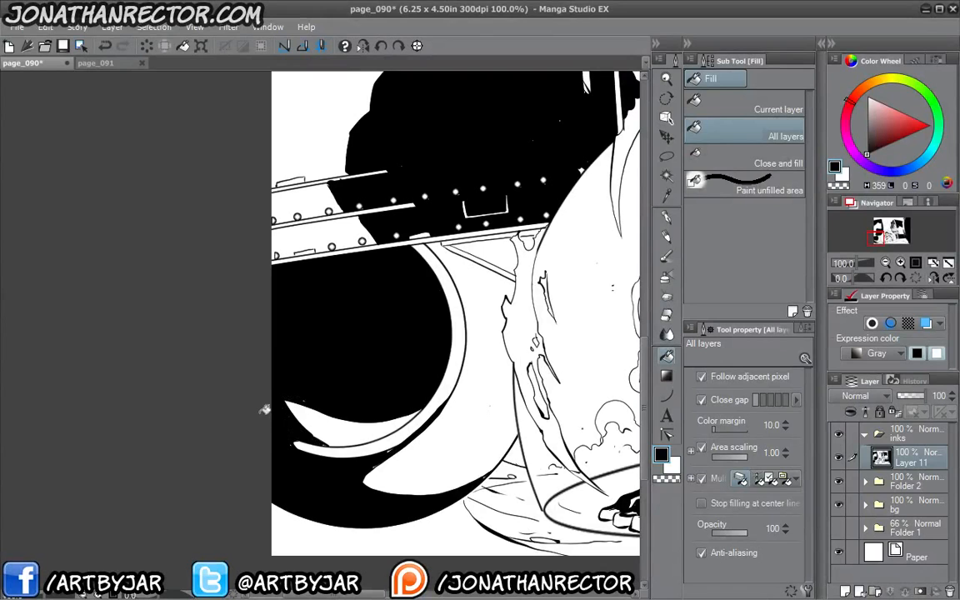
left_click_drag(264, 409, 204, 432)
Ink a jagged shadow edge with angular black marks on the upper tyre, and fill the rim, tyre and undercarriage above it black
key("p")
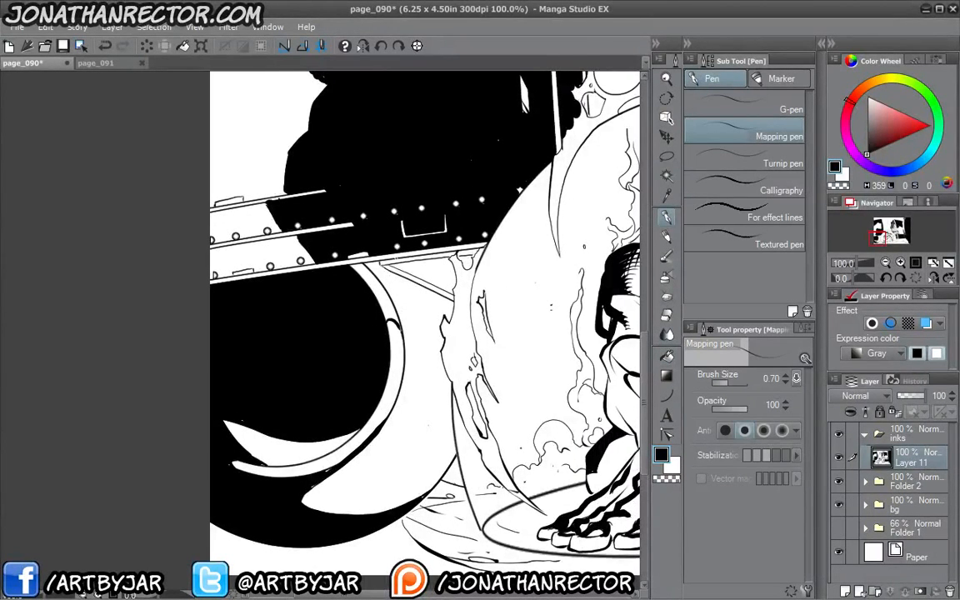
left_click_drag(326, 374, 212, 439)
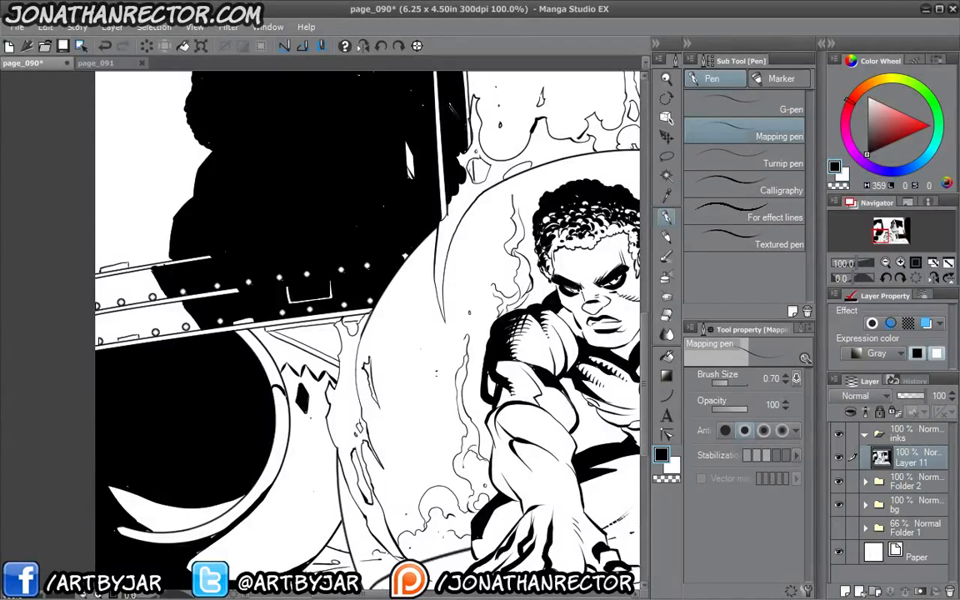
mouse_move(268, 405)
left_mouse_down()
mouse_move(272, 378)
mouse_move(322, 379)
left_mouse_up()
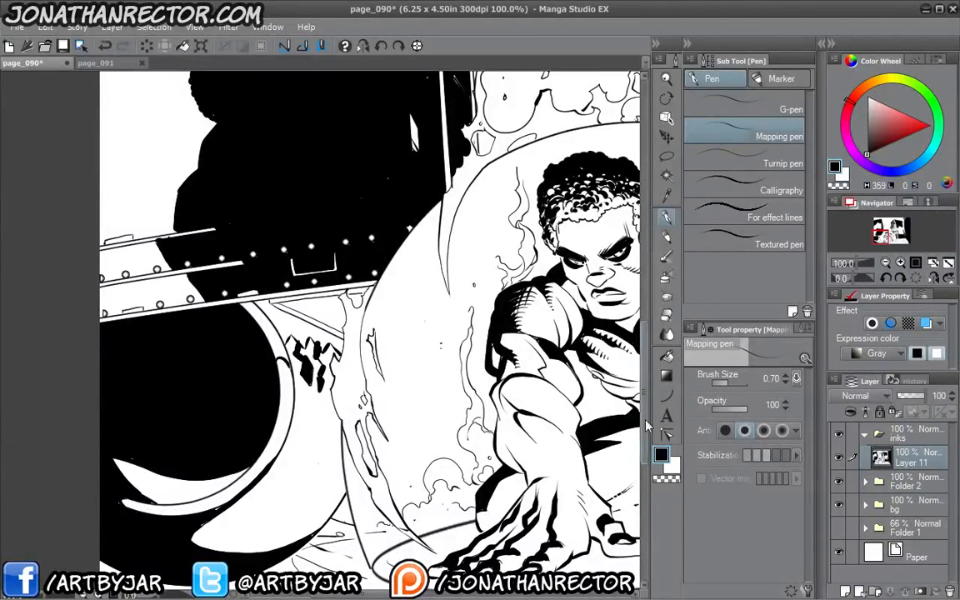
key("g")
left_click(309, 307)
left_click(290, 308)
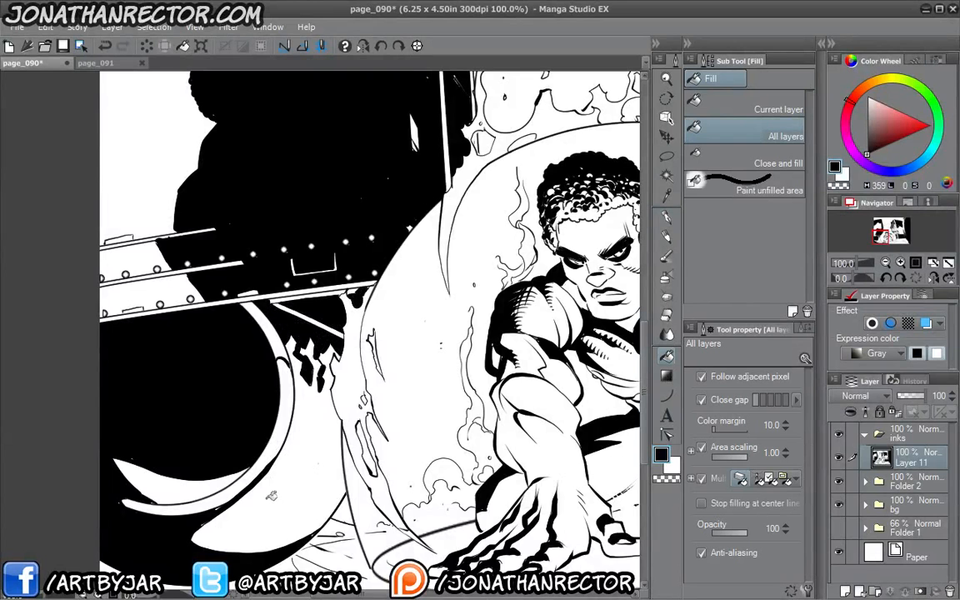
left_click(250, 292)
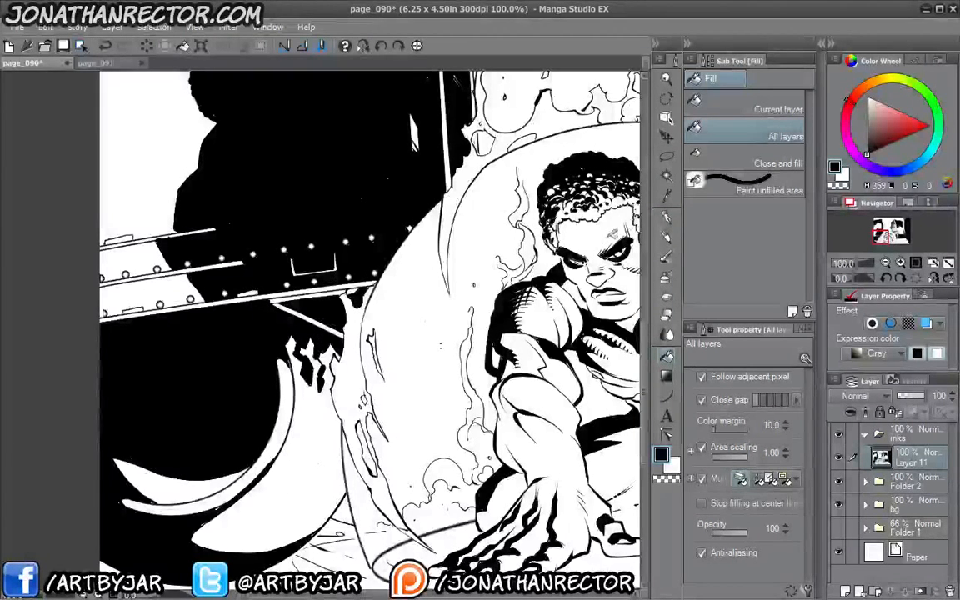
Ink rows of black zigzag tread marks on the tyre's lower sidewall, and add small white tread flecks in the black beside them
left_click(665, 218)
left_click_drag(258, 425, 484, 271)
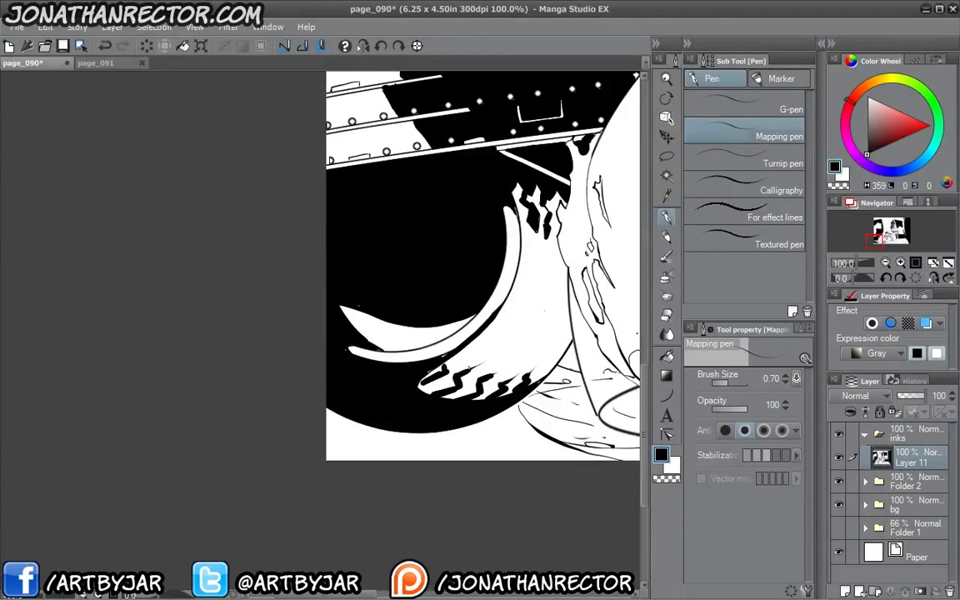
left_click_drag(489, 374, 501, 357)
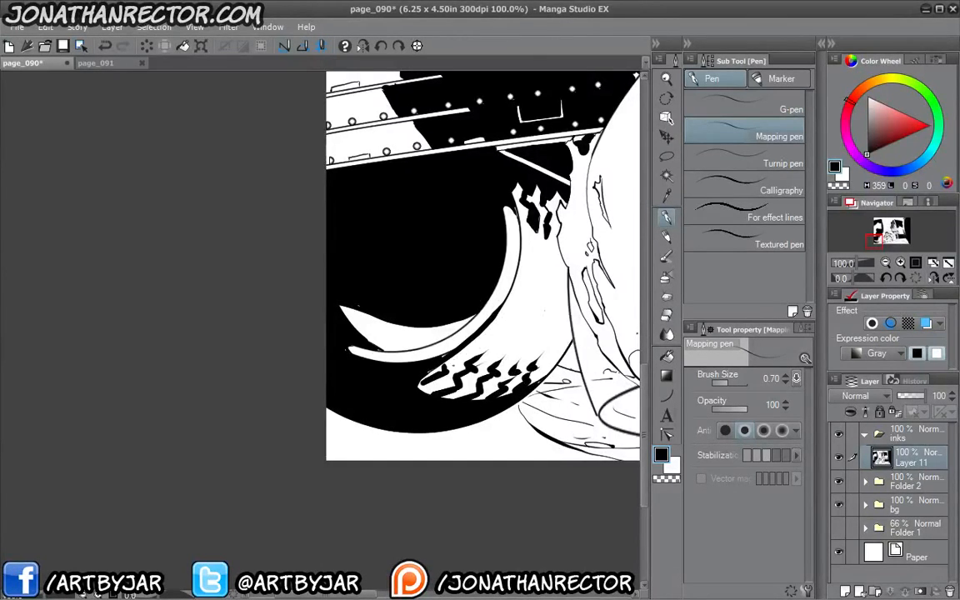
left_click(672, 465)
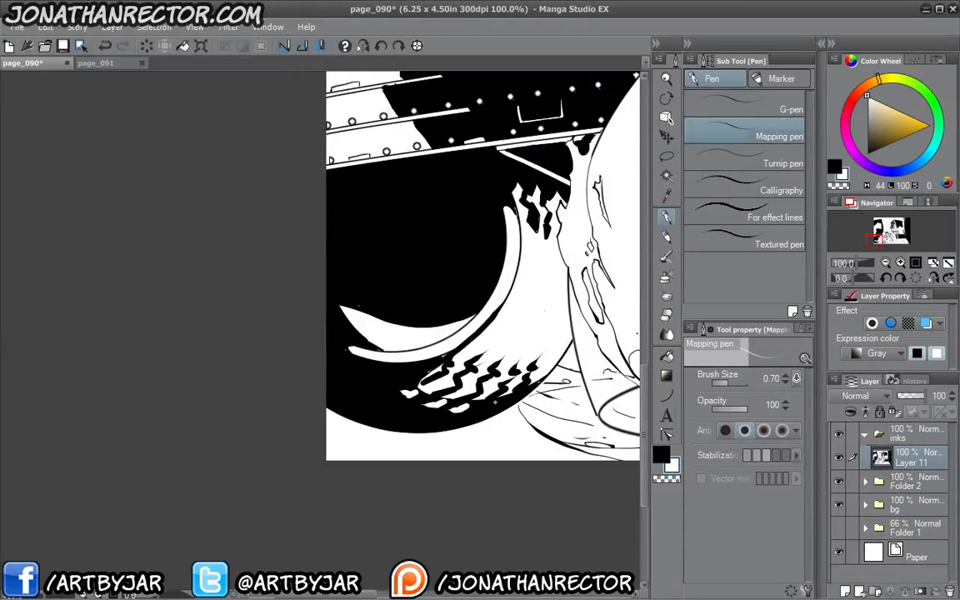
scroll(495, 164, "down", 2)
left_click_drag(428, 218, 309, 311)
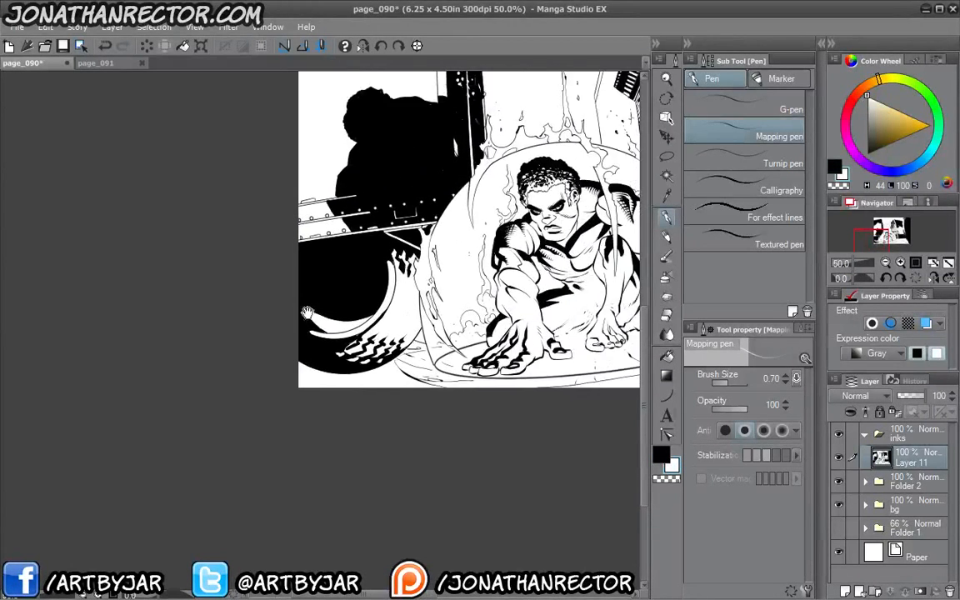
Ink thin white highlights continuing the wheel rim's upper arc, and undo the two white spots tried on the black inner disc
scroll(368, 219, "up", 2)
left_click_drag(362, 283, 492, 260)
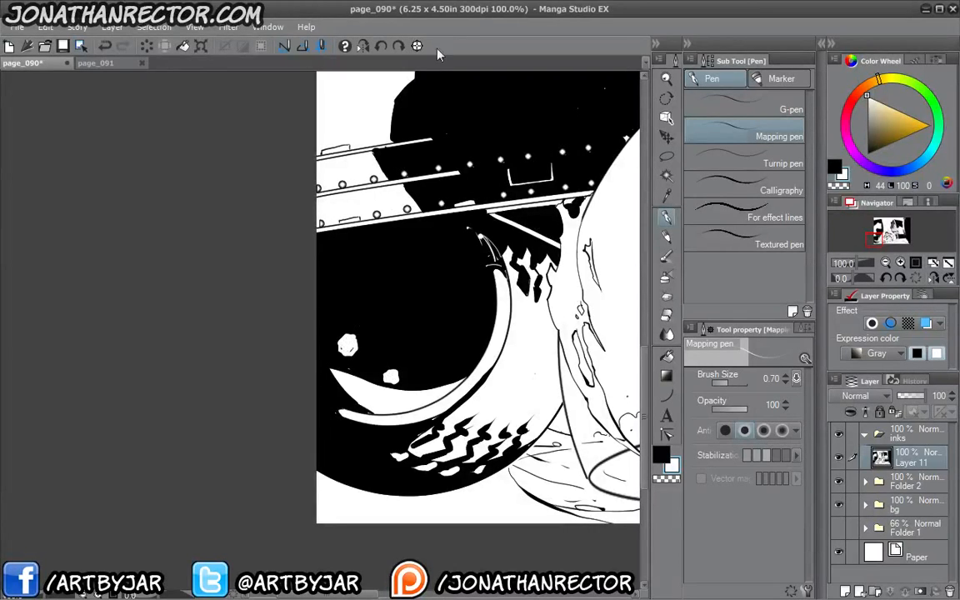
left_click(661, 454)
key("ctrl+z")
key("ctrl+z")
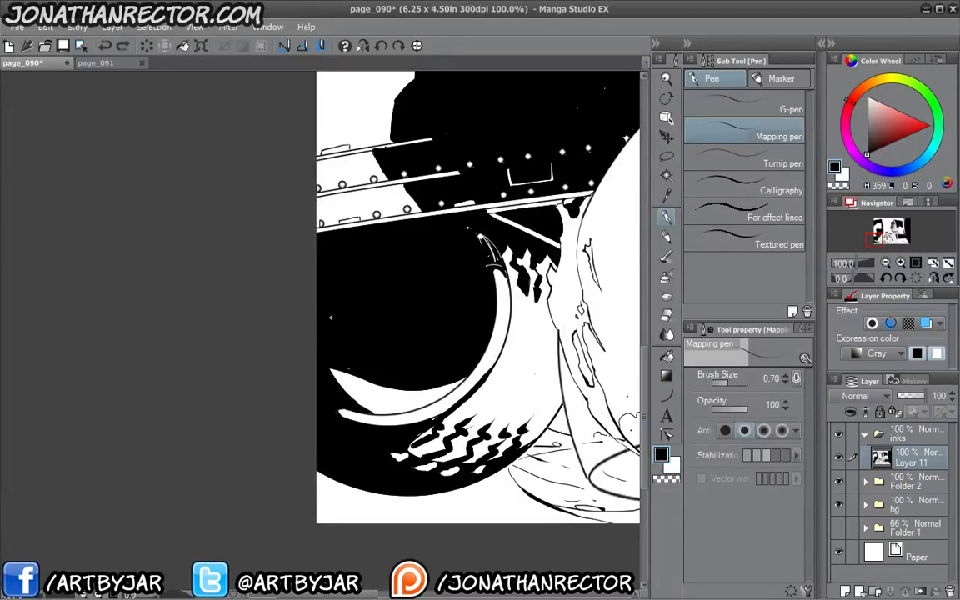
Feather the rim's pointed highlight with black strokes, line the rim's curve, and dot black specks above the tyre's tread marks
mouse_move(352, 386)
left_mouse_down()
mouse_move(307, 353)
mouse_move(334, 365)
left_mouse_up()
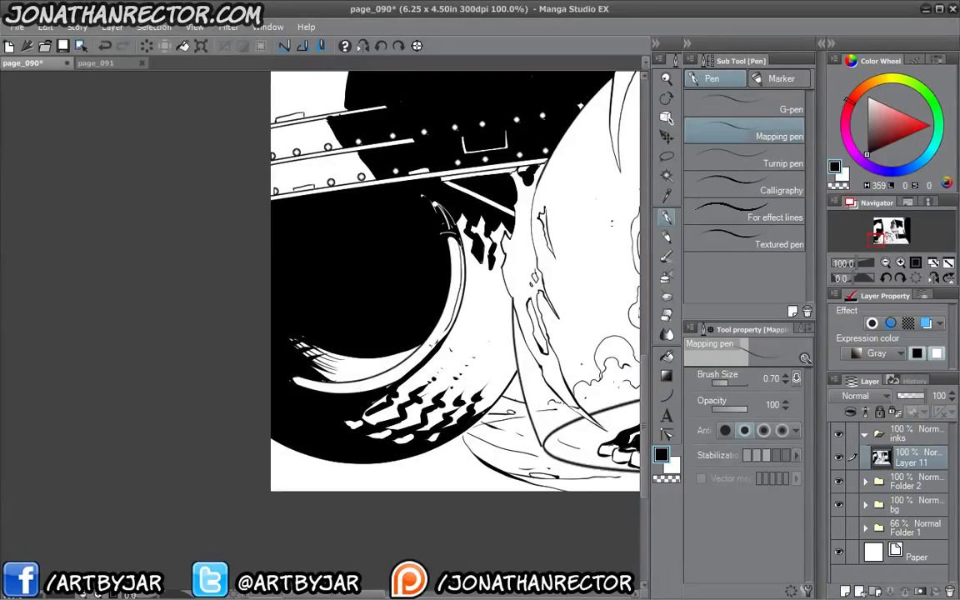
left_click_drag(376, 336, 325, 343)
scroll(365, 399, "down", 2)
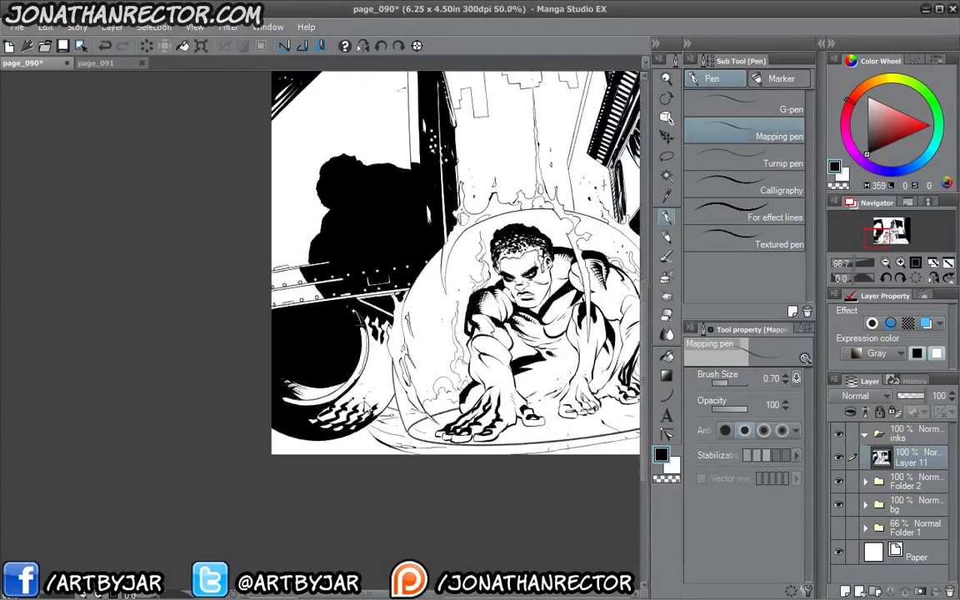
scroll(267, 163, "down", 1)
Ink a curved cast shadow boundary on the ground beneath the truck's tyre and fill the enclosed area solid black
left_click_drag(283, 343, 199, 392)
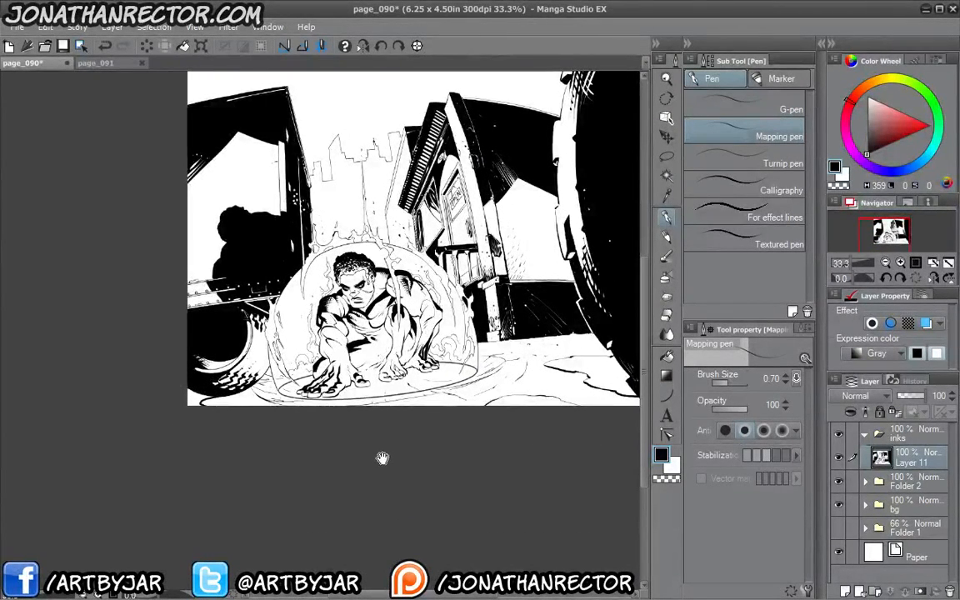
left_click_drag(382, 456, 171, 437)
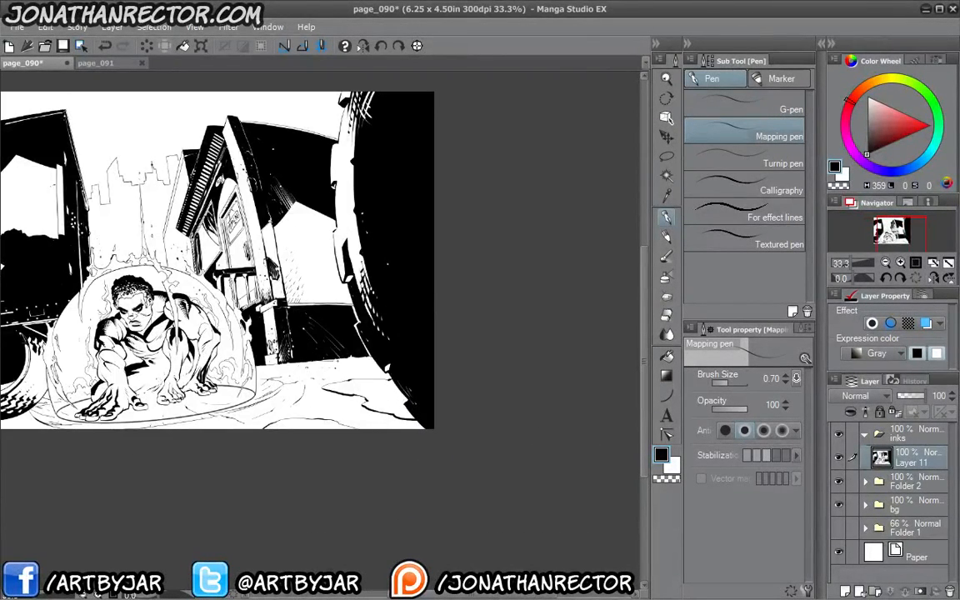
key("ctrl+z")
left_click_drag(77, 469, 421, 429)
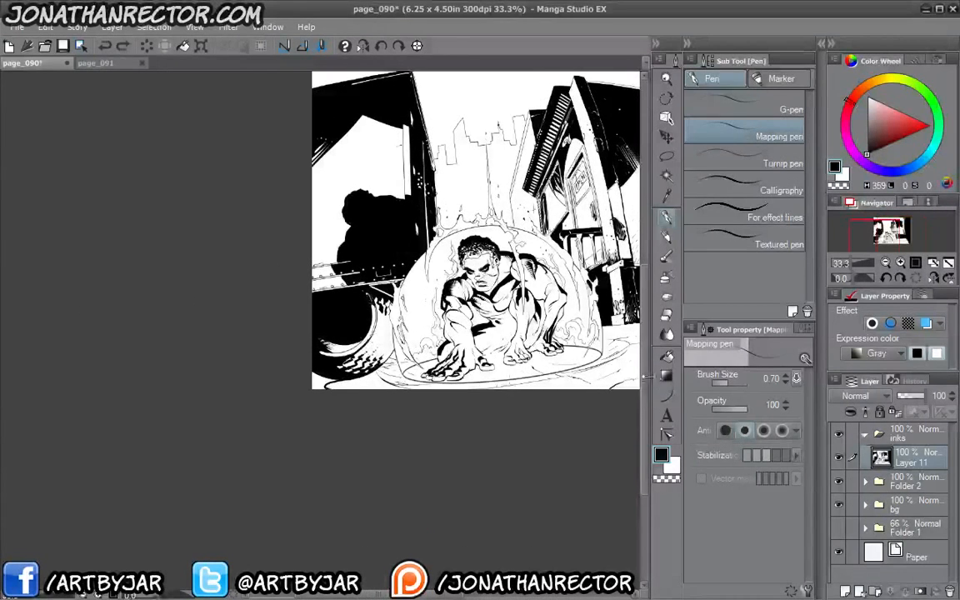
left_click(666, 356)
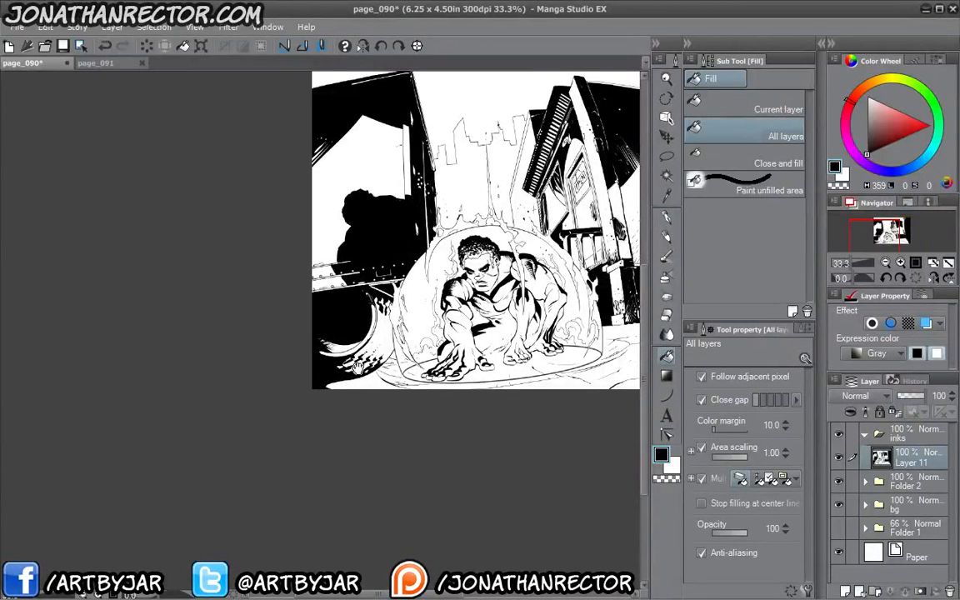
left_click(666, 217)
scroll(283, 398, "up", 3)
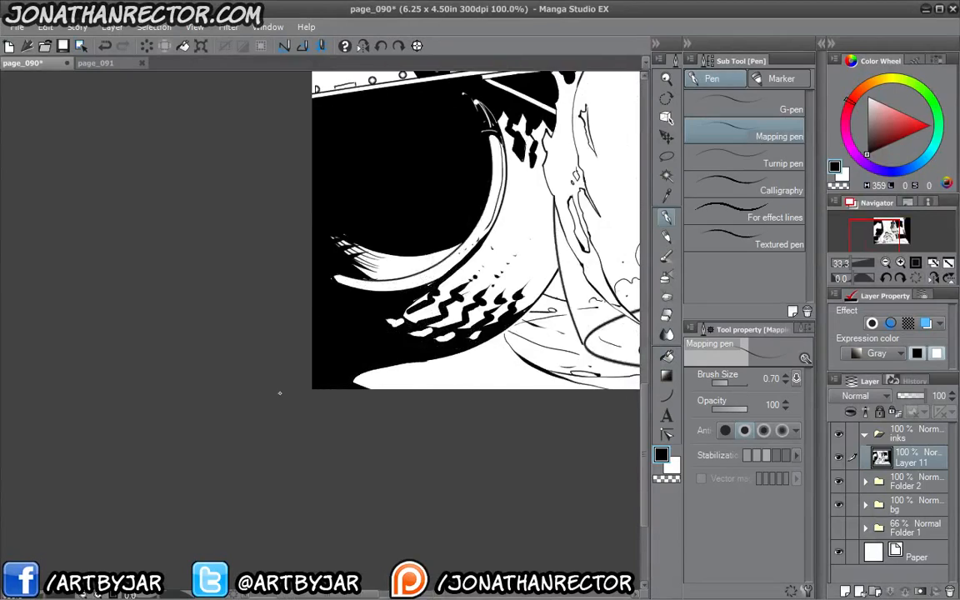
Feather the white strip of ground below the truck tyre's cast shadow with tapered black strokes
key("r")
left_click_drag(279, 393, 393, 333)
left_click_drag(259, 253, 313, 373)
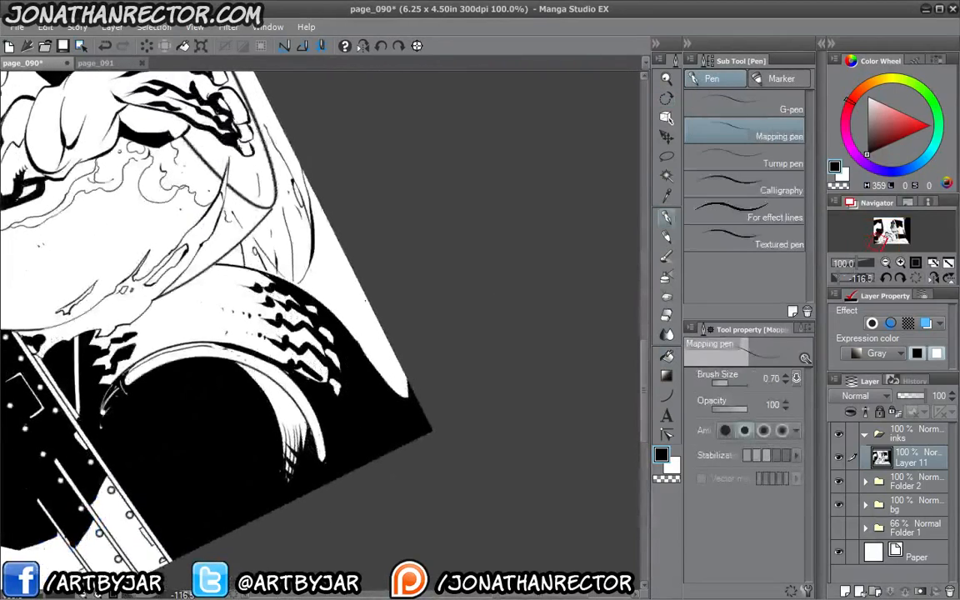
left_click_drag(403, 385, 349, 288)
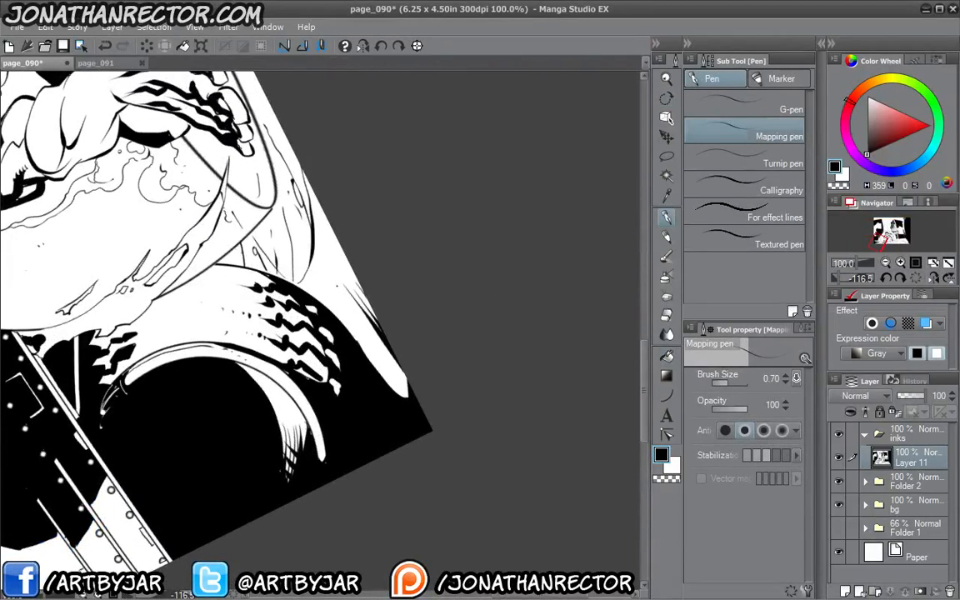
mouse_move(388, 365)
left_mouse_down()
mouse_move(339, 287)
mouse_move(329, 290)
left_mouse_up()
left_click_drag(403, 391, 354, 296)
left_click_drag(392, 379, 337, 292)
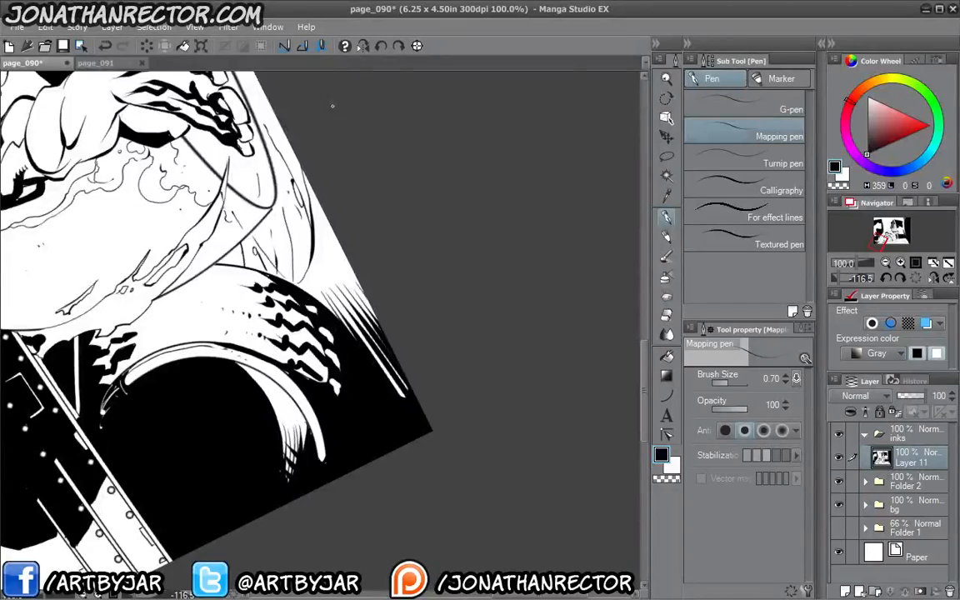
Add a new layer in the inks folder and hatch long tapered black strokes across the ground beneath the large foreground tyre
left_click(415, 48)
left_click_drag(368, 385, 83, 466)
left_click_drag(399, 494, 58, 487)
left_click_drag(344, 451, 50, 442)
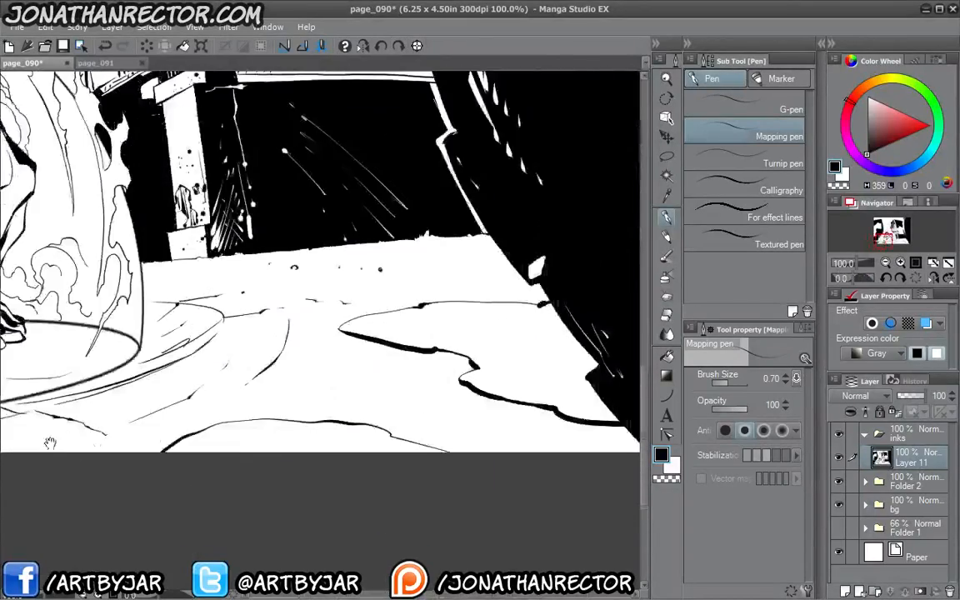
left_click_drag(135, 478, 118, 455)
left_click_drag(128, 357, 162, 223)
left_click(844, 590)
left_click_drag(308, 414, 354, 303)
left_click_drag(293, 274, 405, 443)
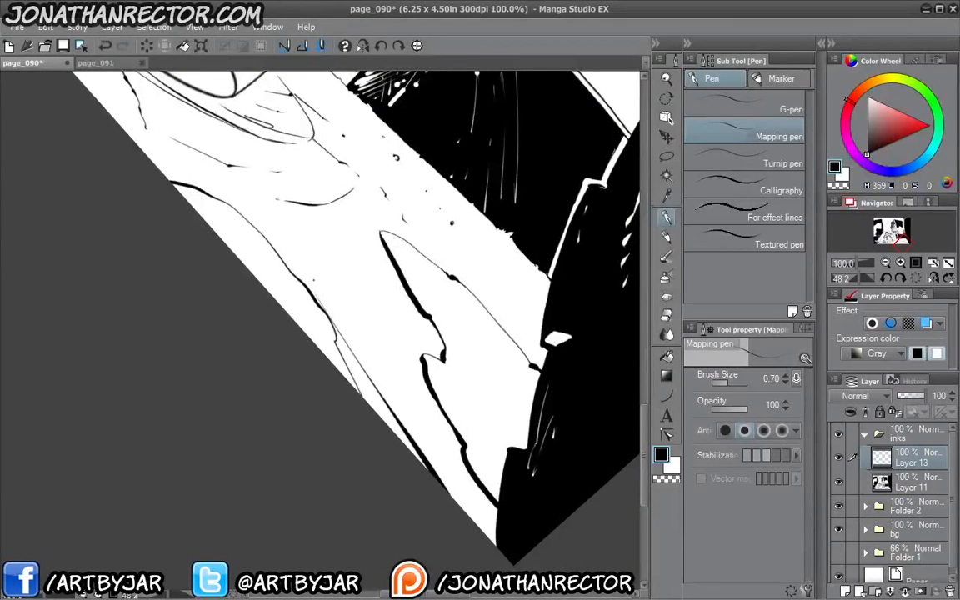
left_click_drag(332, 314, 430, 473)
left_click_drag(305, 268, 447, 490)
left_click_drag(289, 240, 415, 414)
left_click_drag(494, 507, 305, 236)
left_click_drag(504, 457, 306, 220)
left_click_drag(493, 414, 268, 156)
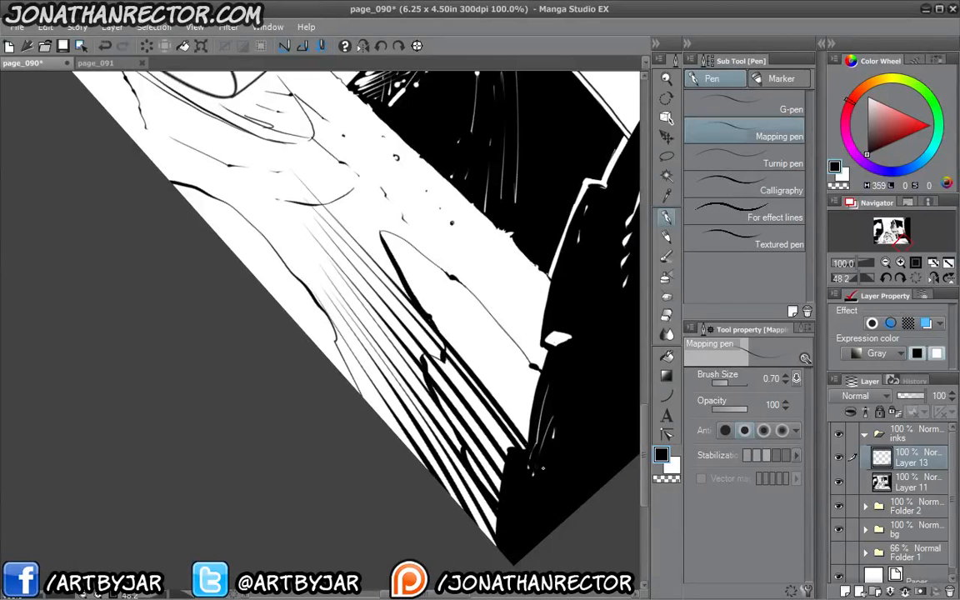
Continue the long tapered ground hatching from the foreground tyre across the puddle and up to the dark wall's base
mouse_move(477, 390)
left_mouse_down()
mouse_move(241, 133)
mouse_move(288, 171)
left_mouse_up()
mouse_move(480, 365)
left_mouse_down()
mouse_move(260, 136)
mouse_move(282, 143)
left_mouse_up()
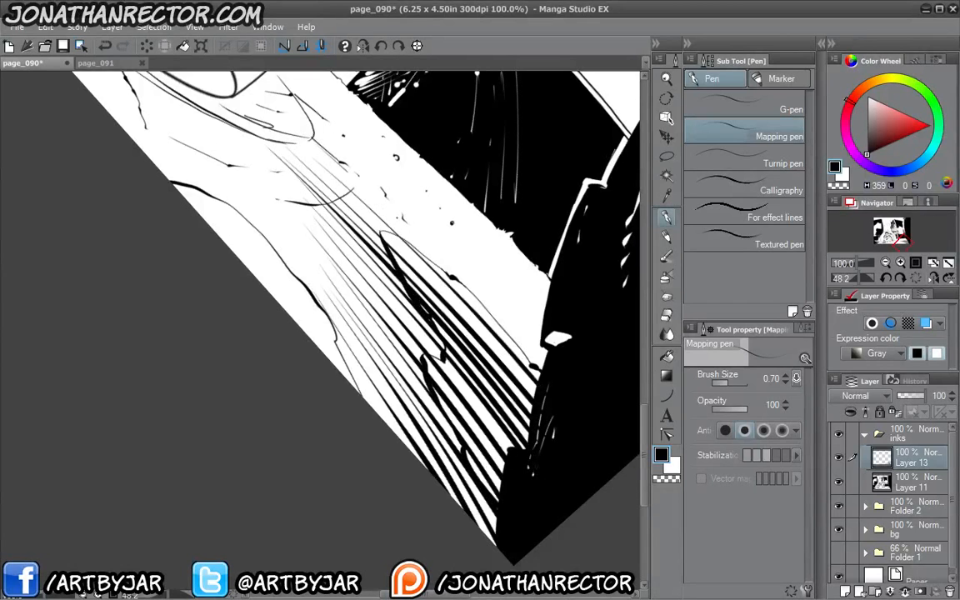
left_click_drag(489, 334, 282, 123)
mouse_move(488, 311)
left_mouse_down()
mouse_move(281, 114)
mouse_move(318, 126)
left_mouse_up()
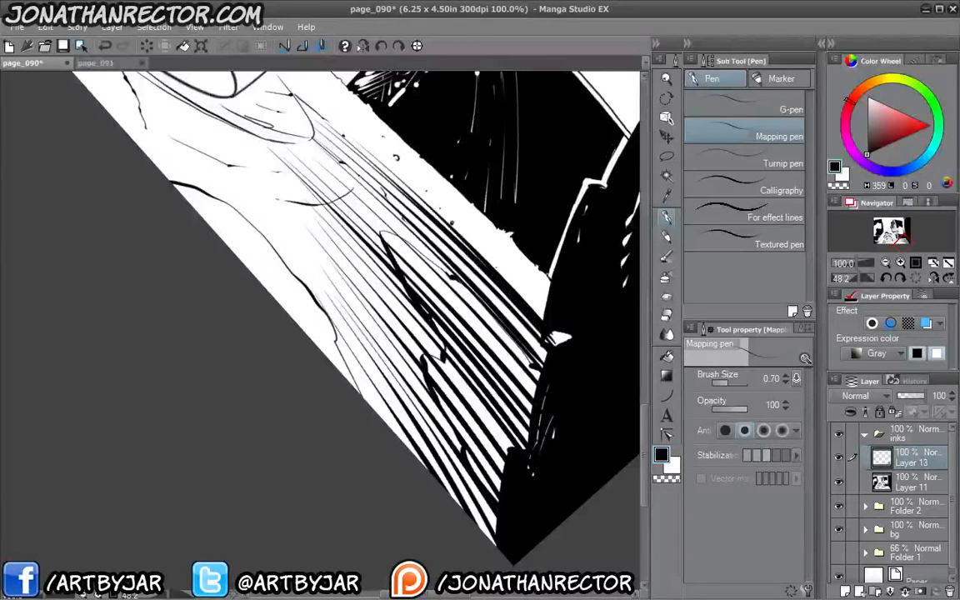
left_click_drag(490, 285, 330, 122)
mouse_move(494, 266)
left_mouse_down()
mouse_move(310, 93)
mouse_move(330, 105)
left_mouse_up()
left_click_drag(467, 225, 340, 110)
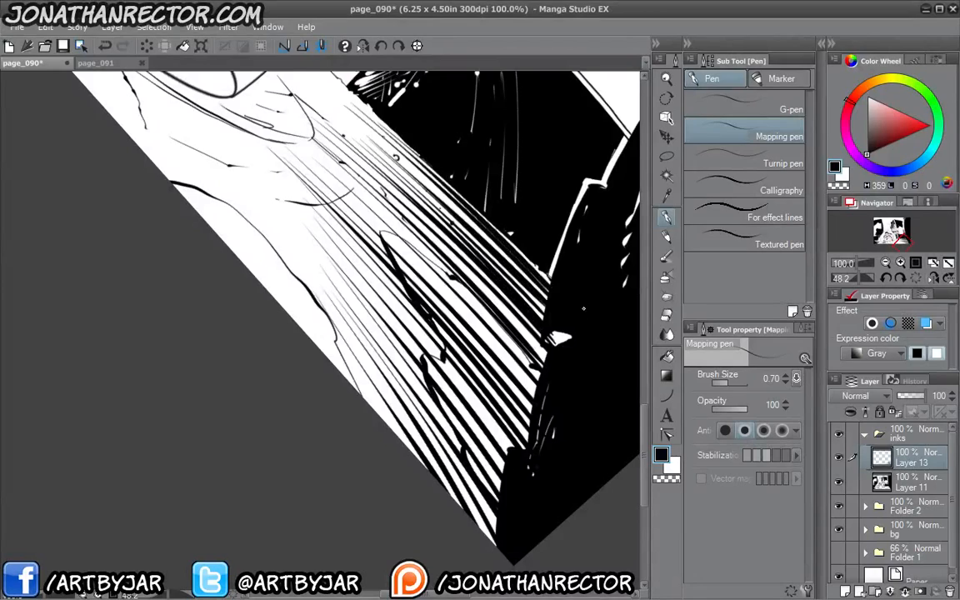
Lower the ground hatching layer's opacity to 29%
key("ctrl+minus")
key("ctrl+minus")
left_click(416, 46)
left_click_drag(188, 381, 356, 480)
mouse_move(454, 479)
left_mouse_down()
mouse_move(497, 478)
mouse_move(480, 462)
mouse_move(269, 415)
left_mouse_up()
key("ctrl+plus")
key("ctrl+plus")
key("ctrl+plus")
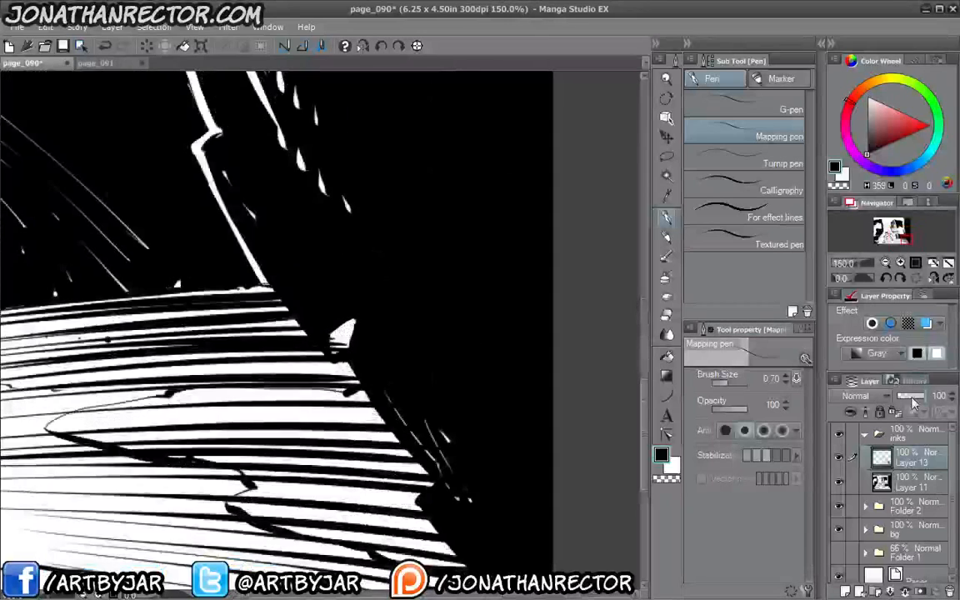
left_click(906, 396)
Erase the hatching inside the puddle and the white chip at the tyre's edge with the Harder eraser at size 2.50
left_click_drag(369, 487, 334, 407)
left_click(666, 318)
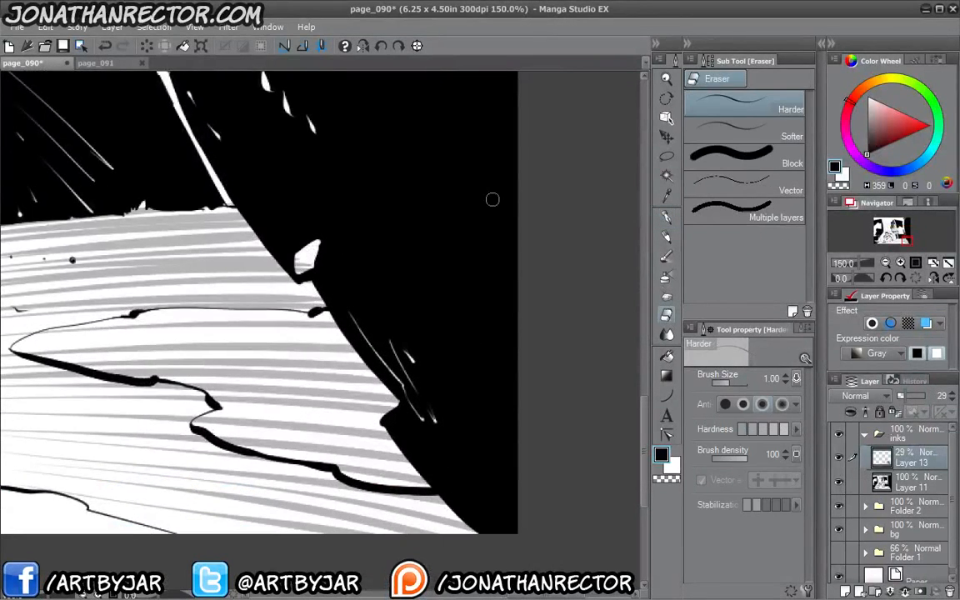
left_click_drag(371, 449, 424, 486)
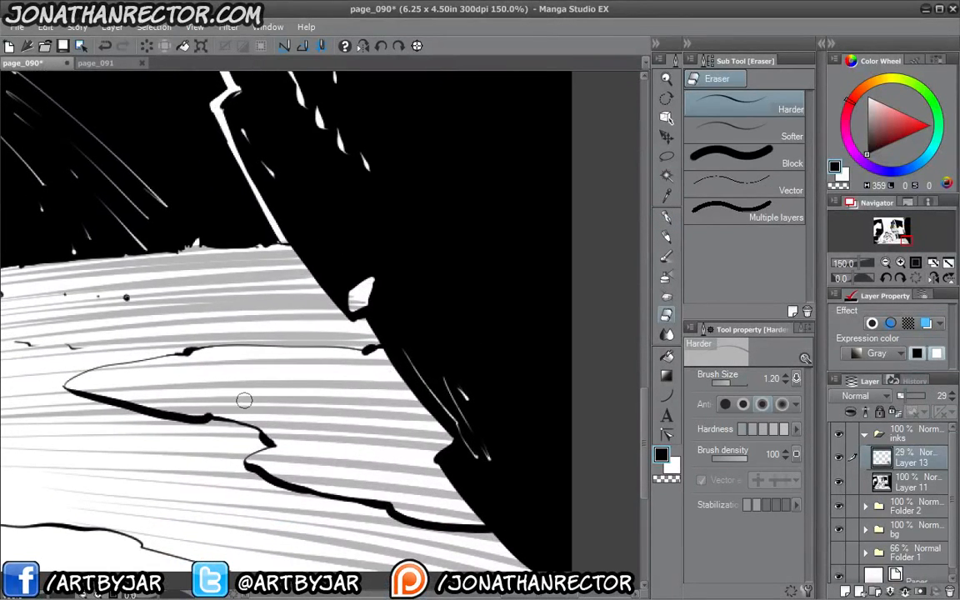
key("bracketright")
key("bracketright")
key("bracketright")
left_click_drag(162, 412, 226, 429)
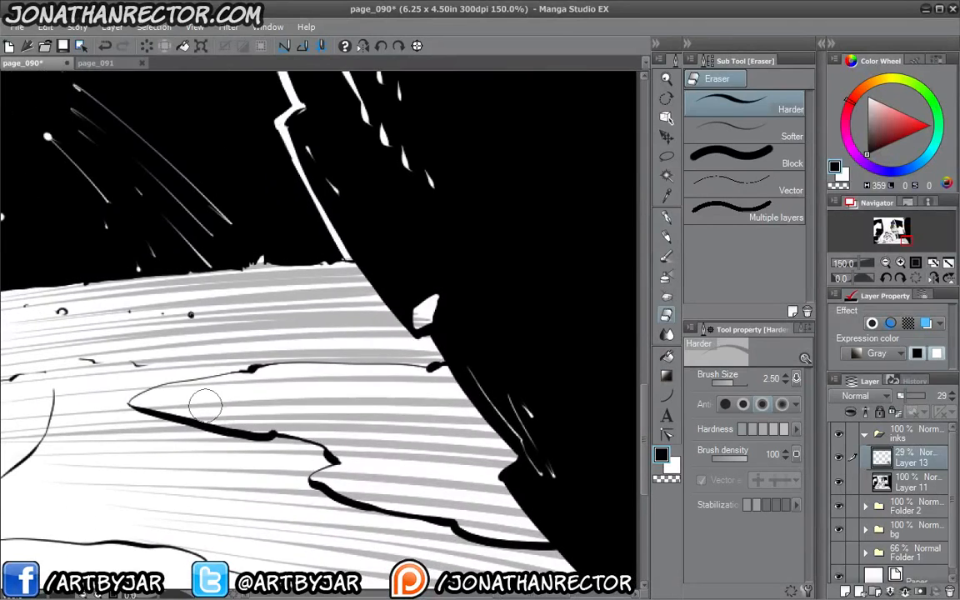
mouse_move(153, 398)
left_mouse_down()
mouse_move(339, 377)
mouse_move(429, 383)
mouse_move(500, 412)
mouse_move(433, 392)
mouse_move(317, 385)
mouse_move(176, 401)
mouse_move(441, 469)
mouse_move(514, 472)
mouse_move(485, 423)
left_mouse_up()
mouse_move(330, 437)
left_mouse_down()
mouse_move(288, 431)
mouse_move(324, 422)
mouse_move(311, 410)
mouse_move(301, 435)
mouse_move(420, 456)
mouse_move(360, 435)
mouse_move(465, 451)
mouse_move(512, 474)
mouse_move(498, 481)
mouse_move(420, 457)
left_mouse_up()
left_click_drag(325, 397, 430, 533)
left_click_drag(491, 382, 493, 401)
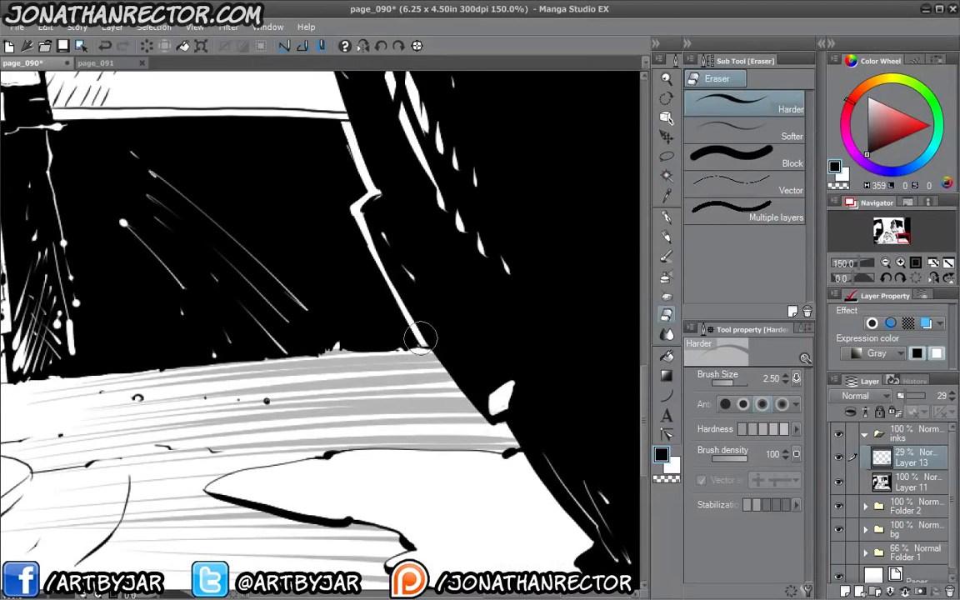
Erase parts of the hatching around the ground ripples beside the bubble, reducing the eraser size to 1.00
left_click_drag(106, 502, 324, 367)
left_click_drag(217, 457, 117, 416)
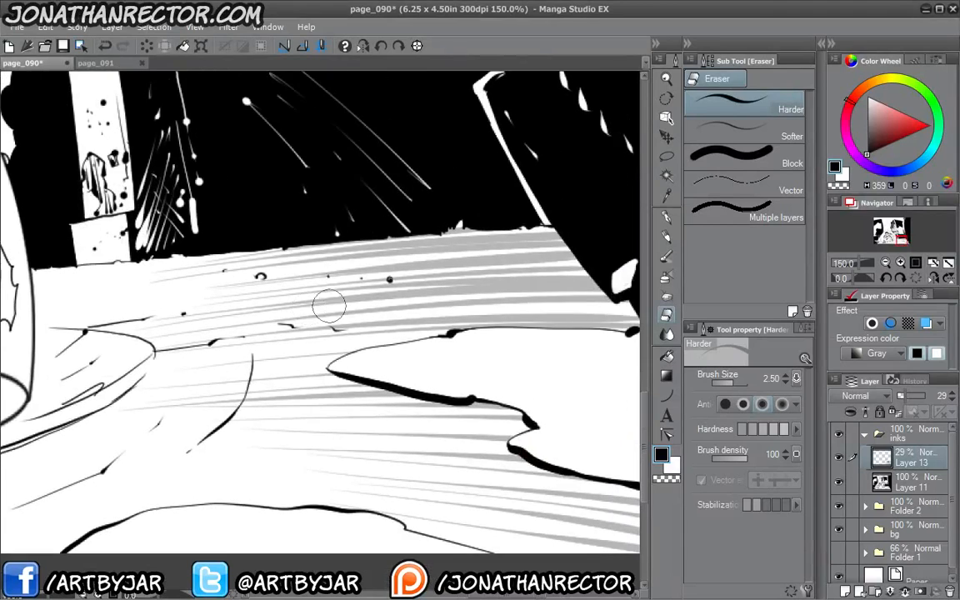
left_click_drag(342, 419, 175, 322)
left_click_drag(159, 436, 343, 599)
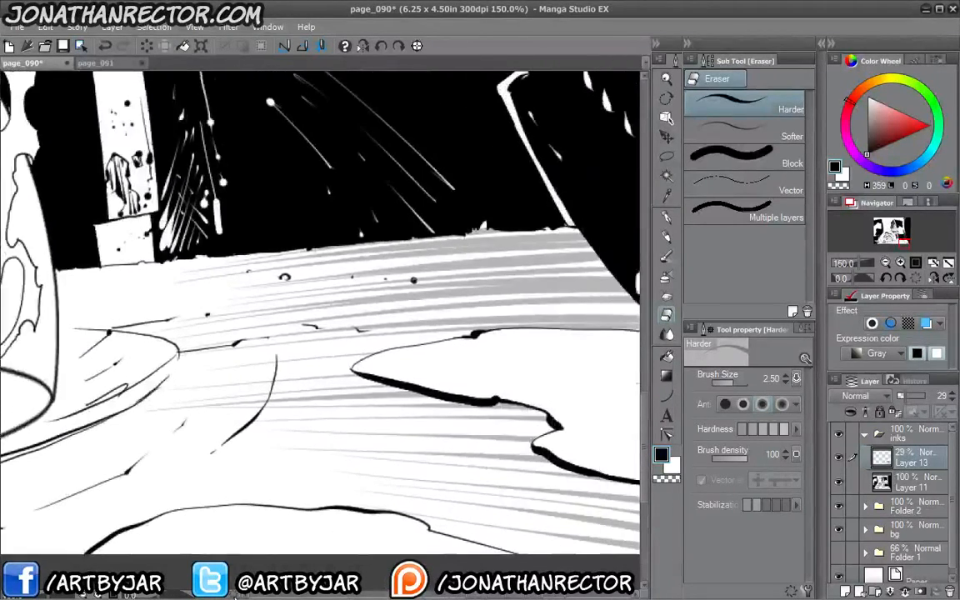
left_click_drag(312, 403, 241, 449)
key("bracketleft")
key("bracketleft")
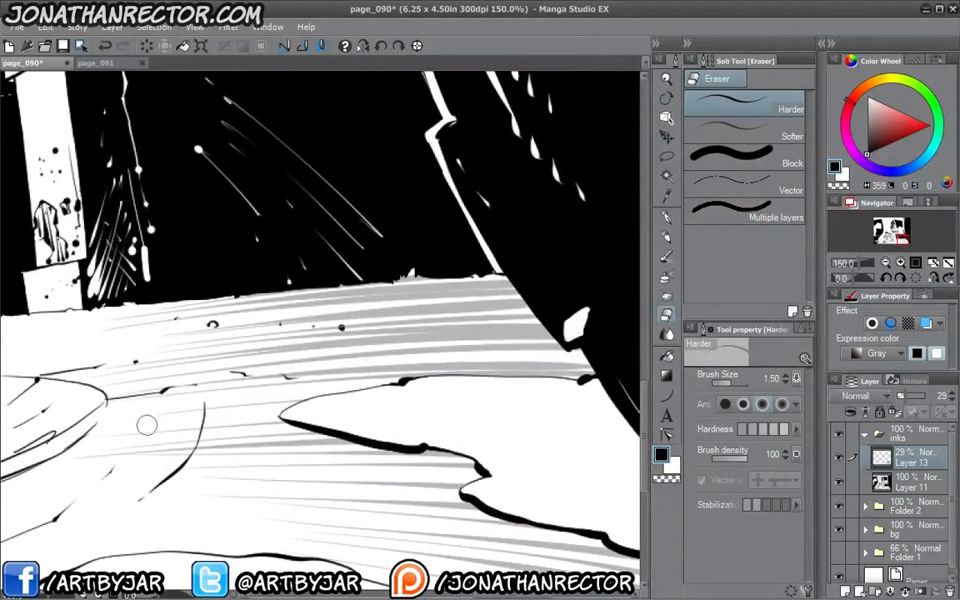
key("bracketleft")
key("bracketleft")
key("bracketleft")
left_click_drag(154, 441, 239, 433)
left_click_drag(251, 372, 158, 425)
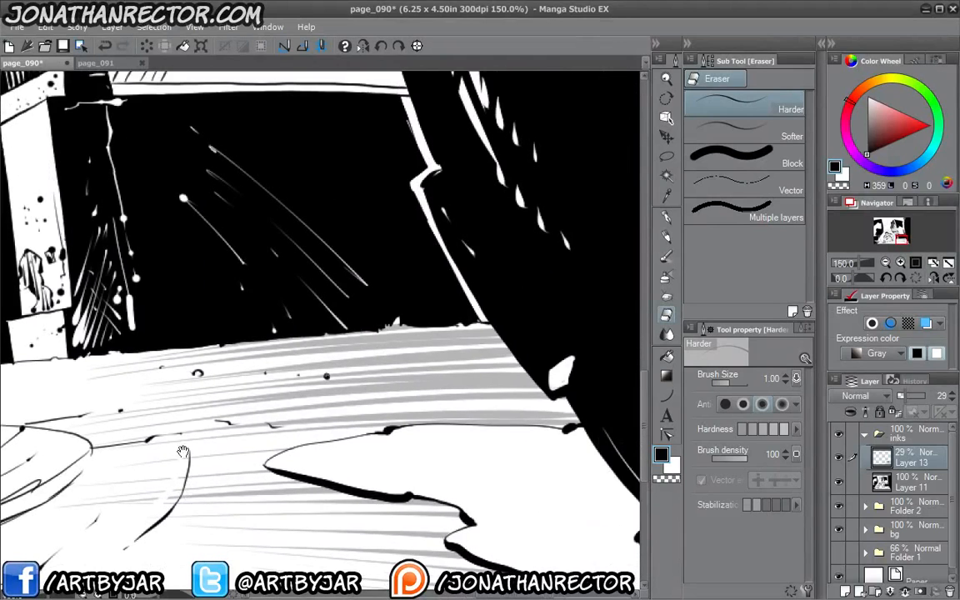
Erase thin diagonal crosshatch streaks through the ground hatching between the puddle and the dark wall
left_click_drag(329, 366, 416, 408)
left_click_drag(361, 371, 454, 411)
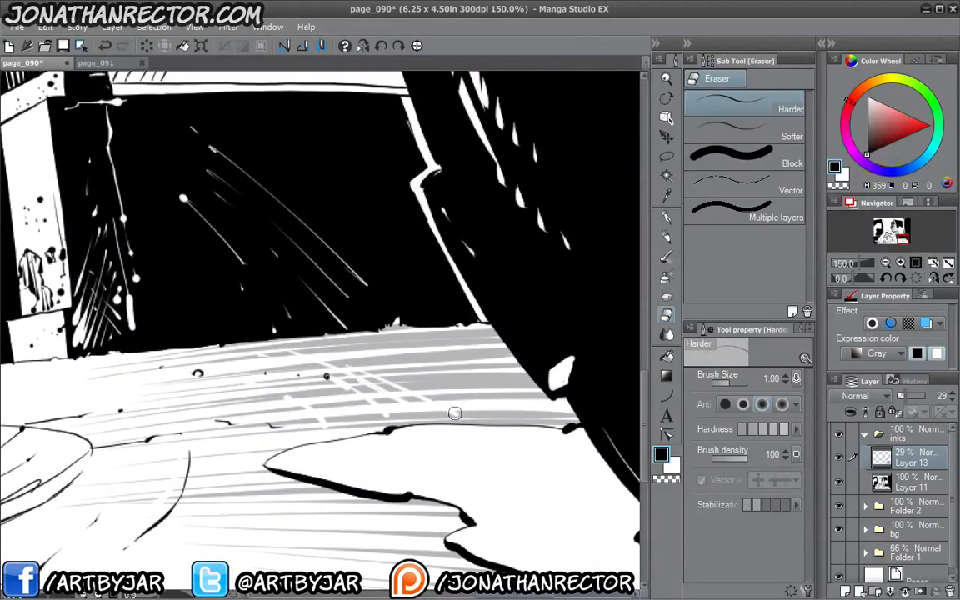
left_click_drag(346, 352, 456, 412)
left_click_drag(310, 343, 490, 414)
left_click_drag(452, 375, 522, 423)
left_click_drag(401, 334, 533, 415)
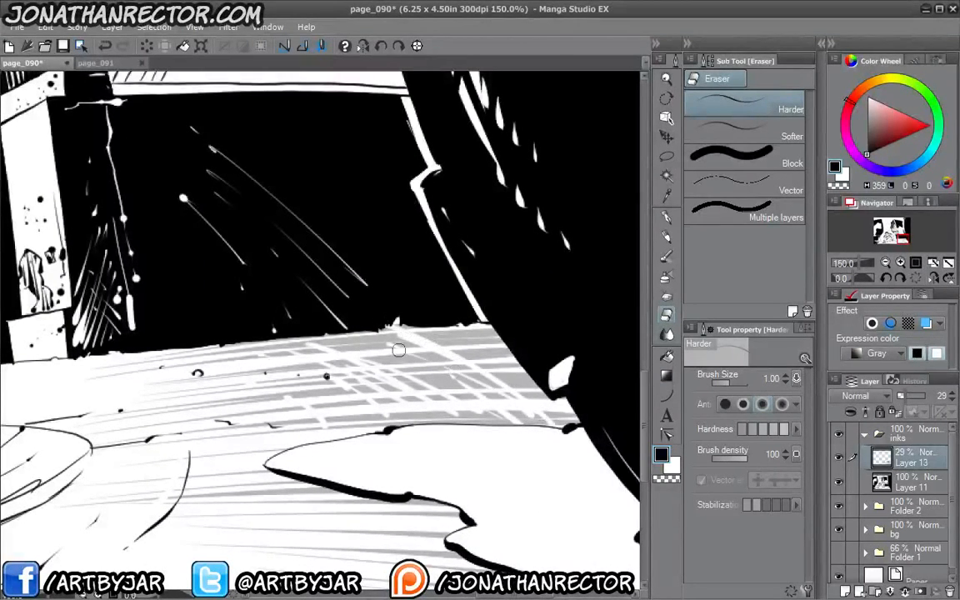
Erase steep thin streaks across the ground hatching below the puddle's lower edge
left_click_drag(429, 454, 357, 259)
left_click_drag(461, 395, 486, 453)
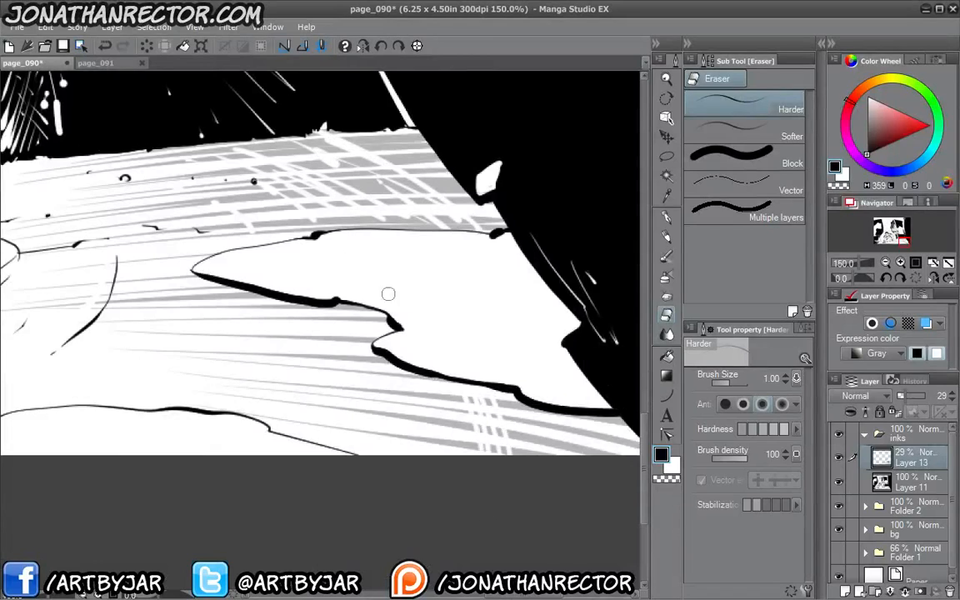
left_click_drag(431, 379, 453, 451)
left_click_drag(341, 304, 388, 439)
left_click_drag(305, 330, 342, 422)
left_click_drag(273, 330, 291, 406)
Restore the ground hatching layer's opacity to 100%
scroll(109, 394, "down", 2)
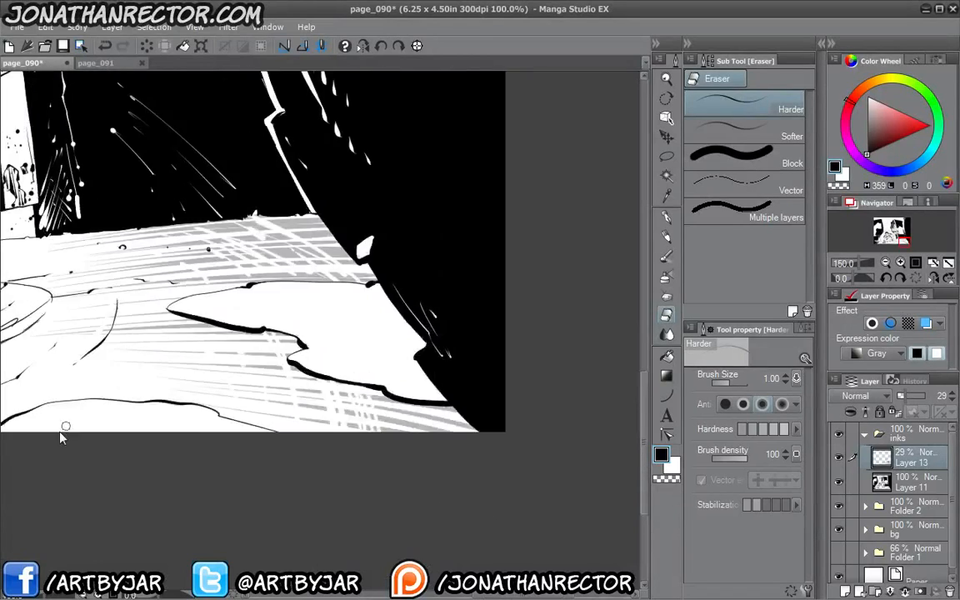
left_click_drag(155, 436, 415, 492)
left_click_drag(908, 403, 928, 398)
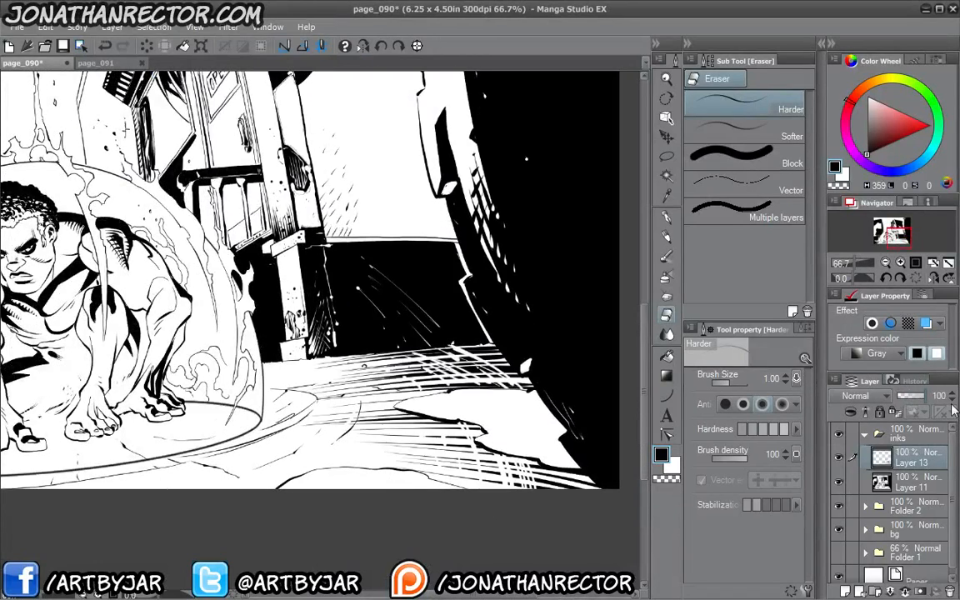
Ink small notches along the narrow edge strip of the building beside the skyline and fill the strip solid black
scroll(289, 505, "down", 2)
left_click_drag(58, 421, 238, 511)
scroll(192, 446, "up", 1)
scroll(245, 378, "up", 2)
left_click_drag(245, 379, 187, 518)
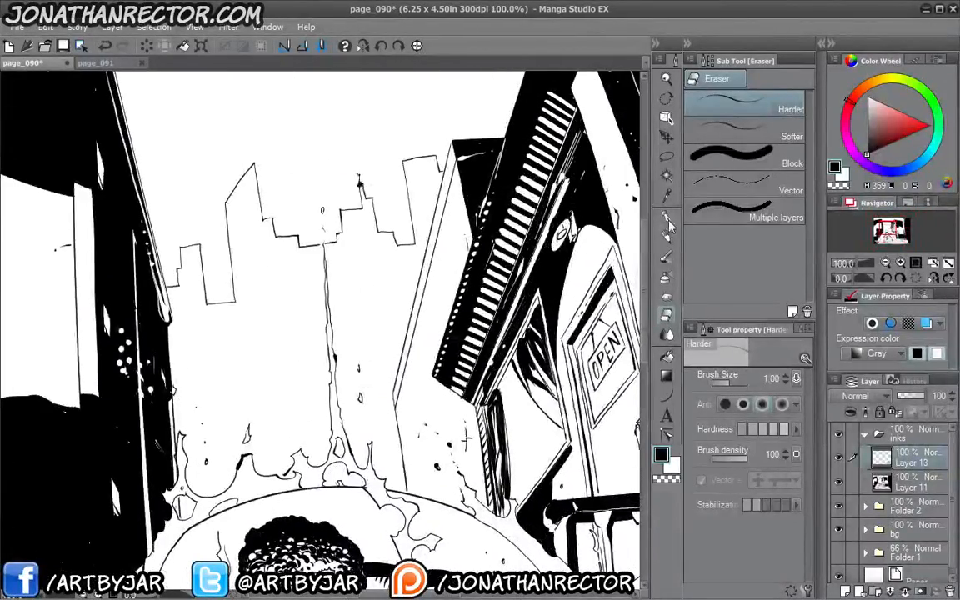
key("p")
left_click_drag(432, 255, 443, 245)
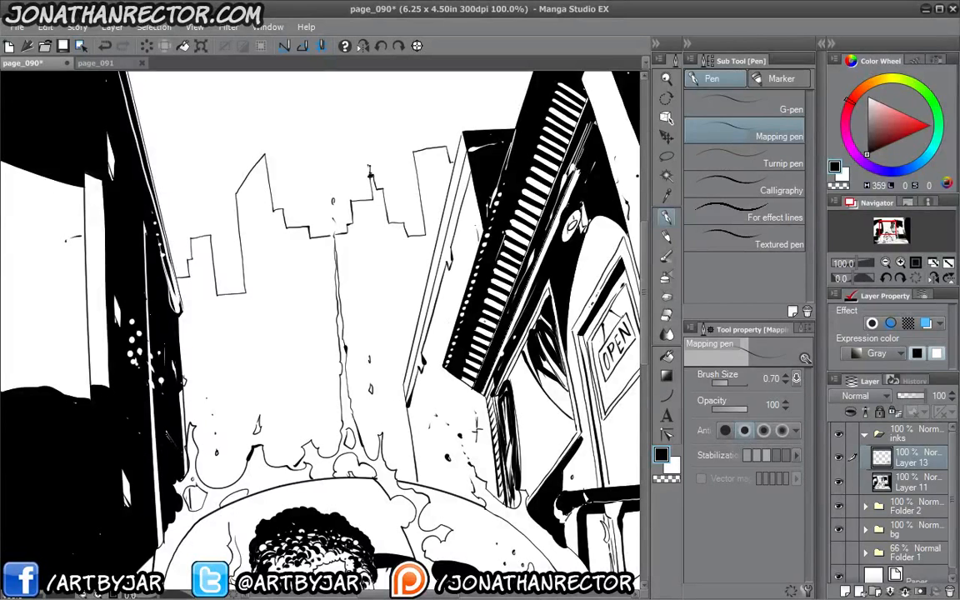
left_click(669, 360)
left_click(422, 347)
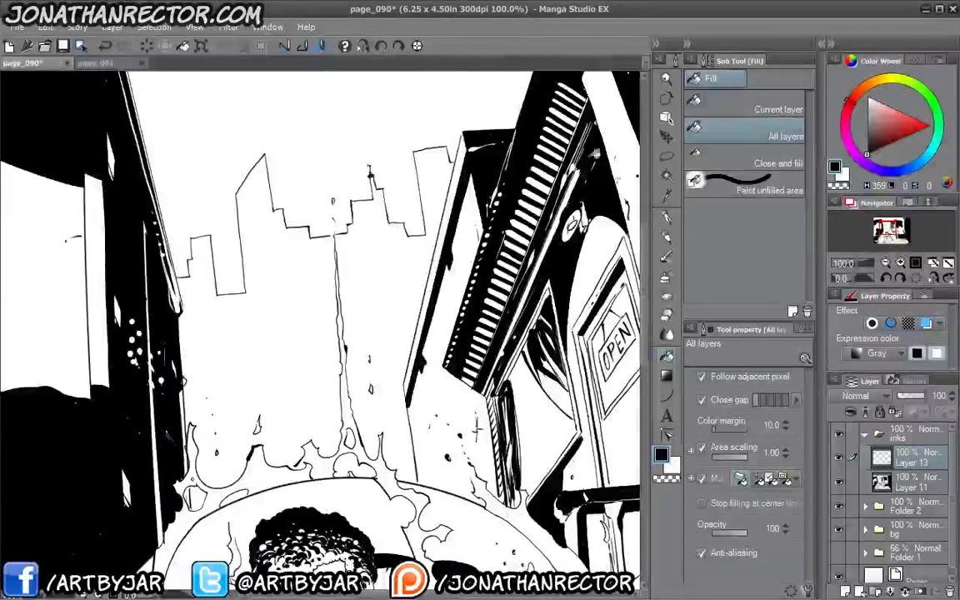
Dot black specks with the Mapping pen over the white side wall of the building beside the skyline
left_click(666, 217)
left_click_drag(401, 324, 396, 382)
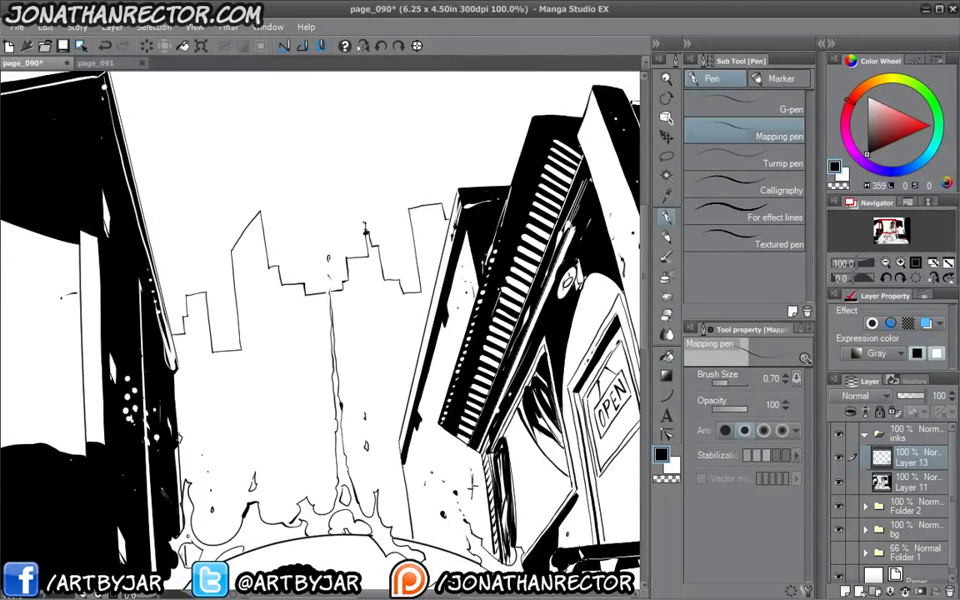
mouse_move(402, 300)
left_mouse_down()
mouse_move(408, 284)
mouse_move(400, 281)
left_mouse_up()
left_click_drag(410, 367, 416, 356)
left_click_drag(385, 310, 373, 307)
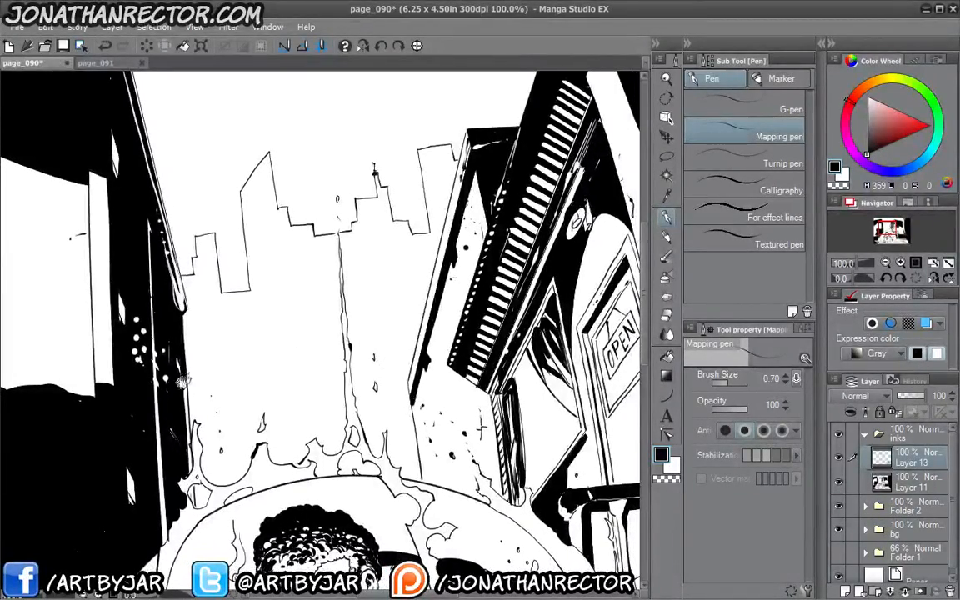
Review the whole panel and save page_090
left_click_drag(158, 345, 222, 407)
scroll(229, 450, "down", 2)
left_click_drag(148, 456, 163, 327)
scroll(146, 399, "down", 1)
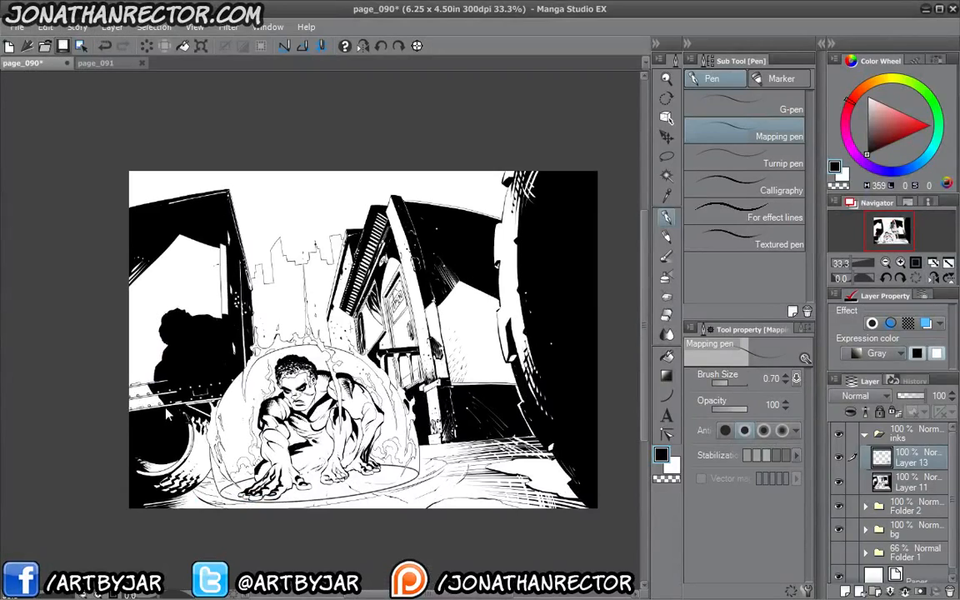
scroll(154, 379, "up", 1)
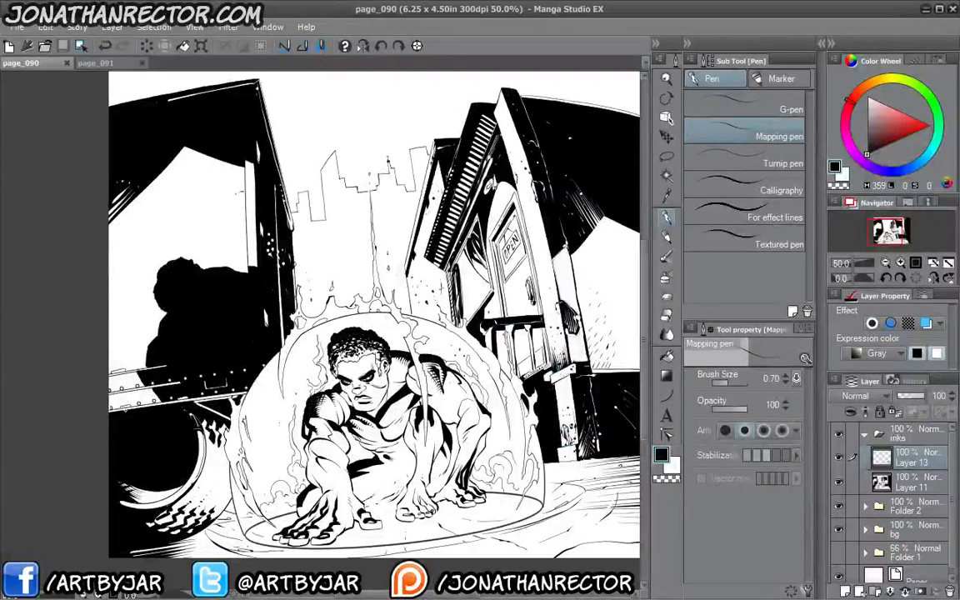
Flip the canvas view horizontally to check the panel's composition in mirror image
key("Tab")
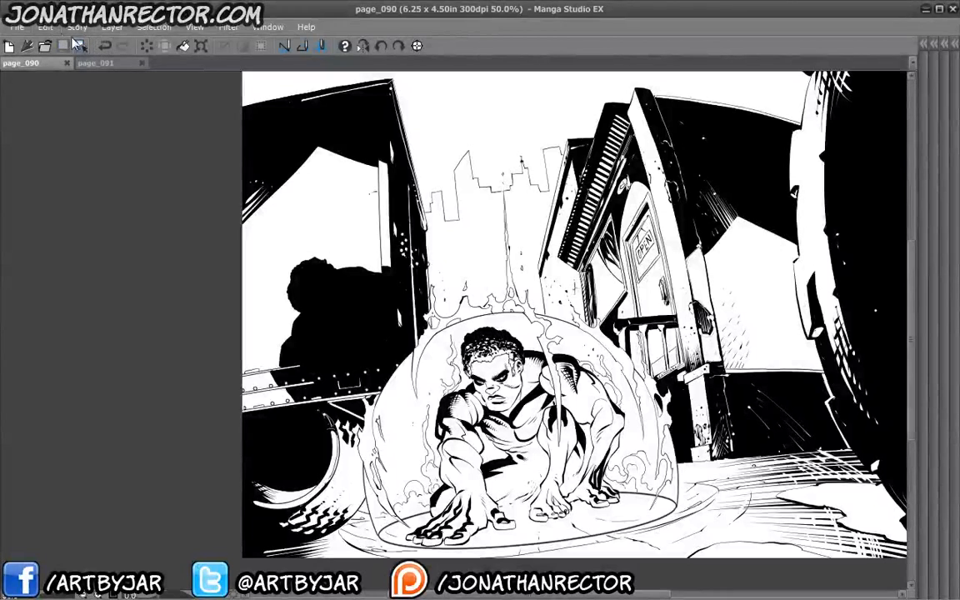
left_click(363, 46)
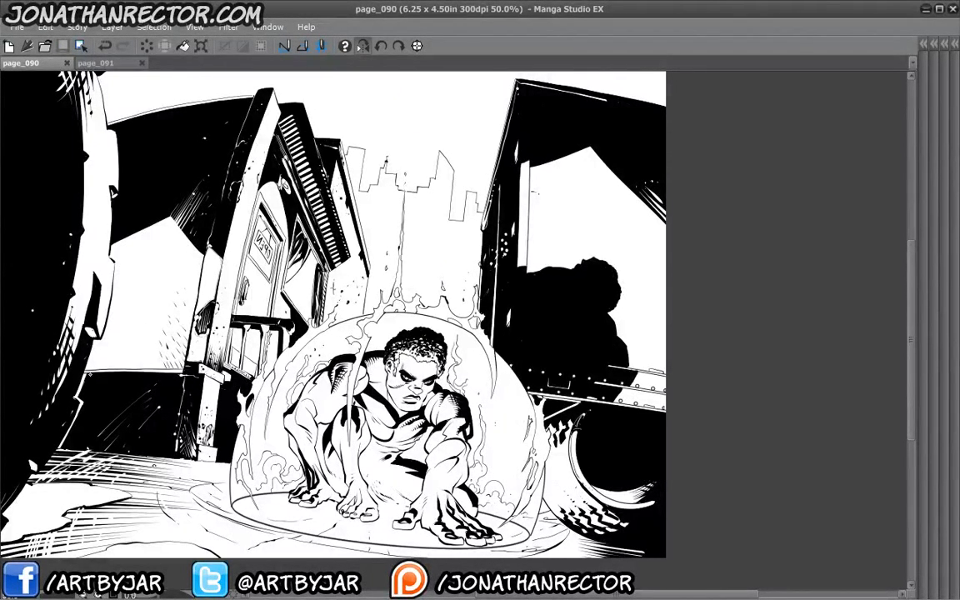
left_click_drag(111, 408, 133, 443)
left_click_drag(116, 283, 144, 324)
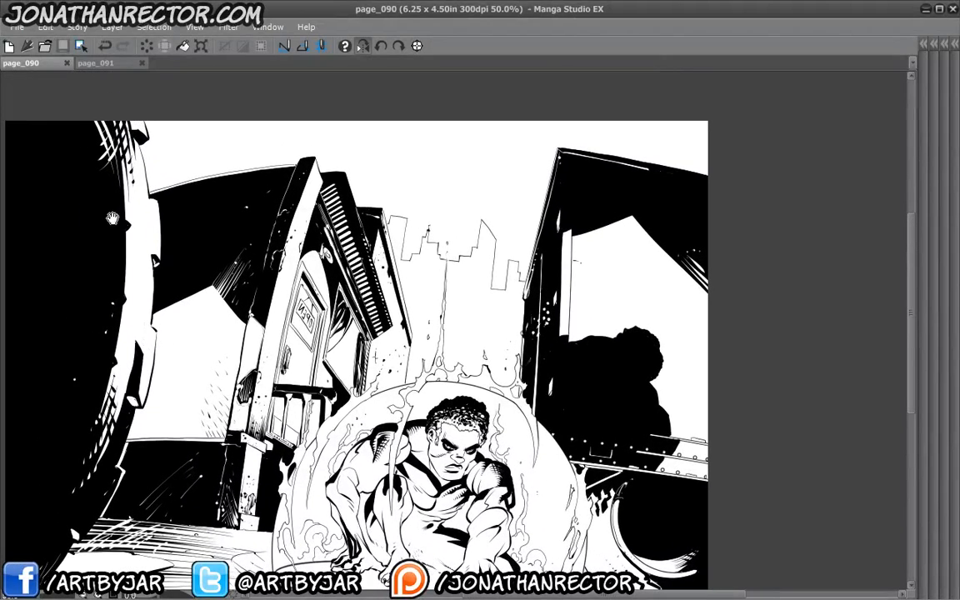
left_click_drag(112, 196, 143, 207)
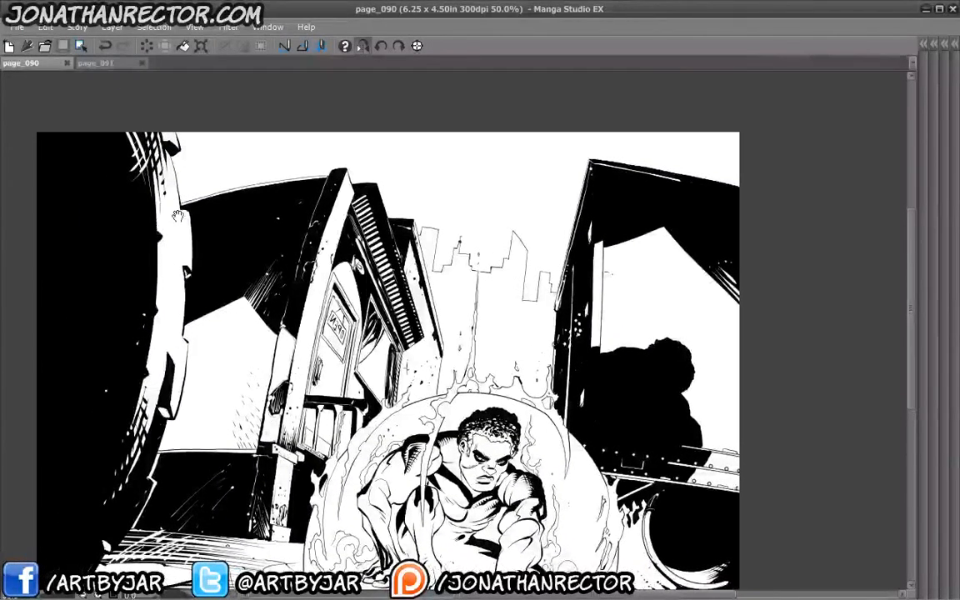
Ink thin curved contour lines with the Mapping pen along the outside of the black building's roof edge, between the tyre and the storefront
left_click_drag(105, 262, 476, 360)
key("ctrl+plus")
key("ctrl+plus")
left_click_drag(499, 264, 494, 366)
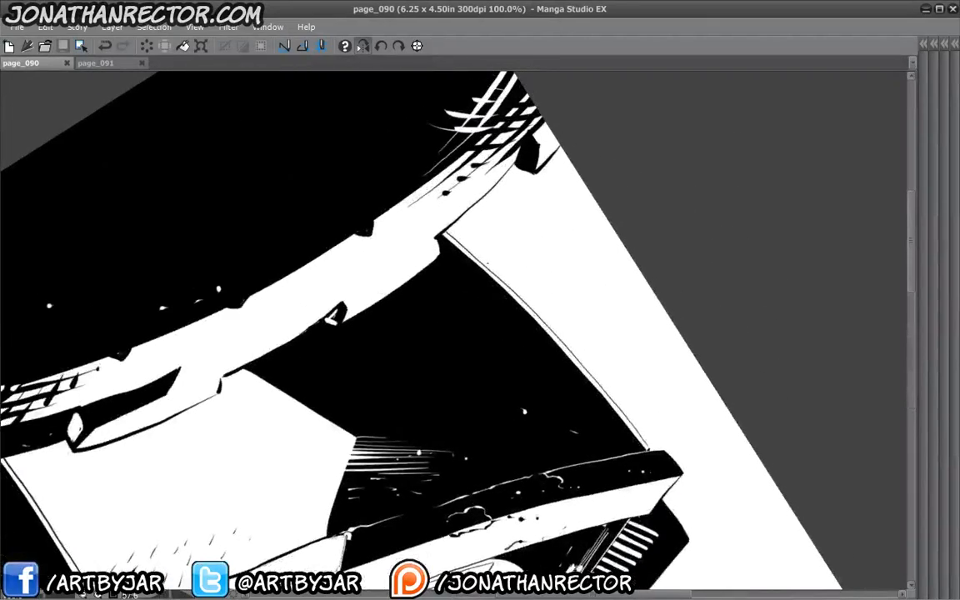
mouse_move(587, 405)
left_mouse_down()
mouse_move(476, 258)
mouse_move(423, 208)
left_mouse_up()
mouse_move(588, 407)
left_mouse_down()
mouse_move(525, 305)
mouse_move(423, 193)
left_mouse_up()
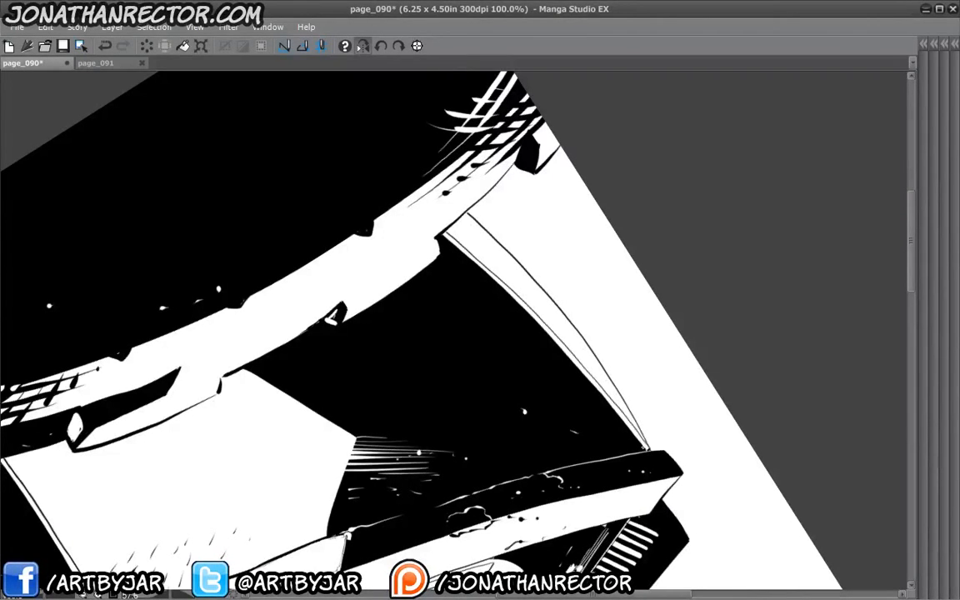
left_click_drag(647, 449, 586, 356)
key("ctrl+z")
mouse_move(588, 405)
left_mouse_down()
mouse_move(483, 265)
mouse_move(403, 187)
left_mouse_up()
key("Tab")
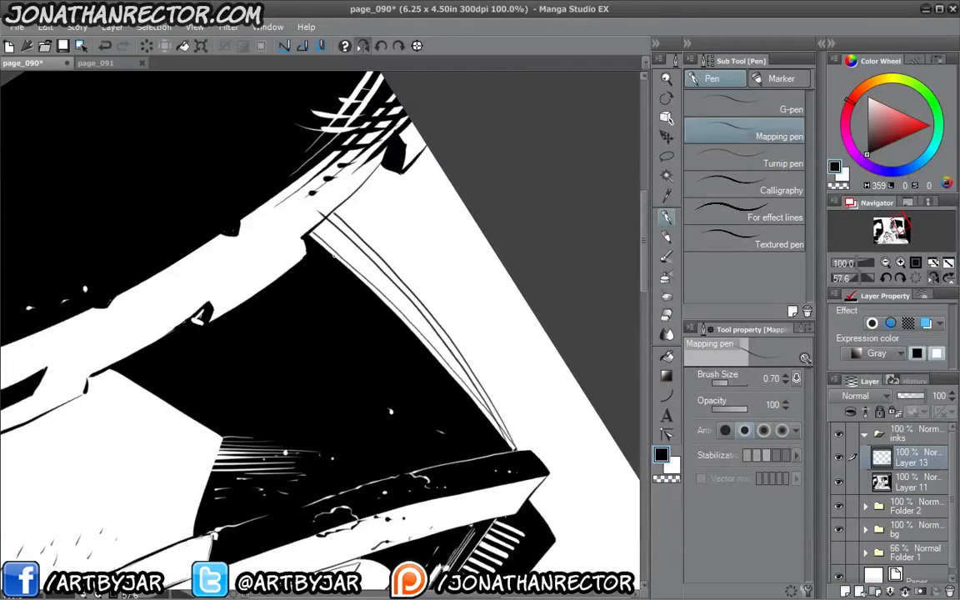
Add a layer directly above Layer 11 and fill the narrow gaps between the roof edge lines black
key("e")
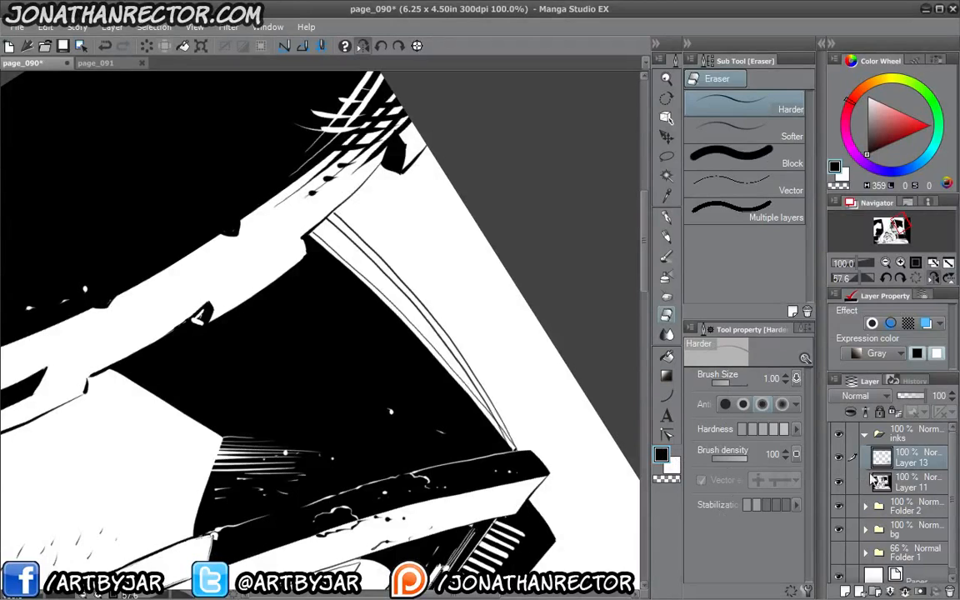
left_click(904, 483)
left_click(863, 591)
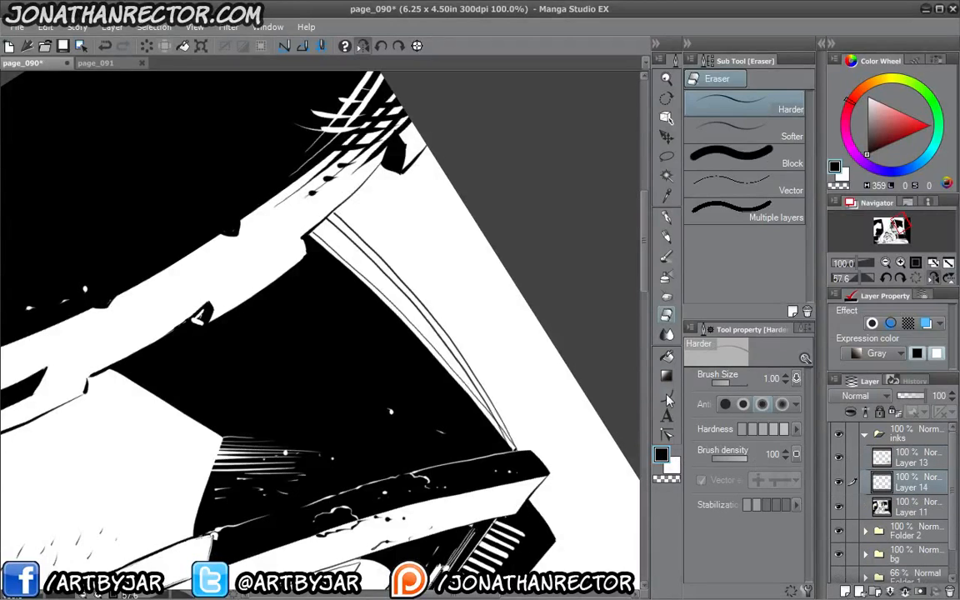
key("g")
left_click(405, 308)
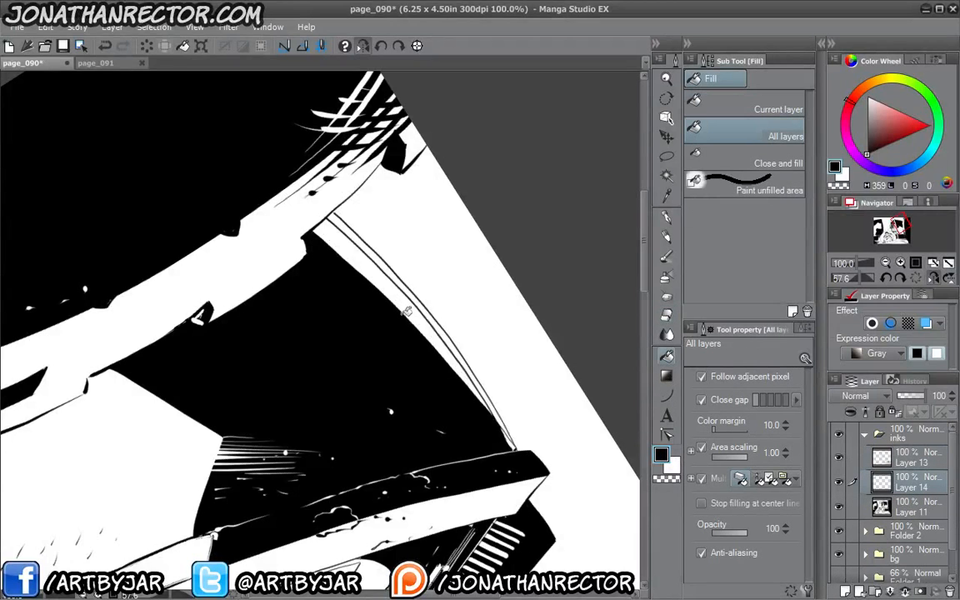
left_click(416, 314)
key("p")
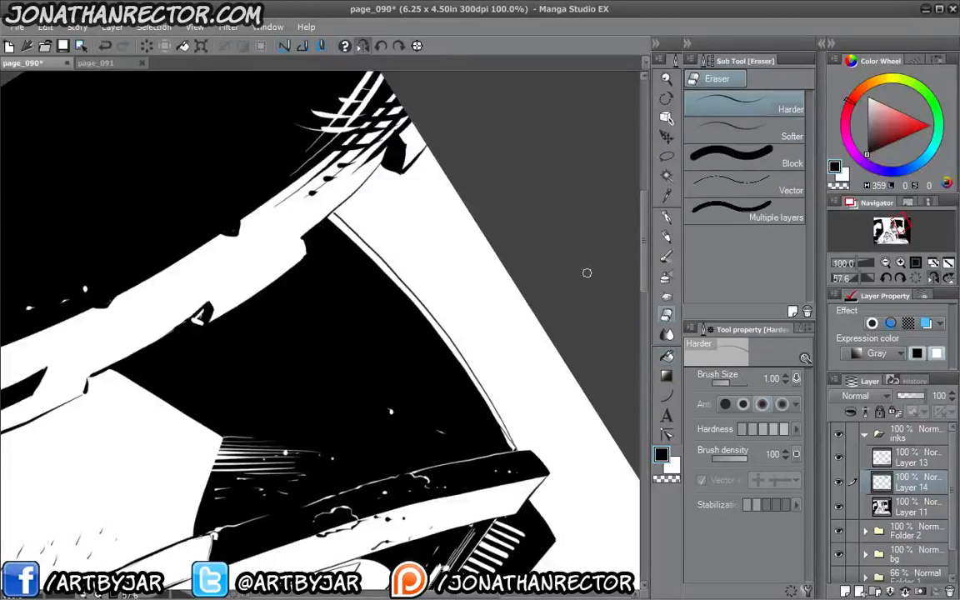
Restore the upright, unflipped view and compare the whole panel with and without Layer 13 and Layer 14
left_click(673, 467)
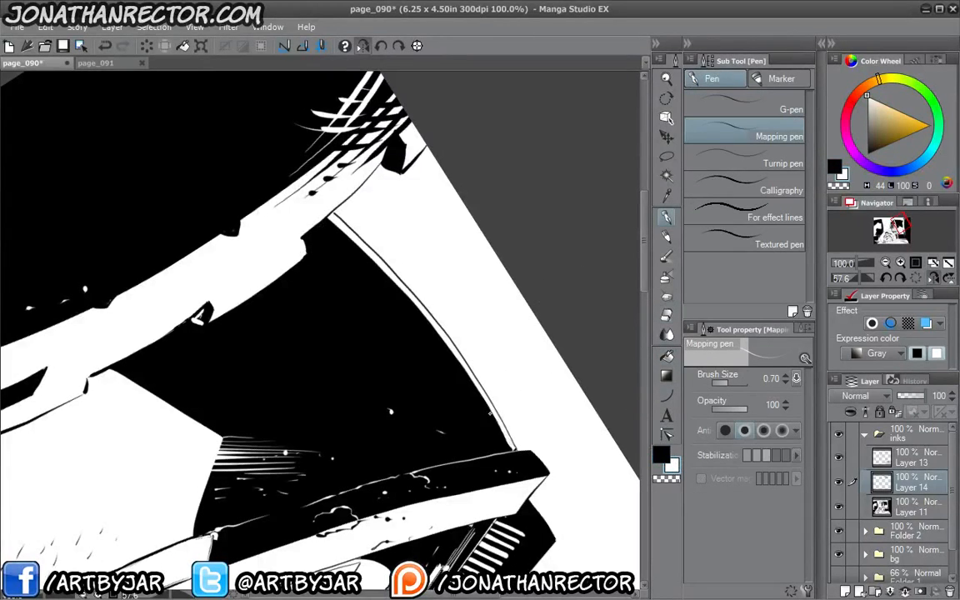
left_click(417, 47)
key("ctrl+minus")
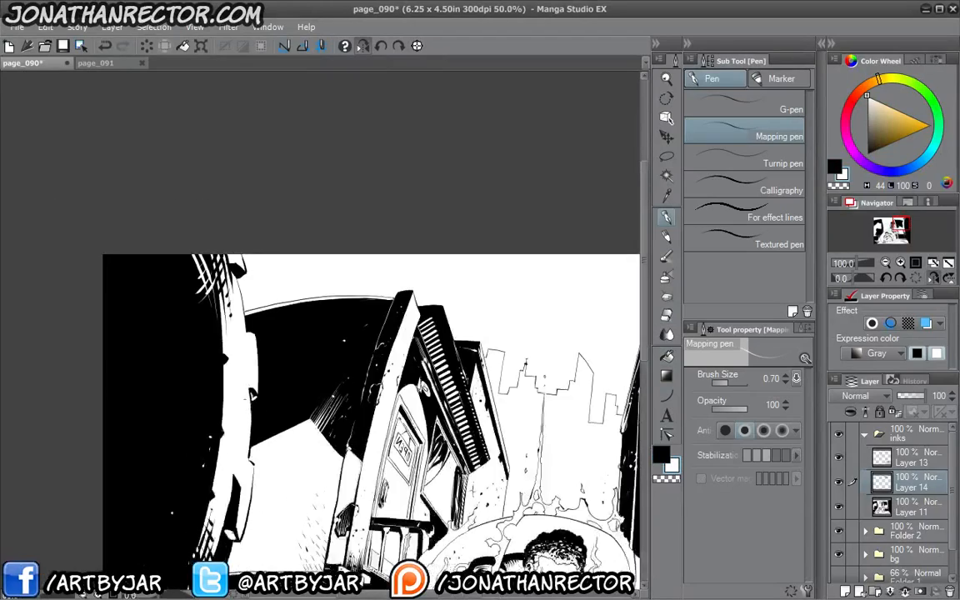
key("ctrl+minus")
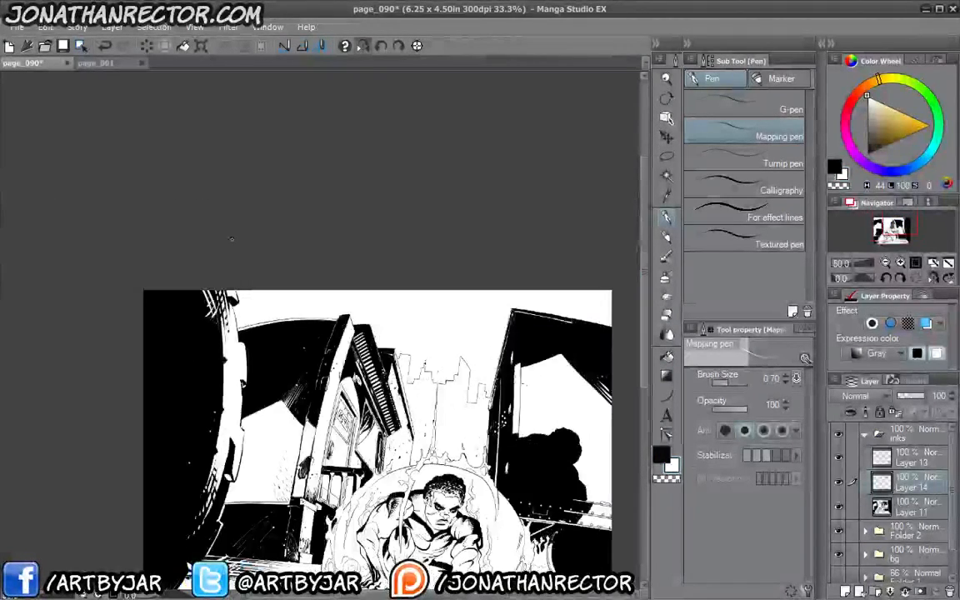
left_click(321, 45)
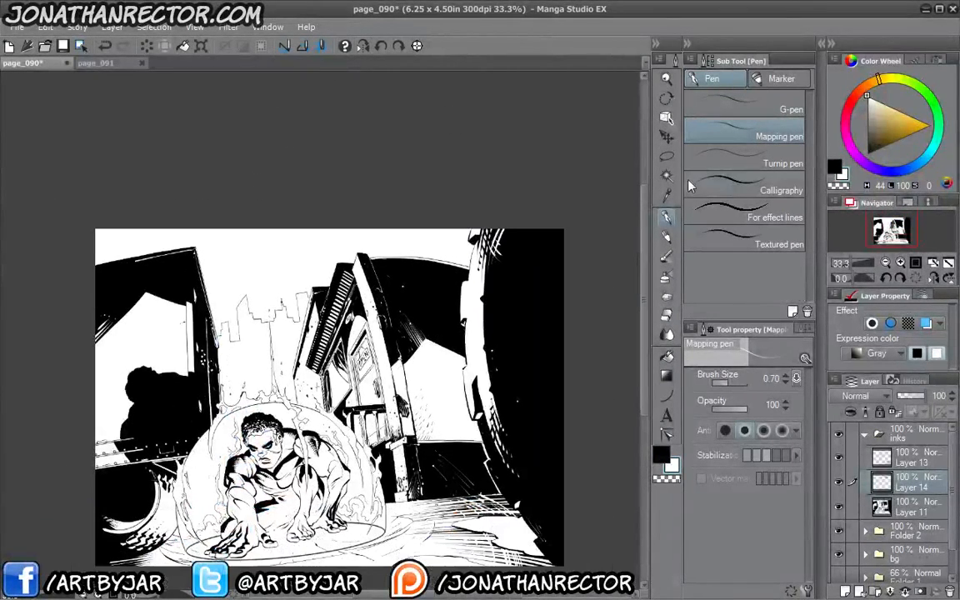
left_click(840, 485)
left_click(840, 485)
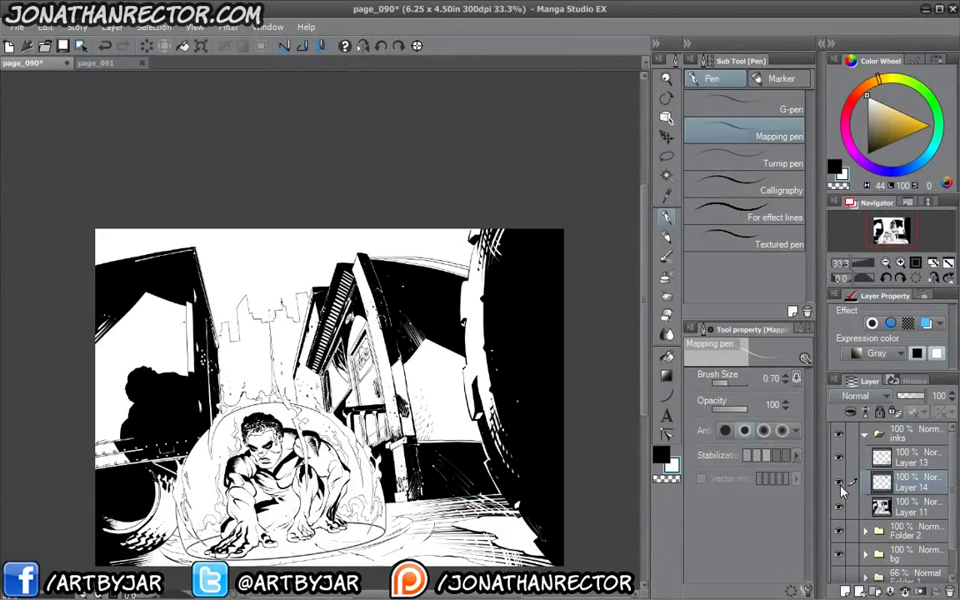
left_click(840, 471)
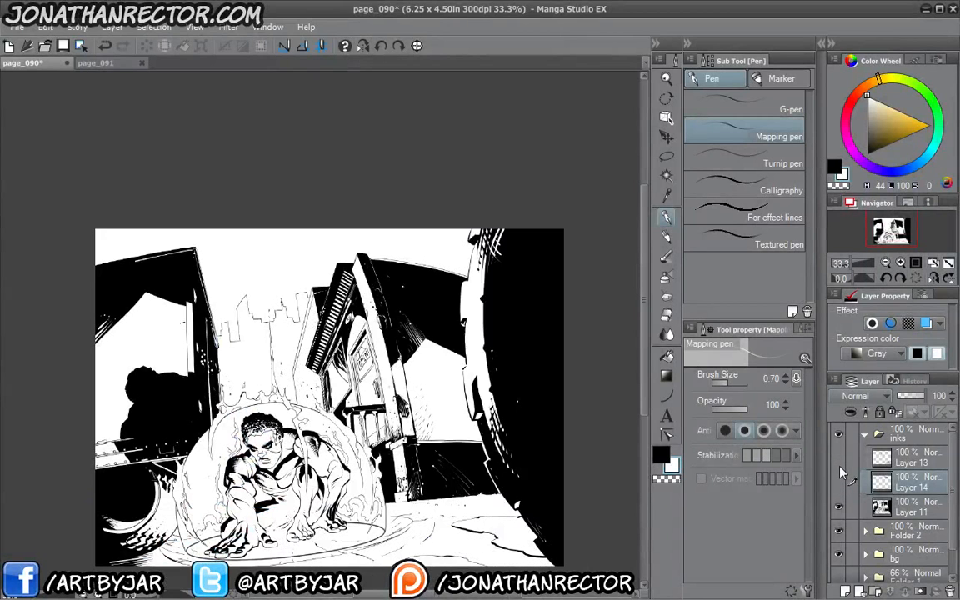
left_click(840, 473)
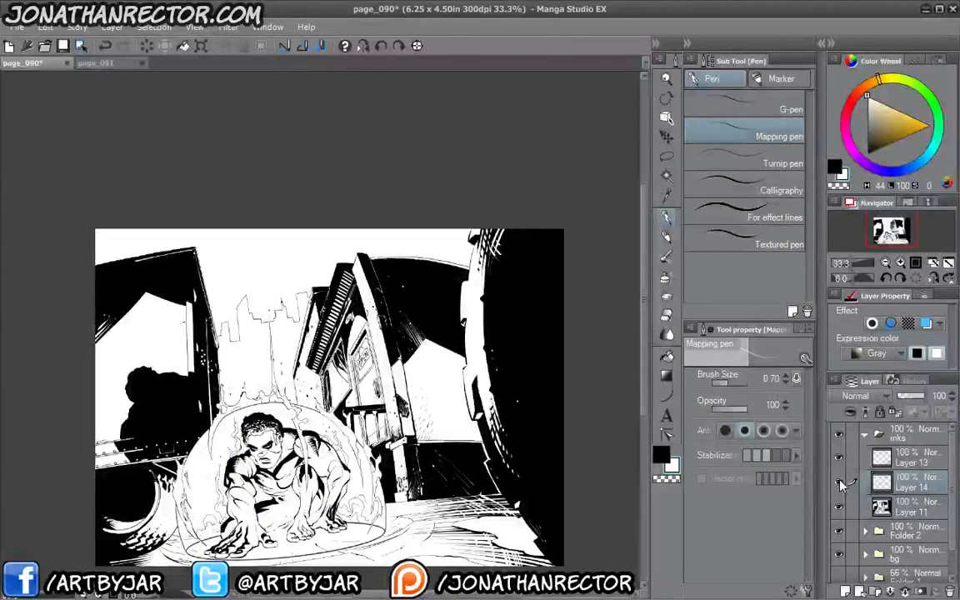
Hide Layer 14, keep Layer 13 visible and make Layer 13 the active layer
left_click(840, 483)
left_click(840, 469)
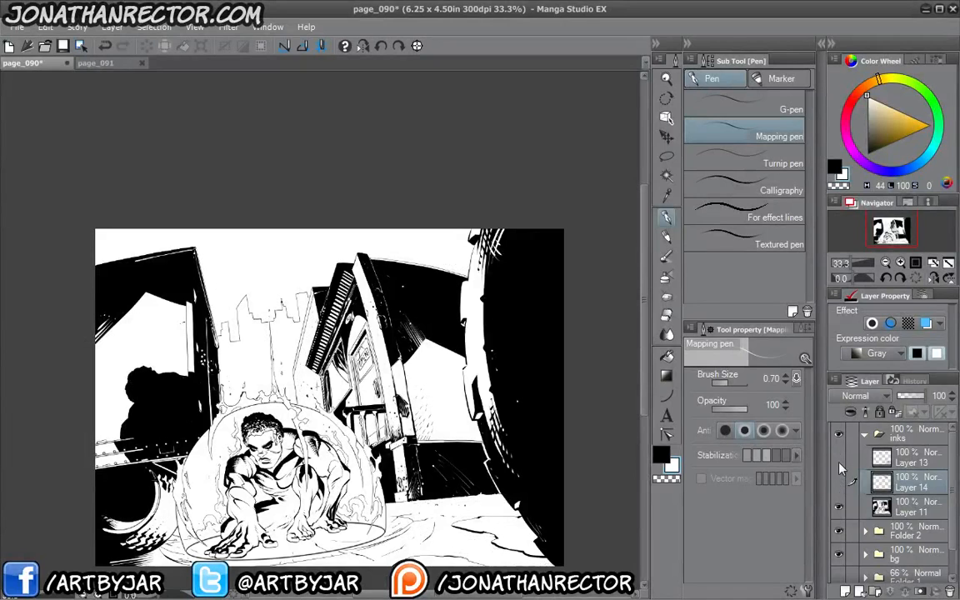
left_click(838, 483)
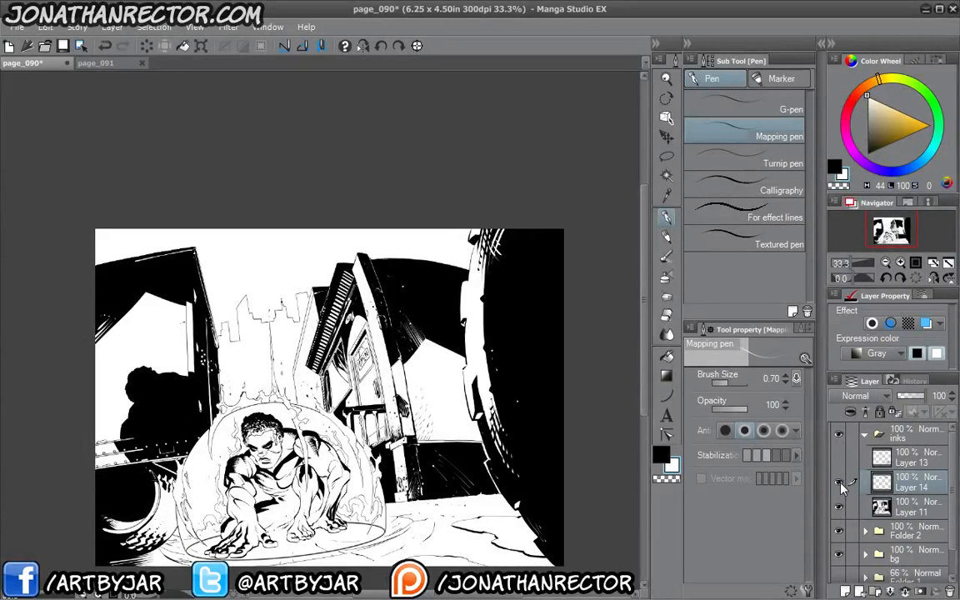
left_click(840, 483)
left_click(838, 456)
left_click(858, 457)
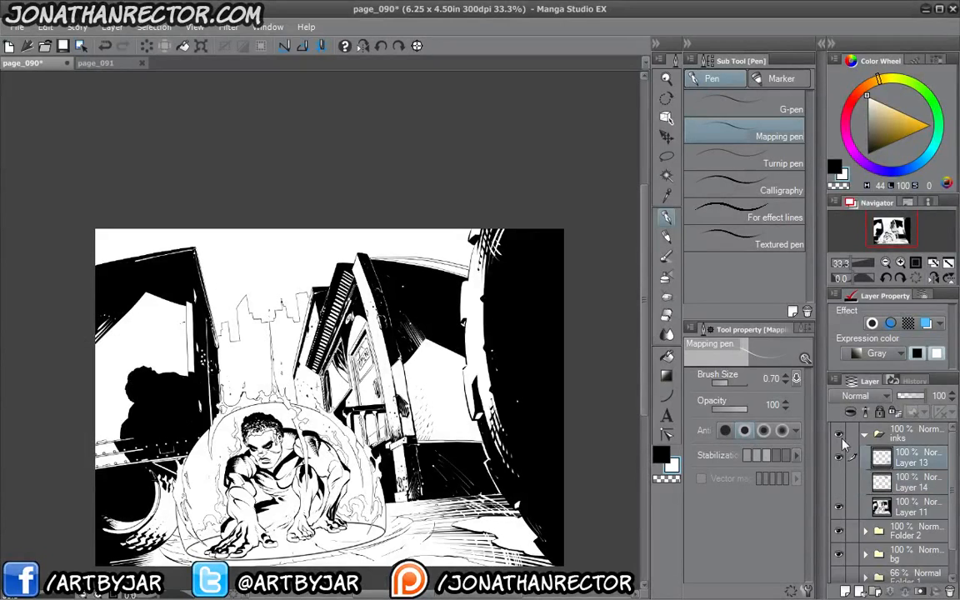
Lasso the extra roof edge lines between the storefront and the tyre on Layer 13, delete them and clear the selection
left_click(666, 157)
mouse_move(367, 198)
left_mouse_down()
mouse_move(350, 247)
mouse_move(364, 223)
mouse_move(361, 230)
left_mouse_up()
left_click(423, 342)
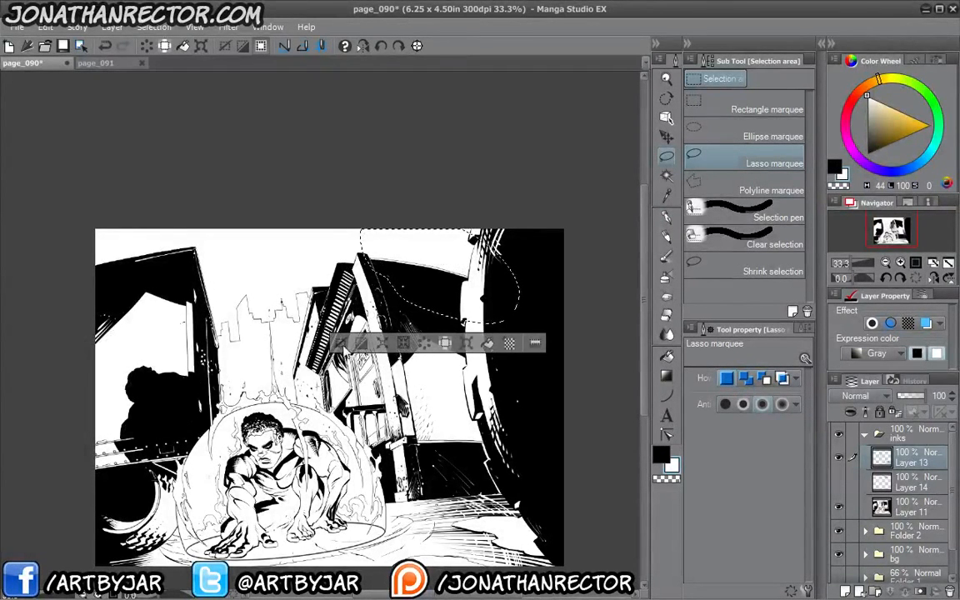
left_click(343, 345)
Save page_090 and close it
left_click_drag(283, 379, 293, 360)
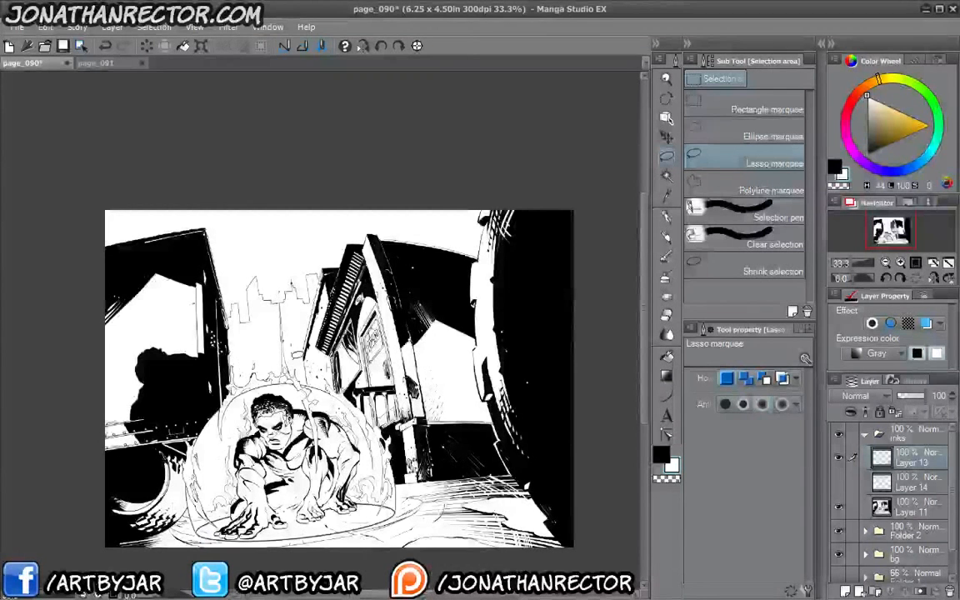
left_click(65, 52)
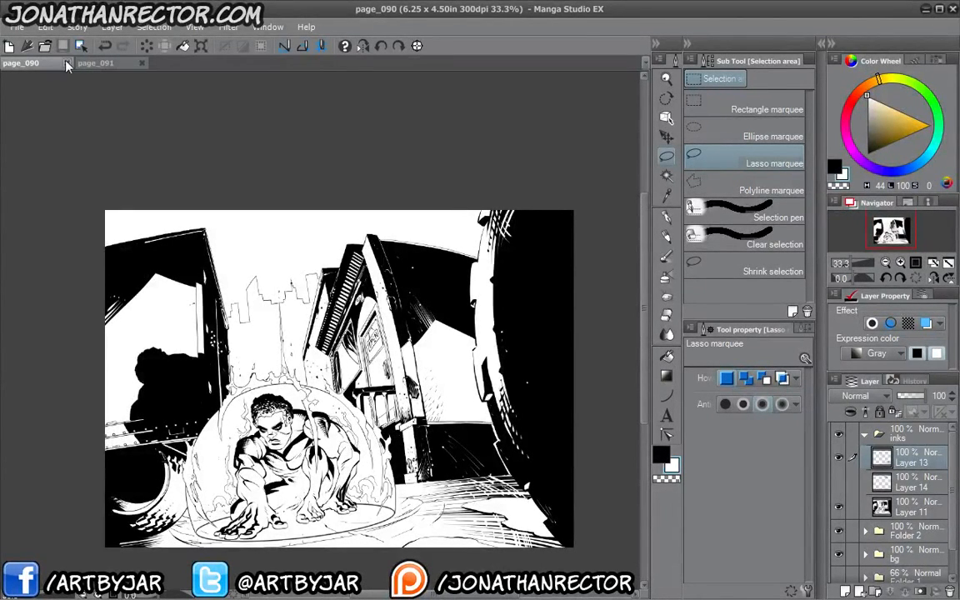
left_click(66, 63)
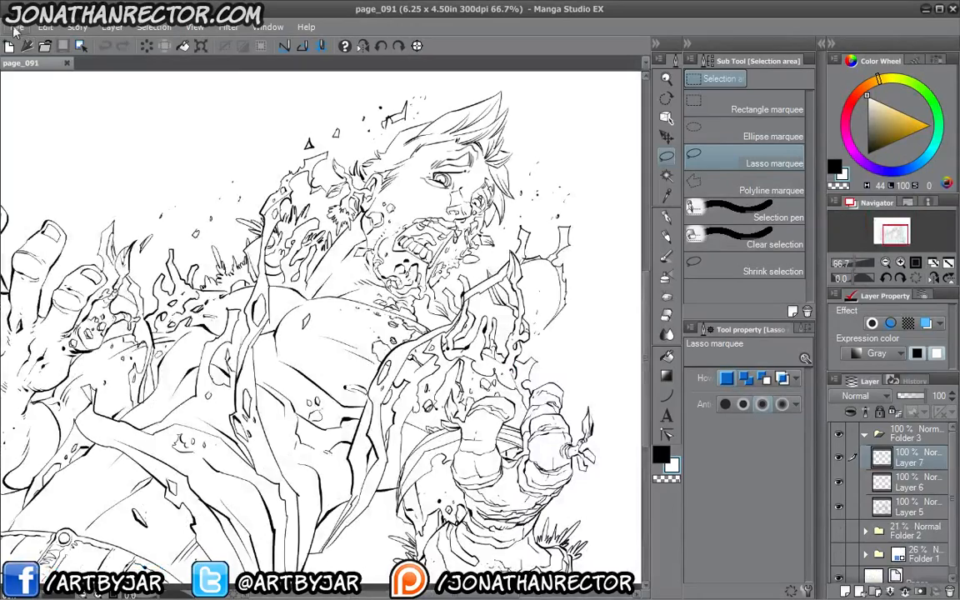
left_click(17, 27)
left_click(45, 51)
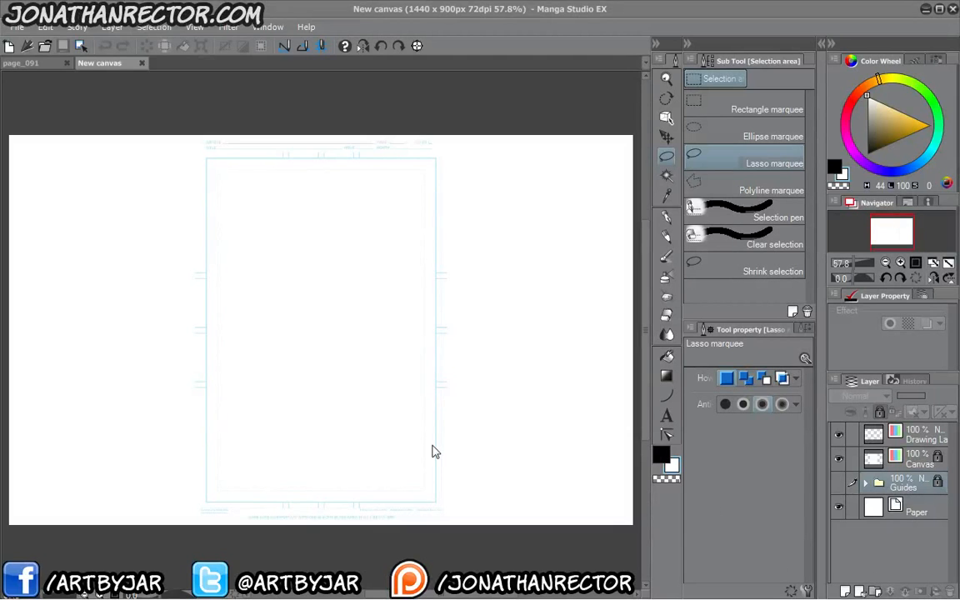
left_click(142, 63)
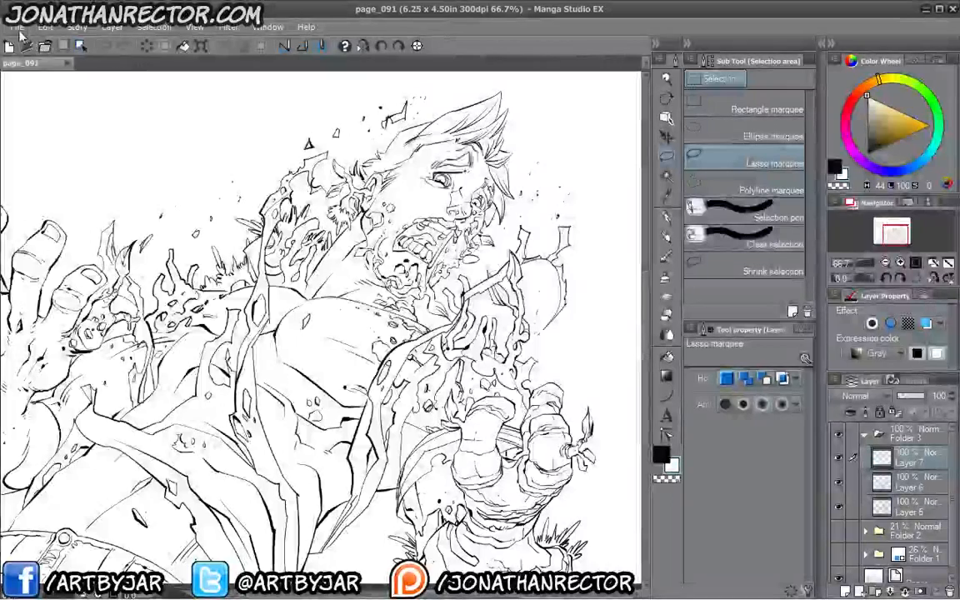
Create a new 1440 x 900 px canvas at 72 dpi using the comic template
left_click(17, 26)
left_click(33, 38)
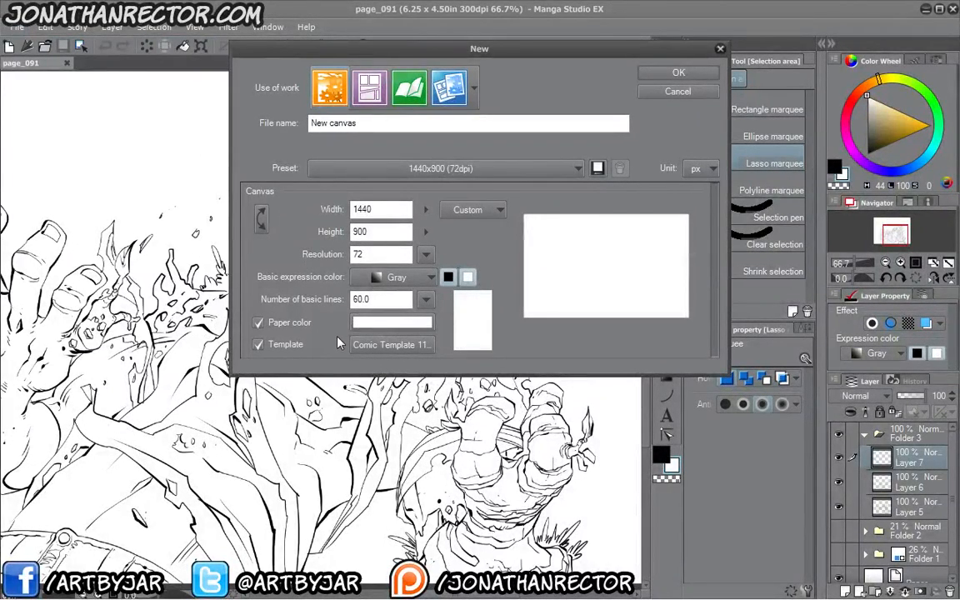
left_click(679, 74)
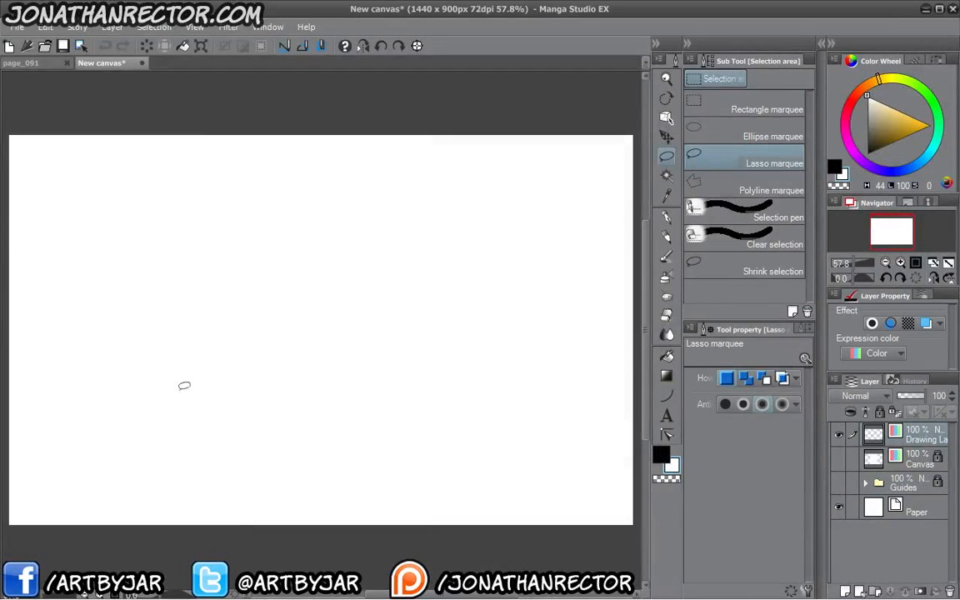
Rotate the canvas view to portrait orientation, add a new layer and paste the pencilled comic page
key("r")
mouse_move(112, 326)
left_mouse_down()
mouse_move(116, 252)
mouse_move(353, 146)
mouse_move(295, 150)
left_mouse_up()
key("m")
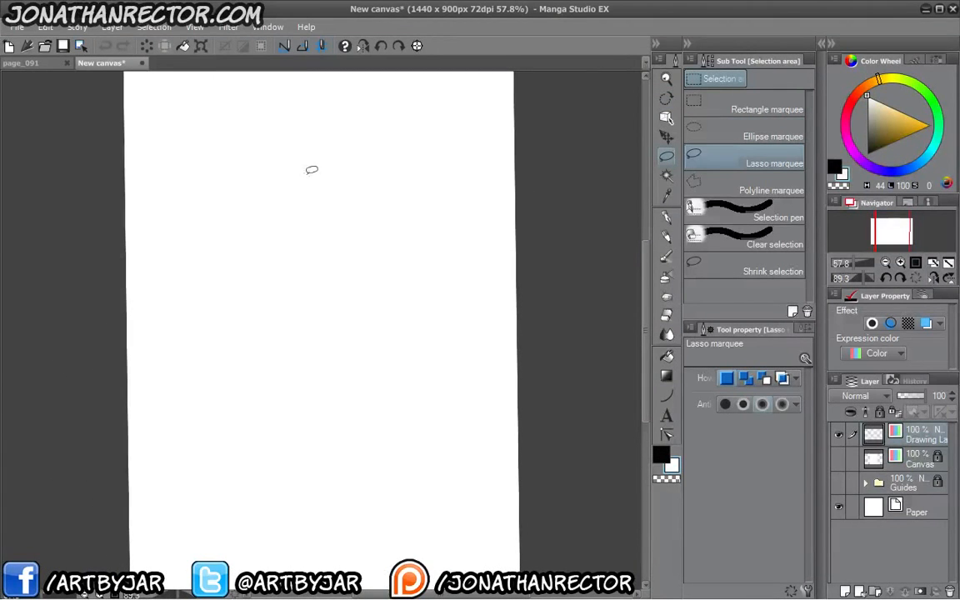
left_click(844, 591)
key("ctrl+v")
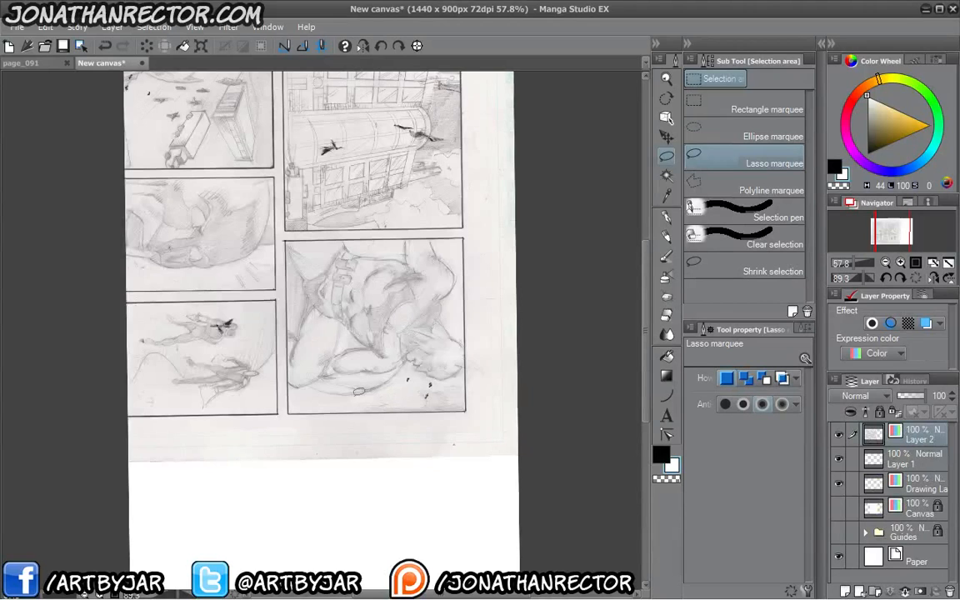
Transform the pasted pencil page by rotating it -90°, scaling it to 58% and placing it near the upper-left corner of the portrait canvas
key("ctrl+t")
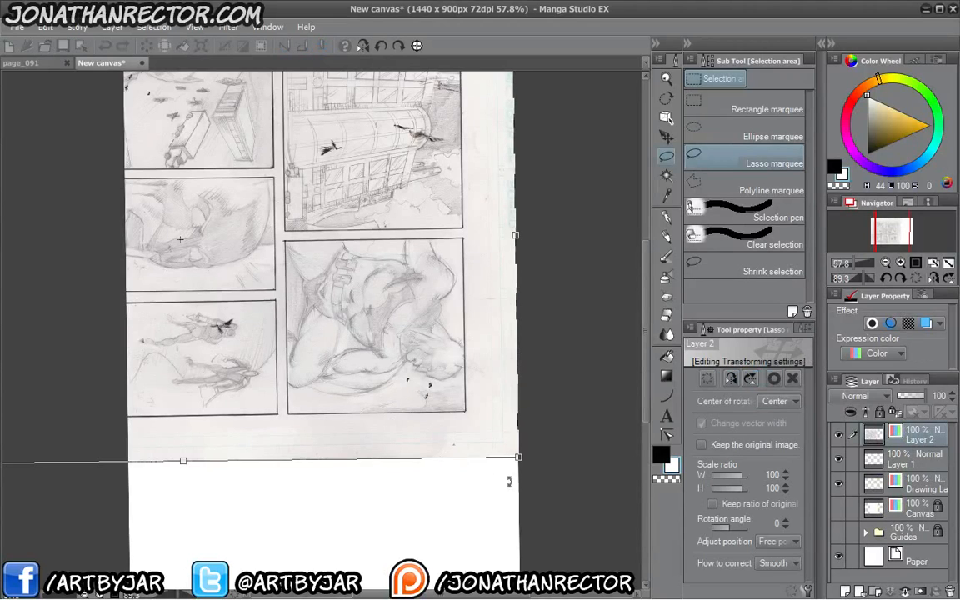
left_click_drag(552, 483, 312, 92)
left_click_drag(179, 315, 353, 422)
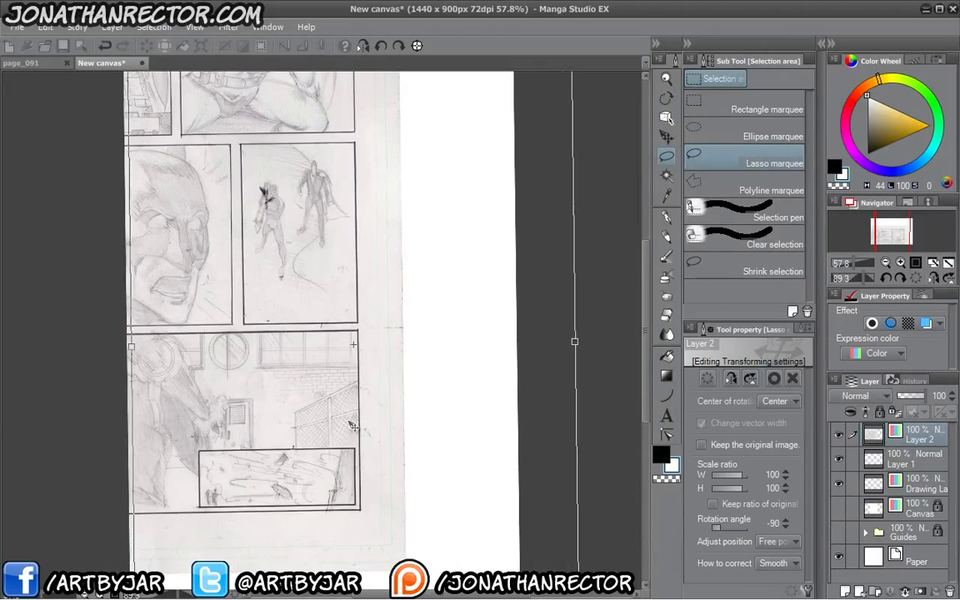
left_click_drag(247, 281, 297, 464)
left_click_drag(177, 200, 337, 274)
left_click_drag(402, 468, 273, 248)
left_click_drag(250, 280, 320, 455)
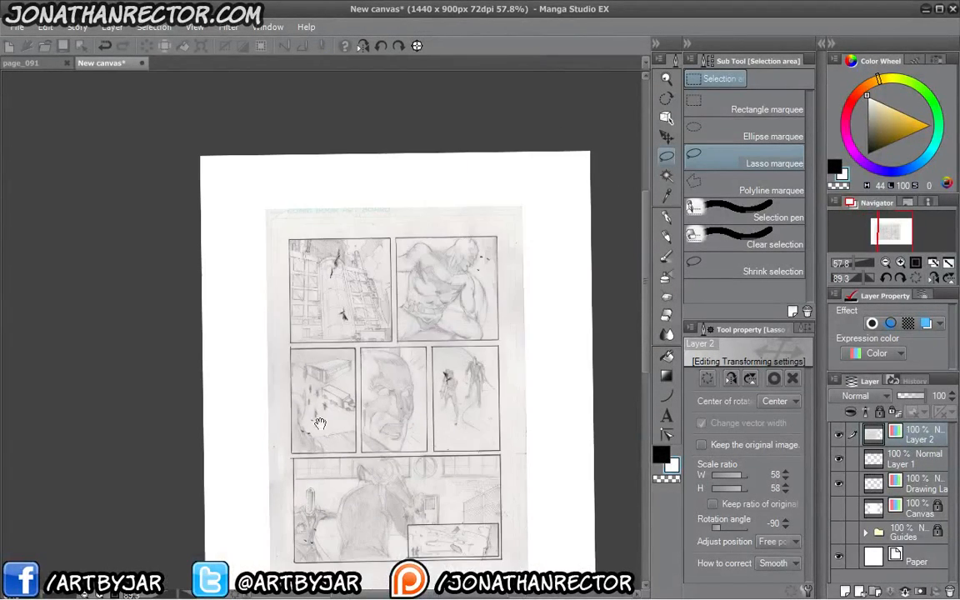
left_click_drag(339, 396, 288, 354)
key("Return")
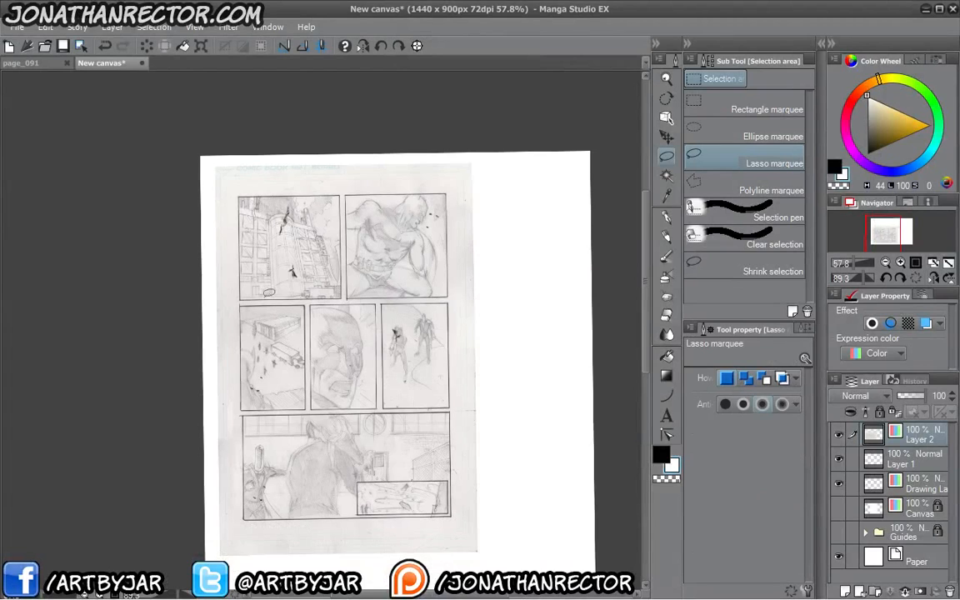
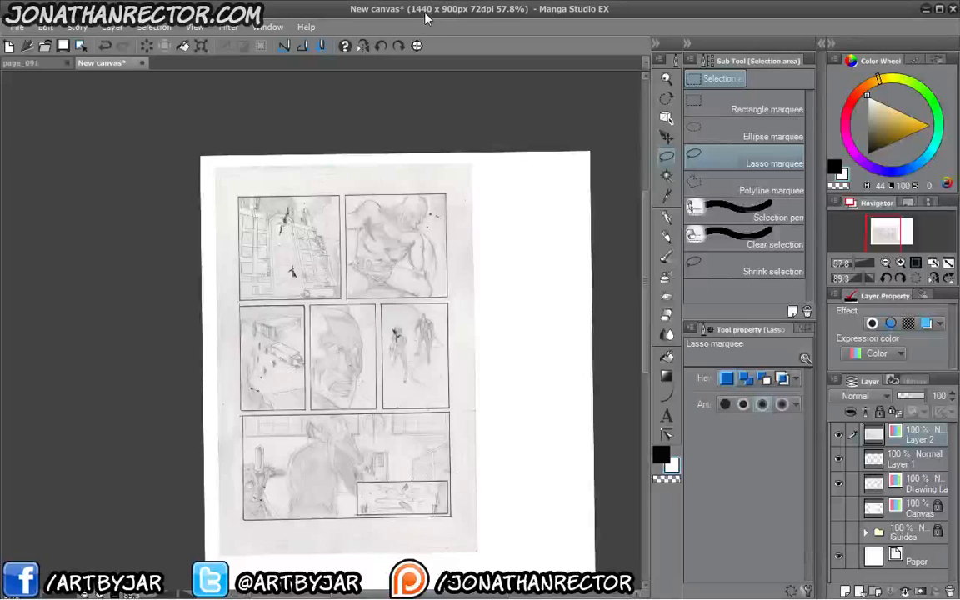
Choose the Mapping pen and add a new raster layer above the pencilled page
key("p")
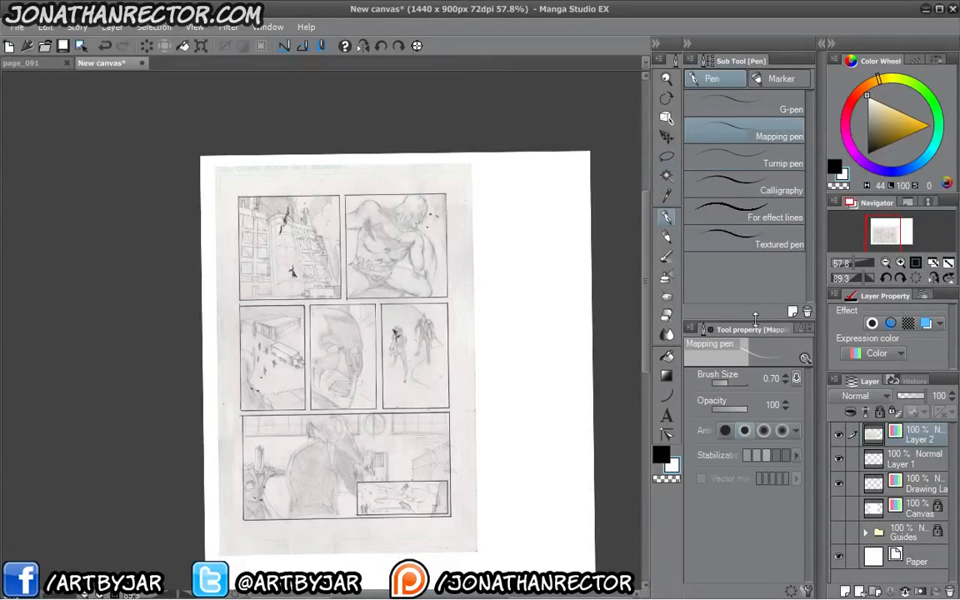
key("ctrl+shift+n")
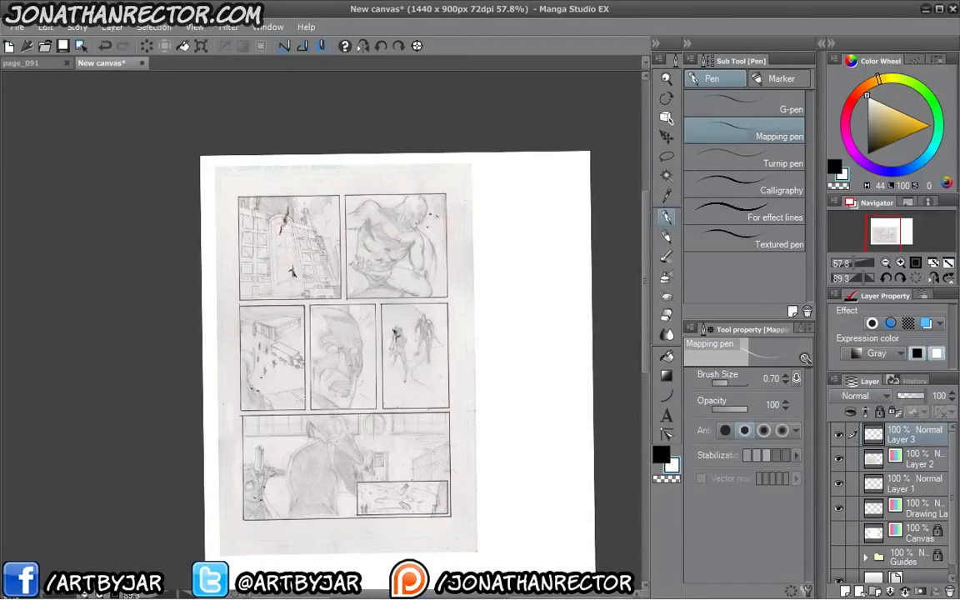
scroll(257, 321, "up", 1)
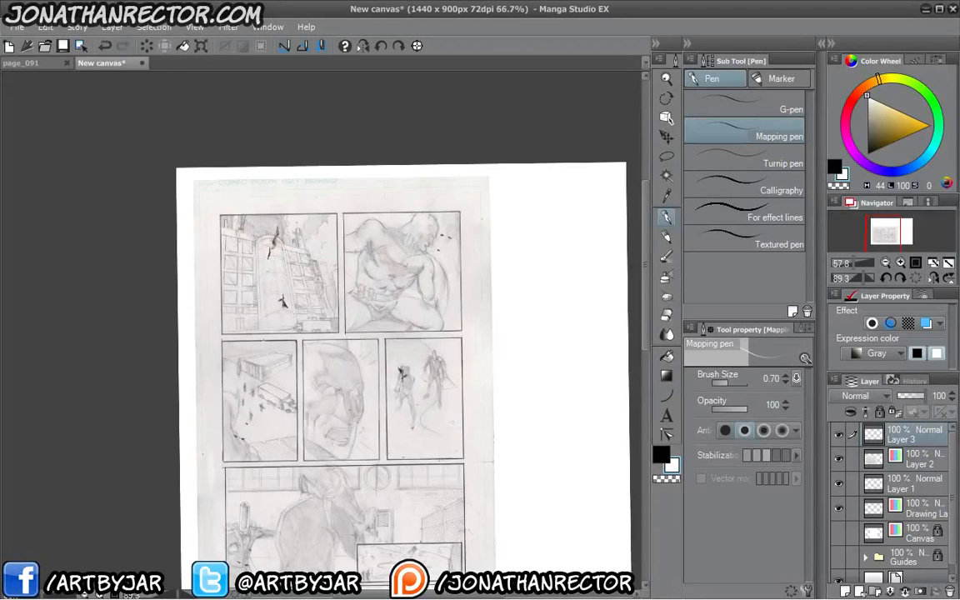
left_click_drag(276, 391, 275, 364)
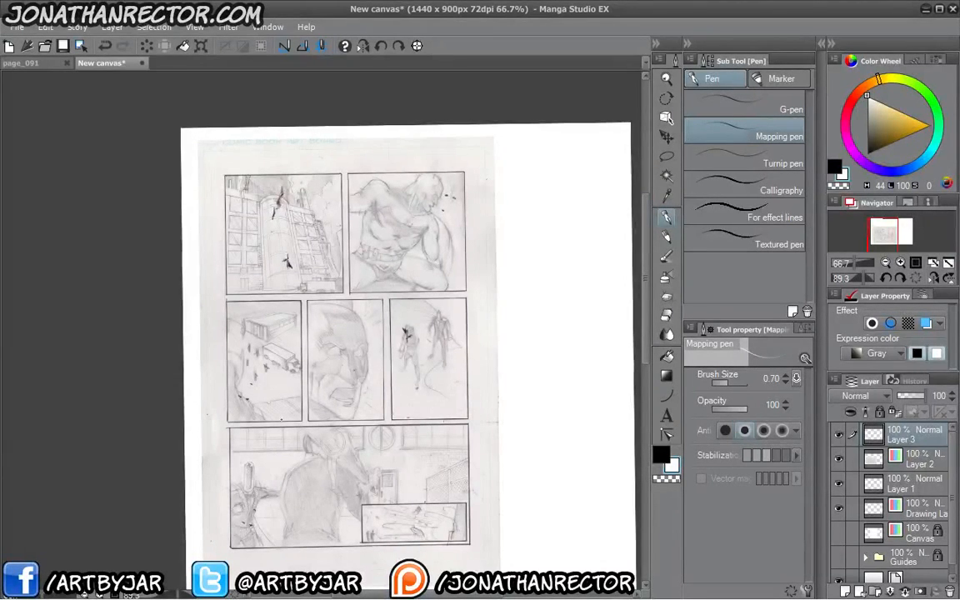
left_click_drag(289, 334, 271, 322)
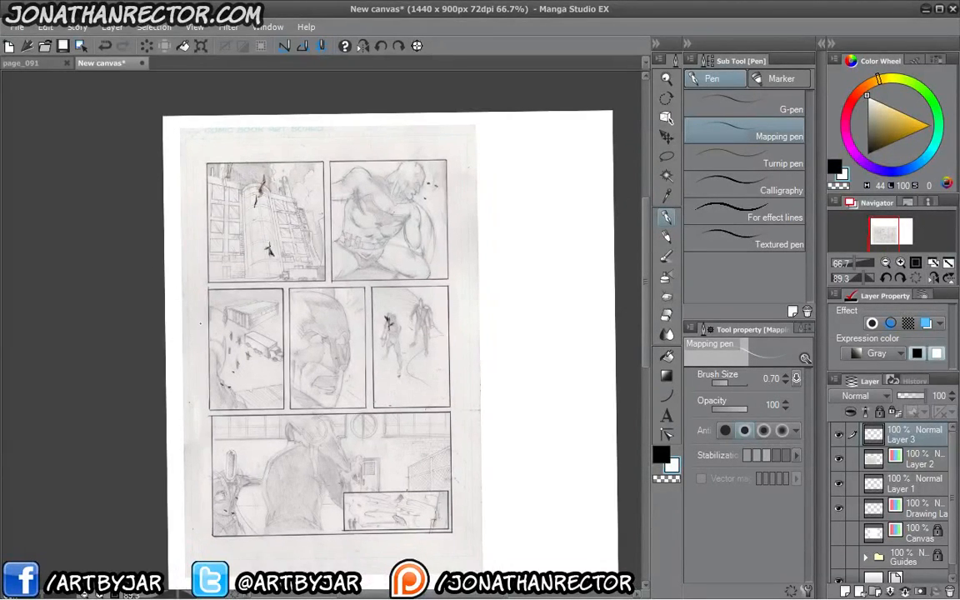
Straighten the canvas view to a 90° rotation and make black the active drawing colour
key("shift+space")
left_click(393, 46)
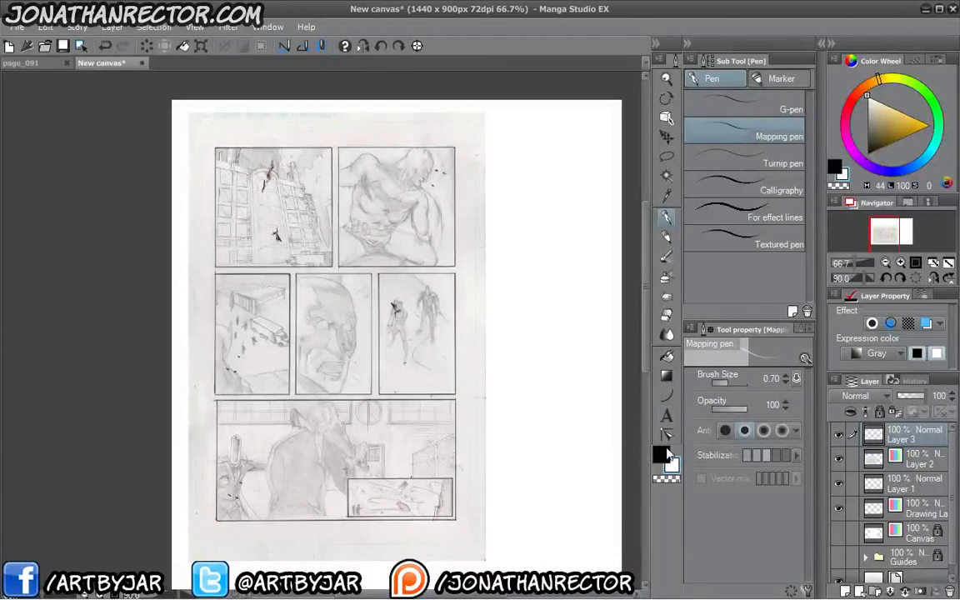
key("x")
left_click_drag(219, 327, 248, 330)
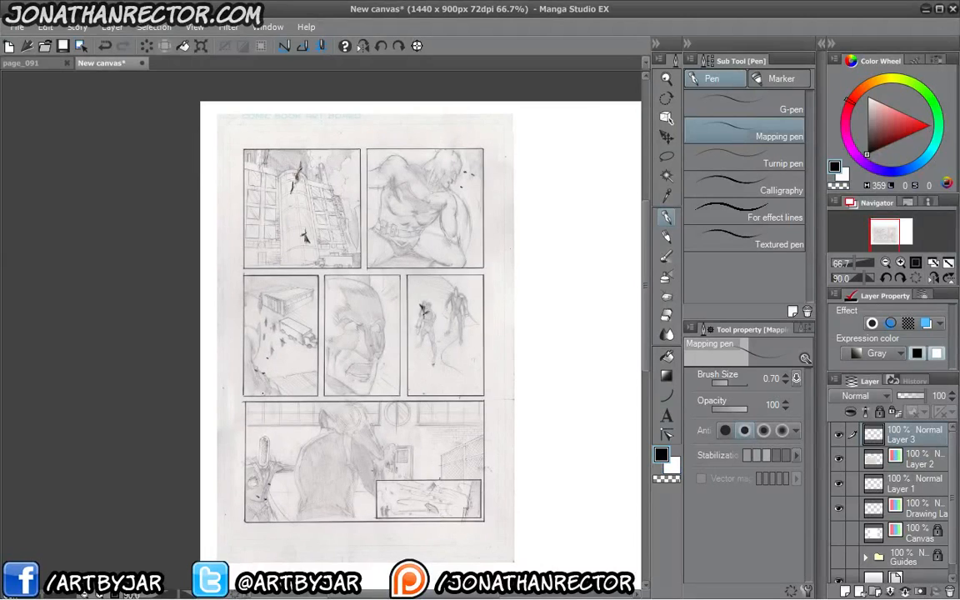
key("Tab")
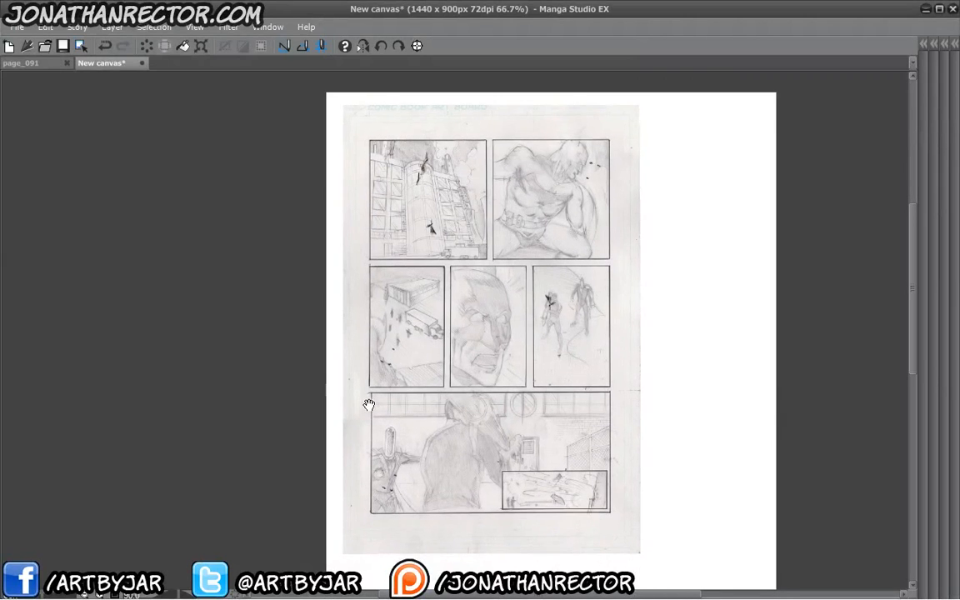
key("Tab")
Darken the pencilled page layer with Level Correction, raising the shadow input strongly and lowering the highlight input slightly
left_click(928, 470)
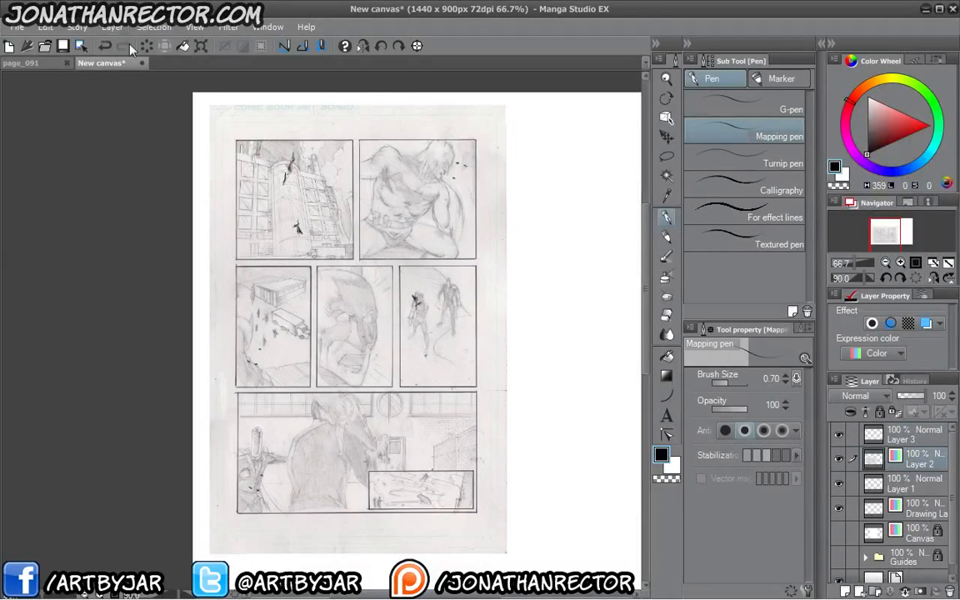
left_click(77, 27)
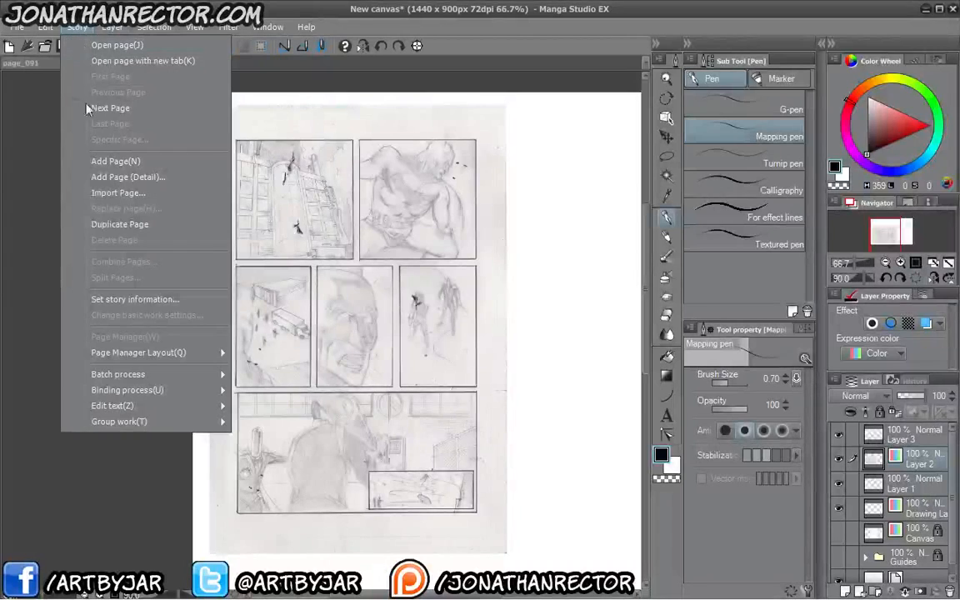
mouse_move(109, 30)
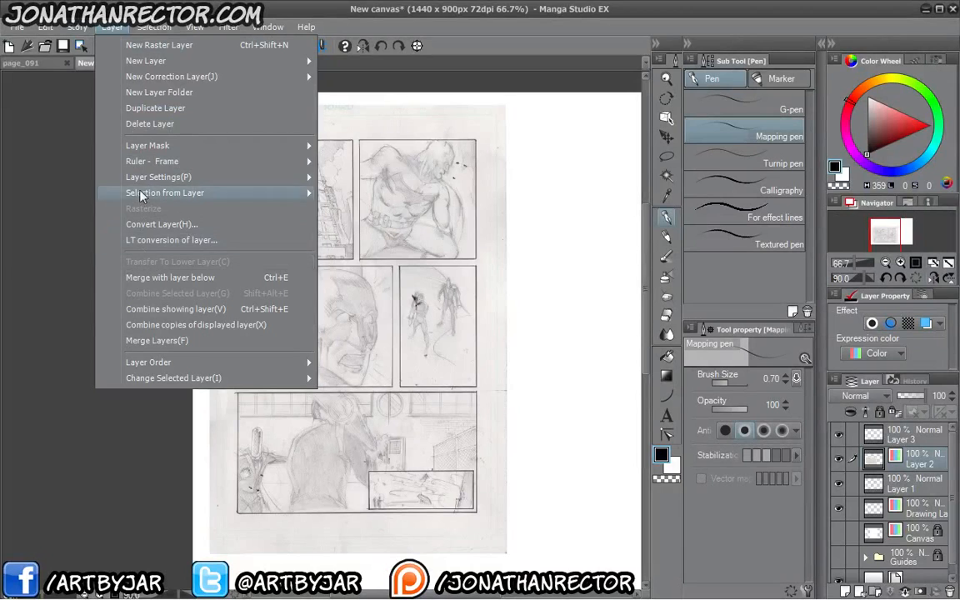
mouse_move(139, 182)
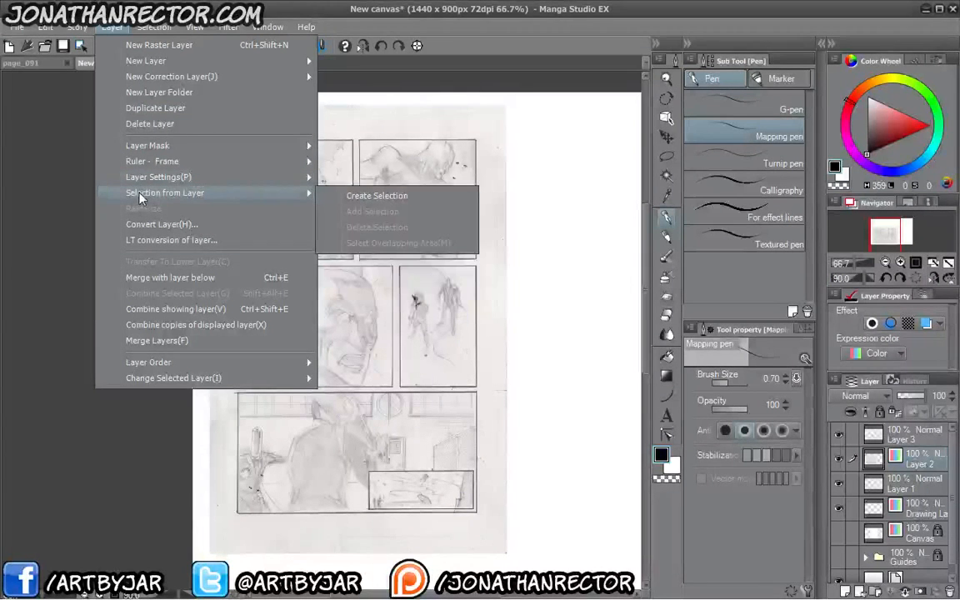
mouse_move(43, 30)
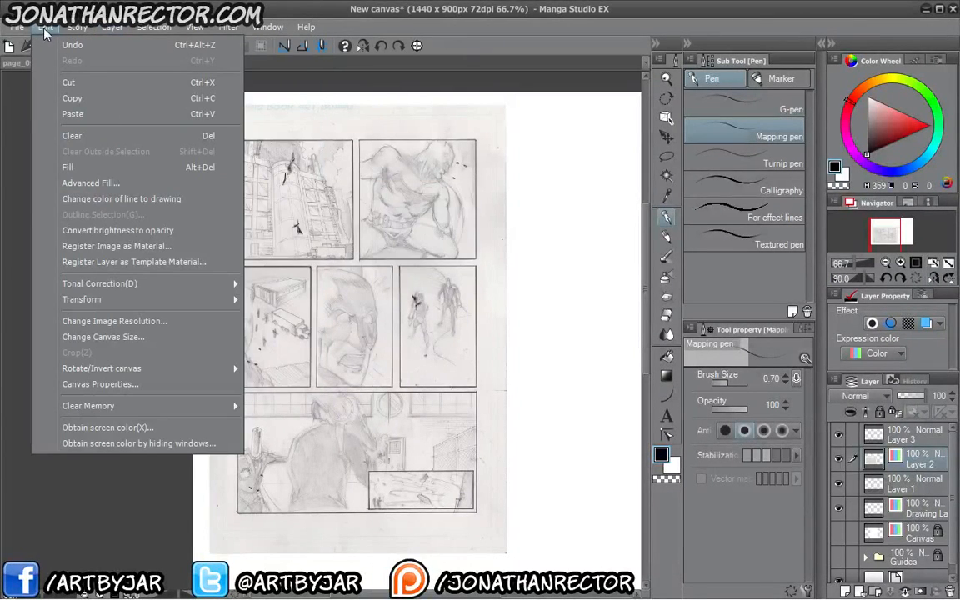
mouse_move(78, 288)
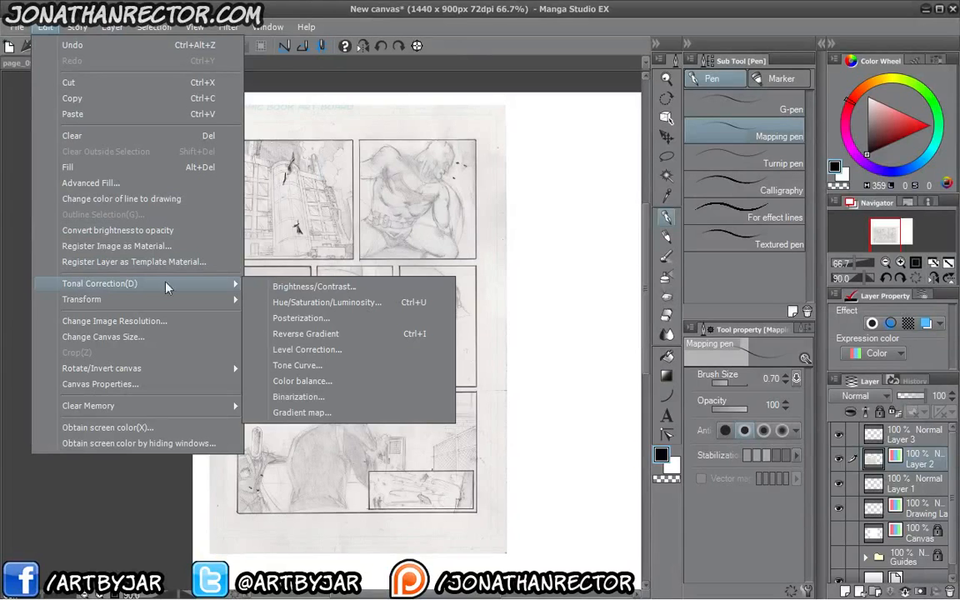
left_click(281, 349)
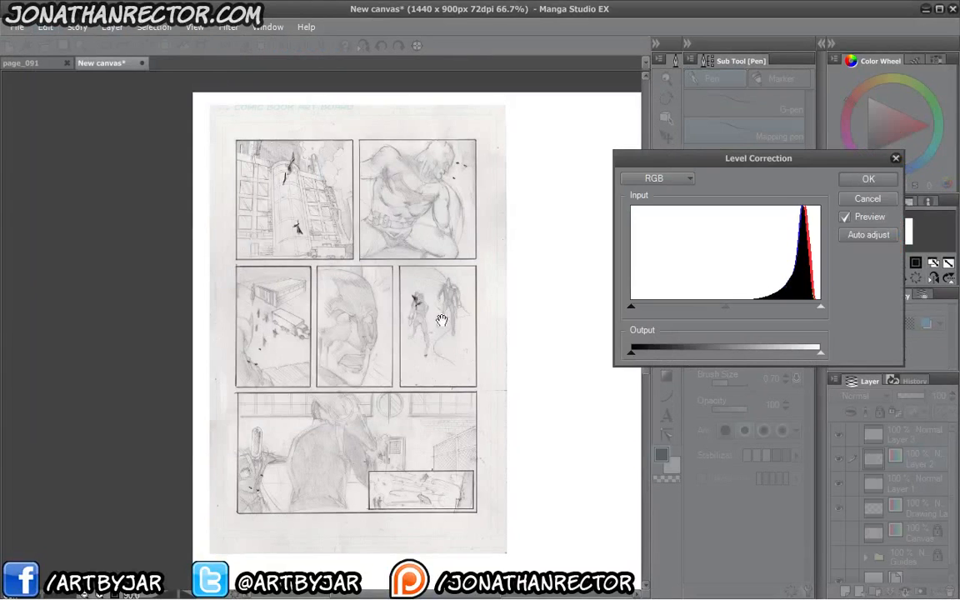
left_click_drag(631, 306, 747, 317)
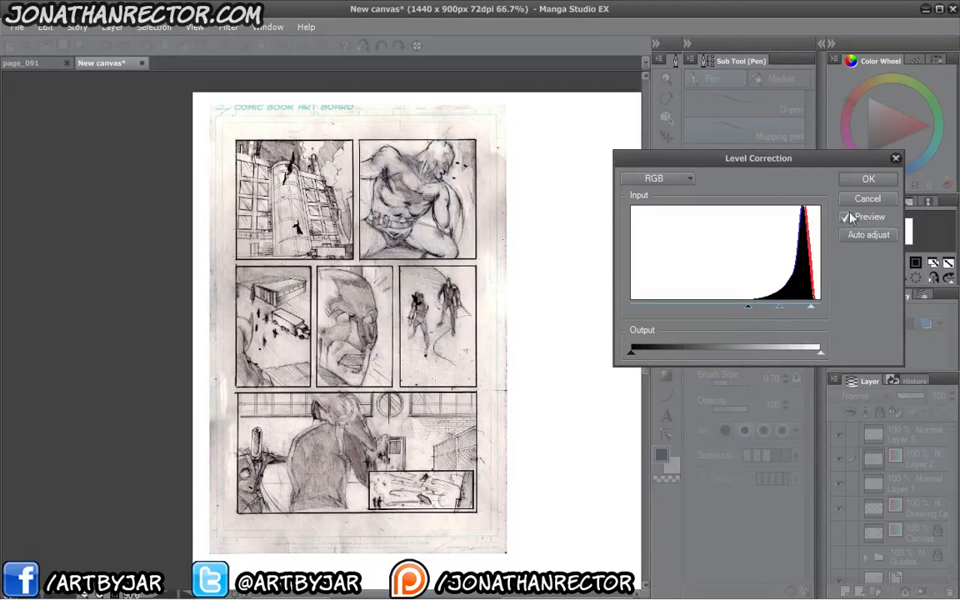
left_click(863, 179)
Make the empty layer above the pencils active and set the Mapping pen's brush size to 3.00
left_click(903, 435)
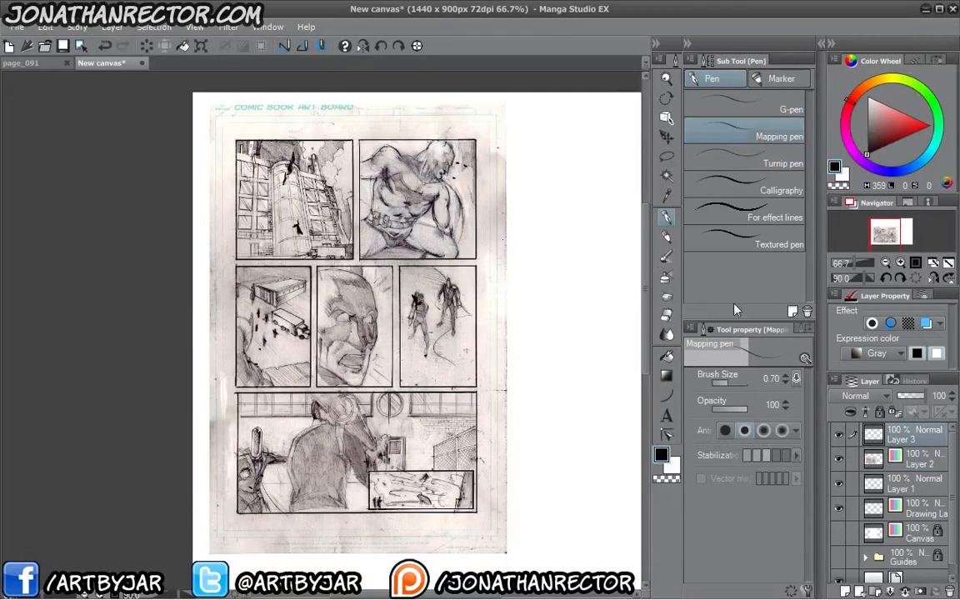
left_click_drag(307, 379, 261, 342)
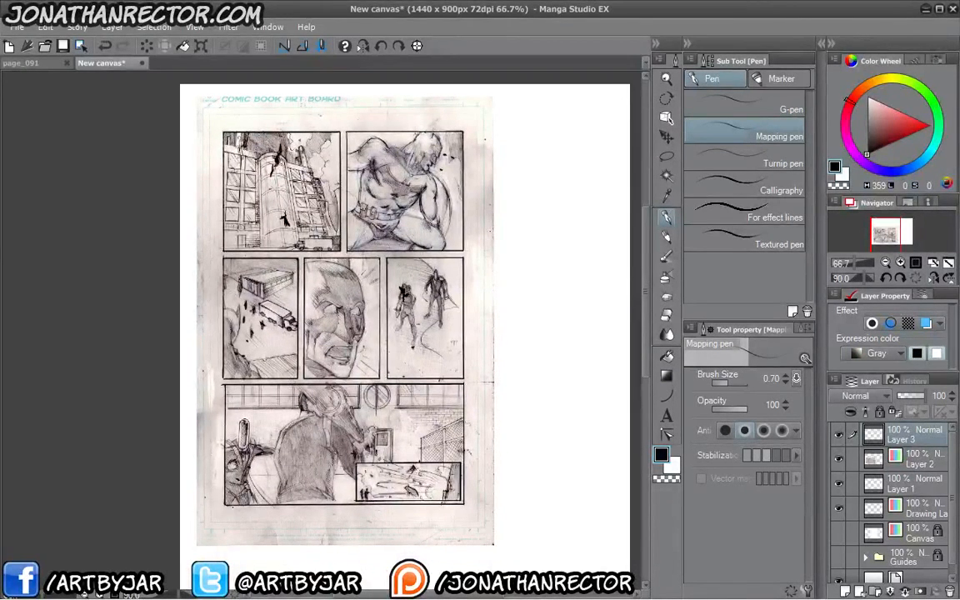
left_click_drag(223, 318, 228, 334)
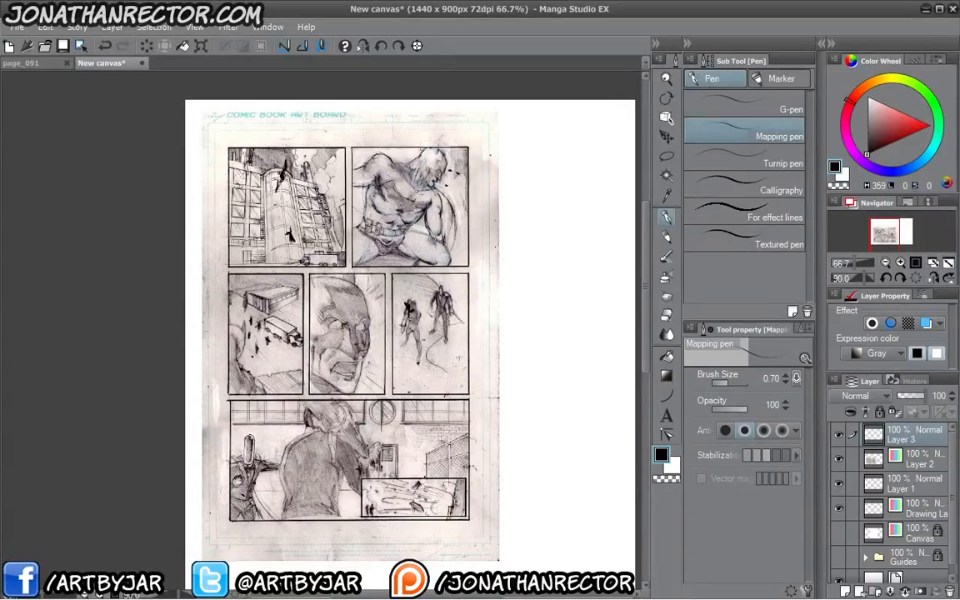
scroll(250, 225, "up", 3)
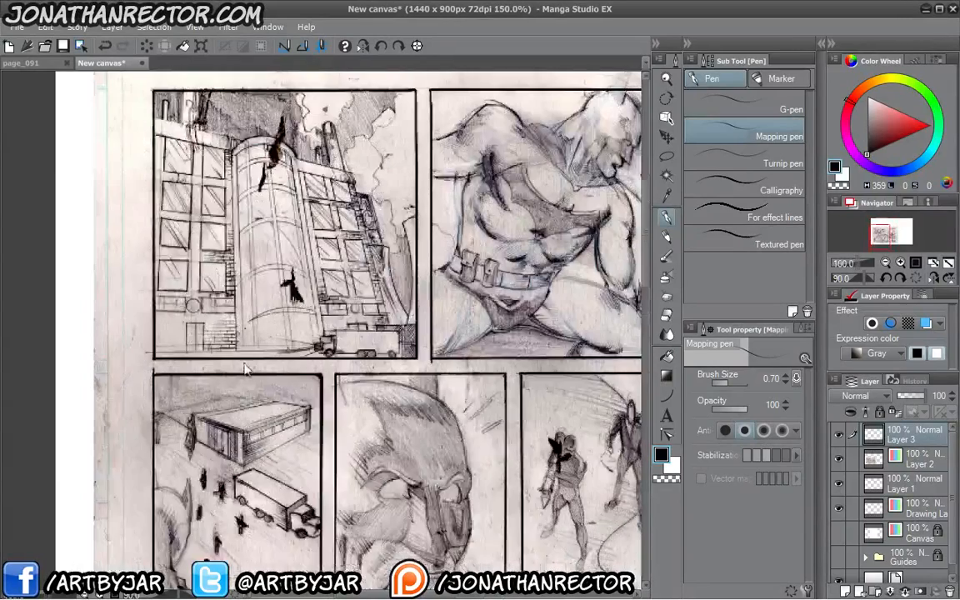
left_click_drag(235, 310, 206, 410)
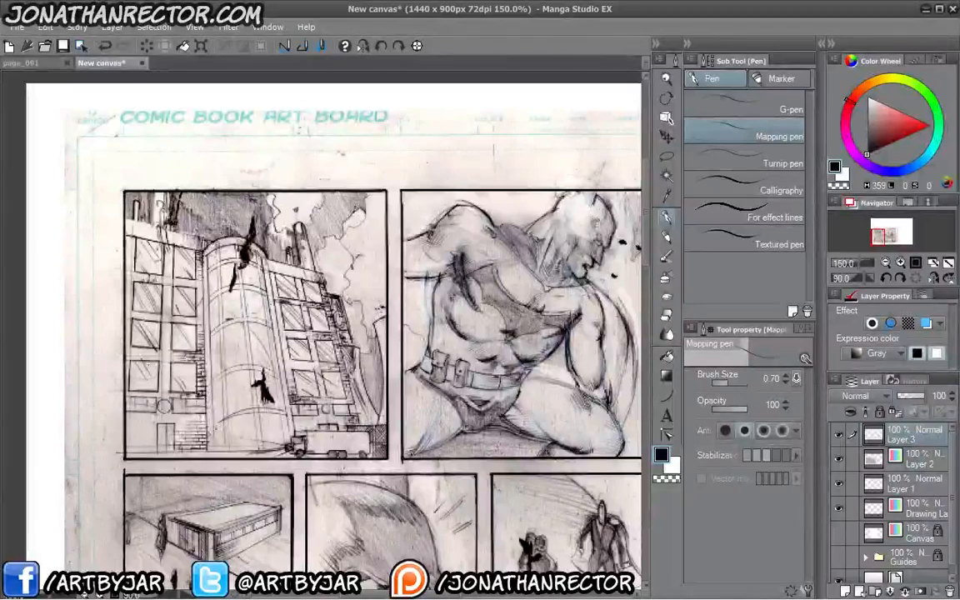
left_click_drag(256, 426, 140, 427)
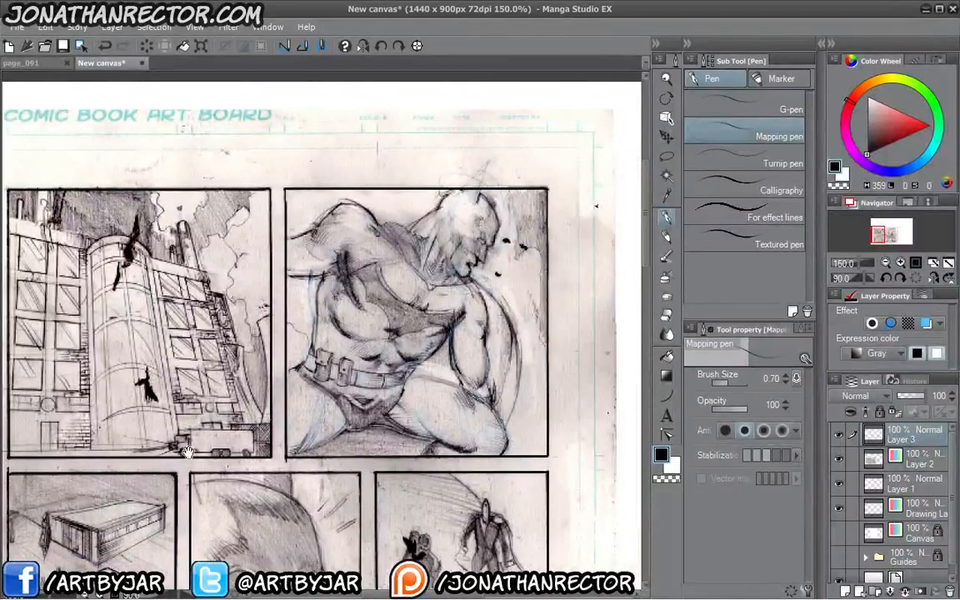
left_click_drag(188, 451, 199, 332)
left_click_drag(46, 495, 119, 598)
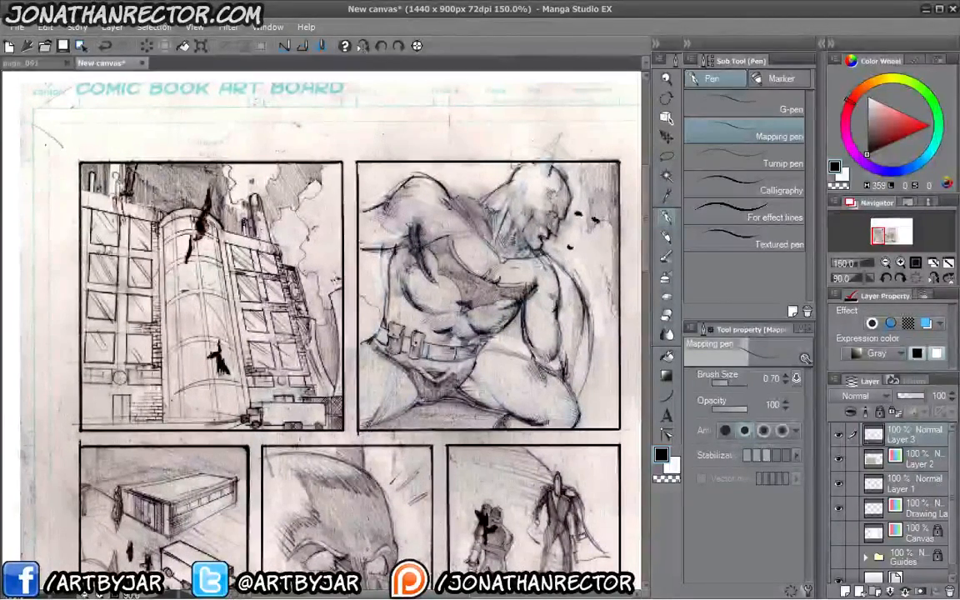
key("bracketright")
key("bracketright")
key("bracketright")
key("bracketright")
key("bracketright")
key("bracketright")
key("bracketright")
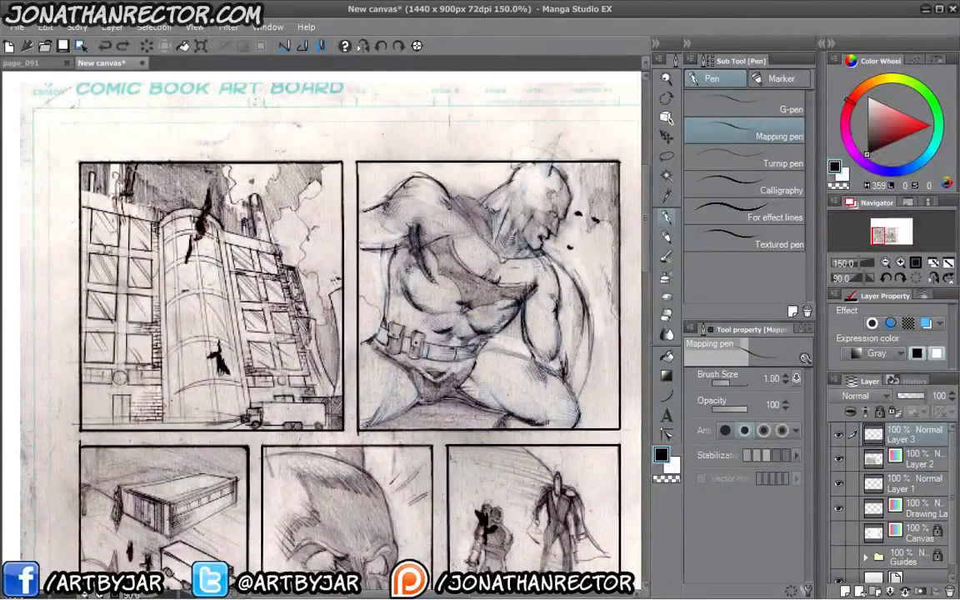
Handwrite the note "p1 ?- where is batman?" above the first panel
mouse_move(53, 105)
left_mouse_down()
mouse_move(60, 149)
mouse_move(45, 165)
mouse_move(59, 182)
left_mouse_up()
key("ctrl+z")
left_click_drag(56, 139, 60, 166)
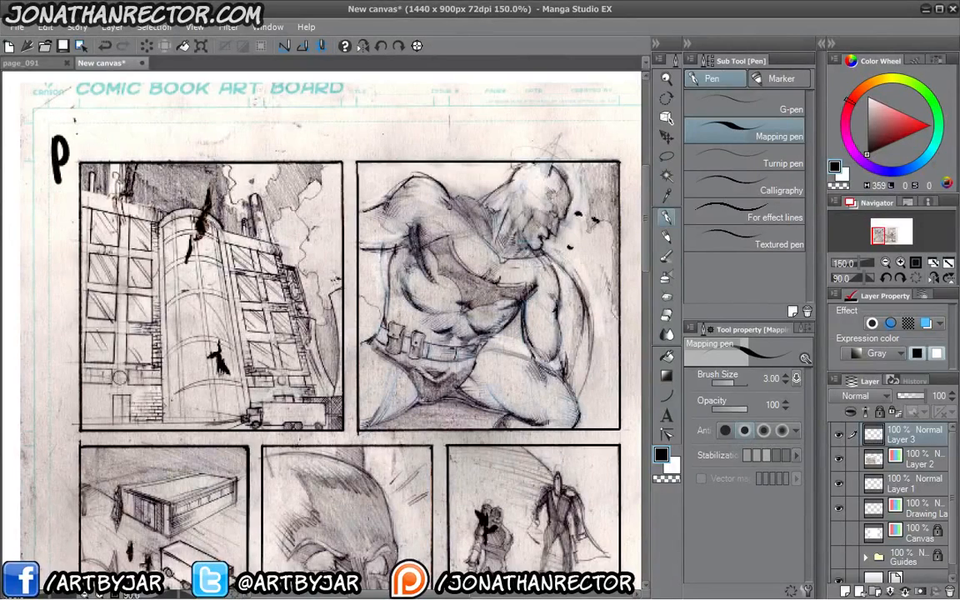
mouse_move(76, 120)
left_mouse_down()
mouse_move(85, 158)
mouse_move(115, 176)
mouse_move(112, 164)
mouse_move(182, 143)
mouse_move(193, 126)
mouse_move(248, 142)
left_mouse_up()
mouse_move(185, 177)
left_mouse_down()
mouse_move(343, 163)
mouse_move(367, 130)
mouse_move(368, 164)
left_mouse_up()
Circle the trucks in the first and third panels with the pen, and undo these marks
left_click_drag(197, 456, 172, 400)
left_click_drag(333, 470, 347, 432)
left_click_drag(195, 483, 200, 406)
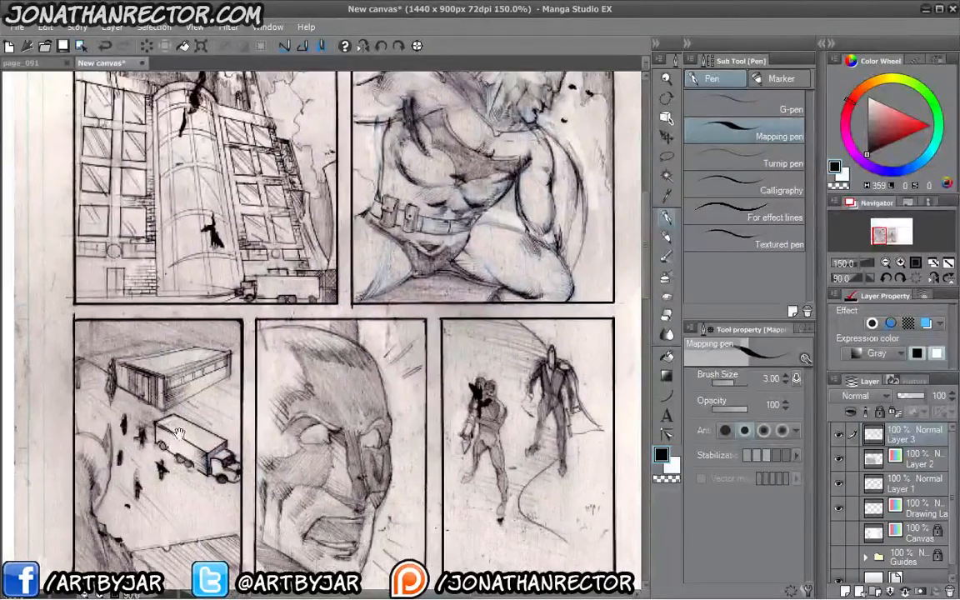
left_click_drag(136, 441, 148, 348)
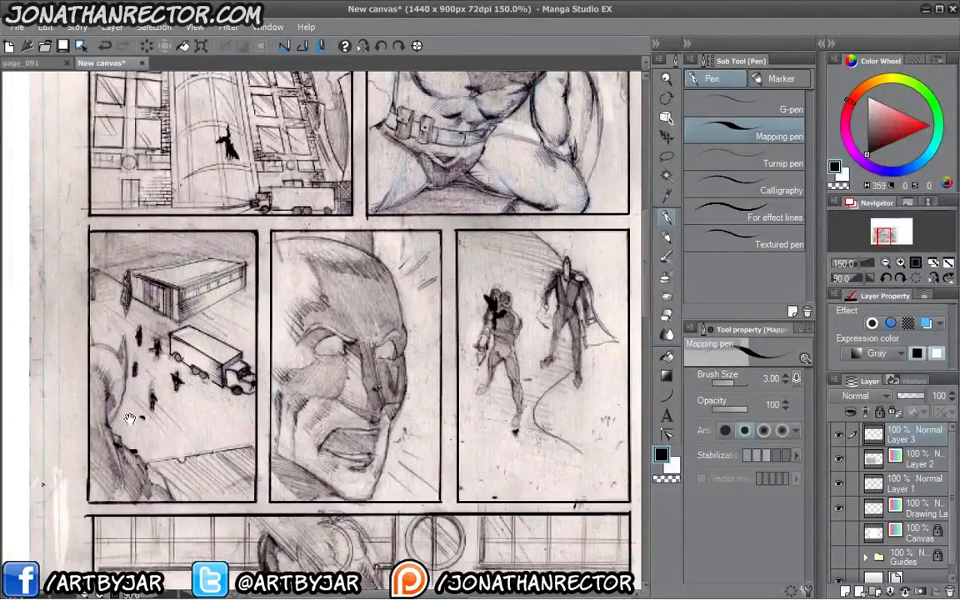
left_click_drag(84, 274, 86, 319)
left_click_drag(133, 272, 138, 345)
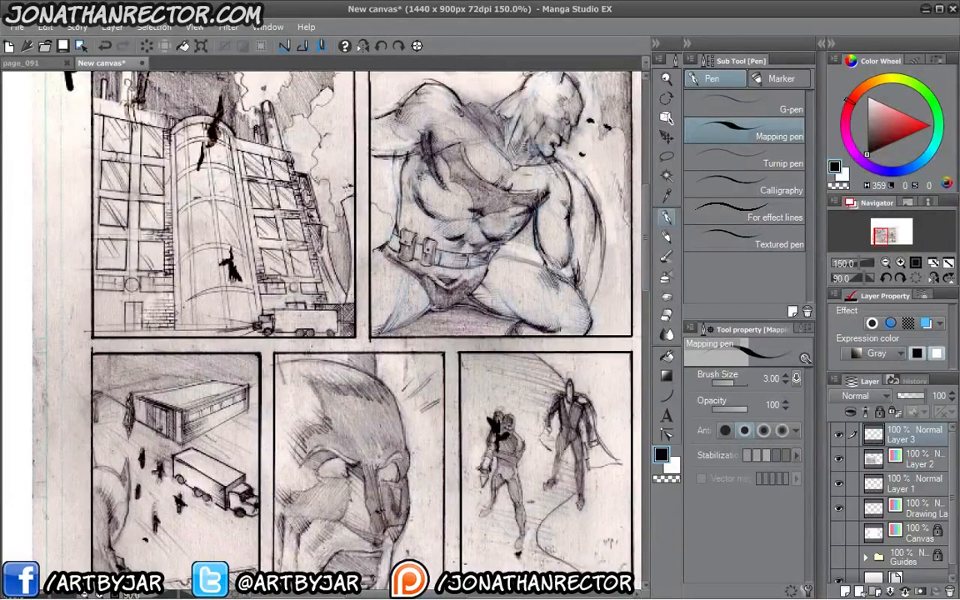
mouse_move(343, 325)
left_mouse_down()
mouse_move(267, 295)
mouse_move(227, 324)
left_mouse_up()
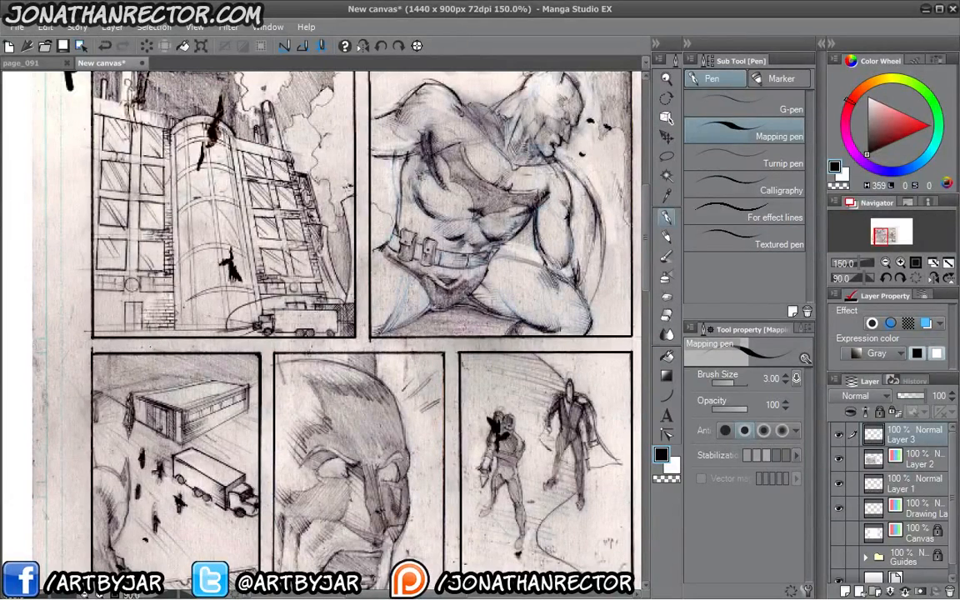
left_click_drag(307, 293, 358, 323)
mouse_move(270, 359)
left_mouse_down()
mouse_move(231, 411)
mouse_move(154, 454)
left_mouse_up()
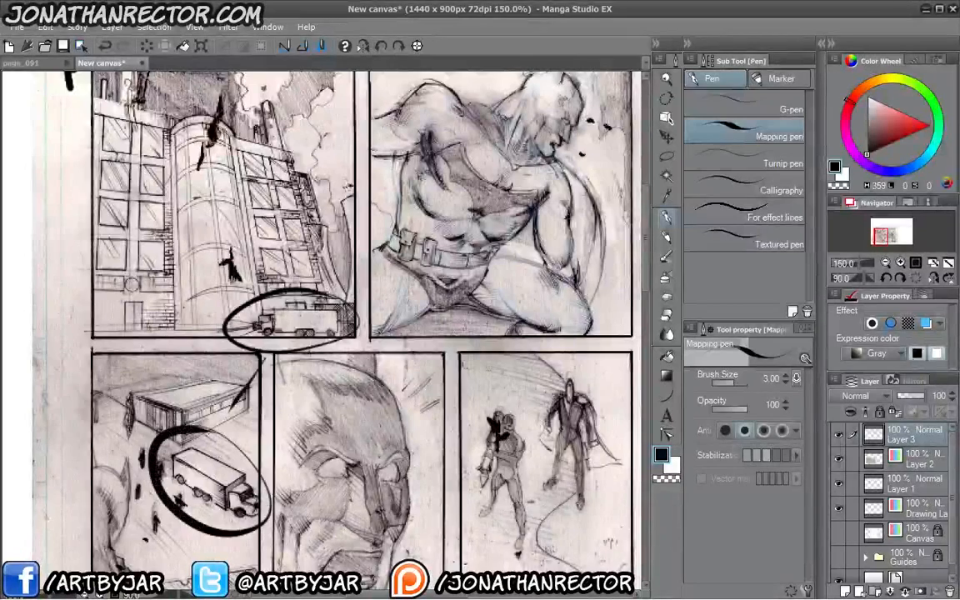
key("ctrl+z")
key("ctrl+z")
key("ctrl+z")
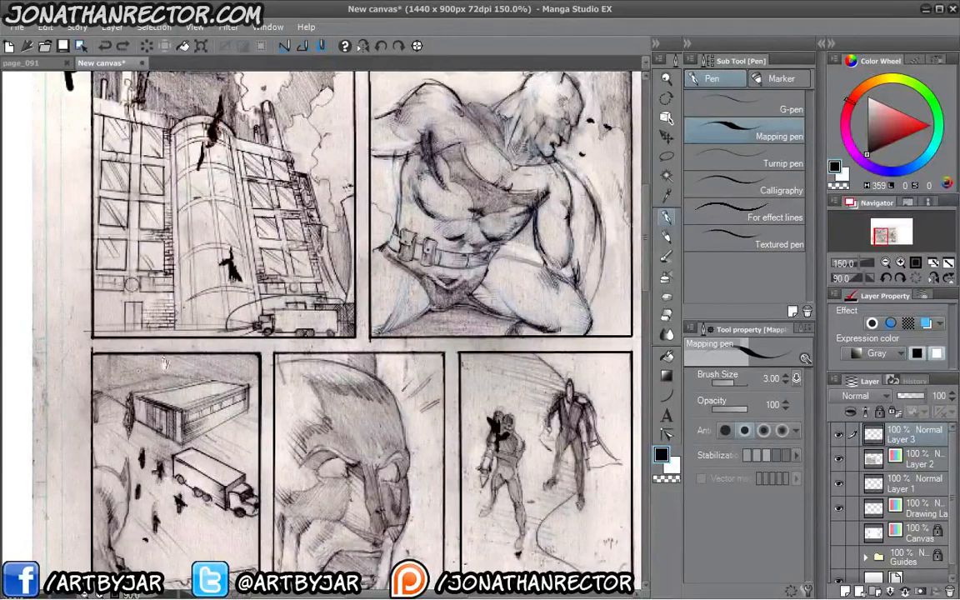
Draw a loop around the two small black figures in front of the first panel's building, and undo it
left_click_drag(148, 301, 174, 429)
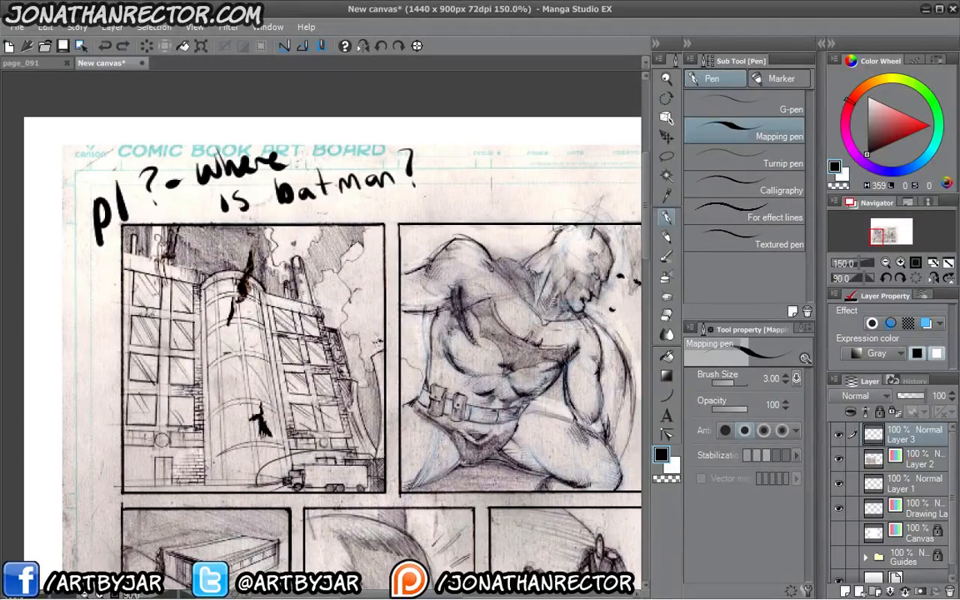
mouse_move(202, 327)
left_mouse_down()
mouse_move(283, 362)
mouse_move(273, 439)
left_mouse_up()
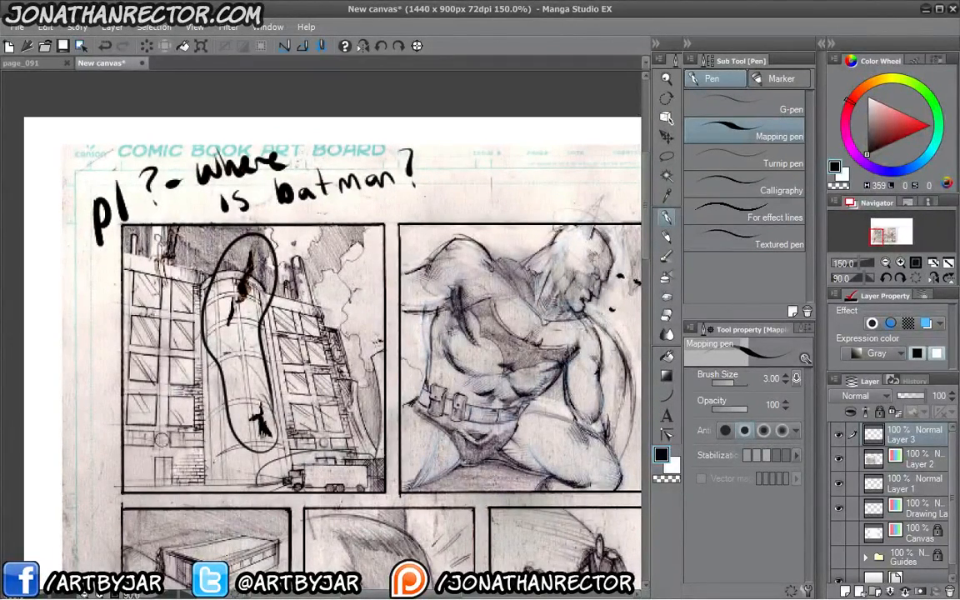
key("ctrl+z")
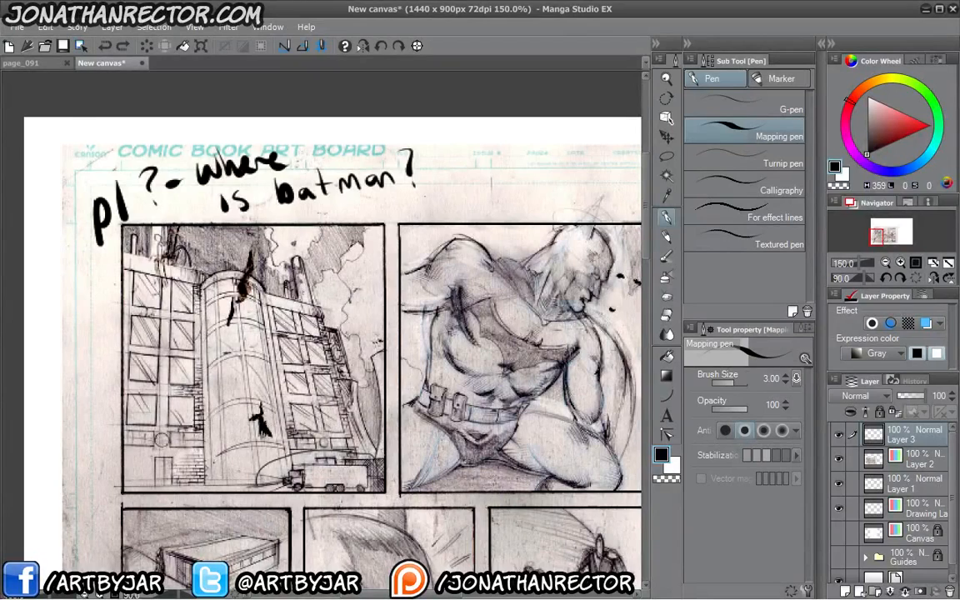
Examine all panels of the comic page, comparing the building, trucks and figures from the first panel to the last
left_click_drag(275, 317, 246, 262)
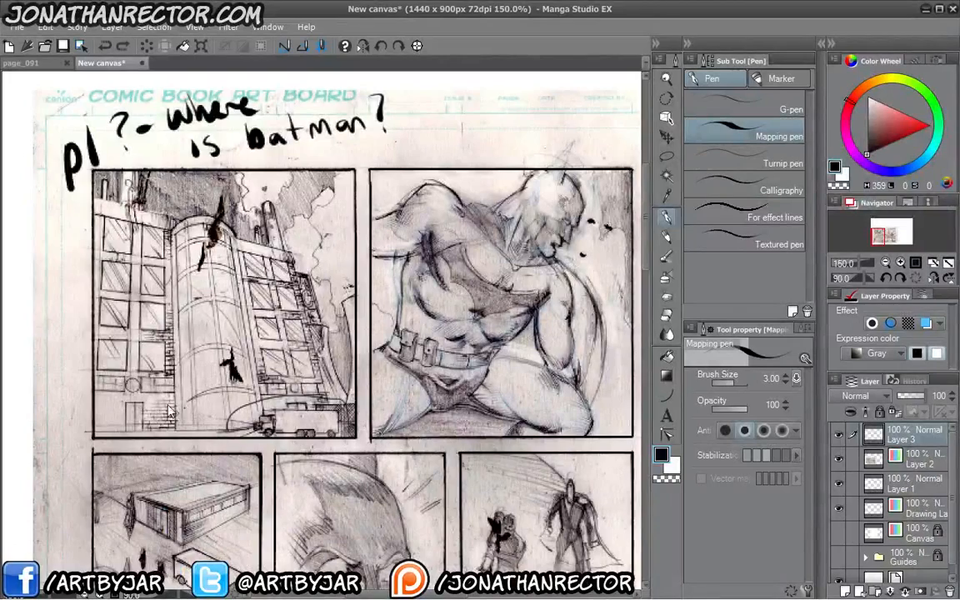
left_click_drag(165, 443, 124, 423)
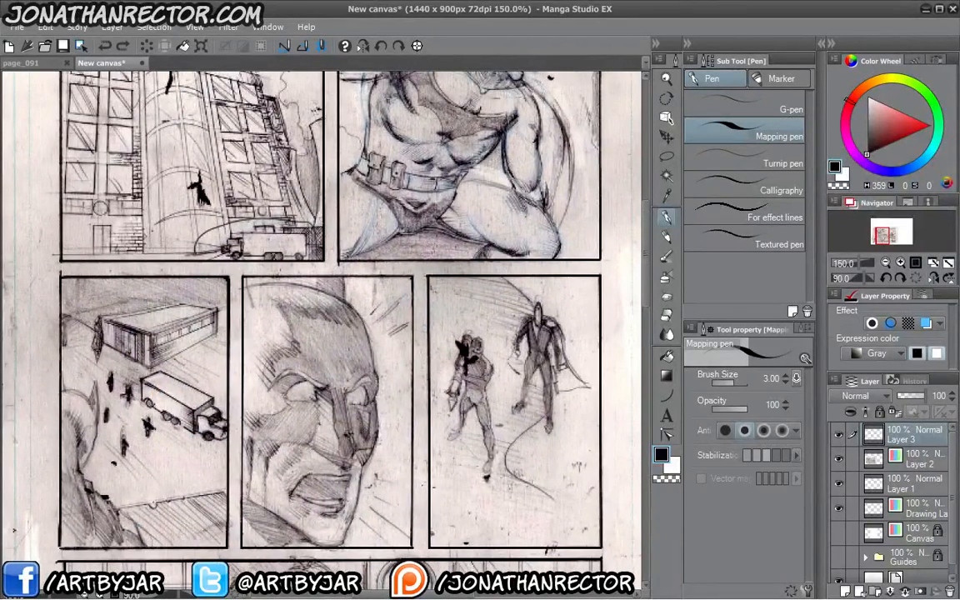
left_click_drag(265, 523, 255, 514)
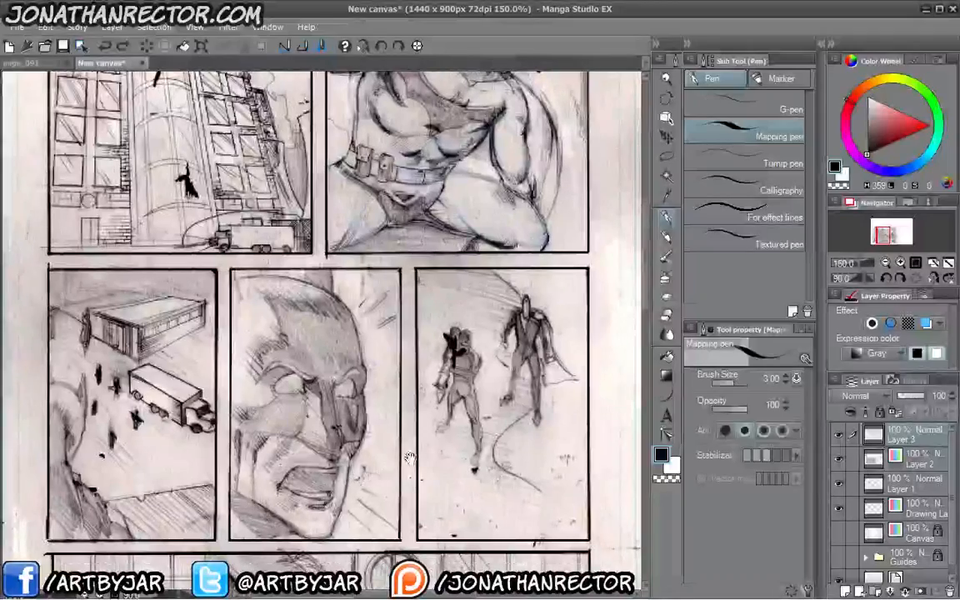
left_click_drag(513, 425, 510, 270)
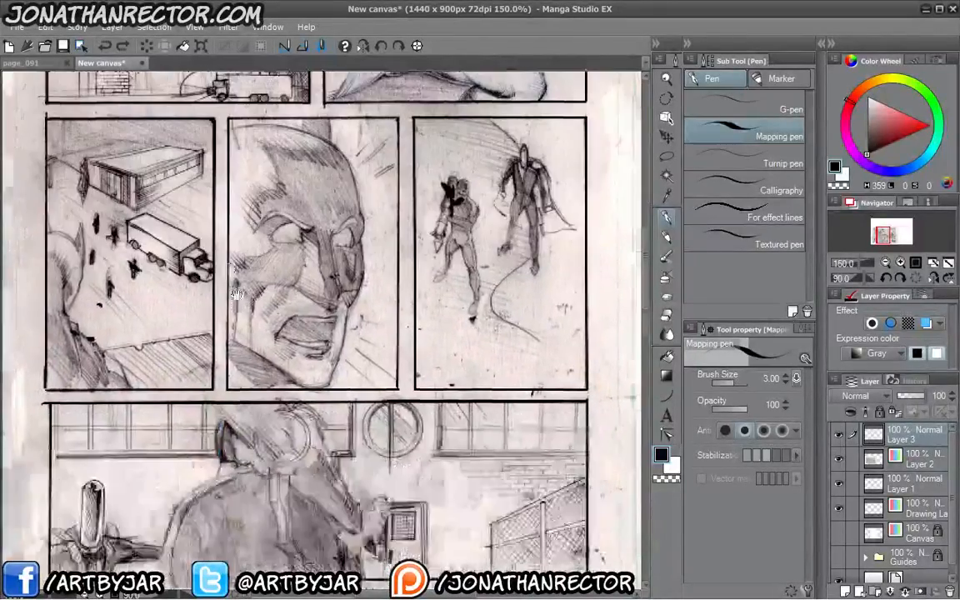
scroll(144, 372, "down", 1)
scroll(164, 439, "up", 1)
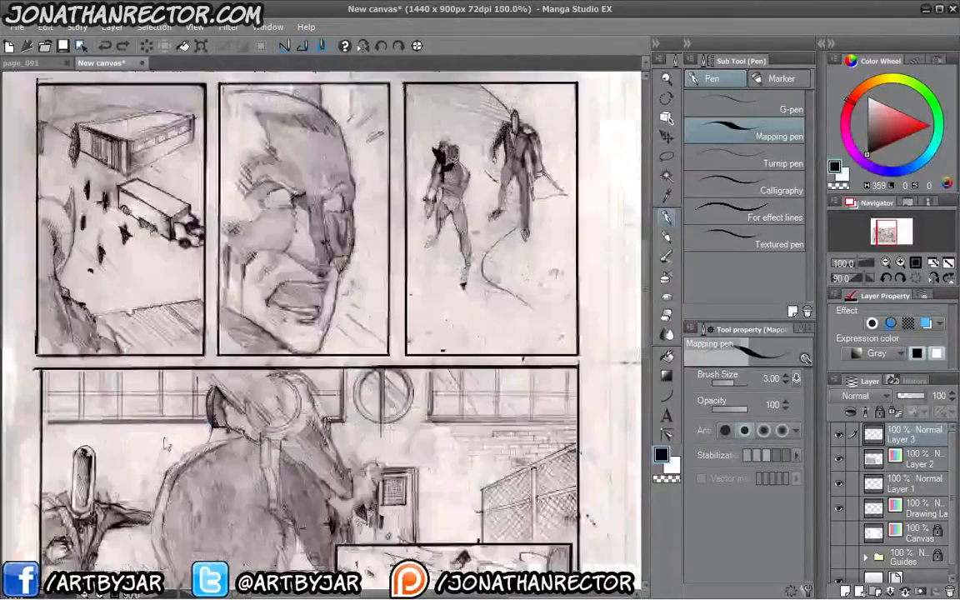
left_click_drag(184, 482, 184, 447)
left_click_drag(152, 175, 218, 489)
scroll(219, 490, "down", 1)
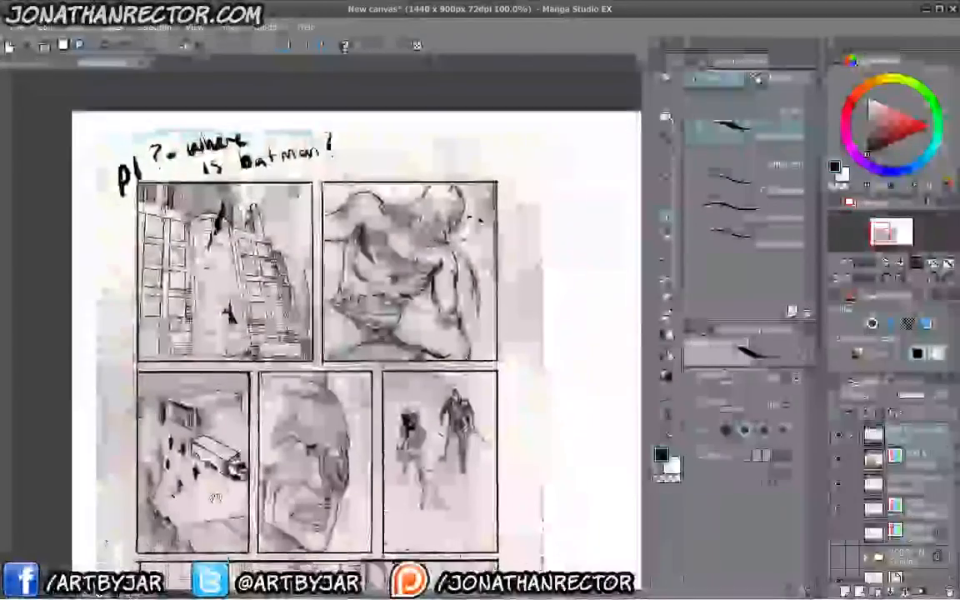
left_click_drag(210, 525, 214, 428)
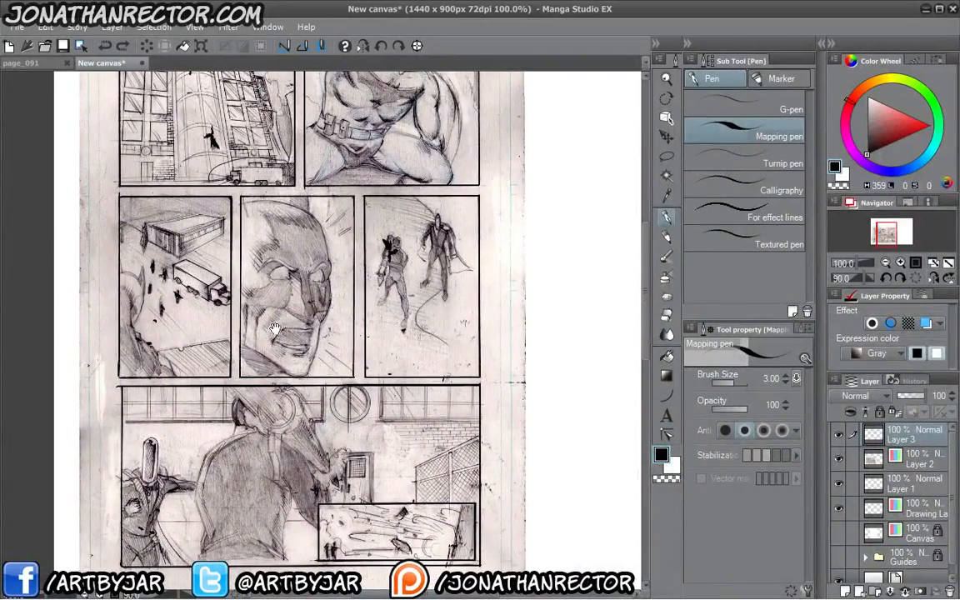
left_click_drag(198, 389, 231, 344)
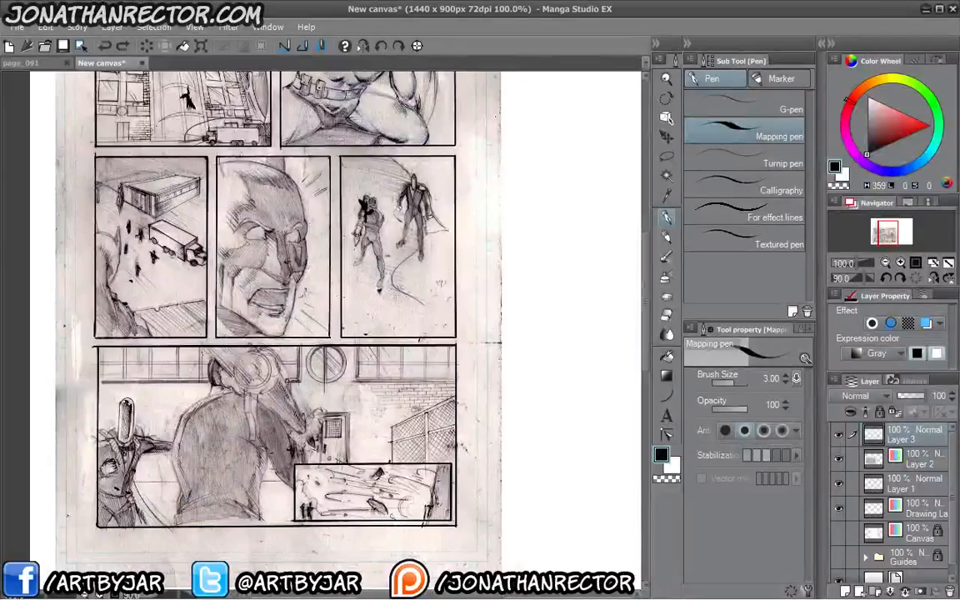
scroll(232, 344, "up", 2)
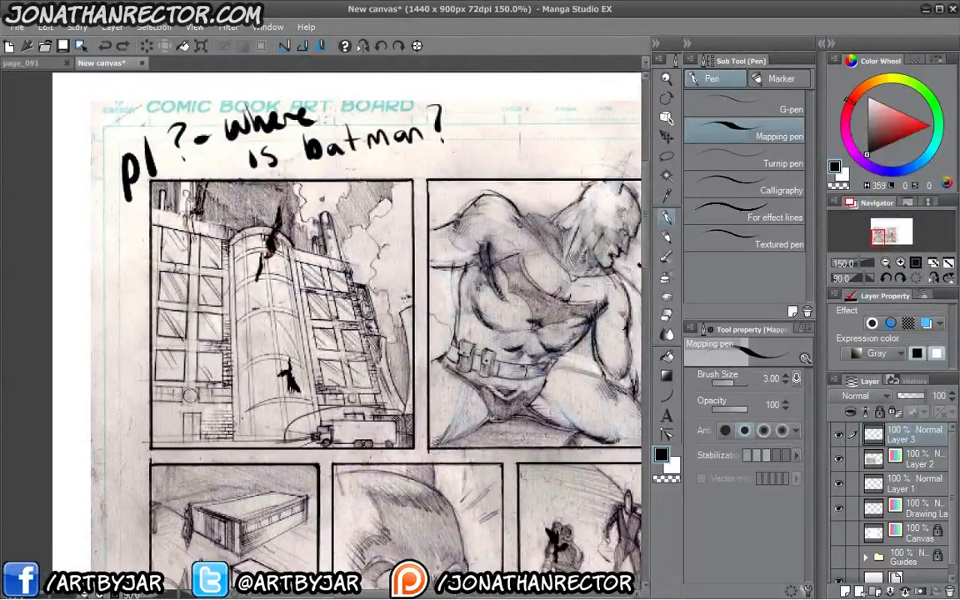
Ink the ledge and round sign above the first panel's entrance, and undo a stroke made in the lower panels
left_click_drag(190, 389, 182, 400)
mouse_move(155, 391)
left_mouse_down()
mouse_move(155, 399)
mouse_move(227, 400)
mouse_move(230, 389)
left_mouse_up()
mouse_move(333, 534)
left_mouse_down()
mouse_move(337, 506)
mouse_move(211, 303)
left_mouse_up()
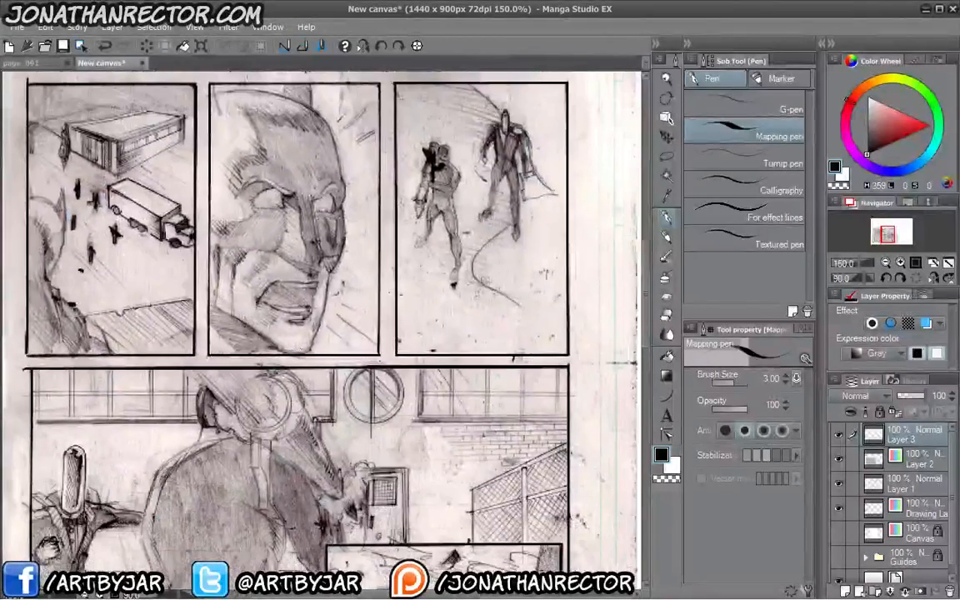
left_click_drag(374, 367, 371, 368)
key("ctrl+z")
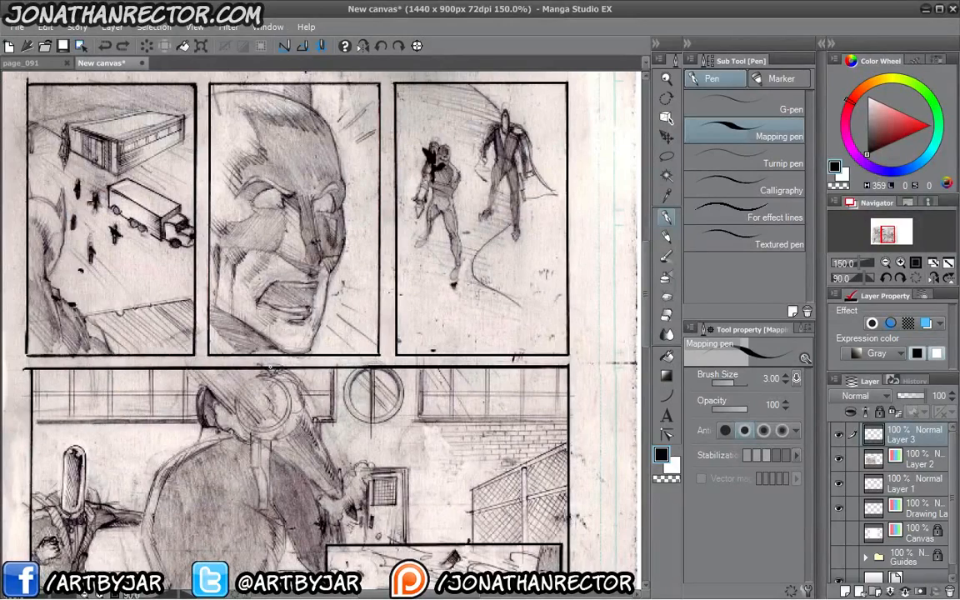
Draw a black arrow in the last panel pointing down at the brick wall above the fence
left_click_drag(380, 492, 334, 411)
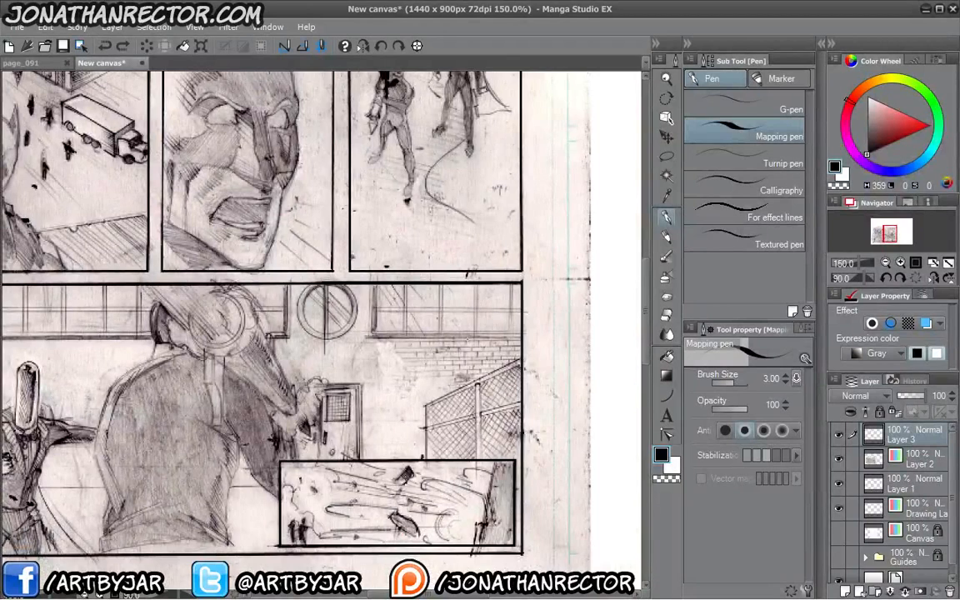
mouse_move(439, 323)
left_mouse_down()
mouse_move(452, 364)
mouse_move(435, 356)
left_mouse_up()
left_click_drag(270, 400, 289, 444)
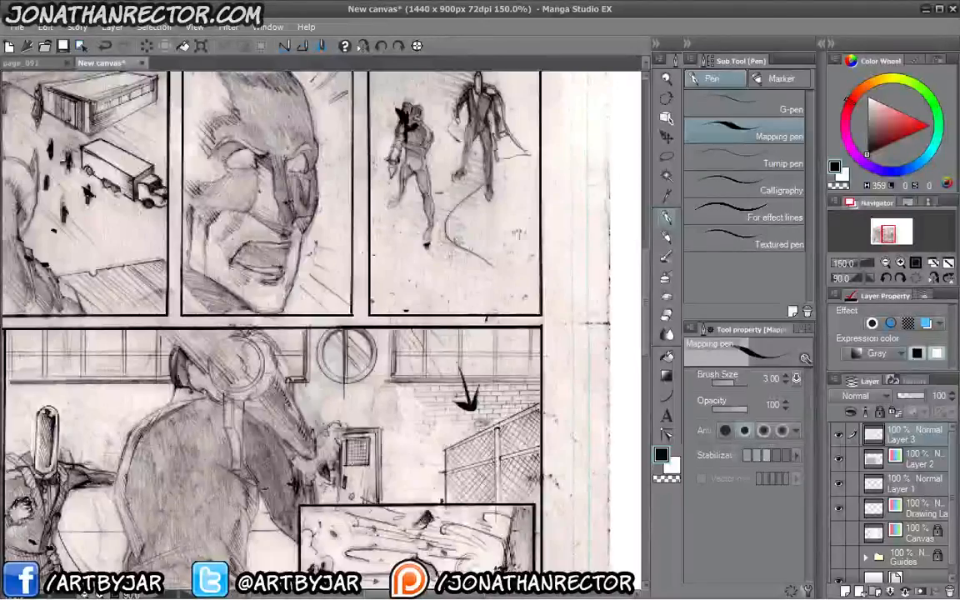
Draw an arrow pointing at the truck in the first panel and add an M shape and angled strokes beside the building's door
left_click_drag(208, 108, 300, 447)
left_click_drag(204, 339, 221, 418)
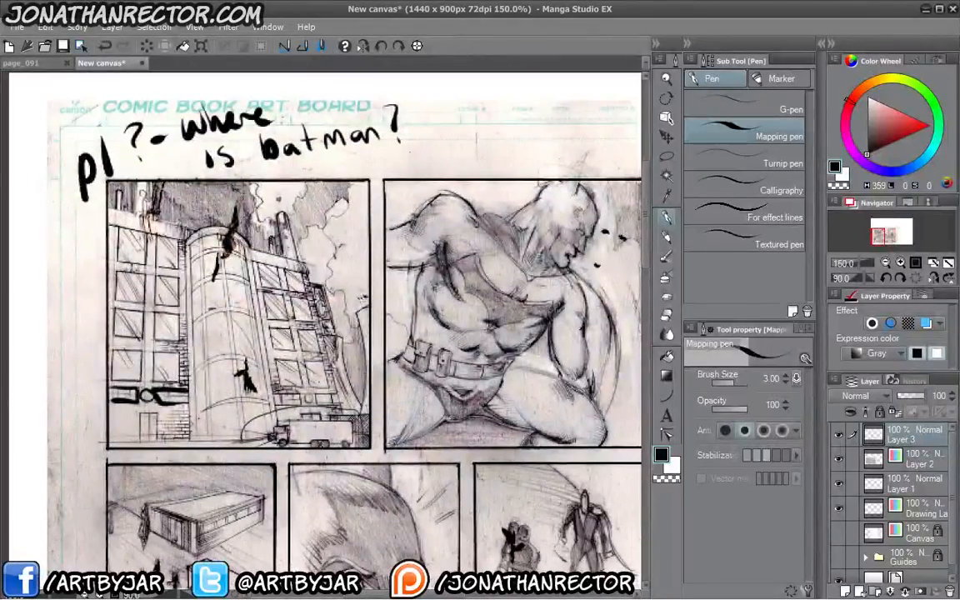
left_click_drag(306, 361, 340, 406)
mouse_move(124, 558)
left_mouse_down()
mouse_move(33, 56)
mouse_move(296, 536)
left_mouse_up()
mouse_move(308, 422)
left_mouse_down()
mouse_move(303, 397)
mouse_move(299, 421)
mouse_move(289, 421)
mouse_move(319, 392)
mouse_move(345, 392)
mouse_move(372, 369)
left_mouse_up()
left_click_drag(354, 388, 347, 417)
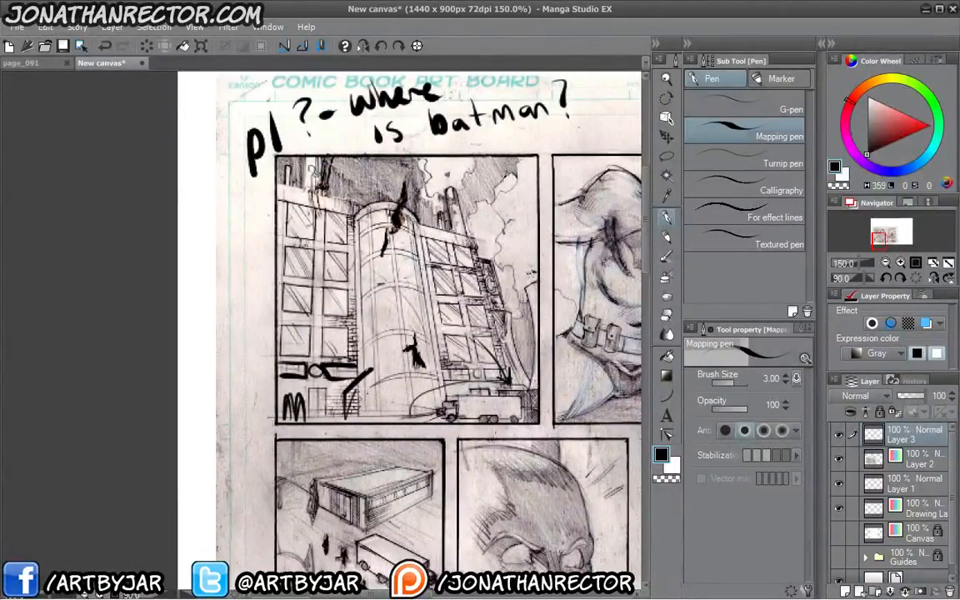
Look over the middle and bottom panels and review the whole annotated page
left_click_drag(368, 538, 214, 322)
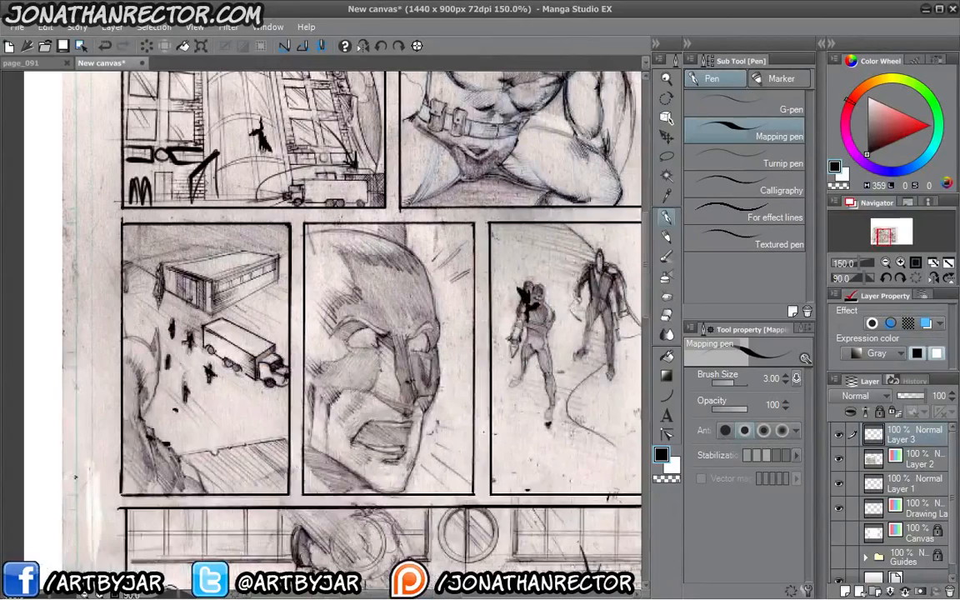
left_click_drag(272, 421, 254, 386)
left_click_drag(259, 456, 202, 272)
scroll(185, 401, "down", 1)
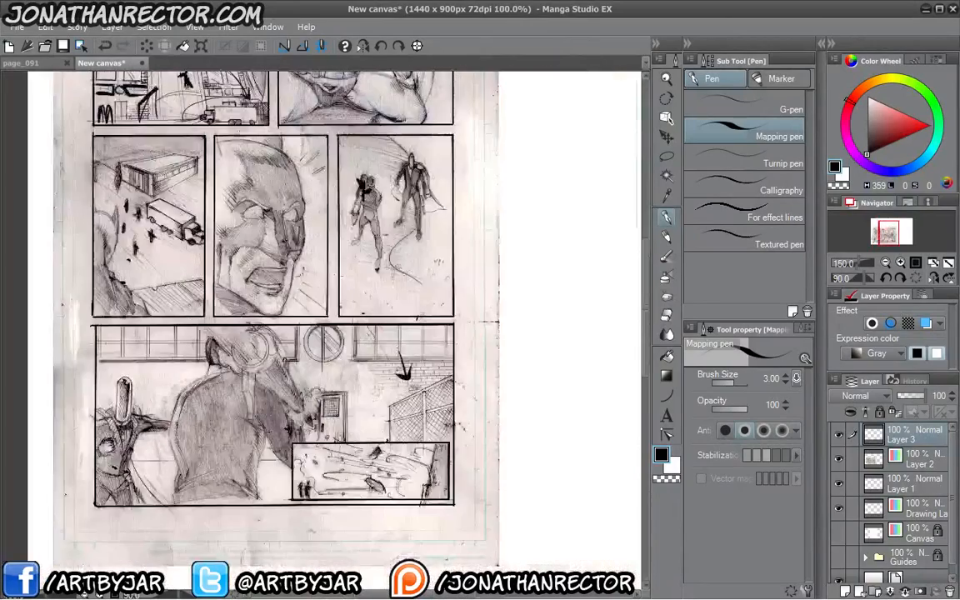
left_click_drag(262, 421, 264, 506)
scroll(264, 505, "down", 1)
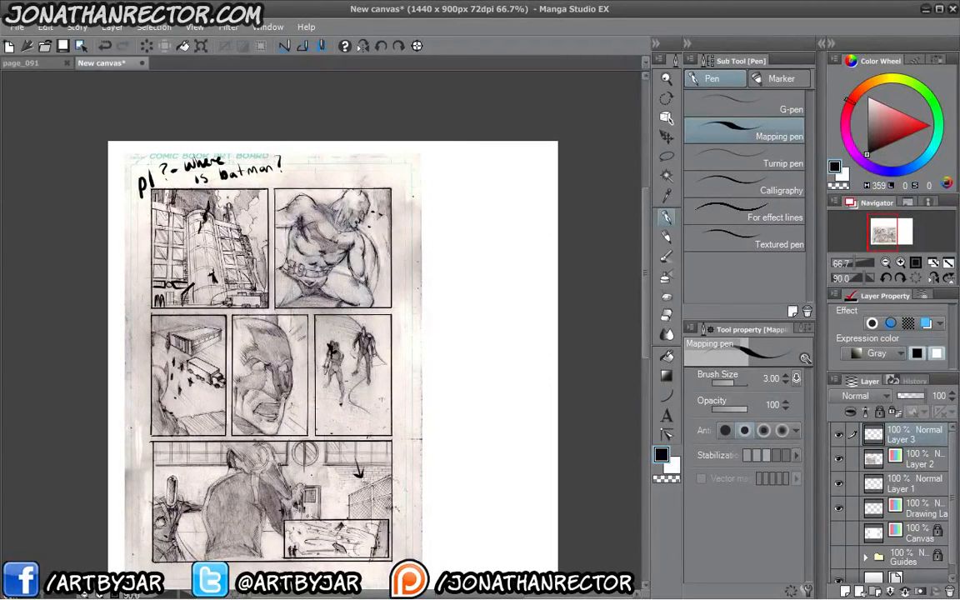
left_click_drag(226, 413, 220, 392)
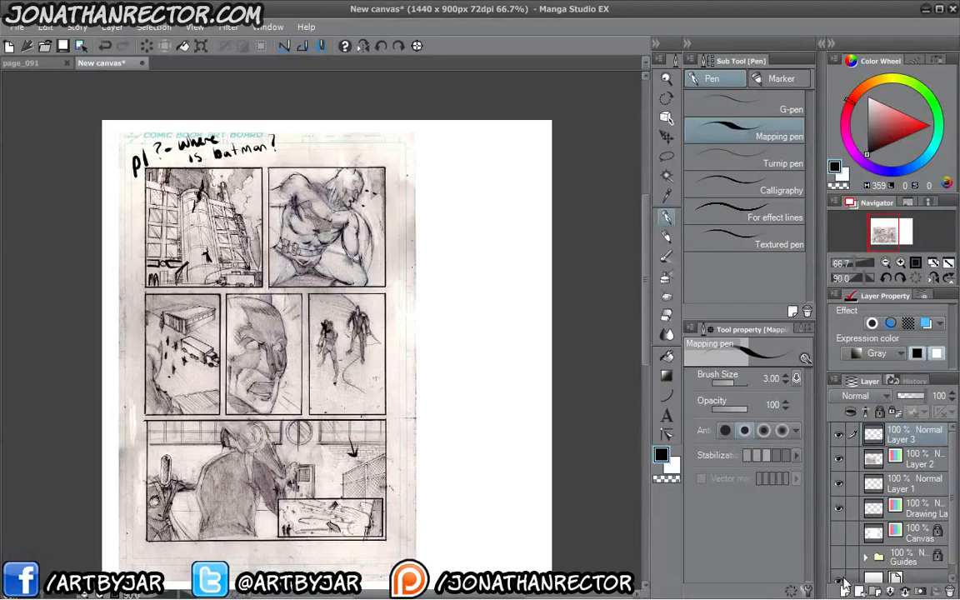
Add a new layer with Color expression and set up the C-Tek marker in dark blue, undoing a test stroke beside the page
key("ctrl+shift+n")
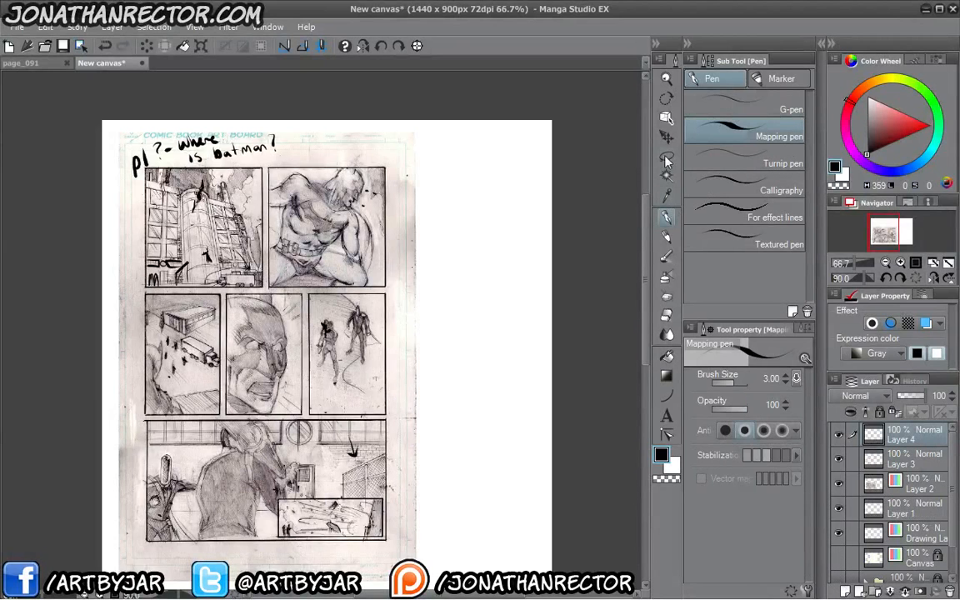
left_click(877, 355)
left_click(777, 338)
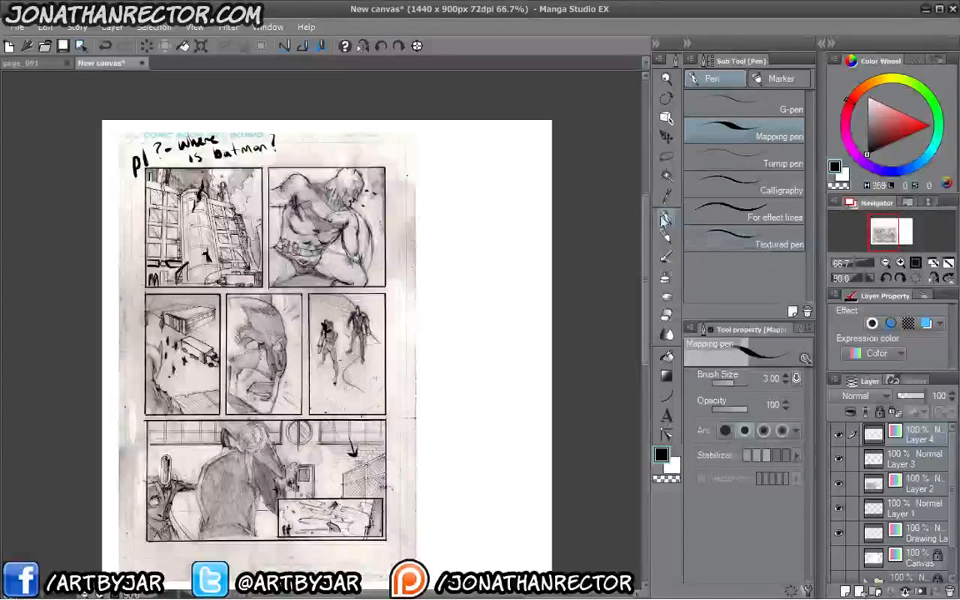
left_click(907, 131)
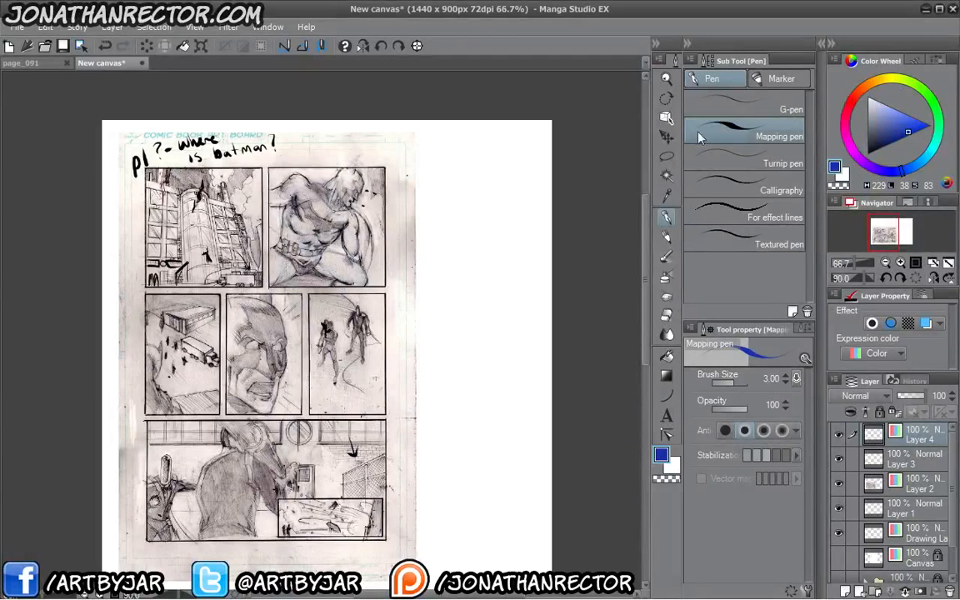
left_click(781, 78)
left_click(737, 270)
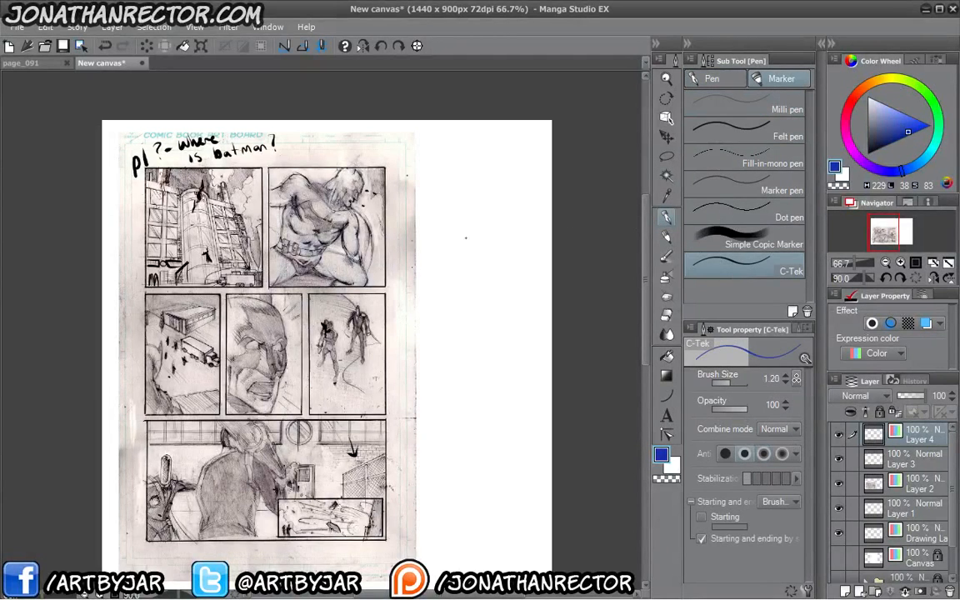
left_click_drag(449, 171, 437, 191)
key("ctrl+z")
Examine the page's panel sequence and the blank area beside it
left_click_drag(432, 345, 396, 379)
scroll(391, 383, "up", 1)
left_click_drag(410, 338, 396, 385)
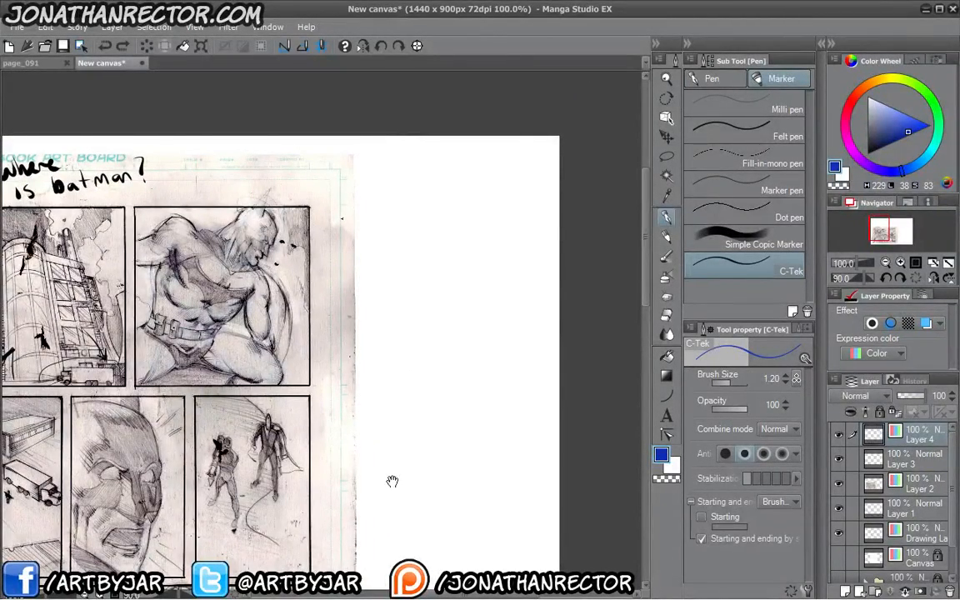
left_click_drag(389, 486, 424, 277)
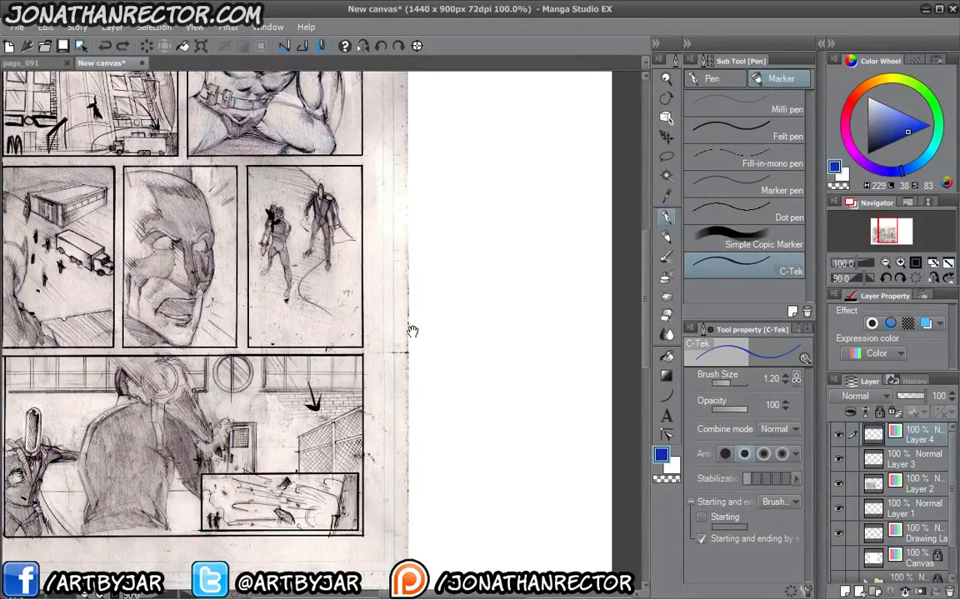
left_click_drag(412, 330, 375, 597)
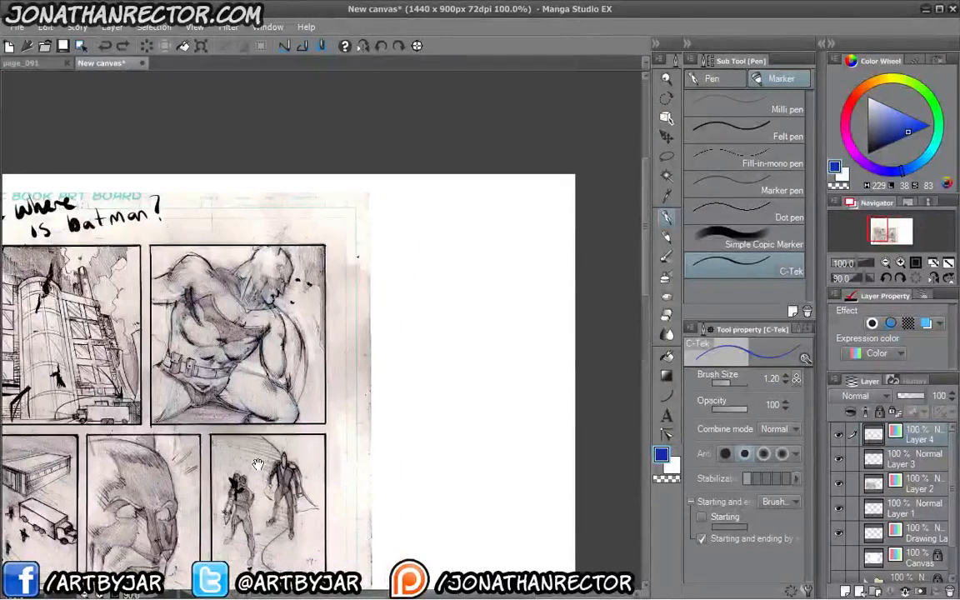
left_click_drag(260, 320, 328, 301)
left_click_drag(402, 205, 279, 225)
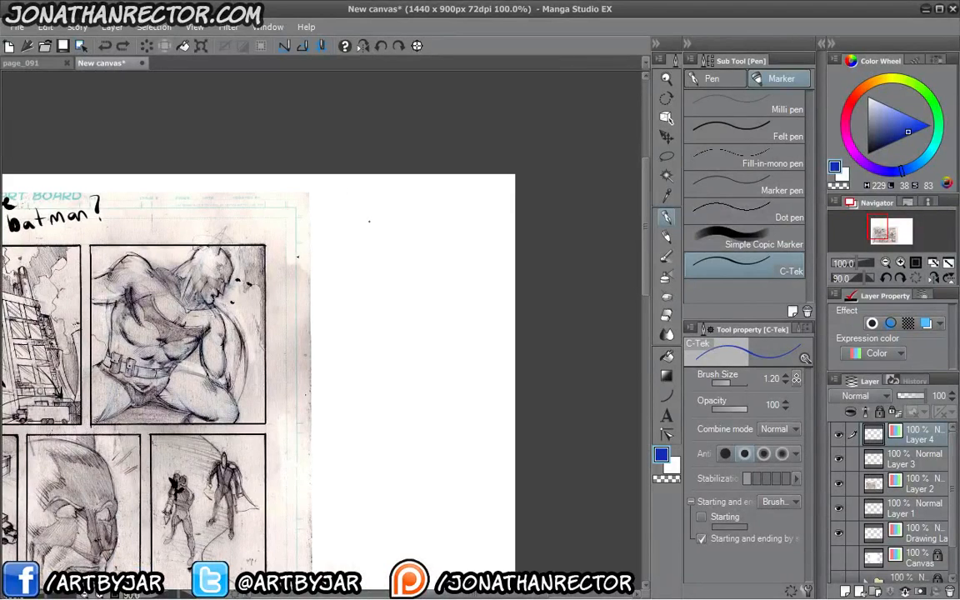
left_click_drag(369, 222, 515, 44)
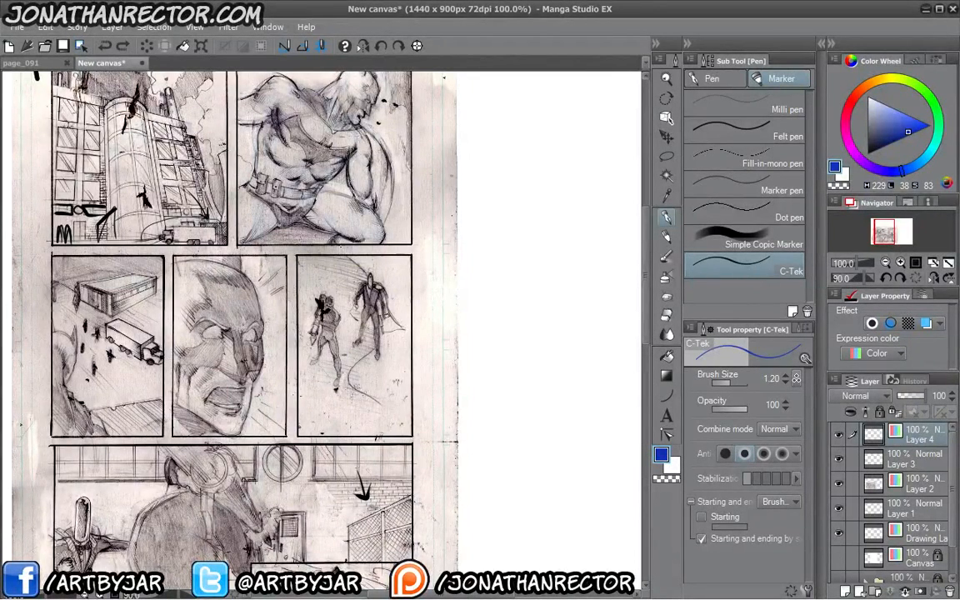
left_click_drag(305, 223, 336, 208)
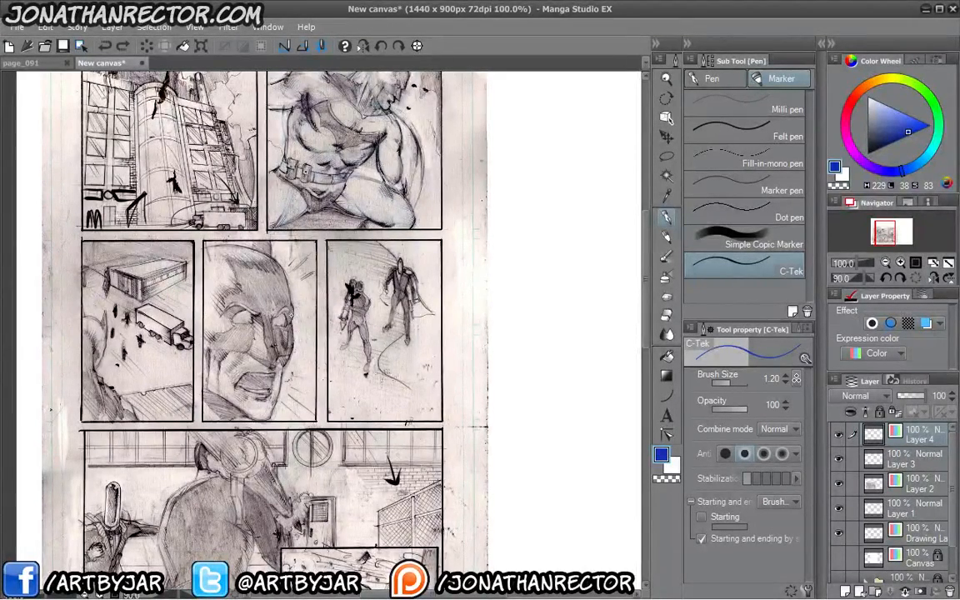
left_click_drag(458, 311, 515, 446)
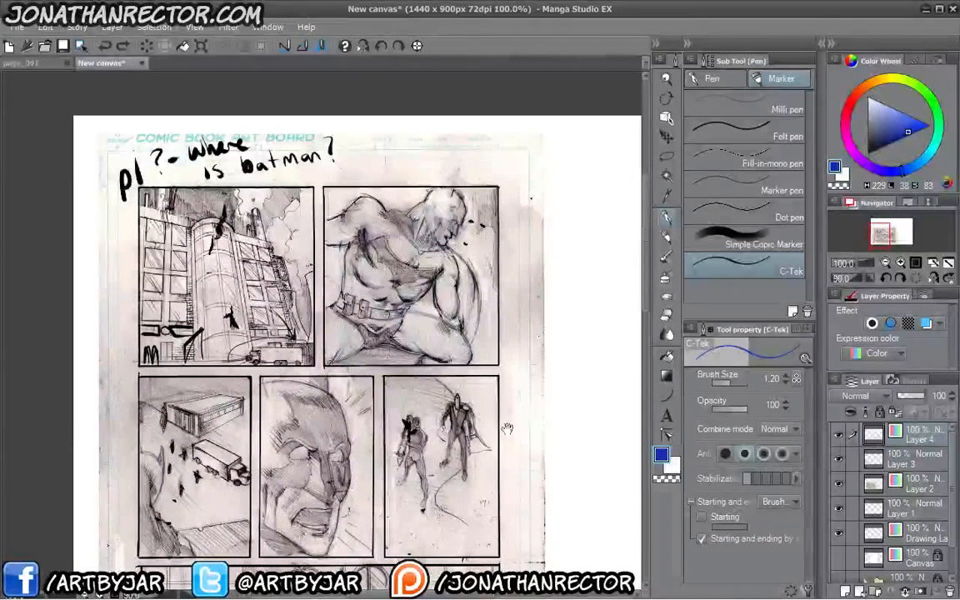
Handwrite the blue heading "Pg 1" in the blank area beside the second panel
left_click_drag(457, 385, 322, 410)
left_click_drag(456, 293, 417, 337)
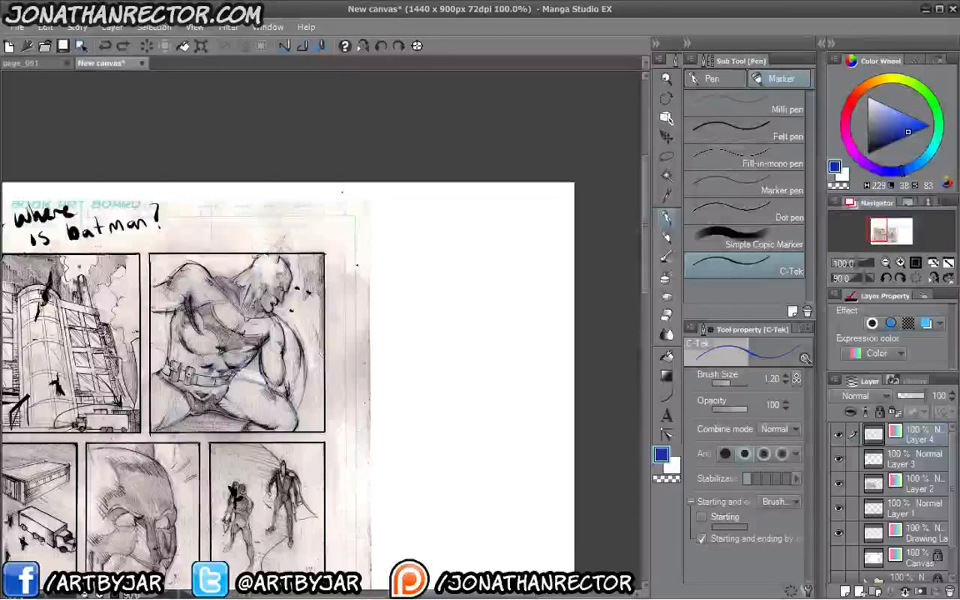
mouse_move(414, 229)
left_mouse_down()
mouse_move(417, 240)
mouse_move(394, 246)
left_mouse_up()
mouse_move(391, 219)
left_mouse_down()
mouse_move(392, 235)
mouse_move(414, 254)
left_mouse_up()
left_click_drag(437, 217, 435, 240)
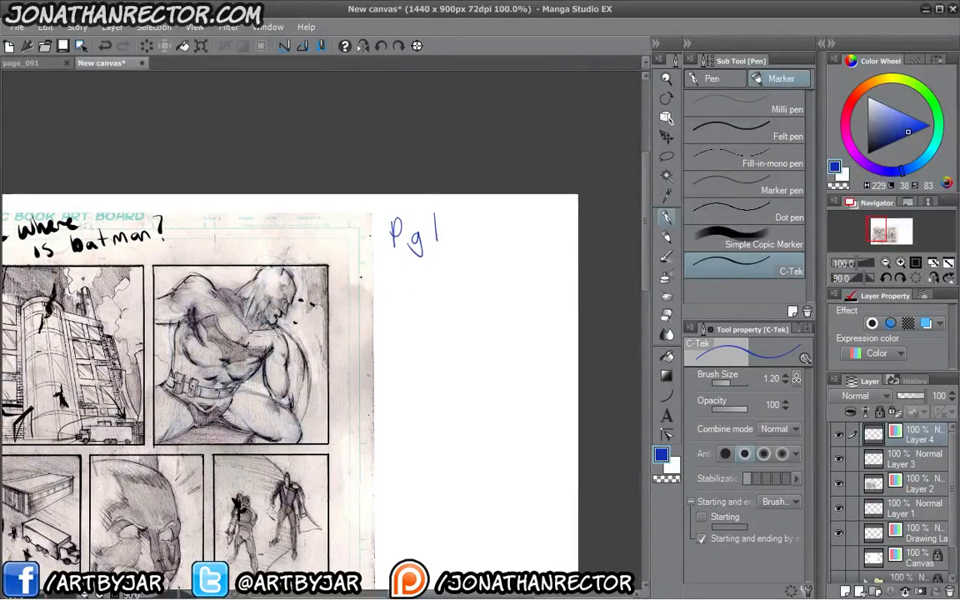
Handwrite the note "batman waits at factory," in blue below the page heading
mouse_move(406, 303)
left_mouse_down()
mouse_move(399, 299)
mouse_move(419, 300)
left_mouse_up()
mouse_move(428, 275)
left_mouse_down()
mouse_move(429, 298)
mouse_move(435, 284)
left_mouse_up()
left_click_drag(438, 300, 464, 299)
mouse_move(476, 286)
left_mouse_down()
mouse_move(478, 300)
mouse_move(520, 286)
left_mouse_up()
left_click_drag(531, 288, 535, 297)
left_click(541, 273)
left_click_drag(540, 286, 549, 295)
mouse_move(542, 282)
left_mouse_down()
mouse_move(554, 281)
mouse_move(554, 295)
left_mouse_up()
left_click_drag(409, 320, 417, 332)
left_click_drag(411, 319, 423, 318)
mouse_move(448, 305)
left_mouse_down()
mouse_move(439, 334)
mouse_move(447, 318)
left_mouse_up()
mouse_move(460, 320)
left_mouse_down()
mouse_move(460, 334)
mouse_move(472, 332)
left_mouse_up()
mouse_move(481, 305)
left_mouse_down()
mouse_move(482, 326)
mouse_move(491, 319)
left_mouse_up()
left_click_drag(498, 321, 507, 333)
left_click_drag(516, 321, 526, 341)
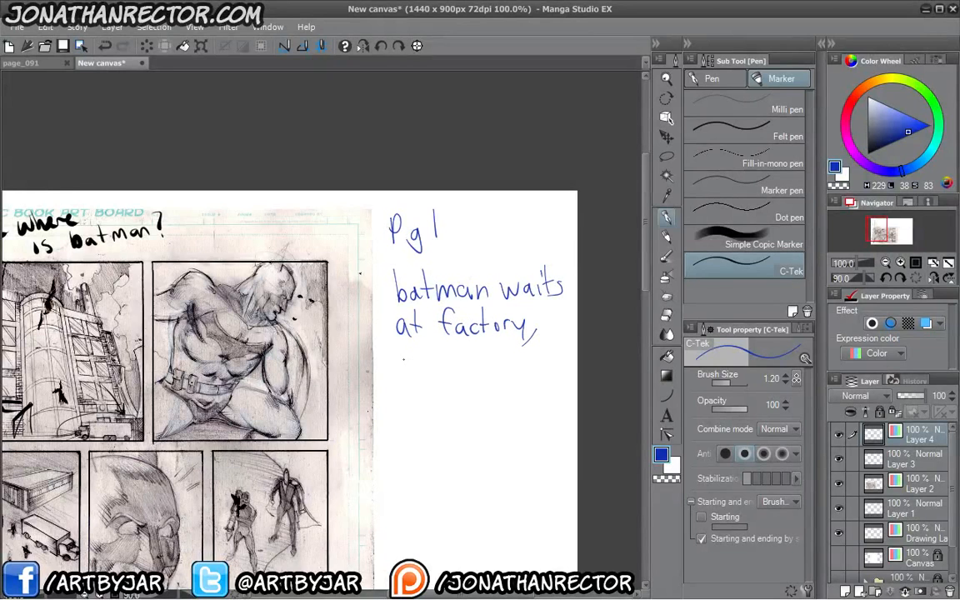
Handwrite "waiting for red hood." in blue below the factory line, scribbling out the false start
left_click_drag(408, 357, 410, 371)
mouse_move(399, 358)
left_mouse_down()
mouse_move(420, 360)
mouse_move(410, 367)
mouse_move(456, 356)
mouse_move(468, 366)
left_mouse_up()
left_click_drag(472, 358, 483, 366)
left_click_drag(476, 357, 495, 367)
left_click_drag(500, 367, 531, 376)
mouse_move(417, 381)
left_mouse_down()
mouse_move(414, 402)
mouse_move(456, 387)
left_mouse_up()
left_click_drag(292, 466, 352, 186)
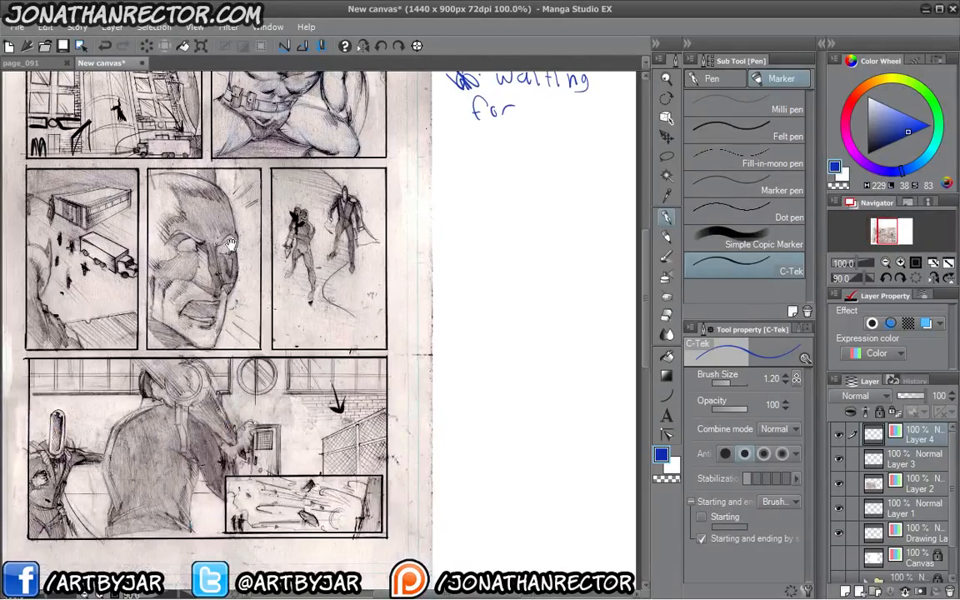
left_click_drag(215, 181, 78, 347)
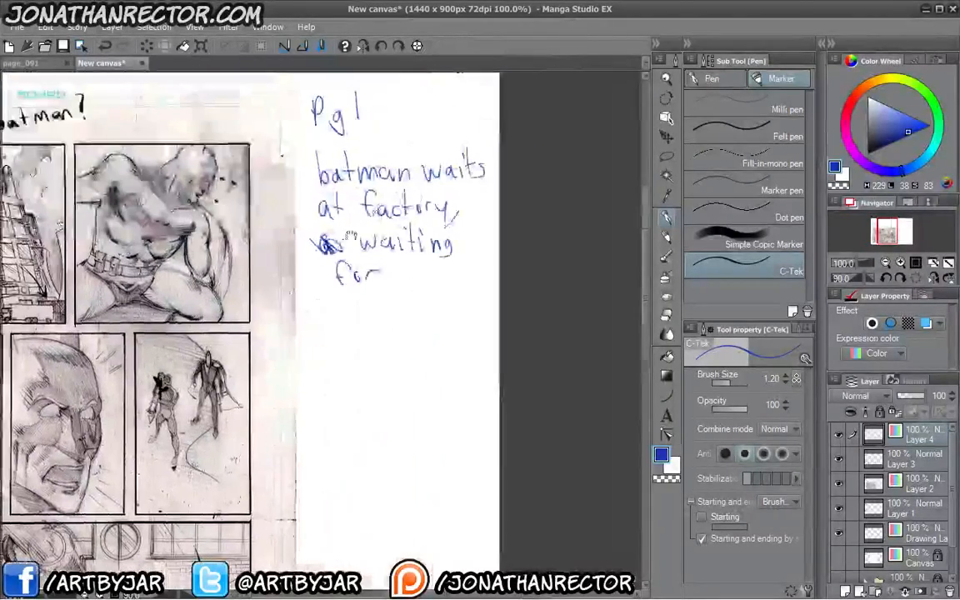
left_click_drag(400, 266, 420, 283)
left_click_drag(433, 273, 437, 284)
mouse_move(448, 263)
left_mouse_down()
mouse_move(455, 283)
mouse_move(473, 274)
left_mouse_up()
left_click_drag(484, 263, 487, 284)
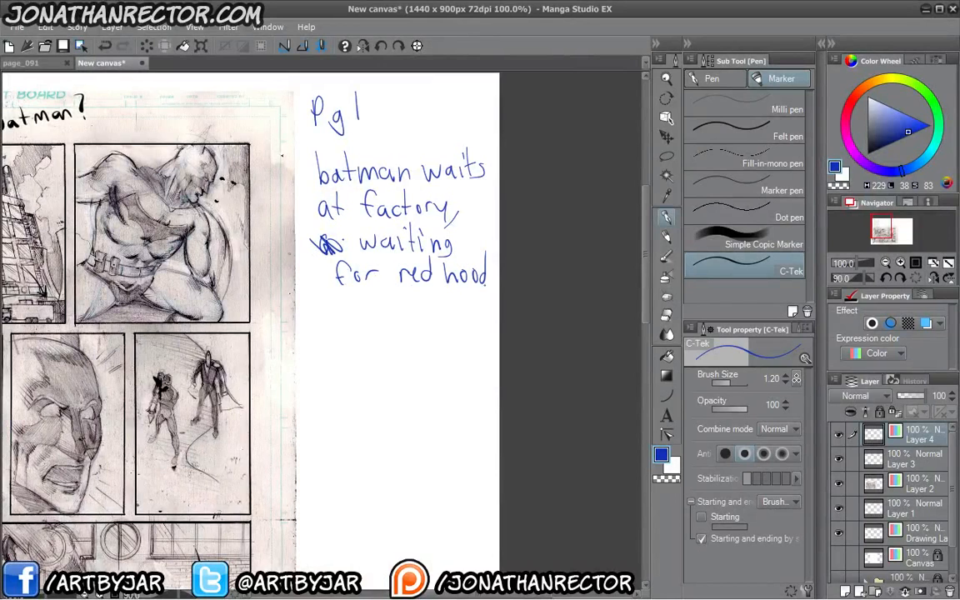
Begin a new blue sentence below the note with the words "Red hood"
left_click_drag(313, 300, 314, 329)
left_click_drag(315, 301, 325, 328)
mouse_move(325, 320)
left_mouse_down()
mouse_move(330, 326)
mouse_move(341, 296)
mouse_move(377, 327)
left_mouse_up()
left_click_drag(387, 315, 399, 315)
left_click_drag(413, 314, 410, 325)
left_click_drag(416, 289, 415, 324)
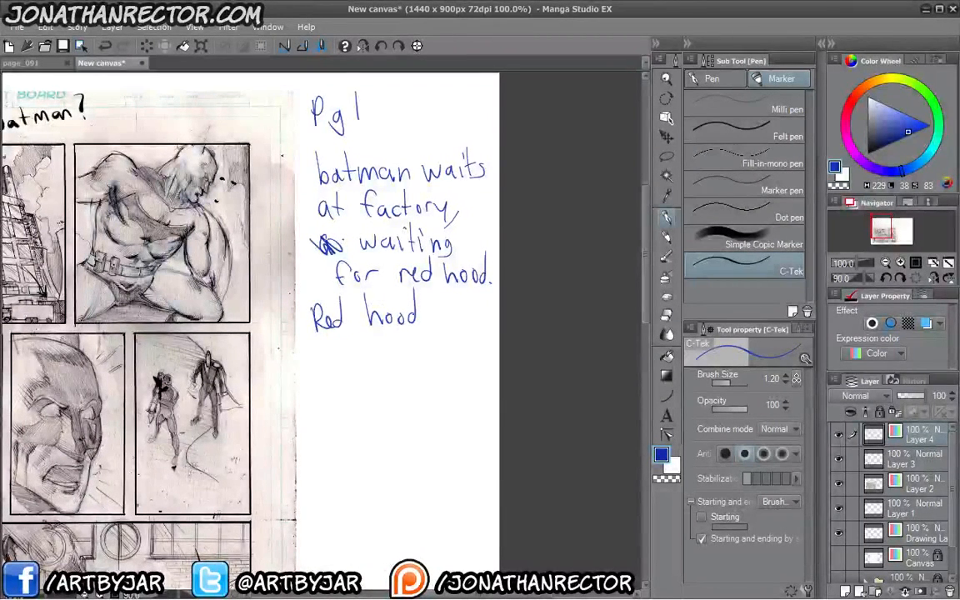
Finish the second sentence by handwriting "attacks building." in blue over two lines
left_click_drag(320, 358, 372, 354)
left_click_drag(383, 342, 389, 352)
left_click_drag(400, 331, 402, 354)
left_click_drag(417, 352, 417, 352)
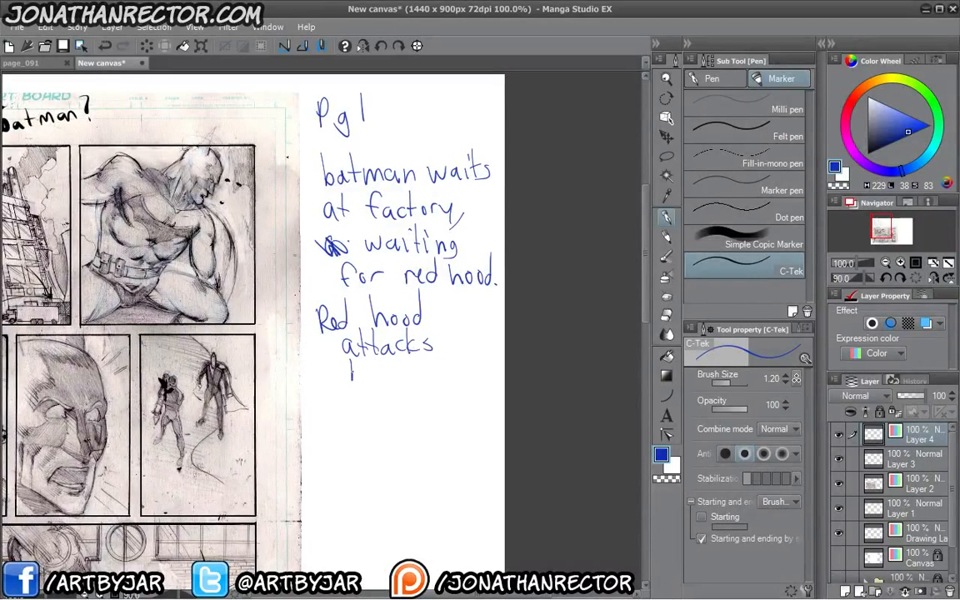
left_click_drag(353, 361, 356, 382)
left_click_drag(360, 372, 374, 380)
left_click_drag(381, 360, 388, 380)
mouse_move(398, 360)
left_mouse_down()
mouse_move(398, 381)
mouse_move(411, 381)
left_mouse_up()
left_click_drag(429, 374, 424, 393)
Switch the marker to bright red and circle "batman waits at factory," with a tighter circle around "batman"
left_click_drag(417, 333, 621, 318)
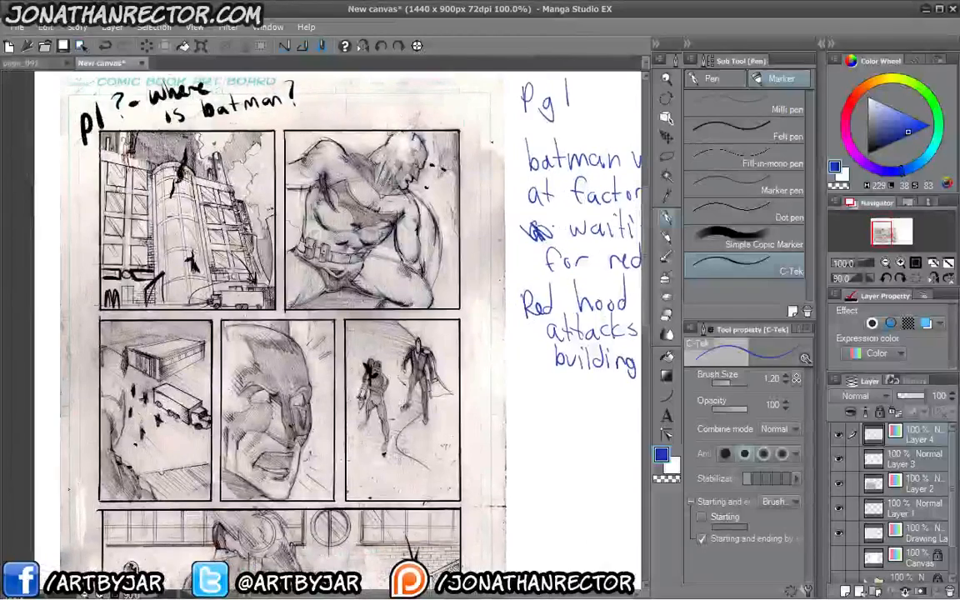
left_click_drag(204, 425, 212, 427)
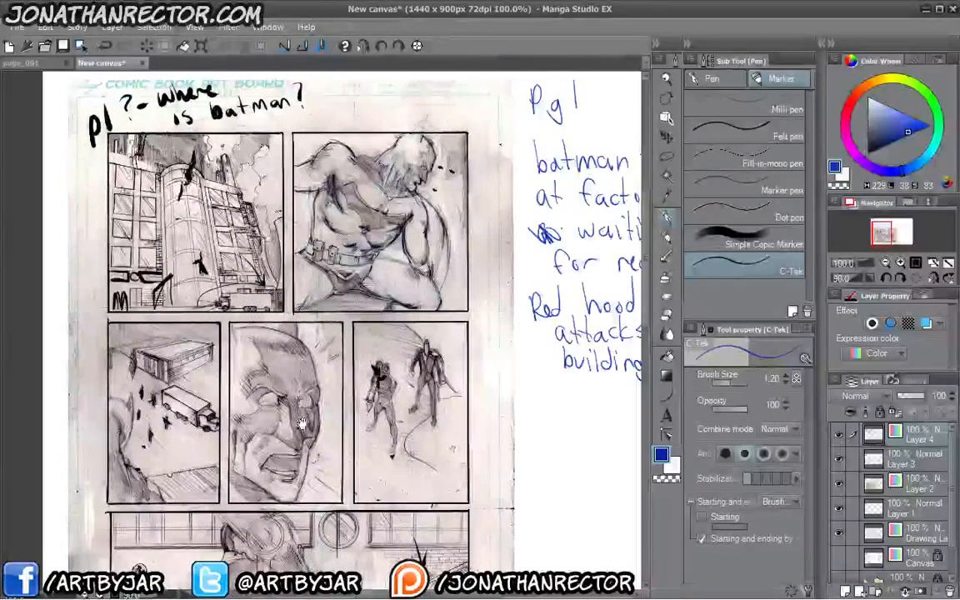
left_click_drag(262, 360, 259, 284)
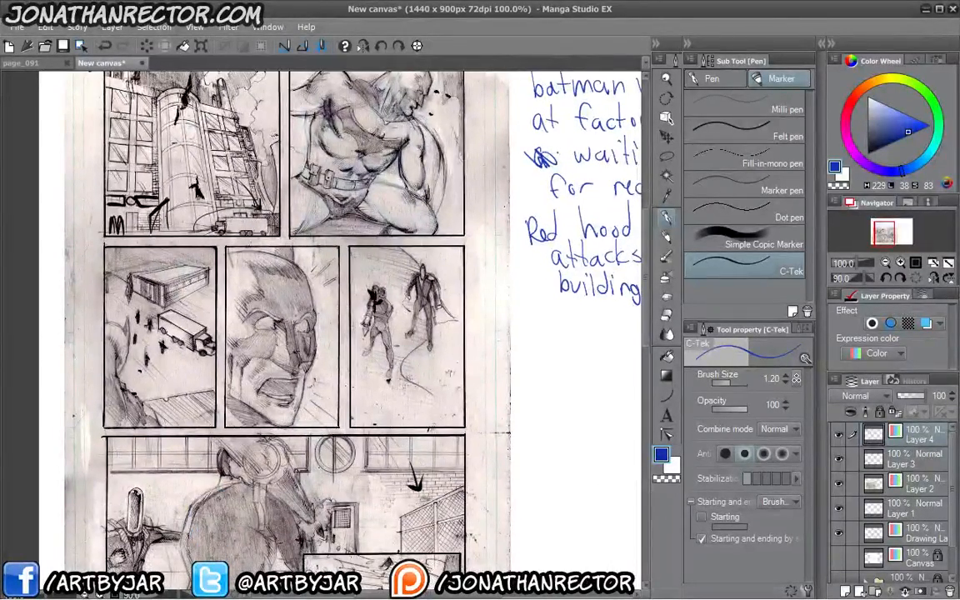
left_click_drag(275, 455, 193, 476)
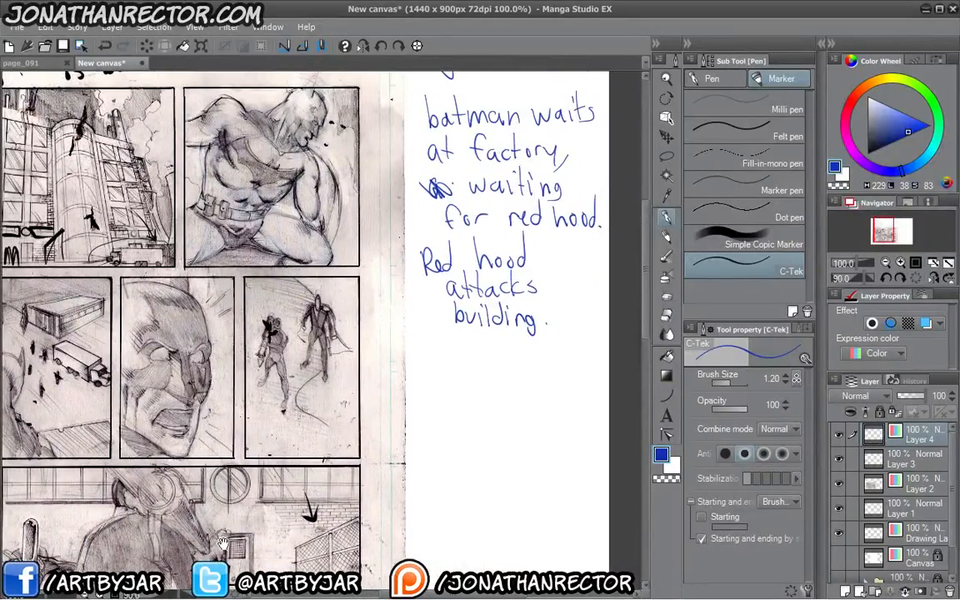
mouse_move(412, 412)
left_mouse_down()
mouse_move(368, 364)
mouse_move(368, 283)
mouse_move(389, 410)
mouse_move(363, 472)
left_mouse_up()
left_click(848, 104)
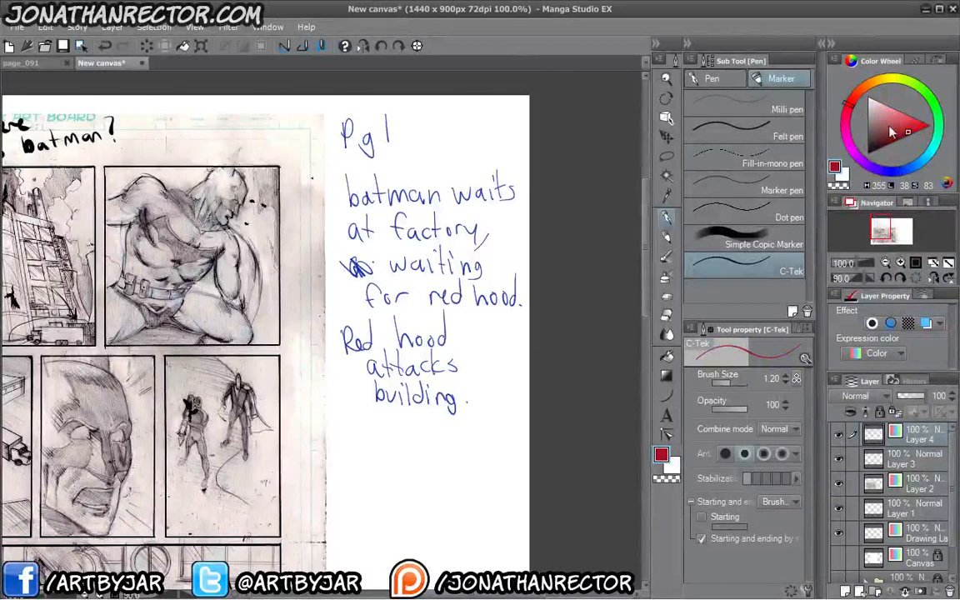
left_click(925, 124)
left_click_drag(302, 234, 310, 268)
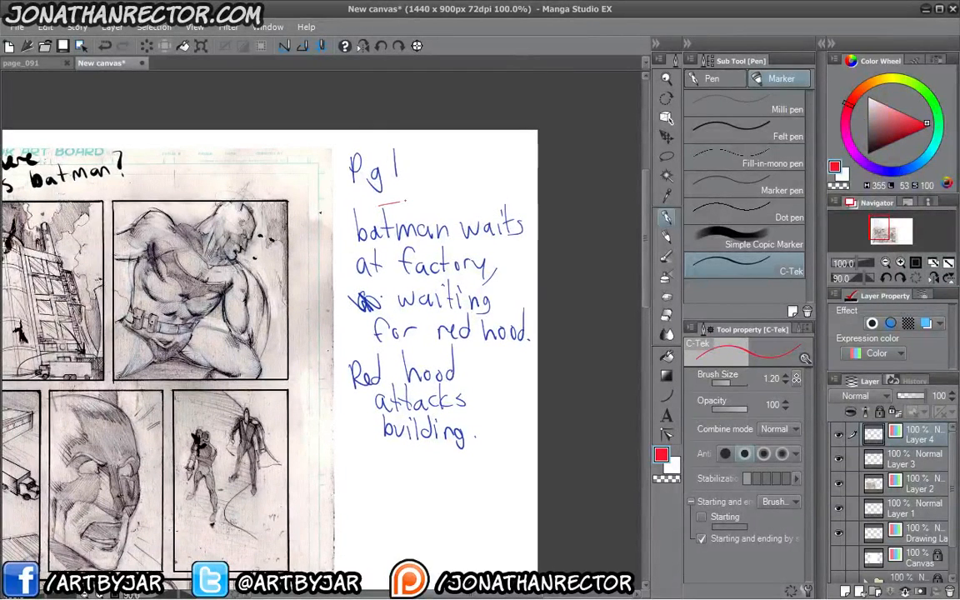
mouse_move(407, 201)
left_mouse_down()
mouse_move(523, 201)
mouse_move(535, 234)
mouse_move(479, 274)
mouse_move(341, 271)
mouse_move(346, 210)
mouse_move(421, 204)
left_mouse_up()
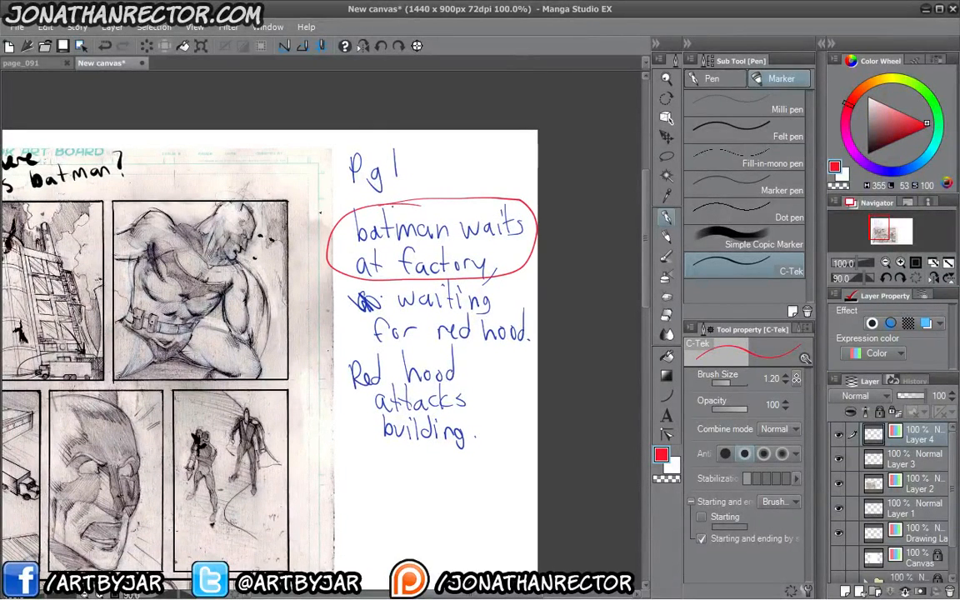
mouse_move(357, 207)
left_mouse_down()
mouse_move(455, 236)
mouse_move(422, 207)
mouse_move(335, 237)
mouse_move(457, 237)
left_mouse_up()
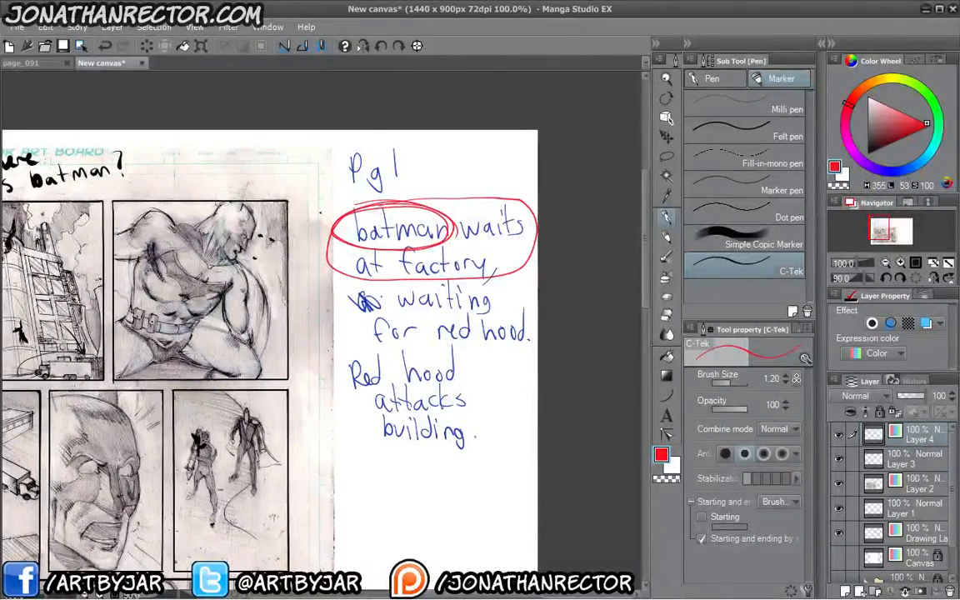
Circle "red hood" and the "Red hood attacks building" sentence in red, and number the story beats 1 to 4
scroll(325, 345, "down", 1)
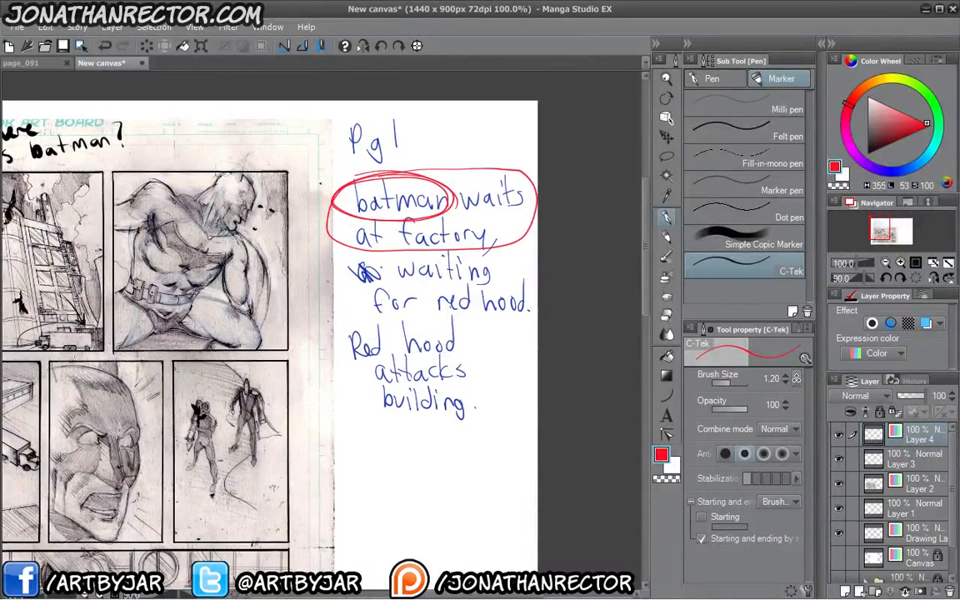
mouse_move(437, 294)
left_mouse_down()
mouse_move(525, 291)
mouse_move(438, 300)
mouse_move(350, 333)
mouse_move(471, 417)
mouse_move(456, 321)
left_mouse_up()
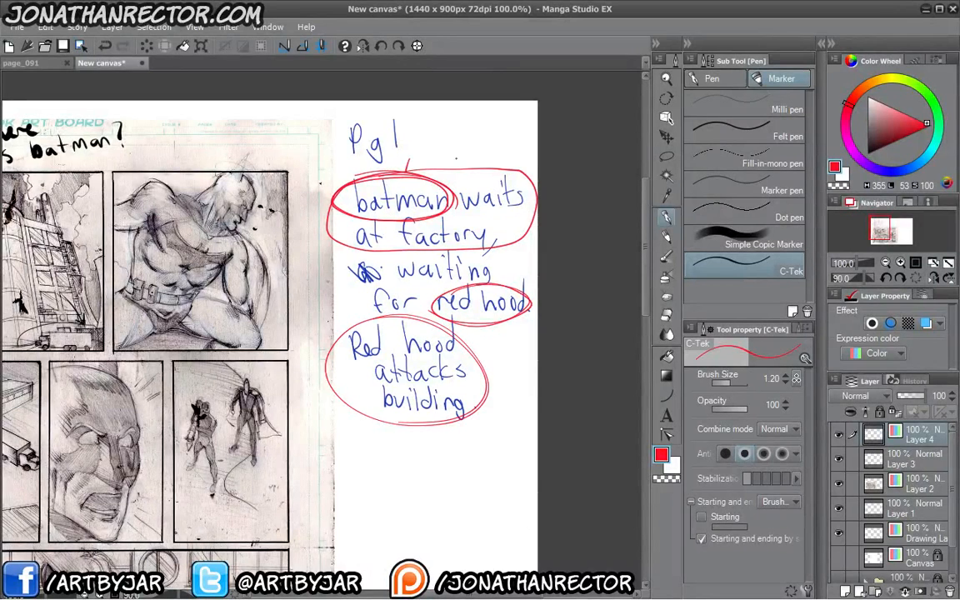
mouse_move(503, 265)
left_mouse_down()
mouse_move(512, 271)
mouse_move(503, 280)
left_mouse_up()
left_click_drag(502, 342, 513, 360)
left_click_drag(510, 343, 509, 376)
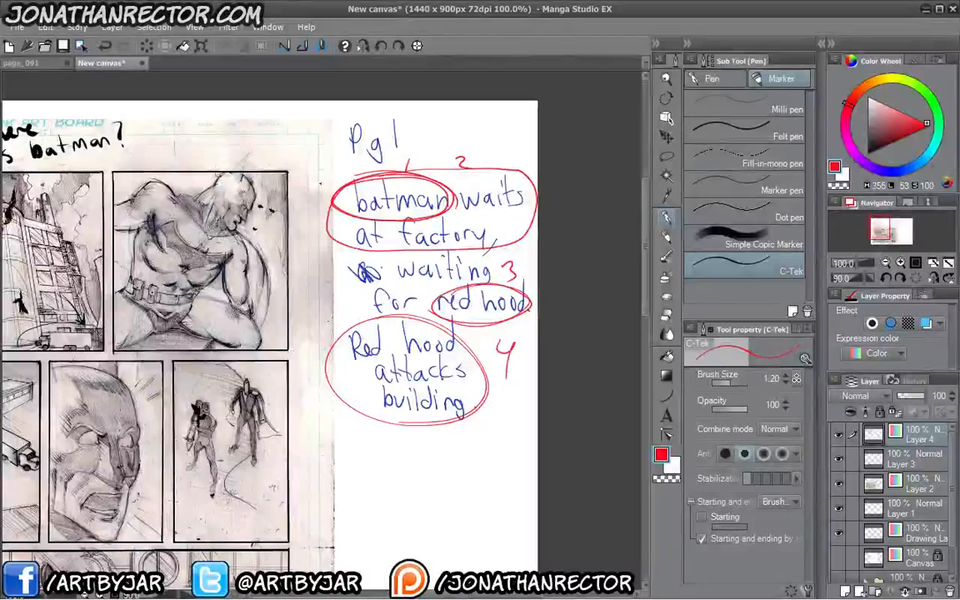
Switch the marker to black and sketch a rectangular lot with a dashed road along its lower edge below the notes
left_click_drag(442, 514, 580, 384)
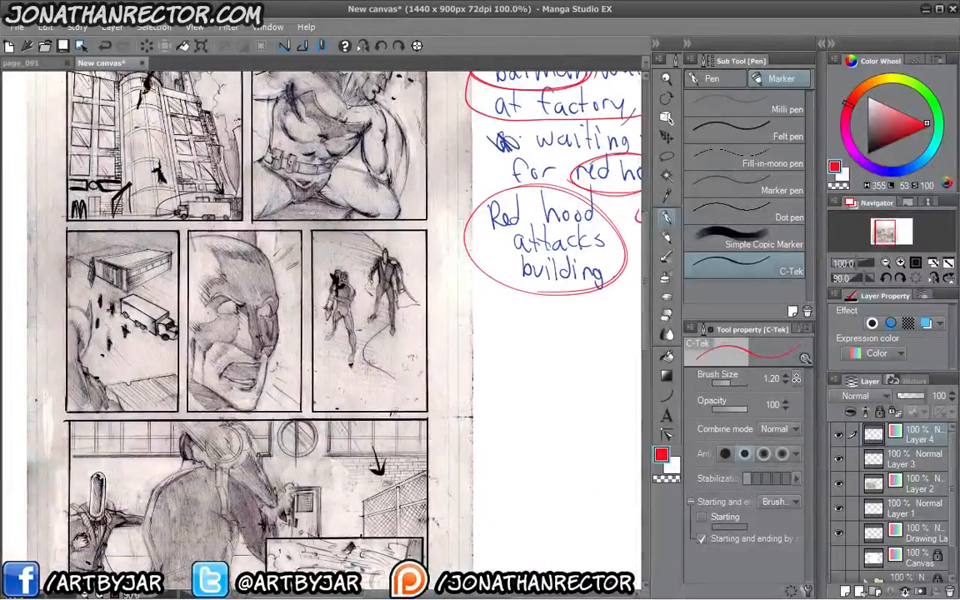
left_click_drag(249, 366, 173, 456)
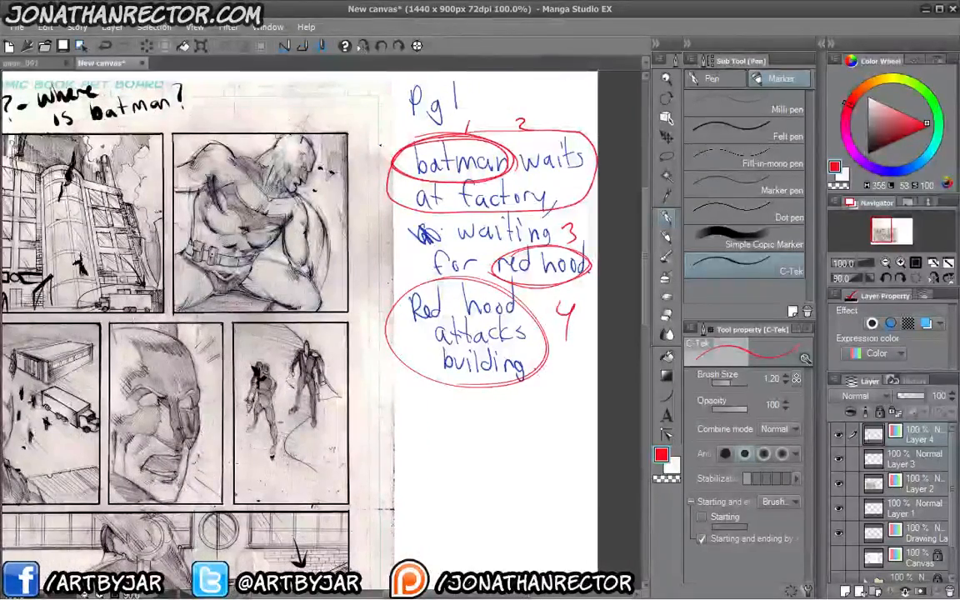
left_click(867, 154)
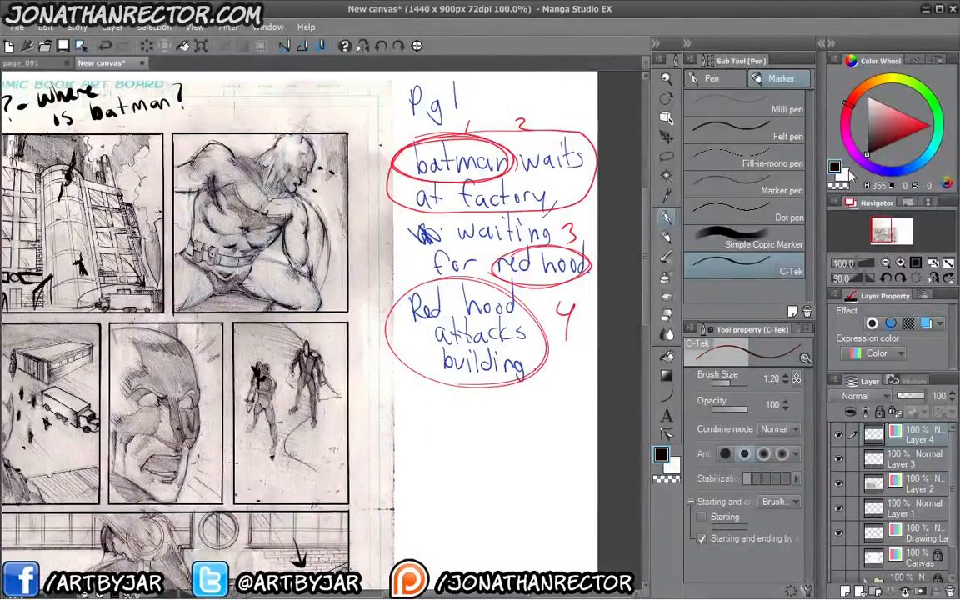
left_click_drag(355, 522, 365, 447)
left_click_drag(470, 359, 458, 385)
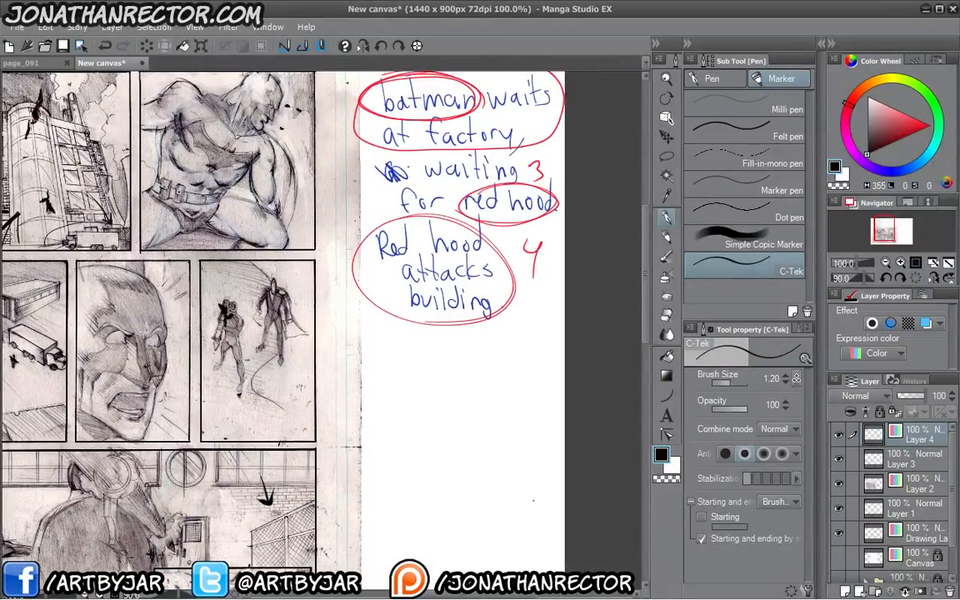
left_click_drag(462, 529, 508, 556)
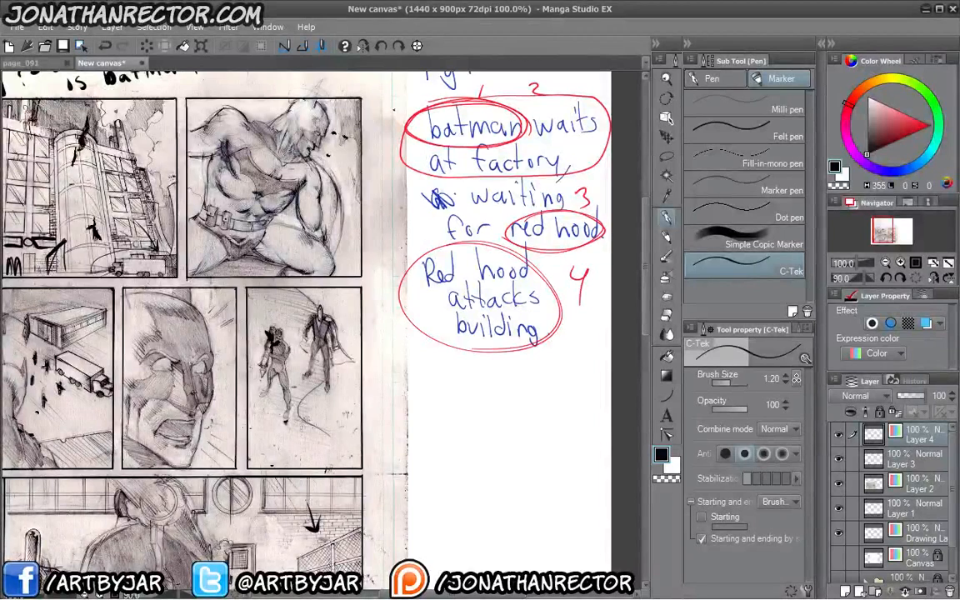
left_click_drag(275, 425, 293, 413)
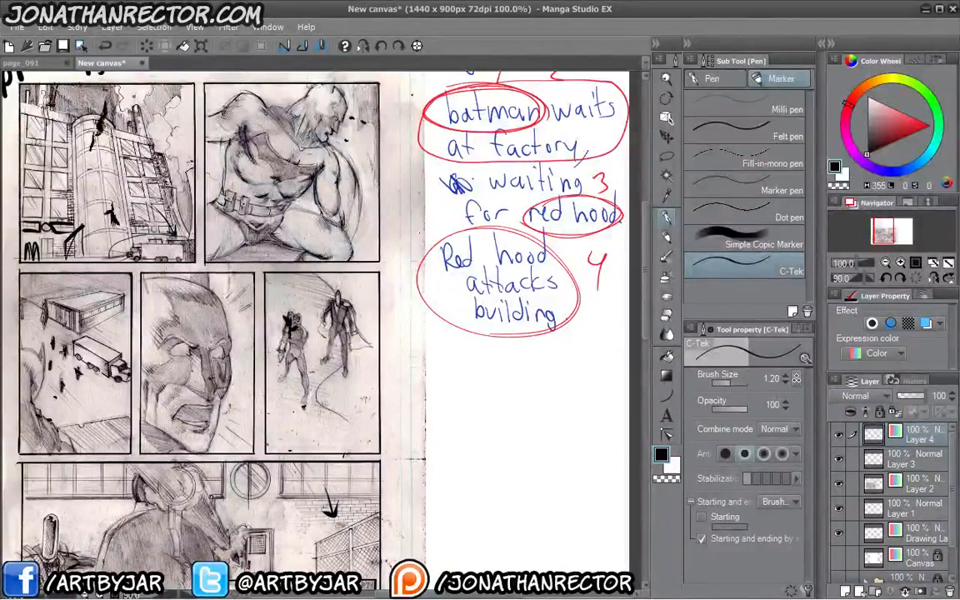
left_click_drag(489, 368, 456, 319)
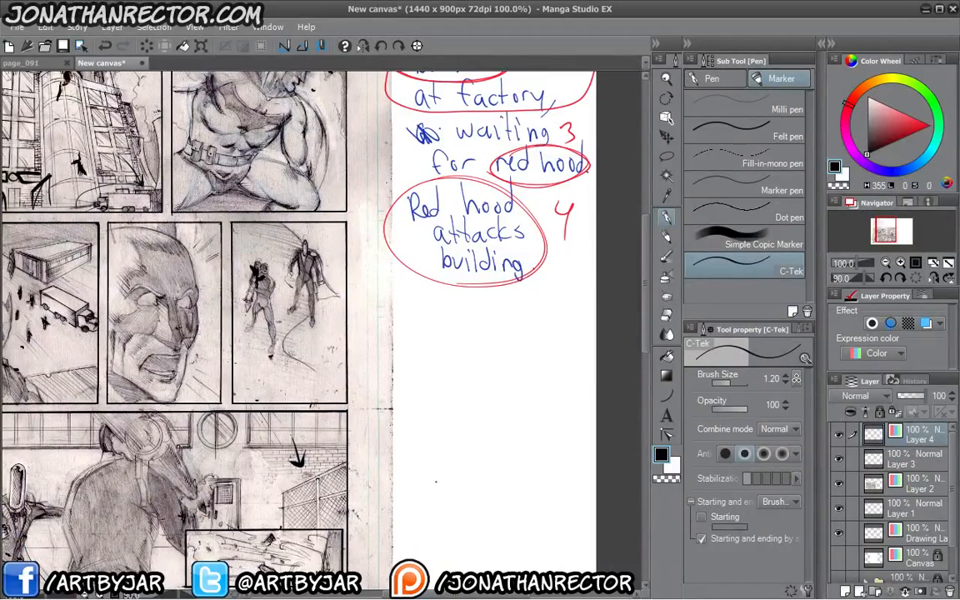
mouse_move(576, 311)
left_mouse_down()
mouse_move(578, 398)
mouse_move(439, 397)
mouse_move(442, 297)
mouse_move(576, 313)
mouse_move(579, 387)
mouse_move(538, 369)
mouse_move(420, 360)
left_mouse_up()
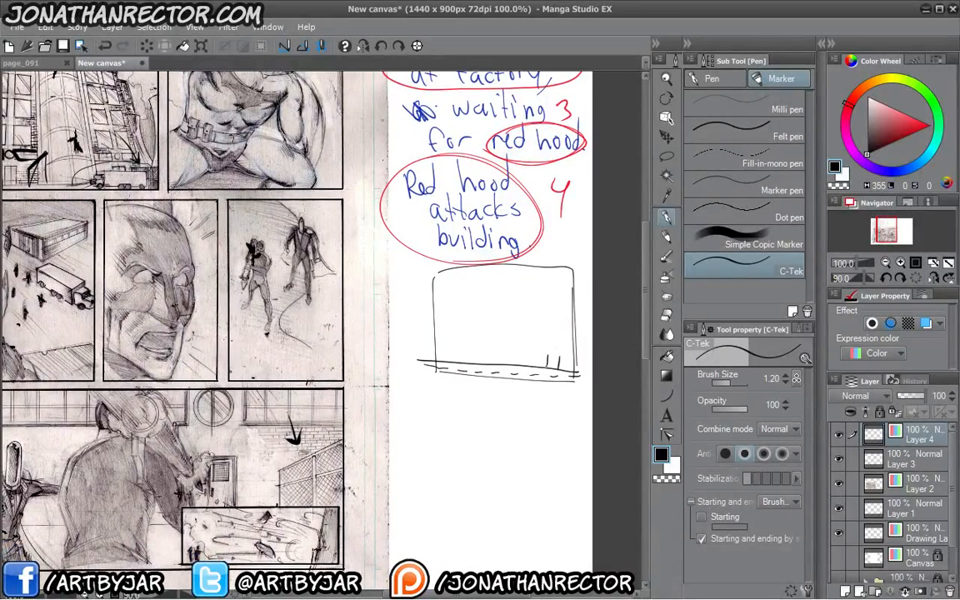
Draw an inner boundary and an outer side line around the lot, marking them with short hatch strokes
mouse_move(570, 358)
left_mouse_down()
mouse_move(571, 371)
mouse_move(531, 354)
mouse_move(441, 351)
mouse_move(432, 291)
mouse_move(588, 344)
mouse_move(584, 255)
left_mouse_up()
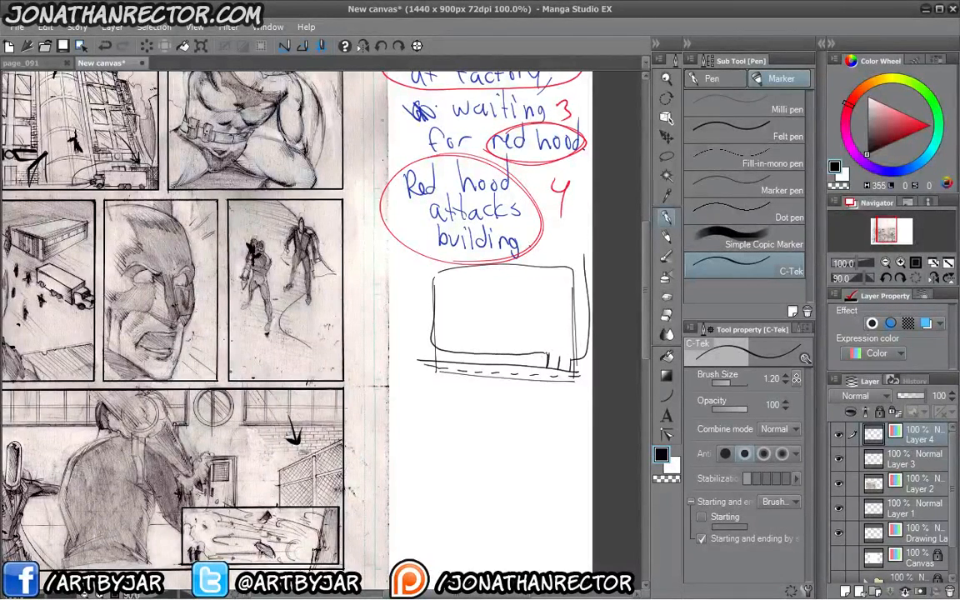
left_click_drag(534, 357, 537, 348)
left_click_drag(540, 358, 543, 347)
Draw a smaller rectangle inside the lot with circles at its two upper corners, plus a circle with a vertical line outside
mouse_move(330, 398)
left_mouse_down()
mouse_move(440, 461)
mouse_move(362, 487)
left_mouse_up()
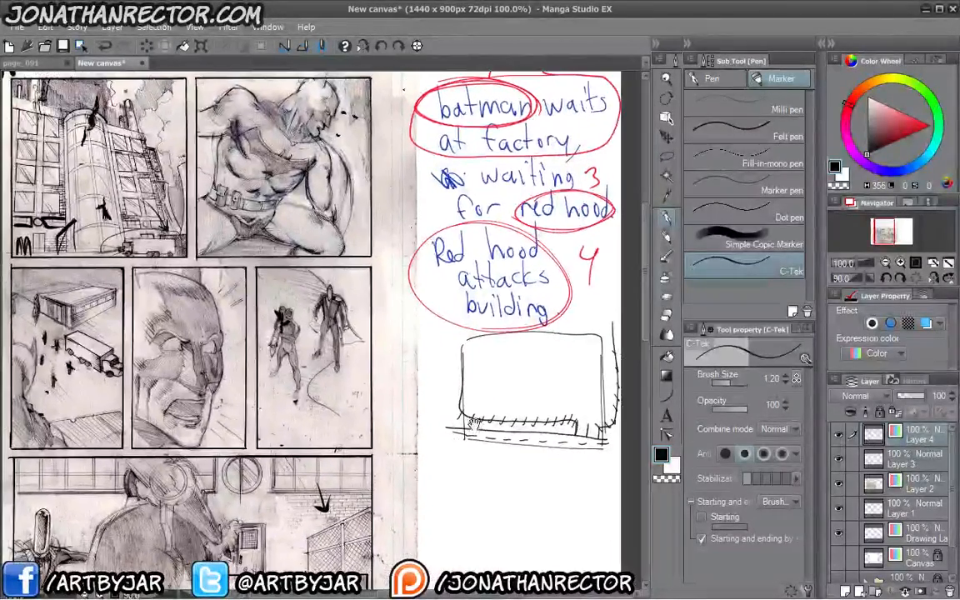
left_click_drag(572, 325, 571, 386)
left_click_drag(572, 387, 484, 384)
mouse_move(506, 386)
left_mouse_down()
mouse_move(544, 388)
mouse_move(465, 384)
left_mouse_up()
mouse_move(469, 331)
left_mouse_down()
mouse_move(472, 383)
mouse_move(533, 329)
mouse_move(600, 396)
left_mouse_up()
mouse_move(563, 334)
left_mouse_down()
mouse_move(553, 343)
mouse_move(561, 335)
left_mouse_up()
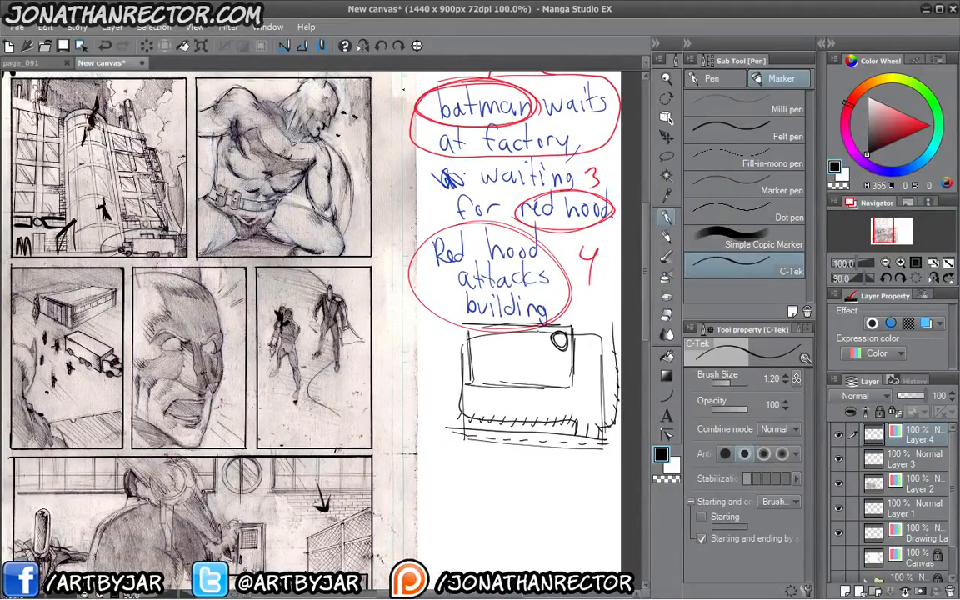
left_click_drag(483, 333, 486, 332)
mouse_move(573, 301)
left_mouse_down()
mouse_move(585, 322)
mouse_move(574, 305)
left_mouse_up()
left_click_drag(581, 264, 584, 308)
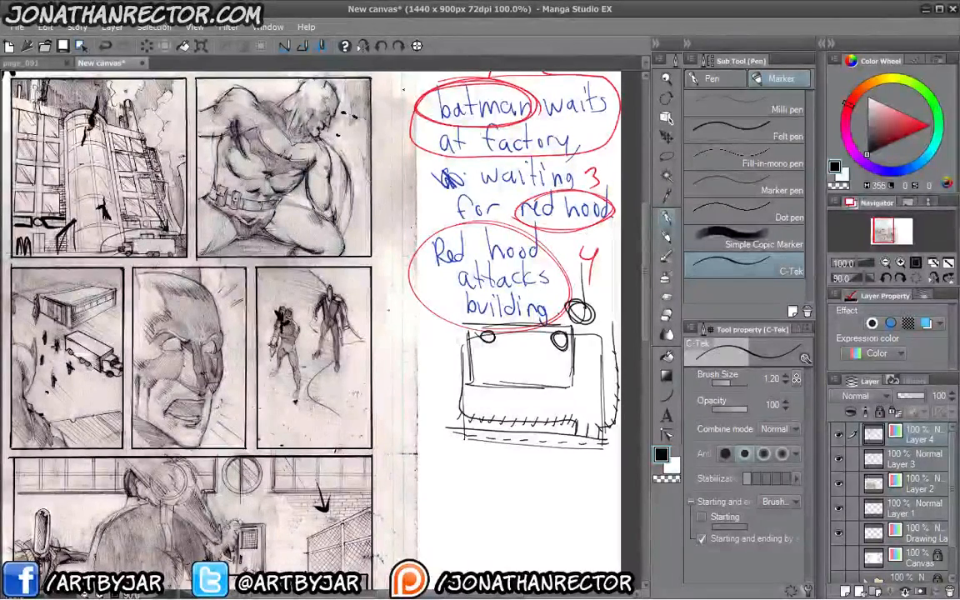
Draw a narrow hatched strip beneath the inner rectangle and add small dark boxes at the strip's right end
left_click_drag(478, 384, 561, 388)
mouse_move(479, 389)
left_mouse_down()
mouse_move(481, 402)
mouse_move(564, 401)
mouse_move(522, 405)
left_mouse_up()
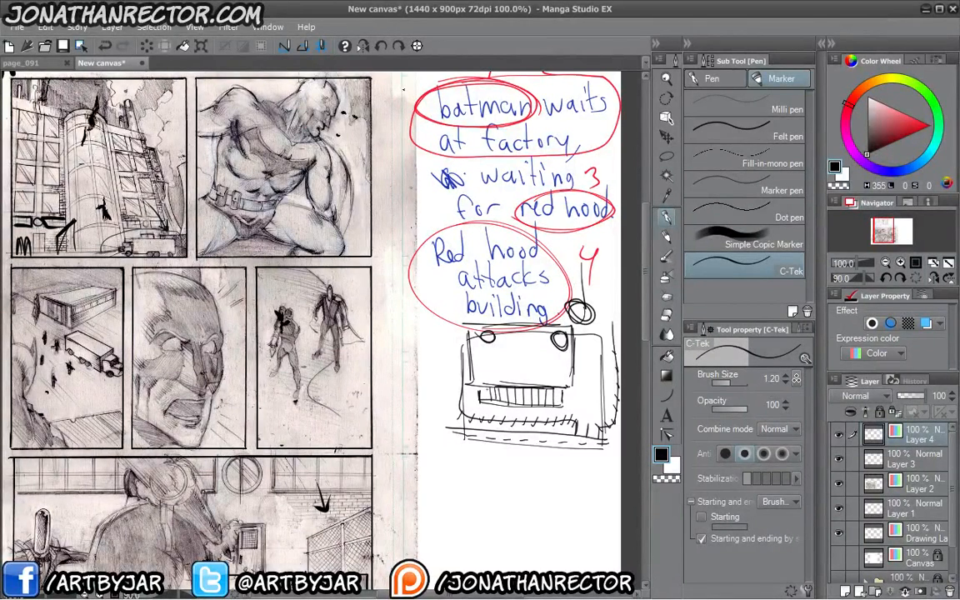
left_click_drag(532, 260, 469, 275)
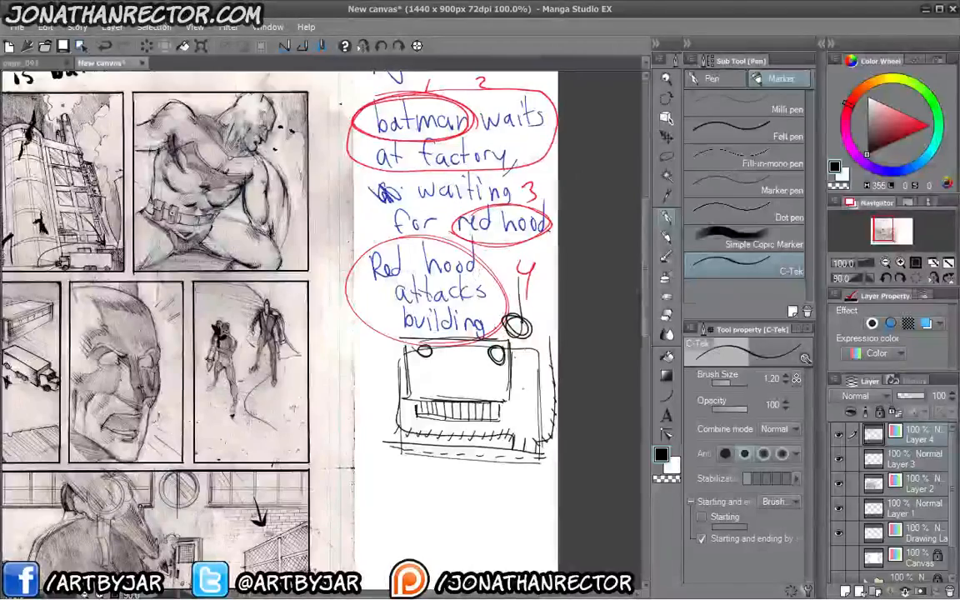
left_click_drag(395, 412, 478, 408)
left_click_drag(460, 497, 441, 499)
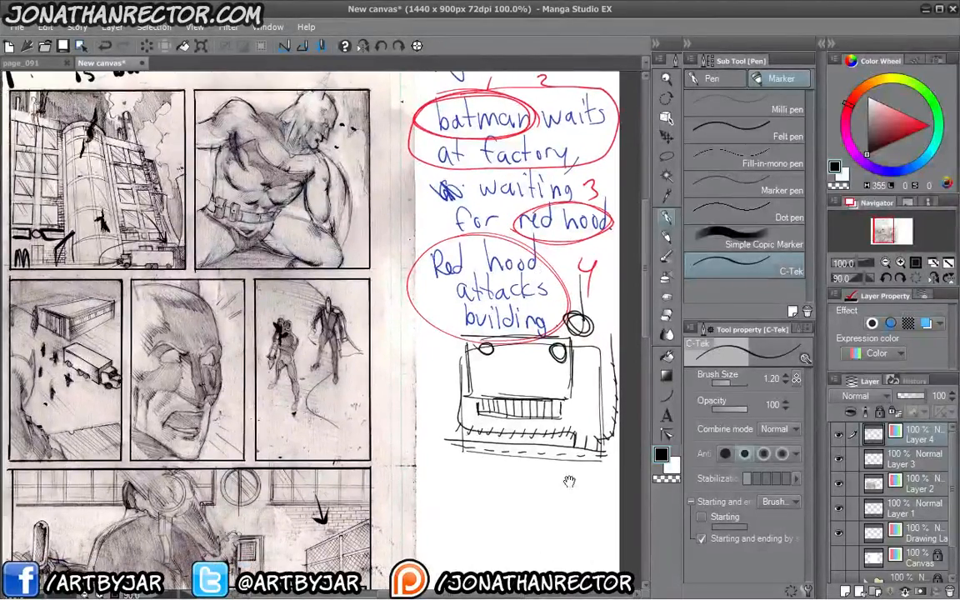
left_click_drag(496, 346, 484, 371)
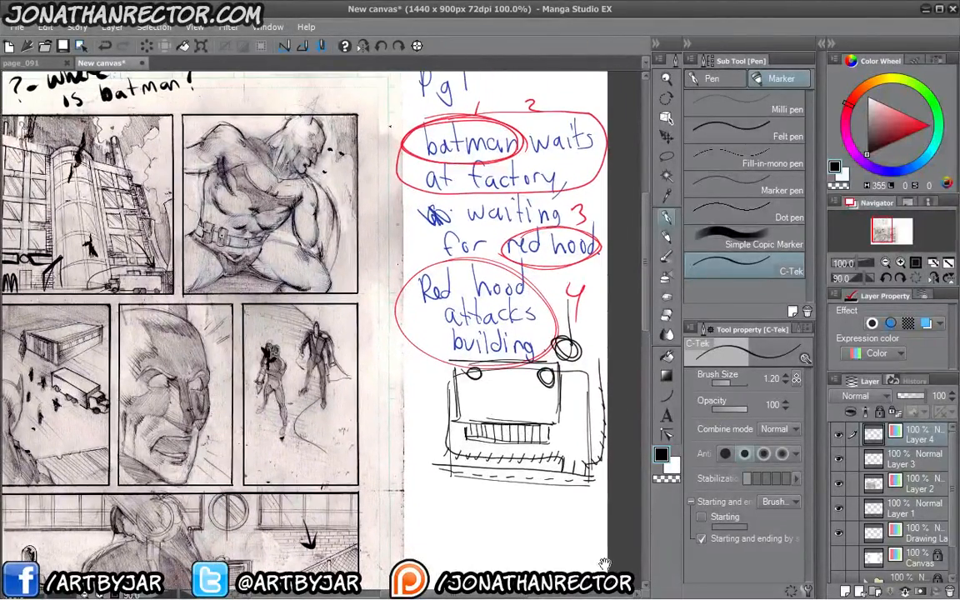
left_click_drag(516, 507, 550, 442)
left_click_drag(310, 505, 271, 510)
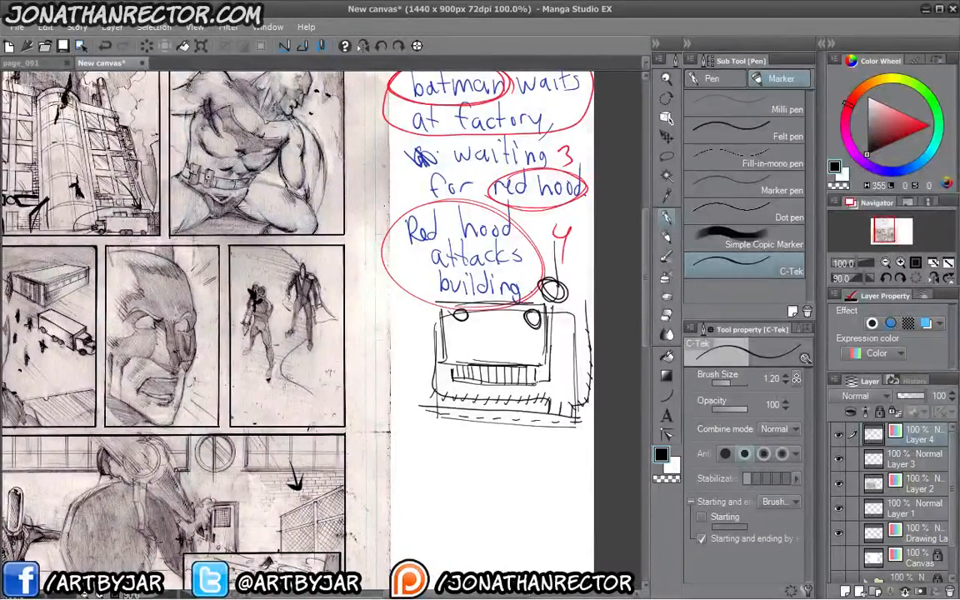
mouse_move(530, 383)
left_mouse_down()
mouse_move(549, 381)
mouse_move(516, 382)
left_mouse_up()
left_click_drag(517, 367, 518, 382)
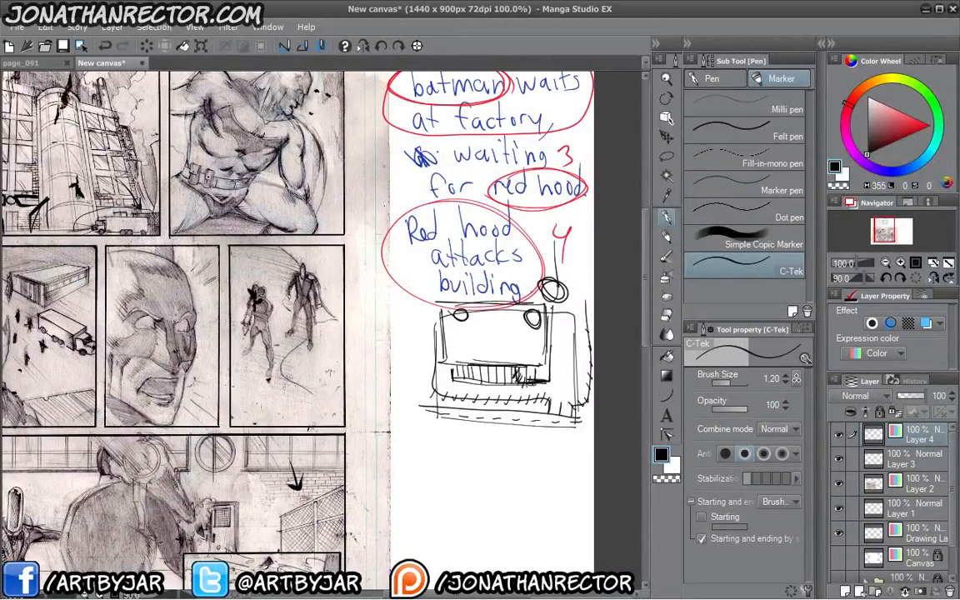
mouse_move(537, 368)
left_mouse_down()
mouse_move(547, 379)
mouse_move(535, 379)
left_mouse_up()
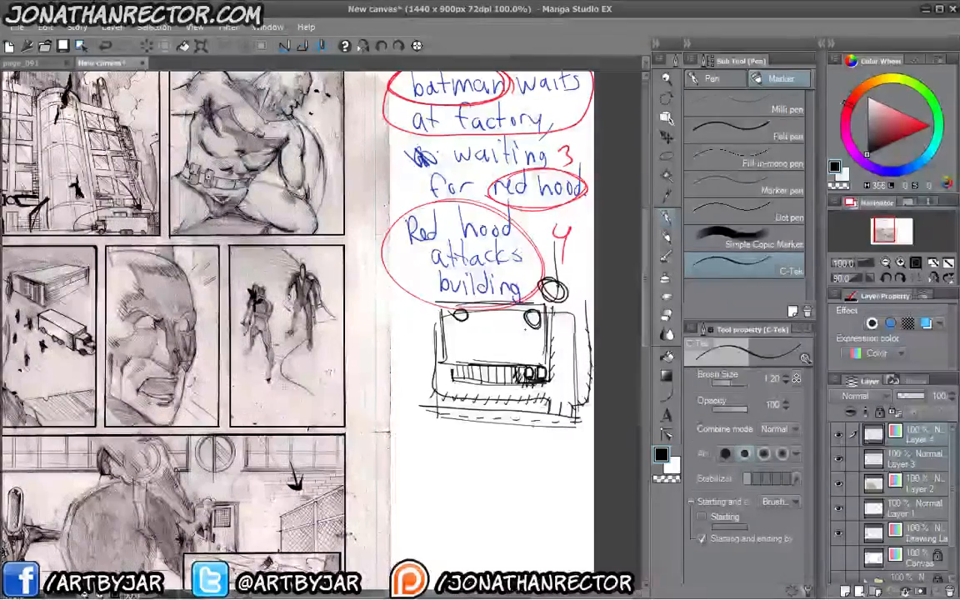
Draw a long baseline beneath the lot sketch and add two camera markers with sight lines at its left end
left_click_drag(424, 437, 432, 453)
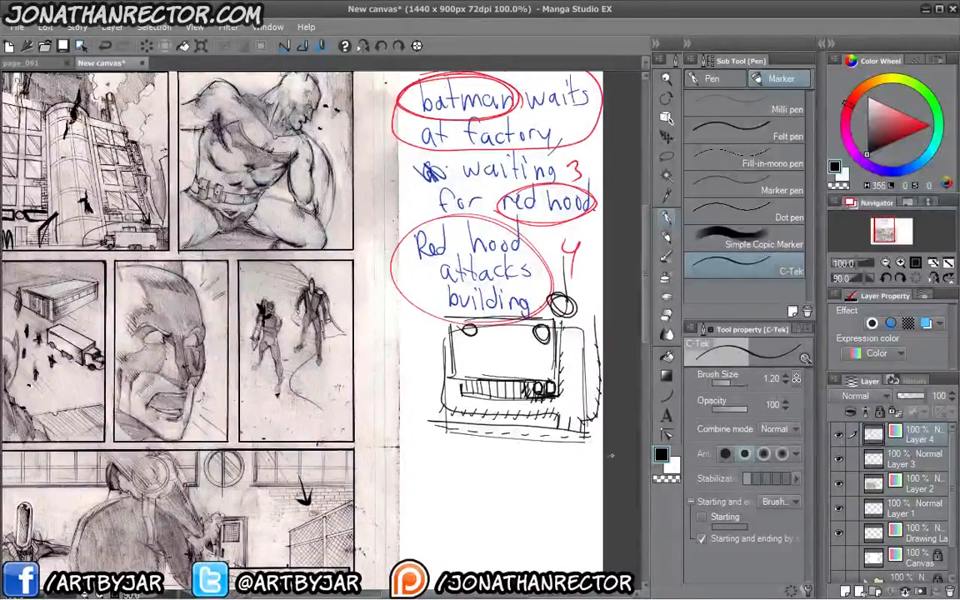
left_click_drag(611, 455, 400, 449)
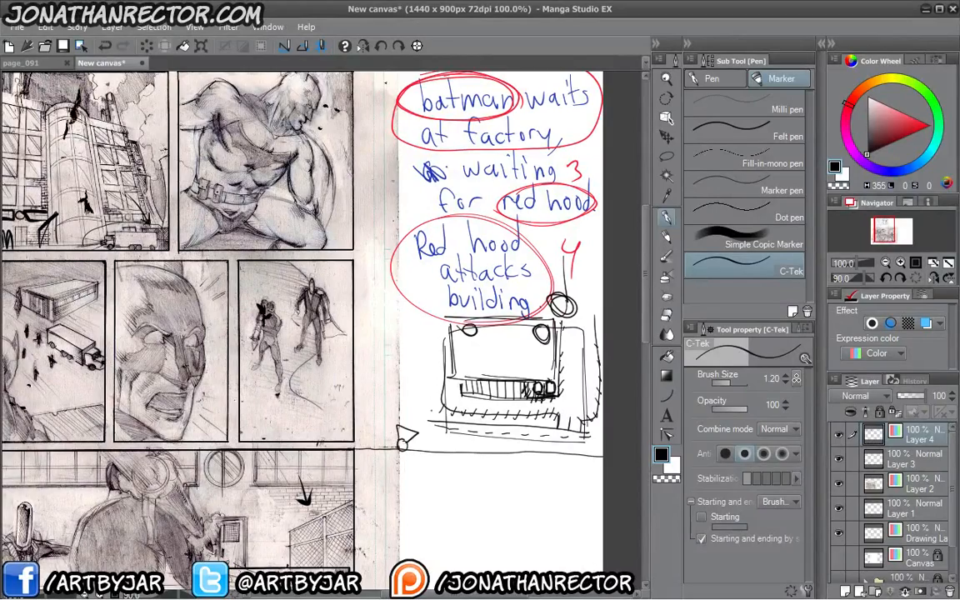
mouse_move(362, 421)
left_mouse_down()
mouse_move(361, 438)
mouse_move(417, 355)
left_mouse_up()
left_click_drag(413, 434, 454, 414)
left_click_drag(363, 419, 394, 341)
left_click_drag(373, 435, 425, 386)
Add a third camera marker at the baseline's right end with sight lines running back across the lot
left_click_drag(591, 443, 593, 444)
left_click_drag(594, 442, 604, 423)
left_click_drag(552, 456, 601, 427)
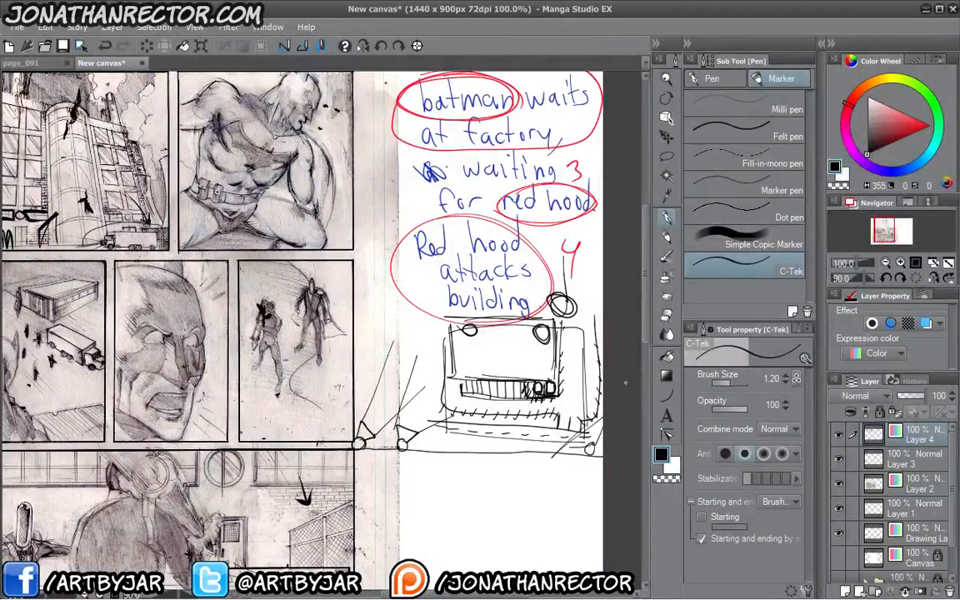
Draw a tall empty rectangle as a page frame in the blank area below the lot sketch
left_click_drag(357, 365, 376, 433)
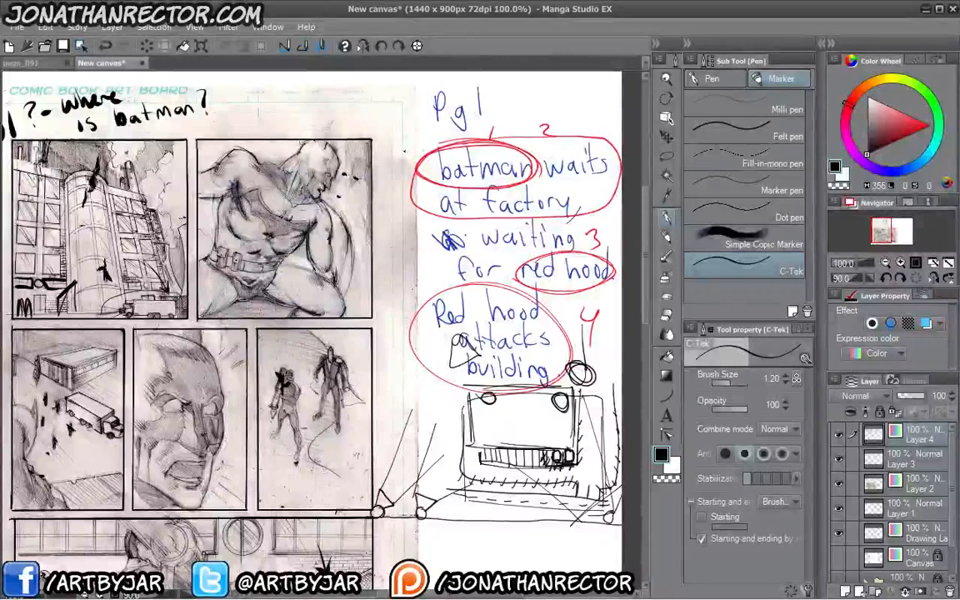
left_click_drag(308, 441, 240, 348)
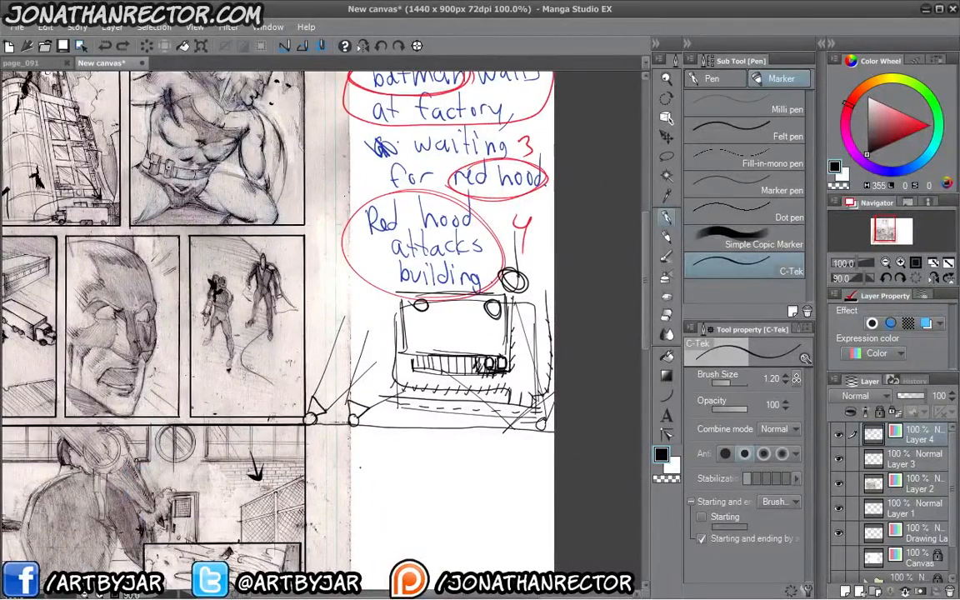
left_click_drag(360, 469, 354, 335)
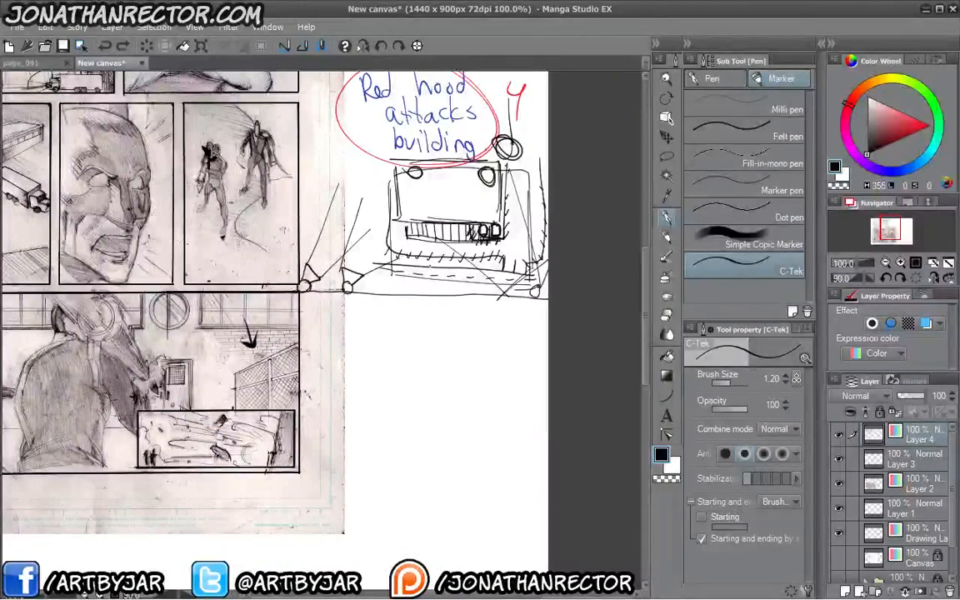
left_click_drag(383, 392, 376, 473)
left_click_drag(381, 395, 388, 321)
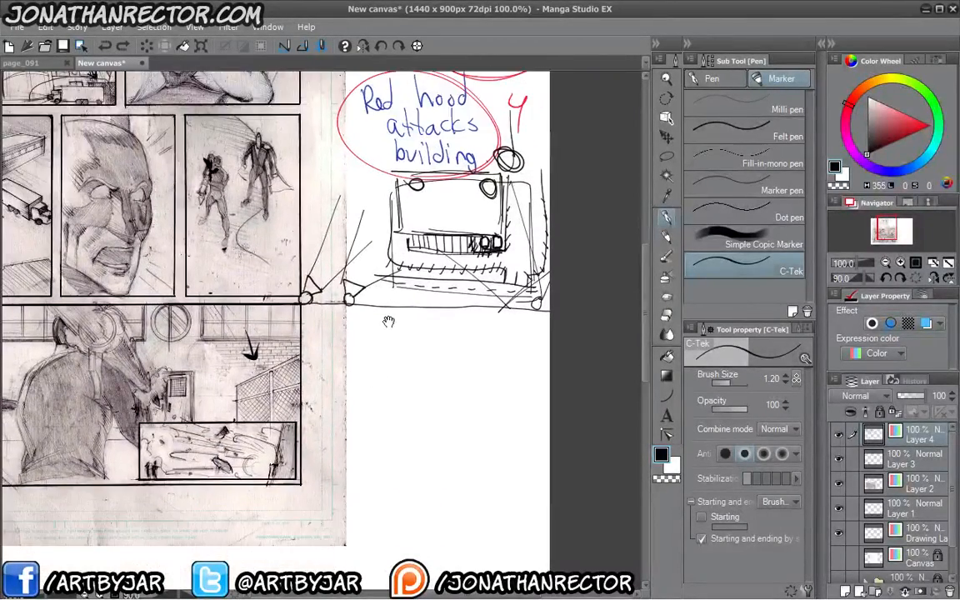
mouse_move(436, 357)
left_mouse_down()
mouse_move(447, 360)
mouse_move(447, 335)
left_mouse_up()
mouse_move(527, 293)
left_mouse_down()
mouse_move(384, 289)
mouse_move(528, 359)
mouse_move(531, 529)
mouse_move(420, 524)
mouse_move(380, 309)
left_mouse_up()
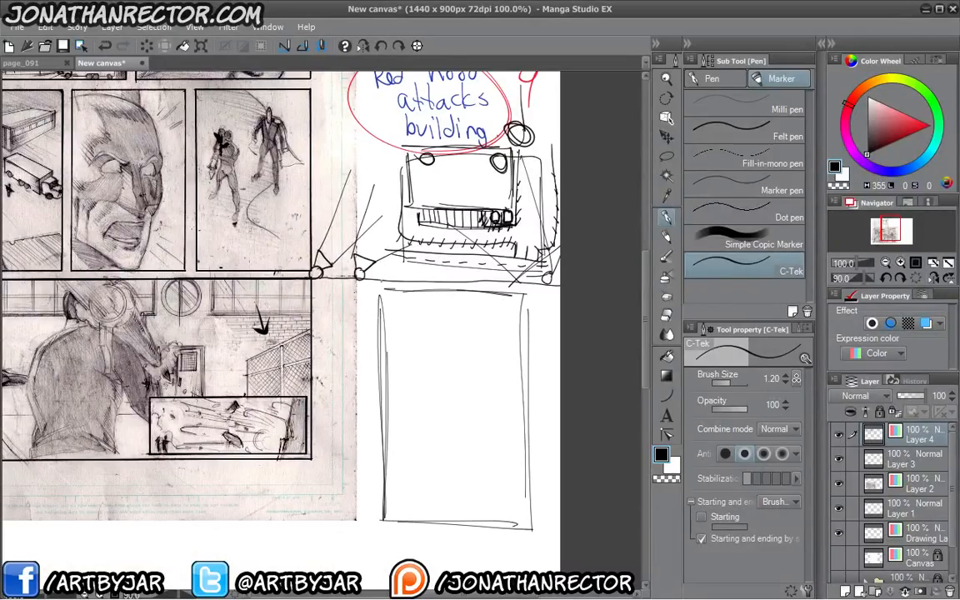
Try a tall narrow panel down the page frame's left side with a small figure inside, and undo those strokes
left_click_drag(299, 289, 359, 487)
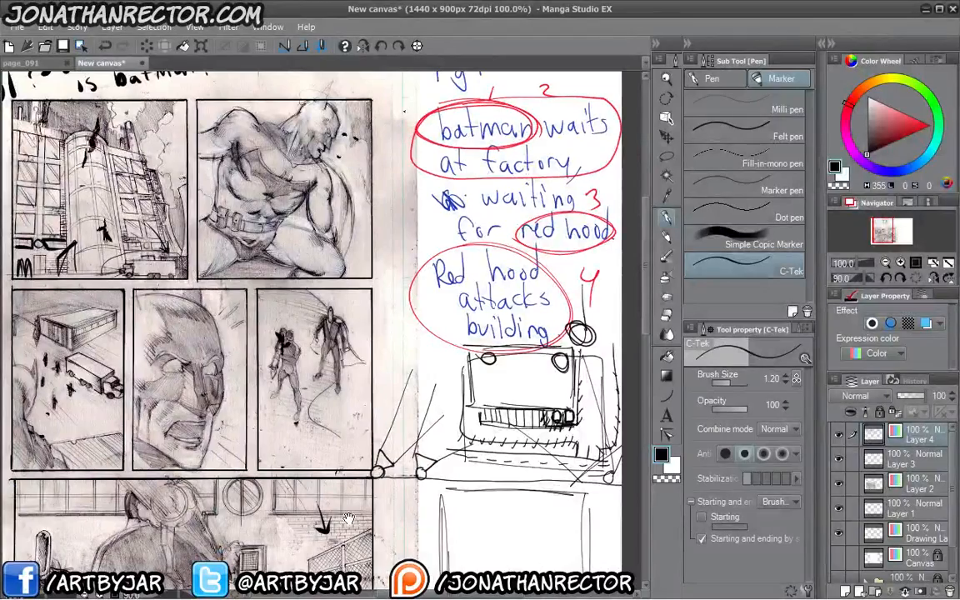
left_click_drag(316, 467, 329, 497)
left_click_drag(244, 335, 161, 103)
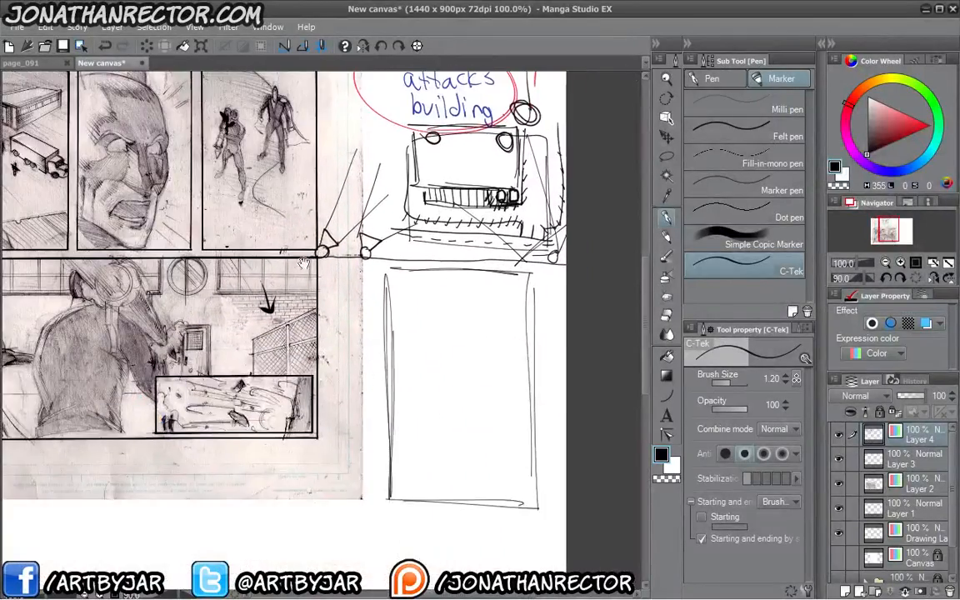
mouse_move(429, 279)
left_mouse_down()
mouse_move(440, 493)
mouse_move(394, 341)
mouse_move(437, 395)
mouse_move(392, 311)
left_mouse_up()
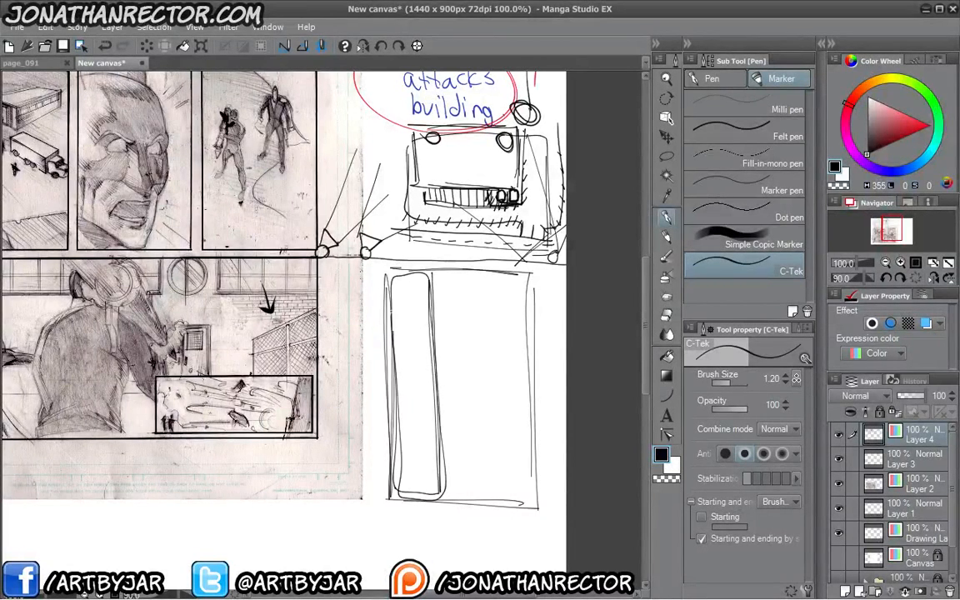
mouse_move(433, 466)
left_mouse_down()
mouse_move(402, 316)
mouse_move(427, 488)
mouse_move(437, 480)
mouse_move(405, 490)
mouse_move(418, 489)
left_mouse_up()
left_click_drag(419, 316, 428, 360)
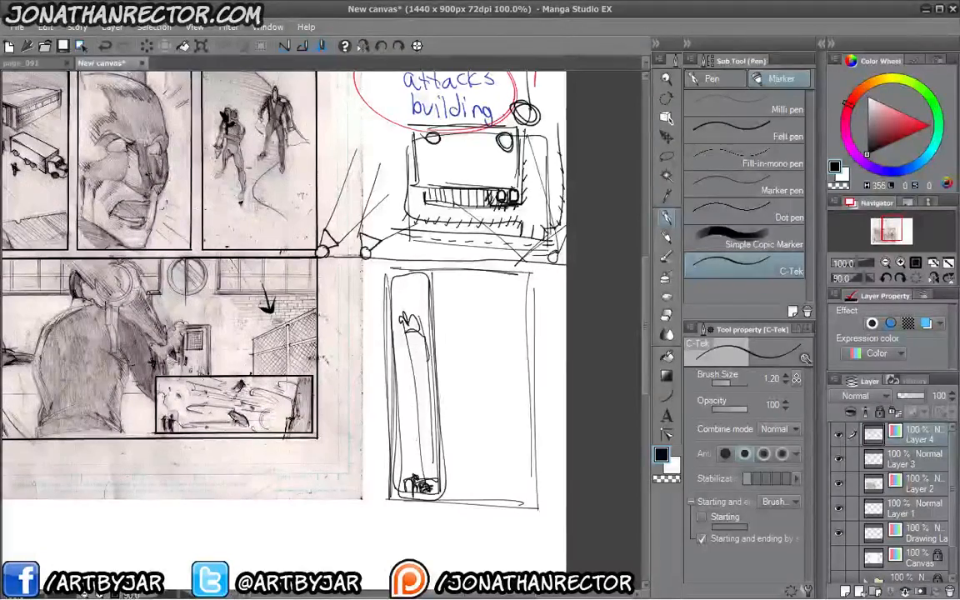
left_click_drag(174, 217, 179, 246)
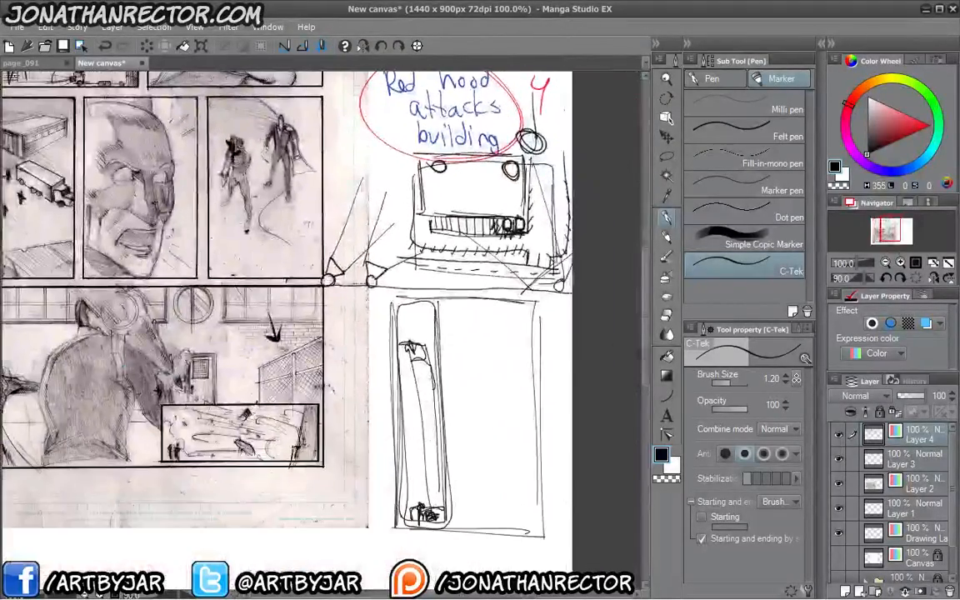
key("ctrl+z")
key("ctrl+z")
key("ctrl+z")
key("ctrl+z")
key("ctrl+z")
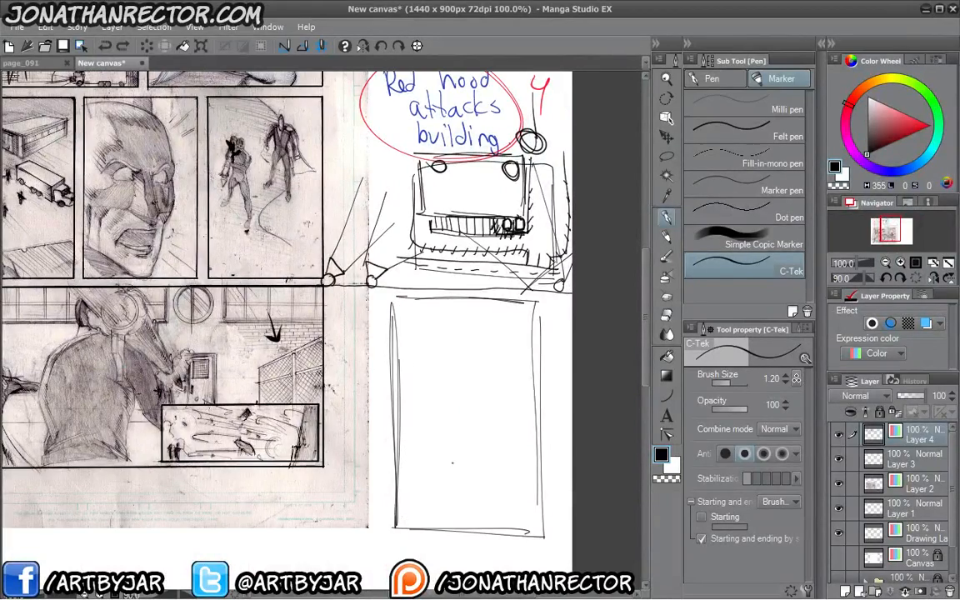
Examine the pencilled page's panels from the Batman close-ups down to the bottom panel and its inset
left_click_drag(240, 258, 263, 429)
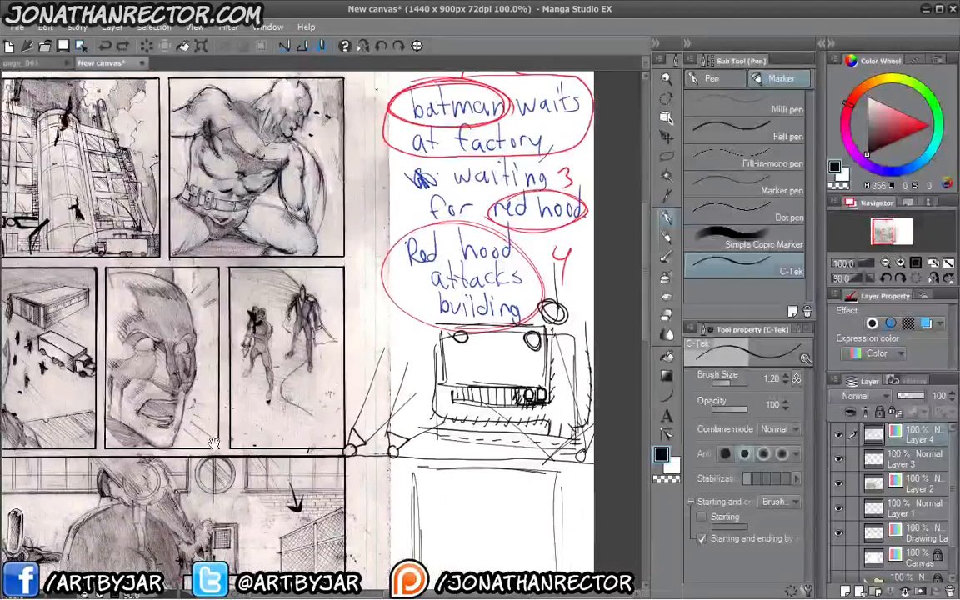
left_click_drag(380, 379, 373, 397)
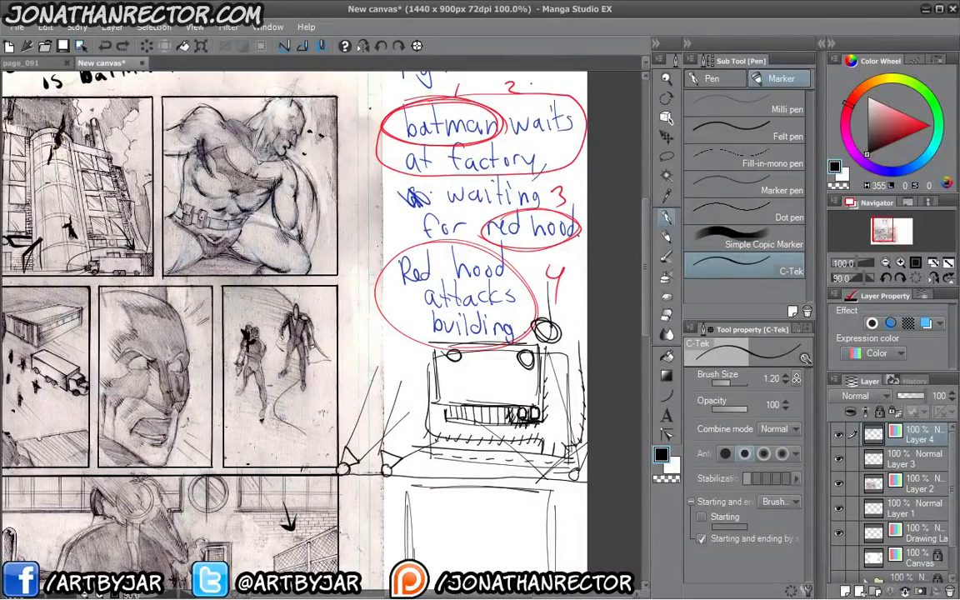
left_click_drag(201, 340, 308, 446)
left_click_drag(241, 393, 249, 326)
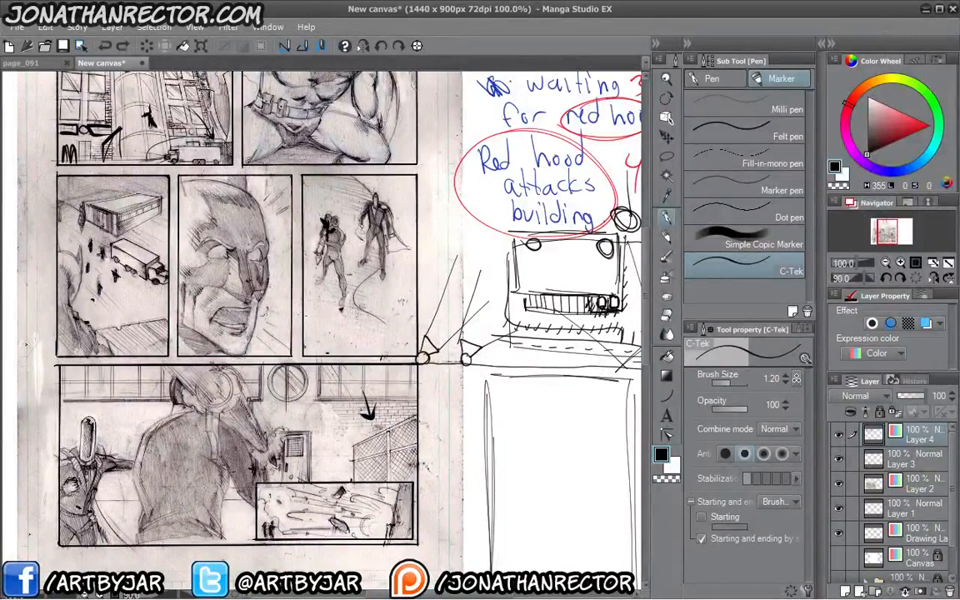
left_click_drag(178, 429, 154, 350)
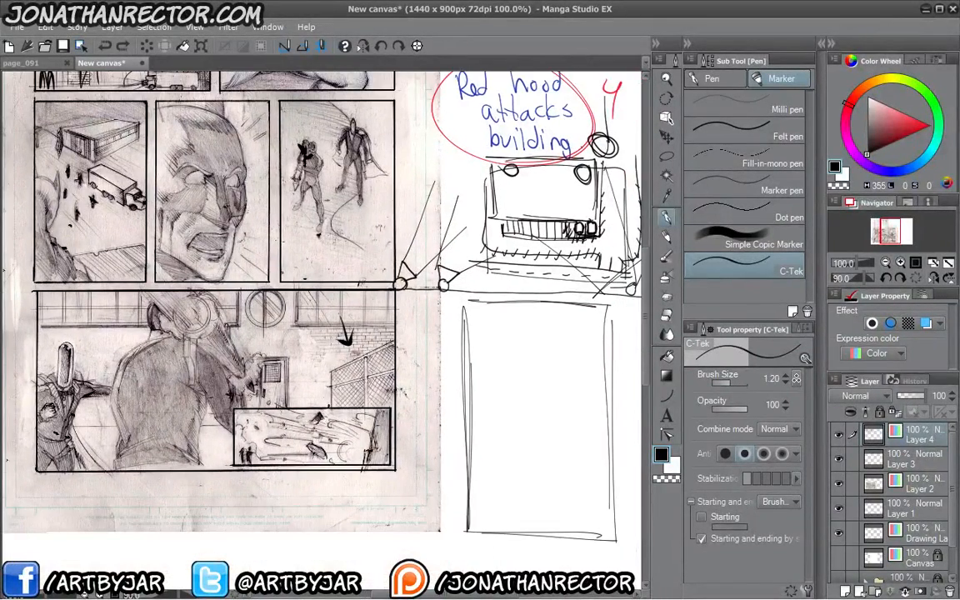
left_click_drag(239, 534, 235, 542)
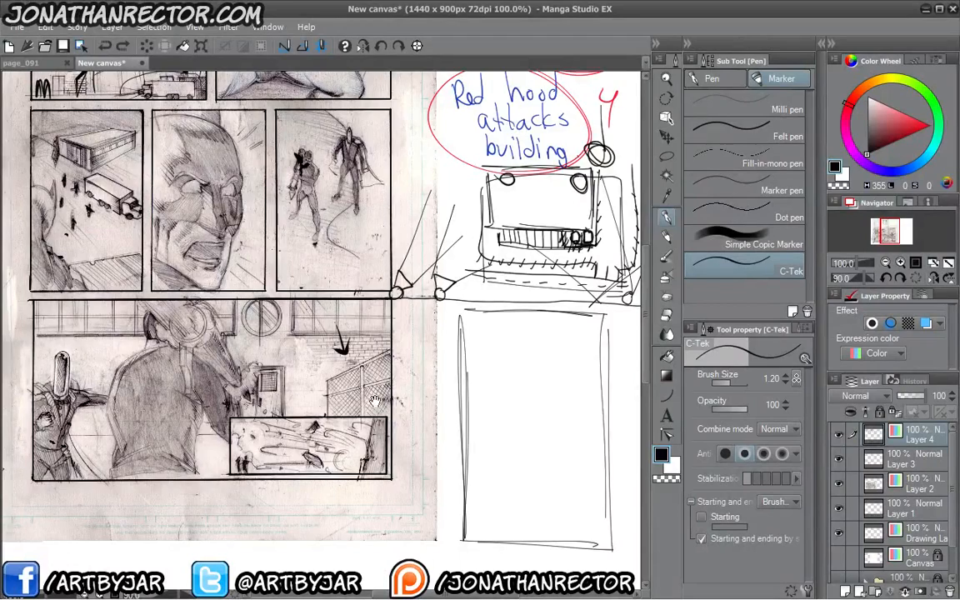
left_click_drag(361, 440, 320, 413)
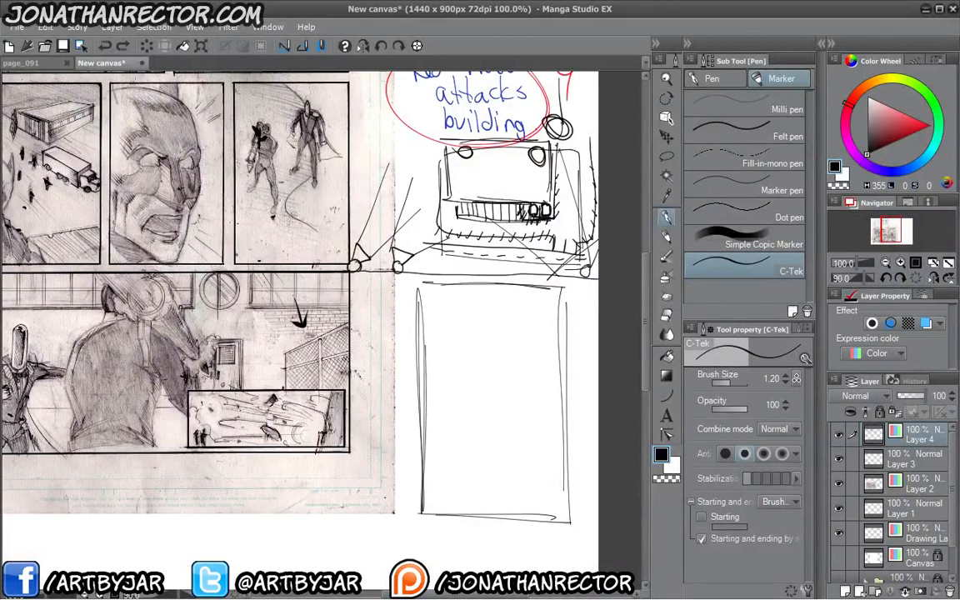
left_click_drag(360, 455, 365, 461)
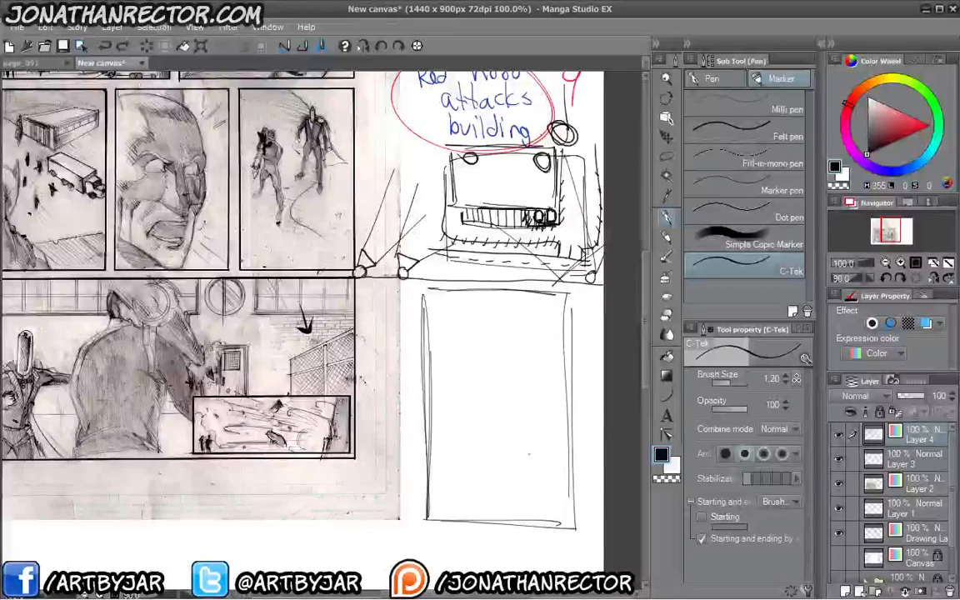
Draw a heavy horizontal divider across the lower third of the page frame and rough in marks beneath it
left_click_drag(531, 454, 555, 452)
mouse_move(509, 446)
left_mouse_down()
mouse_move(568, 450)
mouse_move(566, 441)
left_mouse_up()
left_click_drag(452, 447, 566, 435)
left_click_drag(450, 438, 577, 441)
mouse_move(434, 436)
left_mouse_down()
mouse_move(556, 436)
mouse_move(544, 433)
left_mouse_up()
left_click_drag(427, 451, 437, 509)
mouse_move(489, 415)
left_mouse_down()
mouse_move(483, 410)
mouse_move(485, 446)
mouse_move(501, 438)
left_mouse_up()
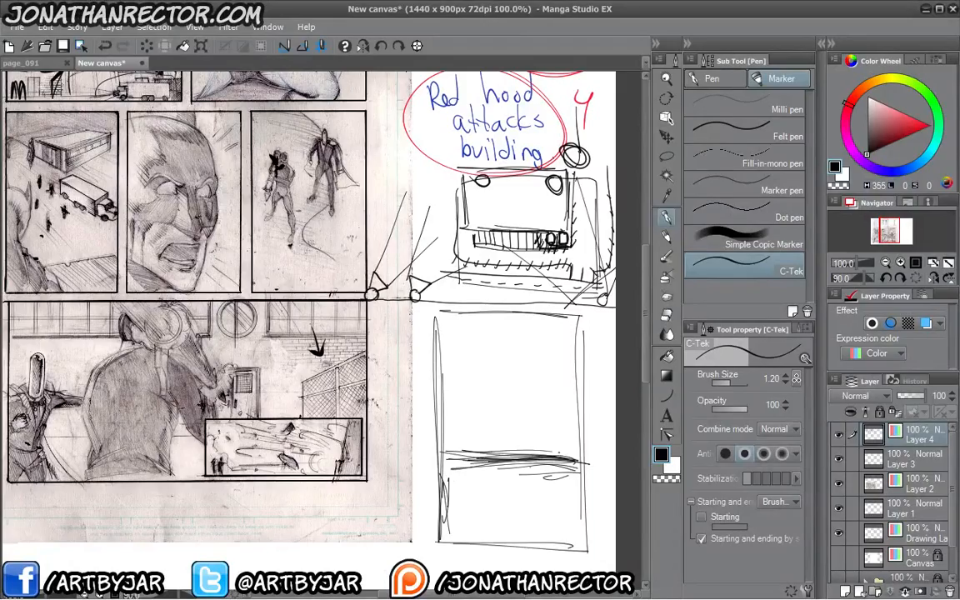
Try a dot with a diagonal arrow and a slanted panel line across the page frame, and undo those strokes
mouse_move(456, 393)
left_mouse_down()
mouse_move(435, 460)
mouse_move(415, 464)
mouse_move(417, 494)
mouse_move(406, 458)
left_mouse_up()
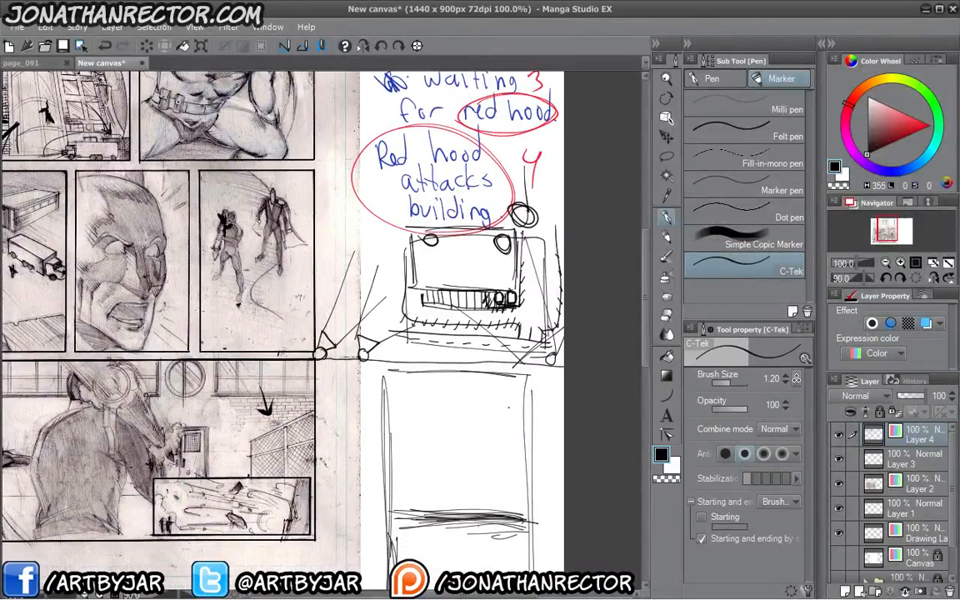
mouse_move(431, 434)
left_mouse_down()
mouse_move(431, 423)
mouse_move(405, 408)
left_mouse_up()
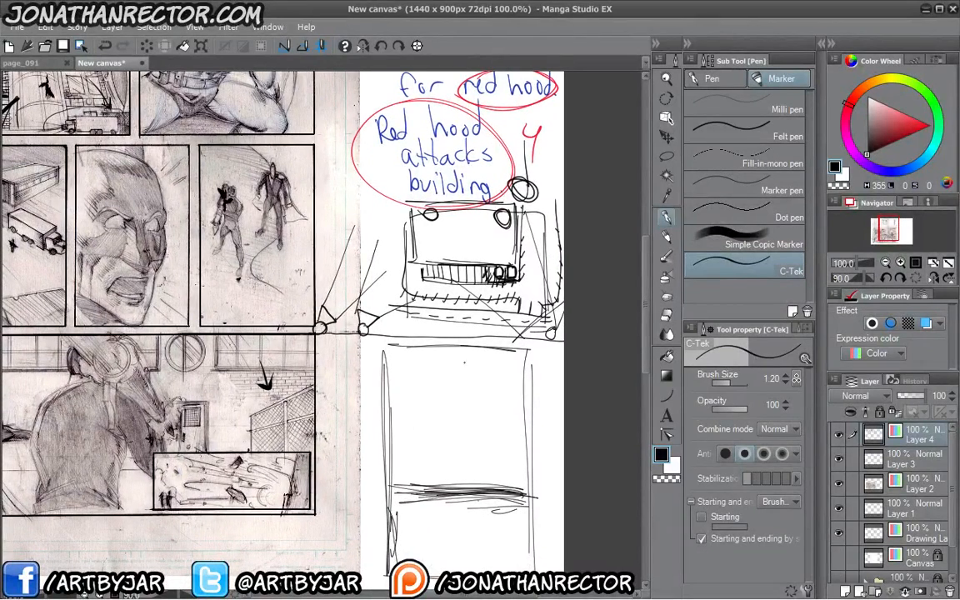
left_click_drag(521, 387, 475, 395)
left_click_drag(406, 359, 398, 343)
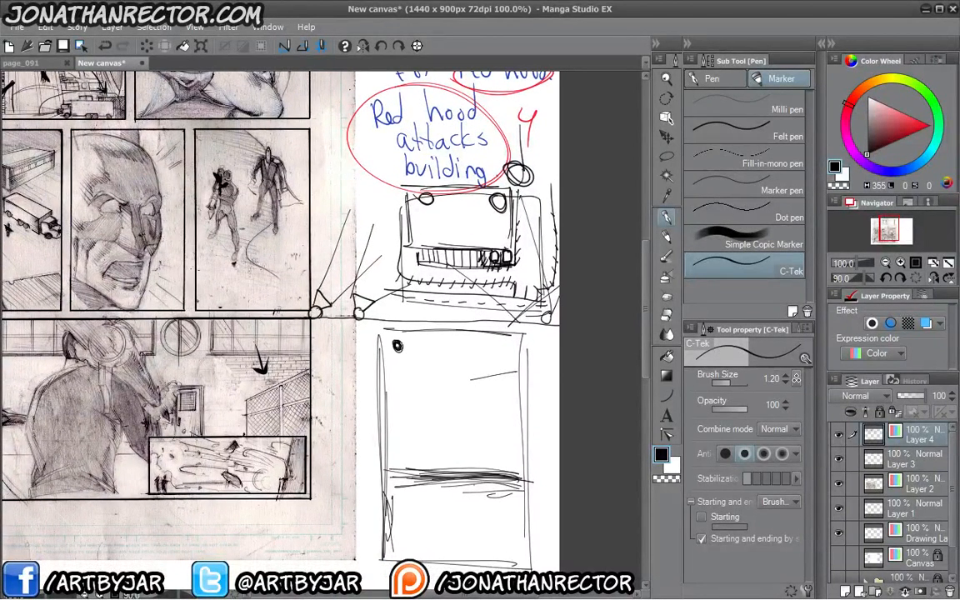
left_click_drag(397, 345, 519, 548)
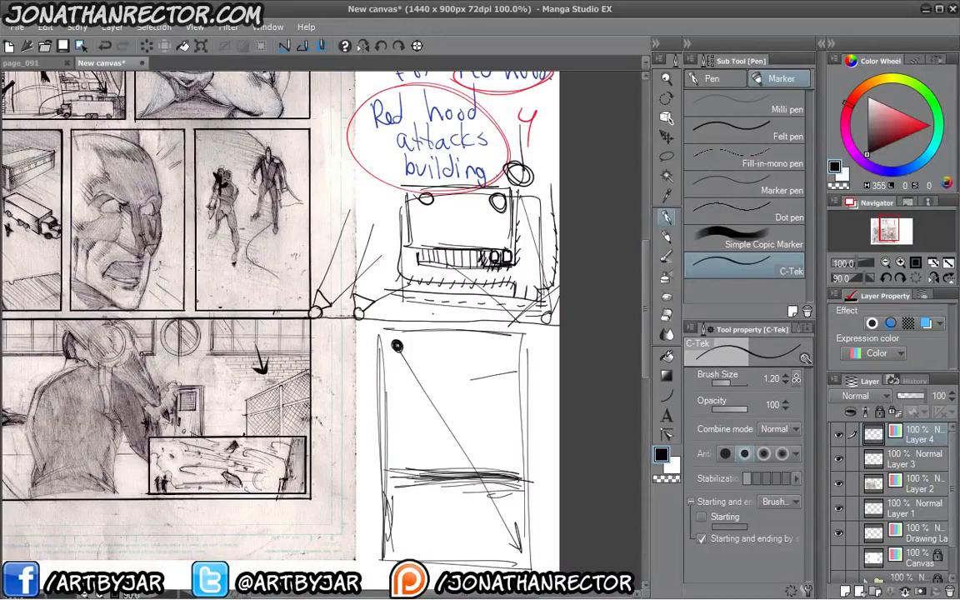
key("ctrl+z")
key("ctrl+z")
key("ctrl+z")
key("ctrl+z")
left_click_drag(379, 370, 515, 394)
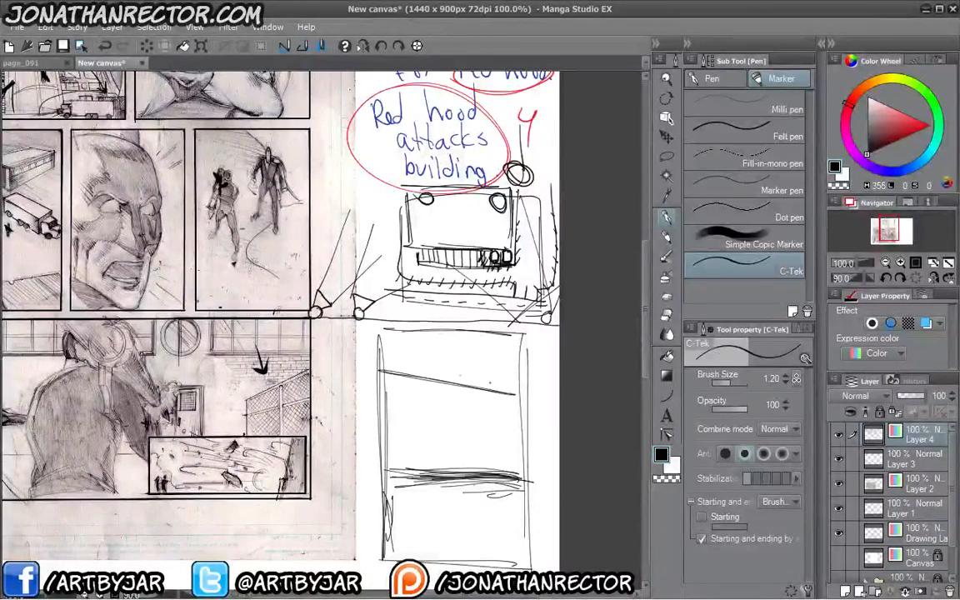
key("ctrl+z")
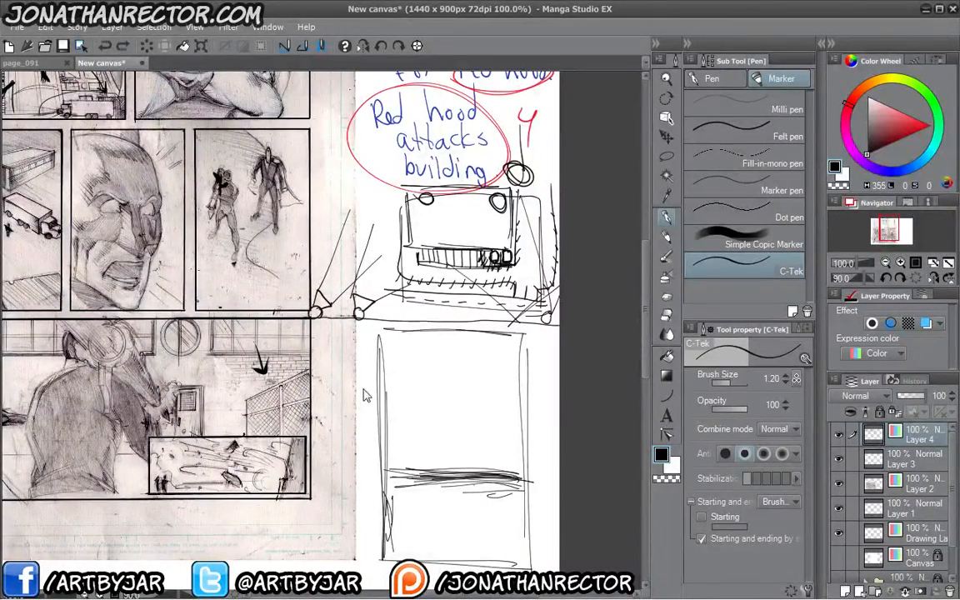
Draw a wide, short panel across the top of the page frame and darken its borders
left_click_drag(373, 344, 377, 332)
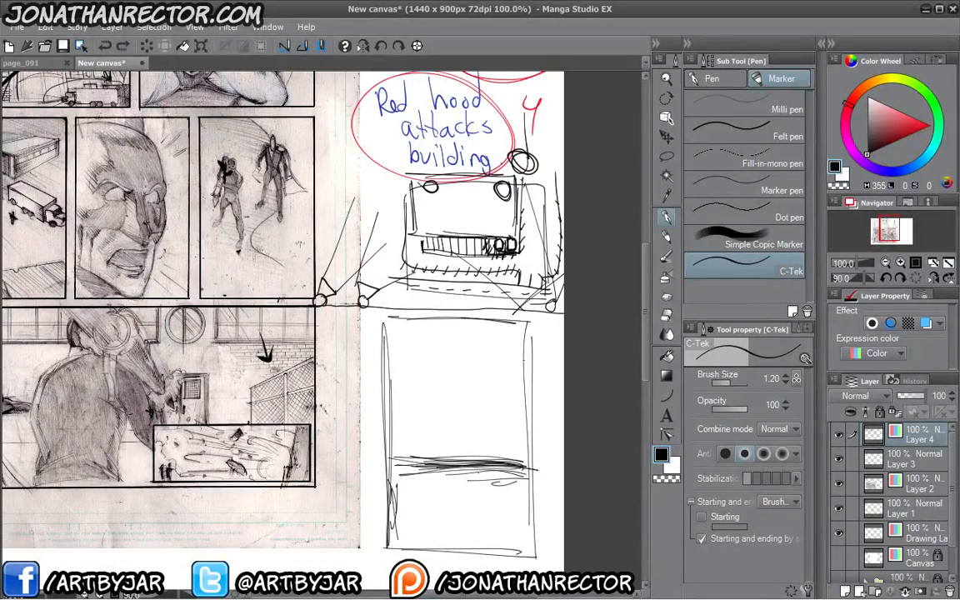
left_click_drag(488, 359, 530, 356)
left_click_drag(458, 362, 525, 360)
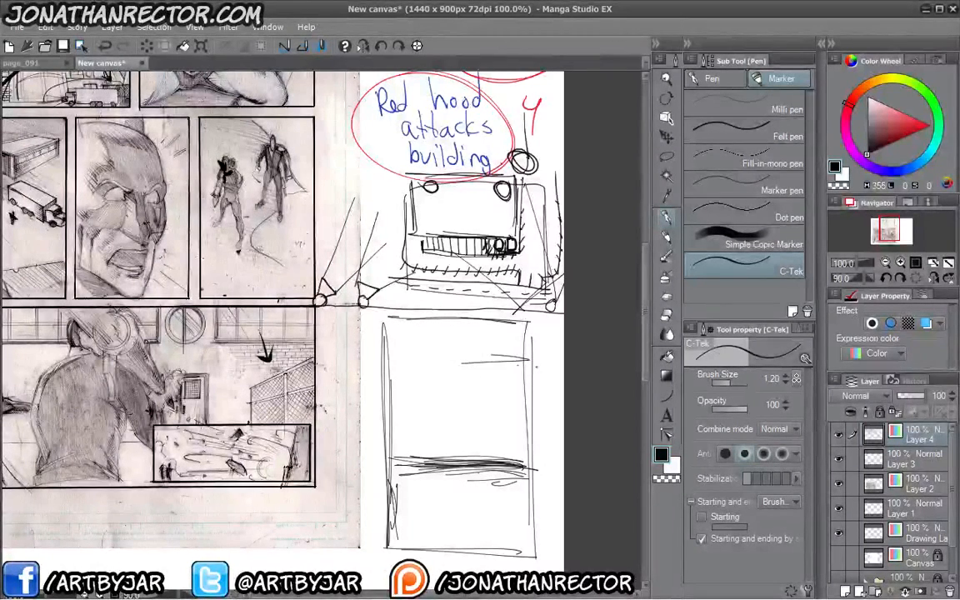
mouse_move(406, 362)
left_mouse_down()
mouse_move(538, 366)
mouse_move(530, 360)
left_mouse_up()
mouse_move(394, 321)
left_mouse_down()
mouse_move(398, 358)
mouse_move(530, 321)
mouse_move(526, 359)
left_mouse_up()
mouse_move(497, 320)
left_mouse_down()
mouse_move(404, 344)
mouse_move(401, 360)
left_mouse_up()
left_click_drag(398, 323, 515, 324)
left_click_drag(517, 322, 518, 358)
left_click_drag(519, 359, 435, 359)
Erase the stray lines around the top panel with the Harder eraser at size 7, and return to the C-Tek marker
key("e")
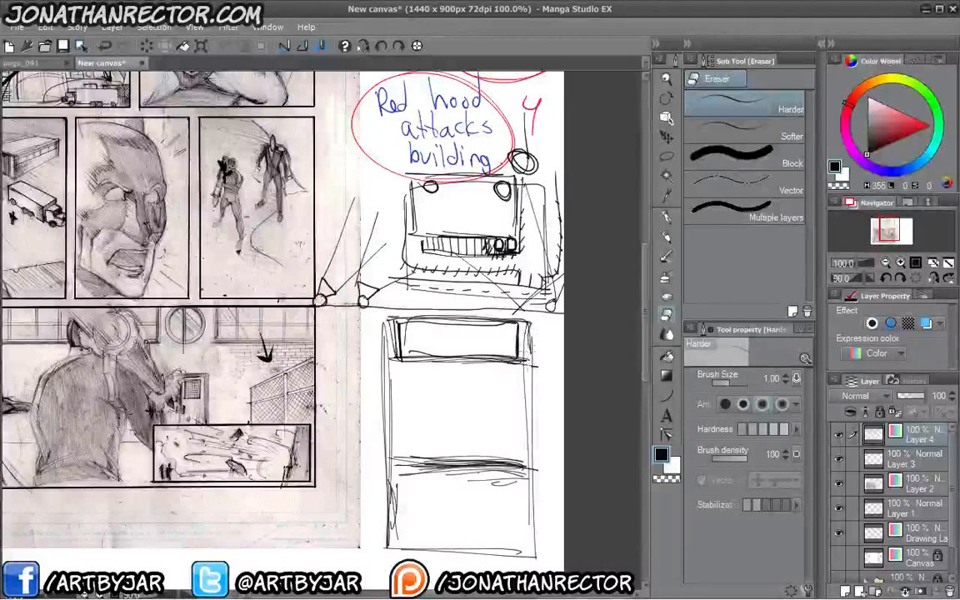
key("bracketright")
key("bracketright")
key("bracketright")
key("bracketright")
key("bracketright")
key("bracketright")
key("bracketright")
key("bracketright")
key("bracketright")
key("bracketright")
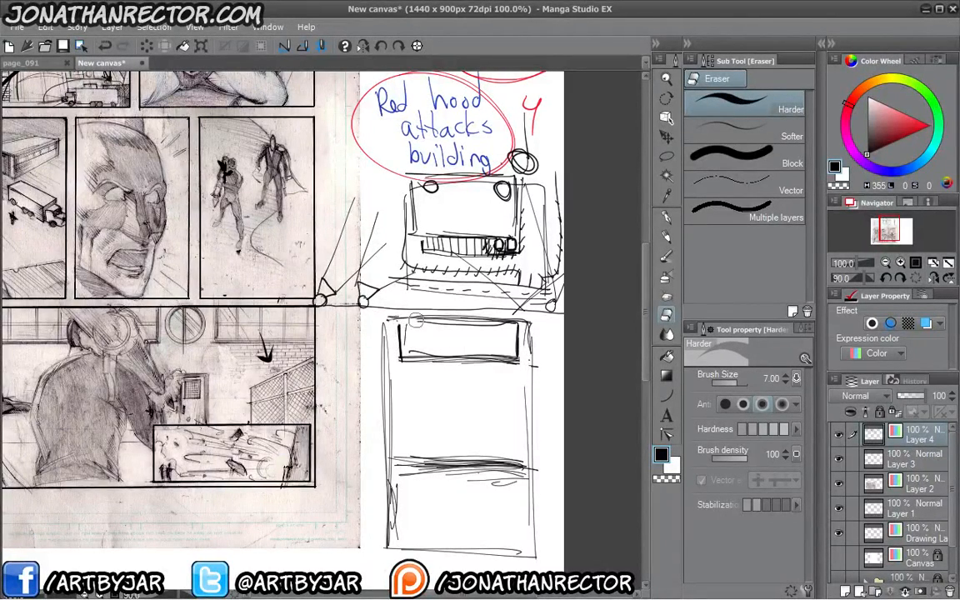
key("p")
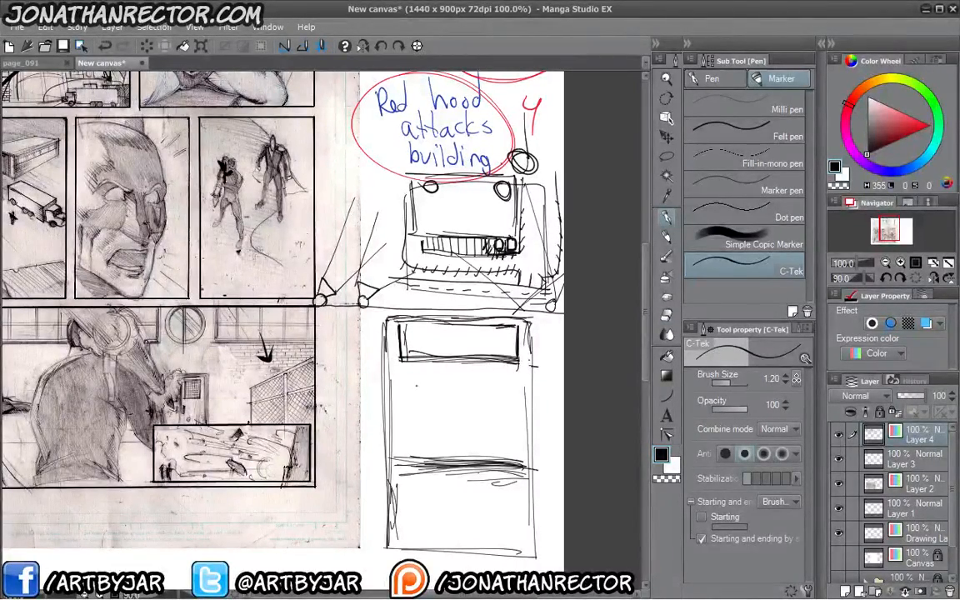
Examine the factory panel and the truck yard panel on the pencilled page
left_click_drag(375, 348, 576, 585)
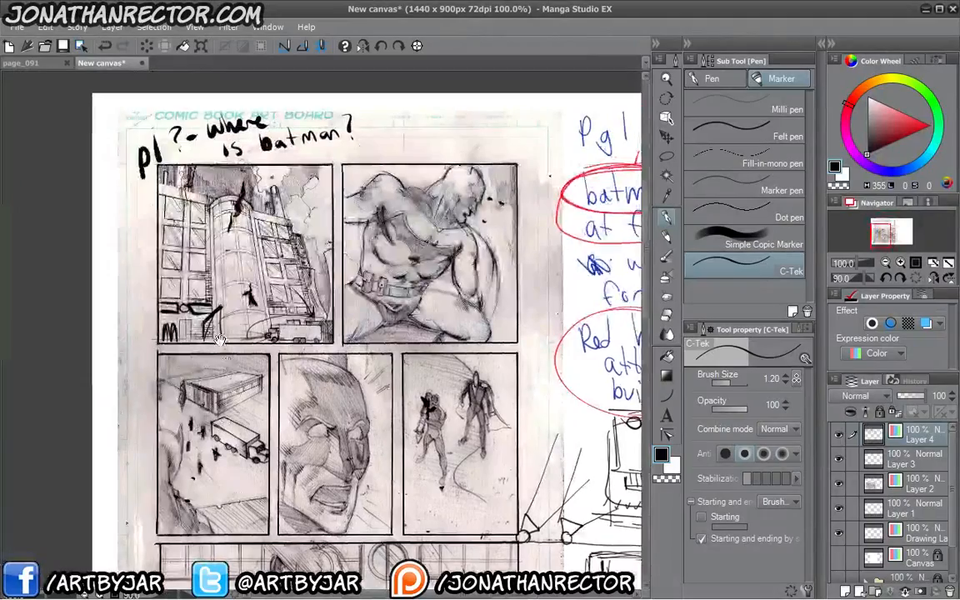
left_click_drag(241, 339, 232, 288)
left_click_drag(219, 390, 231, 392)
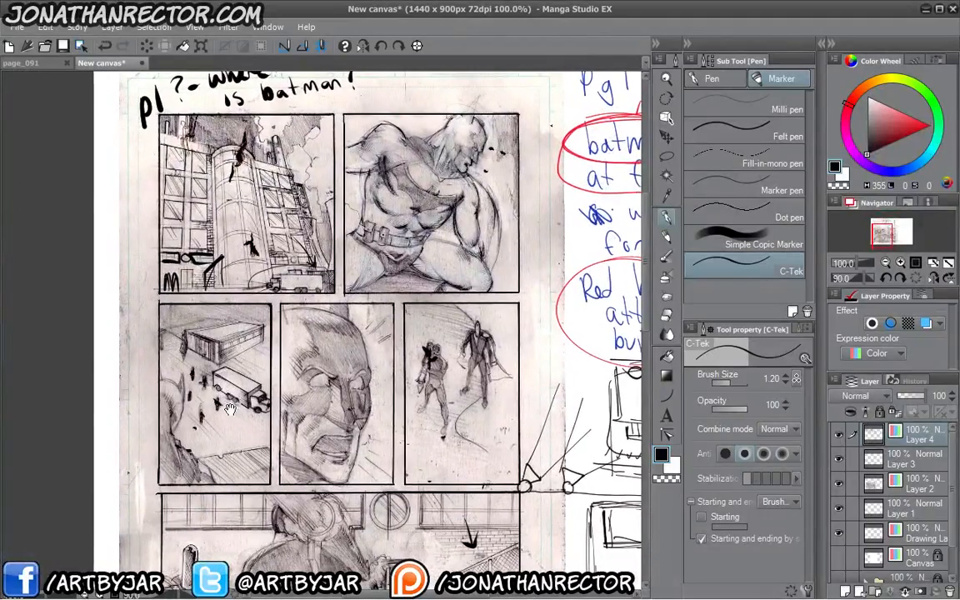
On Layer 2, erase the border around Batman's close-up face panel with the Harder eraser, and return to the C-Tek marker
left_click_drag(302, 516, 305, 454)
scroll(269, 367, "up", 1)
left_click_drag(269, 371, 271, 404)
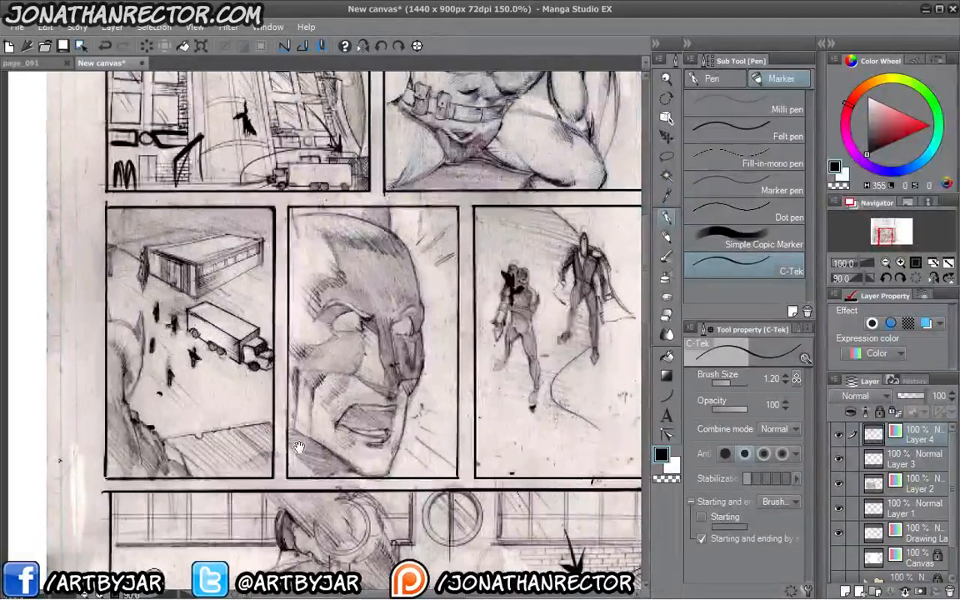
left_click(893, 482)
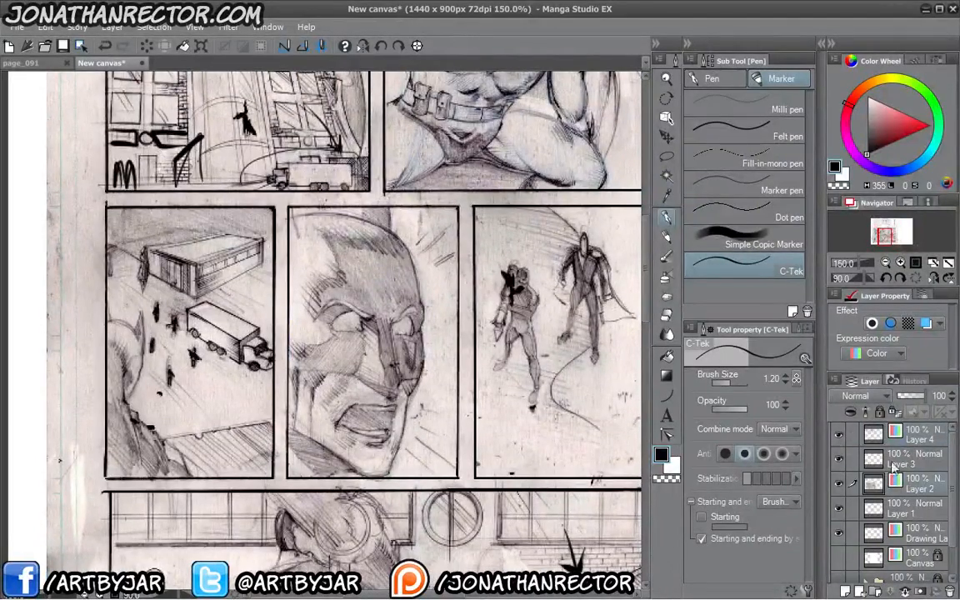
key("e")
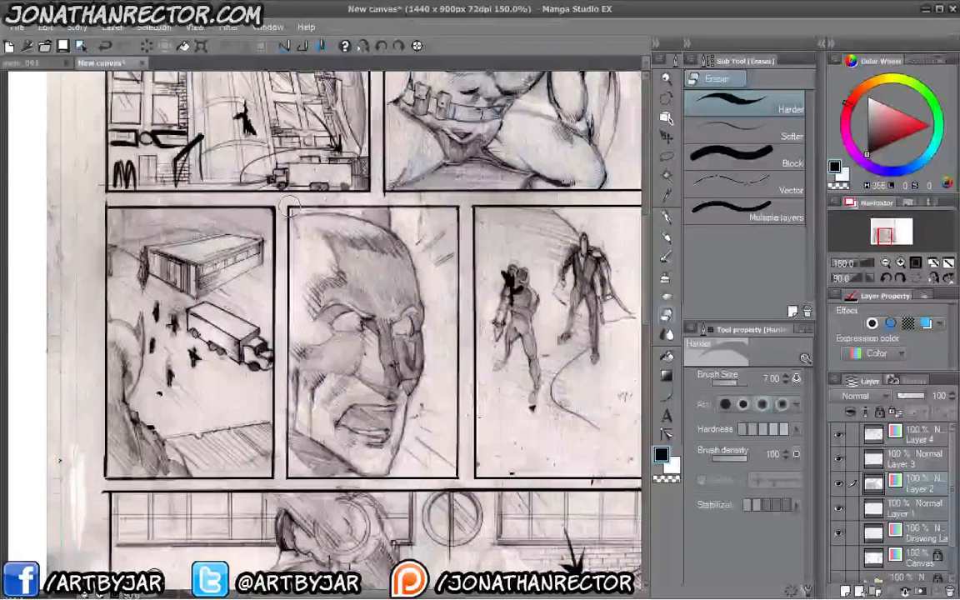
mouse_move(362, 207)
left_mouse_down()
mouse_move(456, 210)
mouse_move(456, 441)
mouse_move(422, 476)
mouse_move(292, 477)
mouse_move(285, 275)
mouse_move(287, 283)
left_mouse_up()
key("p")
left_click_drag(310, 384, 341, 367)
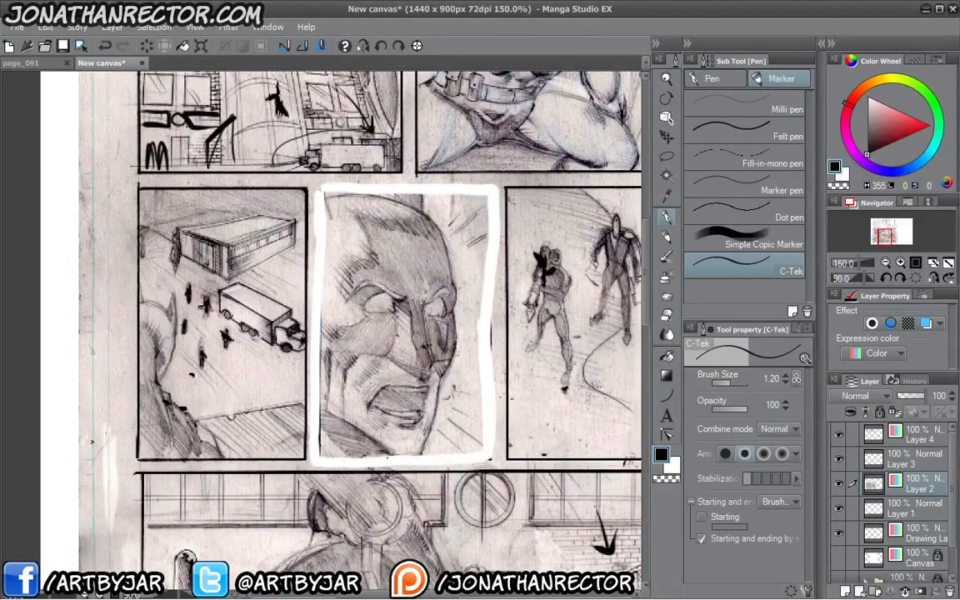
Extend Batman's shoulder and chin past the erased border, and add cowl ears and a darker head contour above it
left_click_drag(361, 436, 397, 458)
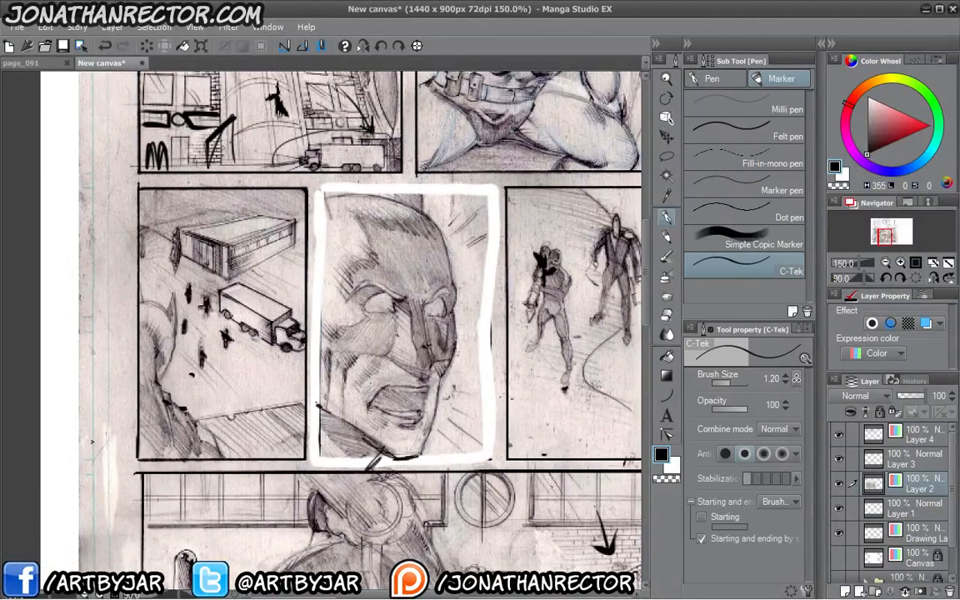
left_click_drag(316, 403, 312, 352)
mouse_move(339, 204)
left_mouse_down()
mouse_move(341, 244)
mouse_move(343, 217)
mouse_move(405, 242)
mouse_move(409, 198)
mouse_move(462, 321)
mouse_move(440, 442)
left_mouse_up()
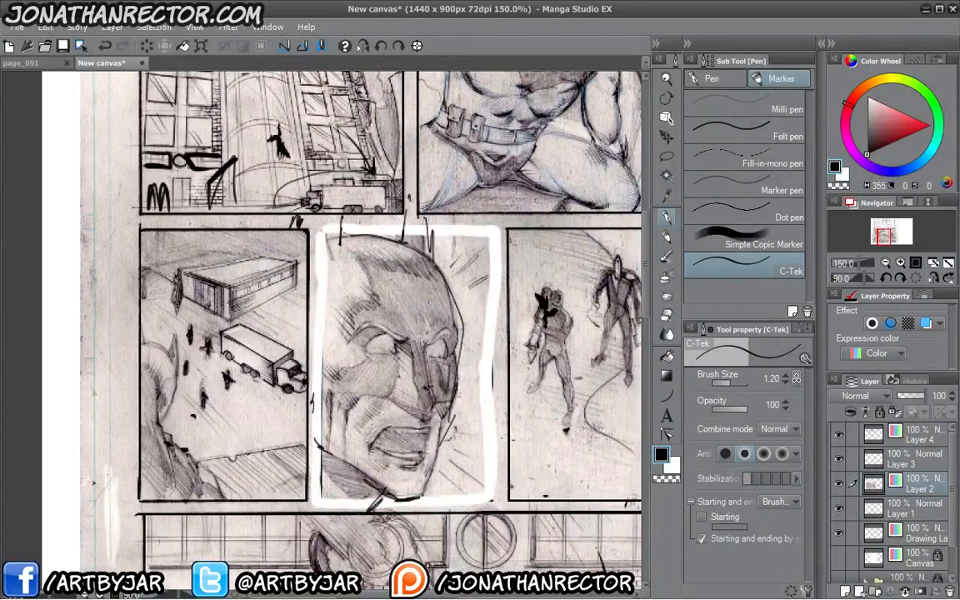
mouse_move(358, 250)
left_mouse_down()
mouse_move(370, 307)
mouse_move(407, 341)
left_mouse_up()
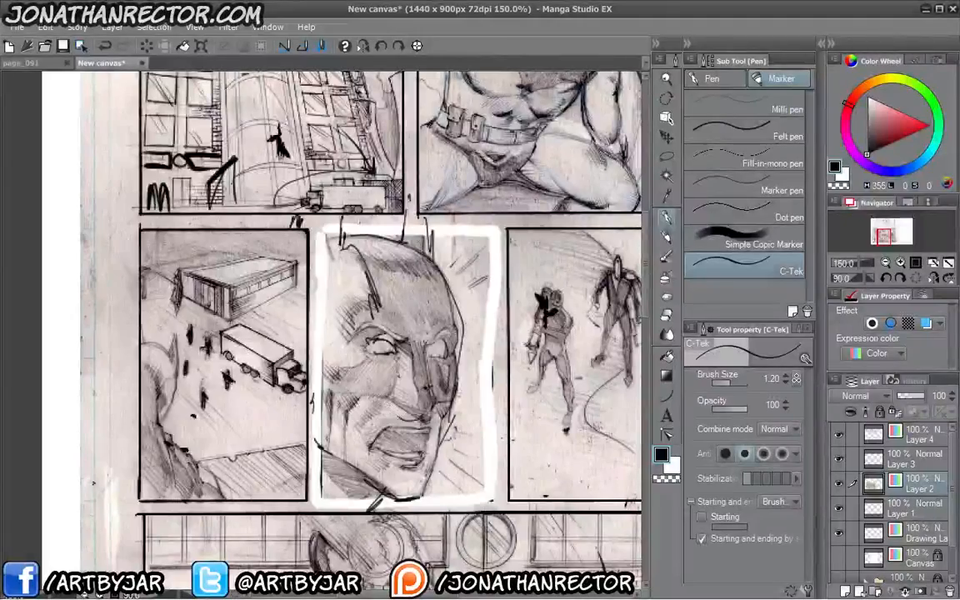
left_click_drag(326, 390, 367, 406)
key("ctrl+minus")
left_click_drag(333, 333, 341, 367)
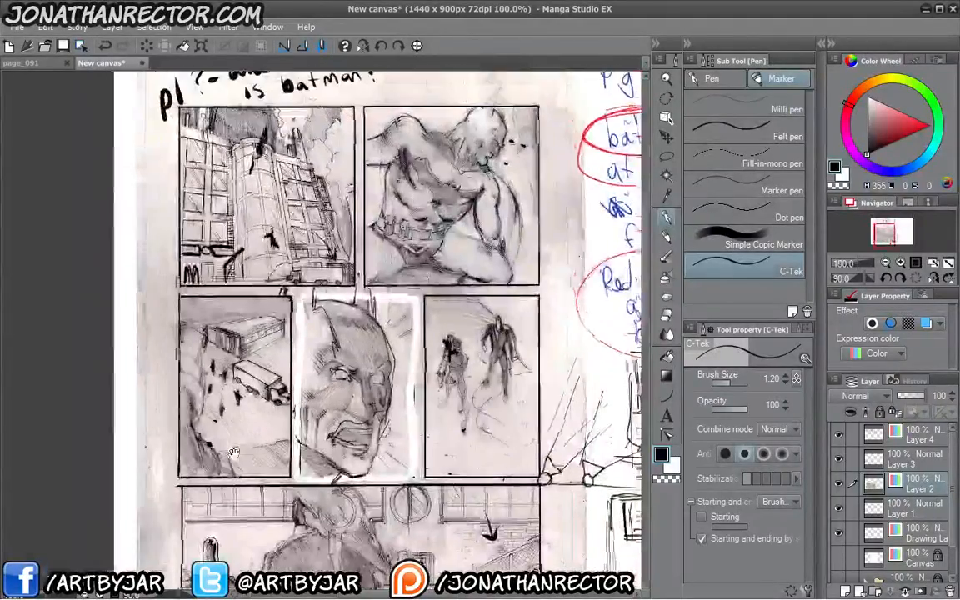
left_click_drag(231, 438, 201, 405)
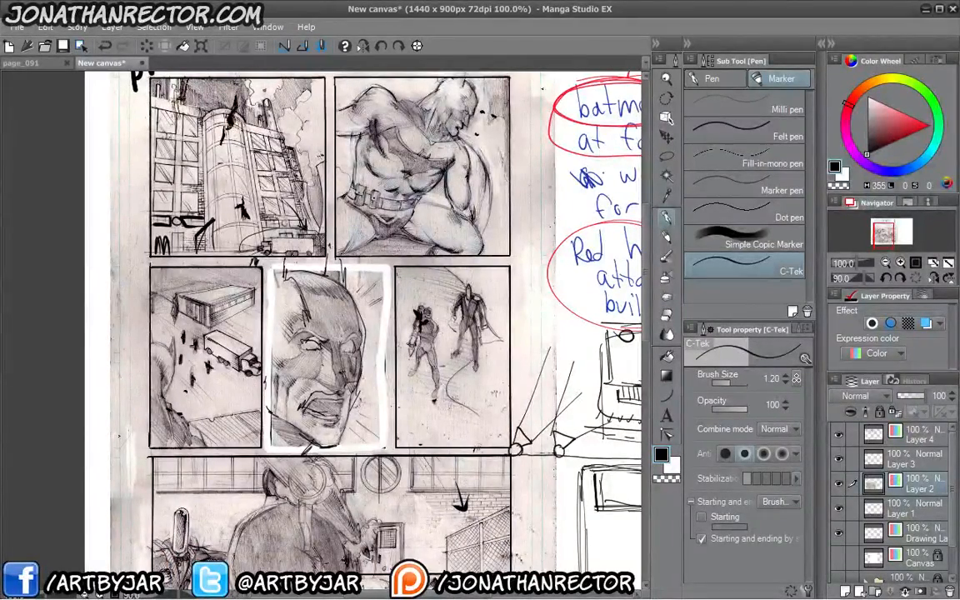
Draw a second short, wide panel beneath the top panel in the page frame, and erase its surplus outer left edge
mouse_move(589, 518)
left_mouse_down()
mouse_move(528, 466)
mouse_move(370, 455)
mouse_move(383, 527)
mouse_move(382, 404)
mouse_move(392, 428)
mouse_move(398, 406)
left_mouse_up()
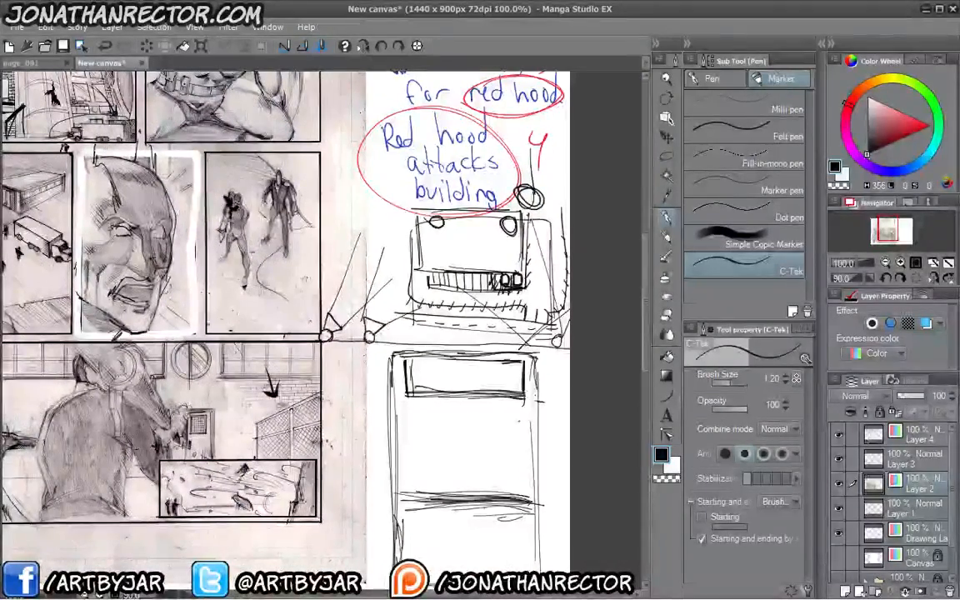
mouse_move(524, 425)
left_mouse_down()
mouse_move(418, 427)
mouse_move(523, 427)
left_mouse_up()
left_click_drag(409, 407, 467, 427)
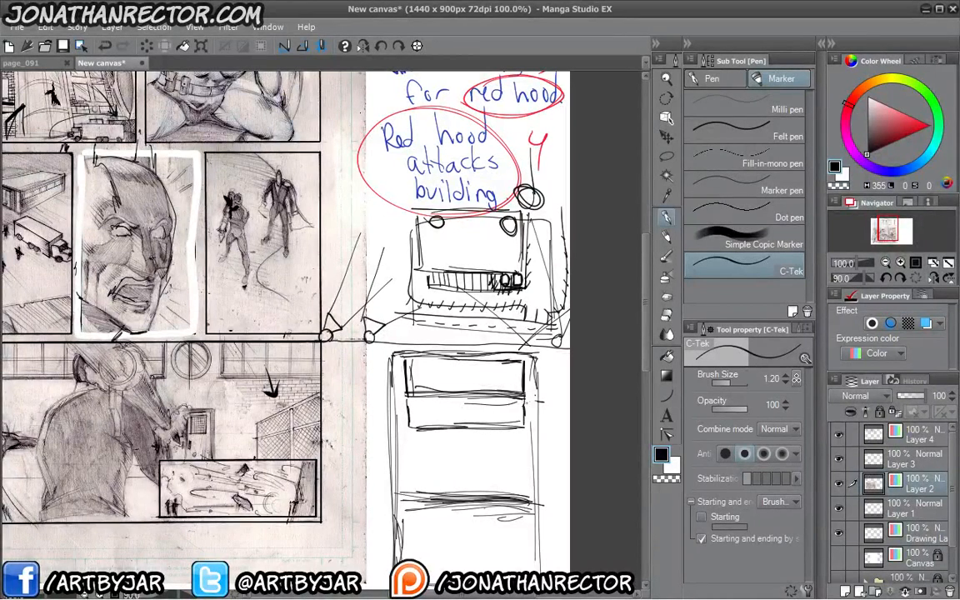
left_click_drag(526, 400, 425, 404)
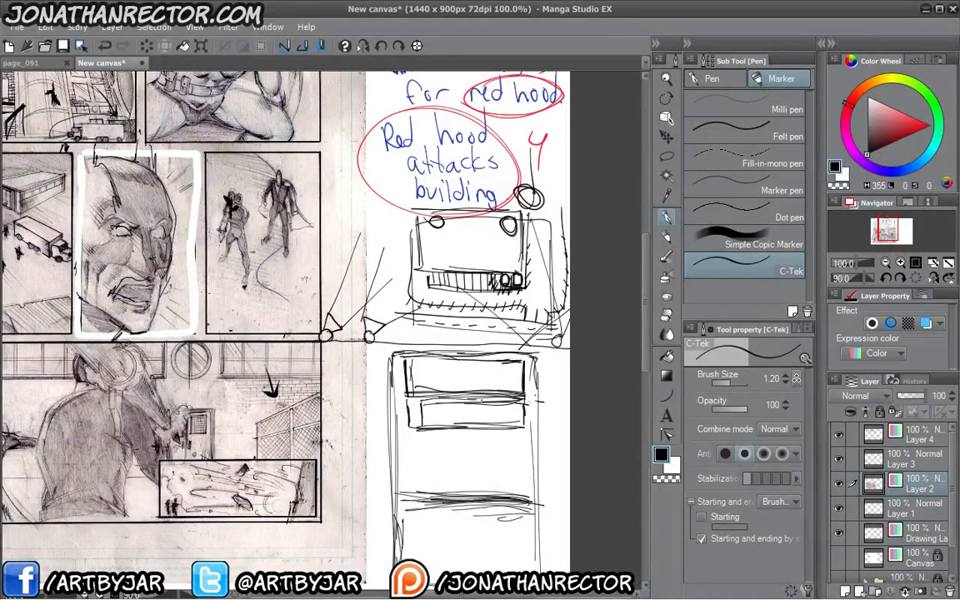
key("e")
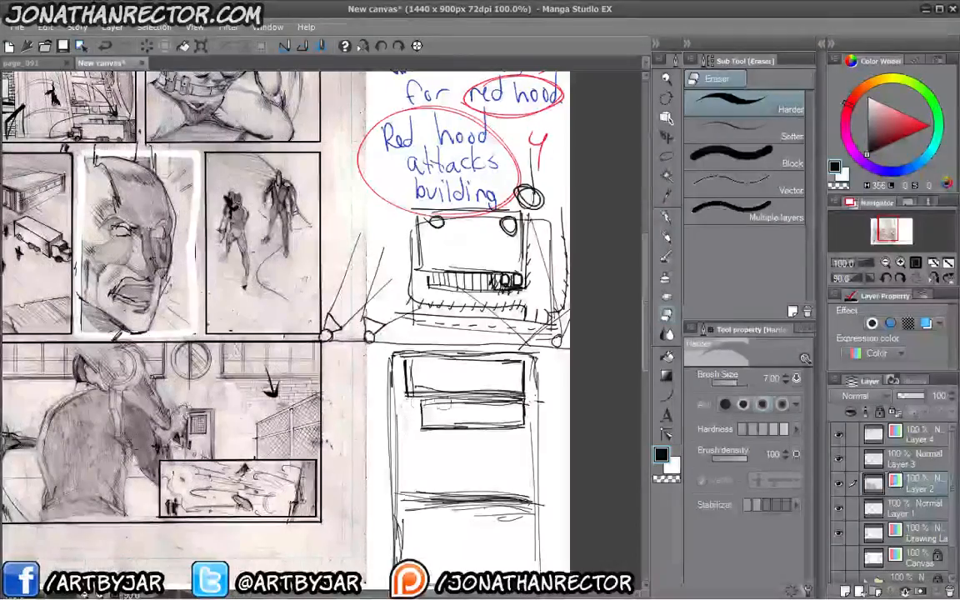
left_click_drag(394, 408, 373, 366)
Sketch narrowed eyes in the second panel with the C-Tek marker and fill the area around them with diagonal hatching
left_click(376, 392, "ctrl")
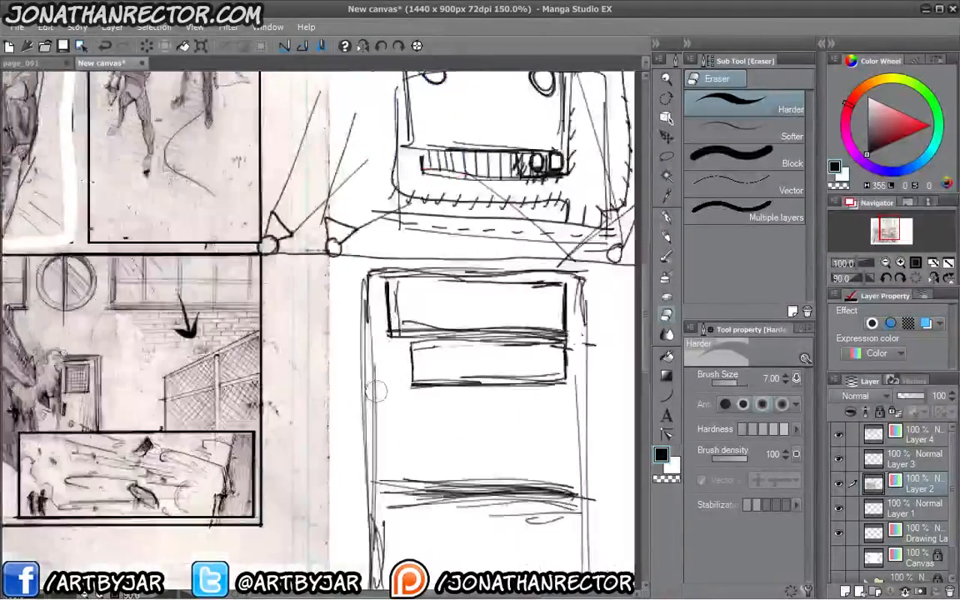
mouse_move(442, 377)
left_mouse_down()
mouse_move(399, 401)
mouse_move(390, 287)
mouse_move(388, 328)
mouse_move(418, 306)
mouse_move(435, 308)
left_mouse_up()
key("p")
mouse_move(390, 291)
left_mouse_down()
mouse_move(435, 309)
mouse_move(413, 312)
left_mouse_up()
mouse_move(413, 312)
left_mouse_down()
mouse_move(490, 302)
mouse_move(497, 316)
left_mouse_up()
left_click_drag(505, 290, 491, 319)
left_click_drag(501, 289, 483, 317)
left_click_drag(485, 309, 460, 320)
left_click_drag(468, 288, 450, 319)
left_click_drag(458, 288, 439, 318)
left_click_drag(449, 288, 428, 317)
mouse_move(435, 288)
left_mouse_down()
mouse_move(420, 315)
mouse_move(414, 308)
left_mouse_up()
left_click_drag(419, 284, 404, 323)
left_click_drag(407, 298, 386, 324)
left_click_drag(396, 295, 372, 323)
left_click_drag(388, 287, 368, 322)
mouse_move(382, 286)
left_mouse_down()
mouse_move(367, 312)
mouse_move(367, 302)
left_mouse_up()
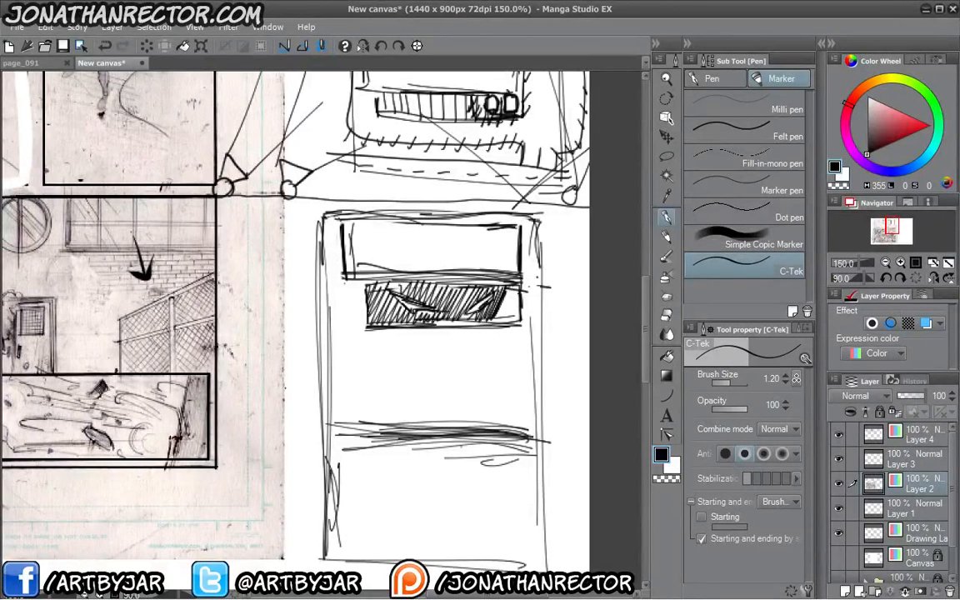
left_click_drag(345, 349, 348, 372)
left_click_drag(303, 240, 308, 276)
left_click_drag(421, 287, 431, 297)
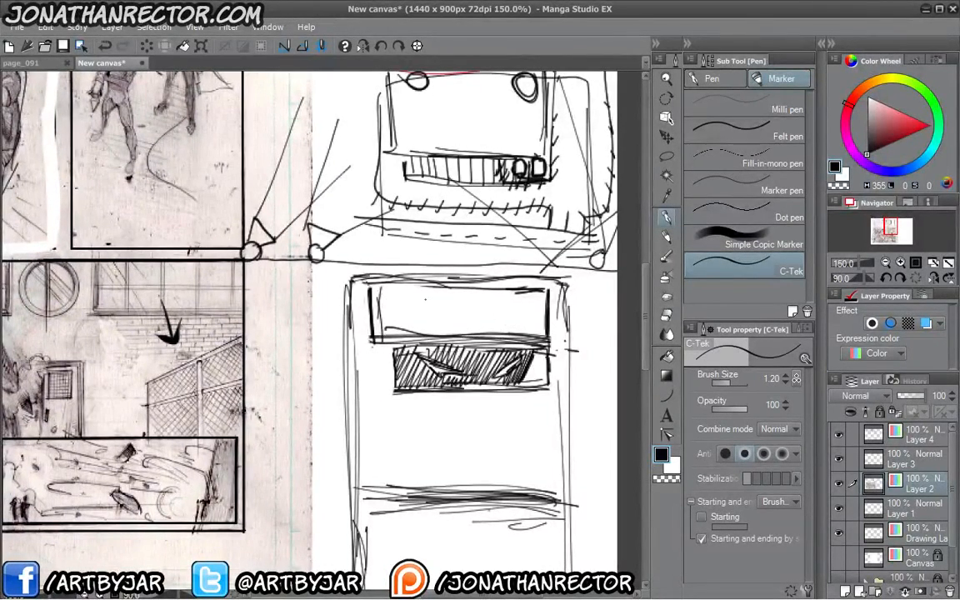
key("m")
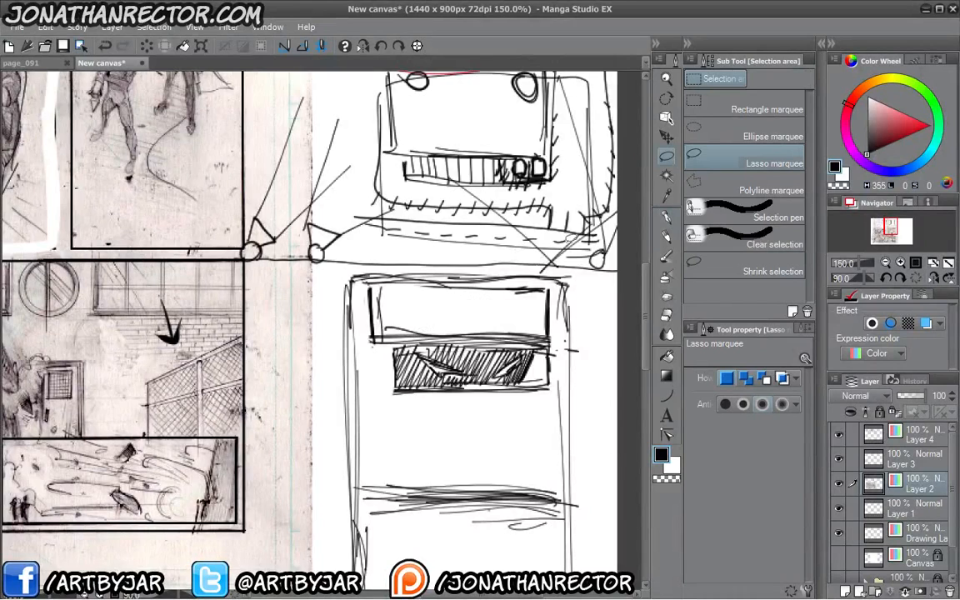
key("p")
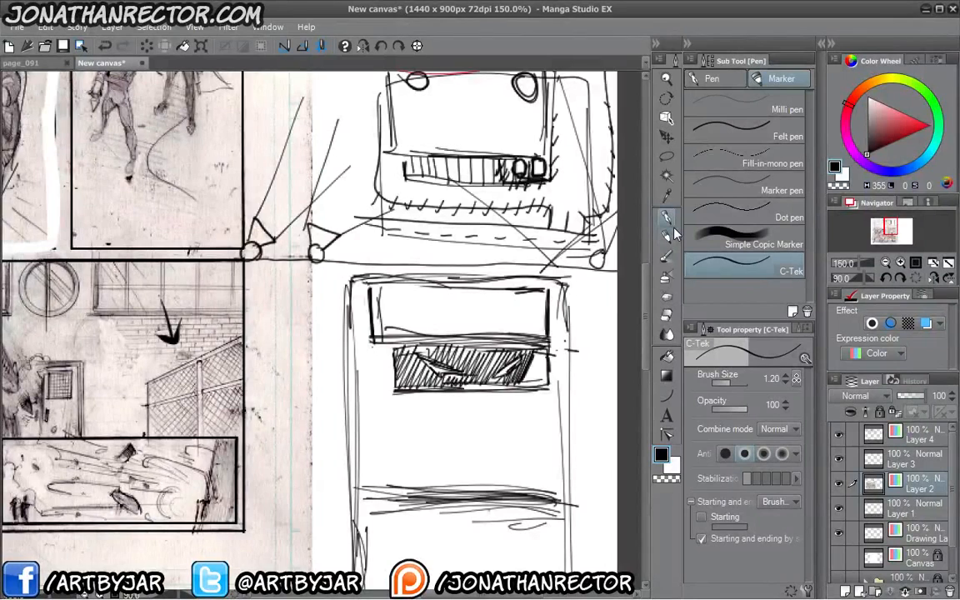
Sketch a dark, heavily hatched shape at the left end of the top panel, closed off by a vertical line
left_click_drag(427, 391, 429, 403)
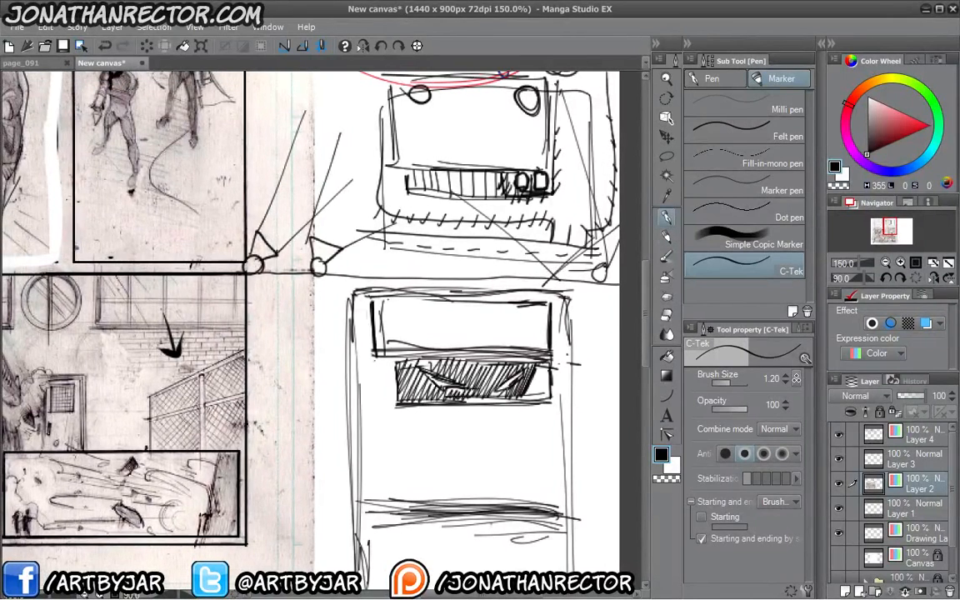
mouse_move(391, 301)
left_mouse_down()
mouse_move(430, 315)
mouse_move(432, 335)
left_mouse_up()
mouse_move(375, 316)
left_mouse_down()
mouse_move(415, 342)
mouse_move(421, 334)
mouse_move(417, 344)
mouse_move(380, 343)
mouse_move(413, 343)
mouse_move(430, 324)
left_mouse_up()
left_click_drag(427, 316, 423, 333)
left_click_drag(394, 299, 394, 330)
mouse_move(406, 299)
left_mouse_down()
mouse_move(408, 335)
mouse_move(426, 328)
mouse_move(400, 335)
left_mouse_up()
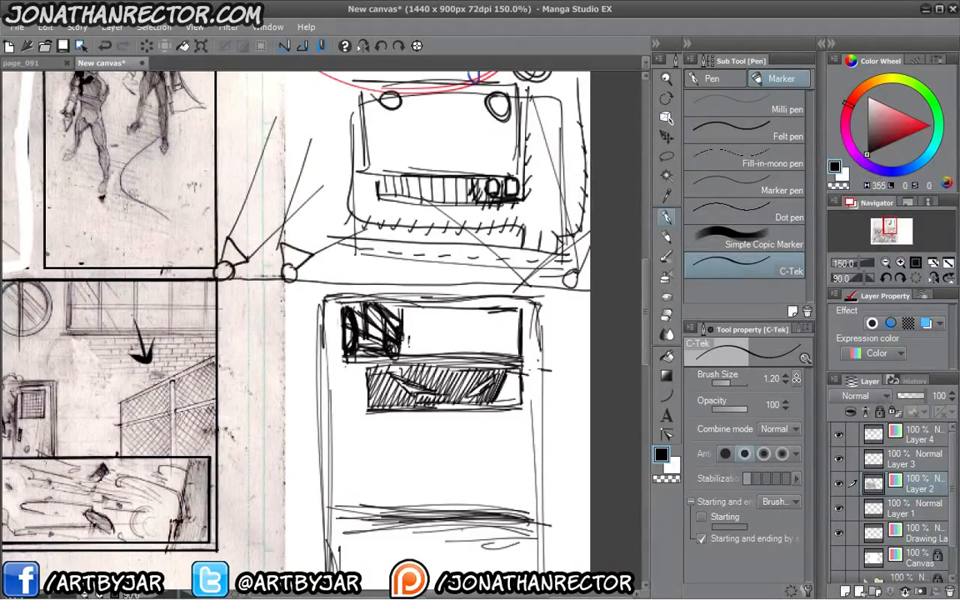
Sketch a blocky building outline beside the dark shape in the top panel and shade its left side
mouse_move(424, 324)
left_mouse_down()
mouse_move(419, 319)
mouse_move(494, 312)
mouse_move(494, 348)
mouse_move(474, 323)
left_mouse_up()
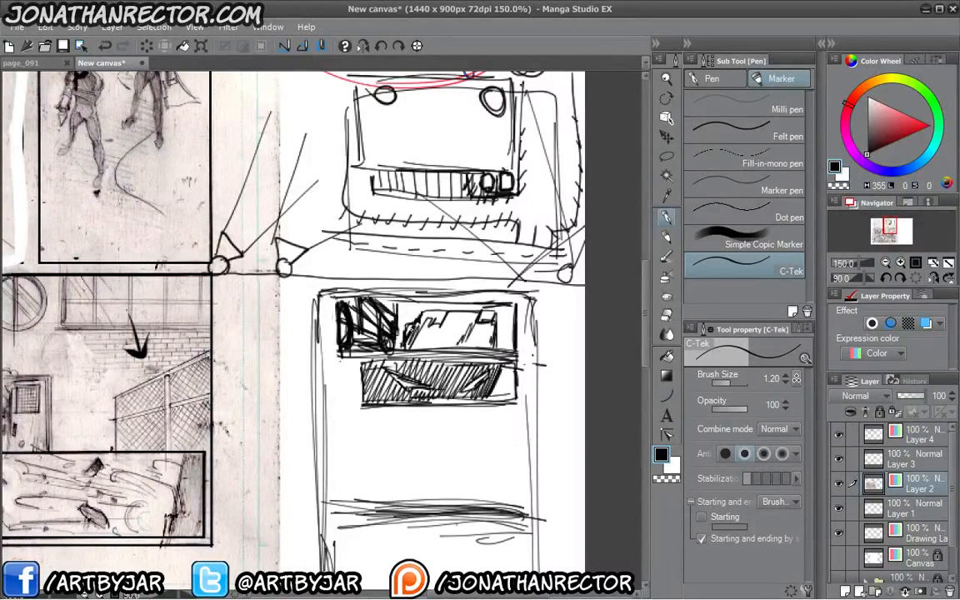
left_click_drag(469, 337, 421, 341)
left_click_drag(338, 356, 375, 411)
left_click_drag(324, 389, 339, 407)
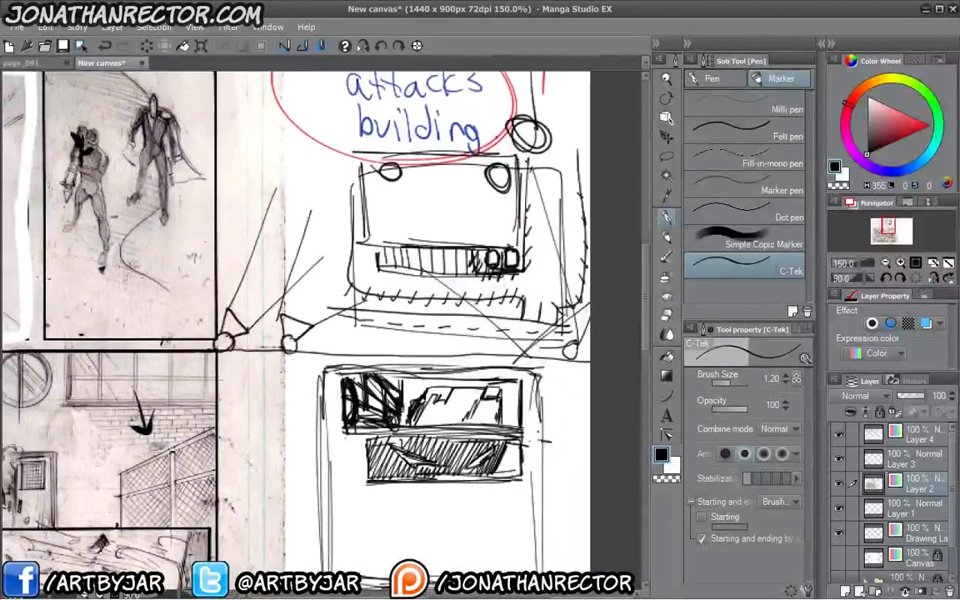
Mark a small oval on the lower edge of the site plan, try sight lines from it, and undo the extra strokes
left_click_drag(328, 349, 427, 354)
mouse_move(414, 347)
left_mouse_down()
mouse_move(440, 340)
mouse_move(426, 353)
left_mouse_up()
mouse_move(417, 340)
left_mouse_down()
mouse_move(416, 270)
mouse_move(540, 290)
left_mouse_up()
key("ctrl+z")
key("ctrl+z")
key("ctrl+z")
key("ctrl+z")
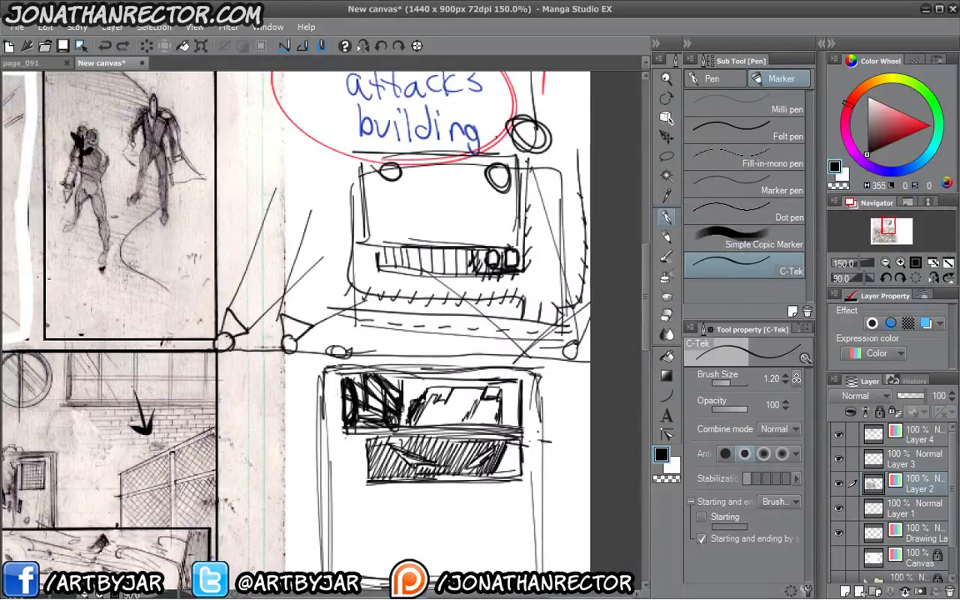
Add a small hatched block in the lower right corner of the top panel and sketch small marks above it
mouse_move(484, 400)
left_mouse_down()
mouse_move(502, 401)
mouse_move(509, 424)
mouse_move(507, 371)
left_mouse_up()
key("e")
key("p")
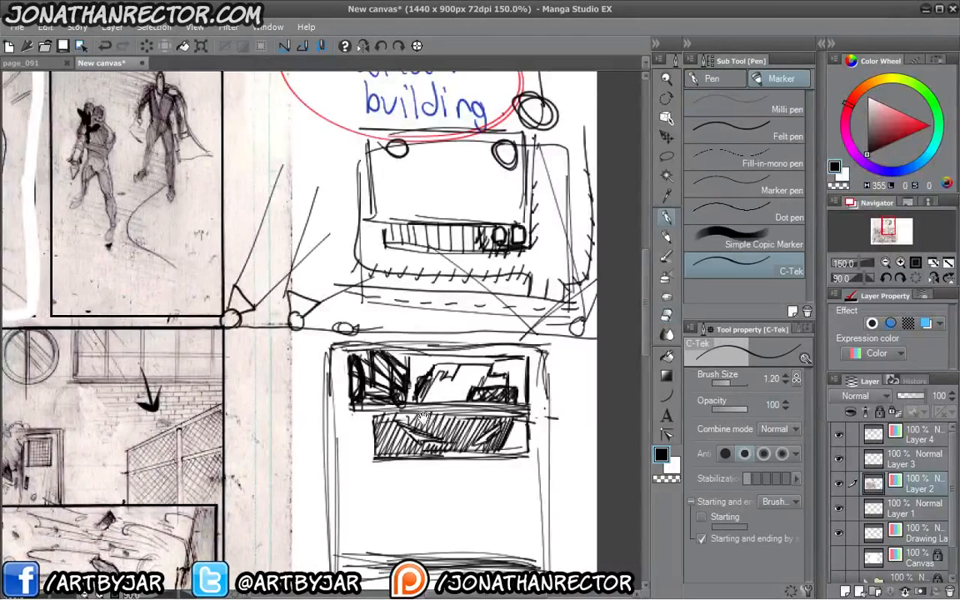
left_click_drag(454, 331, 456, 321)
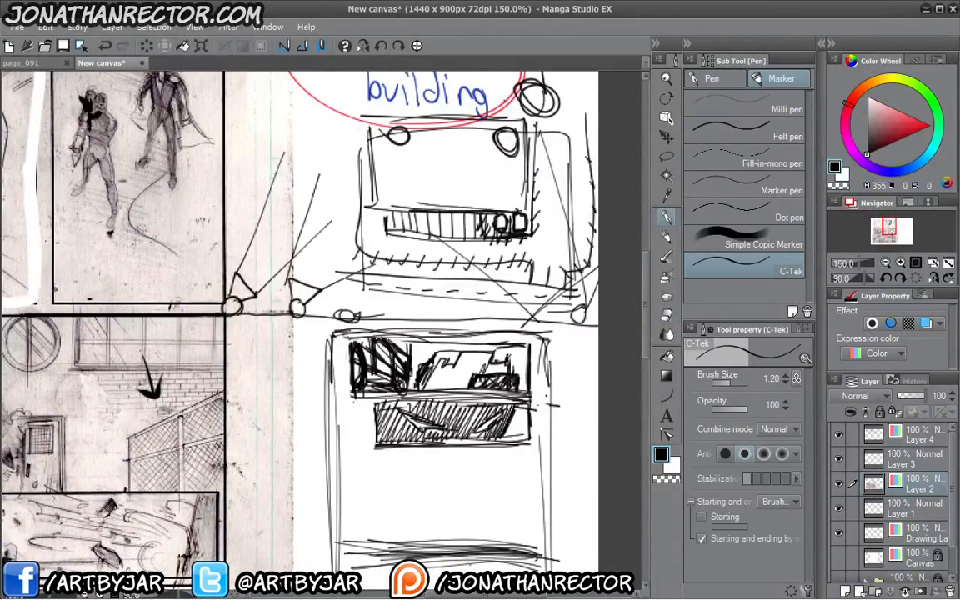
left_click_drag(461, 321, 481, 301)
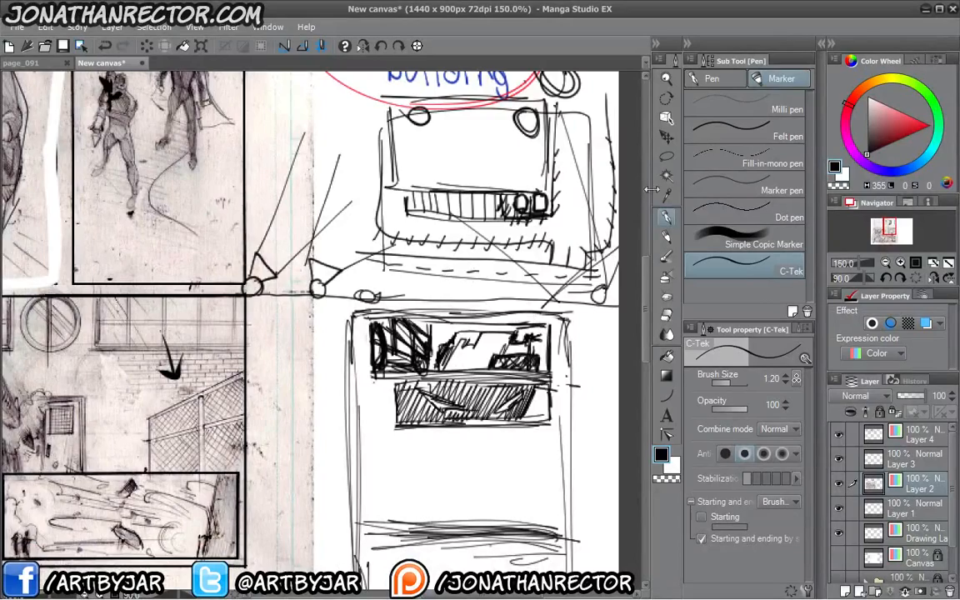
Lasso the hatched eyes panel, try mirroring it horizontally, and flip it vertically instead as a transform
left_click(667, 157)
left_click_drag(543, 408, 554, 390)
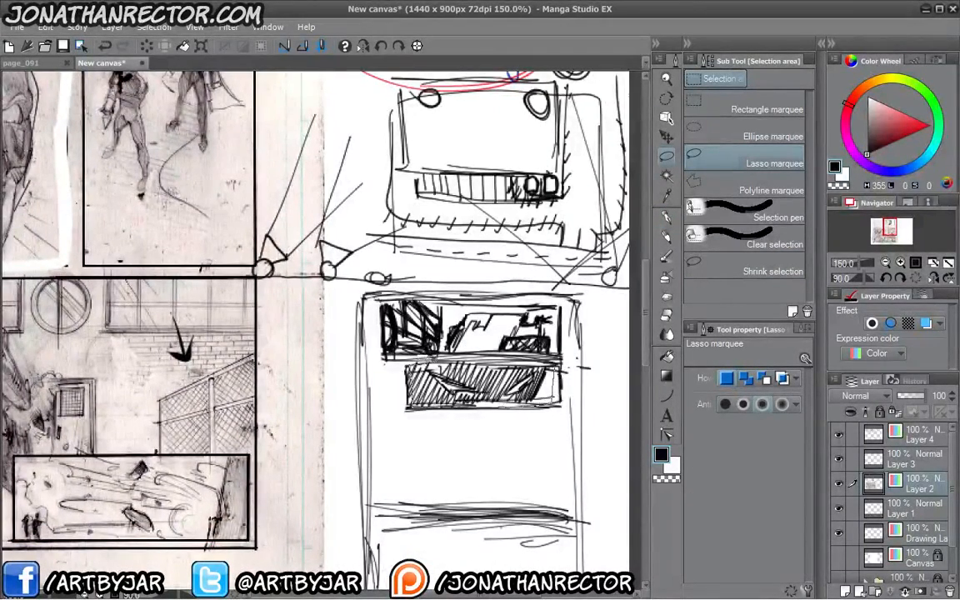
left_click_drag(407, 367, 409, 364)
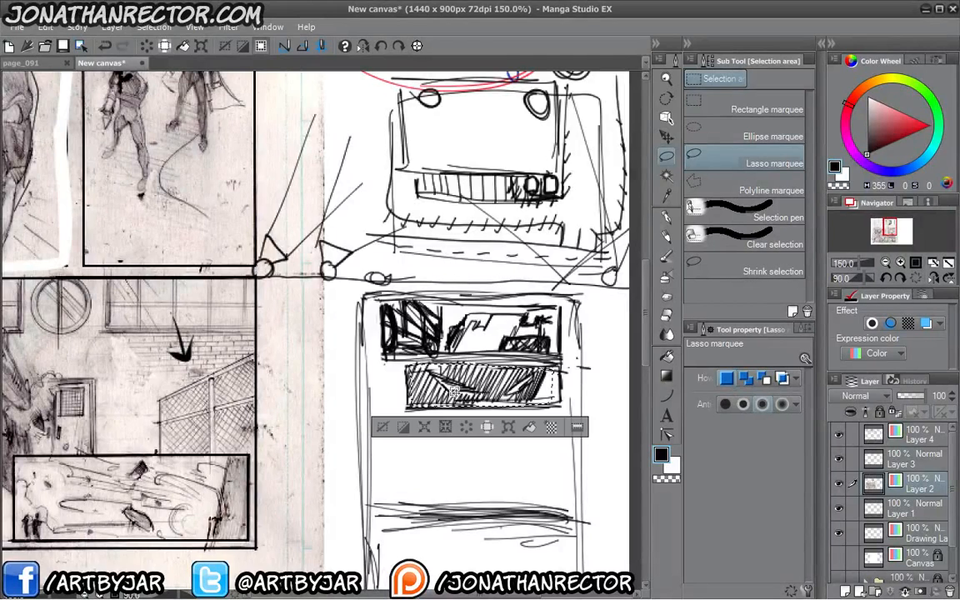
left_click(487, 426)
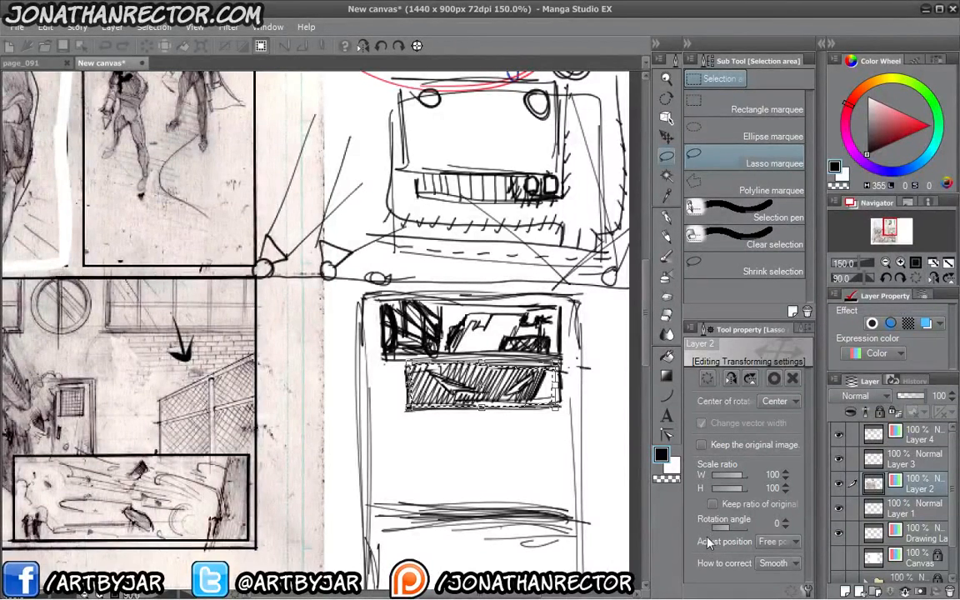
left_click(749, 379)
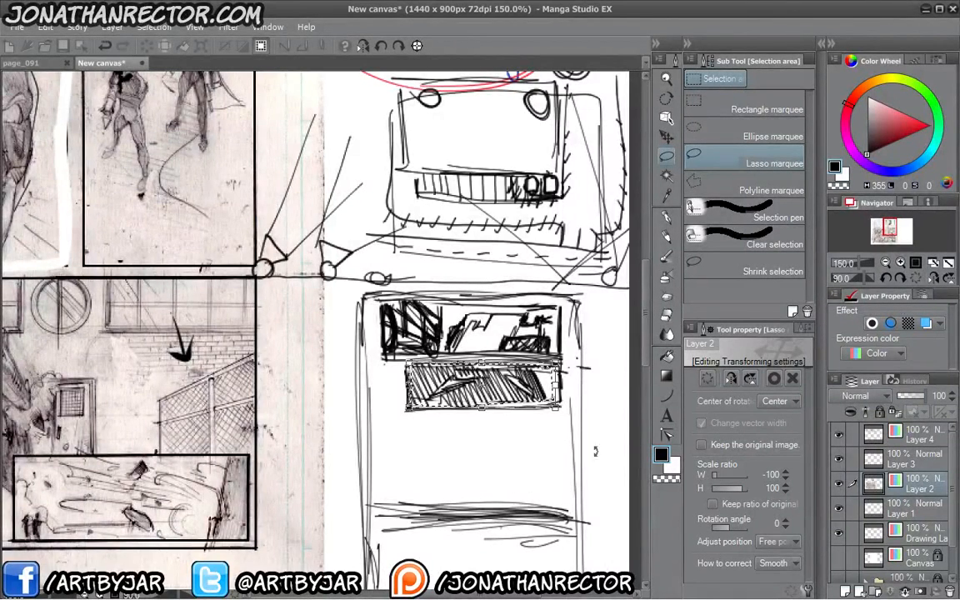
left_click(731, 379)
left_click(749, 379)
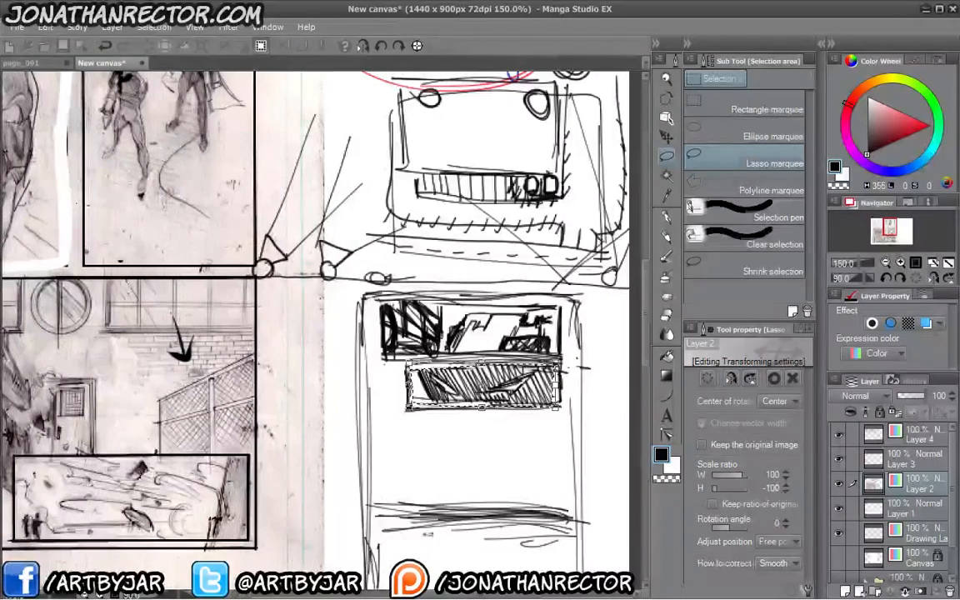
left_click(665, 216)
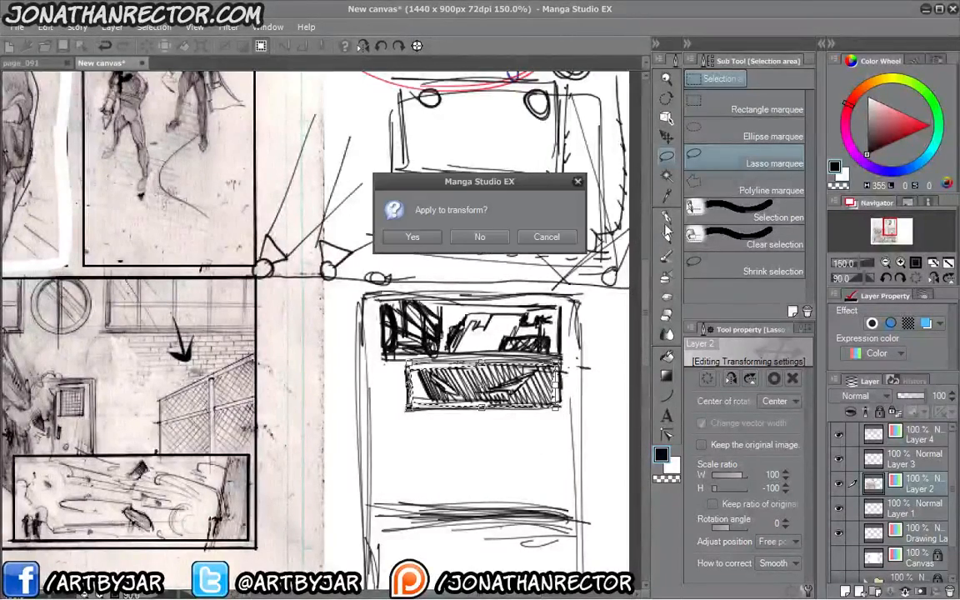
Apply the transform to the hatched strip in the thumbnail, clear the selection and switch to the C-Tek marker
left_click(412, 236)
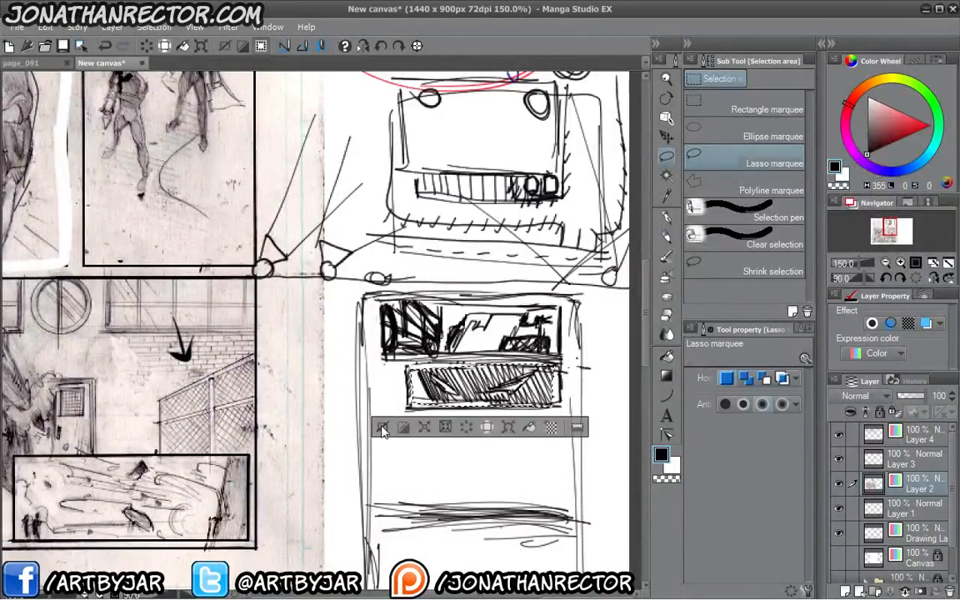
left_click_drag(399, 456, 361, 411)
scroll(392, 339, "up", 1)
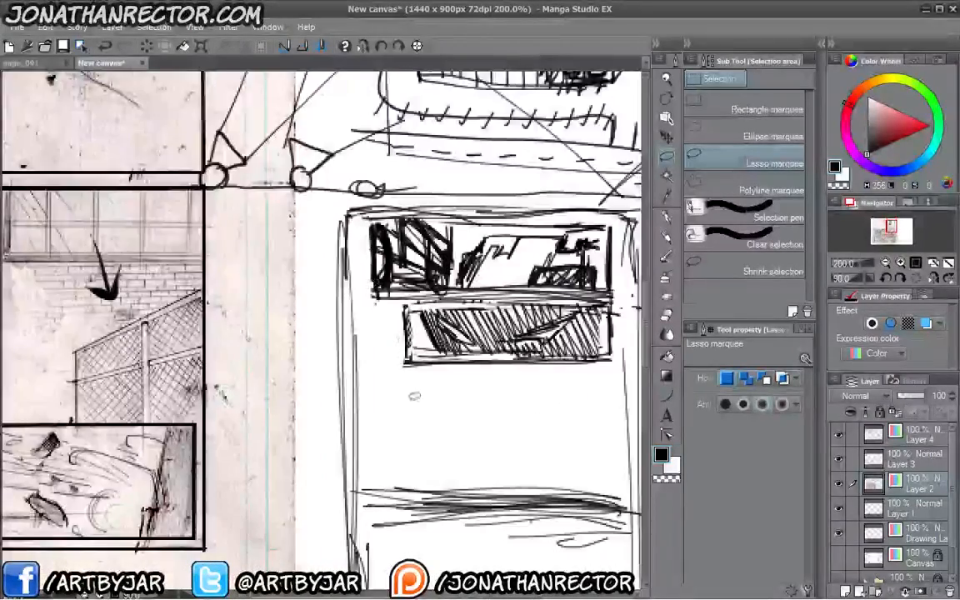
scroll(413, 395, "down", 1)
left_click(667, 219)
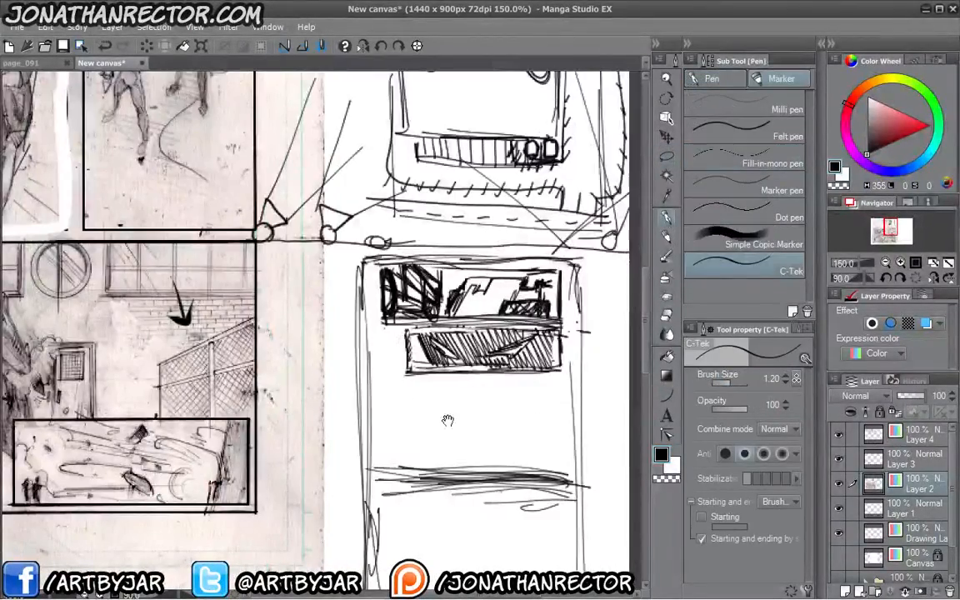
Circle the large foreground figure in the page's bottom panel and undo that stroke
mouse_move(436, 422)
left_mouse_down()
mouse_move(424, 434)
mouse_move(408, 419)
left_mouse_up()
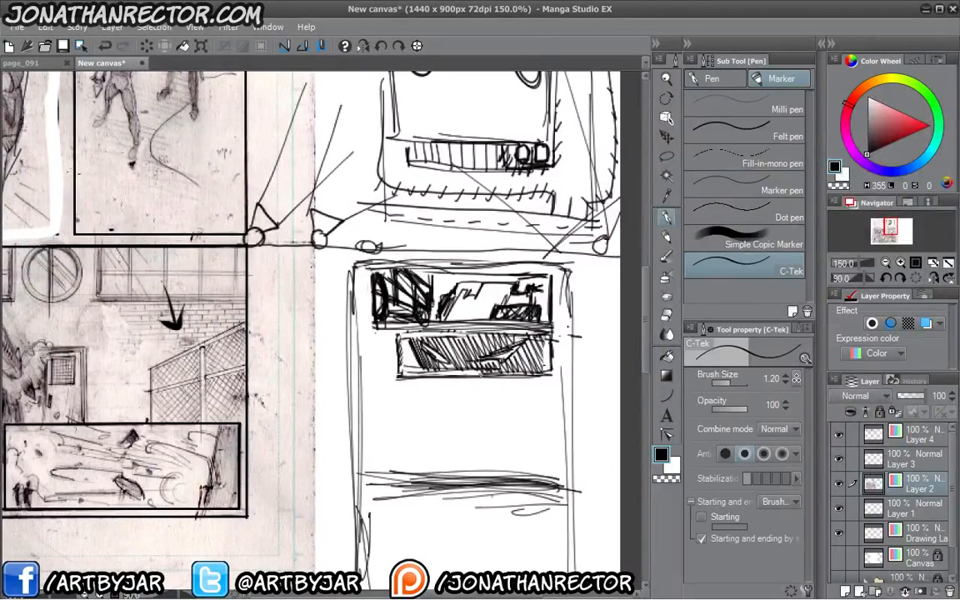
mouse_move(452, 457)
left_mouse_down()
mouse_move(456, 445)
mouse_move(451, 471)
left_mouse_up()
left_click_drag(419, 397, 420, 395)
left_click_drag(442, 430, 435, 340)
scroll(385, 458, "down", 1)
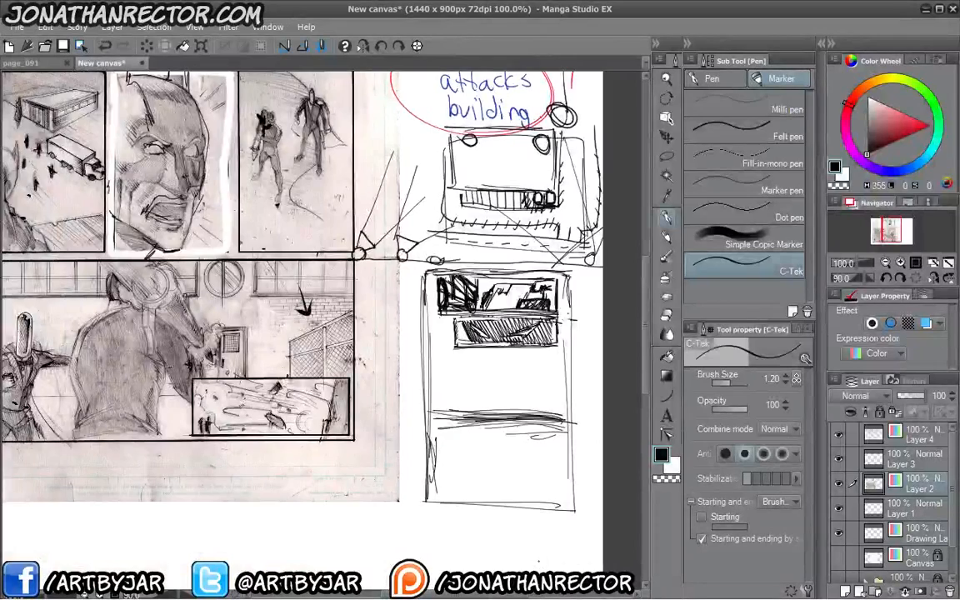
left_click_drag(244, 398, 391, 396)
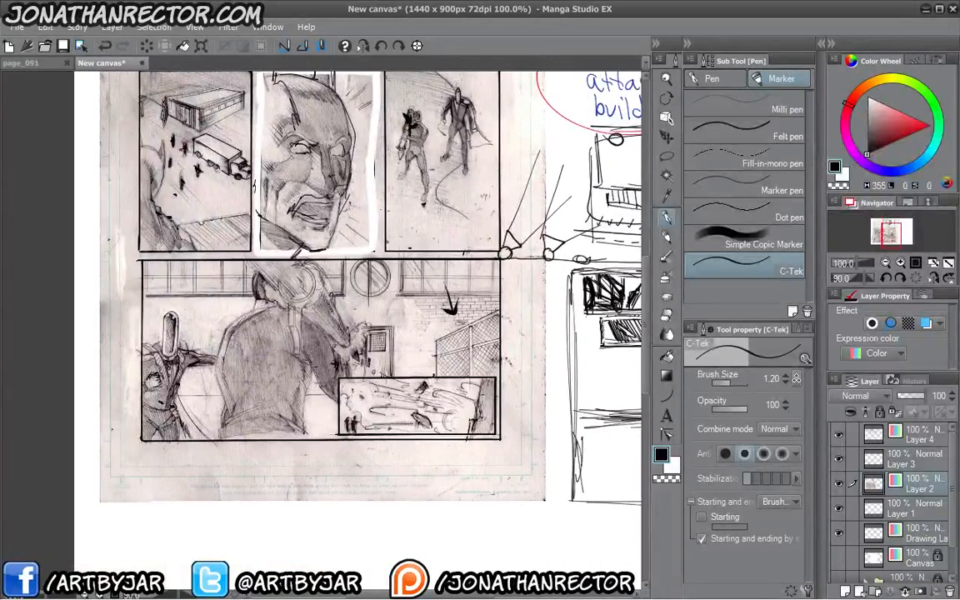
mouse_move(321, 281)
left_mouse_down()
mouse_move(170, 357)
mouse_move(317, 335)
mouse_move(333, 288)
left_mouse_up()
left_click_drag(333, 288, 212, 294)
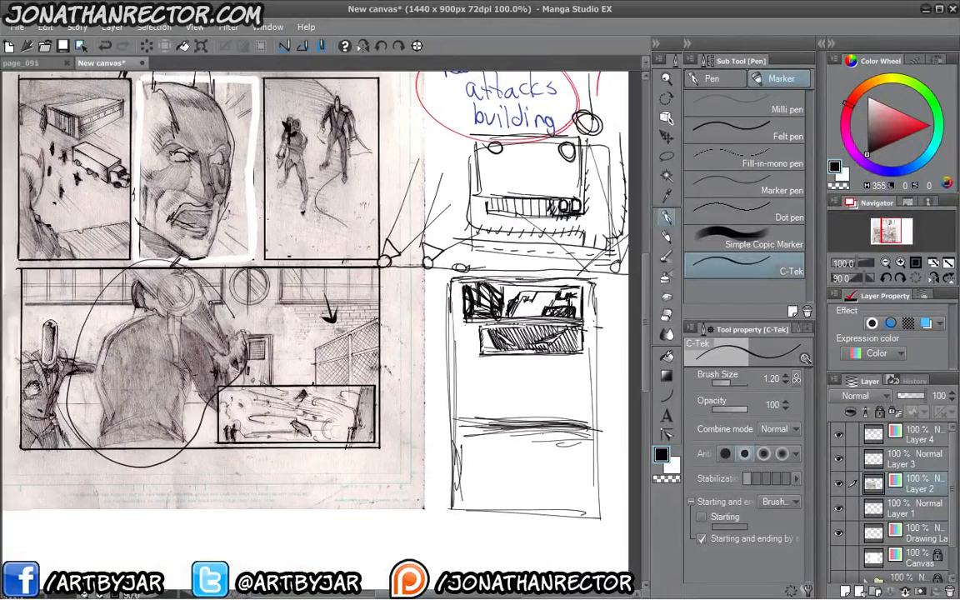
key("ctrl+z")
Sketch a jagged silhouette along the thumbnail's dividing band and a wavy vertical line running down below it
left_click_drag(500, 488, 450, 443)
left_click_drag(492, 383, 490, 402)
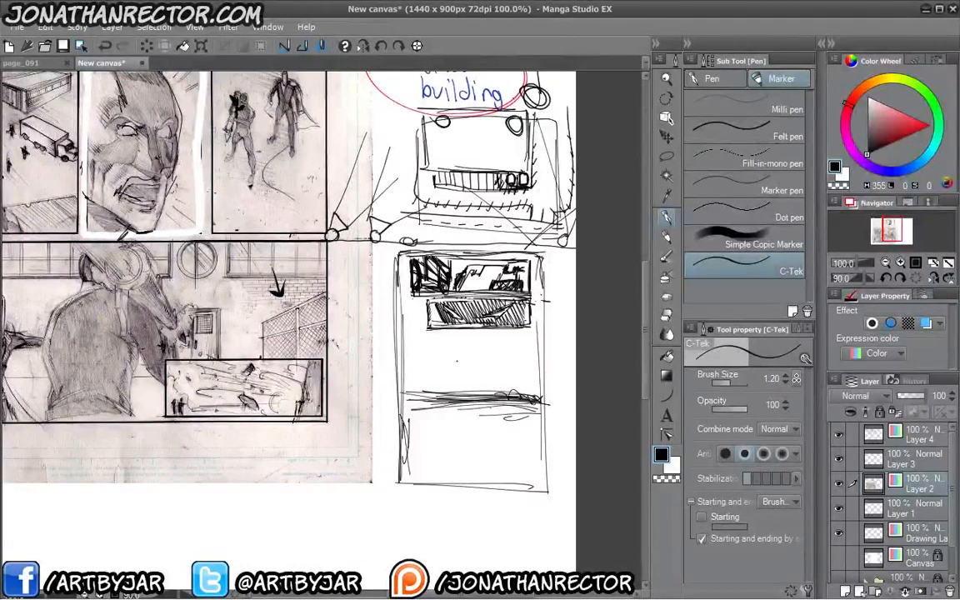
mouse_move(483, 396)
left_mouse_down()
mouse_move(454, 392)
mouse_move(454, 477)
left_mouse_up()
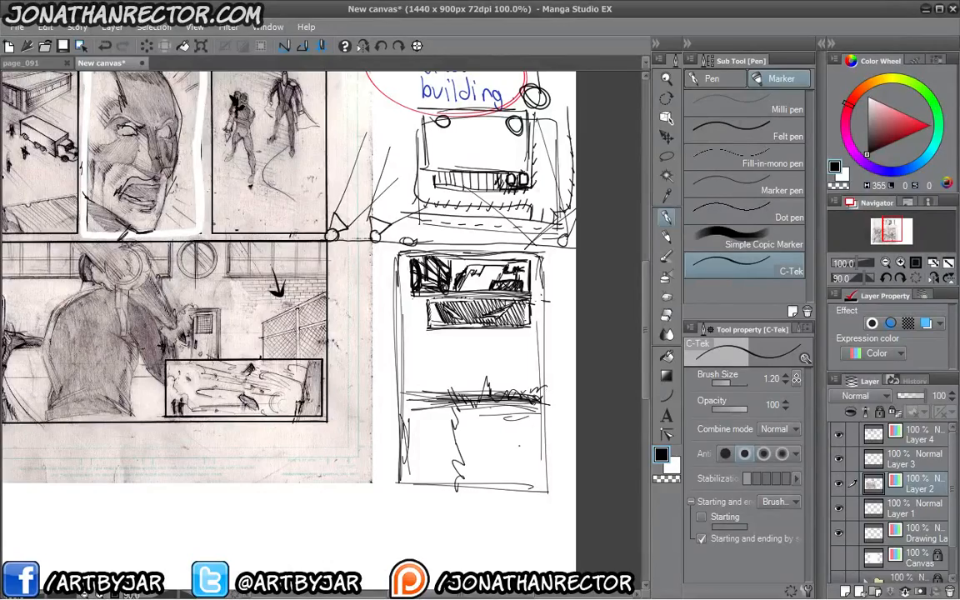
left_click_drag(399, 408, 398, 411)
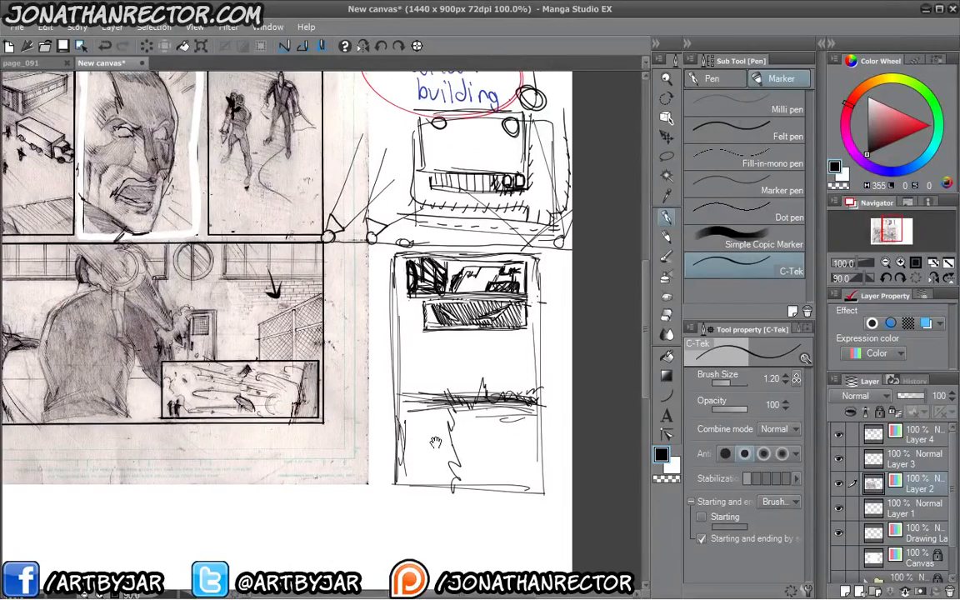
mouse_move(434, 444)
left_mouse_down()
mouse_move(422, 448)
mouse_move(408, 421)
mouse_move(417, 480)
mouse_move(425, 451)
left_mouse_up()
left_click_drag(426, 369, 421, 379)
left_click_drag(373, 276, 366, 283)
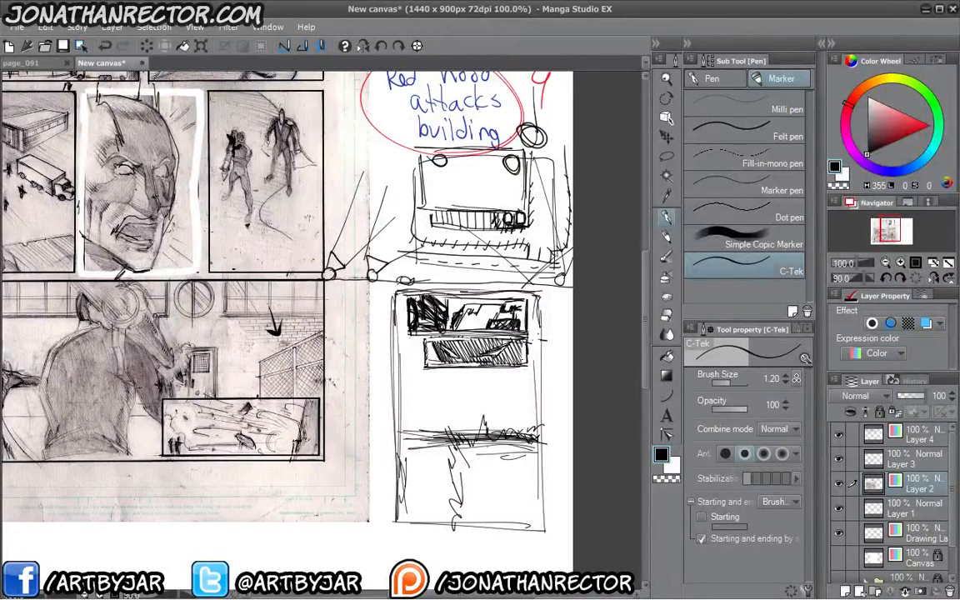
Add a layer above Layer 4 with Color expression and draw a red zigzag reading path down the thumbnail
left_click(930, 125)
left_click(916, 436)
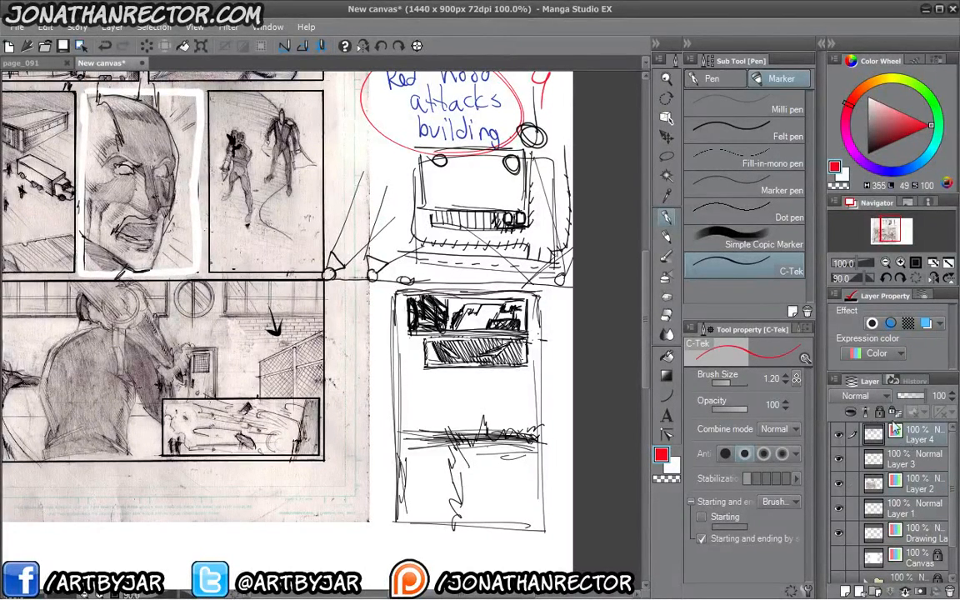
left_click(844, 590)
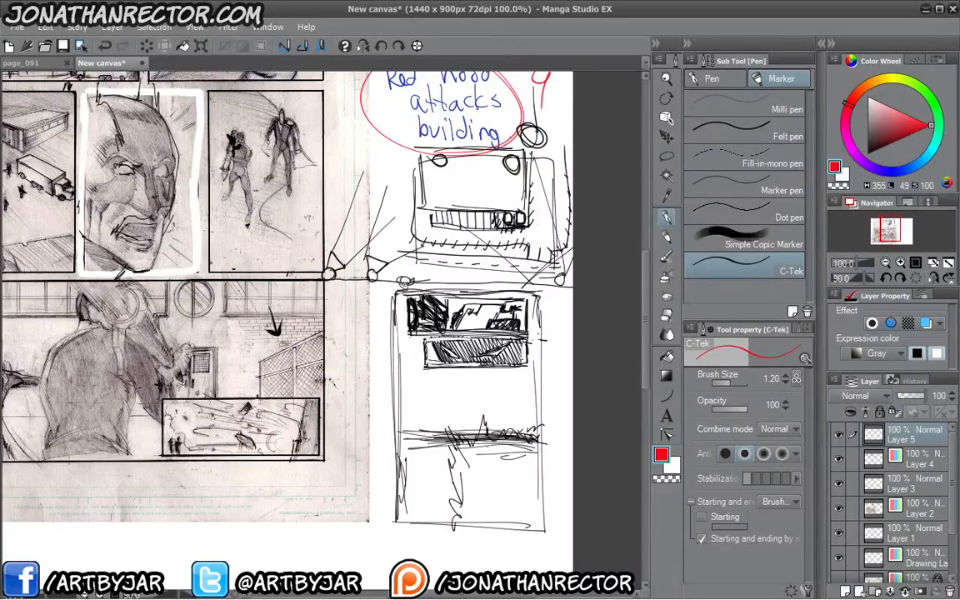
left_click(871, 353)
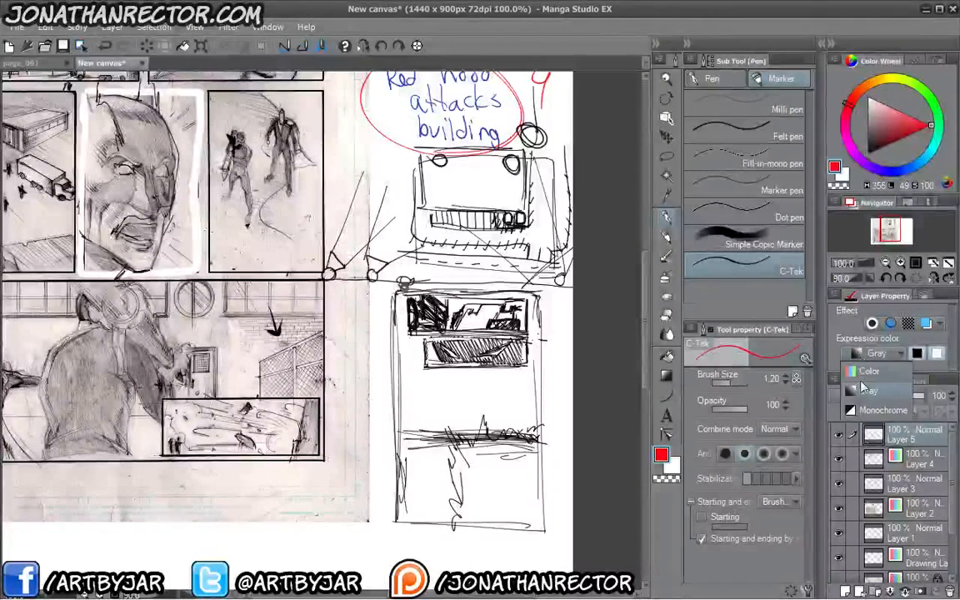
left_click(778, 333)
mouse_move(406, 287)
left_mouse_down()
mouse_move(520, 308)
mouse_move(408, 387)
mouse_move(497, 380)
mouse_move(506, 408)
mouse_move(403, 478)
mouse_move(530, 481)
left_mouse_up()
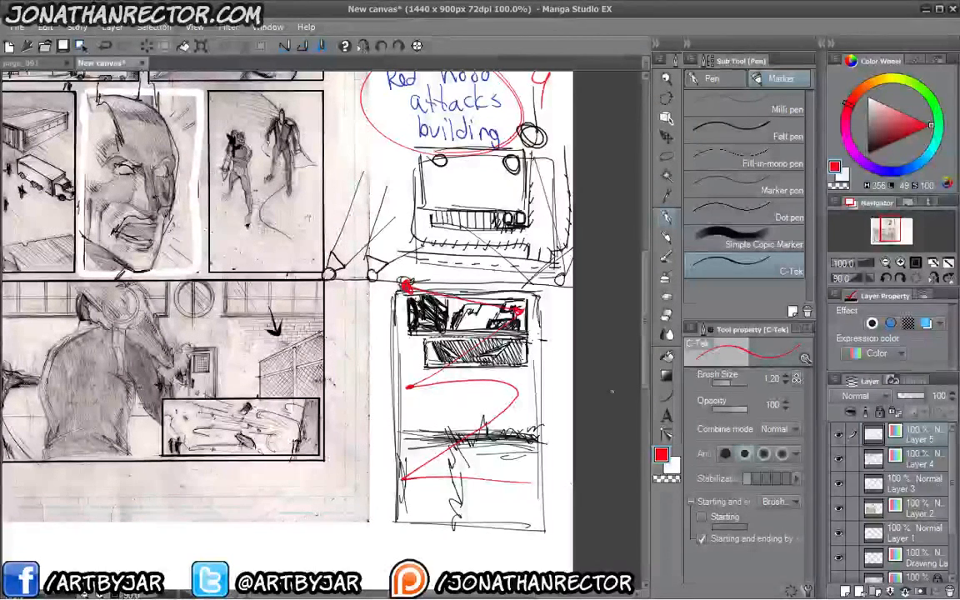
On Layer 4 in black, sketch three small standing figures and rough framing lines in the thumbnail's lower section
left_click(908, 457)
left_click(866, 154)
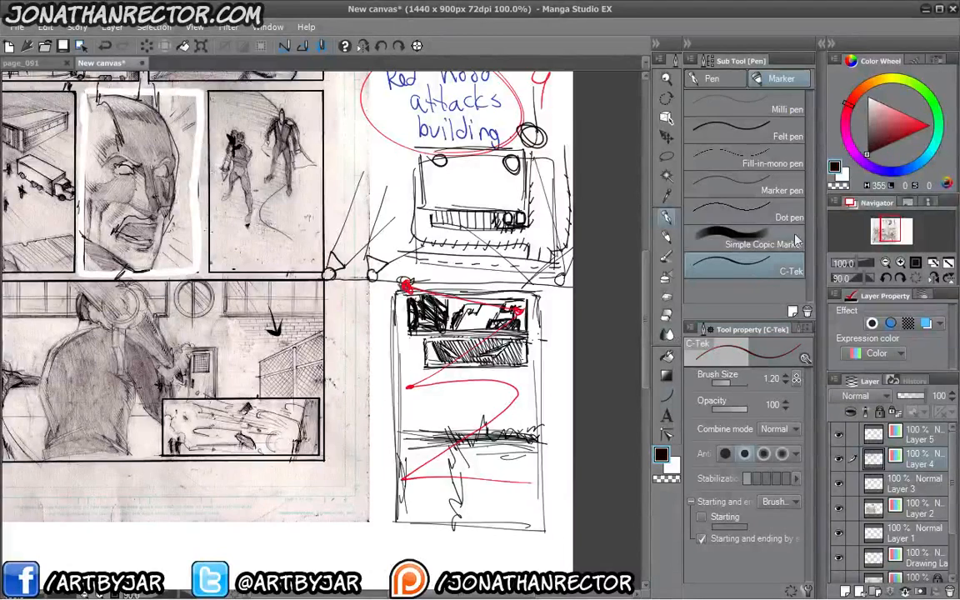
mouse_move(426, 396)
left_mouse_down()
mouse_move(477, 361)
mouse_move(469, 351)
left_mouse_up()
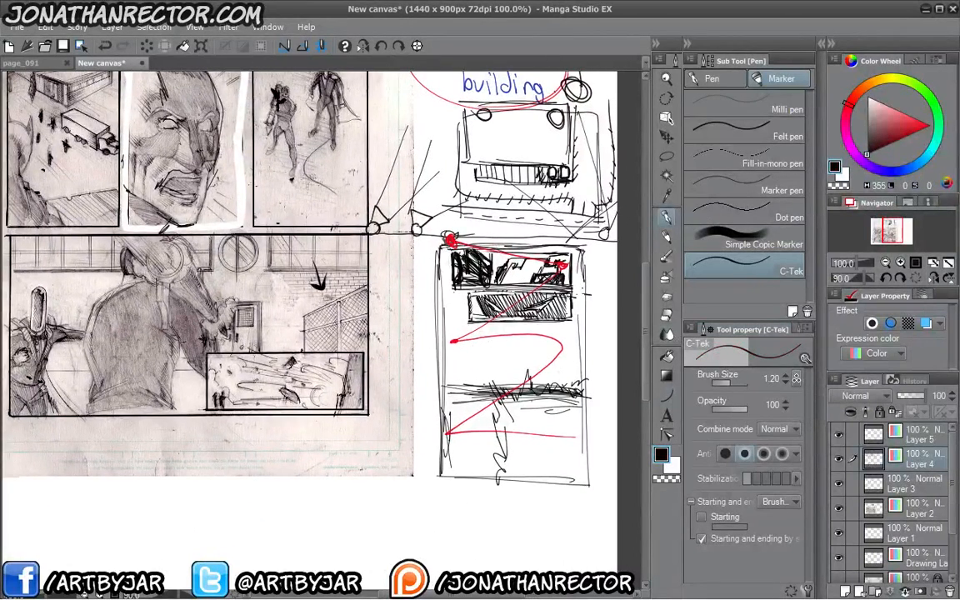
left_click_drag(467, 303, 427, 340)
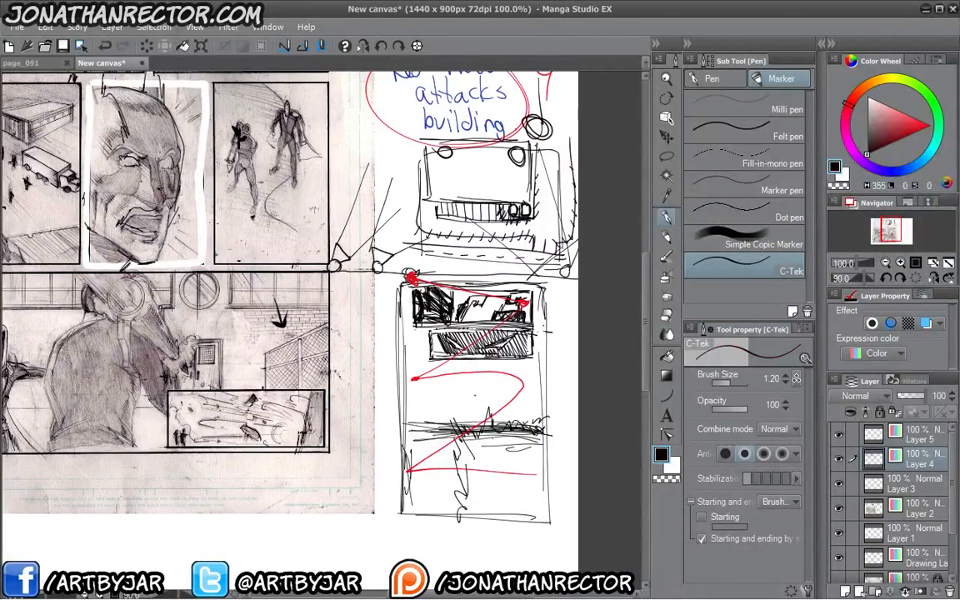
left_click_drag(449, 474, 489, 427)
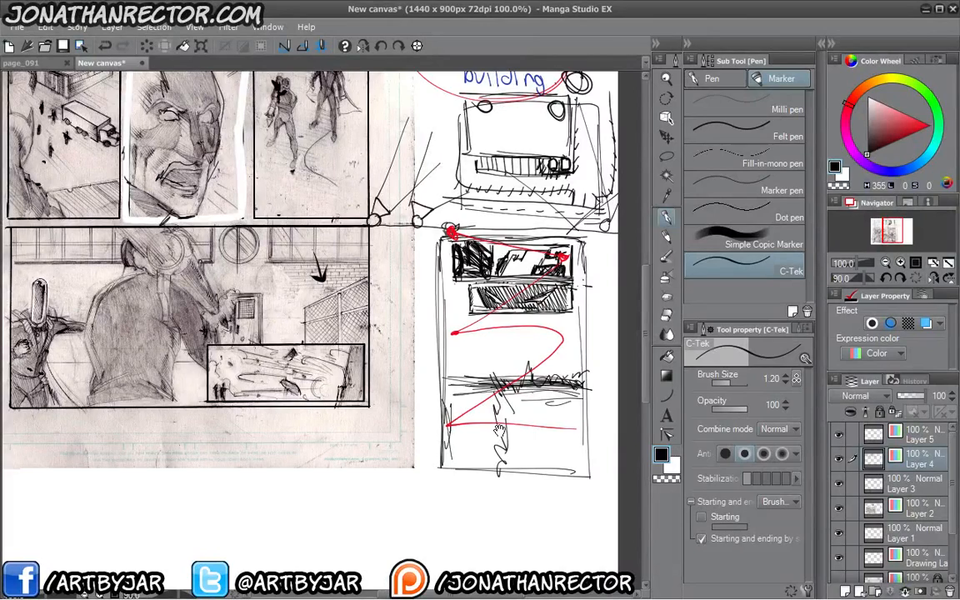
left_click_drag(492, 399, 495, 392)
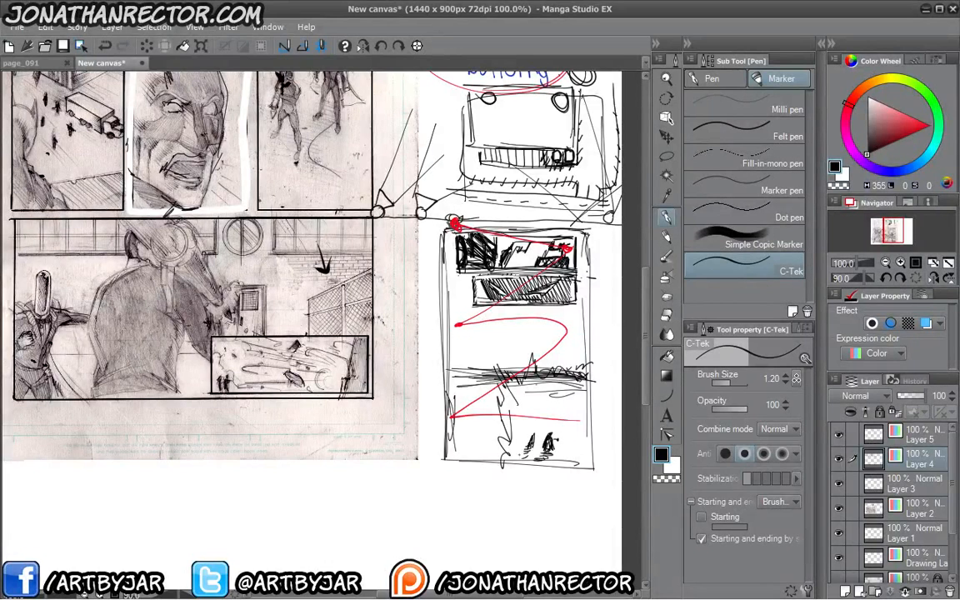
left_click_drag(566, 439, 568, 455)
mouse_move(543, 391)
left_mouse_down()
mouse_move(534, 415)
mouse_move(577, 388)
left_mouse_up()
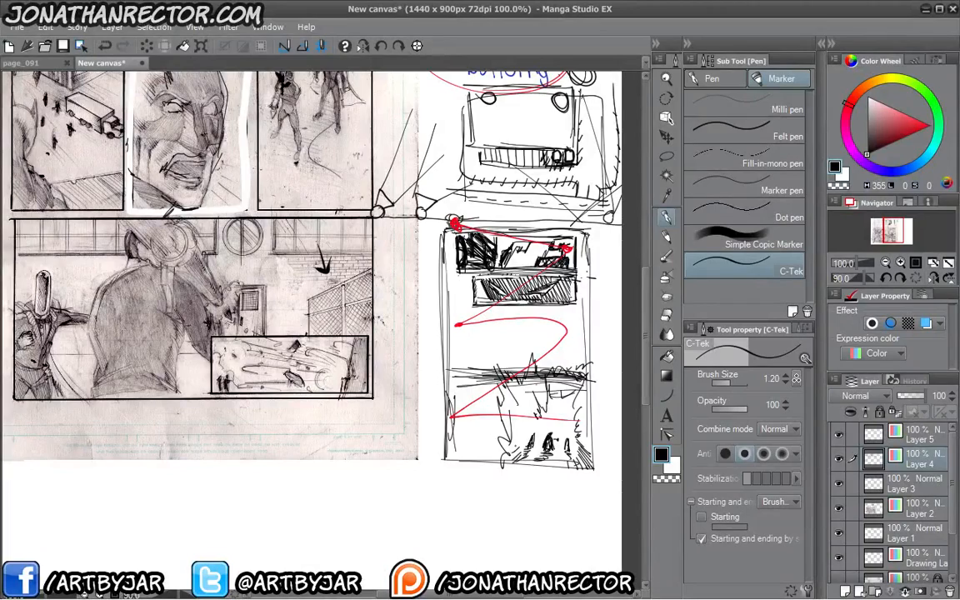
Hatch the shadow mass beneath the dividing band and the dark outer edge of the thumbnail's lower section
left_click_drag(511, 382, 546, 409)
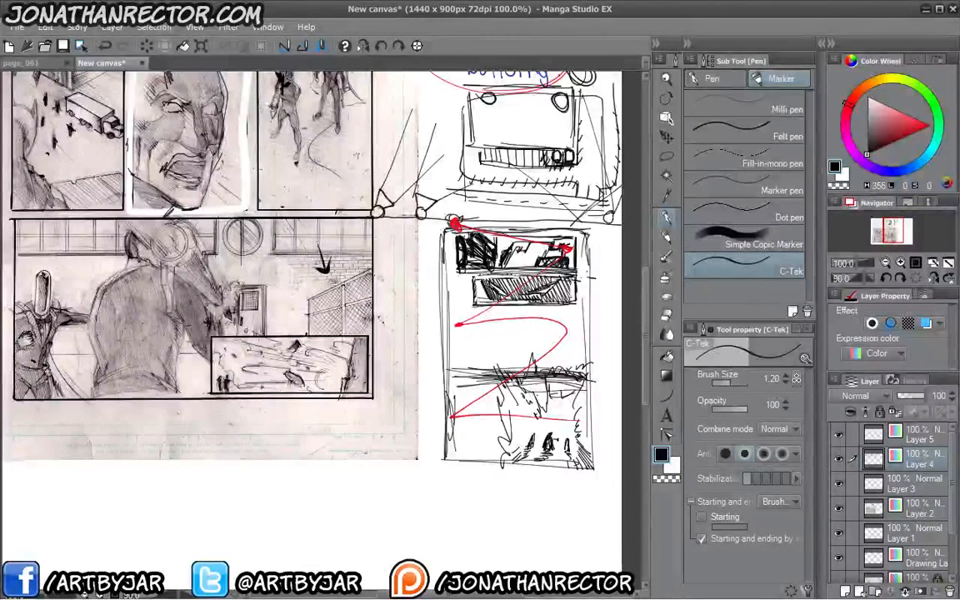
mouse_move(463, 363)
left_mouse_down()
mouse_move(491, 343)
mouse_move(520, 343)
left_mouse_up()
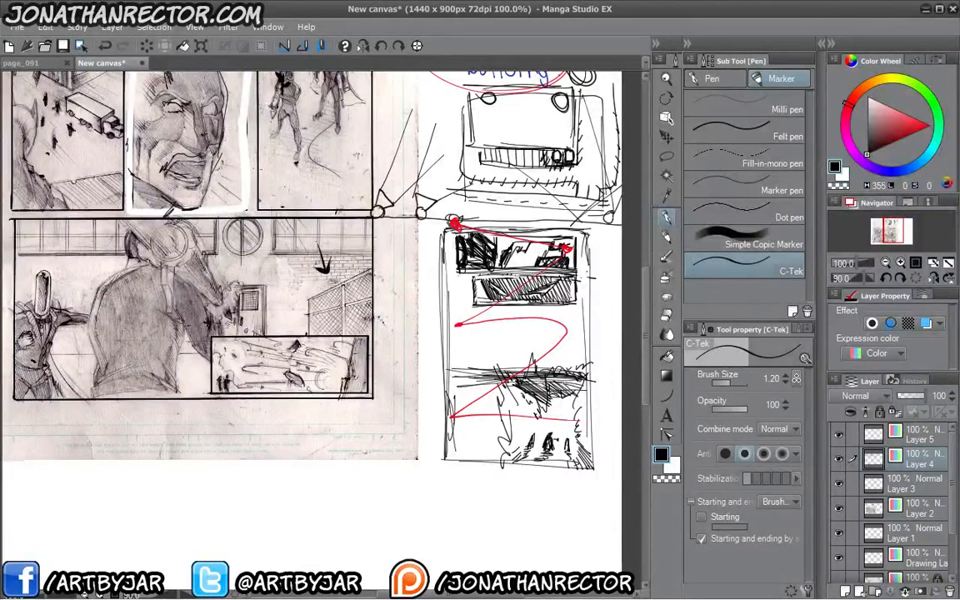
left_click_drag(576, 408, 591, 438)
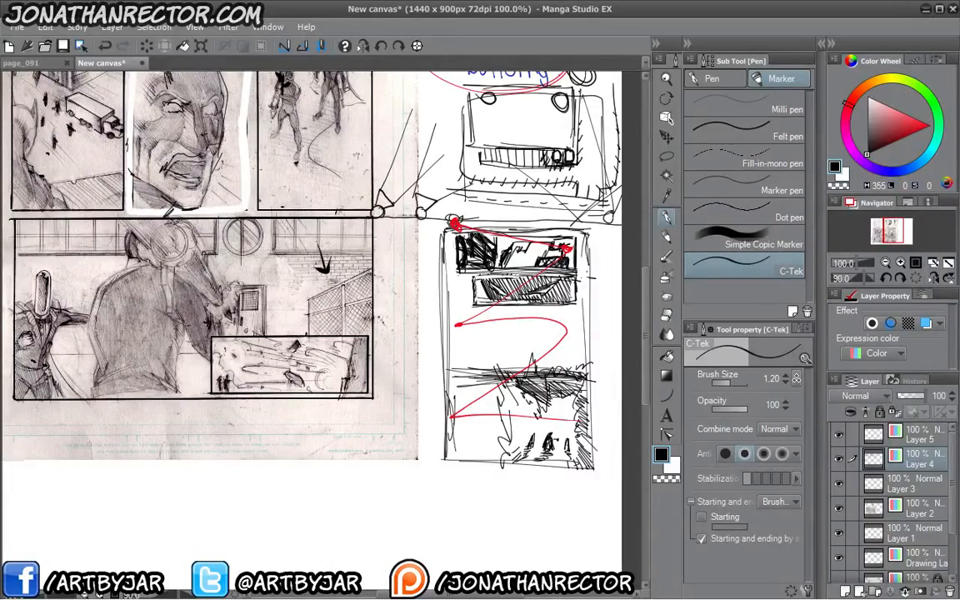
left_click_drag(387, 398, 394, 438)
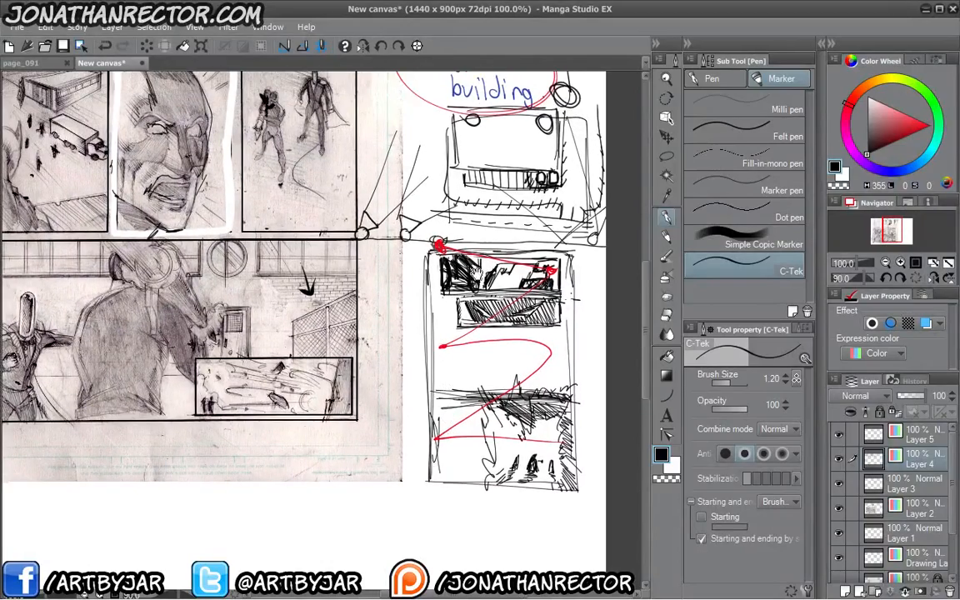
Sketch a small boxed shape with scribbled shading beneath it and rough vertical edges in the thumbnail's middle section
mouse_move(450, 359)
left_mouse_down()
mouse_move(476, 372)
mouse_move(473, 347)
left_mouse_up()
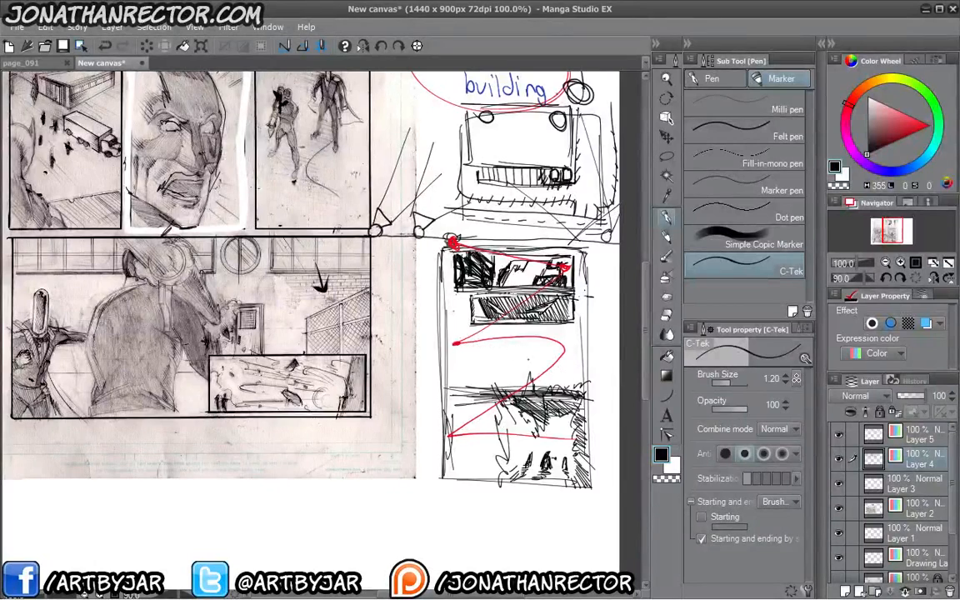
left_click_drag(537, 372, 537, 367)
mouse_move(452, 332)
left_mouse_down()
mouse_move(490, 361)
mouse_move(472, 335)
mouse_move(509, 339)
mouse_move(506, 357)
mouse_move(460, 363)
mouse_move(454, 334)
mouse_move(455, 359)
left_mouse_up()
left_click_drag(453, 333, 509, 334)
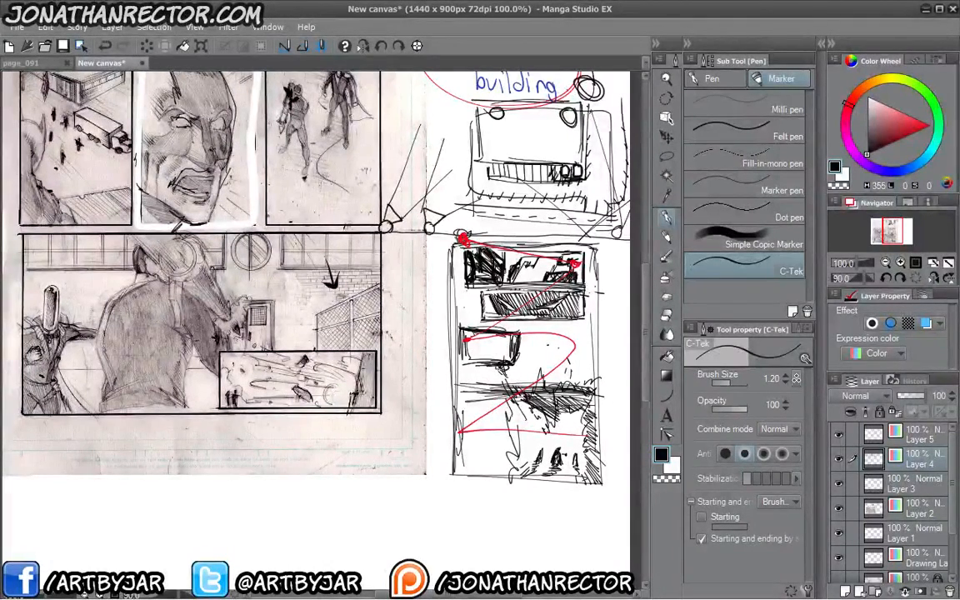
mouse_move(508, 367)
left_mouse_down()
mouse_move(470, 372)
mouse_move(524, 372)
mouse_move(469, 383)
left_mouse_up()
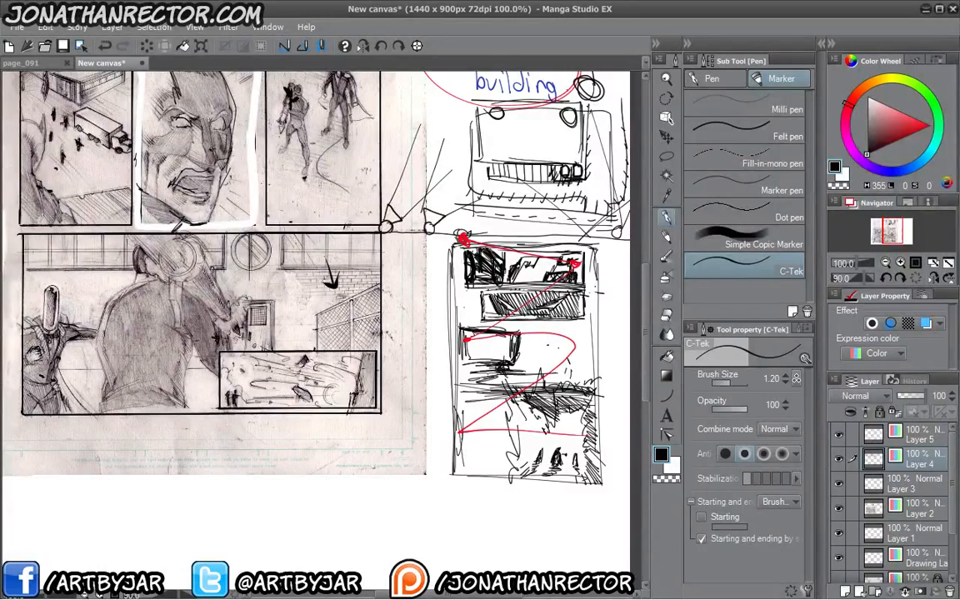
left_click_drag(517, 346, 502, 357)
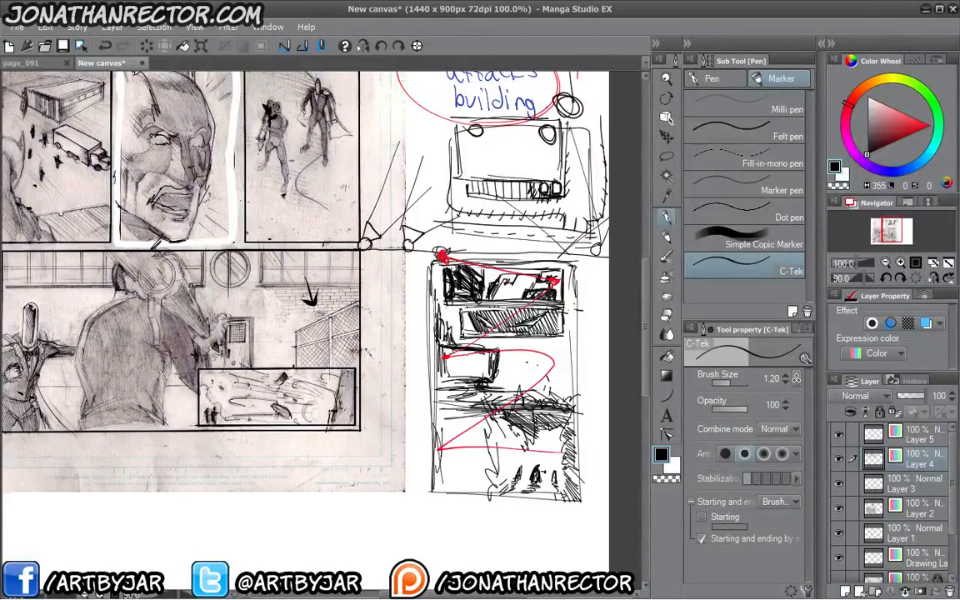
left_click_drag(449, 343, 433, 348)
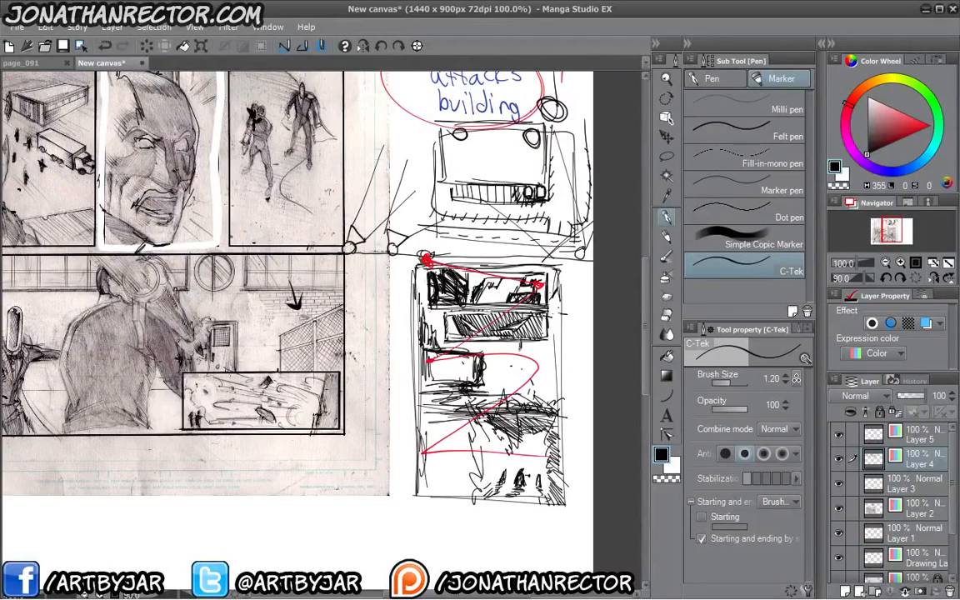
left_click_drag(506, 351, 515, 395)
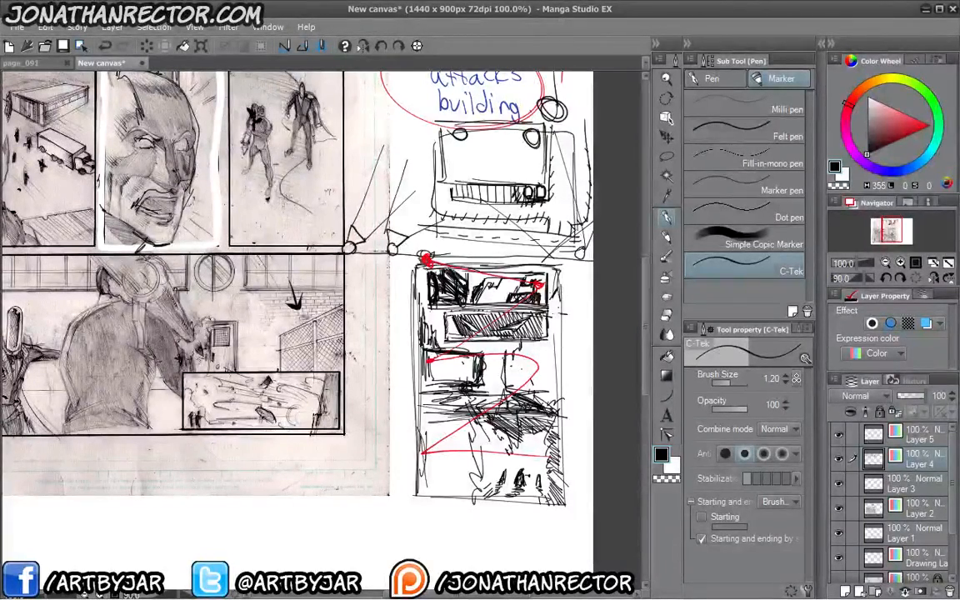
Hide Layer 5 with the red path, and sketch a foreground figure in the lower section and a smaller one above
left_click(838, 434)
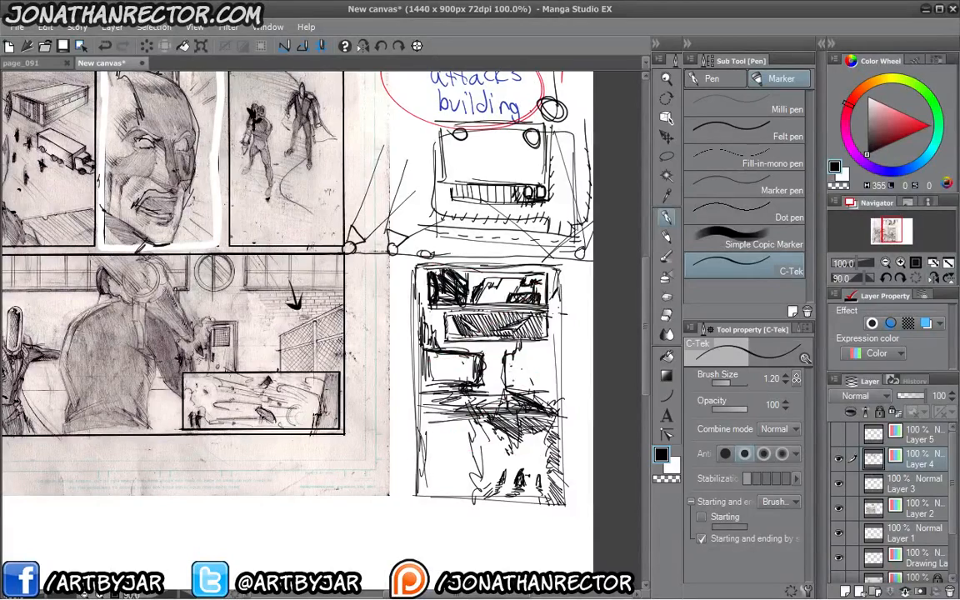
left_click_drag(459, 371, 457, 391)
left_click_drag(429, 347, 448, 361)
mouse_move(428, 436)
left_mouse_down()
mouse_move(470, 361)
mouse_move(474, 401)
mouse_move(510, 417)
left_mouse_up()
left_click_drag(481, 377, 472, 412)
left_click_drag(483, 355, 528, 422)
mouse_move(485, 374)
left_mouse_down()
mouse_move(473, 422)
mouse_move(505, 413)
left_mouse_up()
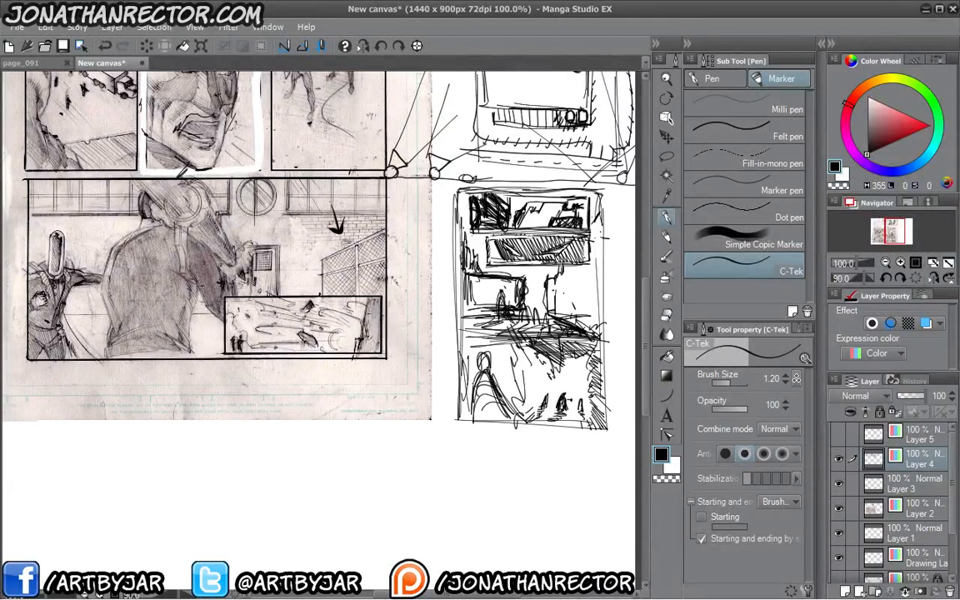
Draw guide lines from beside the large figure's head across the page's bottom panel toward the fence
left_click_drag(427, 342, 463, 368)
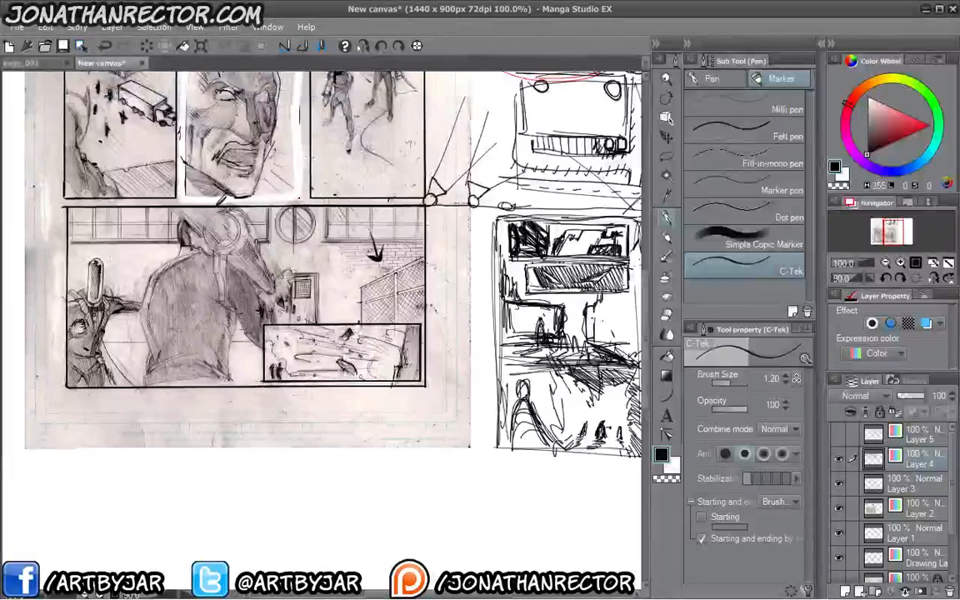
mouse_move(259, 248)
left_mouse_down()
mouse_move(449, 330)
mouse_move(293, 243)
left_mouse_up()
left_click_drag(377, 367, 317, 333)
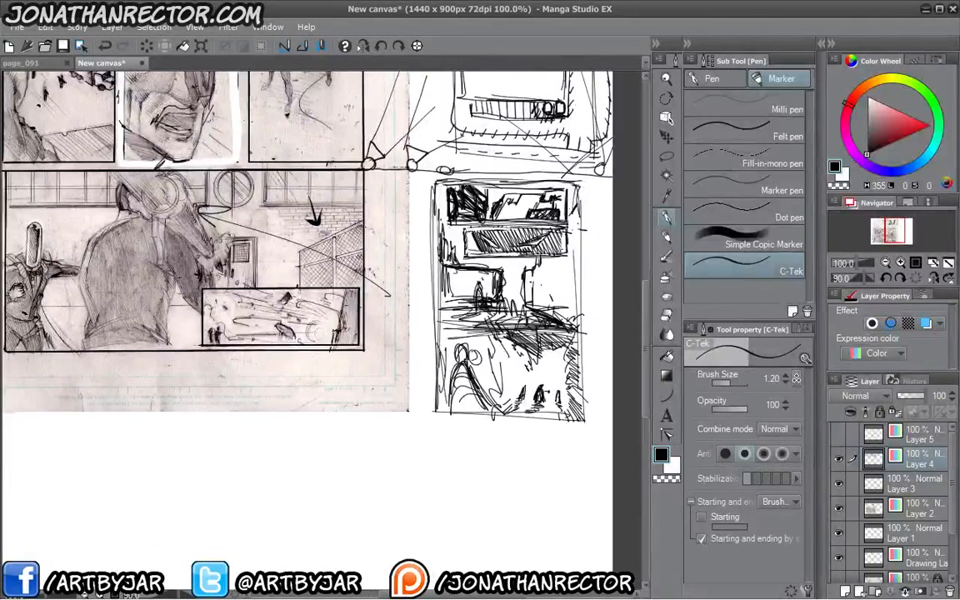
Scribble in the head and body of the foreground figure in the thumbnail's lower section
left_click_drag(475, 348, 486, 363)
left_click_drag(257, 434, 251, 484)
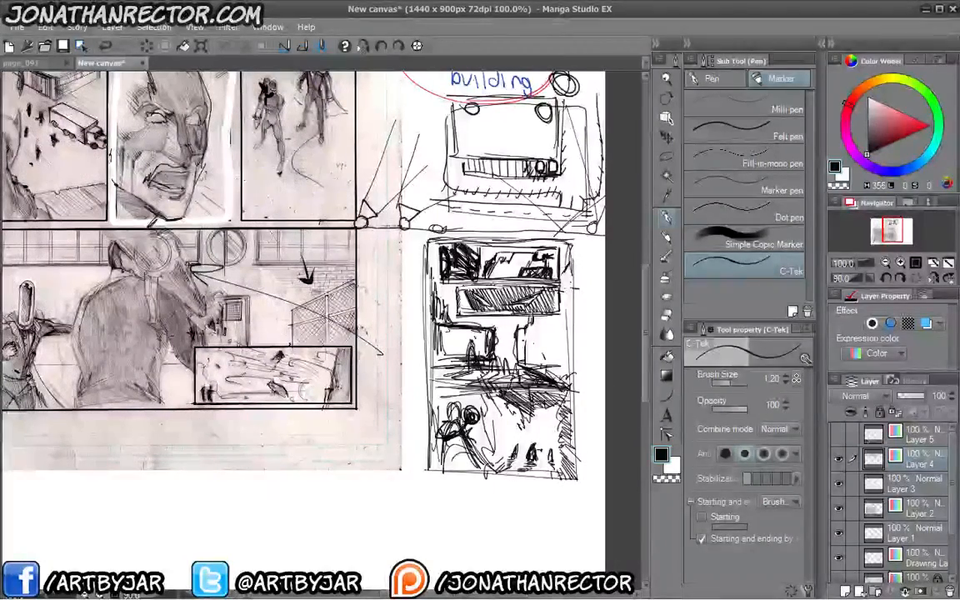
scroll(290, 389, "down", 1)
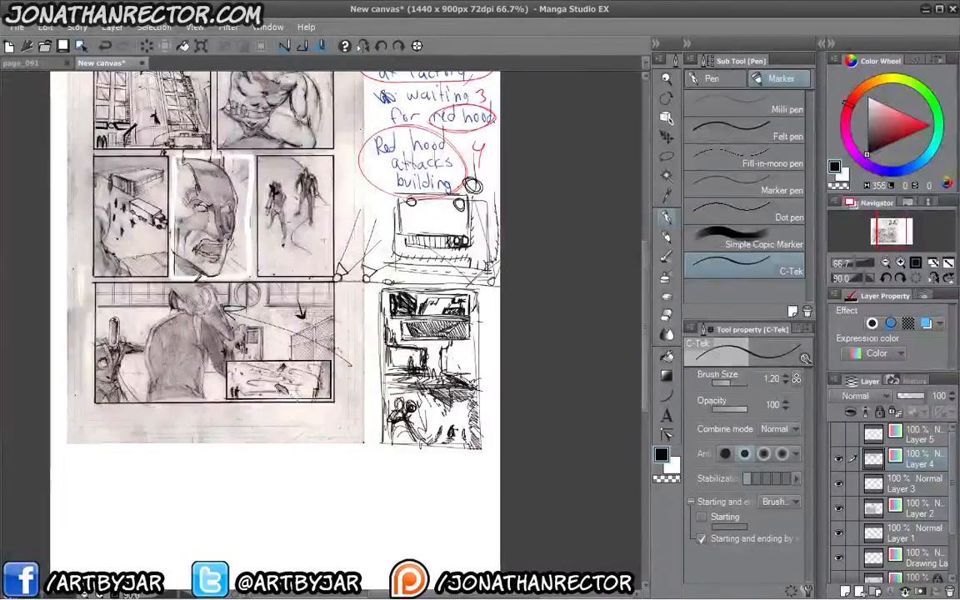
left_click_drag(248, 416, 282, 438)
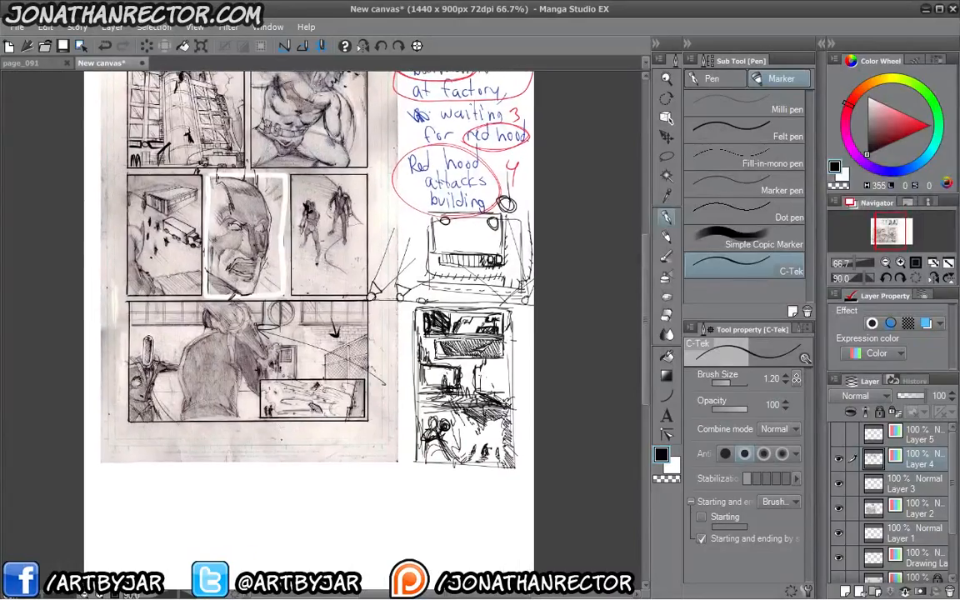
Mark the page's remaining panels with small downward-pointing arrows, including the Batman, truck, face and two-figure panels
scroll(291, 457, "up", 1)
left_click_drag(353, 456, 298, 461)
left_click_drag(251, 305, 358, 590)
mouse_move(224, 323)
left_mouse_down()
mouse_move(229, 333)
mouse_move(233, 308)
left_mouse_up()
left_click_drag(104, 230, 115, 249)
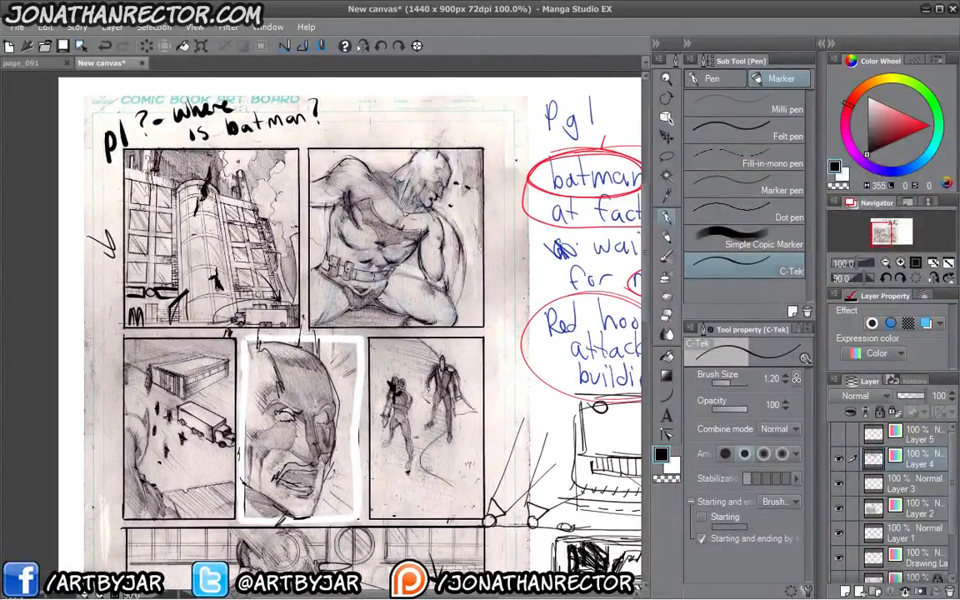
left_click_drag(324, 350, 355, 259)
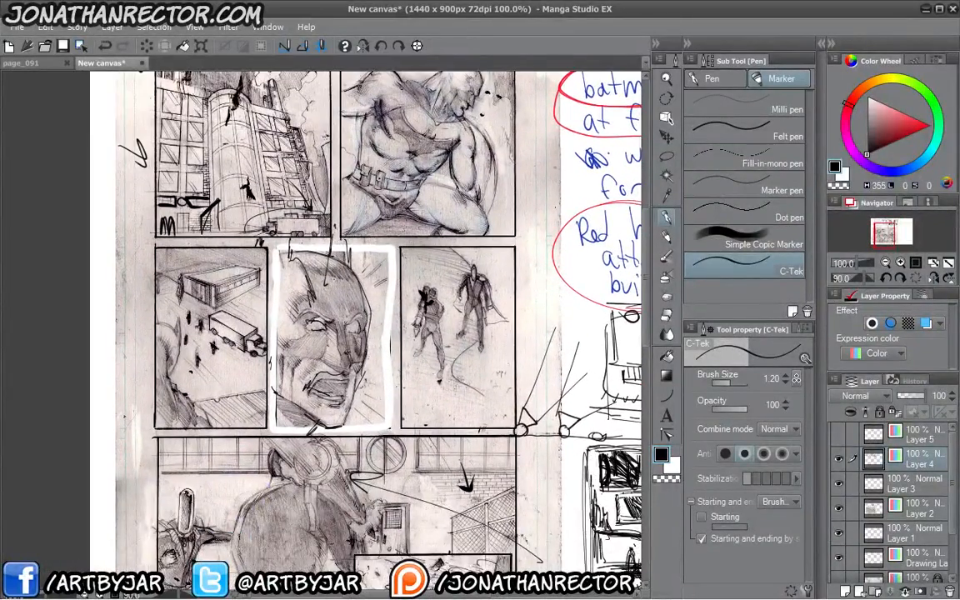
left_click_drag(295, 361, 279, 252)
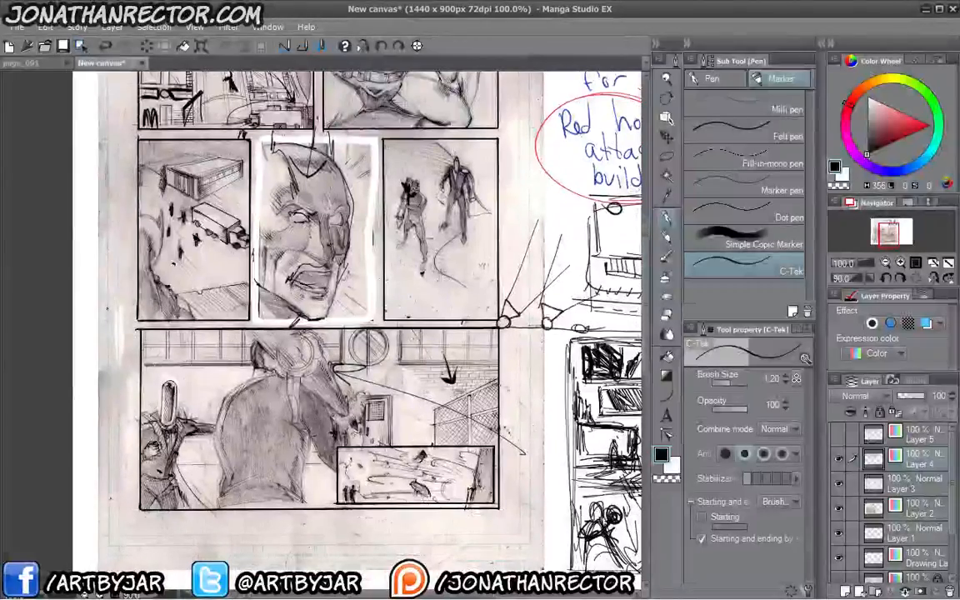
left_click_drag(365, 415, 390, 577)
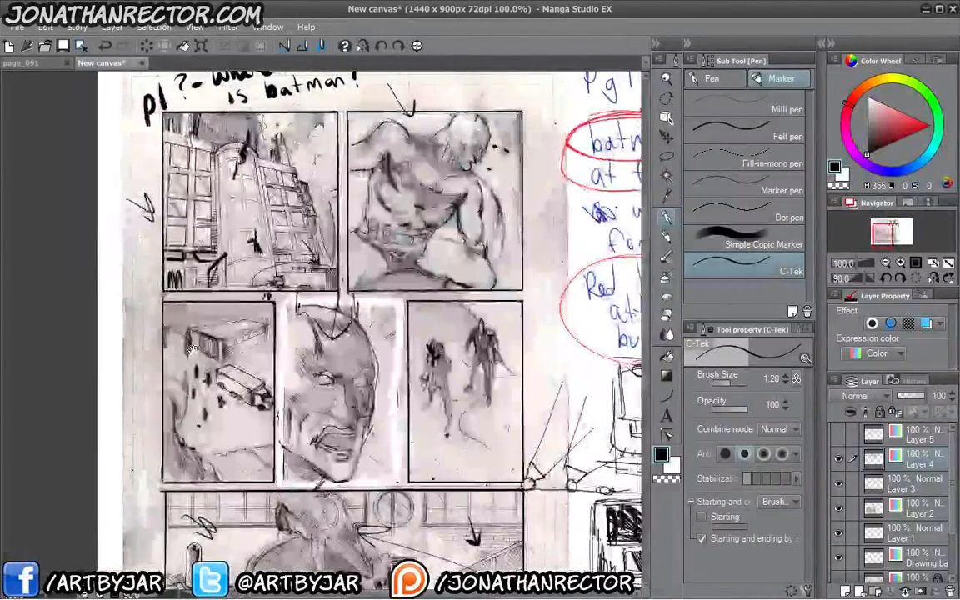
left_click_drag(427, 304, 458, 344)
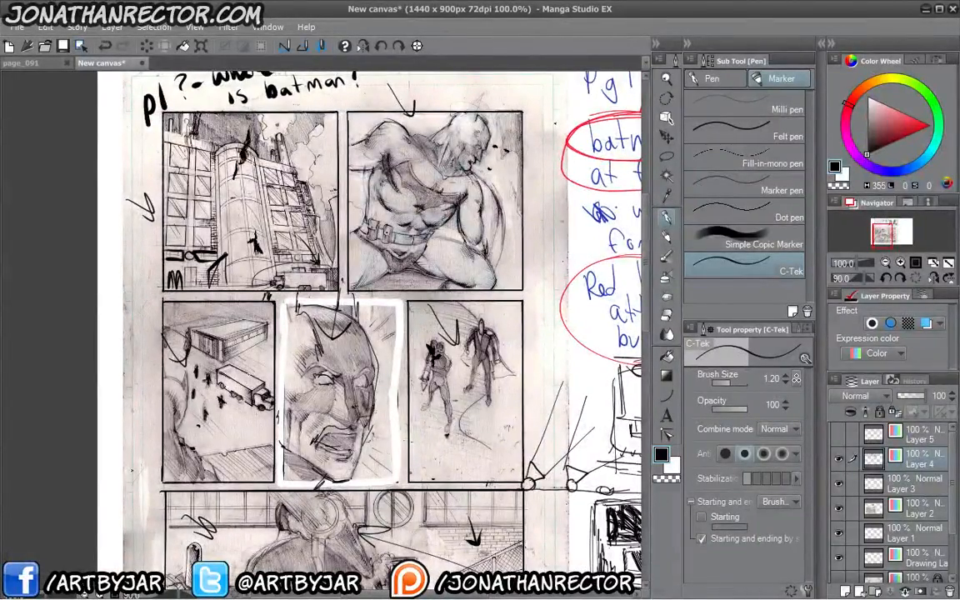
Erase the crouching Batman artwork on Layer 2 with a lasso selection inside the second panel's border, and deselect
left_click_drag(239, 483, 238, 574)
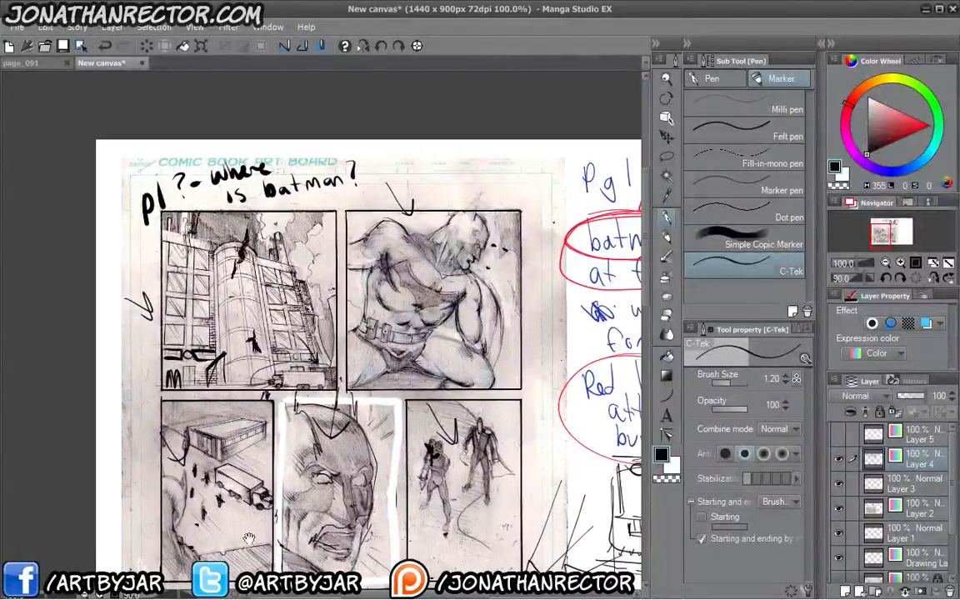
left_click(916, 505)
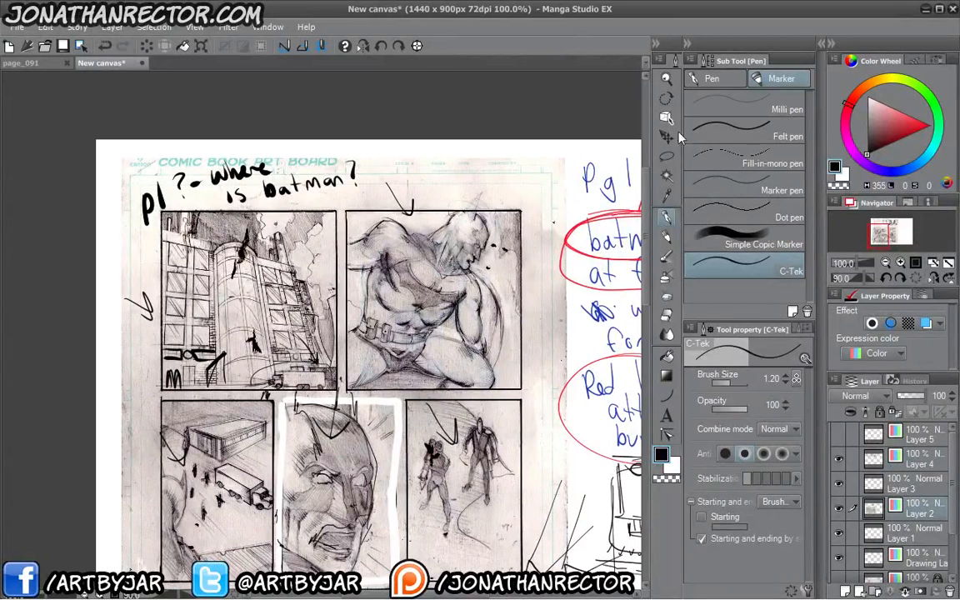
key("m")
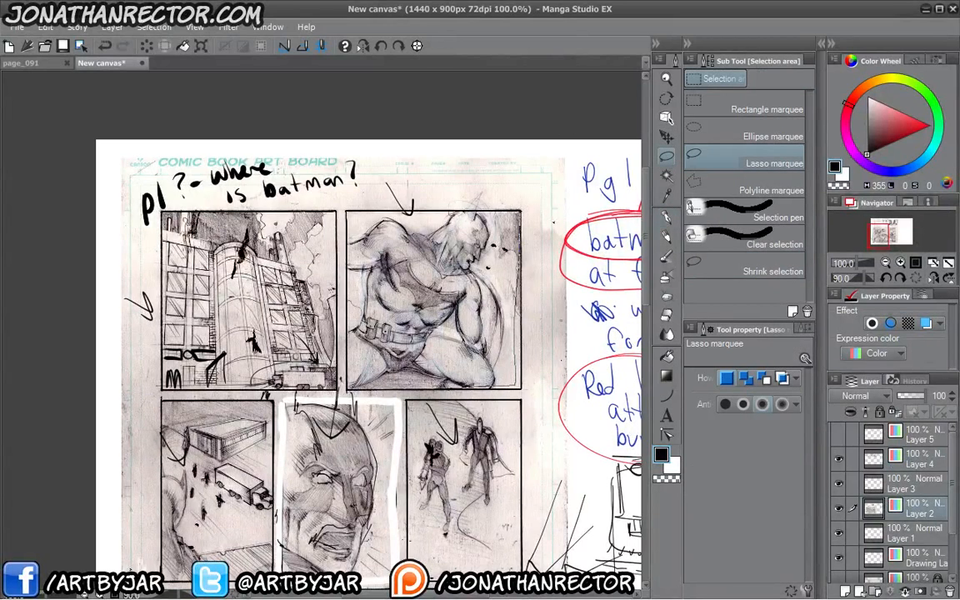
left_click_drag(351, 385, 353, 205)
key("Delete")
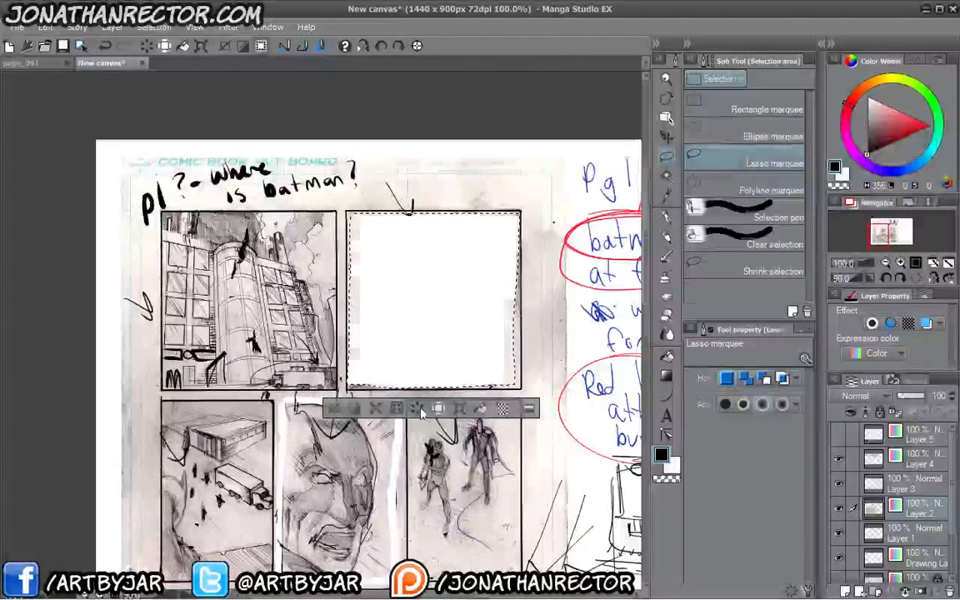
key("ctrl+d")
Sketch slanted tower edges along both sides of the emptied second panel and a broken ledge line across its lower part
left_click(667, 218)
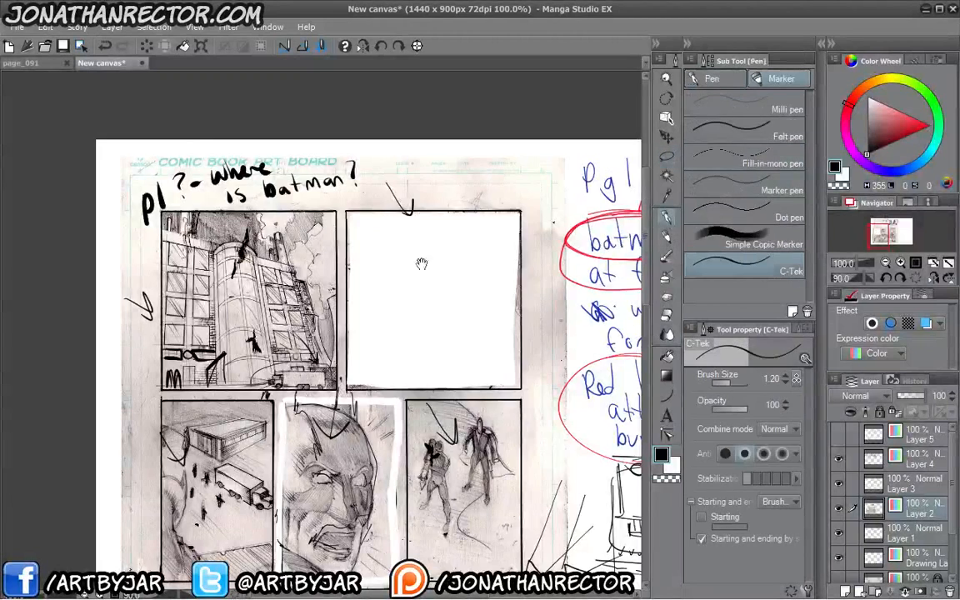
mouse_move(421, 263)
left_mouse_down()
mouse_move(456, 251)
mouse_move(443, 277)
left_mouse_up()
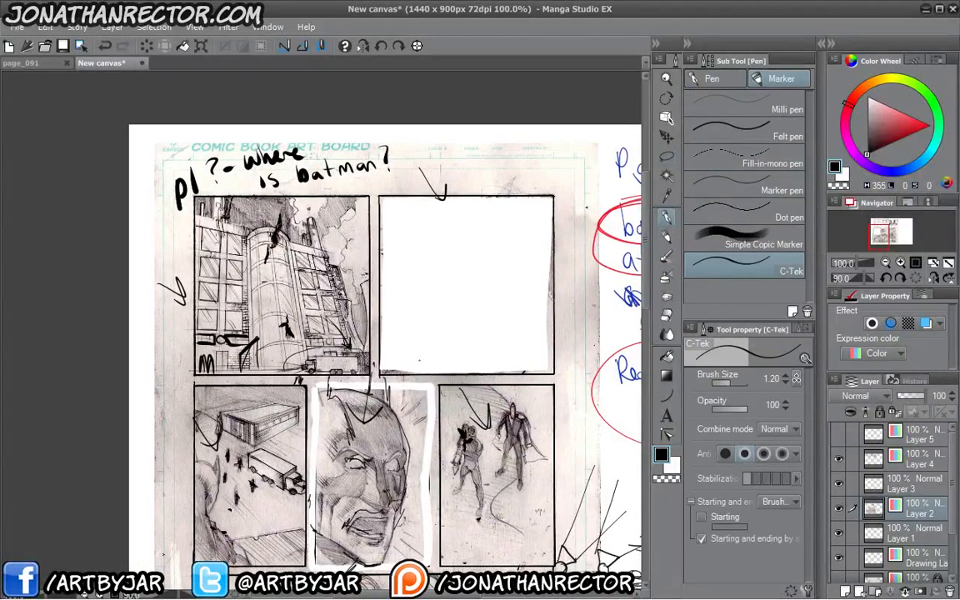
left_click_drag(549, 289, 523, 372)
left_click_drag(407, 206, 385, 296)
left_click_drag(405, 212, 381, 300)
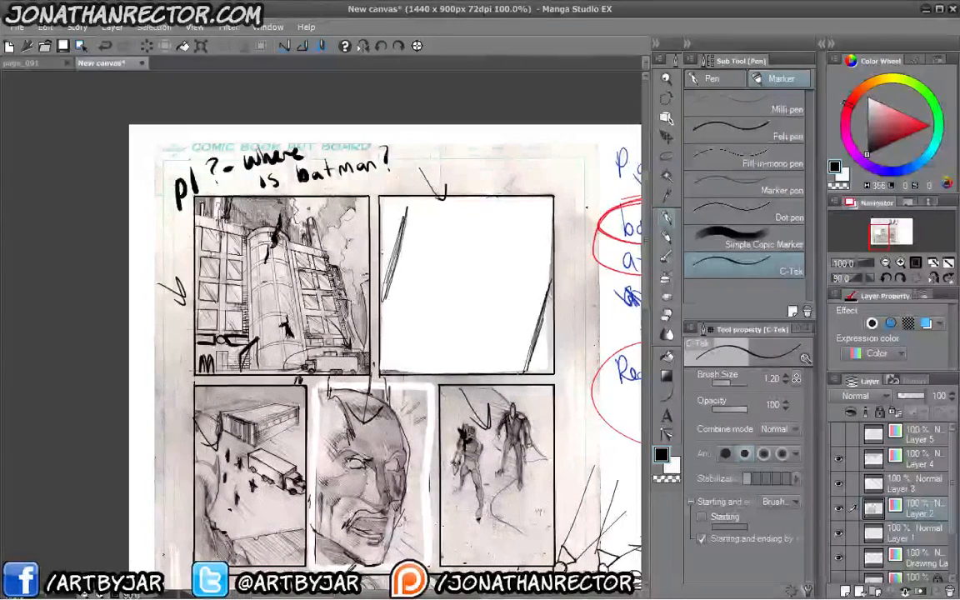
left_click_drag(523, 371, 457, 353)
left_click_drag(503, 364, 408, 339)
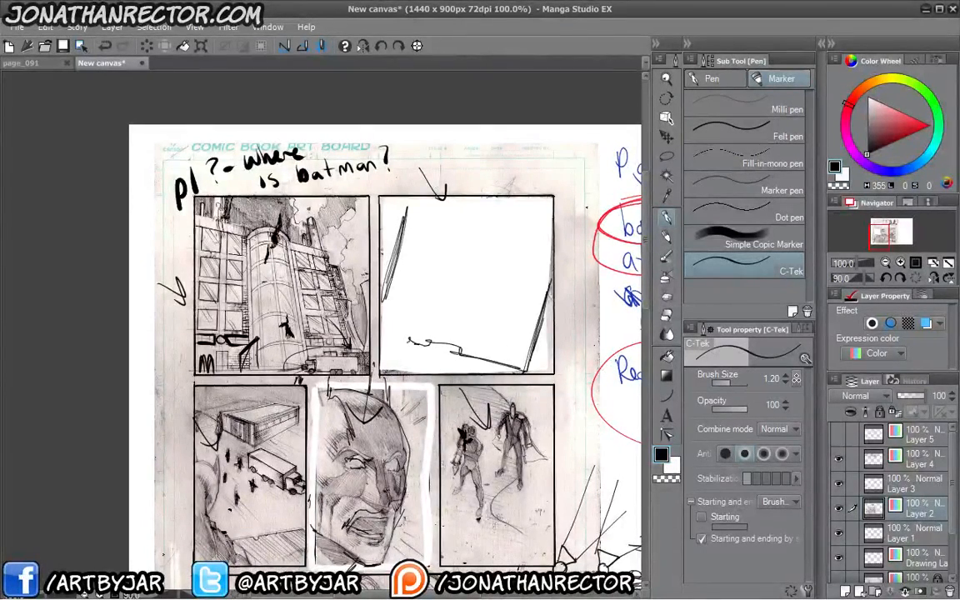
Hatch the slanted towers on both sides of the second panel and draw an arrow to the first panel's smokestack
left_click_drag(222, 238, 251, 280)
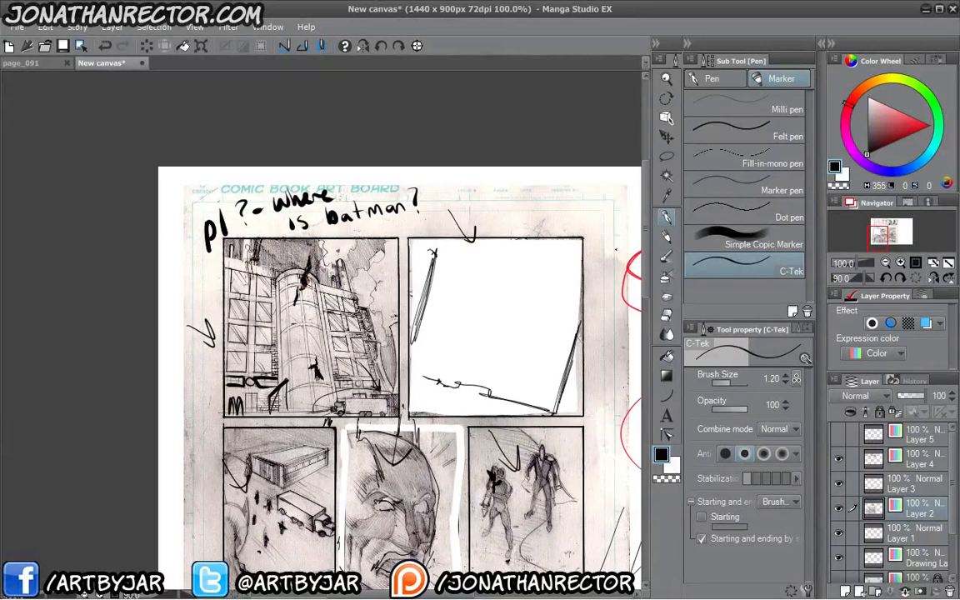
left_click_drag(434, 252, 412, 334)
left_click_drag(581, 301, 553, 411)
left_click_drag(581, 326, 555, 413)
left_click_drag(582, 341, 564, 412)
left_click_drag(583, 370, 569, 413)
mouse_move(427, 253)
left_mouse_down()
mouse_move(414, 308)
mouse_move(325, 323)
mouse_move(255, 303)
left_mouse_up()
key("ctrl+plus")
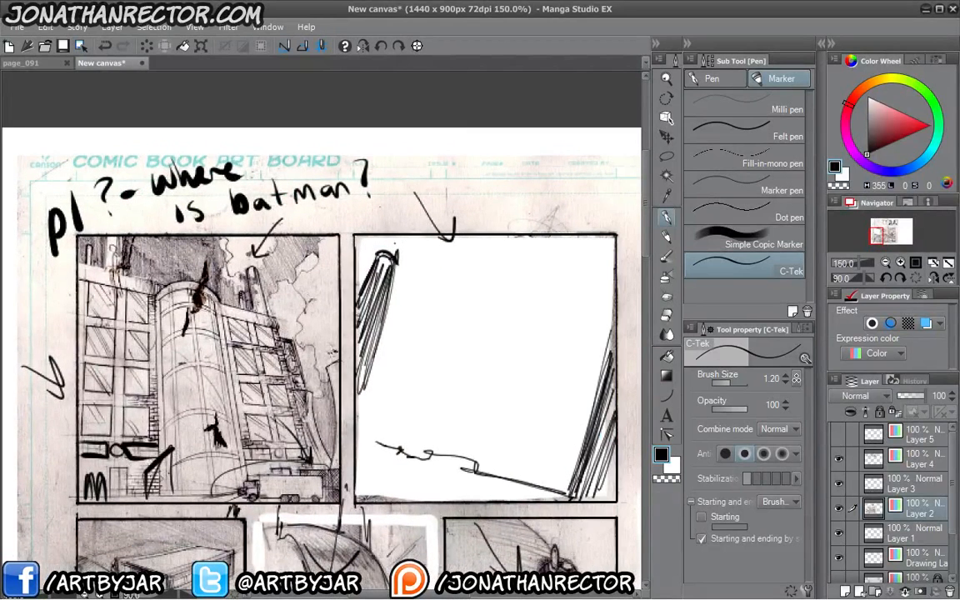
Draw a small round-topped shape with vertical hatching at the far end of the second panel's ledge line
left_click_drag(385, 367, 371, 359)
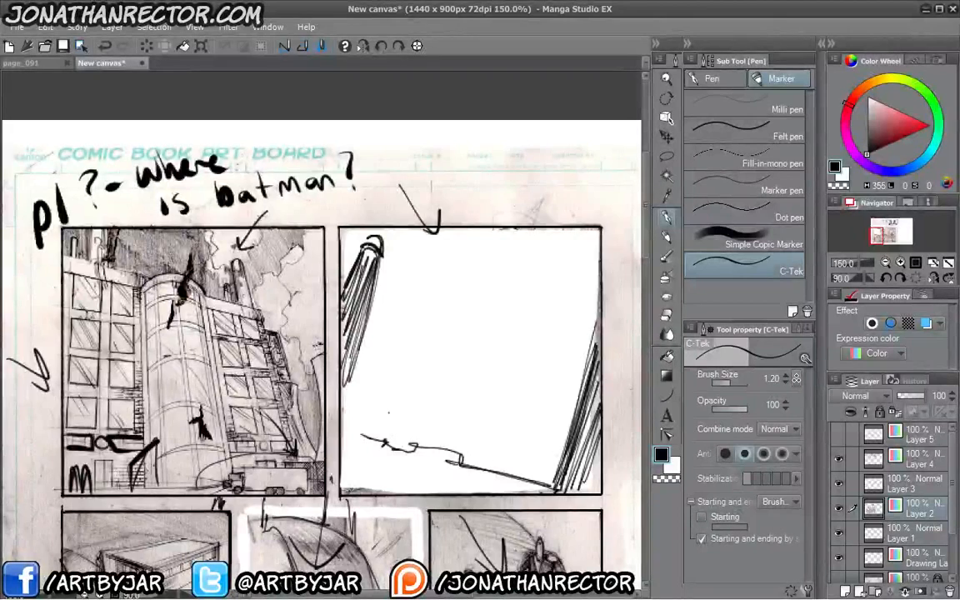
left_click_drag(398, 397, 369, 433)
left_click_drag(390, 393, 384, 435)
left_click_drag(380, 401, 363, 435)
Outline a caped figure's arched silhouette above the ledge and sketch a cowled head at its centre
left_click_drag(361, 254, 341, 227)
left_click_drag(475, 263, 450, 229)
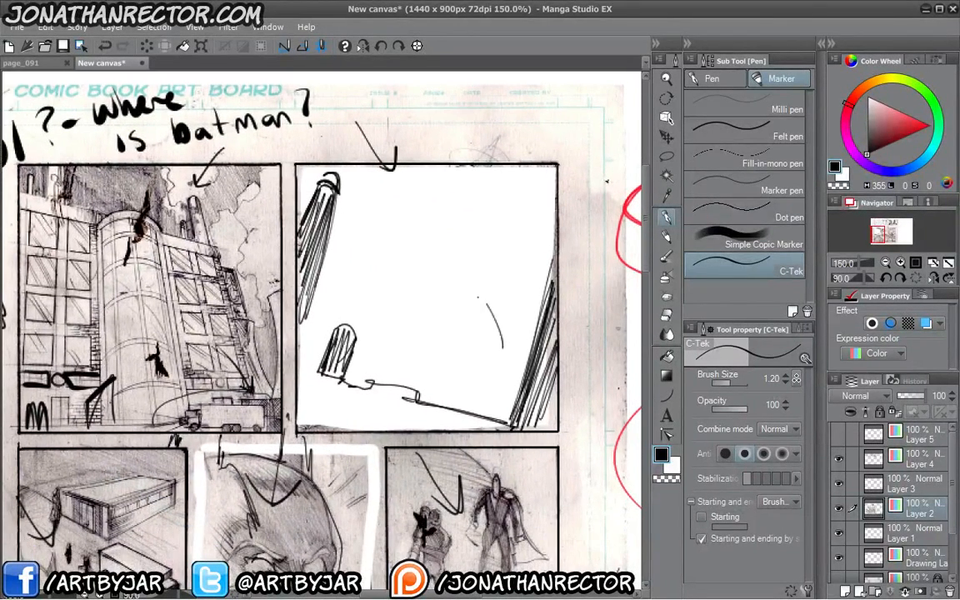
mouse_move(477, 296)
left_mouse_down()
mouse_move(400, 281)
mouse_move(376, 297)
mouse_move(463, 269)
mouse_move(521, 370)
mouse_move(365, 304)
left_mouse_up()
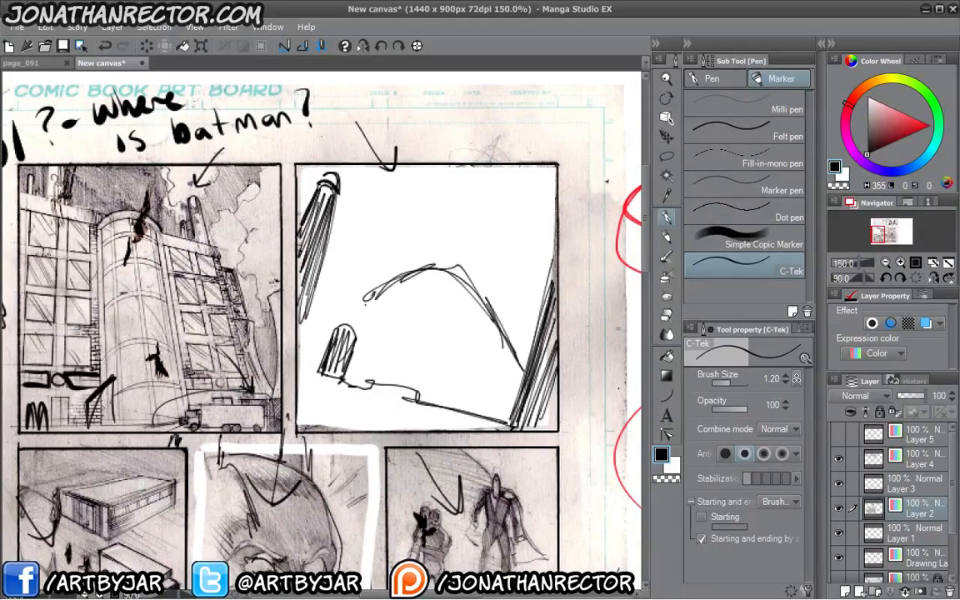
mouse_move(440, 308)
left_mouse_down()
mouse_move(434, 272)
mouse_move(424, 291)
mouse_move(406, 289)
mouse_move(402, 326)
mouse_move(431, 319)
left_mouse_up()
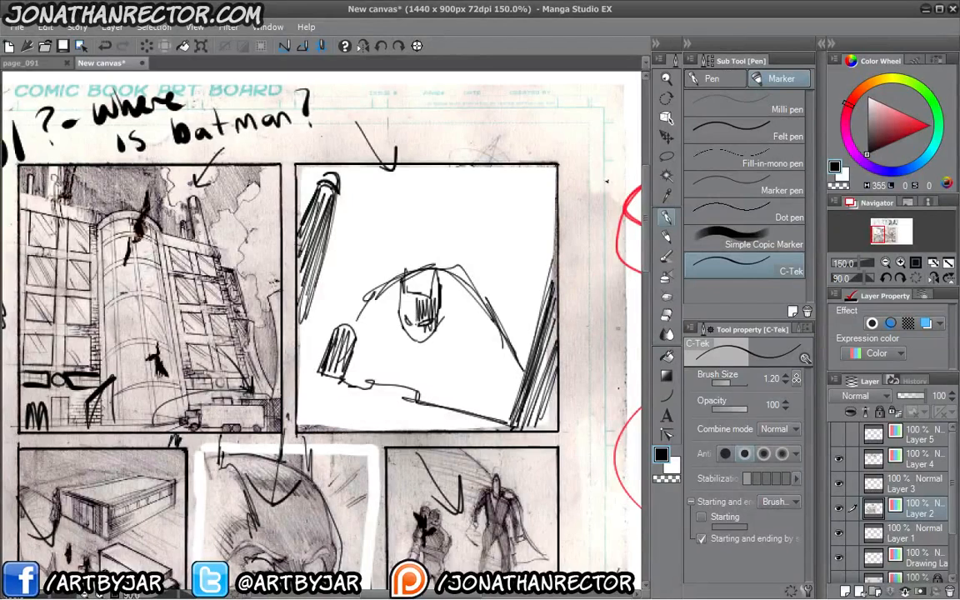
Darken the cowl and hatch both sides of the figure's cape down to the ledge line
left_click_drag(405, 286, 408, 315)
mouse_move(442, 277)
left_mouse_down()
mouse_move(526, 368)
mouse_move(519, 393)
mouse_move(460, 376)
left_mouse_up()
left_click_drag(417, 298, 412, 372)
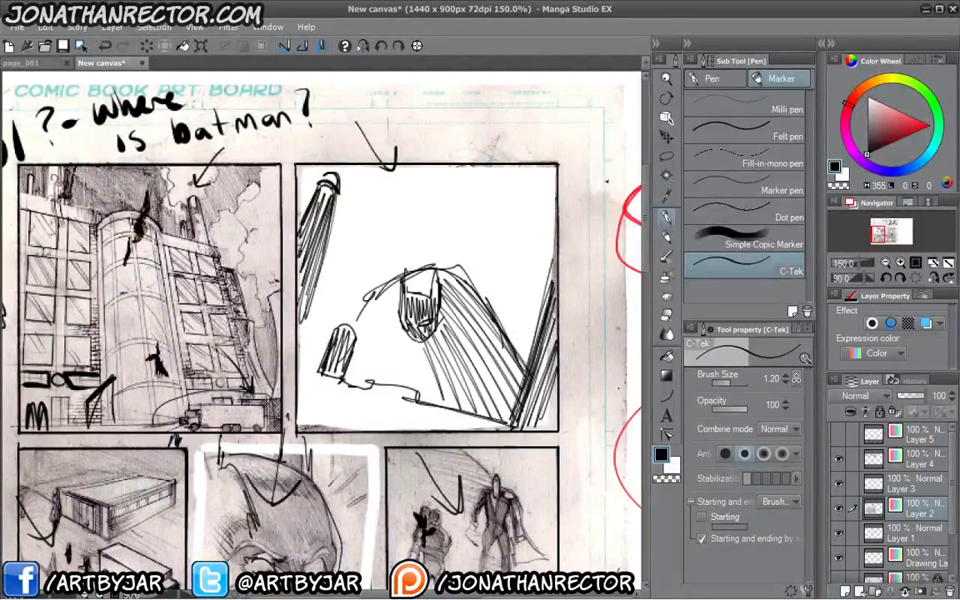
left_click_drag(383, 305, 366, 350)
left_click_drag(348, 283, 330, 336)
Draw ledge lines beneath the caped figure and a large full moon behind its head
left_click_drag(369, 261, 457, 246)
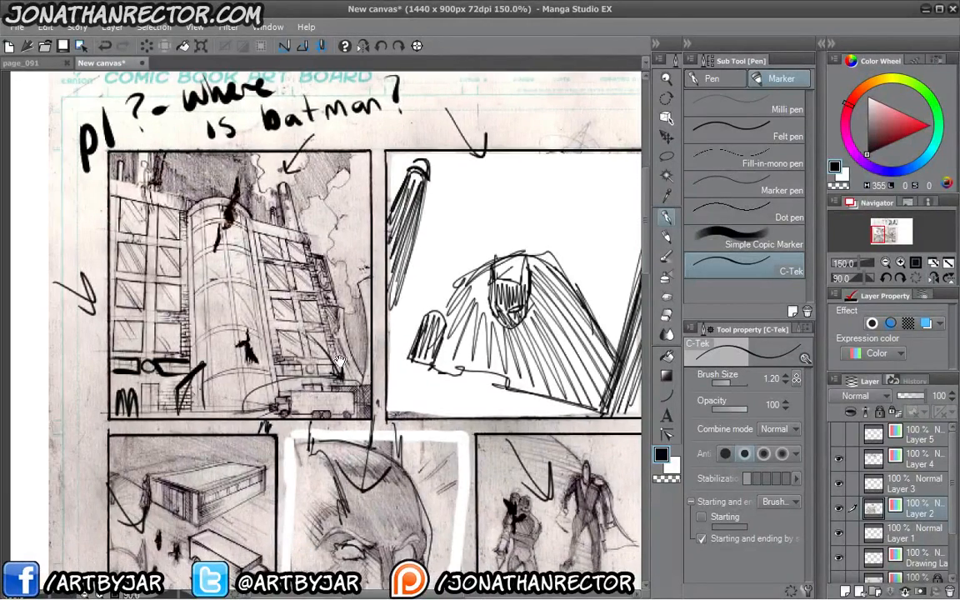
key("ctrl+minus")
left_click_drag(136, 387, 147, 377)
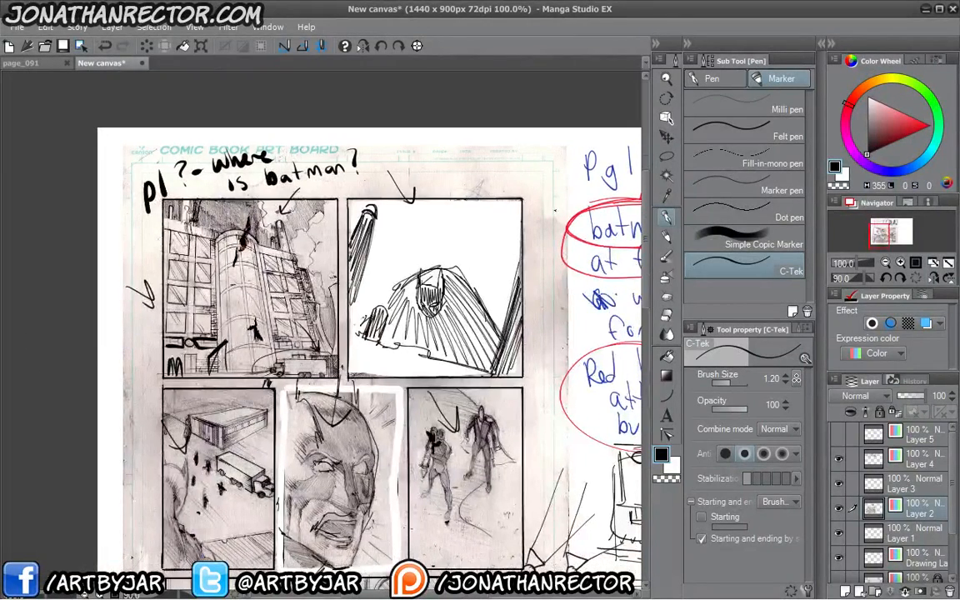
left_click_drag(323, 288, 323, 260)
mouse_move(352, 321)
left_mouse_down()
mouse_move(454, 349)
mouse_move(394, 352)
left_mouse_up()
mouse_move(414, 208)
left_mouse_down()
mouse_move(411, 235)
mouse_move(448, 191)
mouse_move(498, 254)
left_mouse_up()
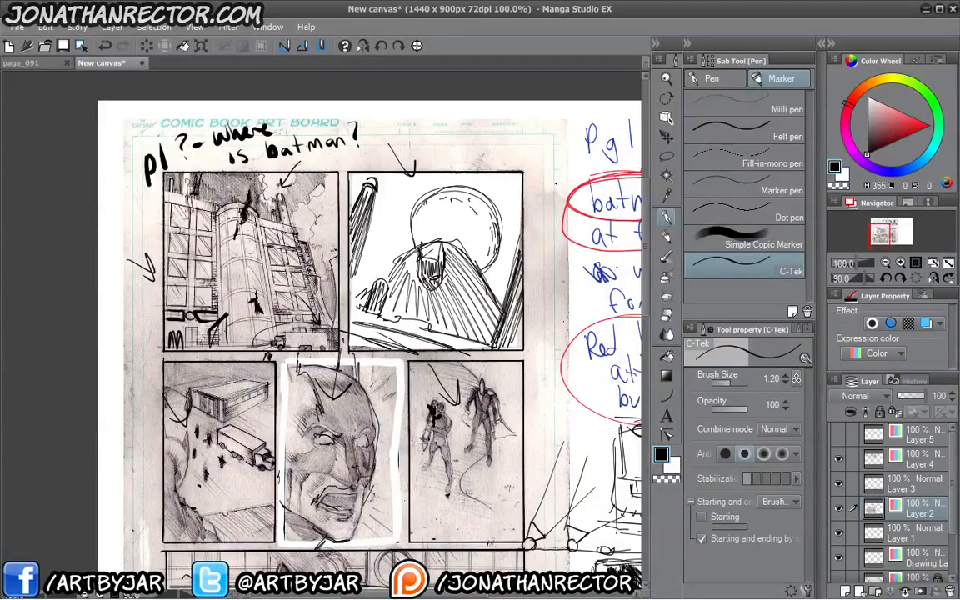
Set the C-Tek brush size to 2.50 and blacken the right side of the figure's cape
left_click_drag(376, 214, 397, 212)
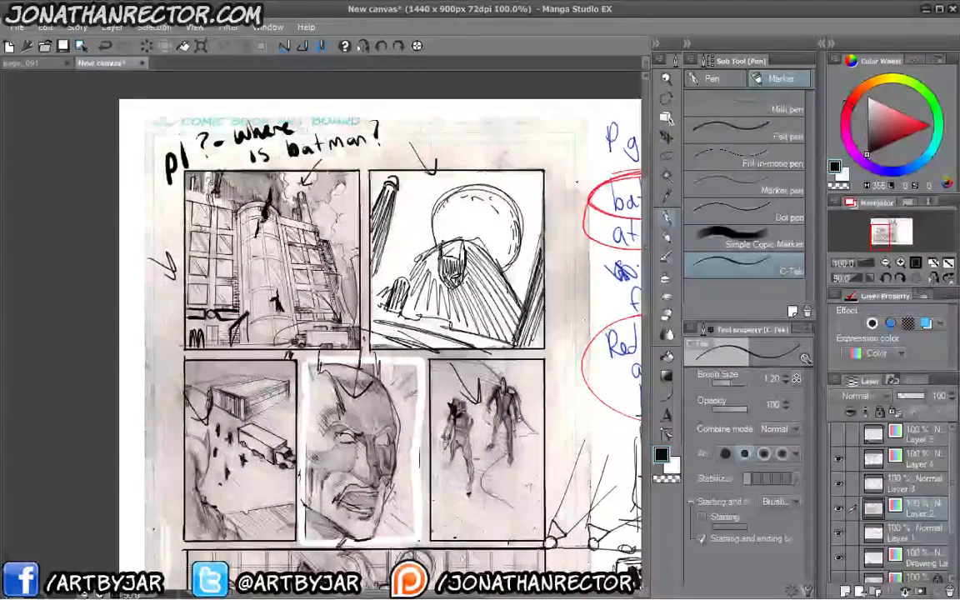
key("e")
key("p")
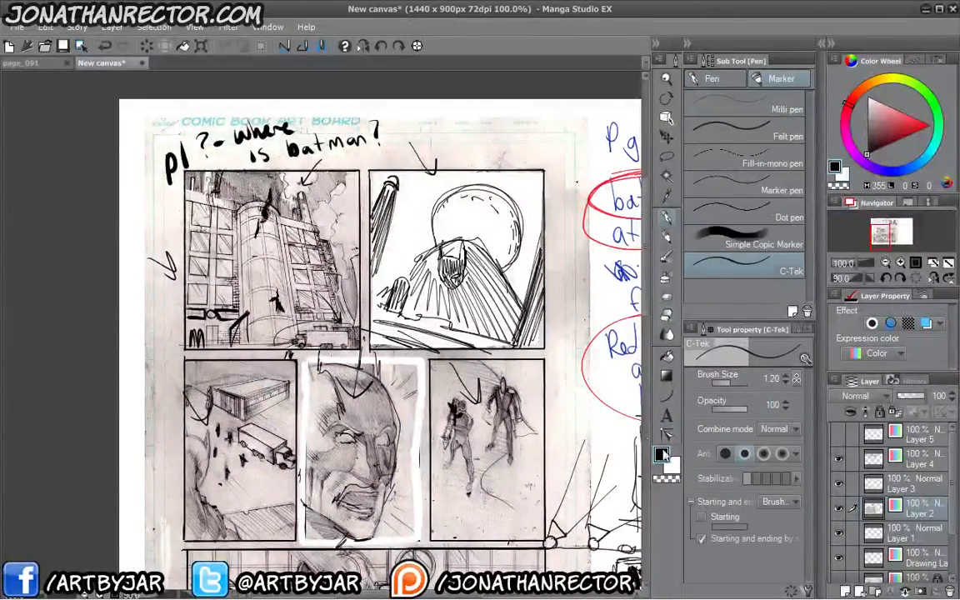
left_click(674, 464)
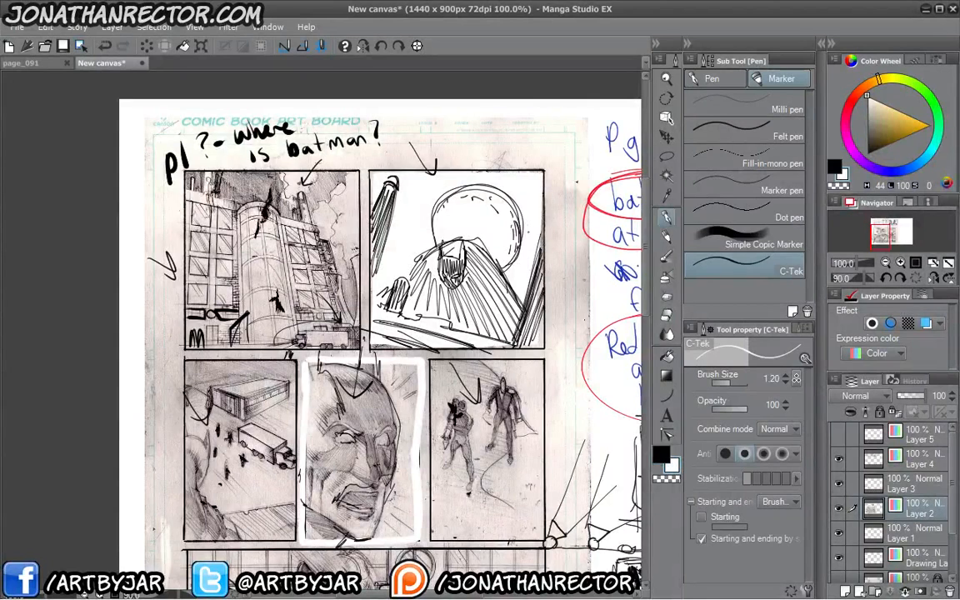
key("bracketright")
key("bracketright")
key("bracketright")
key("bracketright")
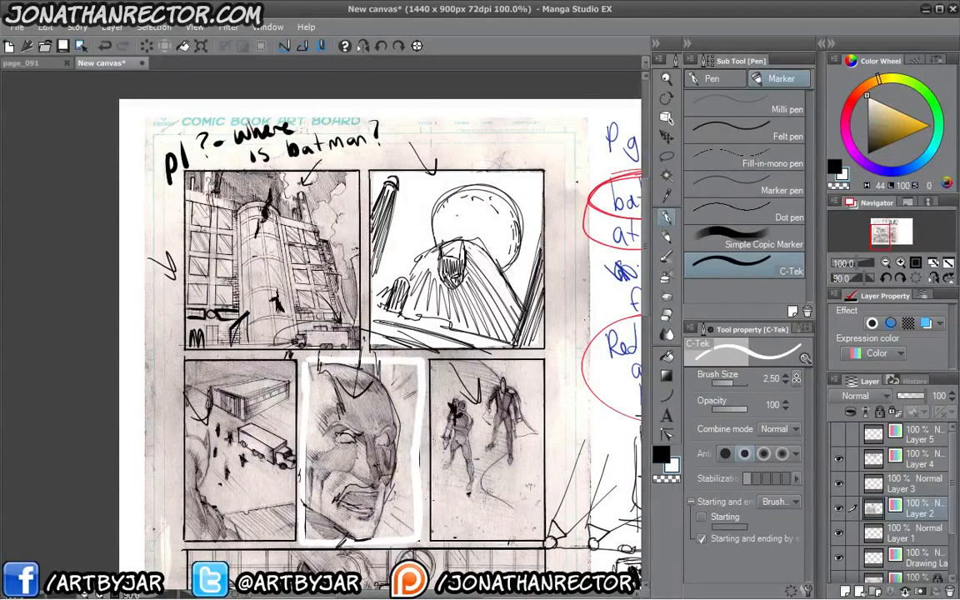
left_click(661, 454)
mouse_move(467, 257)
left_mouse_down()
mouse_move(515, 323)
mouse_move(507, 339)
left_mouse_up()
mouse_move(473, 285)
left_mouse_down()
mouse_move(499, 341)
mouse_move(479, 334)
left_mouse_up()
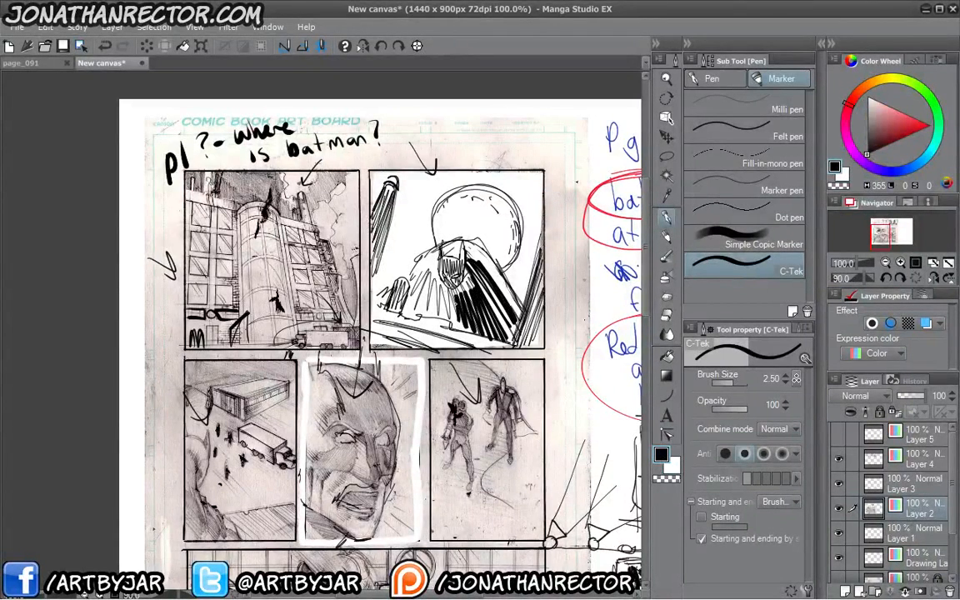
Blacken the left side of the figure's cape and add heavy shading around the cowl
left_click_drag(407, 263, 390, 285)
mouse_move(394, 241)
left_mouse_down()
mouse_move(379, 283)
mouse_move(365, 281)
left_mouse_up()
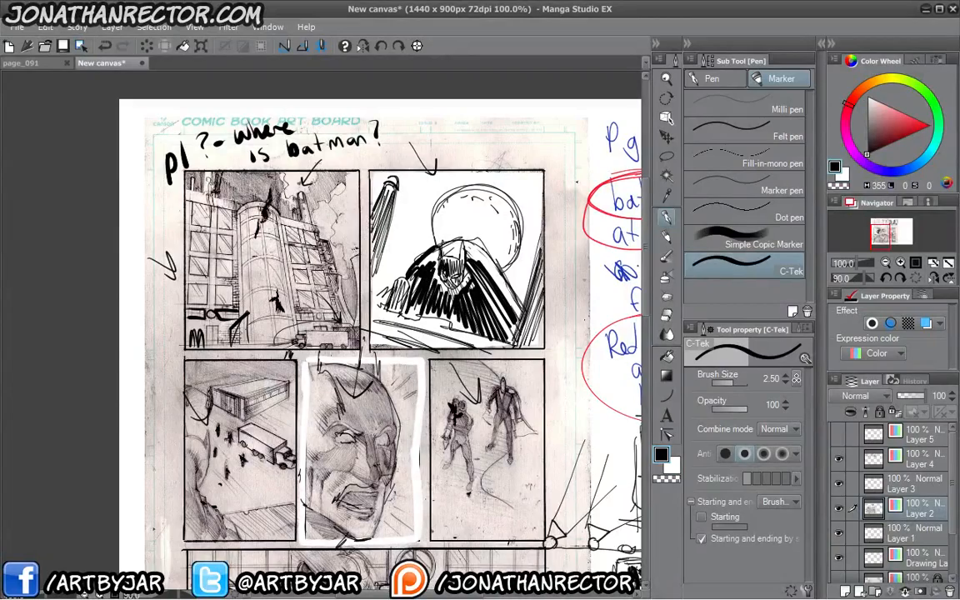
left_click_drag(443, 255, 452, 283)
left_click_drag(456, 286, 465, 295)
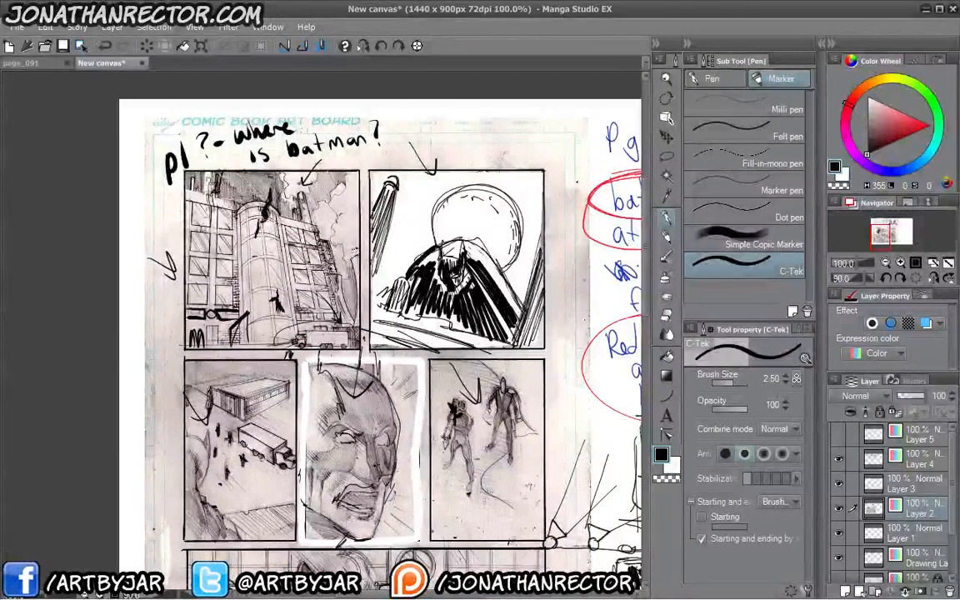
Blacken the building shapes along both side edges of the second panel with dense diagonal hatching
left_click_drag(545, 277, 526, 344)
left_click_drag(546, 297, 535, 340)
left_click_drag(546, 257, 512, 345)
left_click_drag(386, 198, 367, 241)
left_click_drag(371, 212, 363, 246)
mouse_move(398, 177)
left_mouse_down()
mouse_move(373, 218)
mouse_move(376, 231)
left_mouse_up()
left_click_drag(416, 176, 383, 240)
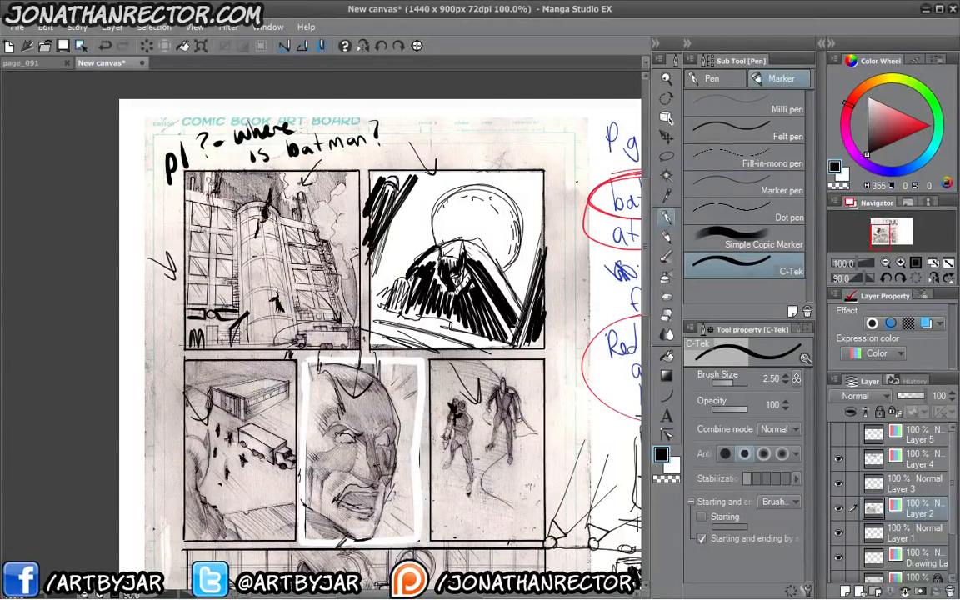
Add a long black diagonal beside the moon in the second panel and thicken the ledge lines beneath the figure
left_click_drag(434, 173, 370, 315)
left_click_drag(428, 182, 360, 315)
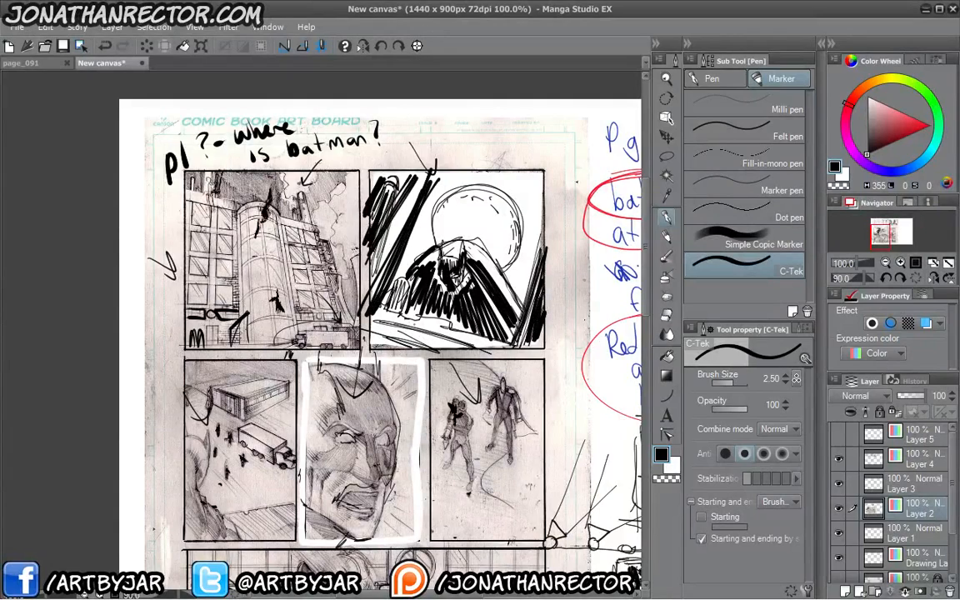
mouse_move(490, 342)
left_mouse_down()
mouse_move(387, 313)
mouse_move(505, 343)
left_mouse_up()
left_click_drag(373, 320, 487, 354)
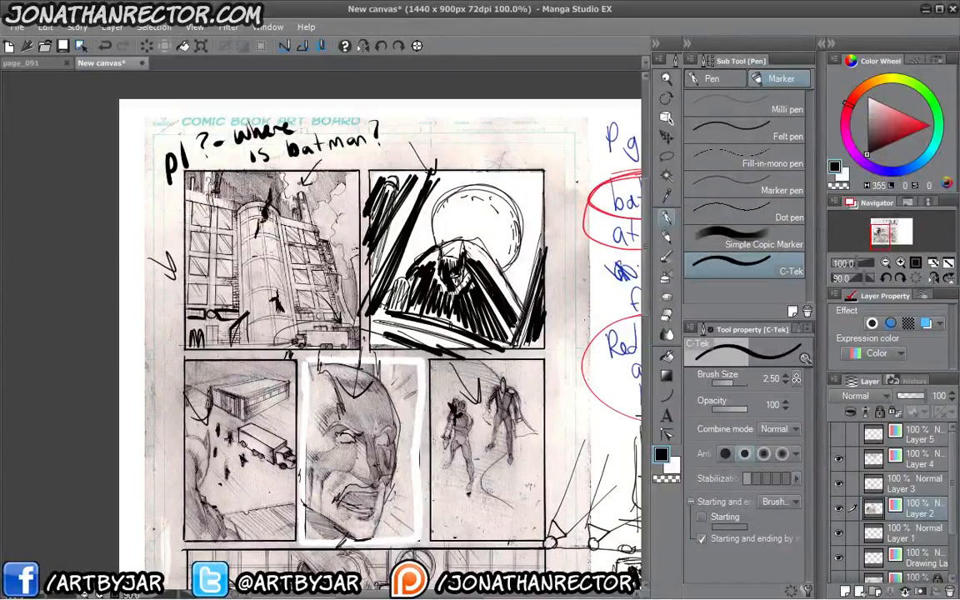
left_click_drag(218, 401, 220, 347)
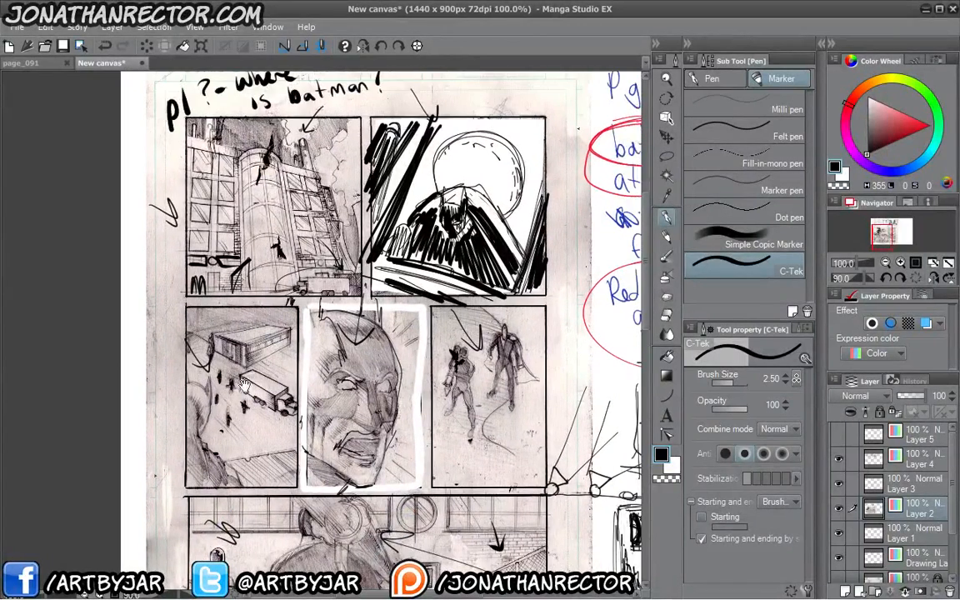
left_click_drag(256, 307, 262, 360)
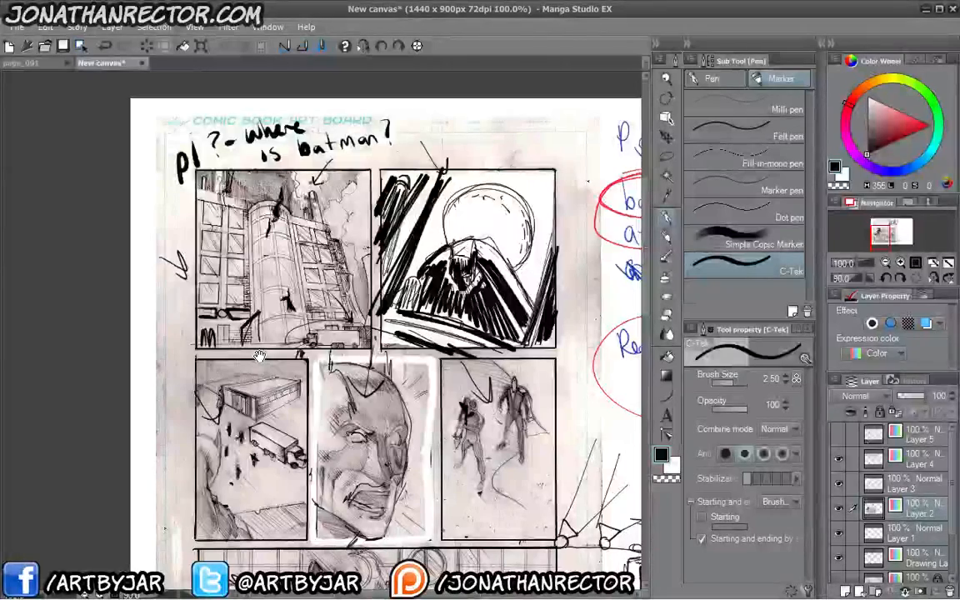
Lasso the factory artwork in the first panel, flip it horizontally, apply the transform and deselect
left_click(665, 156)
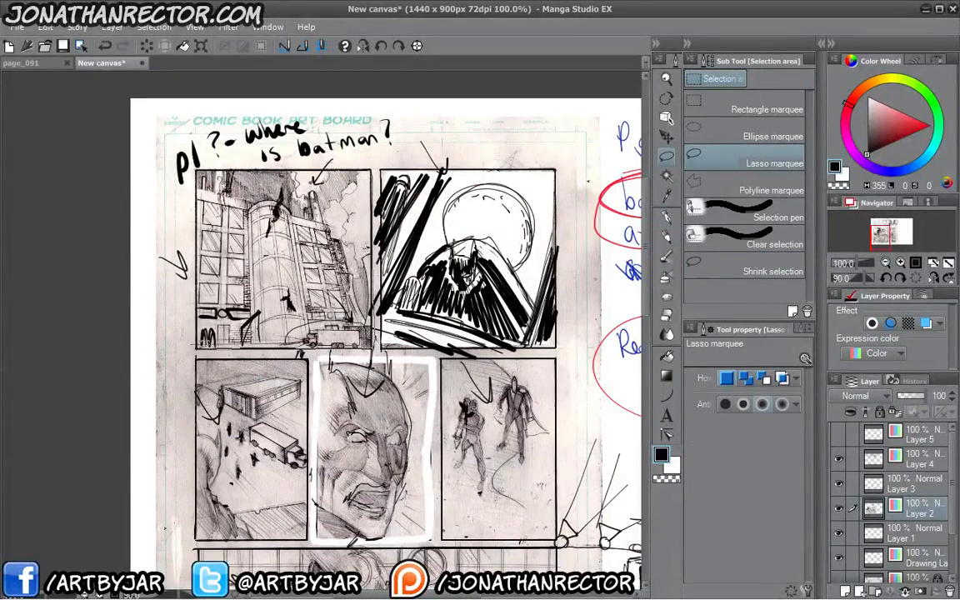
left_click_drag(197, 234, 197, 169)
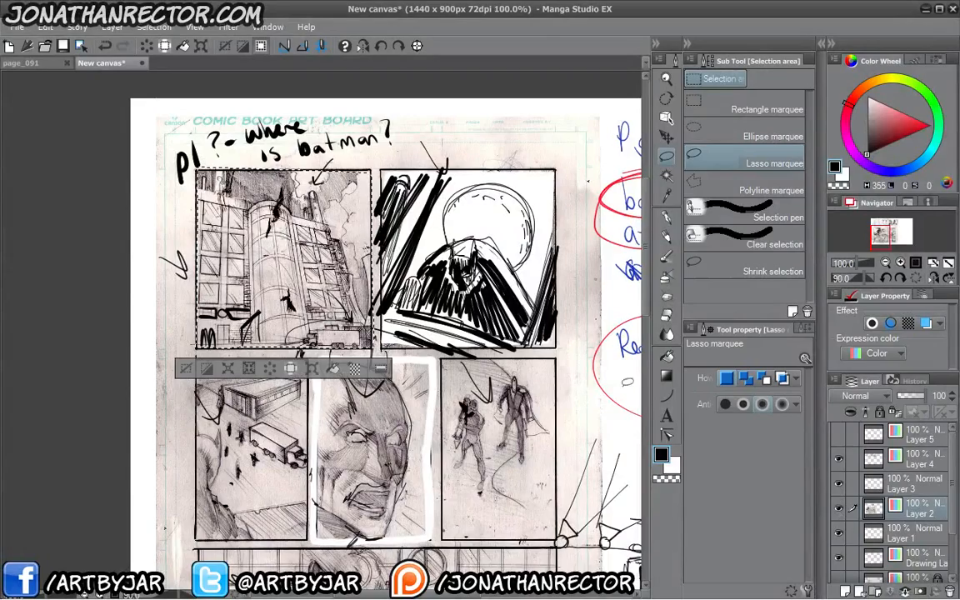
key("ctrl+t")
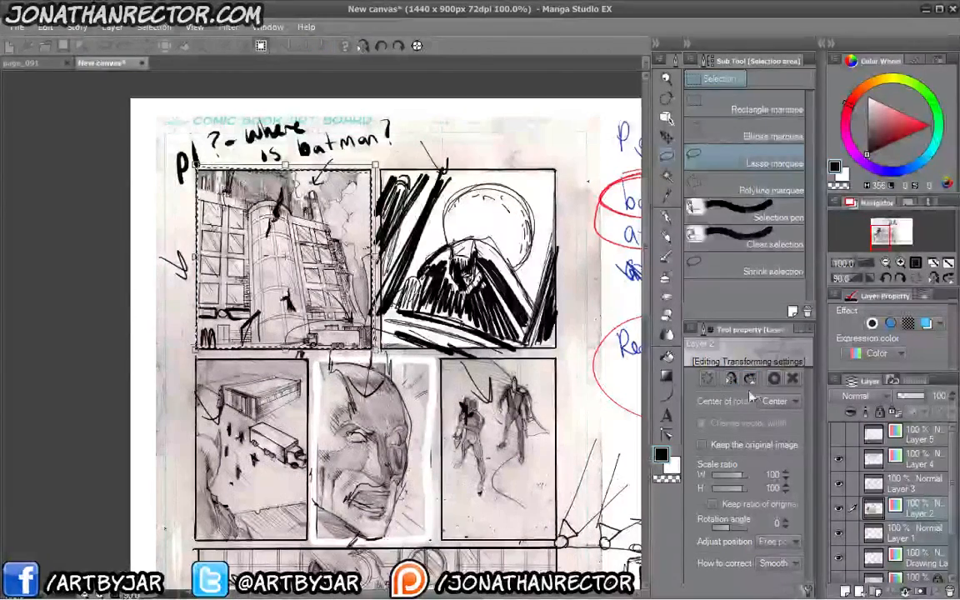
left_click(750, 379)
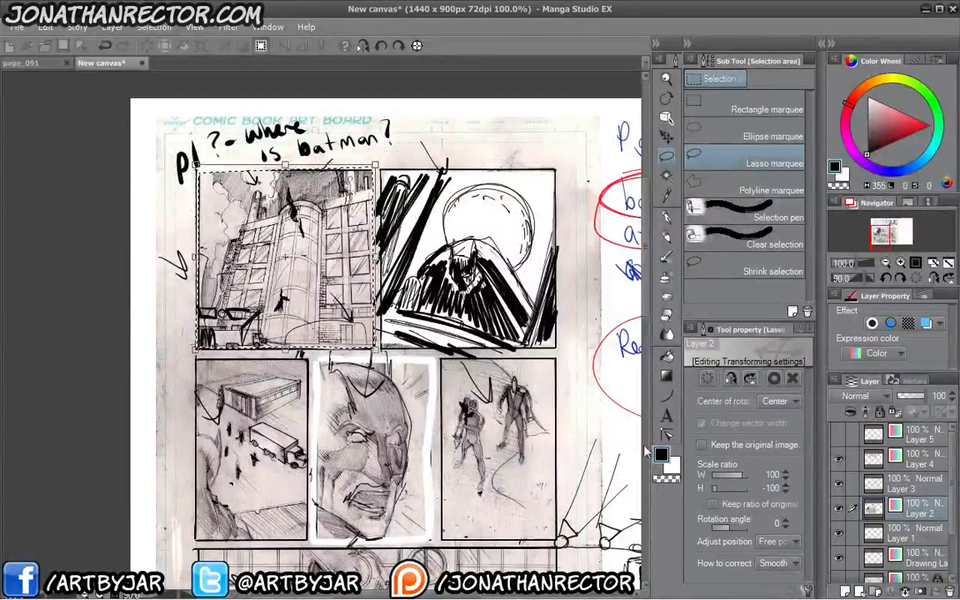
left_click(665, 220)
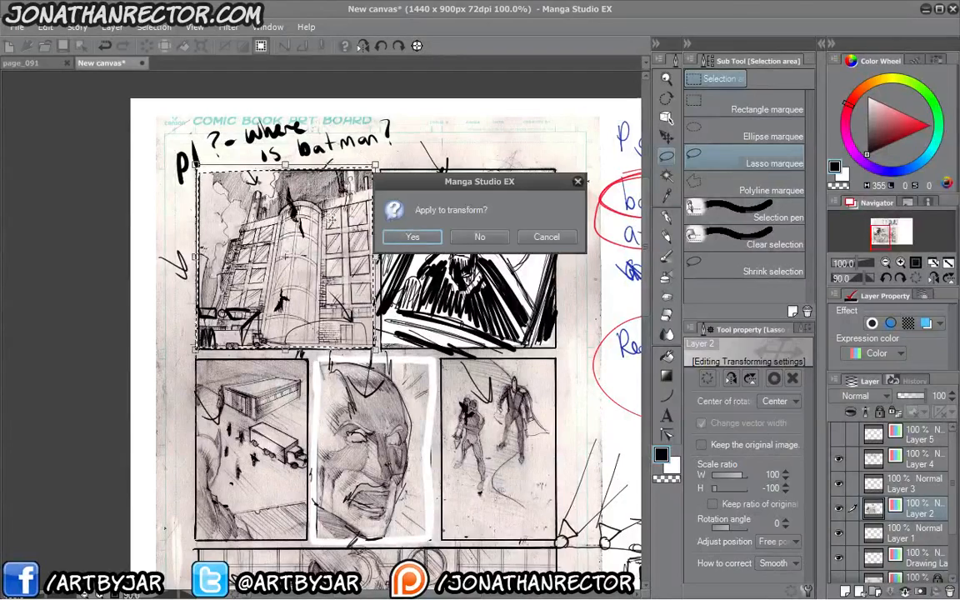
left_click(417, 235)
left_click(211, 364)
key("ctrl+d")
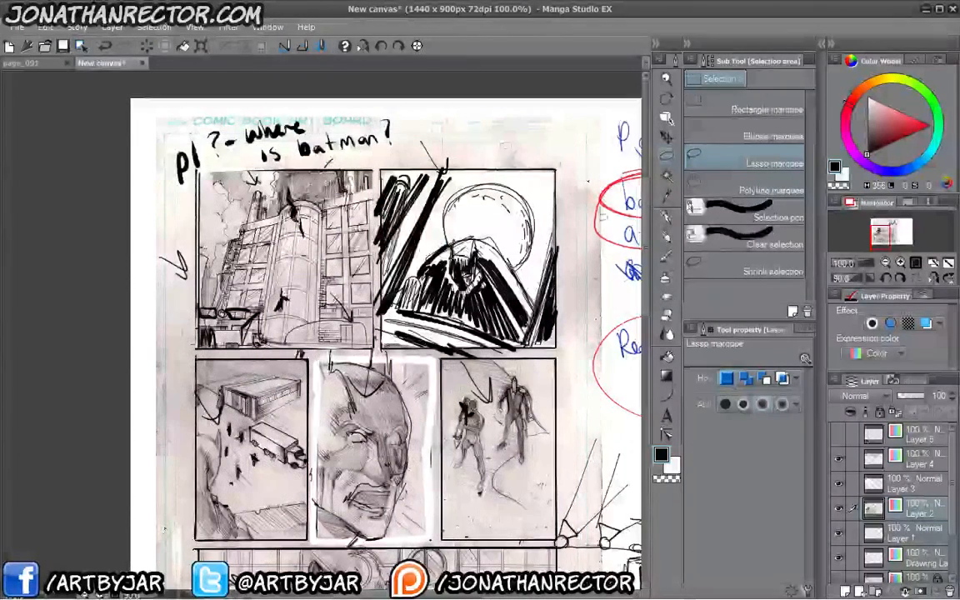
Lasso the first two panels of the middle row, delete their artwork and deselect
scroll(383, 324, "down", 3)
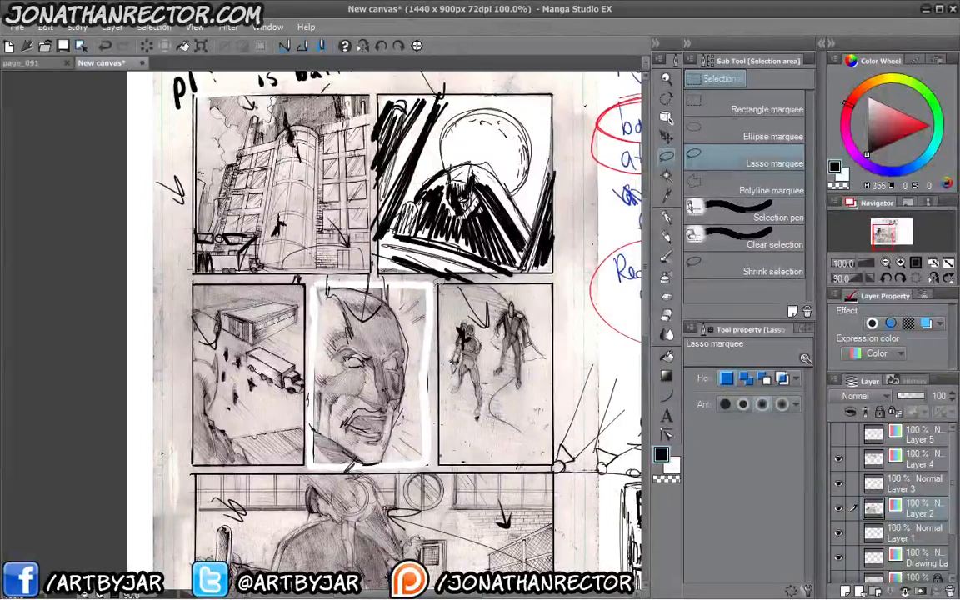
left_click_drag(289, 319, 272, 344)
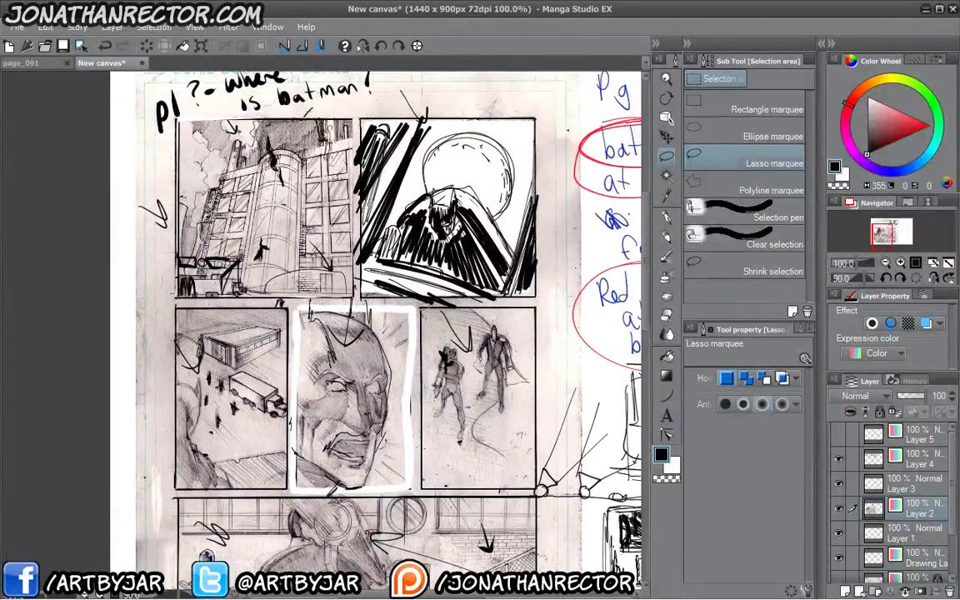
mouse_move(412, 490)
left_mouse_down()
mouse_move(212, 492)
mouse_move(175, 446)
mouse_move(176, 302)
left_mouse_up()
key("Delete")
key("ctrl+d")
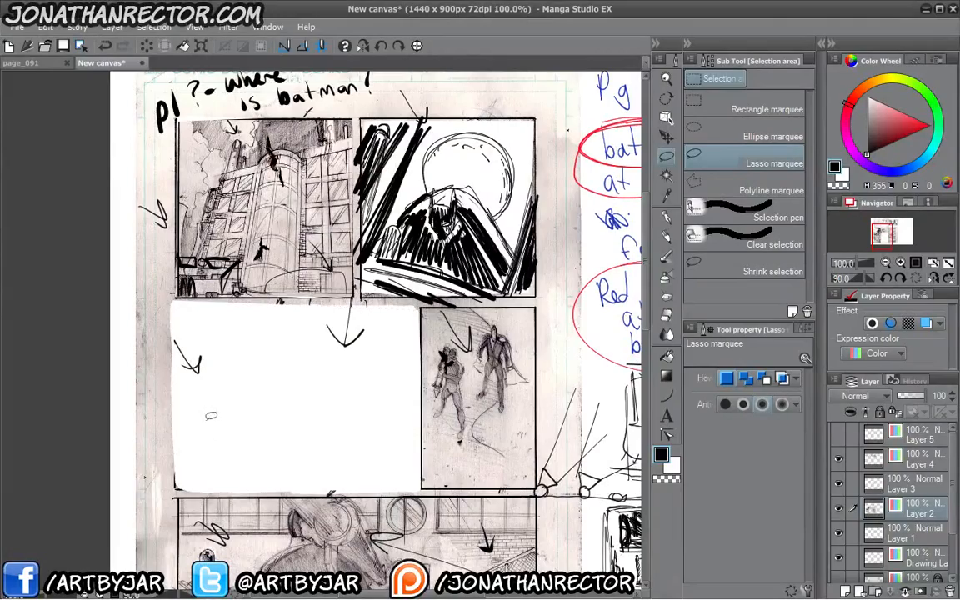
Sketch a large rounded head outline with the C-Tek marker in the cleared middle-row area
left_click(666, 218)
left_click_drag(294, 374, 346, 323)
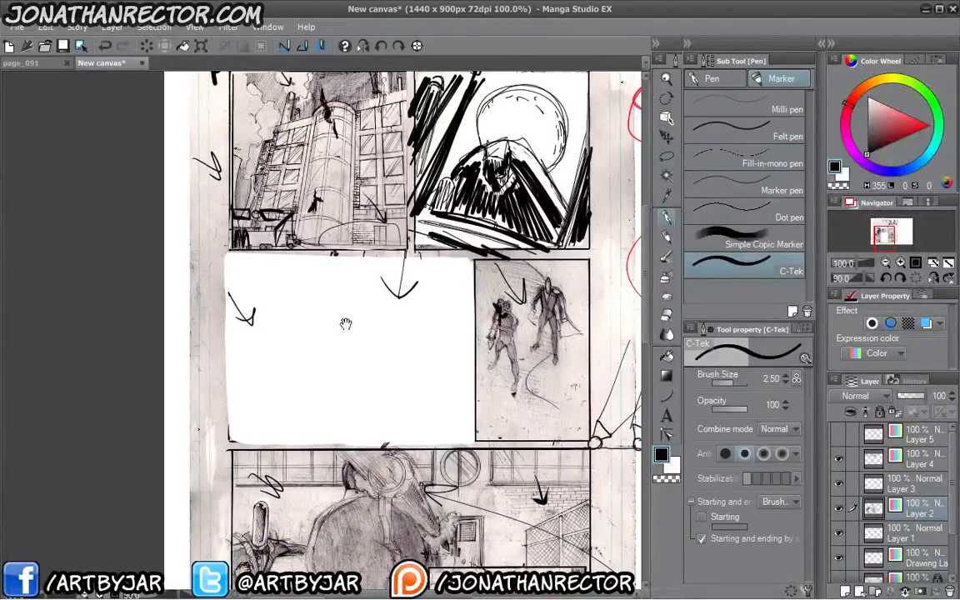
mouse_move(349, 285)
left_mouse_down()
mouse_move(351, 315)
mouse_move(356, 306)
left_mouse_up()
mouse_move(441, 314)
left_mouse_down()
mouse_move(427, 297)
mouse_move(343, 298)
left_mouse_up()
mouse_move(307, 347)
left_mouse_down()
mouse_move(309, 367)
mouse_move(470, 428)
left_mouse_up()
left_click_drag(460, 365, 297, 460)
left_click_drag(319, 307, 470, 448)
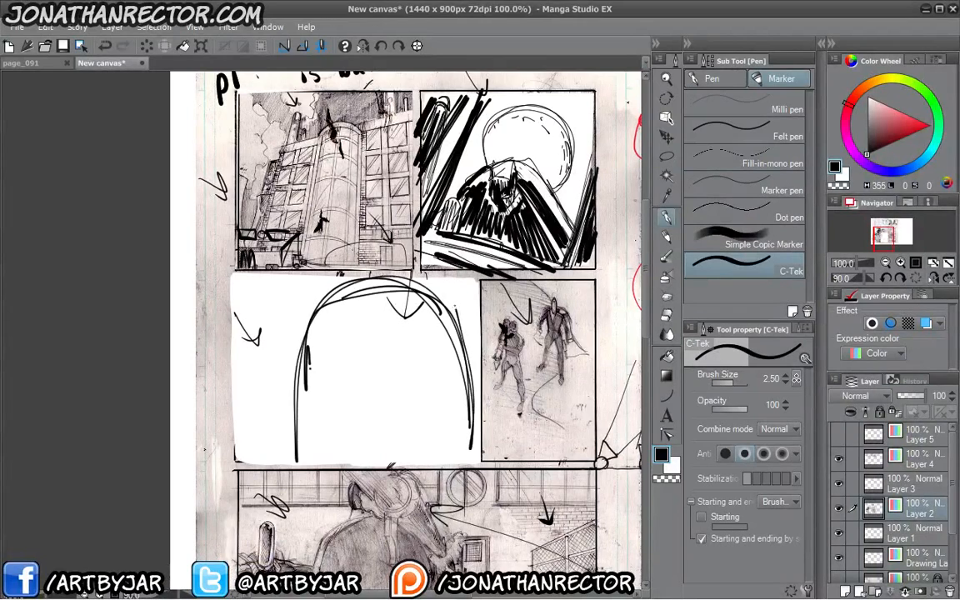
Add a vertical centre line, curved lower contours and dark hatched marks inside the large head shape
left_click_drag(454, 343, 449, 418)
mouse_move(392, 295)
left_mouse_down()
mouse_move(384, 460)
mouse_move(390, 446)
mouse_move(392, 477)
left_mouse_up()
mouse_move(468, 386)
left_mouse_down()
mouse_move(408, 434)
mouse_move(300, 415)
left_mouse_up()
left_click_drag(300, 415, 358, 439)
mouse_move(321, 424)
left_mouse_down()
mouse_move(354, 452)
mouse_move(456, 404)
left_mouse_up()
mouse_move(459, 396)
left_mouse_down()
mouse_move(433, 434)
mouse_move(458, 427)
left_mouse_up()
left_click_drag(333, 441, 341, 454)
mouse_move(262, 391)
left_mouse_down()
mouse_move(261, 461)
mouse_move(295, 367)
left_mouse_up()
scroll(251, 442, "down", 1)
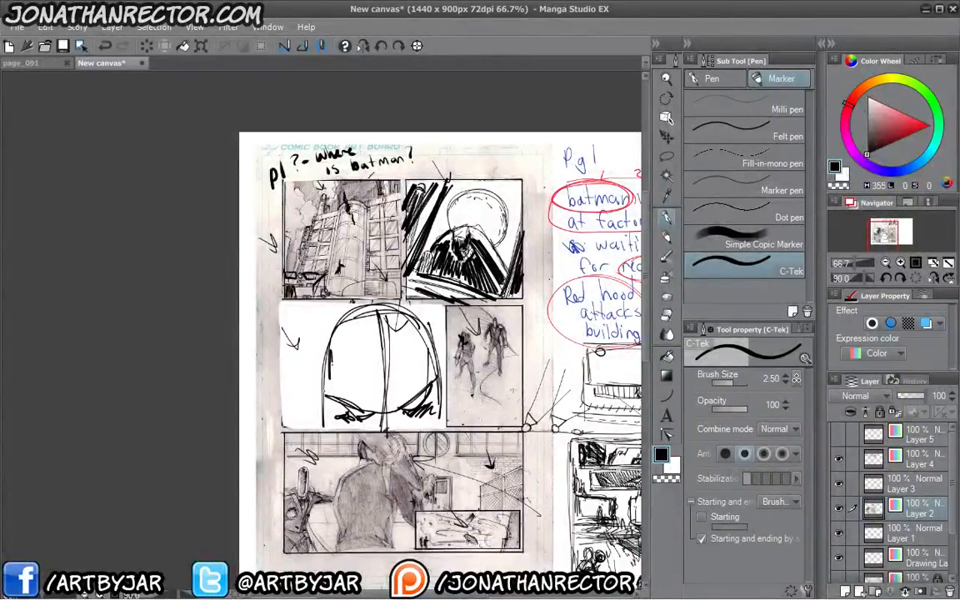
scroll(329, 398, "up", 2)
left_click_drag(386, 461, 269, 390)
scroll(269, 390, "down", 2)
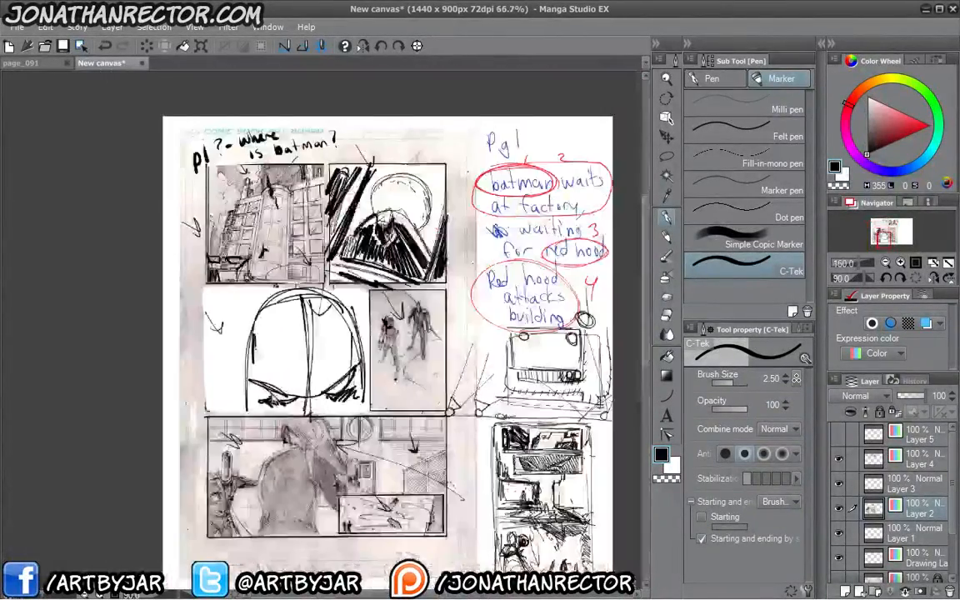
left_click_drag(341, 477, 324, 457)
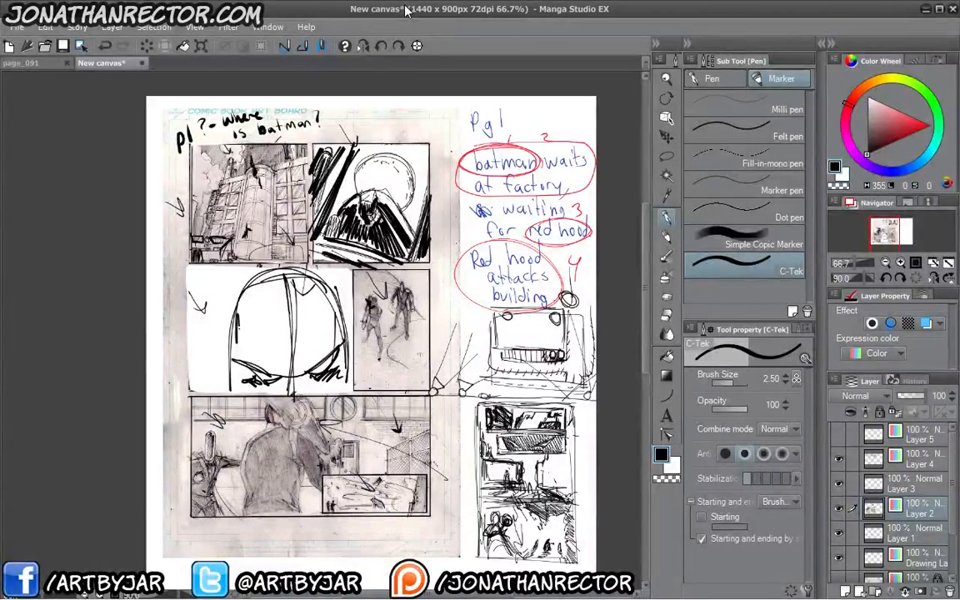
Hide all the critique page's layers and add a new blank layer above Layer 5
left_click(838, 459)
left_click_drag(839, 483, 840, 560)
left_click_drag(435, 425, 414, 417)
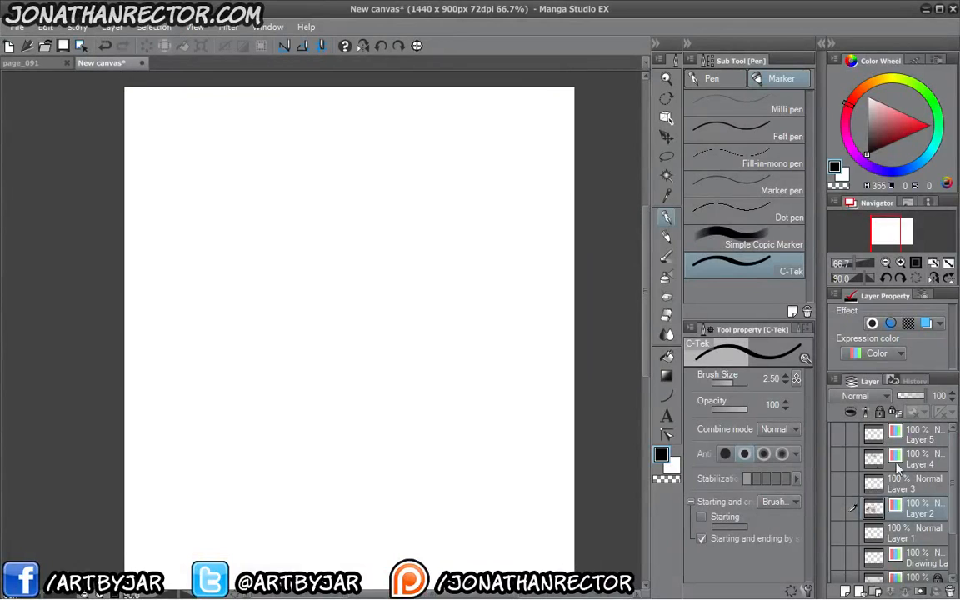
left_click(932, 443)
left_click(847, 592)
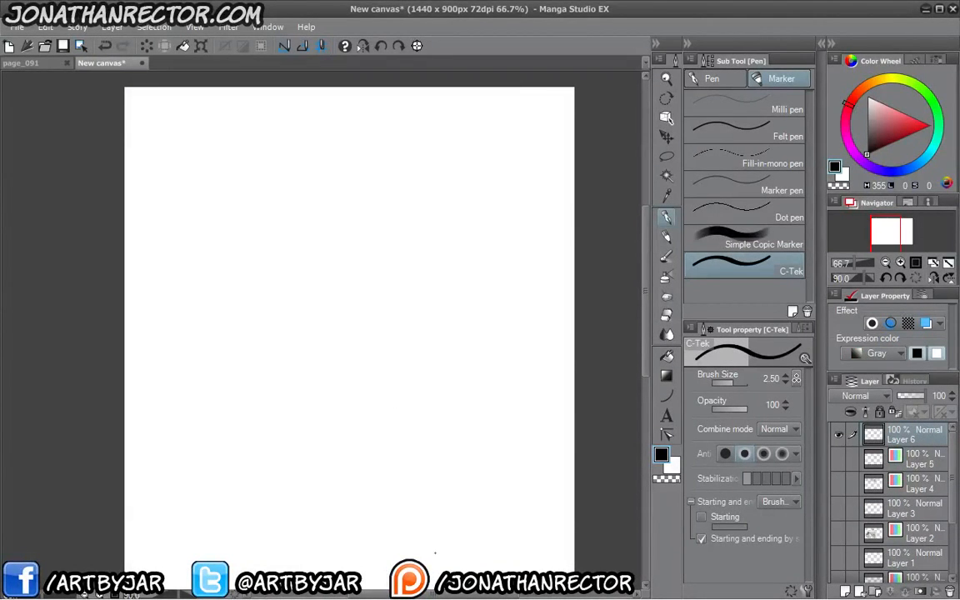
Paste the inked Superboy drawing, rotate it -90 degrees to stand upright, scale it down and place it near the page's upper left
key("ctrl+v")
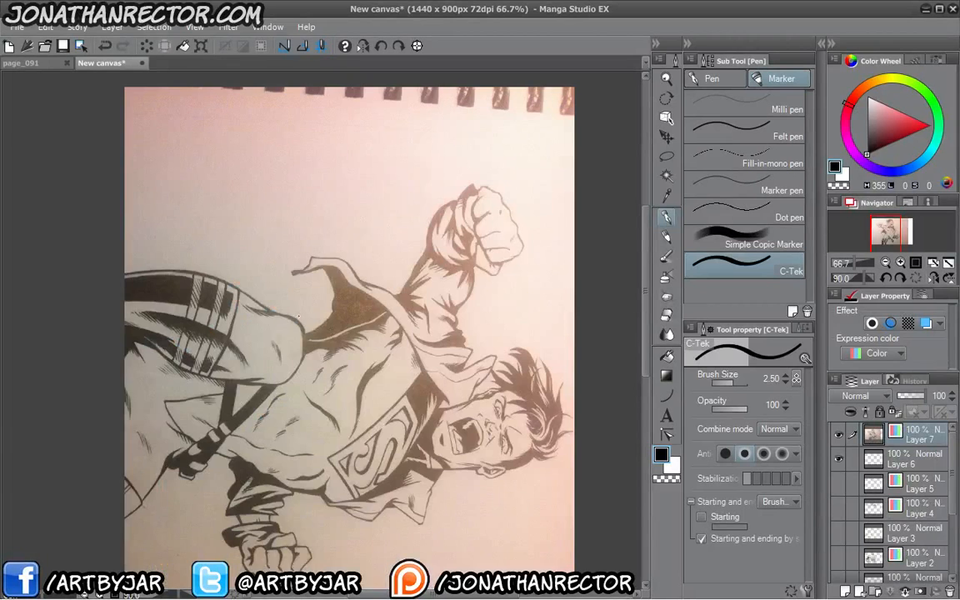
key("ctrl+t")
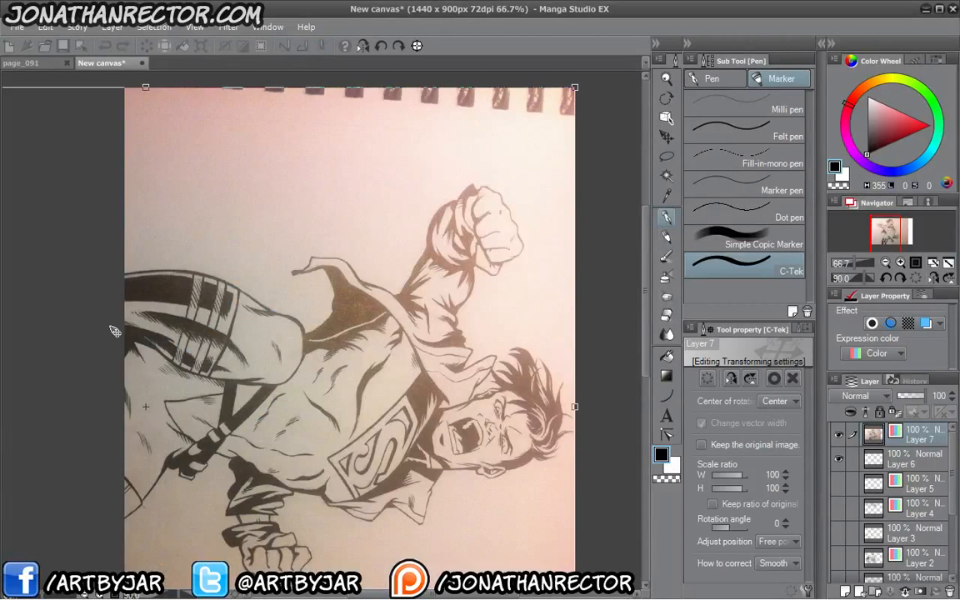
scroll(115, 331, "down", 2)
left_click_drag(302, 132, 53, 141)
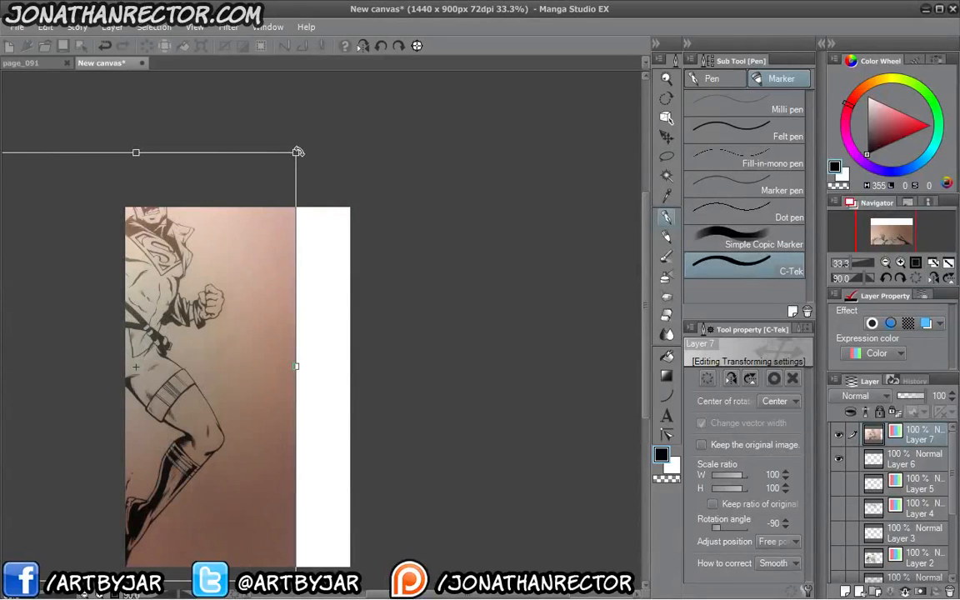
left_click_drag(166, 316, 375, 332)
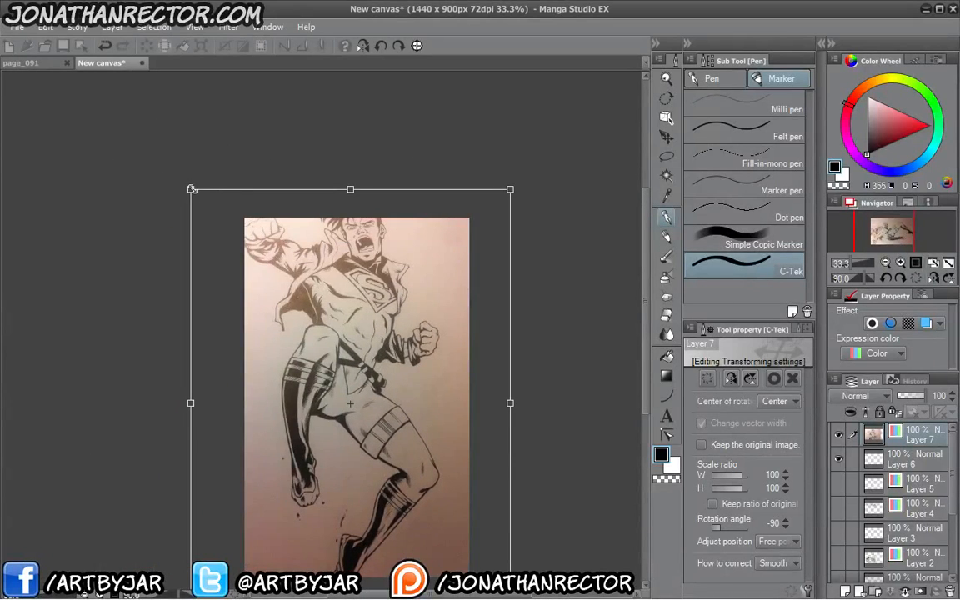
left_click_drag(191, 189, 361, 416)
left_click_drag(404, 471, 289, 257)
key("Return")
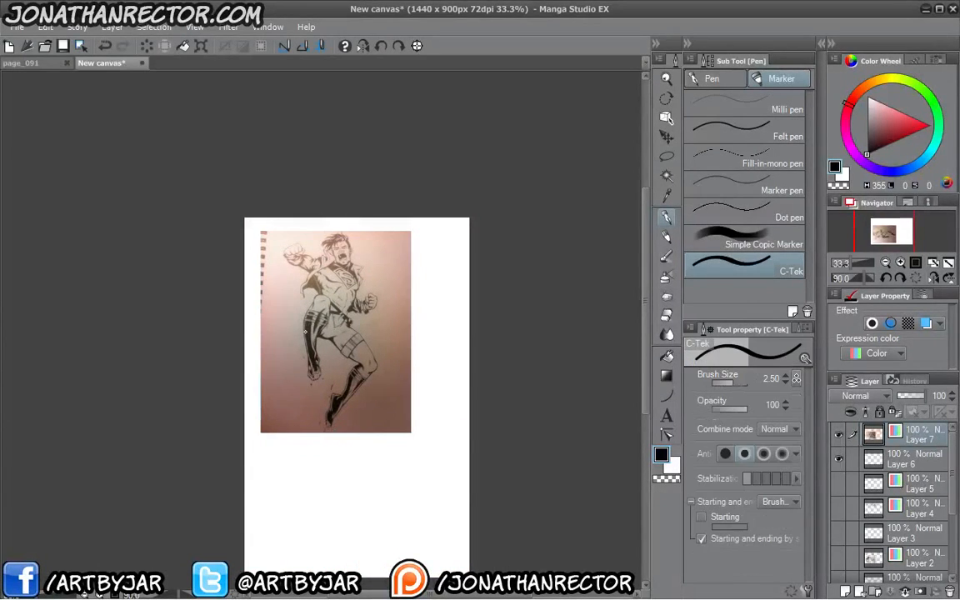
Tint the pasted drawing's layer blue with the layer color effect and add a new blank layer above it
scroll(332, 354, "up", 4)
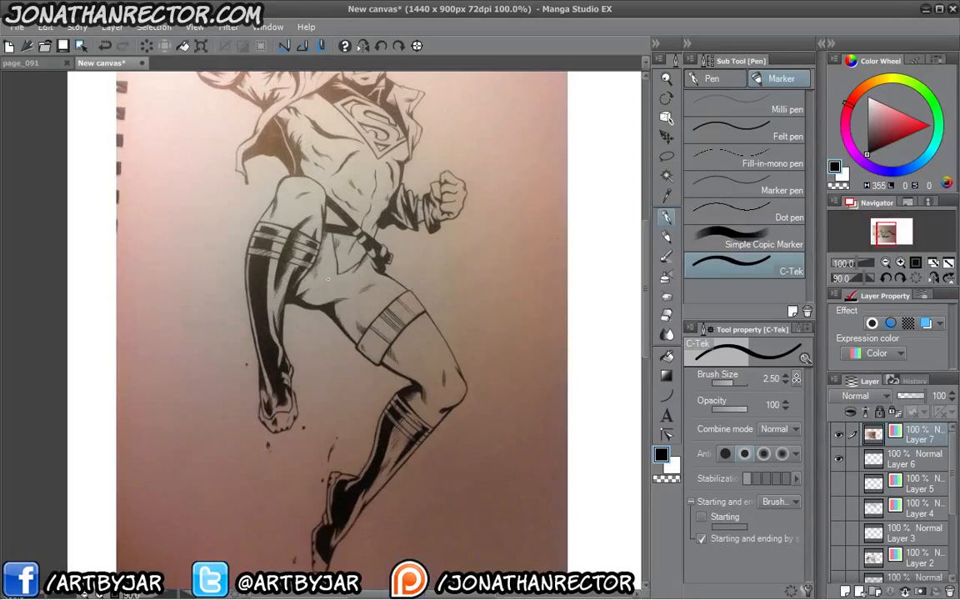
left_click_drag(327, 279, 366, 458)
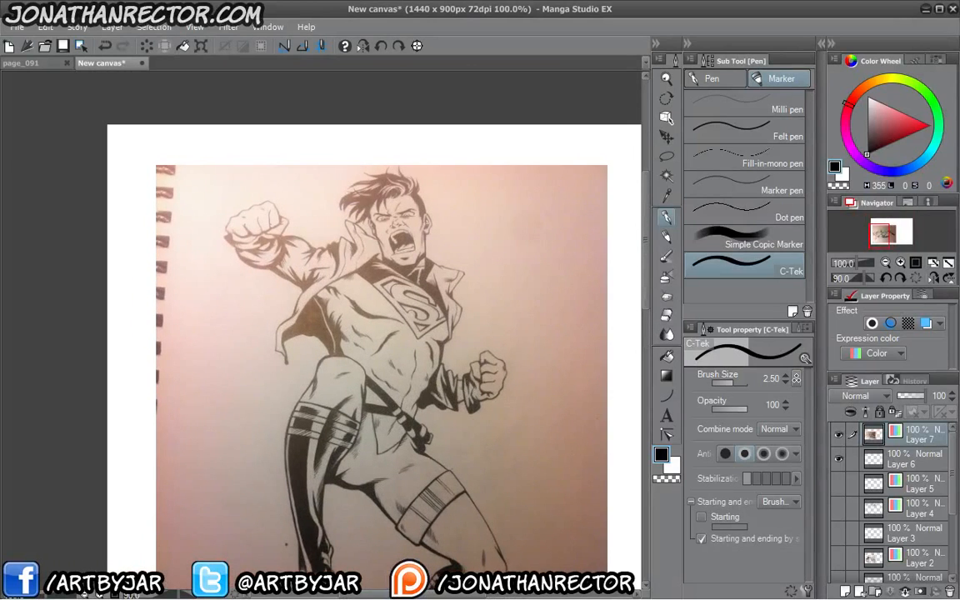
left_click(925, 323)
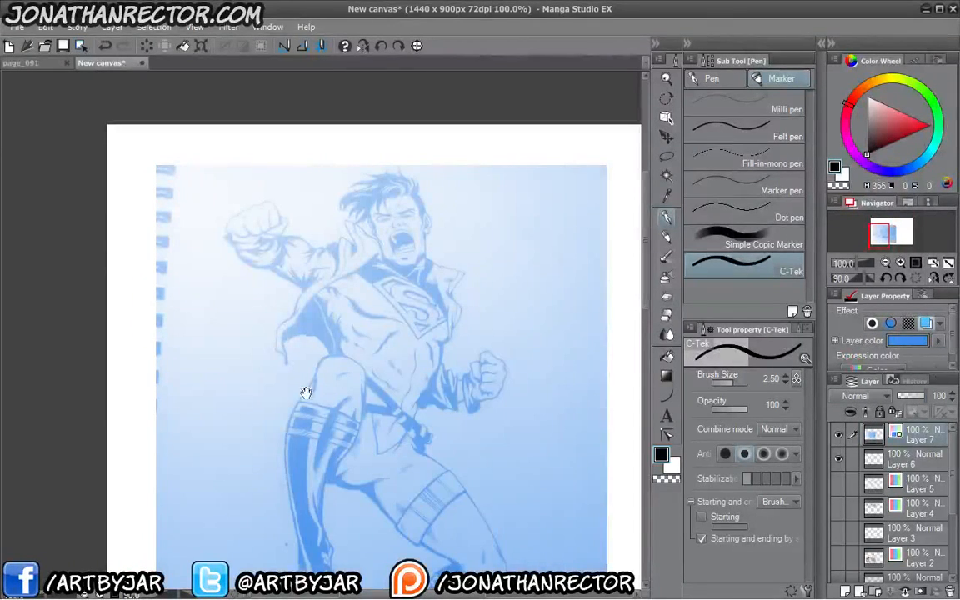
left_click_drag(306, 392, 259, 368)
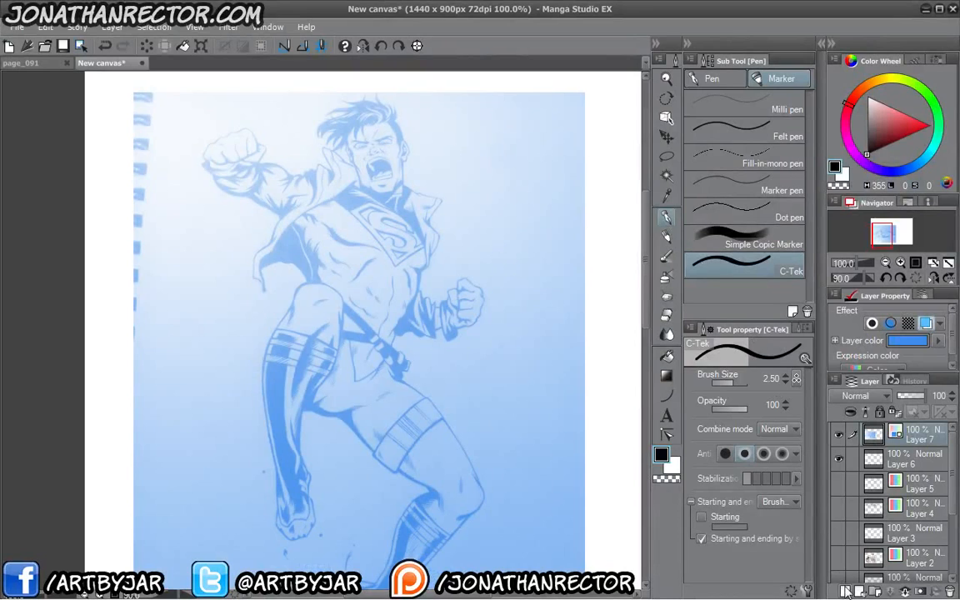
left_click(845, 590)
left_click_drag(454, 367, 434, 376)
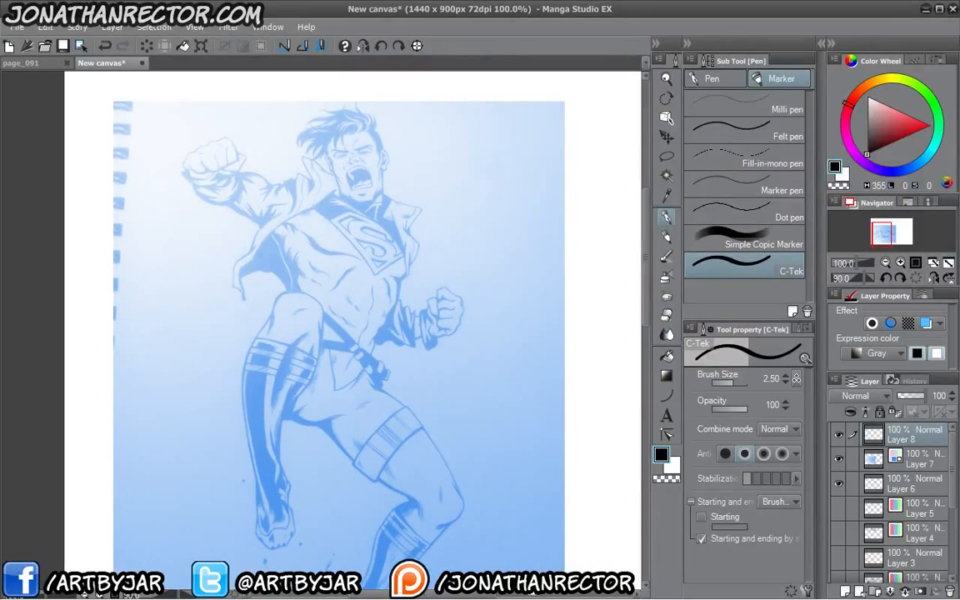
left_click_drag(297, 356, 262, 435)
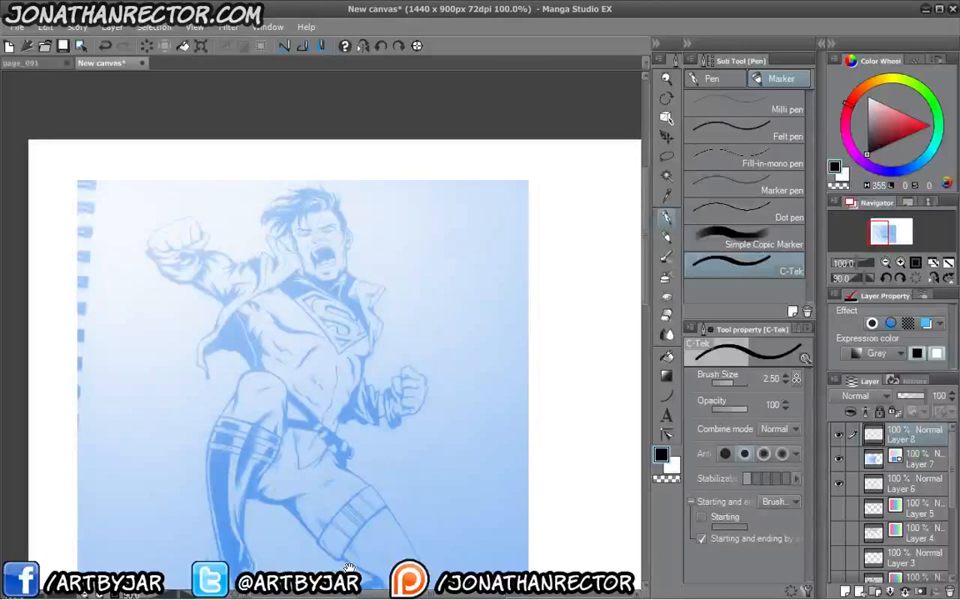
Turn off the blue layer color on the pasted drawing's layer and draw an S-shaped curve beside the figure's lowered fist
left_click(873, 458)
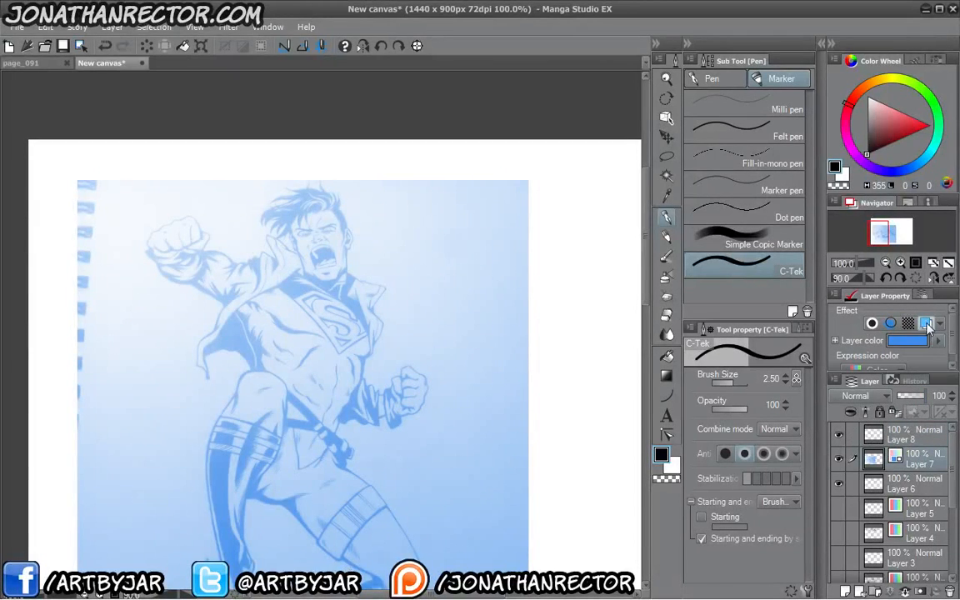
left_click(925, 323)
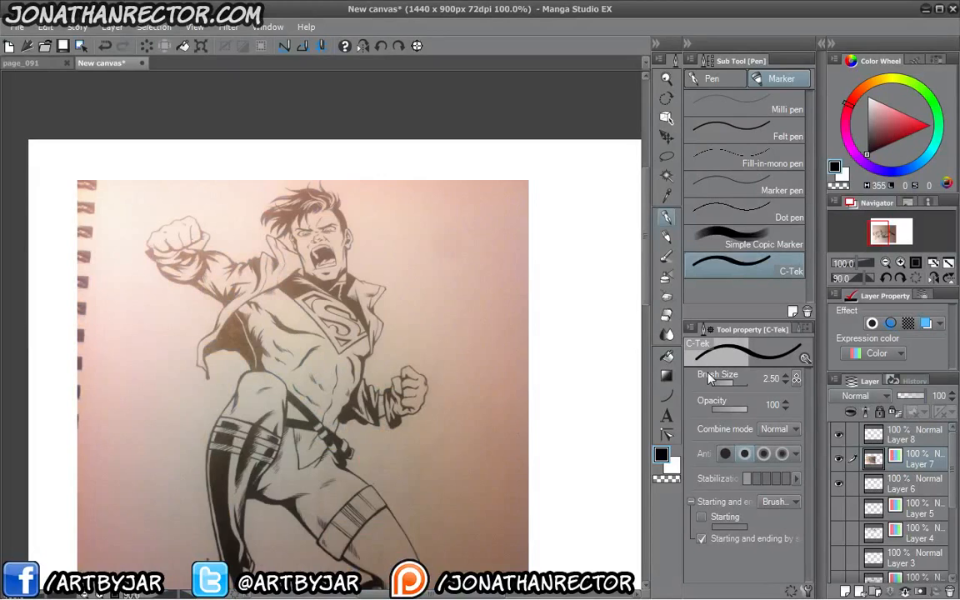
left_click_drag(396, 405, 453, 408)
mouse_move(558, 439)
left_mouse_down()
mouse_move(515, 398)
mouse_move(492, 441)
left_mouse_up()
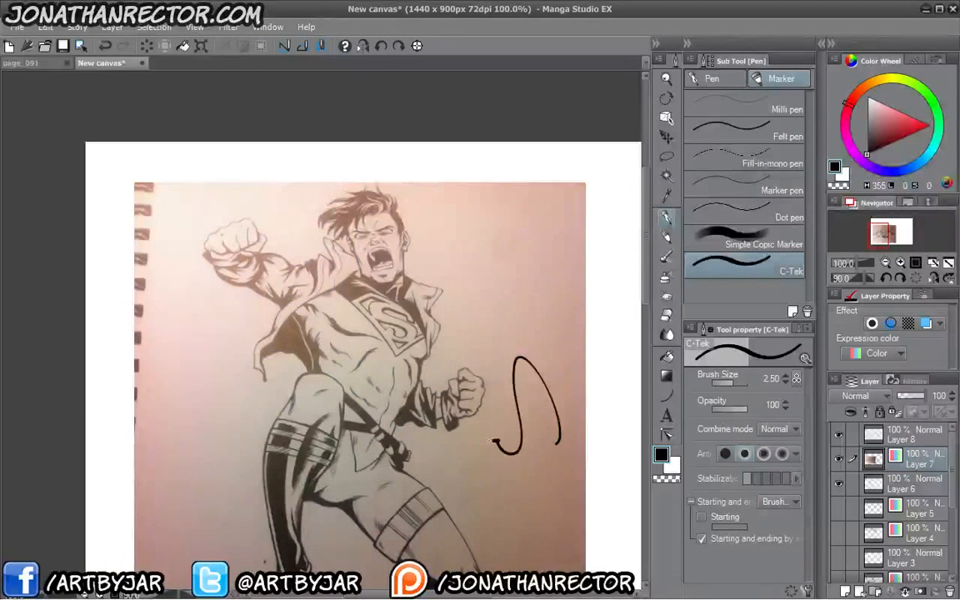
Undo the S-shaped curve, set the brush size to 1.20 and circle the figure's raised fist and forearm
key("ctrl+z")
key("bracketleft")
key("bracketleft")
key("bracketleft")
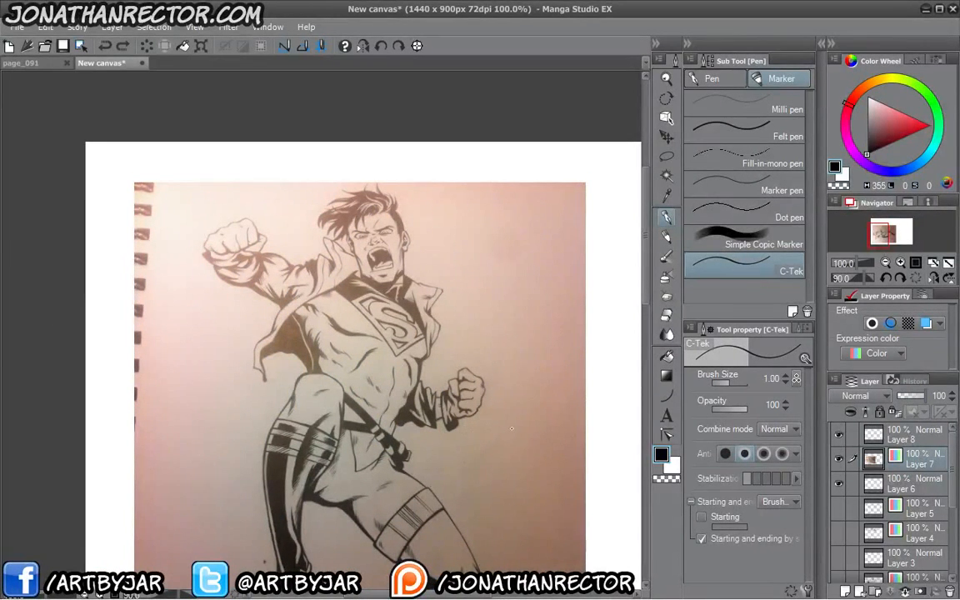
mouse_move(545, 457)
left_mouse_down()
mouse_move(524, 428)
mouse_move(496, 450)
left_mouse_up()
key("ctrl+z")
left_click_drag(216, 340, 248, 375)
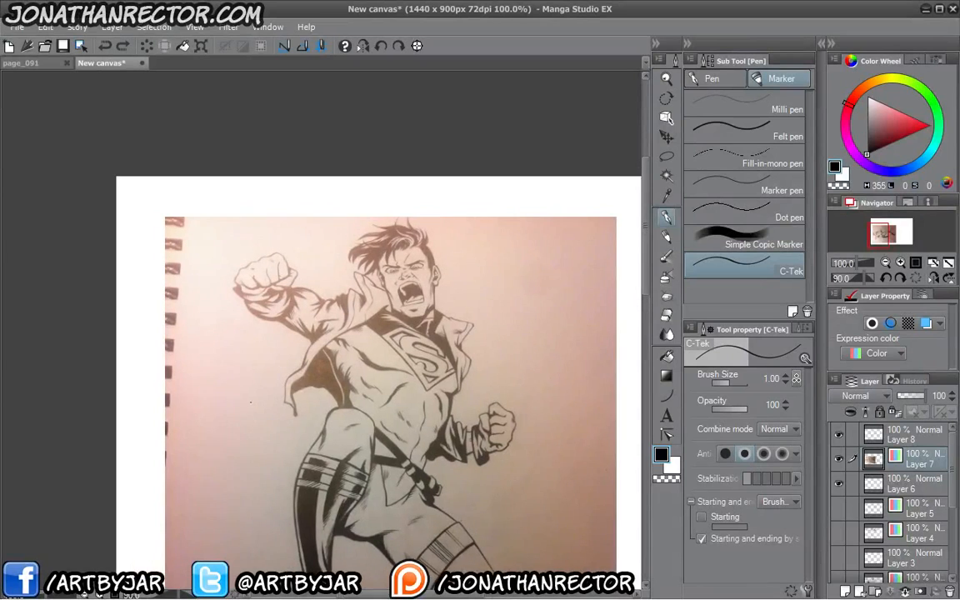
key("bracketright")
left_click_drag(262, 333, 283, 353)
mouse_move(254, 250)
left_mouse_down()
mouse_move(385, 304)
mouse_move(337, 265)
left_mouse_up()
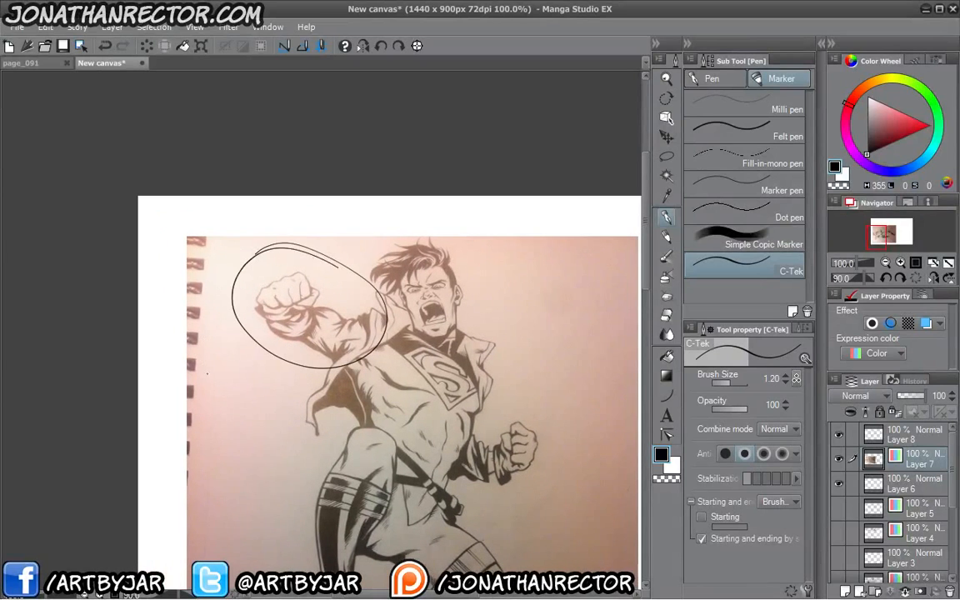
Draw a curved mark along the outer edge of the raised leg, just below the knee
left_click_drag(245, 422, 227, 397)
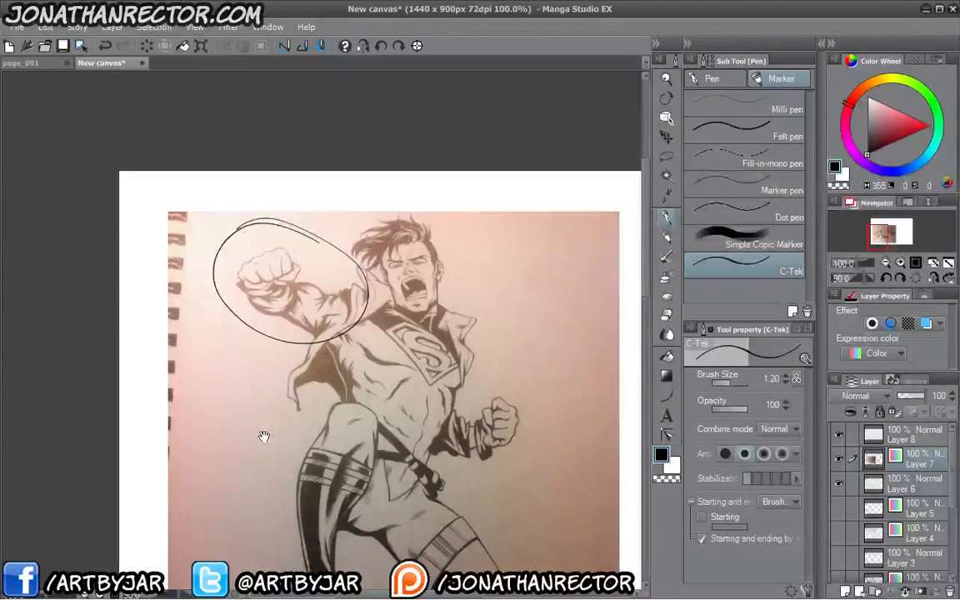
left_click_drag(277, 520, 285, 392)
mouse_move(279, 452)
left_mouse_down()
mouse_move(277, 432)
mouse_move(276, 456)
left_mouse_up()
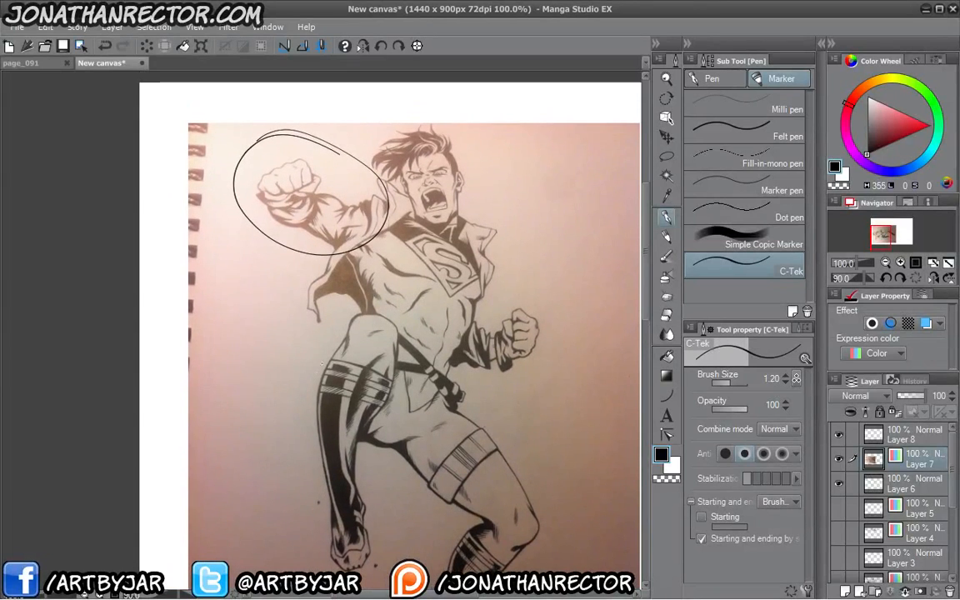
mouse_move(325, 355)
left_mouse_down()
mouse_move(311, 409)
mouse_move(284, 414)
mouse_move(284, 306)
mouse_move(277, 367)
left_mouse_up()
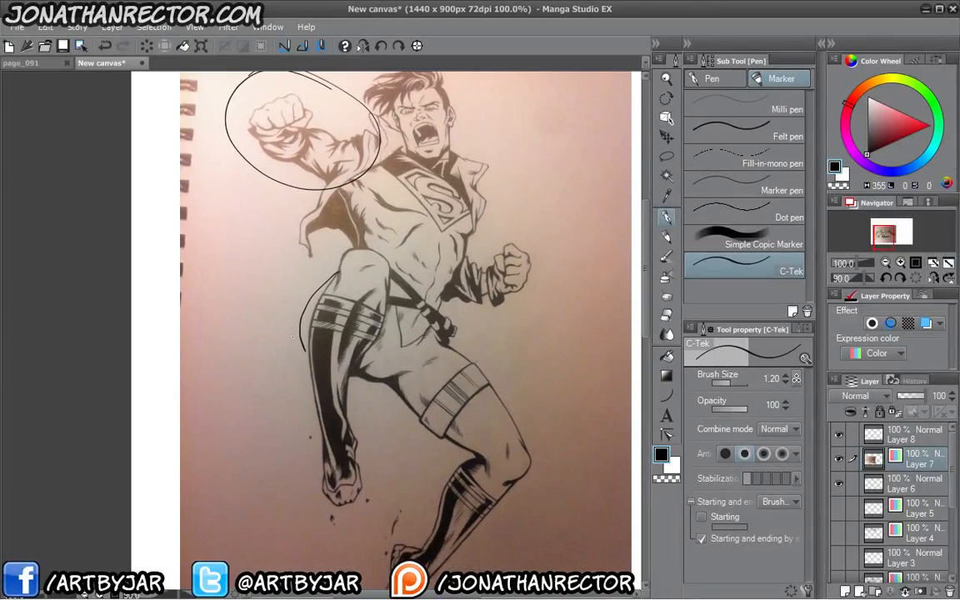
mouse_move(305, 441)
left_mouse_down()
mouse_move(291, 394)
mouse_move(308, 482)
mouse_move(308, 438)
left_mouse_up()
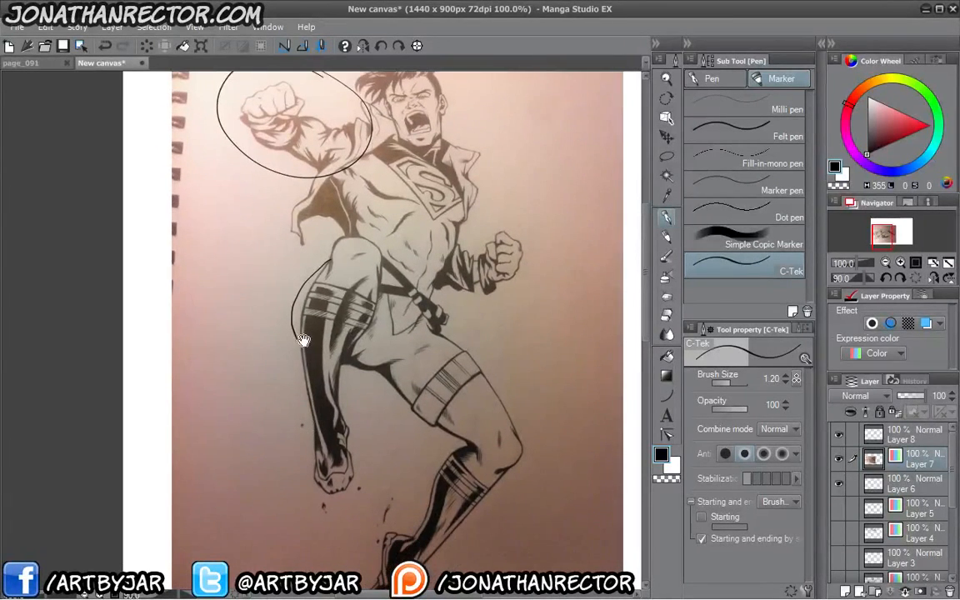
left_click_drag(381, 450, 361, 380)
left_click_drag(283, 357, 218, 332)
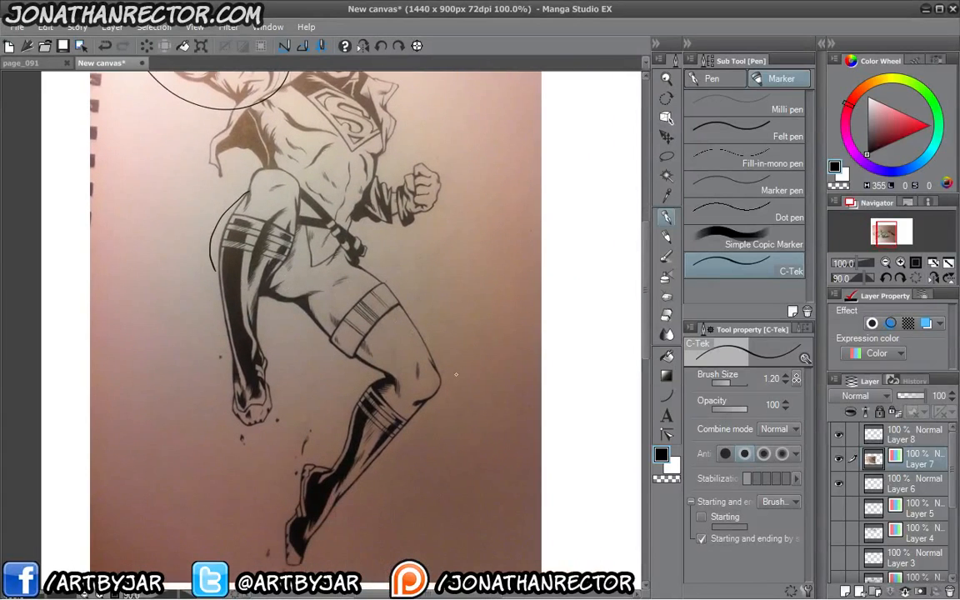
left_click_drag(450, 305, 458, 330)
mouse_move(209, 303)
left_mouse_down()
mouse_move(203, 260)
mouse_move(215, 341)
mouse_move(215, 268)
mouse_move(237, 378)
left_mouse_up()
key("ctrl+z")
key("ctrl+z")
Mark the rear lower leg's length with diagonal lines extending from the knee and ankle, joined by a connecting line
mouse_move(275, 468)
left_mouse_down()
mouse_move(235, 355)
mouse_move(199, 362)
mouse_move(278, 411)
left_mouse_up()
left_click_drag(238, 360, 313, 452)
mouse_move(320, 293)
left_mouse_down()
mouse_move(380, 354)
mouse_move(374, 346)
mouse_move(319, 433)
left_mouse_up()
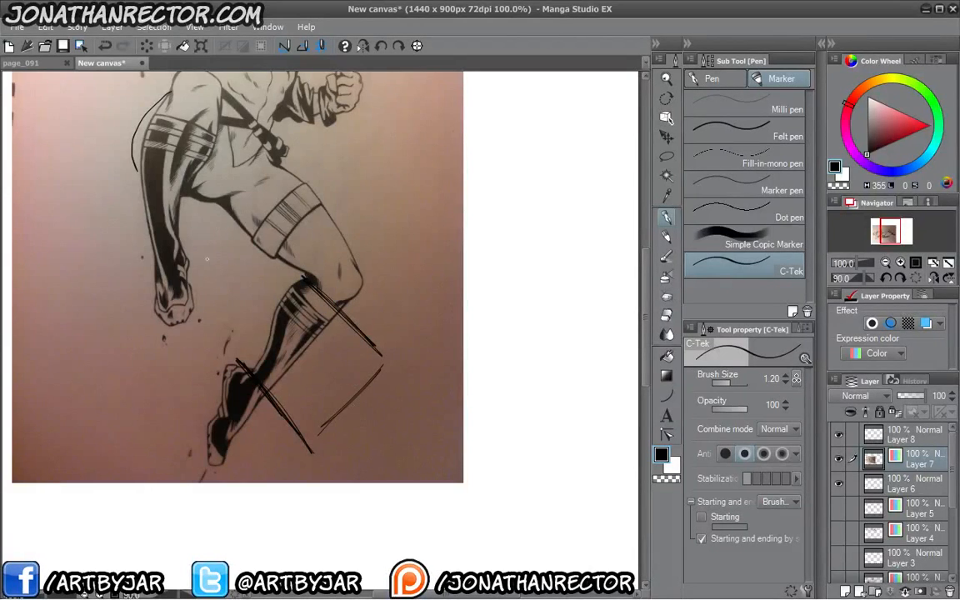
left_click_drag(271, 322, 277, 423)
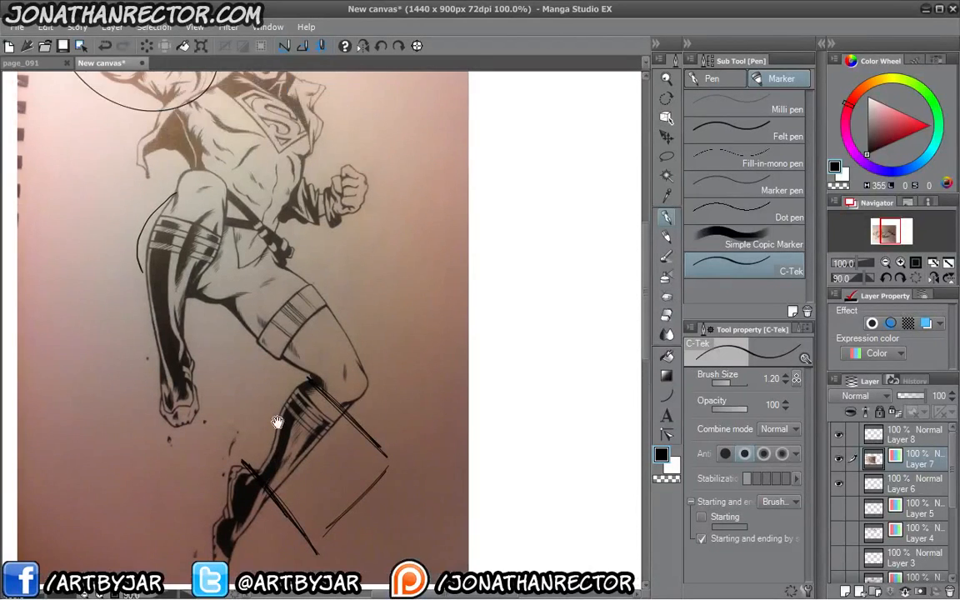
Mark the rear thigh's length with lines at hip and knee, and add matching length lines beside the lower leg
left_click_drag(365, 328, 334, 357)
left_click_drag(365, 327, 319, 375)
mouse_move(296, 243)
left_mouse_down()
mouse_move(233, 320)
mouse_move(248, 301)
mouse_move(332, 360)
left_mouse_up()
left_click_drag(264, 301, 330, 359)
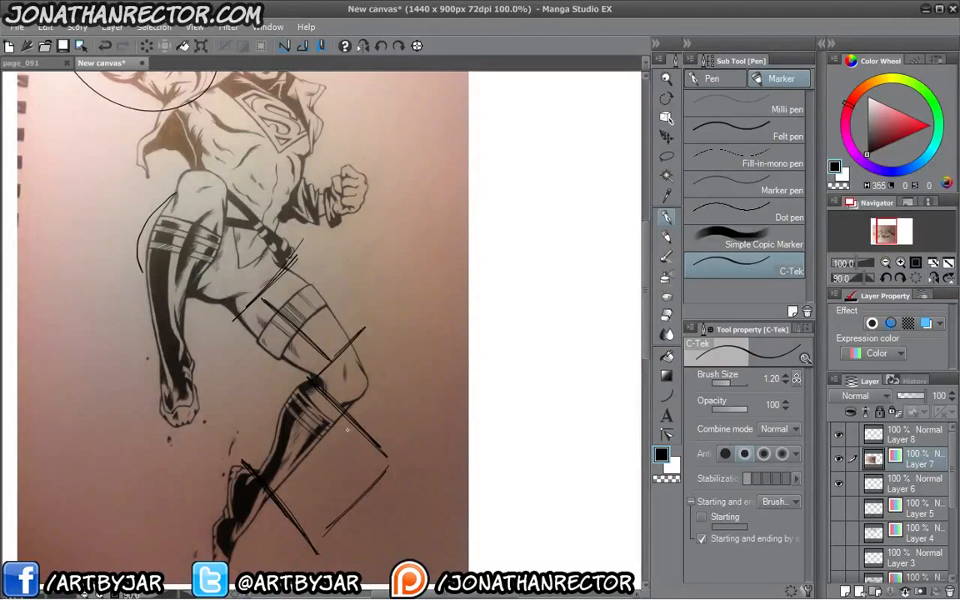
left_click_drag(261, 299, 327, 366)
left_click_drag(260, 301, 323, 360)
left_click_drag(350, 432, 290, 491)
mouse_move(347, 431)
left_mouse_down()
mouse_move(290, 498)
mouse_move(301, 485)
left_mouse_up()
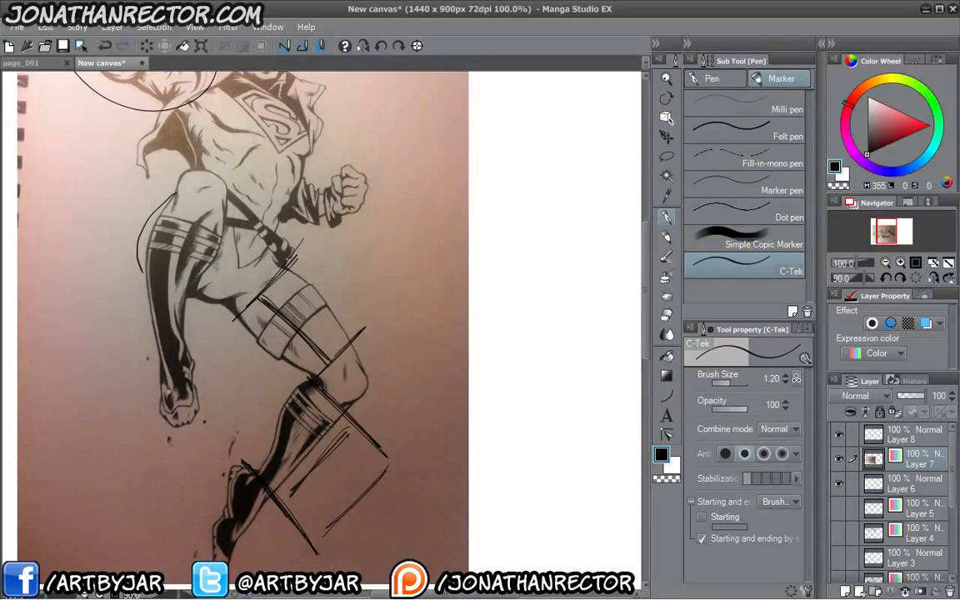
mouse_move(146, 378)
left_mouse_down()
mouse_move(179, 479)
mouse_move(159, 355)
mouse_move(168, 483)
mouse_move(177, 475)
mouse_move(181, 405)
left_mouse_up()
mouse_move(252, 290)
left_mouse_down()
mouse_move(233, 422)
mouse_move(247, 461)
mouse_move(262, 470)
left_mouse_up()
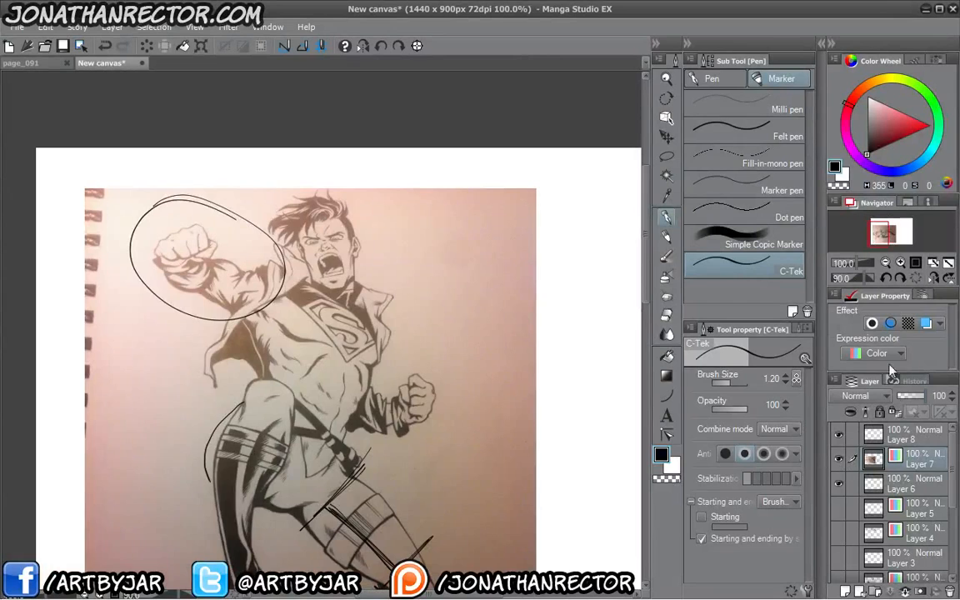
Tint the pasted drawing's layer blue, then make Layer 8 active with a dark red drawing color
left_click(908, 323)
left_click(908, 433)
left_click_drag(254, 349, 319, 393)
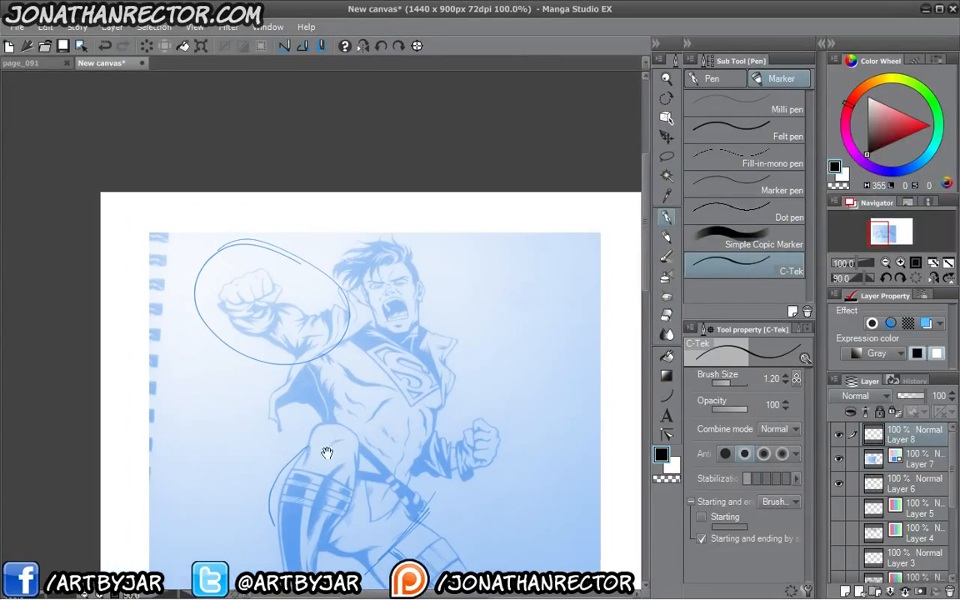
left_click(915, 134)
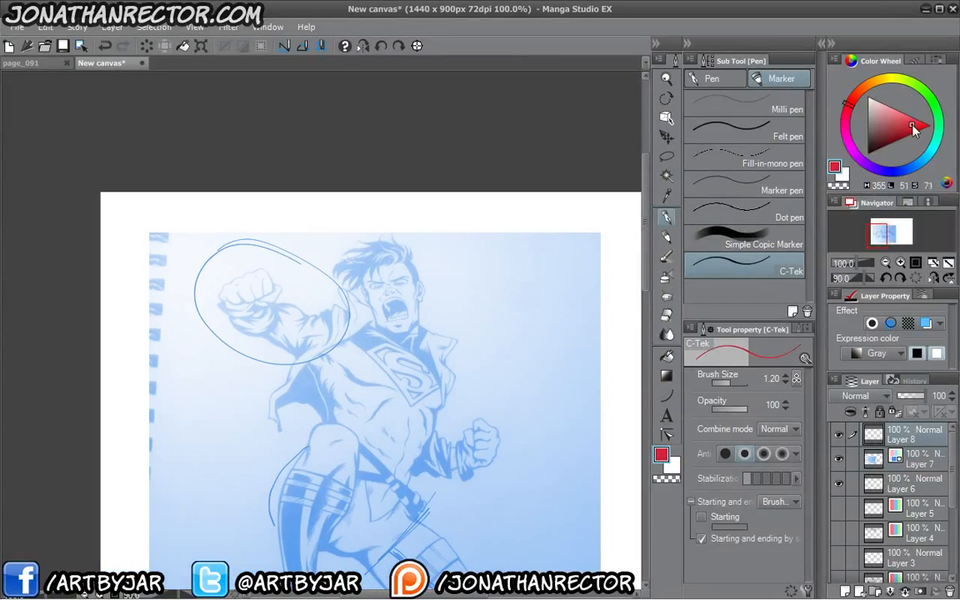
left_click_drag(277, 397, 358, 353)
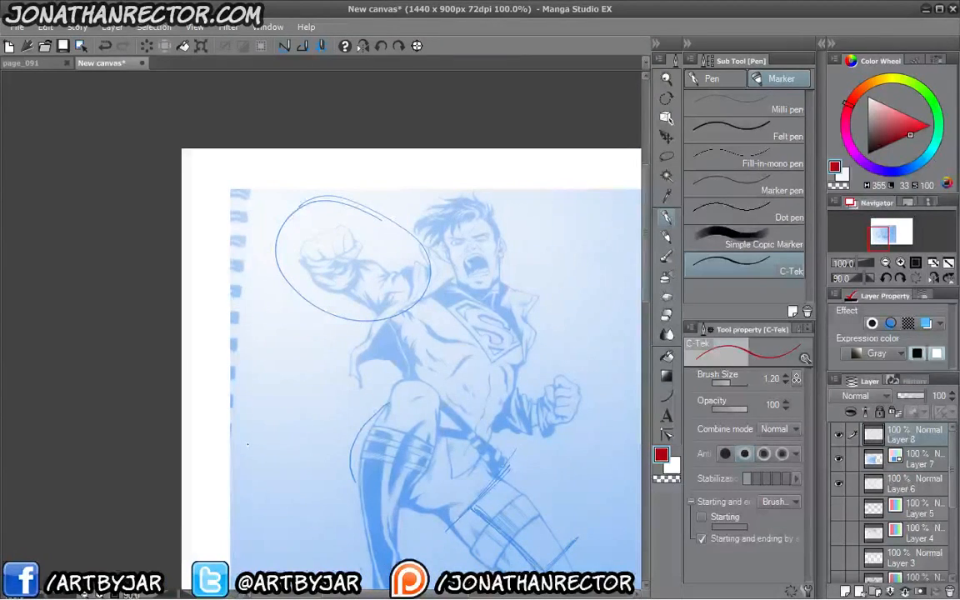
Hide the palettes and sketch a rounded ribcage form over the torso, with a curved center line and an elliptical base
key("Tab")
left_click_drag(533, 364, 367, 276)
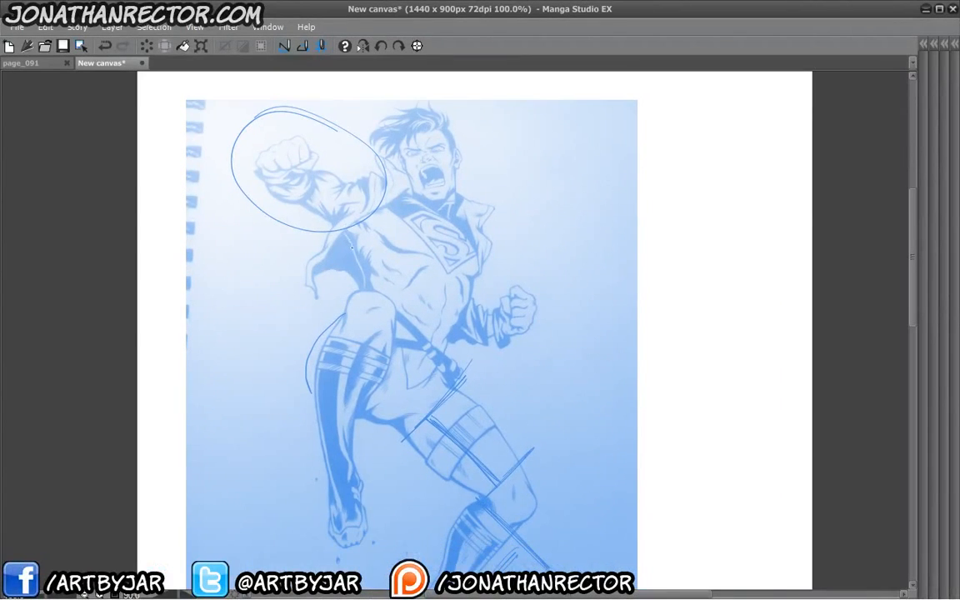
scroll(351, 248, "up", 2)
left_click_drag(444, 237, 490, 394)
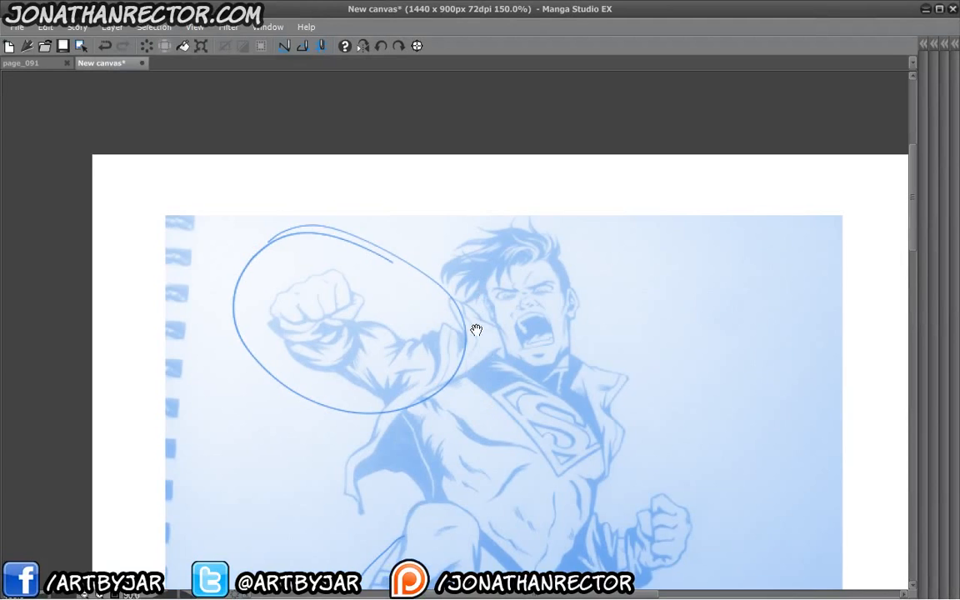
mouse_move(476, 330)
left_mouse_down()
mouse_move(429, 391)
mouse_move(436, 376)
mouse_move(445, 380)
mouse_move(426, 350)
mouse_move(437, 361)
mouse_move(440, 275)
mouse_move(455, 284)
mouse_move(459, 342)
mouse_move(413, 213)
mouse_move(436, 286)
mouse_move(439, 239)
mouse_move(411, 236)
mouse_move(558, 346)
mouse_move(554, 435)
mouse_move(555, 411)
mouse_move(519, 447)
mouse_move(517, 468)
mouse_move(535, 469)
mouse_move(403, 430)
mouse_move(435, 451)
left_mouse_up()
mouse_move(514, 473)
left_mouse_down()
mouse_move(400, 414)
mouse_move(463, 410)
left_mouse_up()
mouse_move(493, 419)
left_mouse_down()
mouse_move(406, 419)
mouse_move(500, 461)
left_mouse_up()
mouse_move(398, 404)
left_mouse_down()
mouse_move(395, 315)
mouse_move(416, 290)
mouse_move(454, 285)
mouse_move(528, 375)
mouse_move(524, 440)
left_mouse_up()
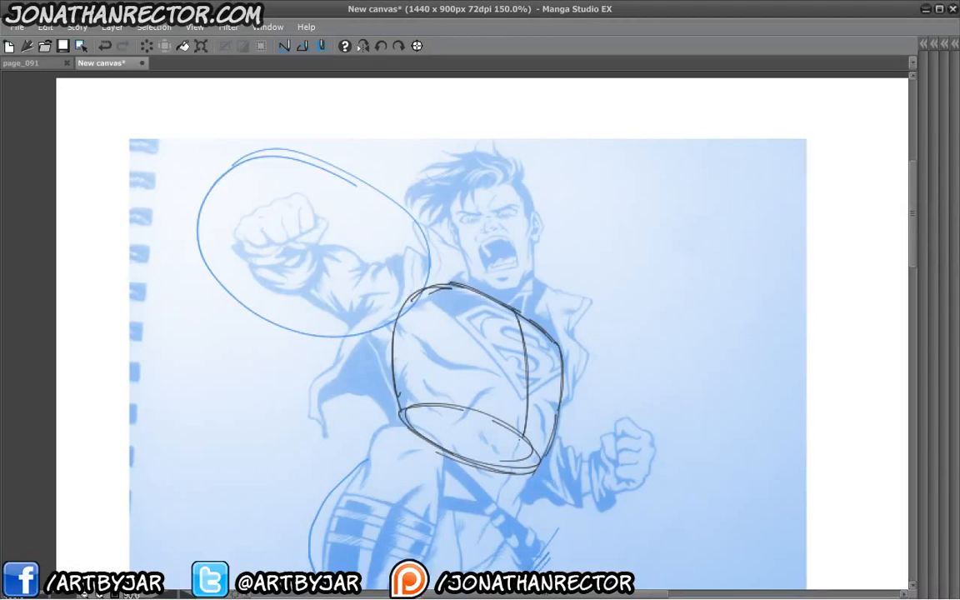
Sketch the neck and an egg-shaped head over the face, with center and brow guidelines, ears, nose and open mouth
left_click_drag(406, 272, 394, 333)
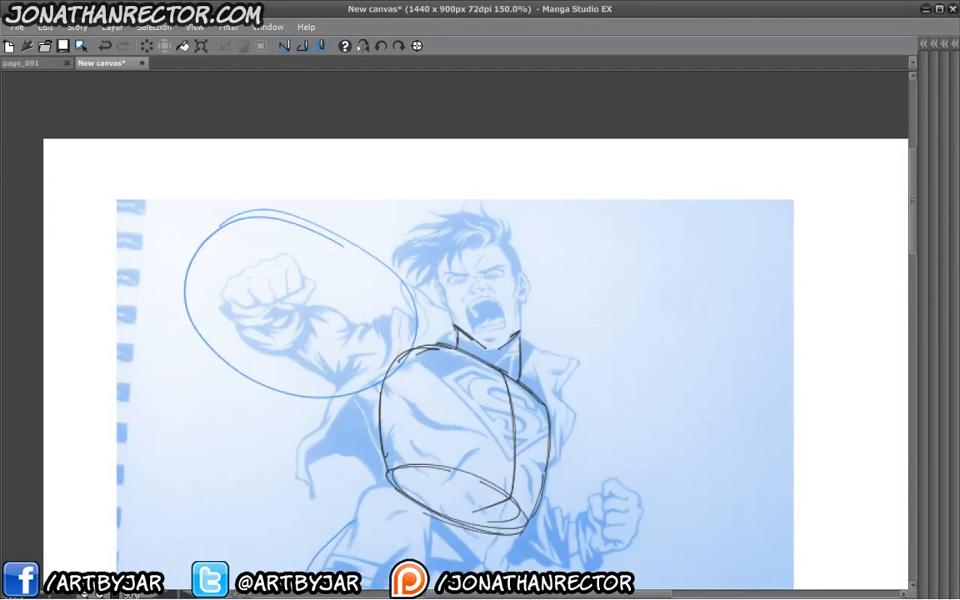
mouse_move(454, 324)
left_mouse_down()
mouse_move(437, 252)
mouse_move(498, 244)
left_mouse_up()
mouse_move(520, 331)
left_mouse_down()
mouse_move(501, 247)
mouse_move(488, 354)
left_mouse_up()
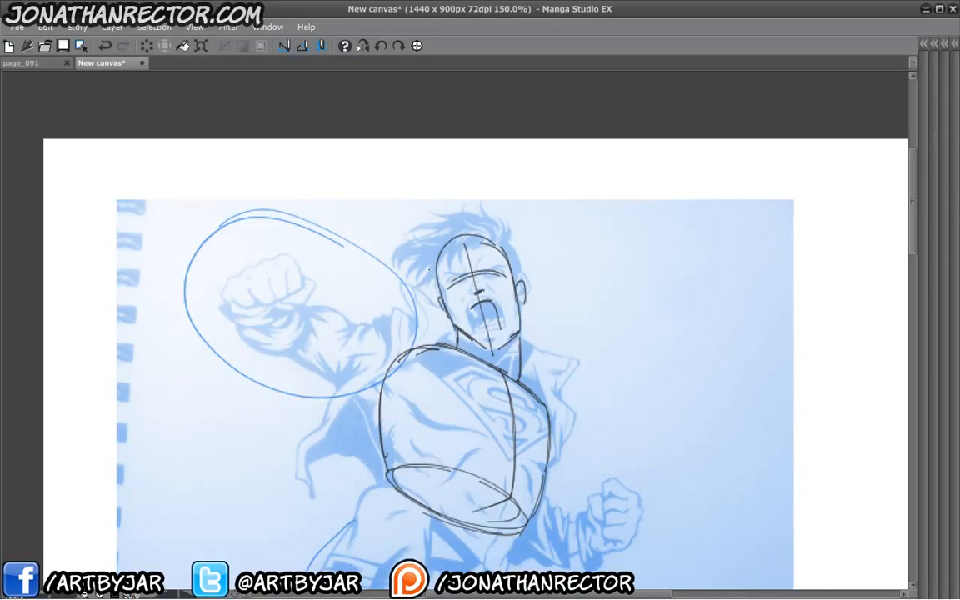
Sketch a rounded shoulder form and the upper and lower edges of the raised arm
left_click_drag(305, 394, 357, 374)
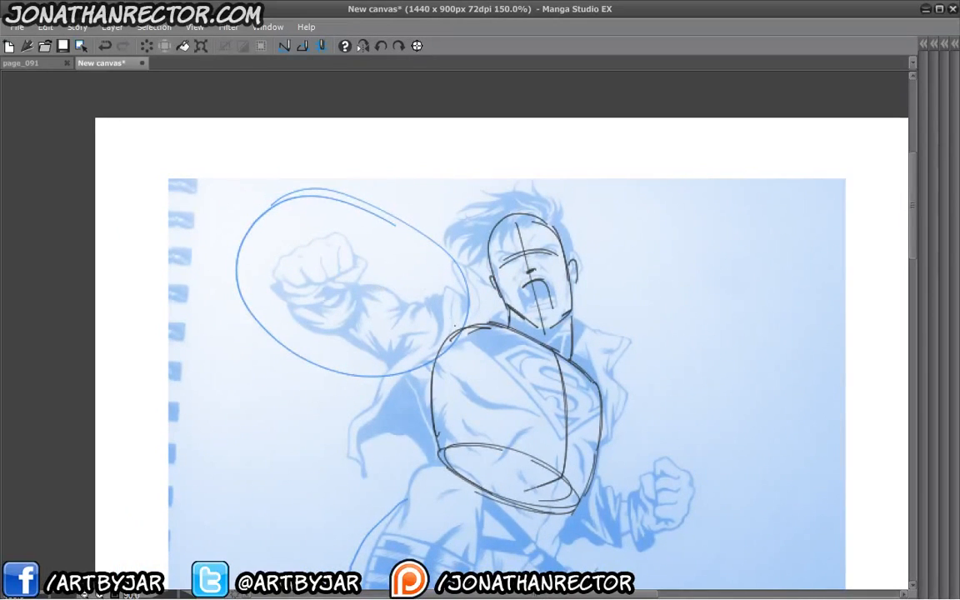
left_click_drag(455, 328, 412, 301)
mouse_move(450, 312)
left_mouse_down()
mouse_move(417, 298)
mouse_move(397, 321)
left_mouse_up()
mouse_move(404, 312)
left_mouse_down()
mouse_move(437, 305)
mouse_move(410, 357)
mouse_move(425, 375)
left_mouse_up()
left_click_drag(407, 309, 363, 292)
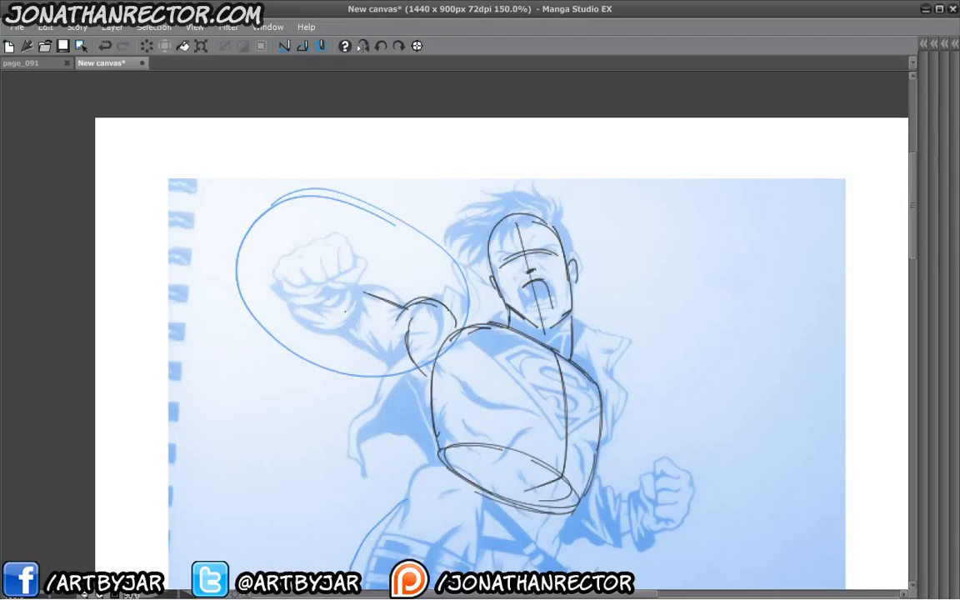
left_click_drag(406, 367, 367, 350)
Sketch the raised arm's foreshortened forearm as a rounded form and its fist as a simple block
left_click_drag(365, 293, 343, 335)
mouse_move(358, 292)
left_mouse_down()
mouse_move(305, 334)
mouse_move(292, 328)
mouse_move(292, 298)
left_mouse_up()
mouse_move(353, 289)
left_mouse_down()
mouse_move(297, 301)
mouse_move(359, 269)
left_mouse_up()
left_click_drag(281, 273, 335, 291)
mouse_move(282, 259)
left_mouse_down()
mouse_move(361, 274)
mouse_move(328, 291)
left_mouse_up()
Sketch a rounded pelvis form below the ribcage, with curved lines marking the leg openings
left_click_drag(418, 392, 309, 318)
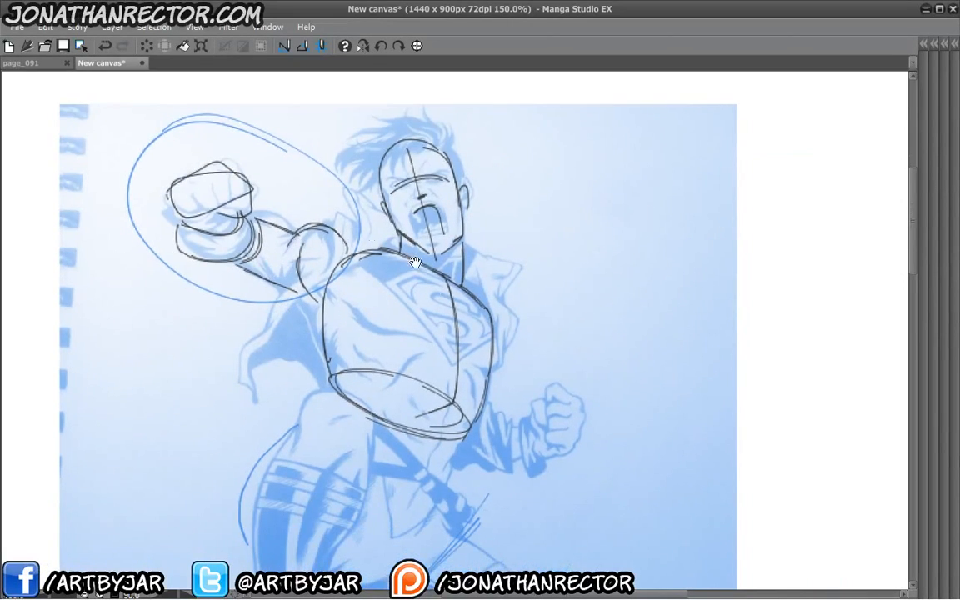
mouse_move(363, 373)
left_mouse_down()
mouse_move(259, 336)
mouse_move(371, 281)
mouse_move(434, 348)
mouse_move(483, 355)
left_mouse_up()
mouse_move(438, 331)
left_mouse_down()
mouse_move(486, 360)
mouse_move(486, 397)
mouse_move(410, 431)
left_mouse_up()
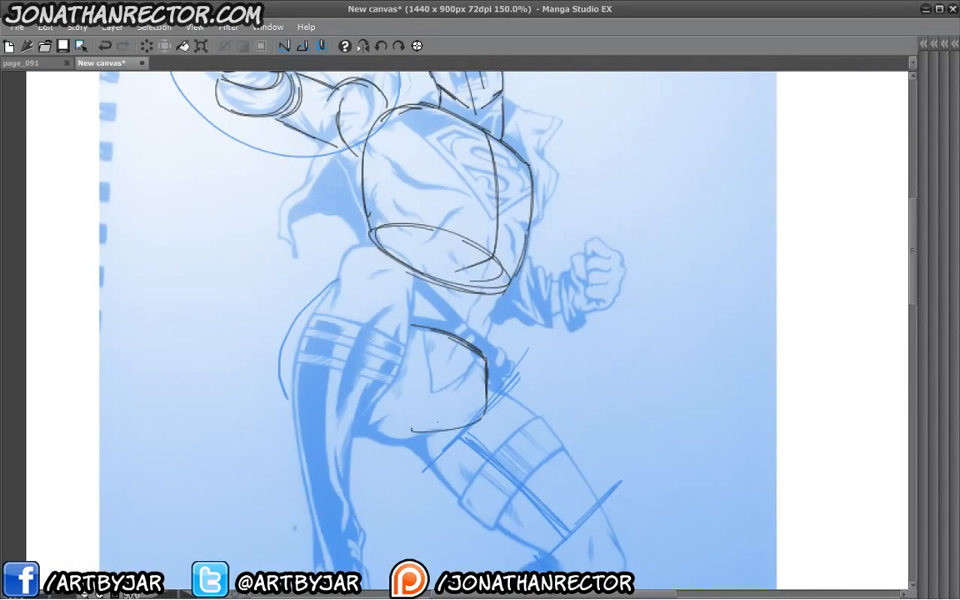
left_click_drag(477, 422, 376, 419)
left_click_drag(486, 364, 412, 430)
left_click_drag(406, 426, 404, 372)
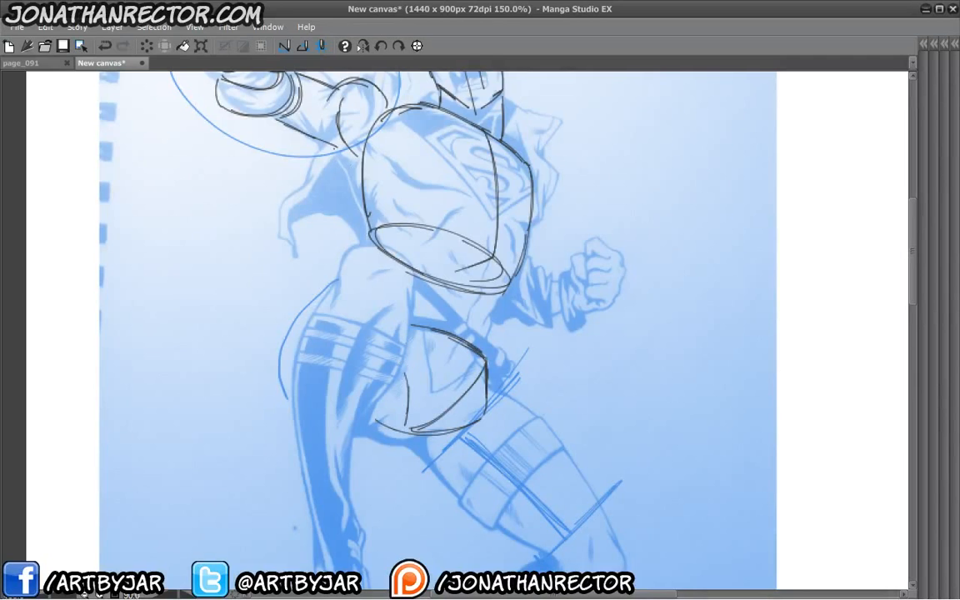
left_click_drag(298, 395, 308, 393)
Sketch the rear thigh as a tapering cylinder from the hip to a curved end at the knee
mouse_move(430, 247)
left_mouse_down()
mouse_move(382, 379)
mouse_move(326, 280)
left_mouse_up()
mouse_move(441, 304)
left_mouse_down()
mouse_move(366, 329)
mouse_move(356, 355)
left_mouse_up()
mouse_move(438, 304)
left_mouse_down()
mouse_move(355, 365)
mouse_move(356, 375)
left_mouse_up()
left_click_drag(358, 367, 463, 461)
left_click_drag(536, 420, 483, 464)
mouse_move(547, 427)
left_mouse_down()
mouse_move(478, 460)
mouse_move(504, 424)
mouse_move(474, 470)
left_mouse_up()
left_click_drag(437, 301, 535, 421)
left_click_drag(463, 331, 513, 394)
Sketch an ellipse at the knee end of the rear lower leg
key("space")
left_click_drag(433, 414, 394, 281)
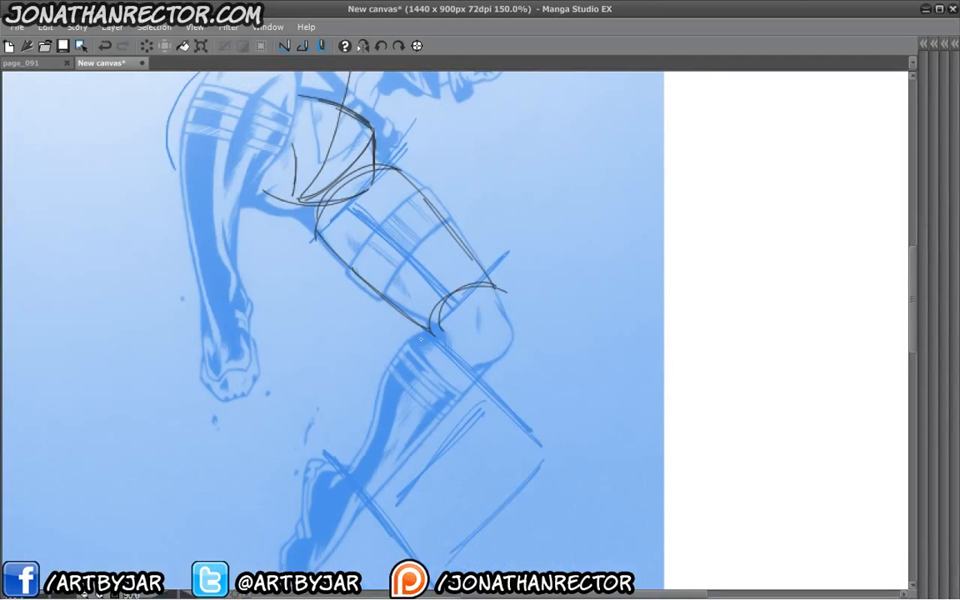
left_click_drag(415, 336, 445, 386)
mouse_move(414, 332)
left_mouse_down()
mouse_move(413, 349)
mouse_move(471, 389)
left_mouse_up()
mouse_move(422, 338)
left_mouse_down()
mouse_move(461, 390)
mouse_move(463, 363)
left_mouse_up()
Sketch the front and back contours of the rear lower leg and outline its foot
key("space")
left_click_drag(398, 348, 501, 204)
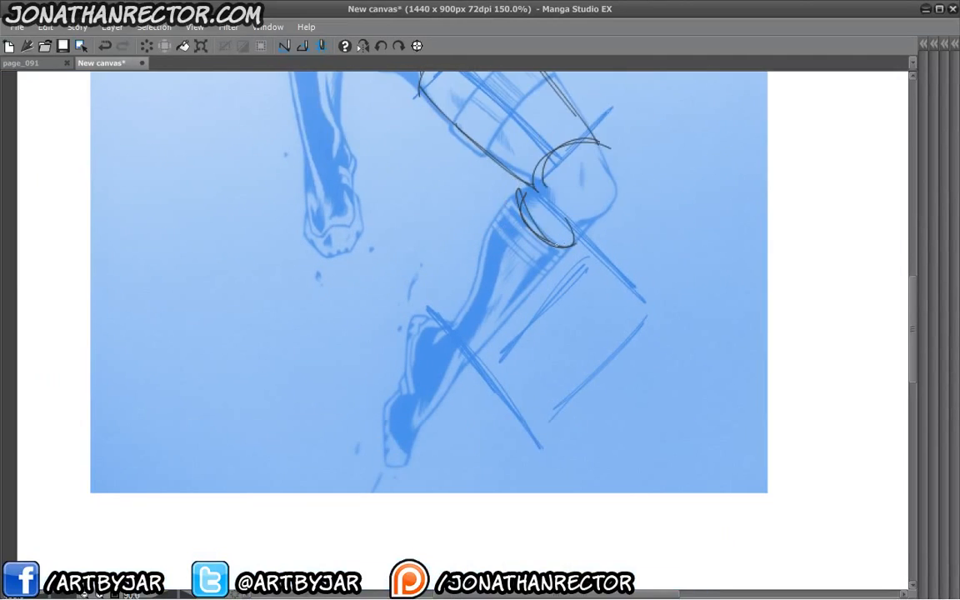
left_click_drag(573, 239, 492, 337)
left_click_drag(559, 265, 452, 383)
left_click_drag(519, 192, 461, 309)
left_click_drag(479, 267, 439, 329)
left_click_drag(490, 338, 447, 385)
mouse_move(417, 321)
left_mouse_down()
mouse_move(397, 389)
mouse_move(388, 451)
left_mouse_up()
left_click_drag(412, 425, 400, 456)
Draw two crossing straight lines around the rear knee, one along its front and one angled below it
key("space")
left_click_drag(313, 273, 321, 427)
left_click_drag(442, 314, 443, 322)
left_click_drag(568, 224, 639, 397)
left_click_drag(694, 310, 533, 515)
key("ctrl+z")
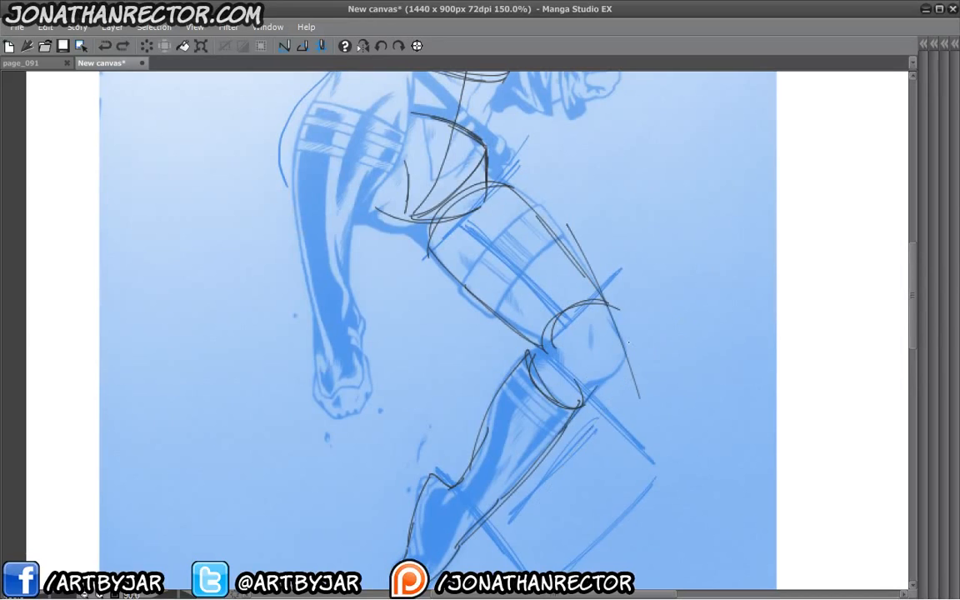
left_click_drag(668, 292, 598, 385)
Sketch the raised leg's knee with a curved top, cross-contour arcs, side lines and an inner line toward the calf
key("space")
left_click_drag(326, 223, 358, 411)
mouse_move(430, 241)
left_mouse_down()
mouse_move(402, 226)
mouse_move(374, 232)
left_mouse_up()
left_click_drag(432, 288, 370, 264)
left_click_drag(428, 292, 355, 273)
left_click_drag(379, 234, 378, 296)
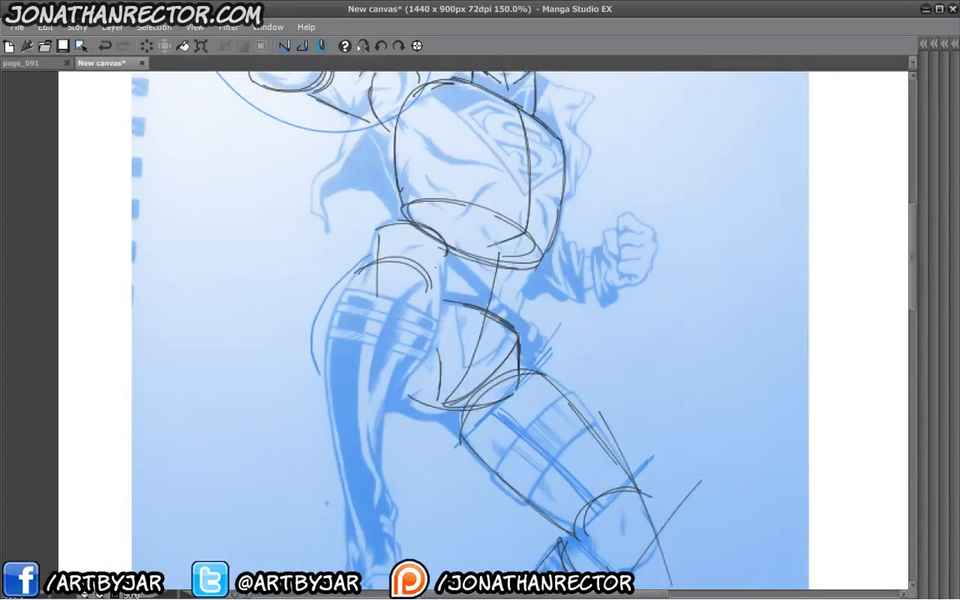
mouse_move(447, 252)
left_mouse_down()
mouse_move(444, 337)
mouse_move(444, 324)
mouse_move(372, 428)
left_mouse_up()
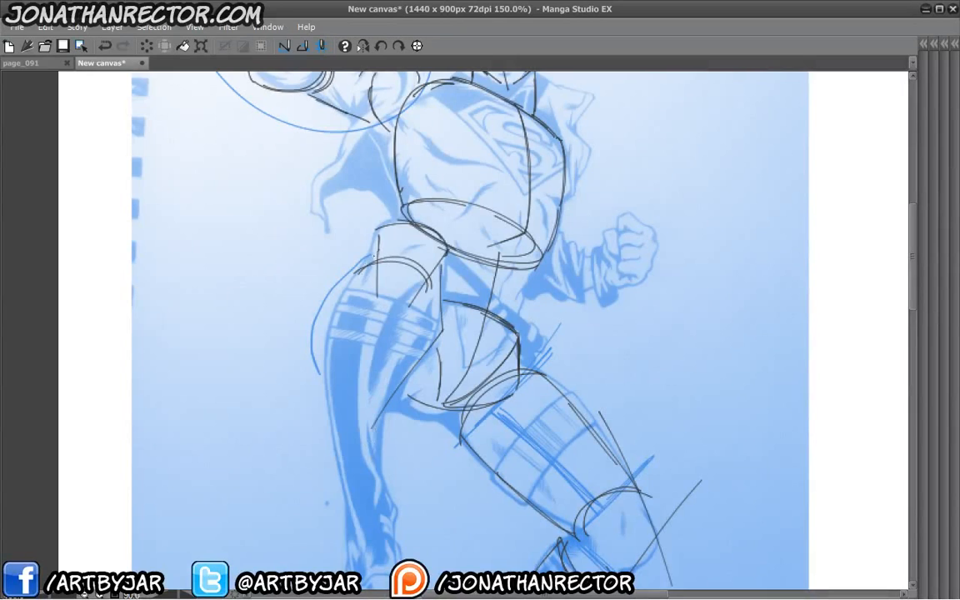
Sketch the raised leg's shin and calf contours and block in the foot with short straight lines
left_click_drag(372, 254, 359, 527)
left_click_drag(321, 403, 315, 274)
mouse_move(380, 268)
left_mouse_down()
mouse_move(375, 326)
mouse_move(381, 368)
left_mouse_up()
mouse_move(357, 297)
left_mouse_down()
mouse_move(390, 383)
mouse_move(377, 490)
left_mouse_up()
left_click_drag(327, 451, 369, 498)
mouse_move(359, 488)
left_mouse_down()
mouse_move(325, 450)
mouse_move(349, 474)
mouse_move(338, 407)
left_mouse_up()
left_click_drag(338, 449, 340, 381)
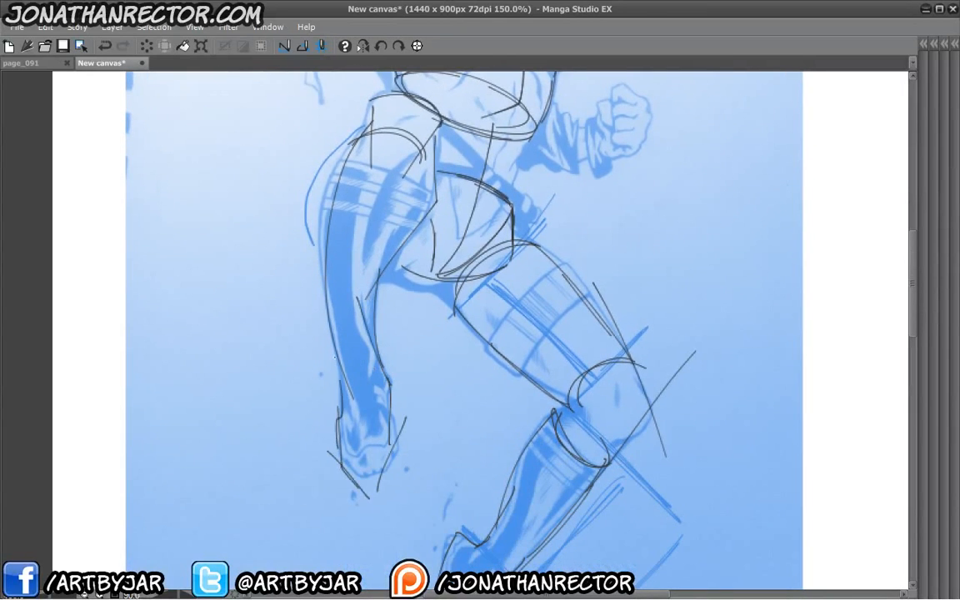
Sketch the lowered fist as a simple block and add the forearm line leading back to the torso
left_click_drag(351, 312, 338, 454)
left_click_drag(365, 238, 349, 375)
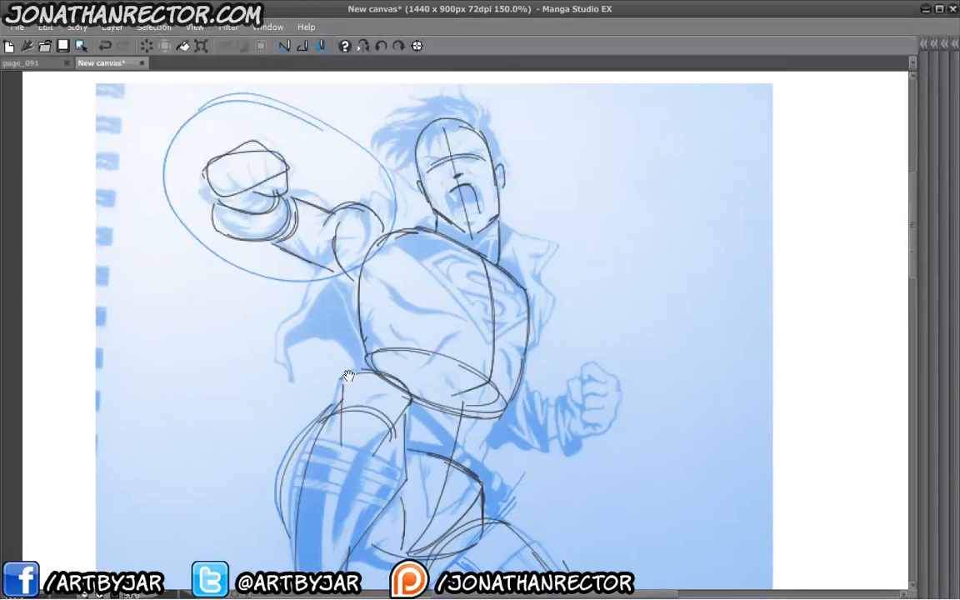
left_click_drag(587, 366, 612, 376)
left_click_drag(617, 379, 615, 432)
left_click_drag(583, 373, 608, 436)
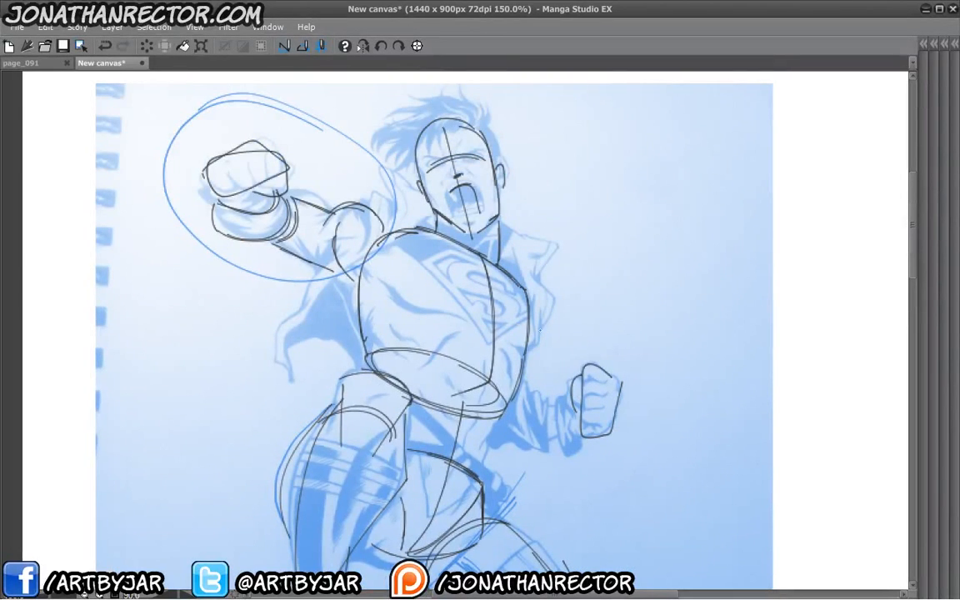
mouse_move(573, 395)
left_mouse_down()
mouse_move(574, 437)
mouse_move(493, 442)
mouse_move(513, 406)
mouse_move(477, 481)
left_mouse_up()
scroll(242, 292, "down", 2)
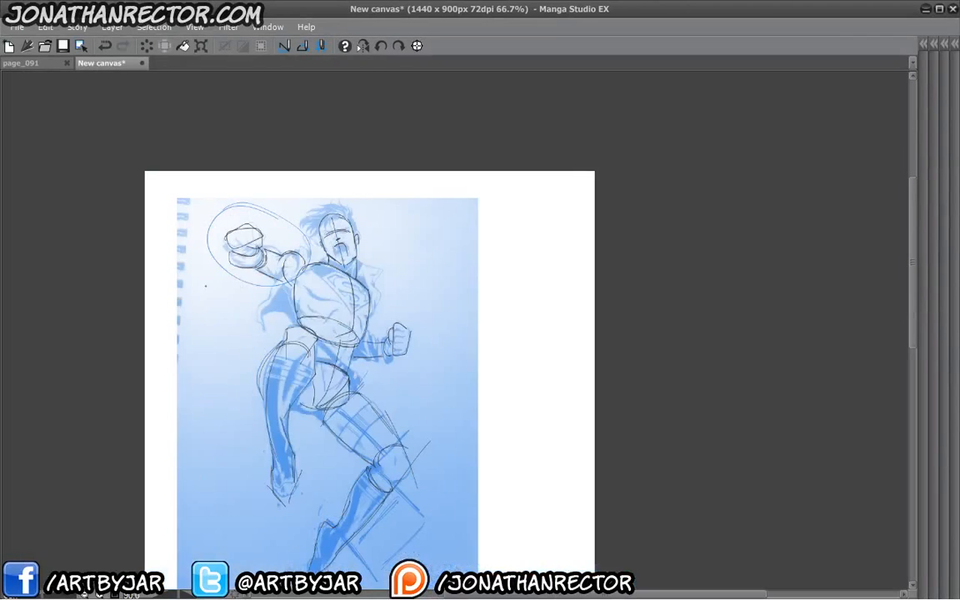
Sketch the lower chest line, the rib arch and a short side-muscle contour on the torso form
scroll(262, 277, "up", 2)
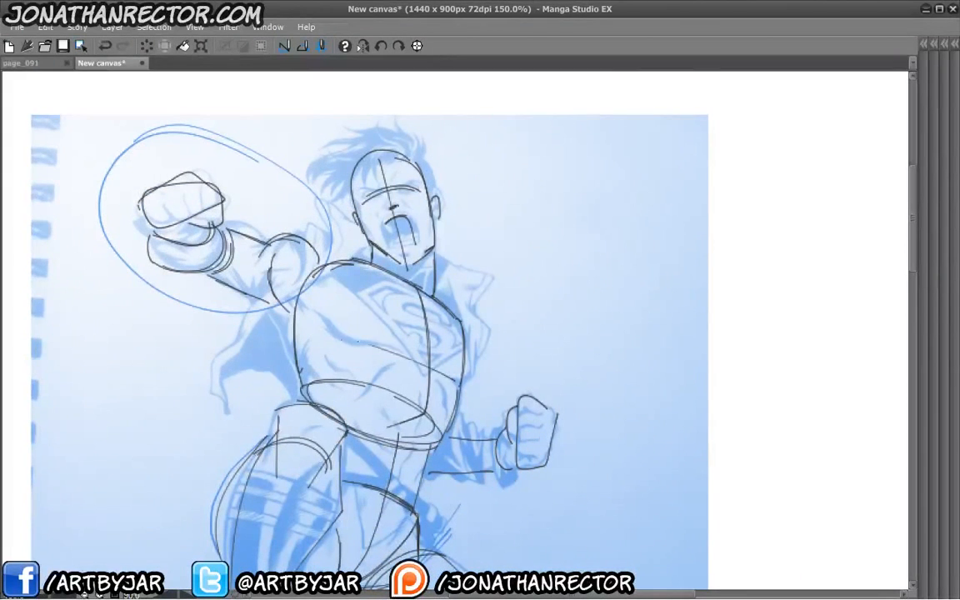
left_click_drag(306, 300, 330, 335)
mouse_move(395, 366)
left_mouse_down()
mouse_move(343, 414)
mouse_move(402, 369)
left_mouse_up()
left_click_drag(437, 382, 443, 430)
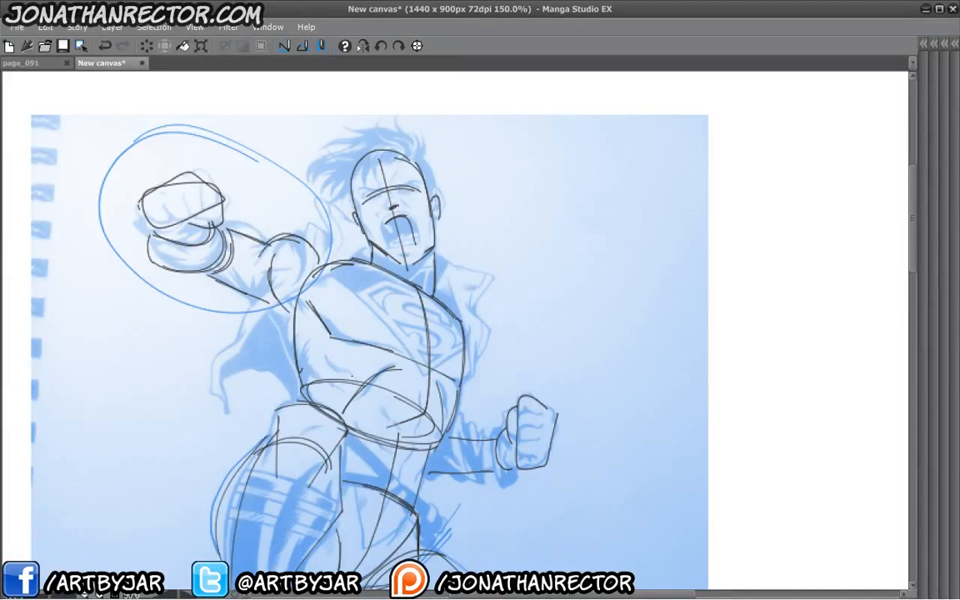
scroll(330, 434, "down", 1)
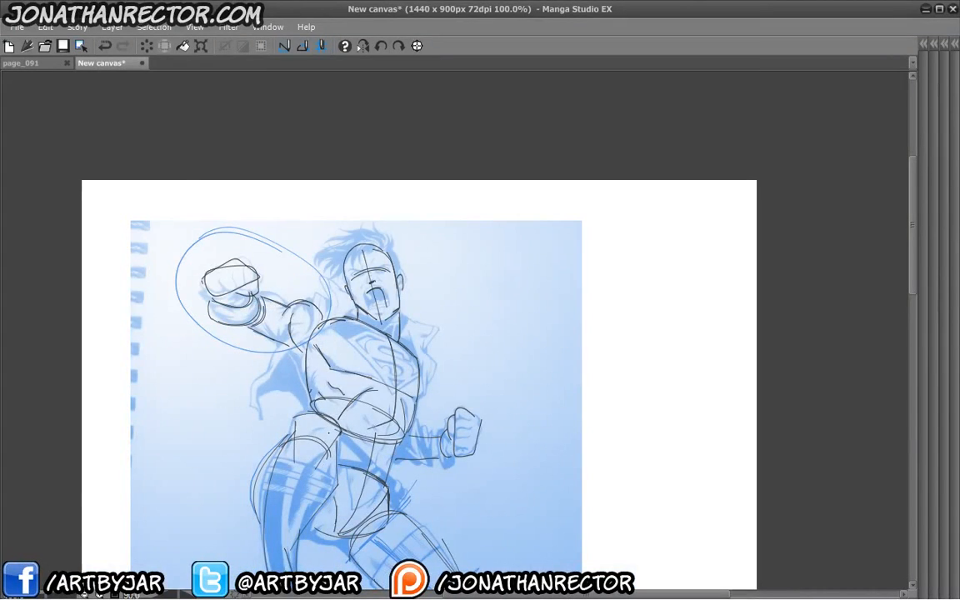
Select Layer 7 and move its blue reference drawing left, away from the construction sketch
scroll(333, 429, "down", 1)
left_click_drag(282, 443, 237, 317)
key("Tab")
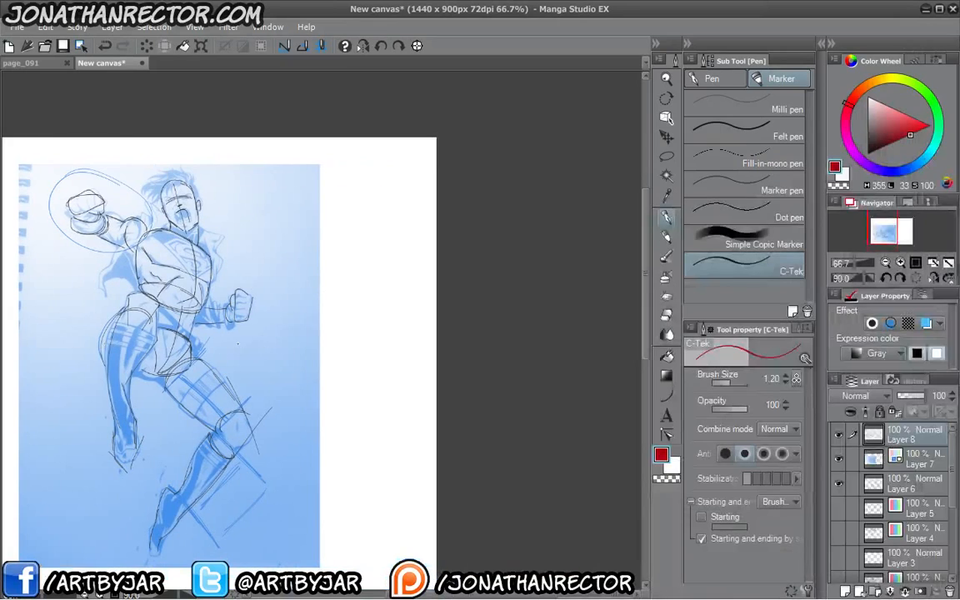
left_click(889, 464)
left_click_drag(221, 387, 320, 406)
left_click(668, 139)
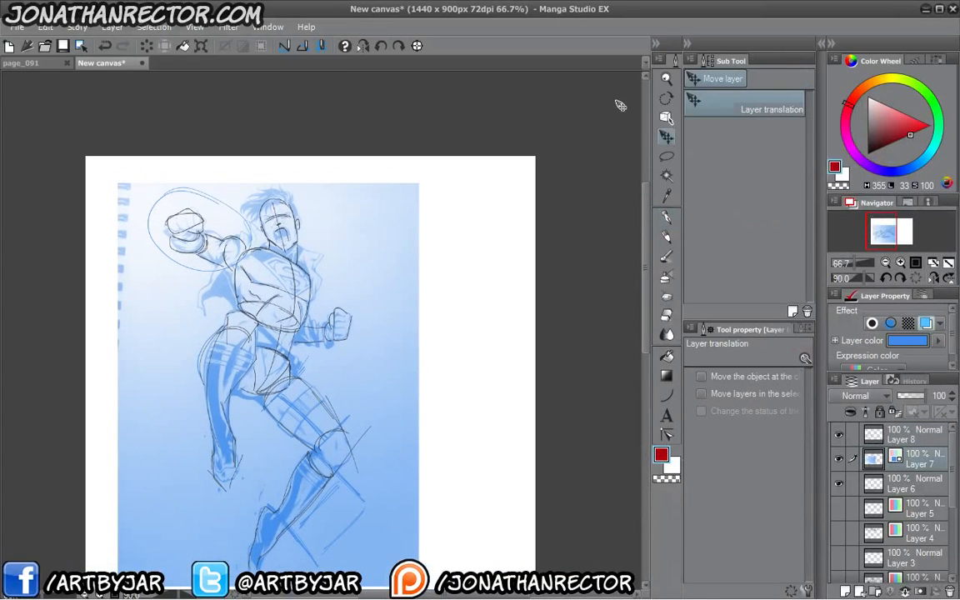
left_click_drag(268, 455, 203, 456)
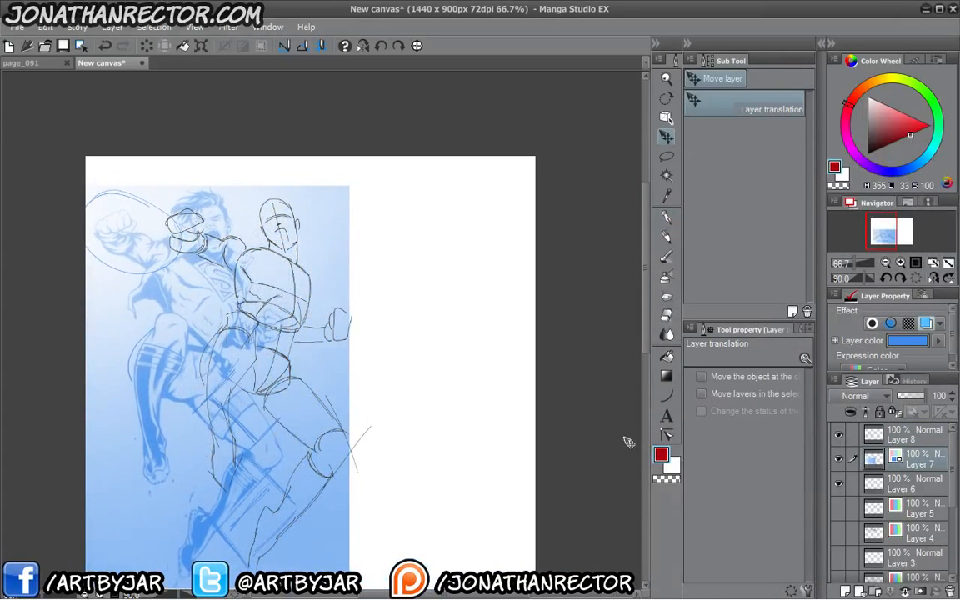
Move Layer 8's construction sketch right, beside the reference drawing, and return to the C-Tek pen
left_click(869, 434)
left_click_drag(304, 396, 454, 387)
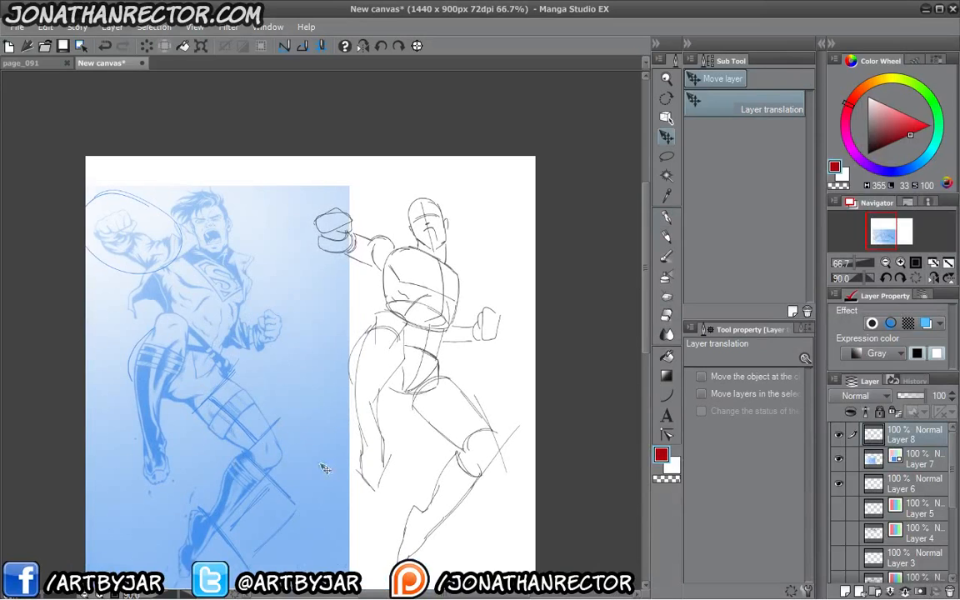
key("p")
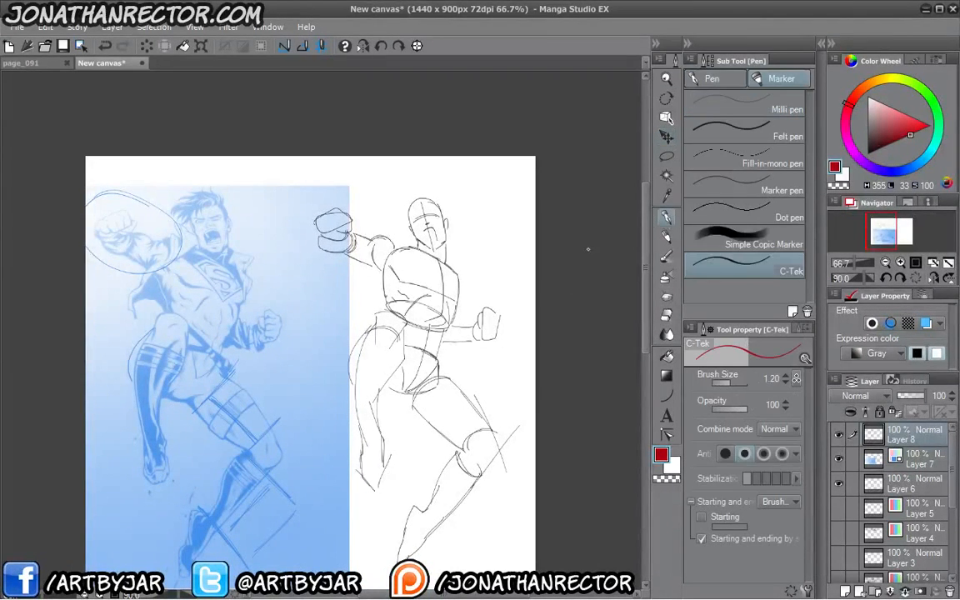
scroll(256, 440, "up", 1)
key("Tab")
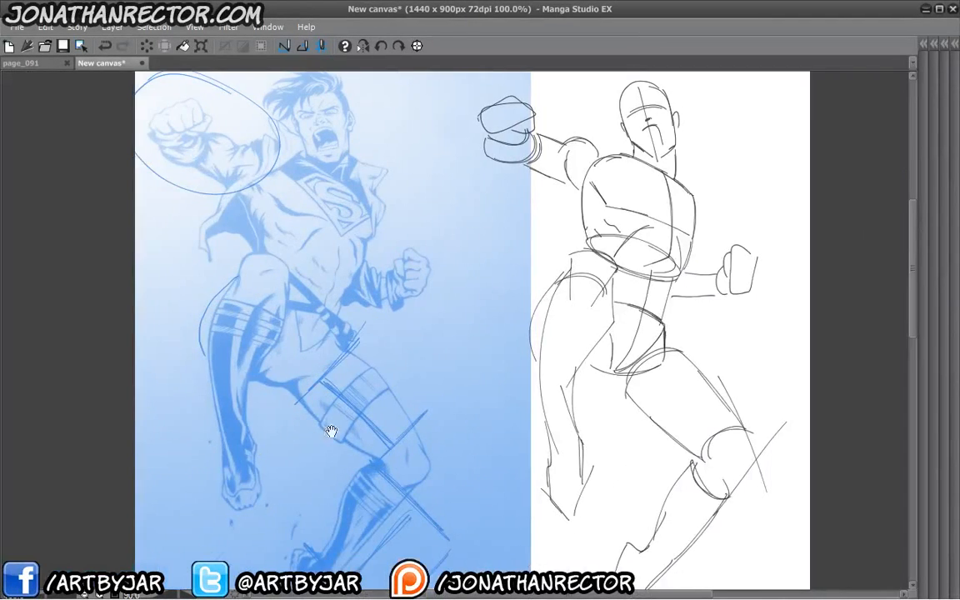
Draw an inverted triangle above a narrow open rectangle as a shape diagram between the two figures
left_click_drag(332, 433, 248, 384)
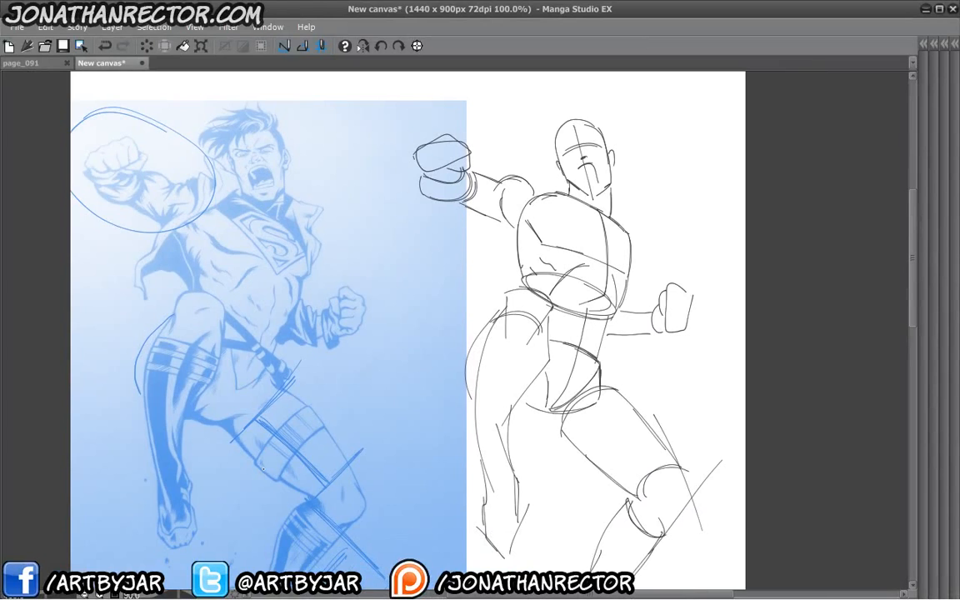
left_click_drag(231, 437, 208, 366)
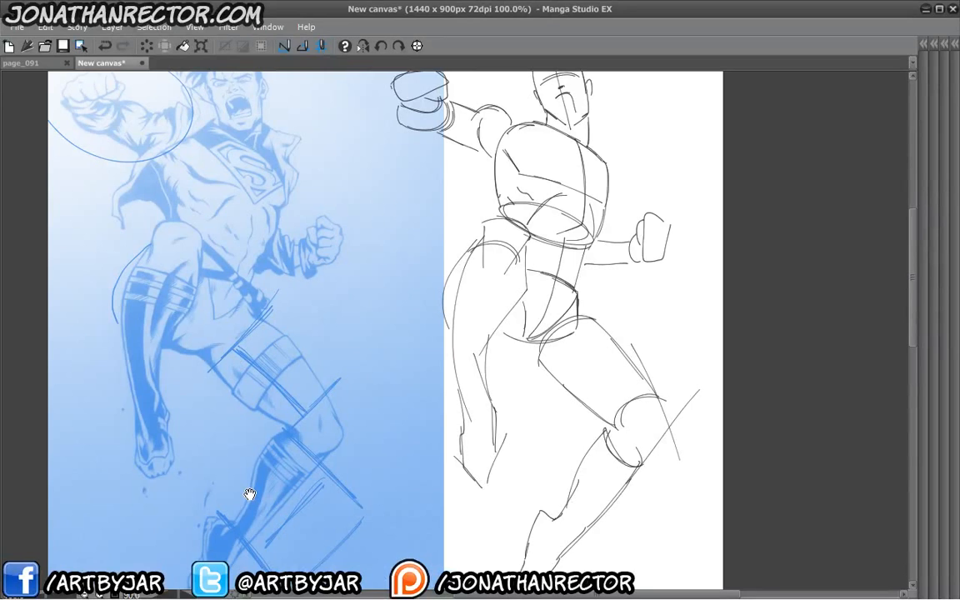
left_click_drag(419, 305, 402, 378)
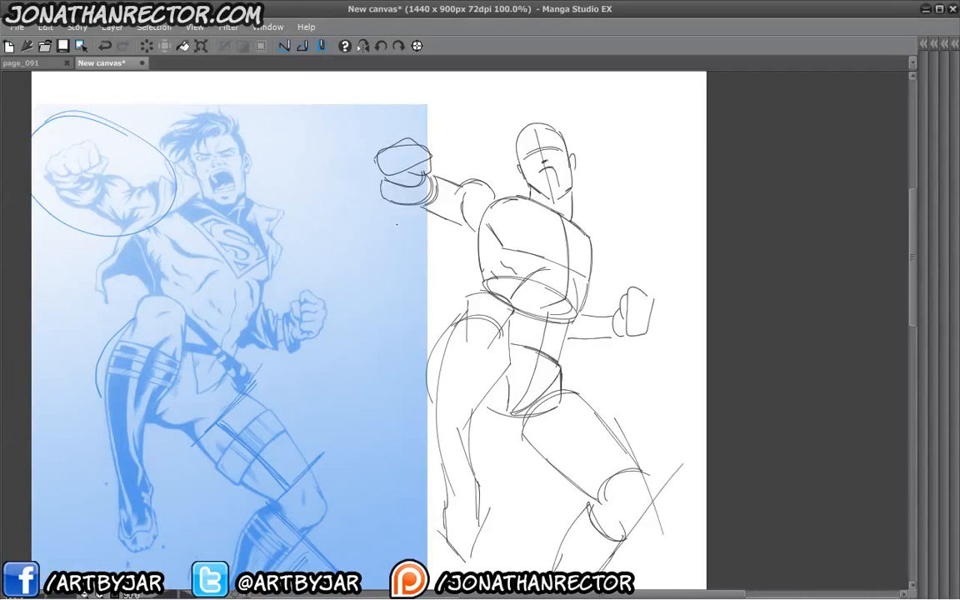
left_click_drag(330, 315, 405, 345)
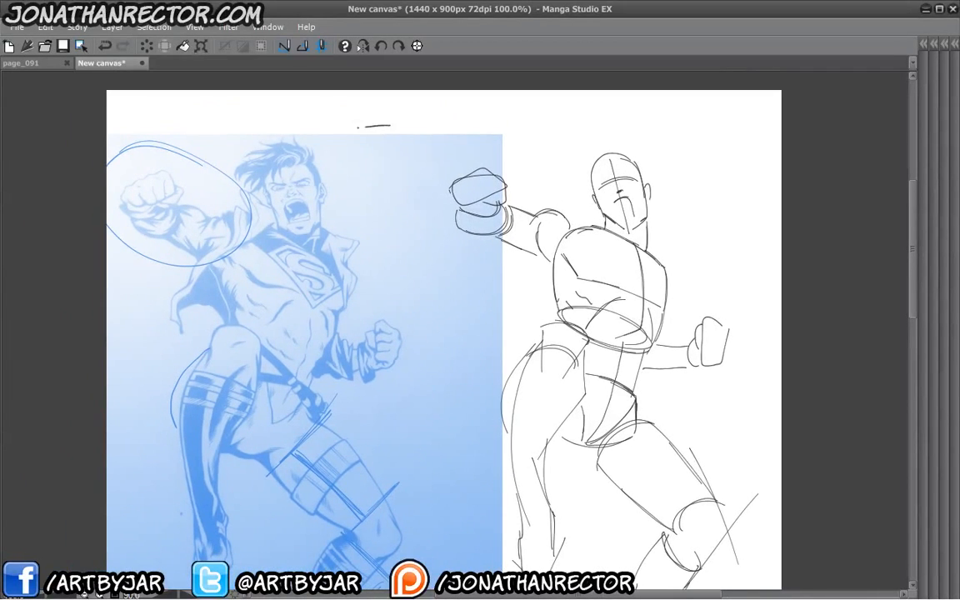
mouse_move(393, 126)
left_mouse_down()
mouse_move(368, 198)
mouse_move(380, 259)
left_mouse_up()
left_click_drag(355, 197, 356, 246)
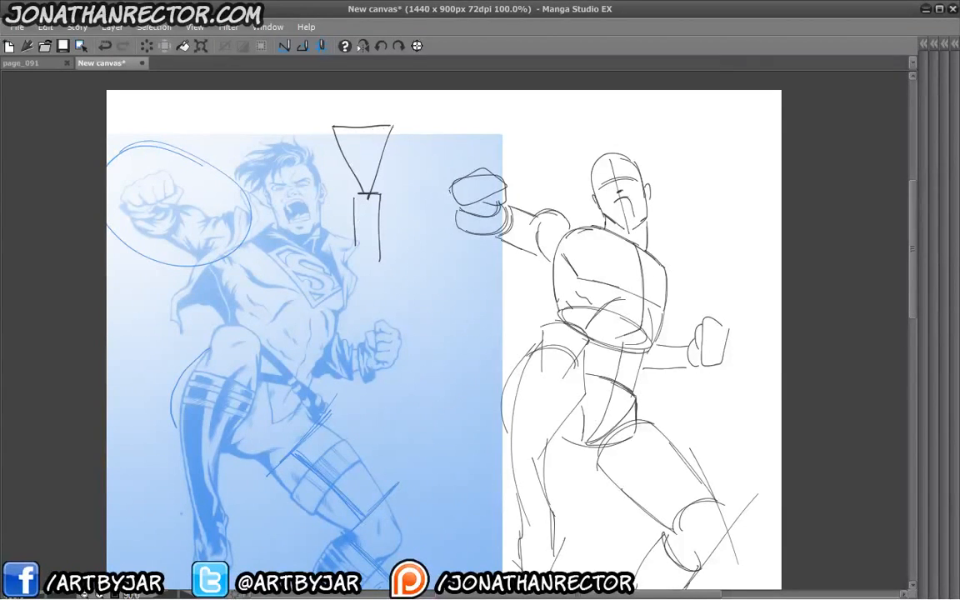
Draw a second shape diagram beside the first, a narrow rectangle overlapping an upright triangle
left_click_drag(365, 116, 370, 140)
left_click_drag(430, 153, 424, 210)
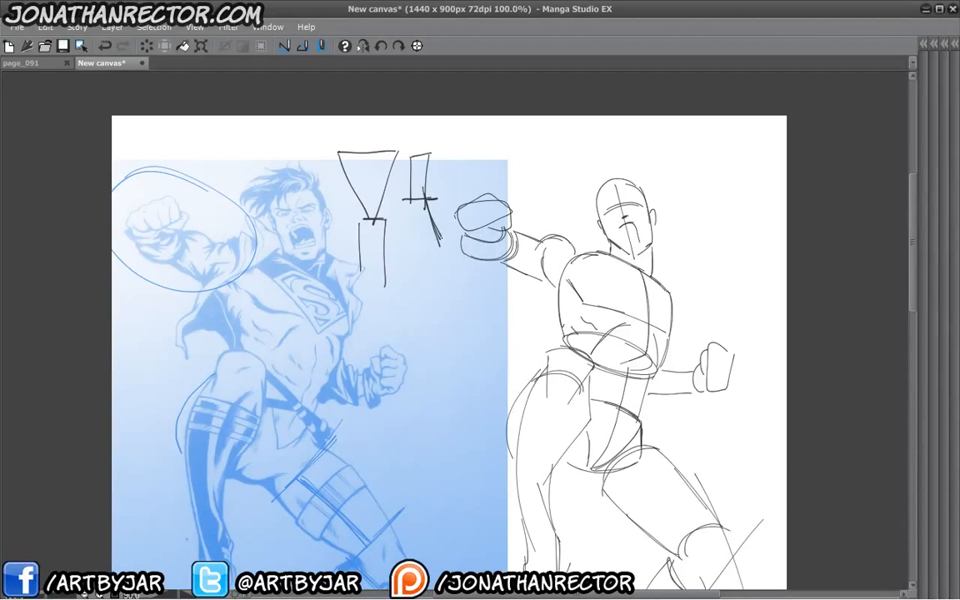
left_click_drag(410, 194, 392, 237)
left_click_drag(447, 412, 363, 389)
left_click_drag(450, 239, 441, 255)
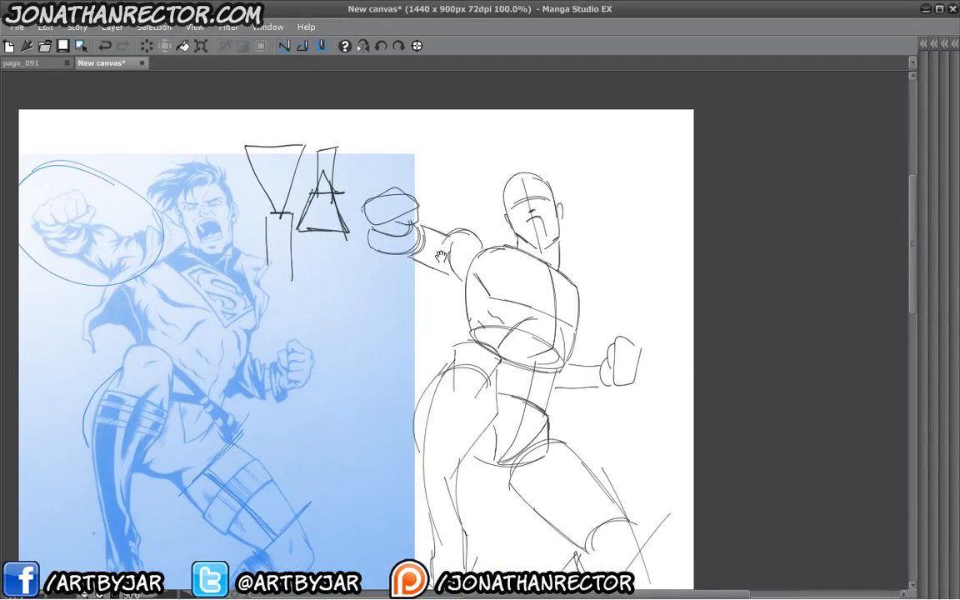
left_click_drag(362, 254, 341, 259)
left_click_drag(387, 176, 392, 180)
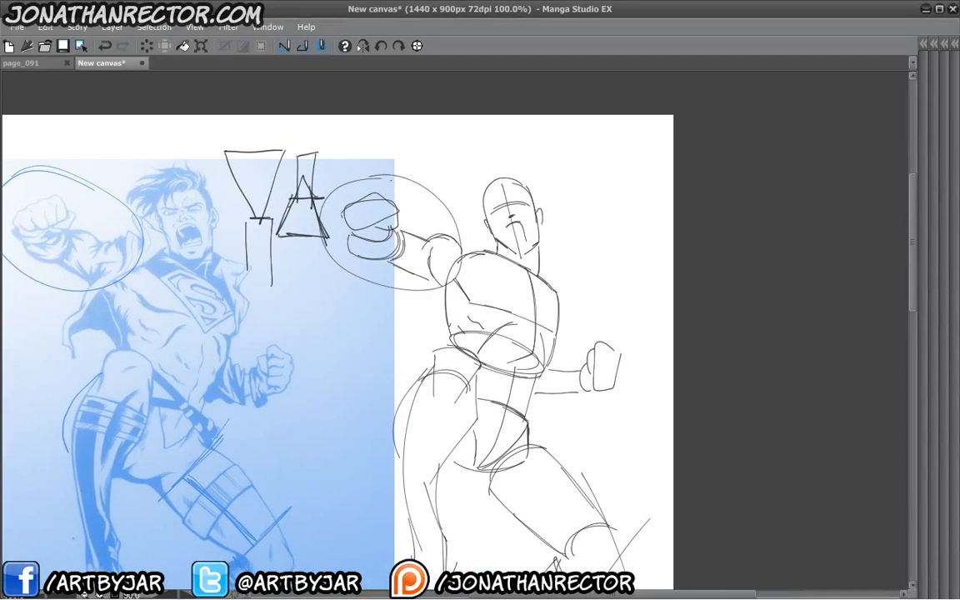
key("ctrl+z")
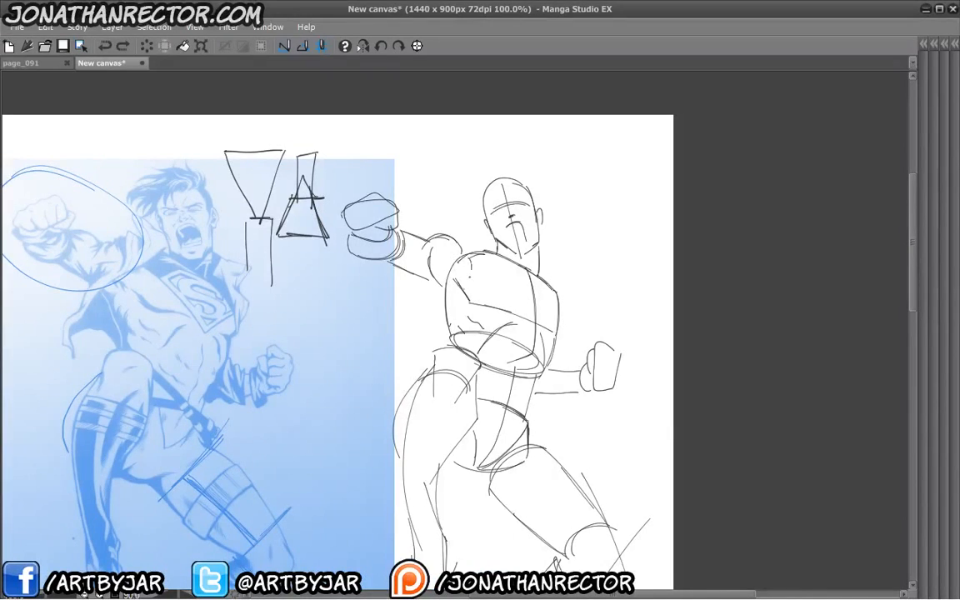
left_click_drag(463, 255, 459, 260)
left_click_drag(361, 338, 321, 432)
key("ctrl+z")
Erase the construction sketch's raised fist and arm and draw an oval shoulder socket on the torso
scroll(306, 265, "up", 1)
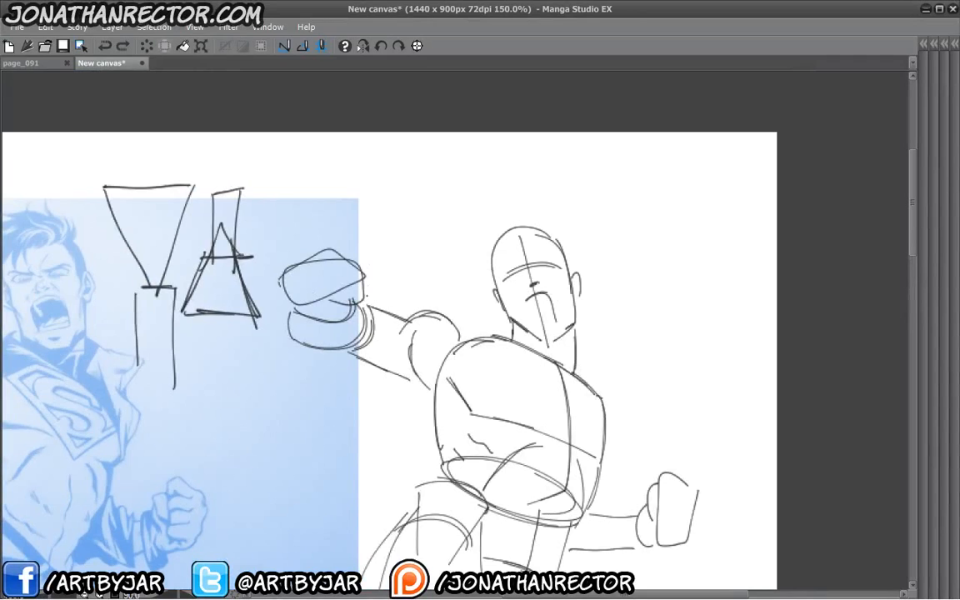
mouse_move(355, 267)
left_mouse_down()
mouse_move(395, 273)
mouse_move(398, 313)
mouse_move(386, 332)
mouse_move(325, 343)
mouse_move(291, 308)
left_mouse_up()
left_click_drag(356, 338, 340, 290)
mouse_move(428, 312)
left_mouse_down()
mouse_move(424, 269)
mouse_move(418, 307)
mouse_move(455, 268)
mouse_move(435, 333)
left_mouse_up()
left_click_drag(395, 322, 396, 349)
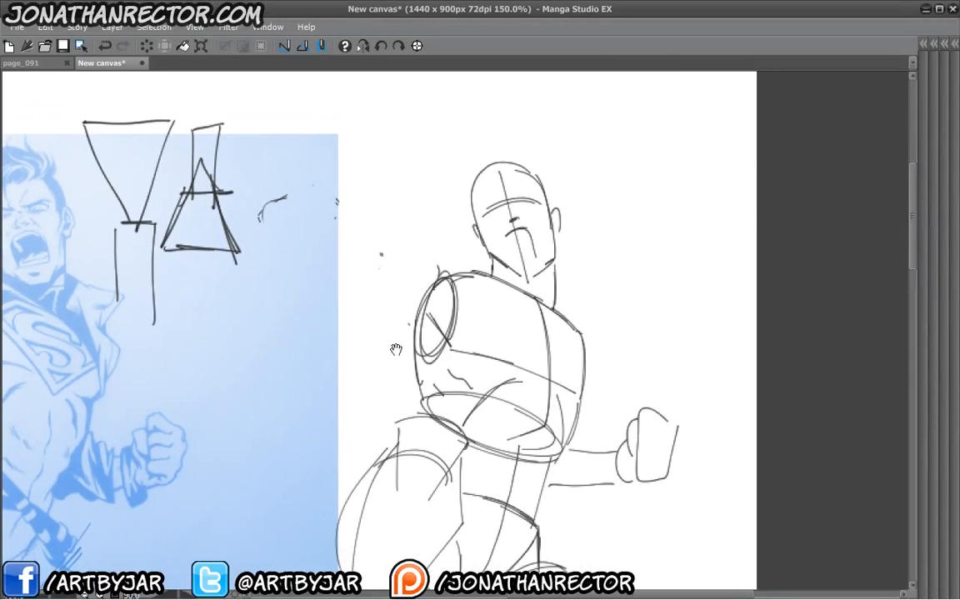
Outline the two pectoral plates on the chest with bold lines around the centre line
left_click_drag(455, 313, 478, 353)
mouse_move(474, 348)
left_mouse_down()
mouse_move(534, 370)
mouse_move(548, 362)
left_mouse_up()
left_click_drag(548, 324, 548, 360)
mouse_move(547, 340)
left_mouse_down()
mouse_move(512, 288)
mouse_move(454, 274)
left_mouse_up()
left_click_drag(470, 277, 536, 302)
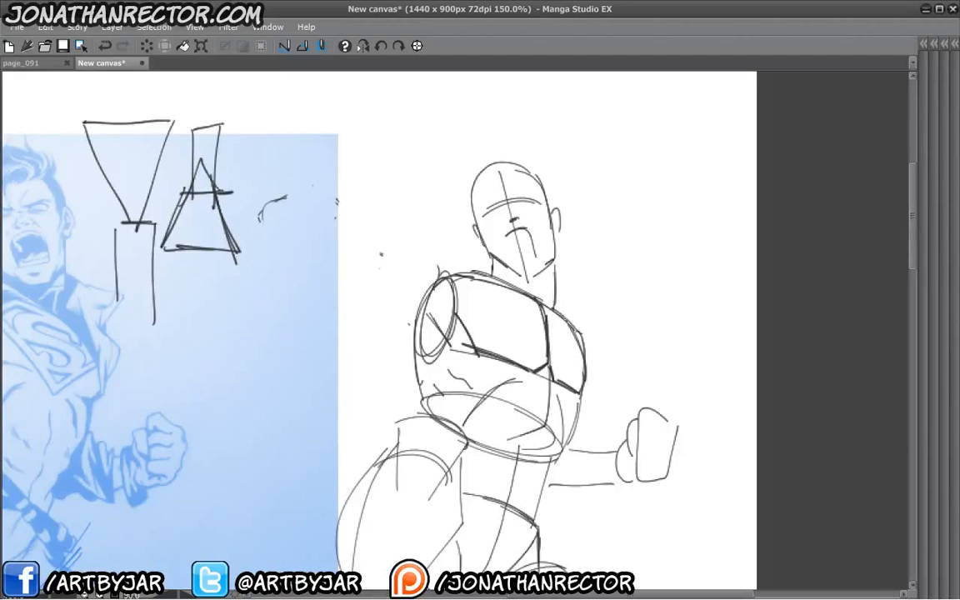
Sketch overlapping shoulder circles and extend the raised arm outward as a tapered cylinder
mouse_move(397, 308)
left_mouse_down()
mouse_move(436, 340)
mouse_move(479, 288)
mouse_move(500, 348)
mouse_move(469, 341)
mouse_move(503, 333)
mouse_move(489, 299)
left_mouse_up()
mouse_move(402, 280)
left_mouse_down()
mouse_move(501, 326)
mouse_move(402, 264)
left_mouse_up()
mouse_move(382, 423)
left_mouse_down()
mouse_move(494, 416)
mouse_move(649, 384)
mouse_move(619, 416)
mouse_move(531, 410)
mouse_move(476, 430)
left_mouse_up()
left_click_drag(456, 268, 406, 247)
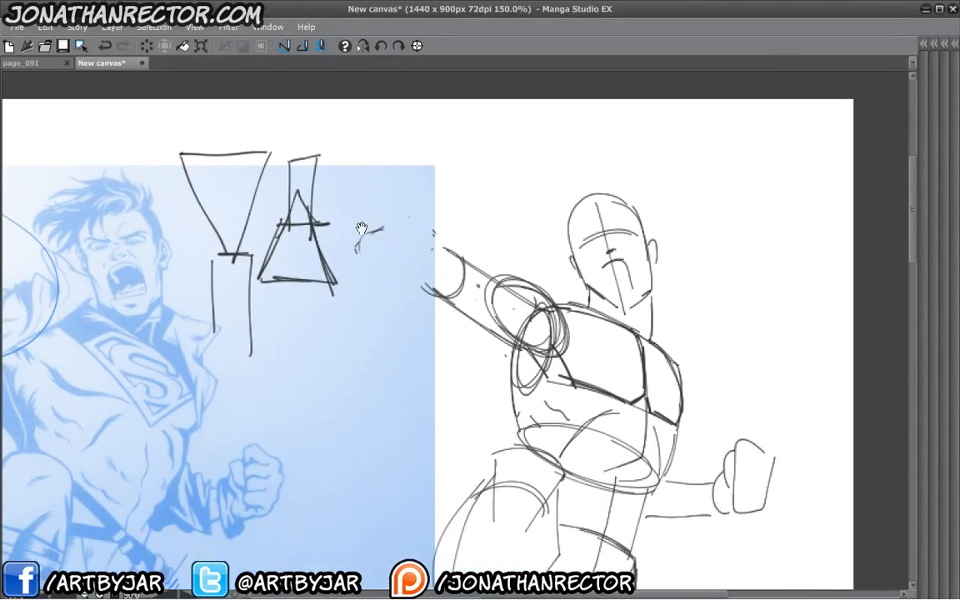
Close the far end of the raised arm's cylinder with a rounded ellipse
scroll(114, 401, "down", 1)
scroll(292, 338, "down", 1)
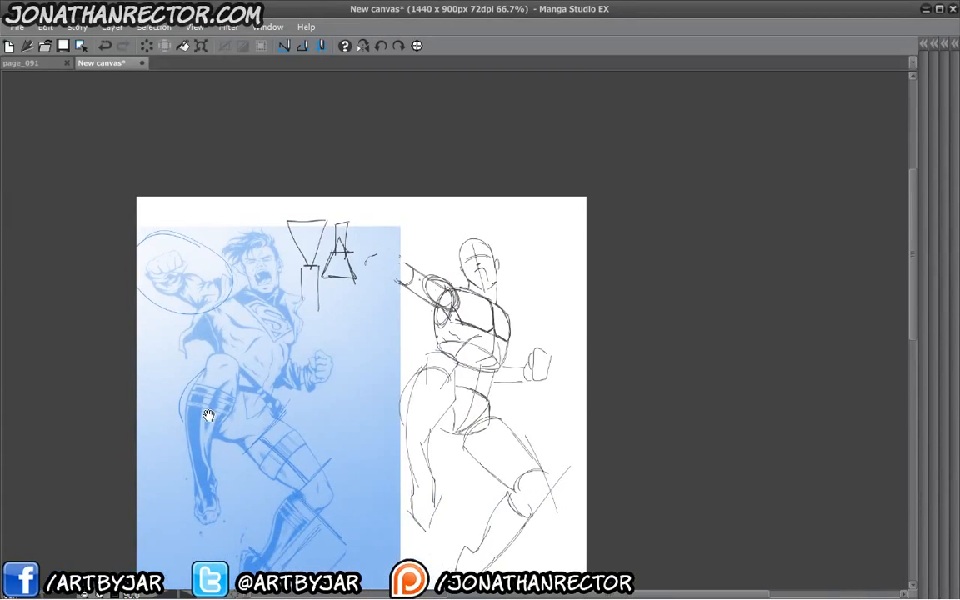
scroll(337, 305, "up", 2)
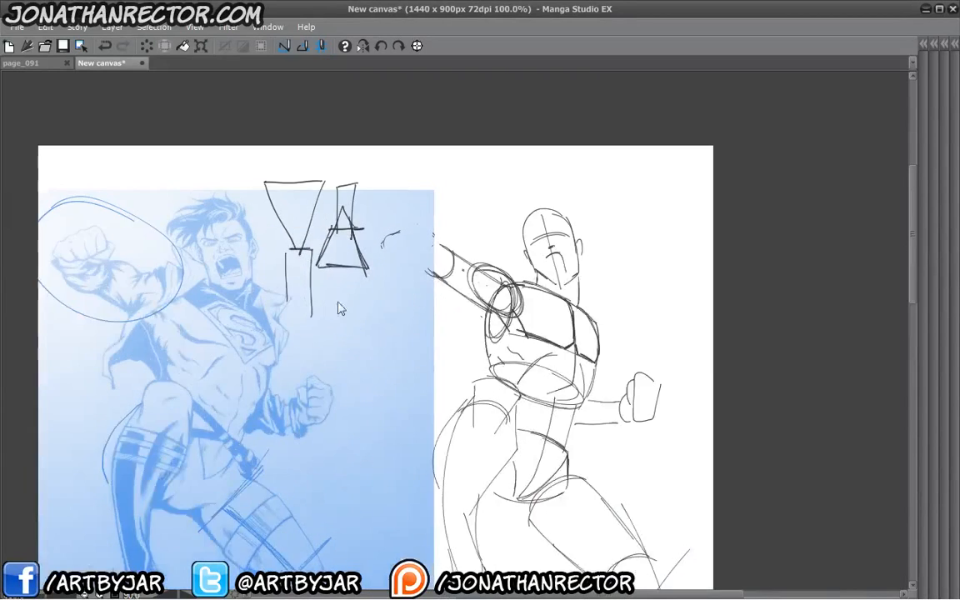
left_click_drag(460, 321, 373, 409)
mouse_move(398, 311)
left_mouse_down()
mouse_move(409, 336)
mouse_move(383, 343)
mouse_move(432, 325)
mouse_move(403, 354)
left_mouse_up()
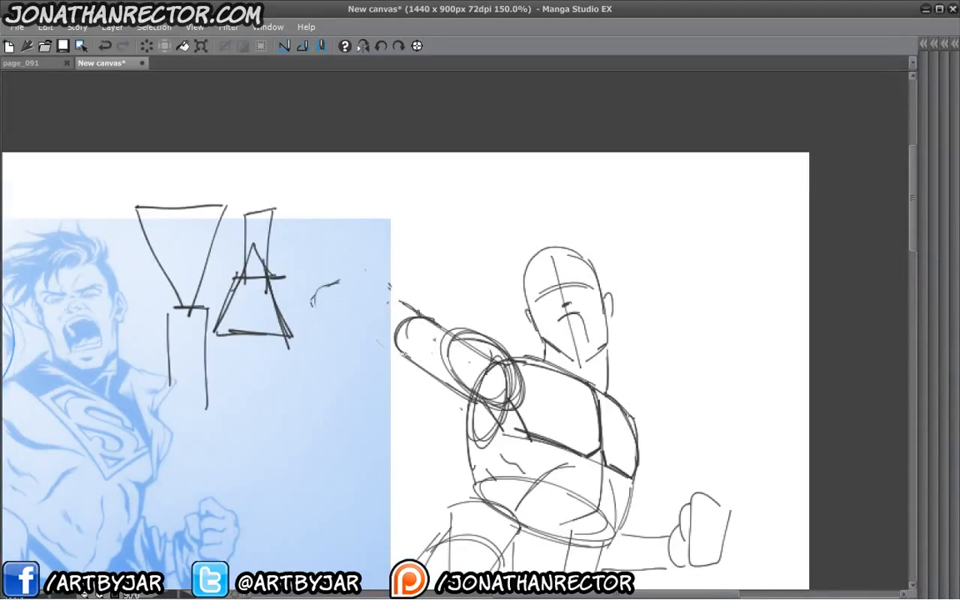
Sketch the raised fist as two stacked rounded forms and join it to the arm at the wrist
mouse_move(428, 320)
left_mouse_down()
mouse_move(407, 358)
mouse_move(395, 329)
left_mouse_up()
mouse_move(385, 276)
left_mouse_down()
mouse_move(330, 301)
mouse_move(334, 318)
left_mouse_up()
mouse_move(387, 335)
left_mouse_down()
mouse_move(340, 364)
mouse_move(355, 370)
mouse_move(340, 365)
mouse_move(416, 358)
left_mouse_up()
left_click_drag(424, 346, 362, 389)
left_click_drag(414, 351, 362, 385)
left_click_drag(335, 358, 353, 379)
mouse_move(330, 343)
left_mouse_down()
mouse_move(390, 320)
mouse_move(415, 350)
left_mouse_up()
left_click_drag(414, 350, 388, 375)
mouse_move(329, 302)
left_mouse_down()
mouse_move(387, 278)
mouse_move(329, 325)
mouse_move(355, 268)
mouse_move(392, 295)
mouse_move(421, 354)
left_mouse_up()
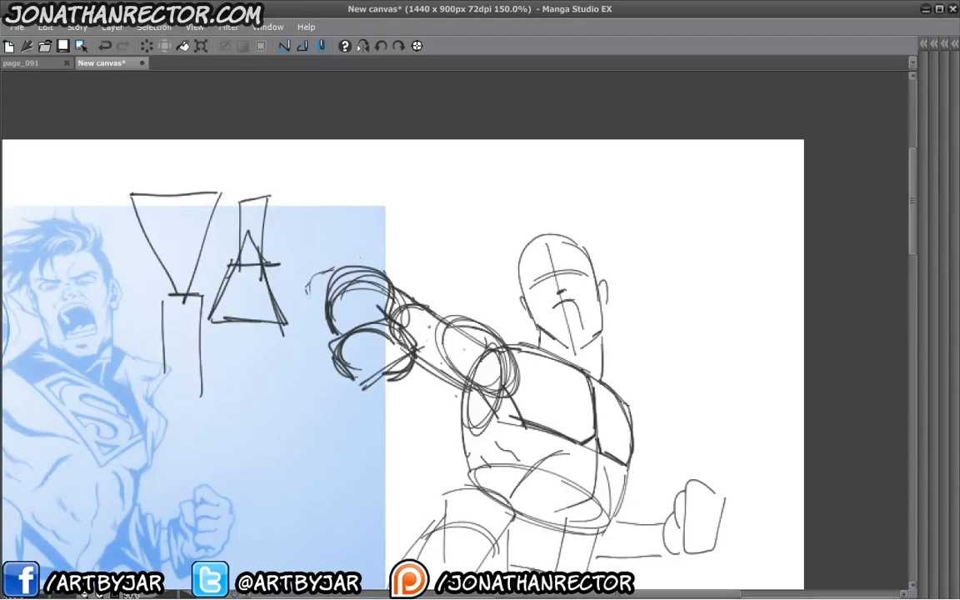
Reinforce the torso's side contour from the raised arm's shoulder down to the rib cage base
key("ctrl+minus")
mouse_move(94, 381)
left_mouse_down()
mouse_move(194, 461)
mouse_move(199, 538)
left_mouse_up()
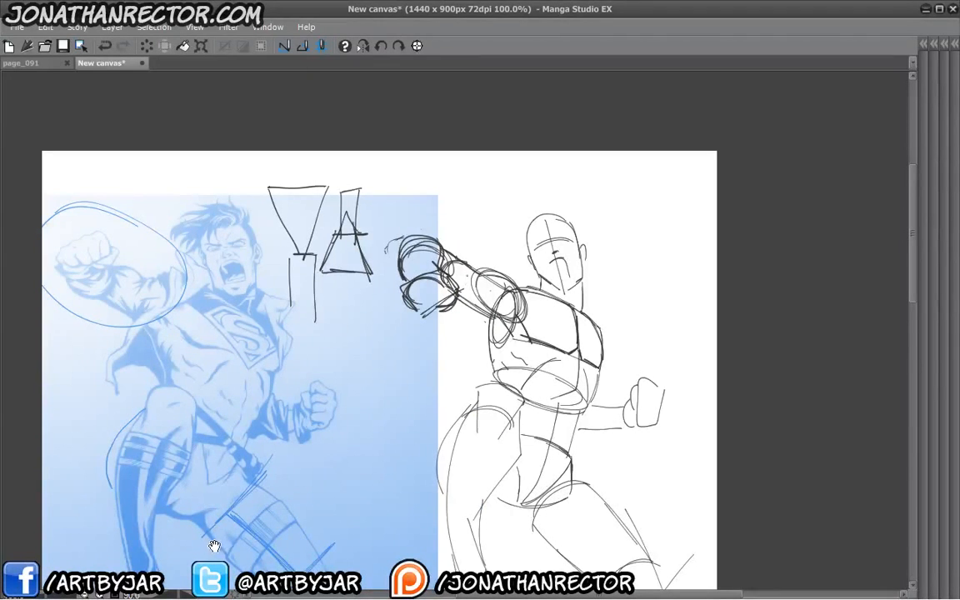
left_click_drag(340, 393, 307, 404)
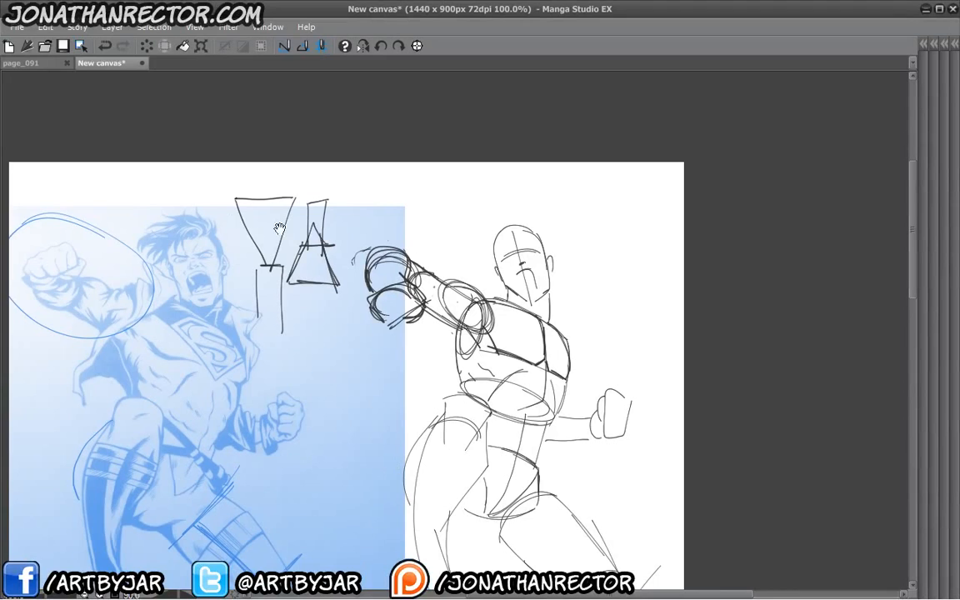
left_click_drag(456, 330, 464, 391)
left_click_drag(455, 333, 467, 392)
Add the far shoulder's curve, darken the waist's side contour and thicken the rib cage's lower corner
left_click_drag(440, 280, 343, 209)
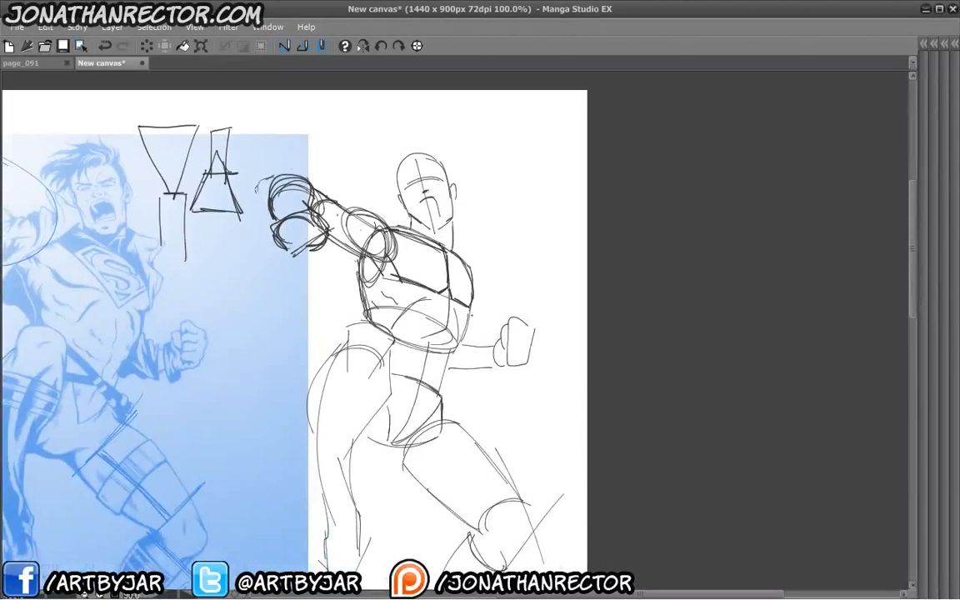
left_click_drag(470, 265, 472, 308)
left_click_drag(344, 384, 360, 354)
left_click_drag(480, 315, 461, 358)
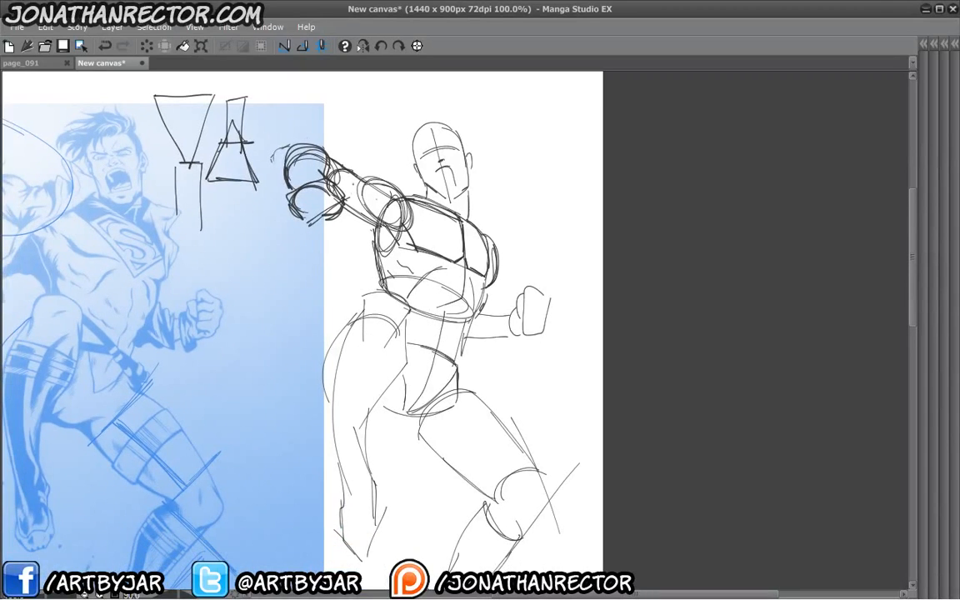
left_click_drag(388, 281, 386, 294)
left_click_drag(362, 342, 375, 313)
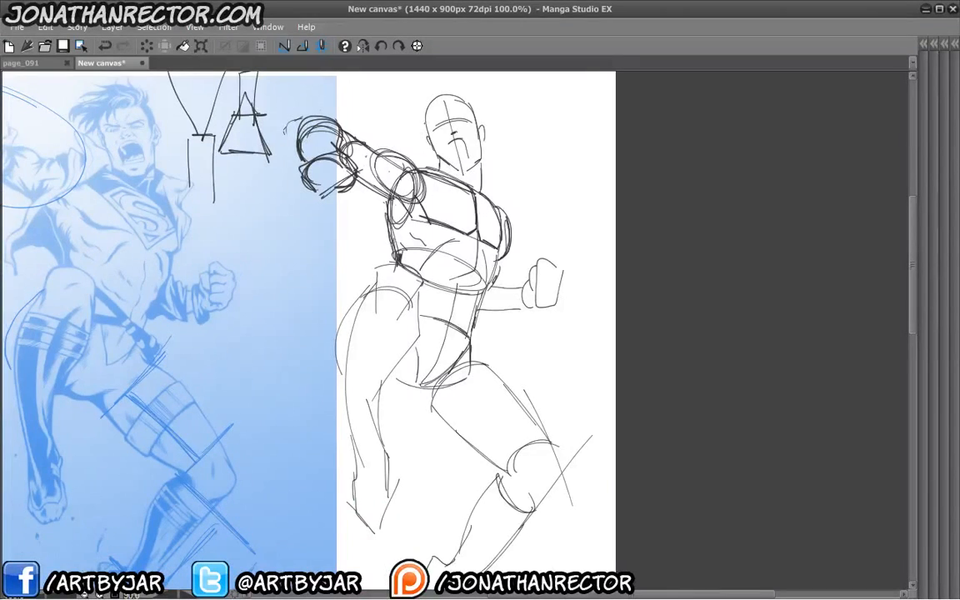
Lasso the raised leg, shift it slightly inward toward the pelvis, clear the selection and return to the pen
key("Tab")
key("m")
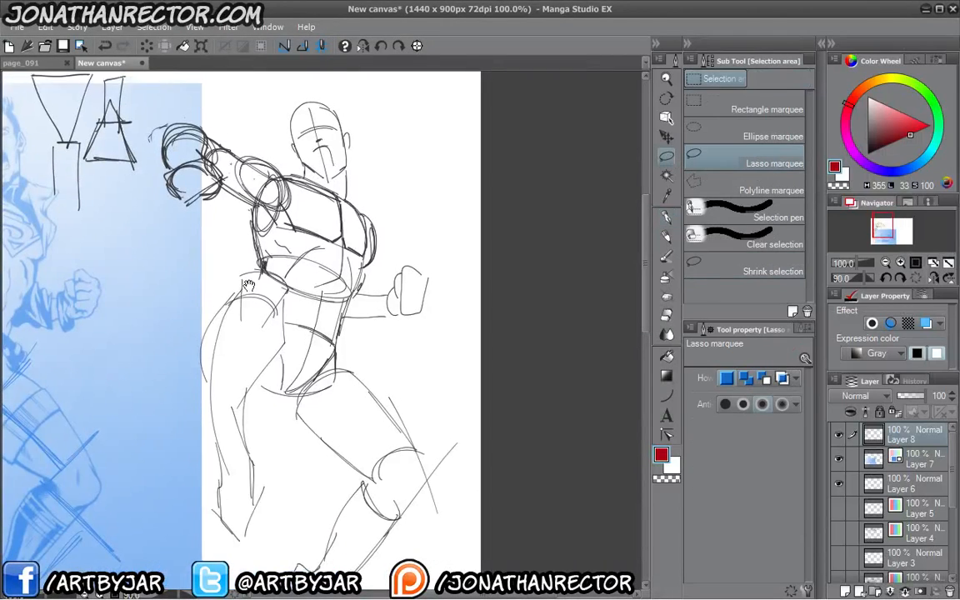
mouse_move(198, 283)
left_mouse_down()
mouse_move(221, 229)
mouse_move(275, 243)
mouse_move(262, 342)
mouse_move(200, 304)
left_mouse_up()
key("ctrl+t")
left_click_drag(239, 412, 262, 439)
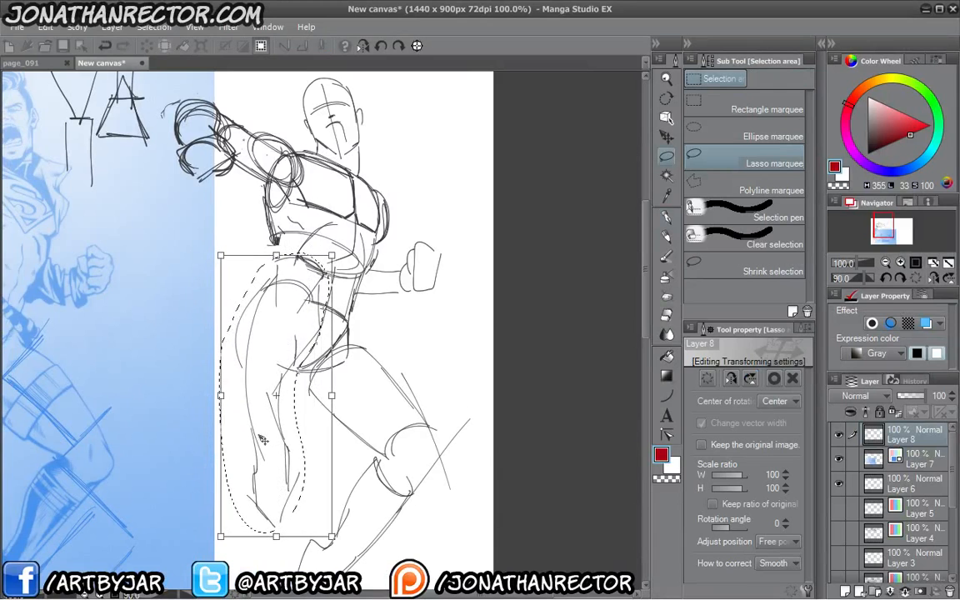
left_click(667, 217)
left_click(412, 237)
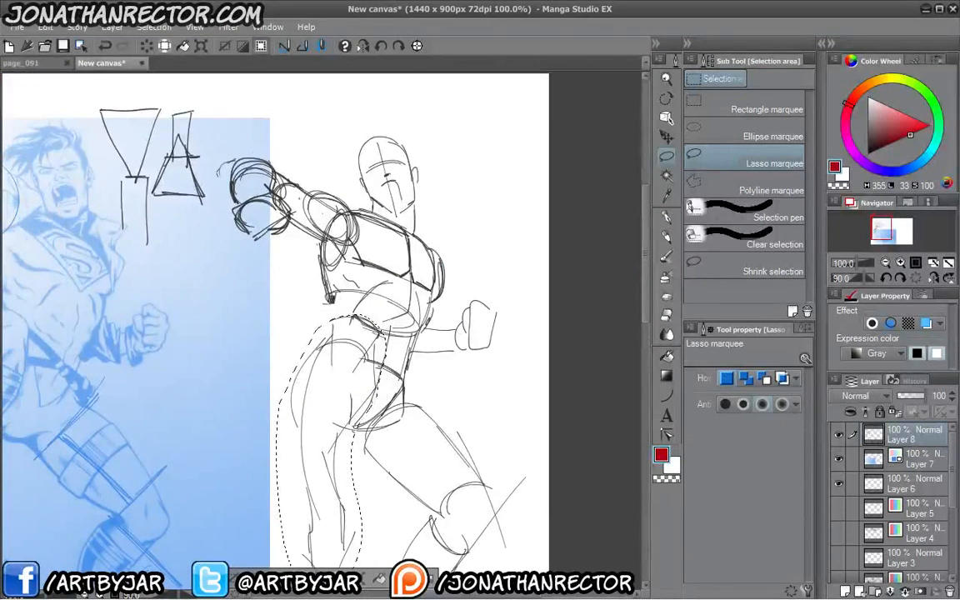
key("p")
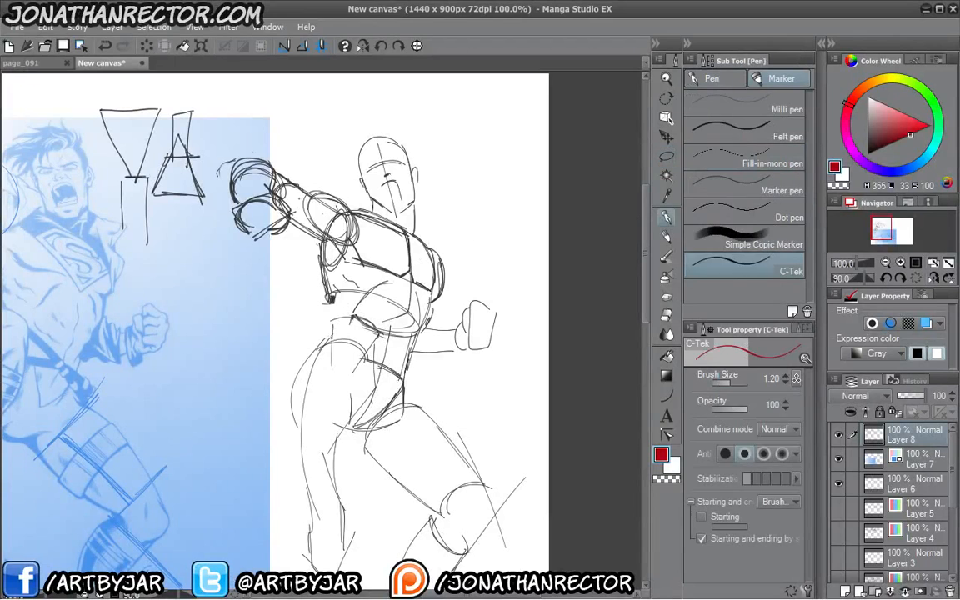
Darken the near side of the waist and reinforce the hip's outer curve down the upper thigh
left_click_drag(327, 320, 326, 363)
mouse_move(325, 335)
left_mouse_down()
mouse_move(296, 402)
mouse_move(299, 428)
left_mouse_up()
left_click_drag(328, 301, 298, 419)
left_click_drag(274, 375, 277, 324)
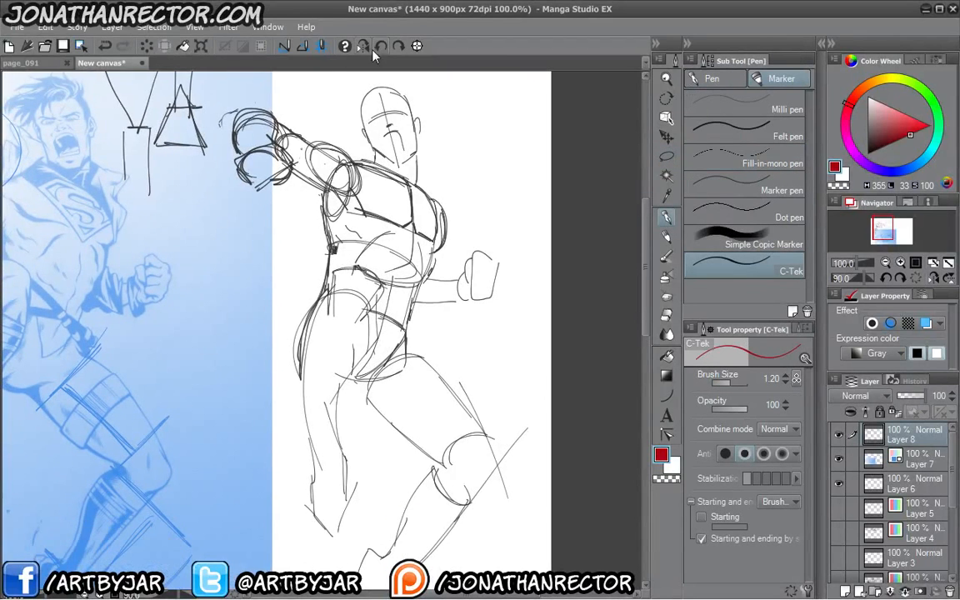
Mirror the view, fade the construction sketch layer to 16% opacity and add a new layer above it
left_click(363, 47)
left_click_drag(136, 360, 168, 427)
left_click_drag(260, 456, 148, 334)
left_click_drag(182, 302, 200, 475)
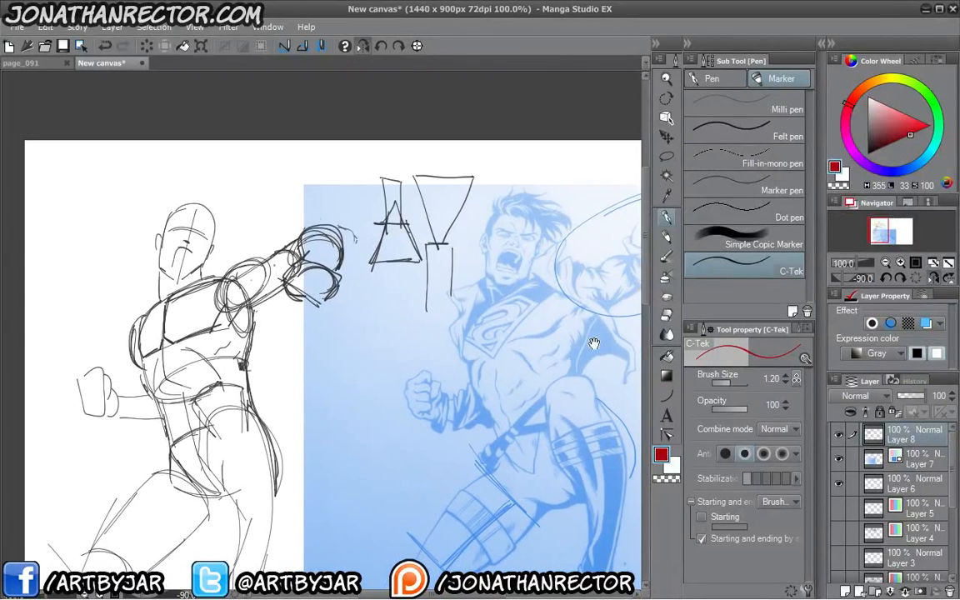
left_click(903, 396)
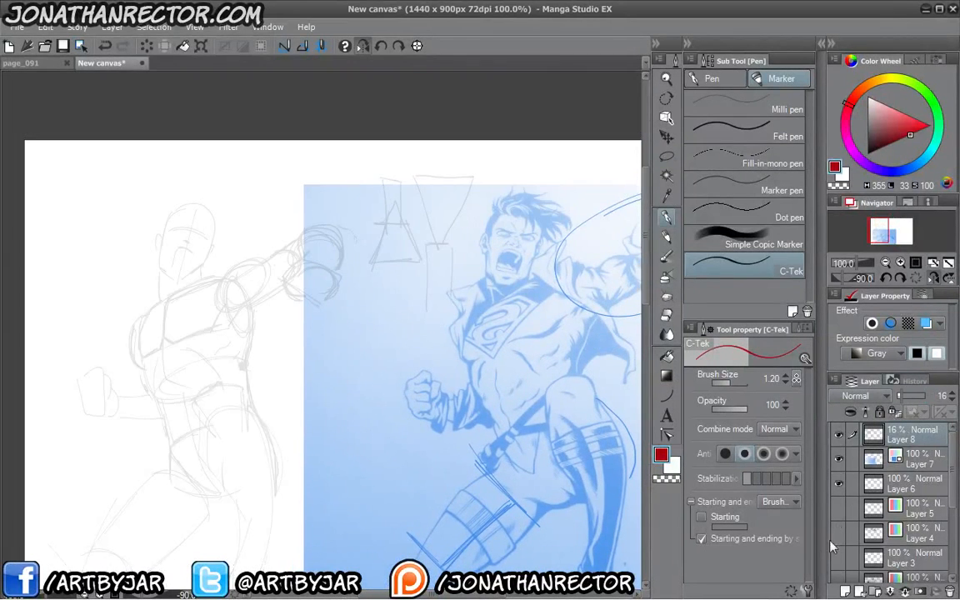
left_click(845, 591)
key("ctrl+plus")
left_click_drag(57, 369, 319, 475)
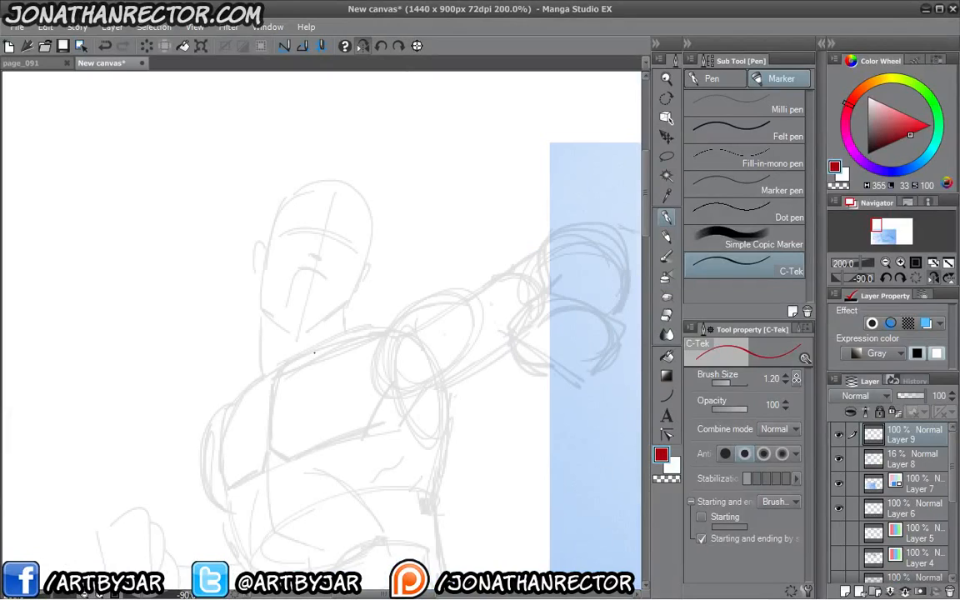
Draw the raised fist's lower block with finger divisions and a small block tucked beneath its inner edge
key("Tab")
mouse_move(621, 314)
left_mouse_down()
mouse_move(536, 273)
mouse_move(587, 270)
left_mouse_up()
mouse_move(587, 270)
left_mouse_down()
mouse_move(623, 313)
mouse_move(591, 349)
left_mouse_up()
left_click_drag(539, 274, 520, 312)
left_click_drag(518, 308, 586, 351)
mouse_move(537, 273)
left_mouse_down()
mouse_move(510, 305)
mouse_move(589, 354)
left_mouse_up()
left_click_drag(561, 285, 540, 322)
left_click_drag(584, 299, 564, 337)
left_click_drag(607, 311, 589, 349)
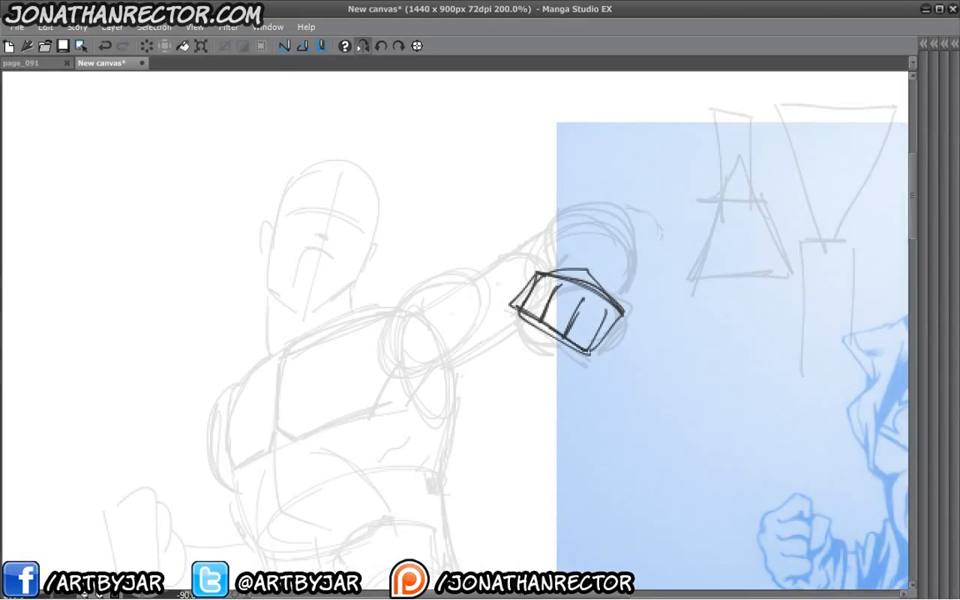
left_click_drag(517, 309, 510, 331)
left_click_drag(511, 331, 550, 351)
left_click_drag(556, 338, 550, 352)
Outline the rounded upper form of the raised fist, thicken its outer edge and add an inner crease
left_click_drag(537, 276, 572, 256)
mouse_move(556, 261)
left_mouse_down()
mouse_move(544, 233)
mouse_move(638, 253)
mouse_move(609, 295)
left_mouse_up()
left_click_drag(639, 248, 615, 290)
left_click_drag(606, 199, 641, 248)
mouse_move(607, 199)
left_mouse_down()
mouse_move(635, 253)
mouse_move(621, 289)
left_mouse_up()
left_click_drag(624, 284, 610, 295)
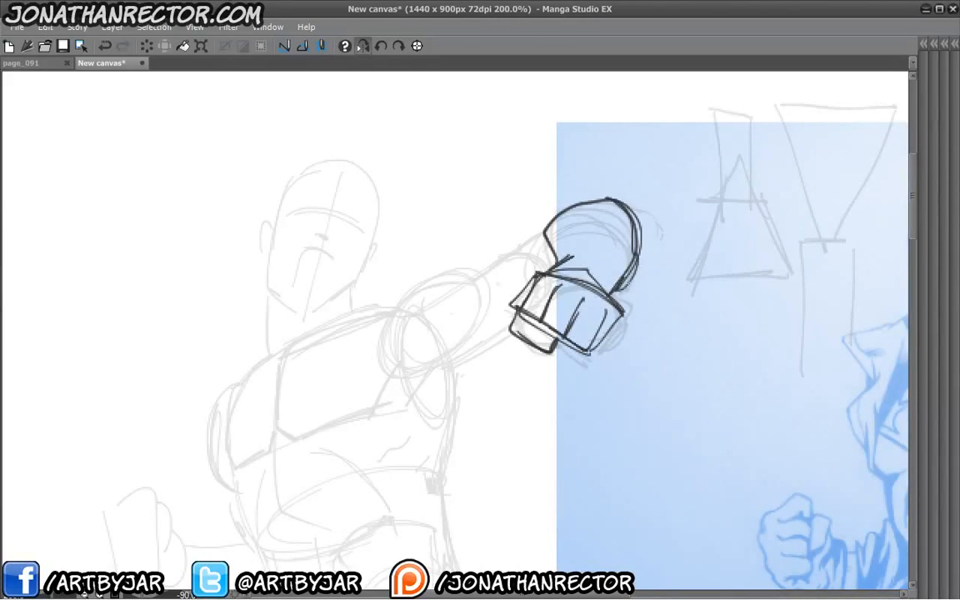
left_click_drag(636, 211, 618, 289)
mouse_move(624, 204)
left_mouse_down()
mouse_move(647, 245)
mouse_move(632, 218)
left_mouse_up()
left_click_drag(630, 219, 610, 242)
mouse_move(611, 242)
left_mouse_down()
mouse_move(589, 208)
mouse_move(595, 216)
left_mouse_up()
Draw the raised arm's upper and lower contours from the wrist to the armpit, including the rounded shoulder muscle
mouse_move(507, 221)
left_mouse_down()
mouse_move(639, 230)
mouse_move(687, 213)
left_mouse_up()
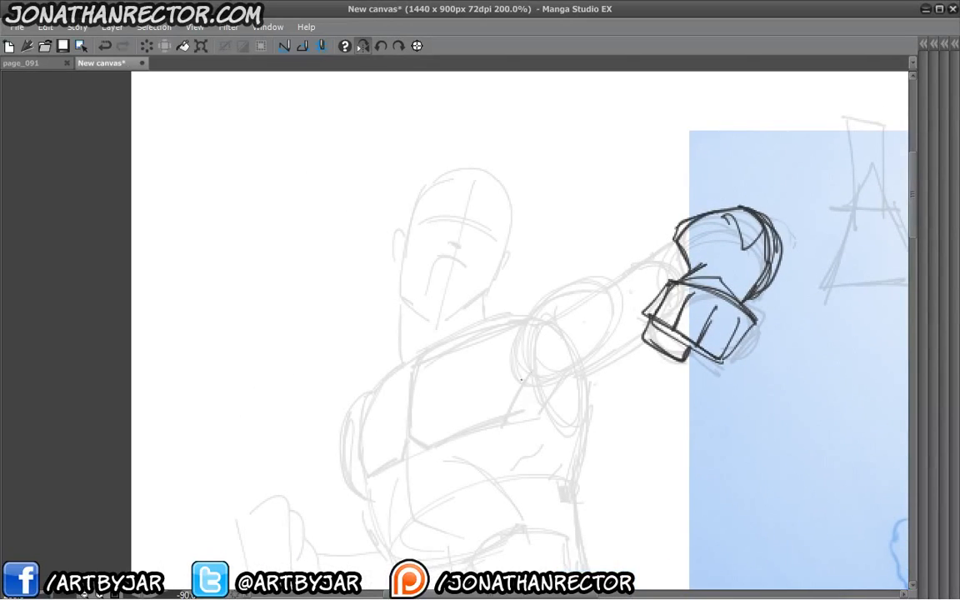
mouse_move(510, 414)
left_mouse_down()
mouse_move(550, 315)
mouse_move(594, 283)
mouse_move(514, 303)
mouse_move(504, 331)
mouse_move(661, 244)
left_mouse_up()
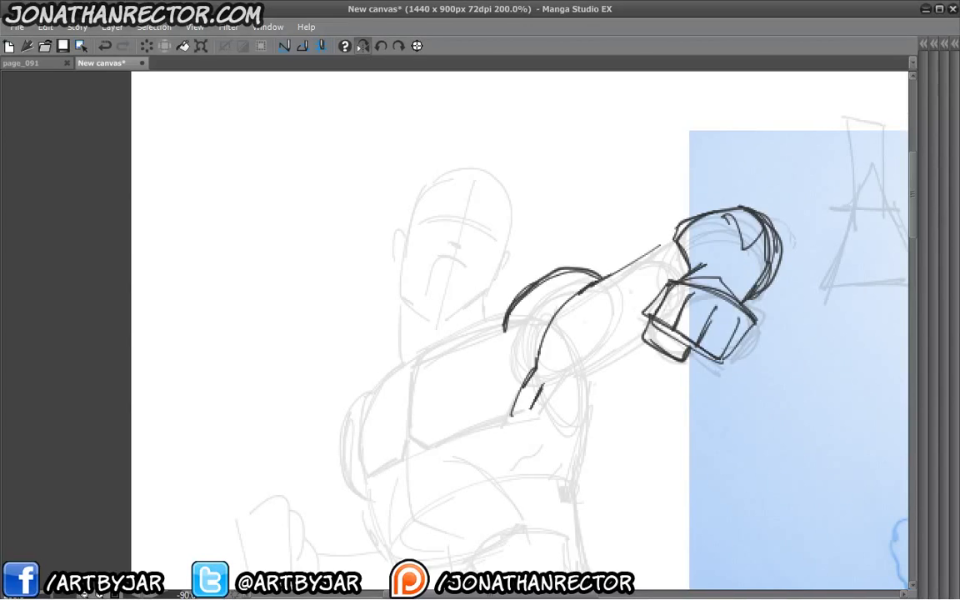
left_click_drag(530, 372, 622, 334)
mouse_move(667, 265)
left_mouse_down()
mouse_move(613, 295)
mouse_move(554, 354)
mouse_move(647, 350)
left_mouse_up()
left_click_drag(587, 373, 640, 357)
left_click_drag(675, 242, 504, 330)
left_click_drag(556, 309, 502, 335)
Outline the near pectoral's upper contour and hatch the shadow where it meets the armpit
left_click_drag(495, 326, 553, 288)
left_click_drag(563, 296, 475, 340)
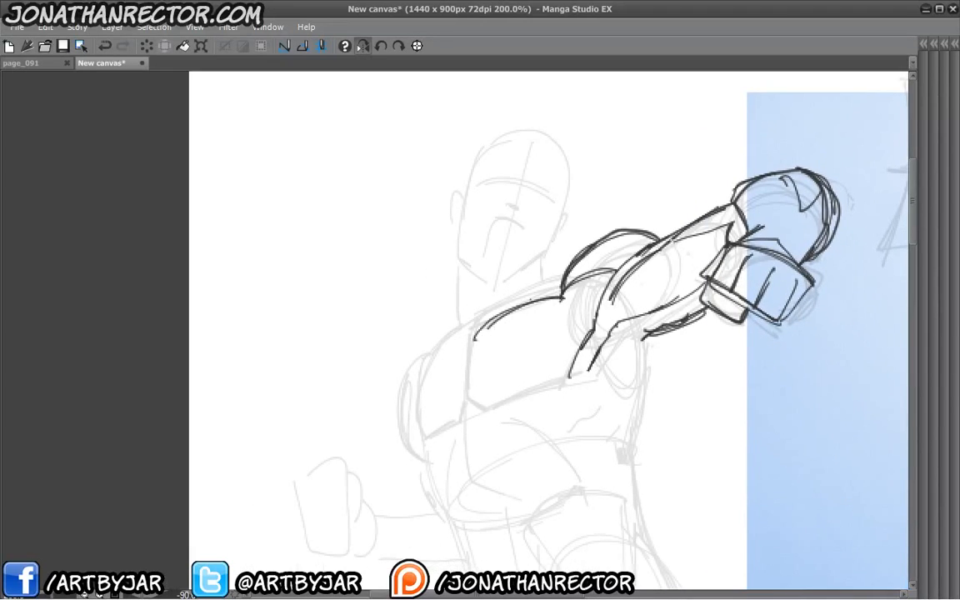
left_click_drag(530, 300, 466, 374)
left_click_drag(574, 375, 526, 396)
left_click_drag(595, 325, 529, 394)
left_click_drag(589, 328, 537, 390)
left_click_drag(581, 353, 548, 388)
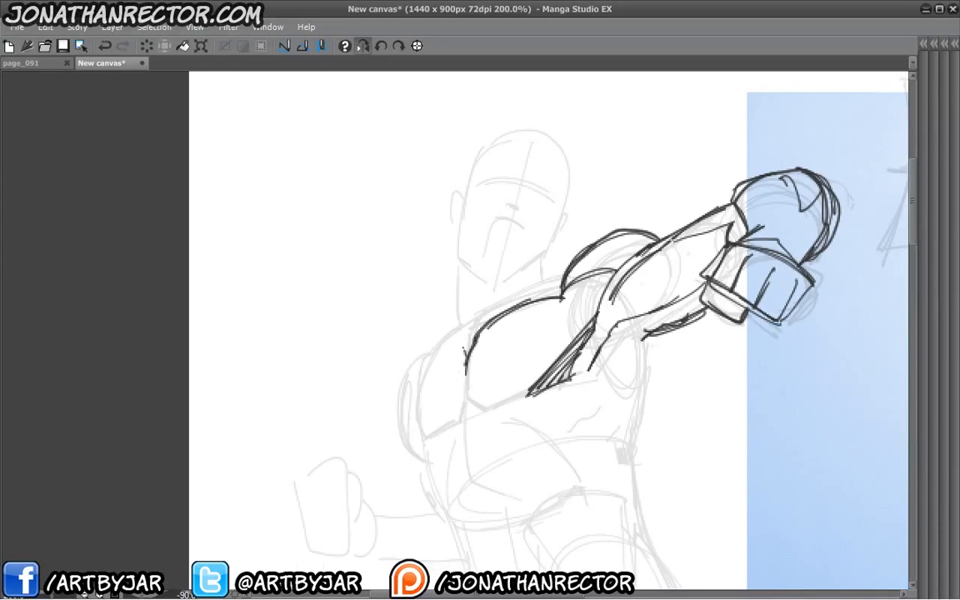
Outline the far pectoral with a small accent at its lower corner and add the neck's lines above the chest
left_click_drag(459, 336, 467, 358)
mouse_move(459, 337)
left_mouse_down()
mouse_move(430, 365)
mouse_move(433, 429)
mouse_move(455, 422)
mouse_move(433, 428)
left_mouse_up()
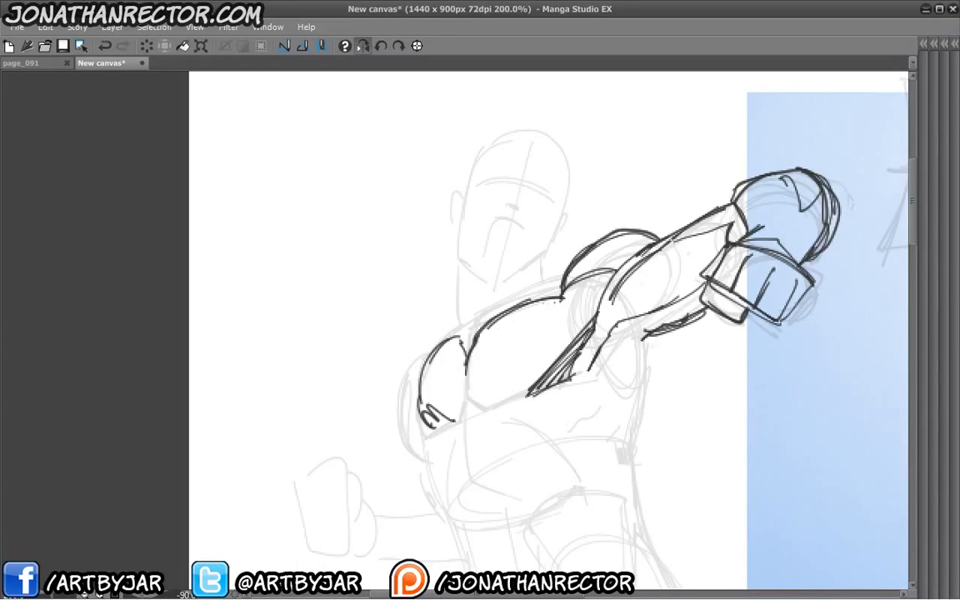
left_click_drag(563, 301, 528, 337)
left_click_drag(484, 268, 450, 385)
left_click_drag(491, 325, 452, 391)
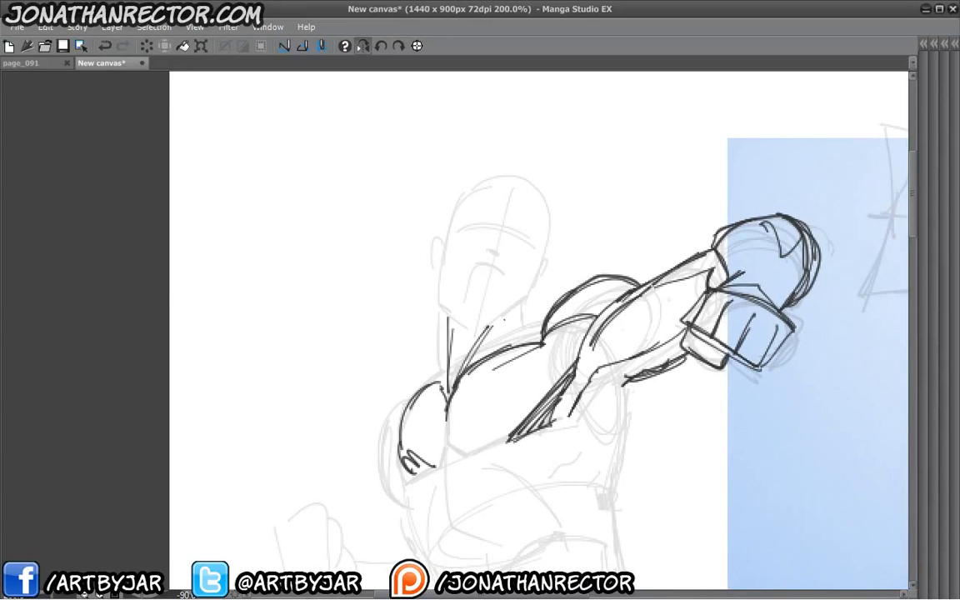
left_click_drag(526, 302, 518, 344)
Draw the rib cage's arch beneath the chest and two short, thick rib accents at its near side
mouse_move(442, 361)
left_mouse_down()
mouse_move(409, 224)
mouse_move(424, 203)
left_mouse_up()
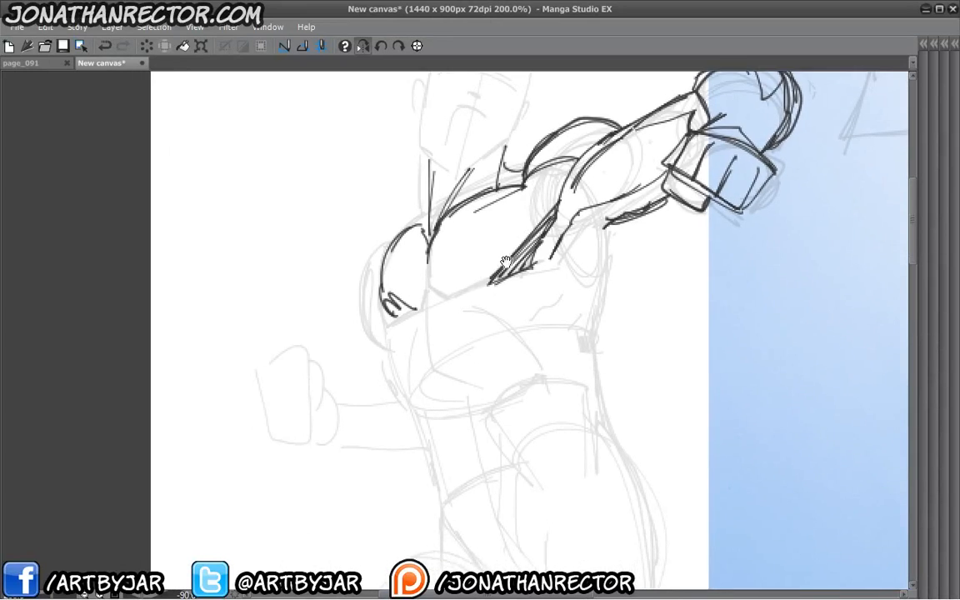
mouse_move(463, 261)
left_mouse_down()
mouse_move(419, 267)
mouse_move(387, 249)
left_mouse_up()
mouse_move(346, 313)
left_mouse_down()
mouse_move(381, 304)
mouse_move(430, 326)
mouse_move(464, 356)
left_mouse_up()
mouse_move(433, 297)
left_mouse_down()
mouse_move(447, 294)
mouse_move(450, 273)
mouse_move(444, 292)
mouse_move(460, 310)
left_mouse_up()
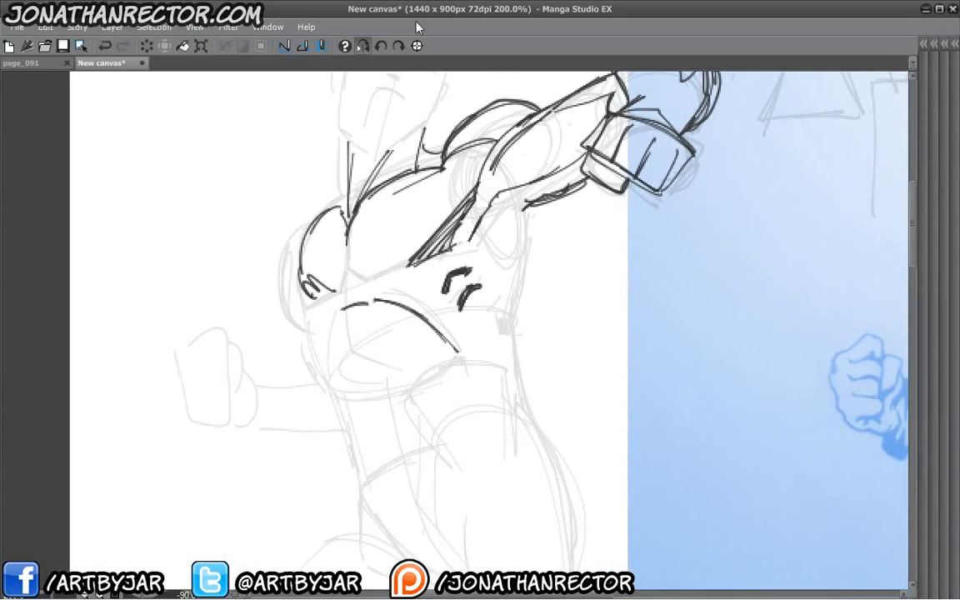
left_click_drag(571, 259, 528, 319)
mouse_move(570, 271)
left_mouse_down()
mouse_move(528, 319)
mouse_move(548, 292)
left_mouse_up()
left_click_drag(547, 291, 529, 320)
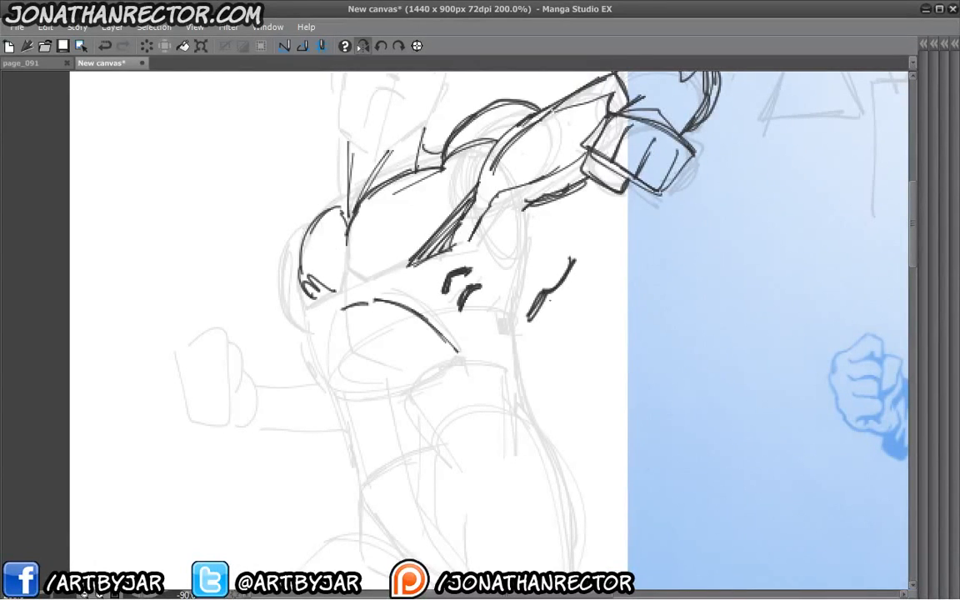
left_click_drag(582, 283, 556, 313)
left_click_drag(581, 298, 538, 335)
key("ctrl+z")
key("ctrl+z")
key("ctrl+z")
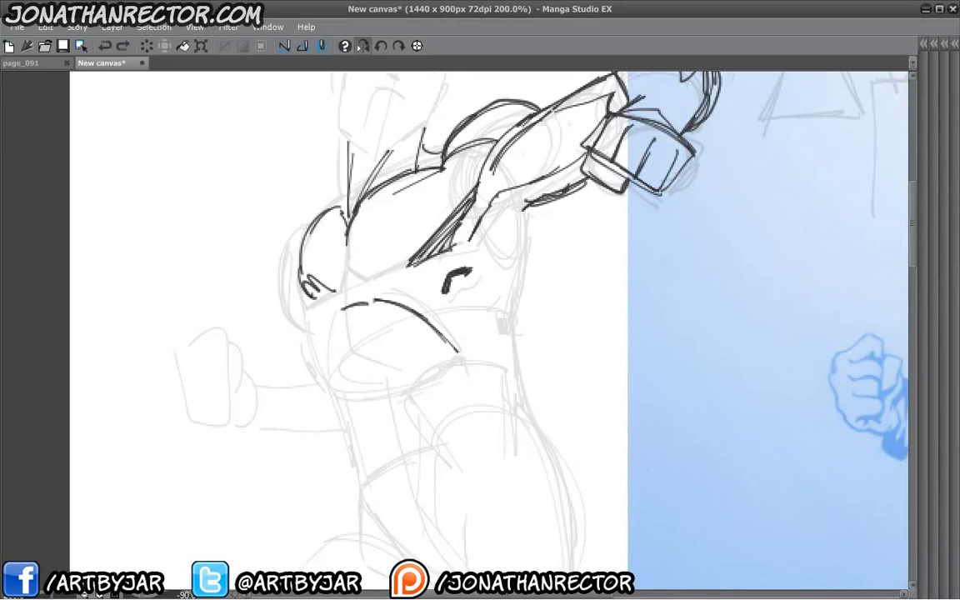
Redraw the second rib accent and add a diagonal stroke rising from the lower end of the rib arch
left_click_drag(401, 262, 390, 298)
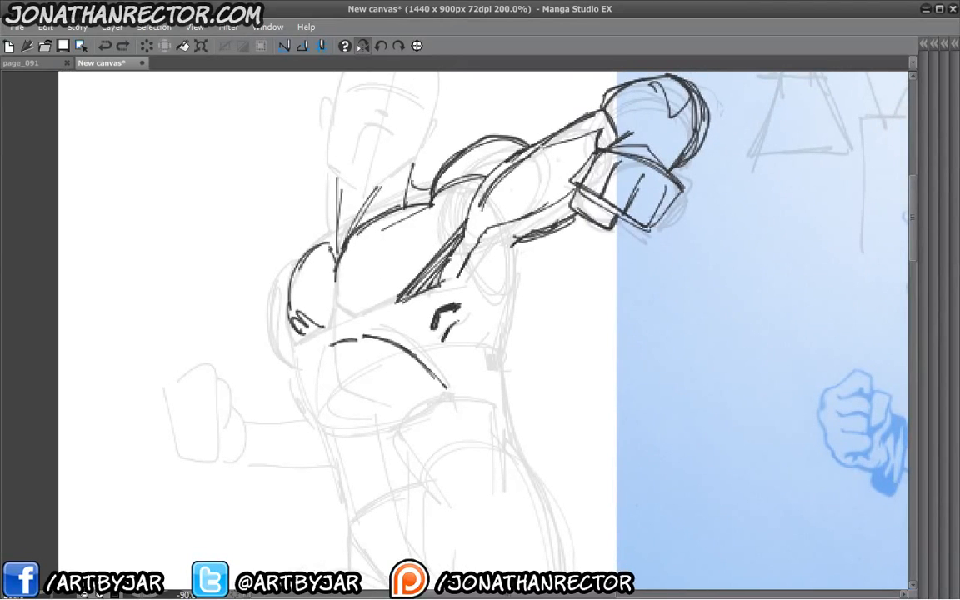
left_click_drag(459, 321, 443, 340)
left_click_drag(458, 391, 478, 349)
left_click_drag(445, 307, 409, 261)
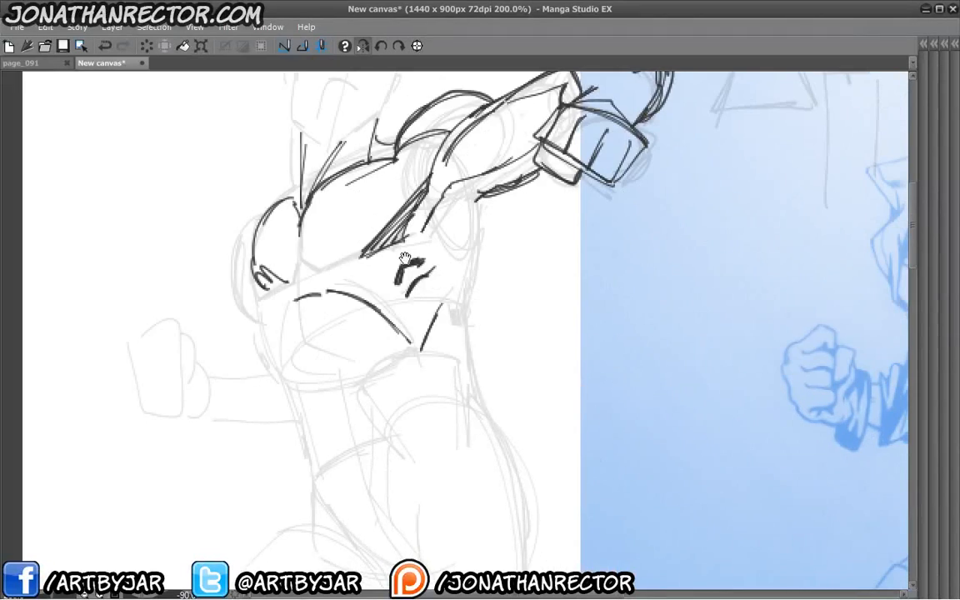
Draw the torso's near side contour from armpit to waist and the back muscle's curve beneath the raised arm
left_click_drag(486, 412, 477, 316)
left_click_drag(448, 264, 437, 314)
left_click_drag(467, 380, 451, 342)
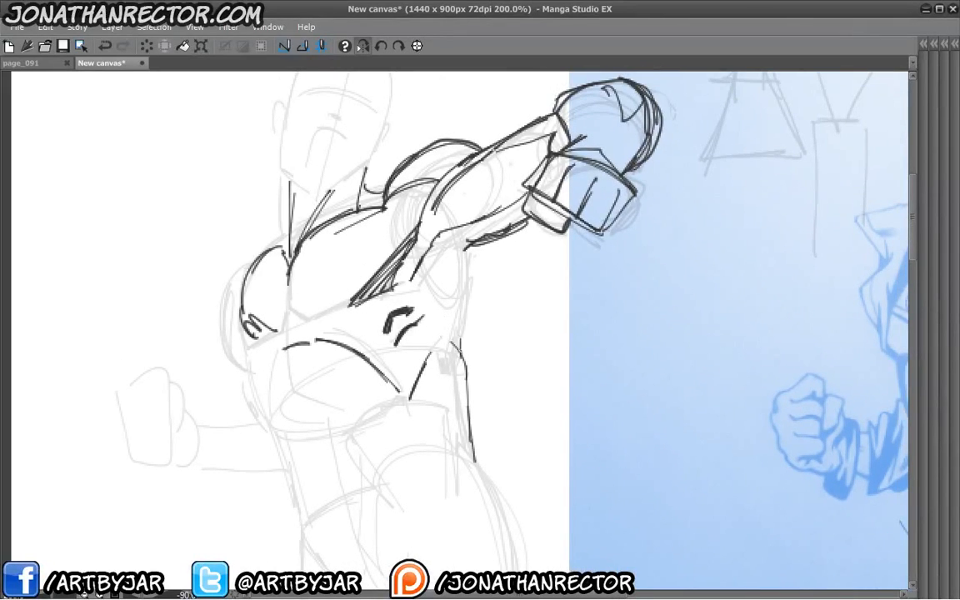
left_click_drag(463, 304, 458, 263)
left_click_drag(418, 291, 414, 297)
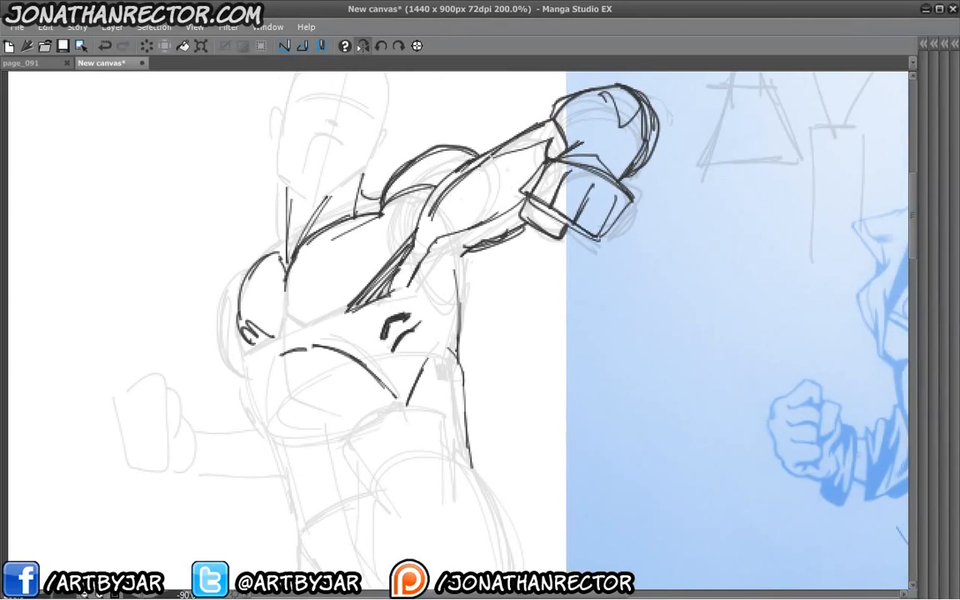
left_click_drag(459, 323, 492, 249)
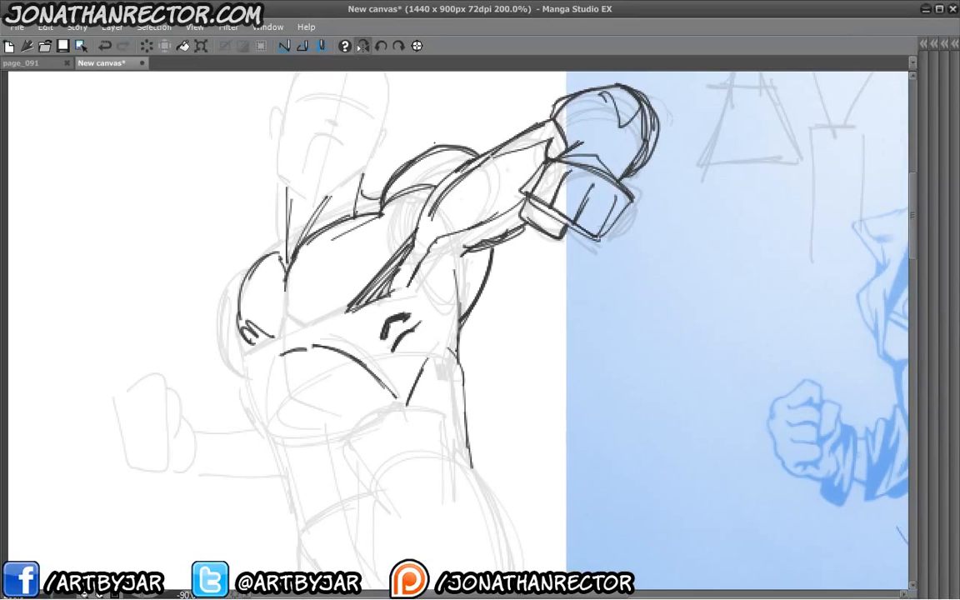
Hatch the back muscle beneath the raised arm and add a small angular detail in the armpit
mouse_move(304, 305)
left_mouse_down()
mouse_move(287, 375)
mouse_move(246, 255)
left_mouse_up()
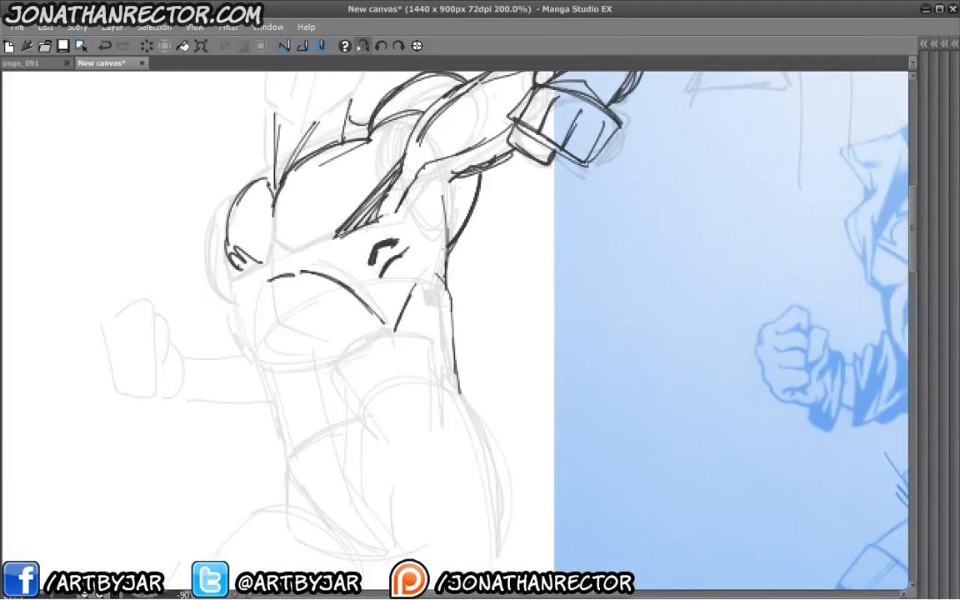
left_click_drag(467, 202, 452, 235)
left_click_drag(475, 187, 448, 243)
left_click_drag(453, 178, 445, 239)
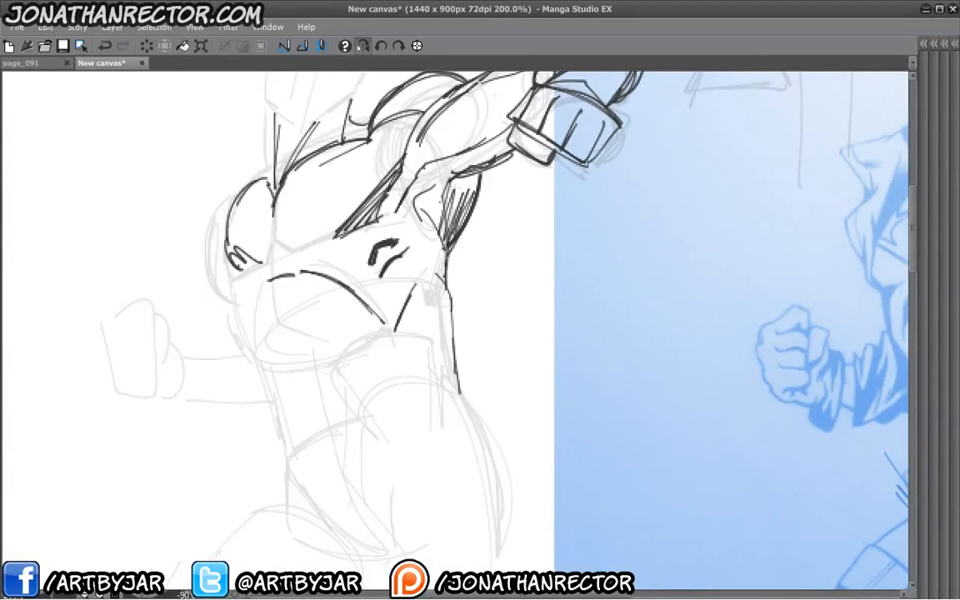
left_click_drag(433, 192, 421, 212)
Complete the far side of the rib arch and draw the upper pair of abdominal muscles inside it
mouse_move(243, 279)
left_mouse_down()
mouse_move(245, 266)
mouse_move(255, 317)
left_mouse_up()
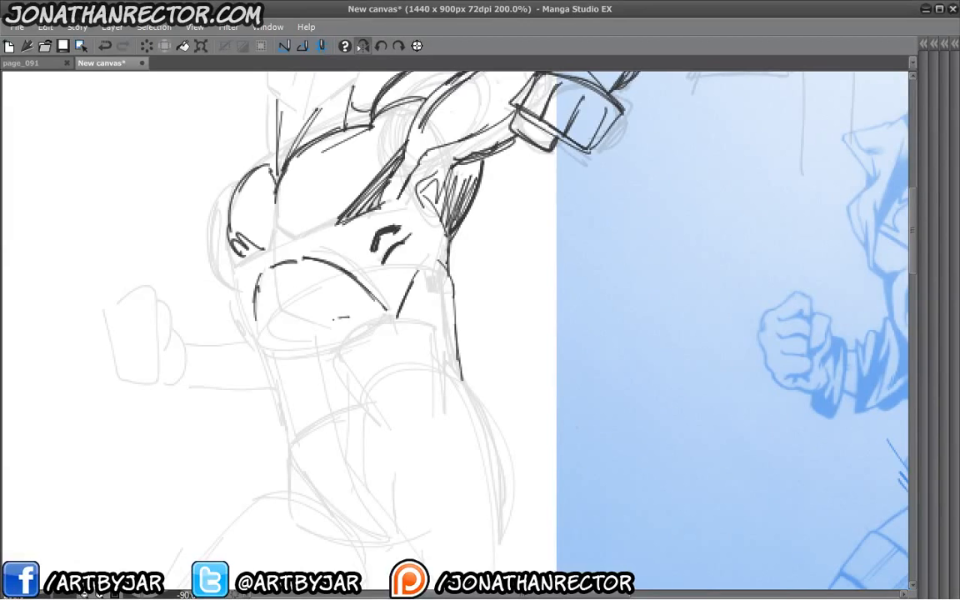
left_click_drag(334, 319, 348, 317)
mouse_move(331, 279)
left_mouse_down()
mouse_move(298, 279)
mouse_move(328, 282)
mouse_move(297, 321)
left_mouse_up()
mouse_move(283, 291)
left_mouse_down()
mouse_move(296, 321)
mouse_move(259, 304)
left_mouse_up()
left_click_drag(255, 302, 267, 333)
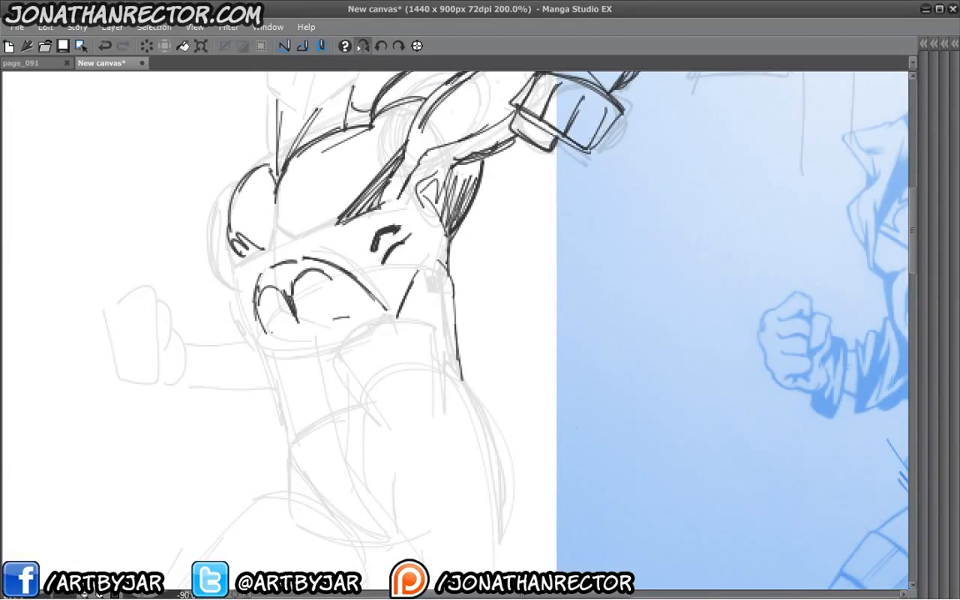
Draw the second row of abdominal muscles and add short, thick marks at the far side of the waist
mouse_move(346, 323)
left_mouse_down()
mouse_move(319, 329)
mouse_move(315, 346)
mouse_move(321, 394)
left_mouse_up()
left_click_drag(305, 340, 280, 352)
mouse_move(281, 351)
left_mouse_down()
mouse_move(284, 380)
mouse_move(287, 318)
mouse_move(266, 297)
left_mouse_up()
mouse_move(284, 371)
left_mouse_down()
mouse_move(309, 388)
mouse_move(309, 401)
left_mouse_up()
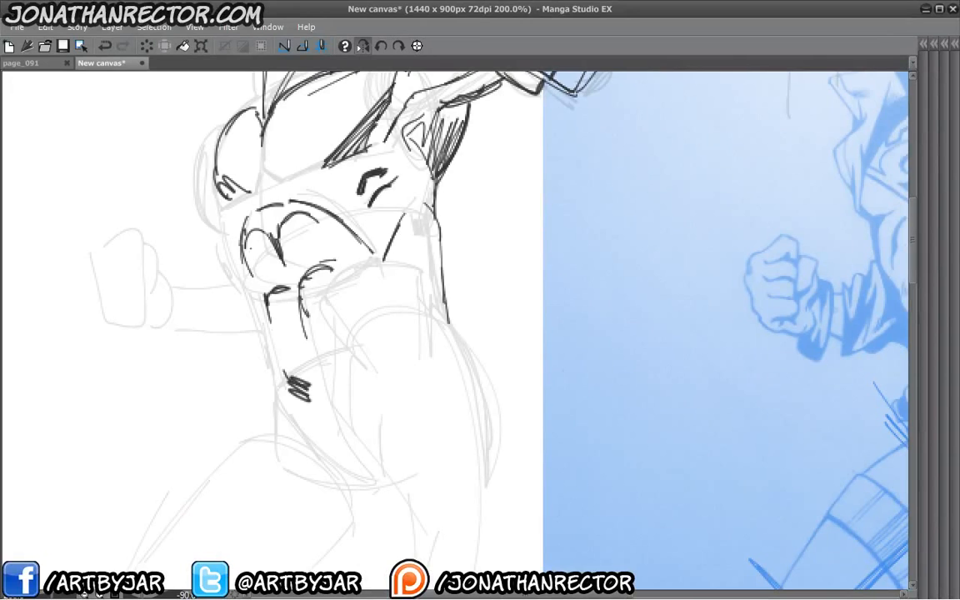
left_click_drag(537, 416, 222, 416)
mouse_move(641, 268)
left_mouse_down()
mouse_move(662, 258)
mouse_move(621, 292)
left_mouse_up()
left_click_drag(693, 279, 633, 319)
key("ctrl+z")
key("ctrl+z")
mouse_move(659, 237)
left_mouse_down()
mouse_move(644, 218)
mouse_move(610, 239)
left_mouse_up()
left_click_drag(676, 285, 626, 291)
mouse_move(602, 239)
left_mouse_down()
mouse_move(587, 242)
mouse_move(585, 275)
left_mouse_up()
left_click_drag(617, 301, 595, 312)
key("ctrl+z")
key("ctrl+z")
key("ctrl+z")
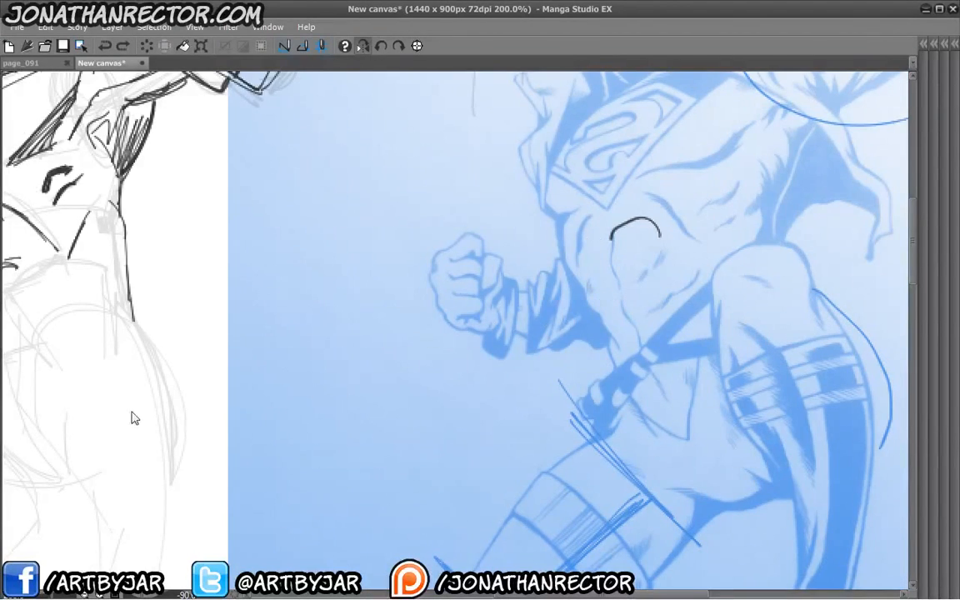
Draw the far shoulder's curve and the torso's far side contour from the rib cage down to the waist
left_click_drag(131, 418, 329, 419)
mouse_move(103, 239)
left_mouse_down()
mouse_move(203, 302)
mouse_move(258, 467)
left_mouse_up()
left_click_drag(220, 369, 270, 468)
mouse_move(254, 355)
left_mouse_down()
mouse_move(249, 427)
mouse_move(251, 409)
left_mouse_up()
mouse_move(250, 287)
left_mouse_down()
mouse_move(227, 373)
mouse_move(236, 379)
left_mouse_up()
key("ctrl+minus")
key("ctrl+minus")
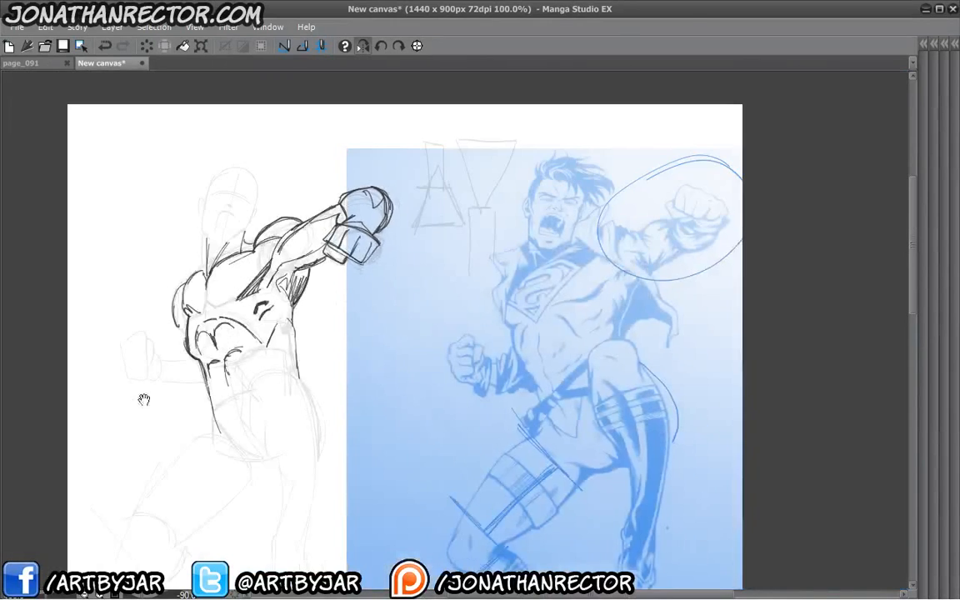
Mirror the view back and outline the raised knee overlapping the waist with a curved top edge and inner side
mouse_move(144, 400)
left_mouse_down()
mouse_move(248, 441)
mouse_move(225, 369)
left_mouse_up()
left_click(282, 47)
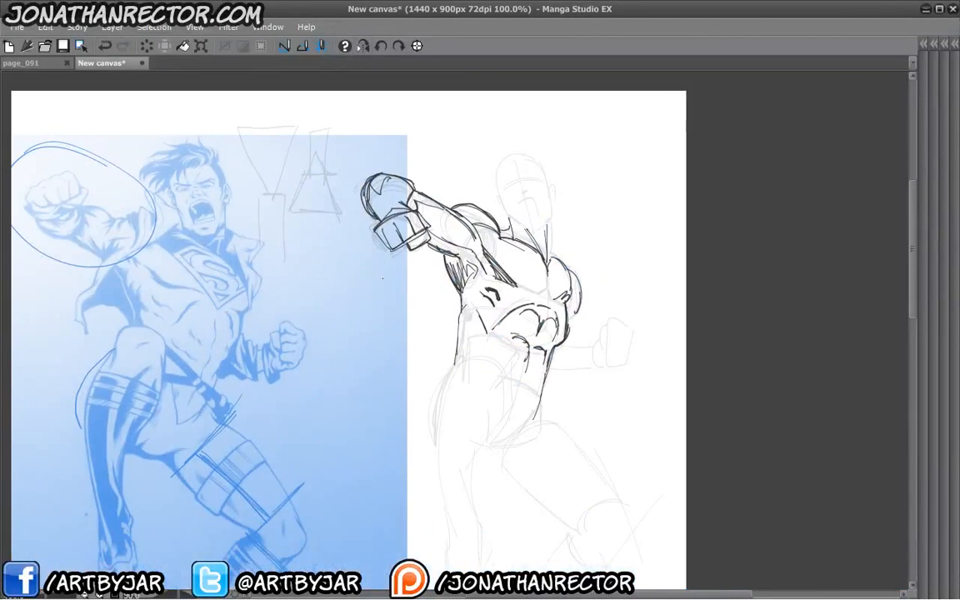
key("ctrl+plus")
left_click_drag(402, 405, 360, 349)
left_click_drag(457, 260, 530, 289)
mouse_move(458, 259)
left_mouse_down()
mouse_move(529, 286)
mouse_move(524, 319)
left_mouse_up()
mouse_move(527, 291)
left_mouse_down()
mouse_move(522, 325)
mouse_move(505, 343)
left_mouse_up()
mouse_move(506, 338)
left_mouse_down()
mouse_move(487, 359)
mouse_move(498, 340)
left_mouse_up()
Add short crease marks inside the raised knee and extend the leg's side contours down from it
left_click_drag(476, 331, 490, 348)
left_click_drag(464, 339, 485, 348)
left_click_drag(456, 282, 473, 285)
left_click_drag(455, 295, 475, 298)
left_click_drag(456, 306, 469, 302)
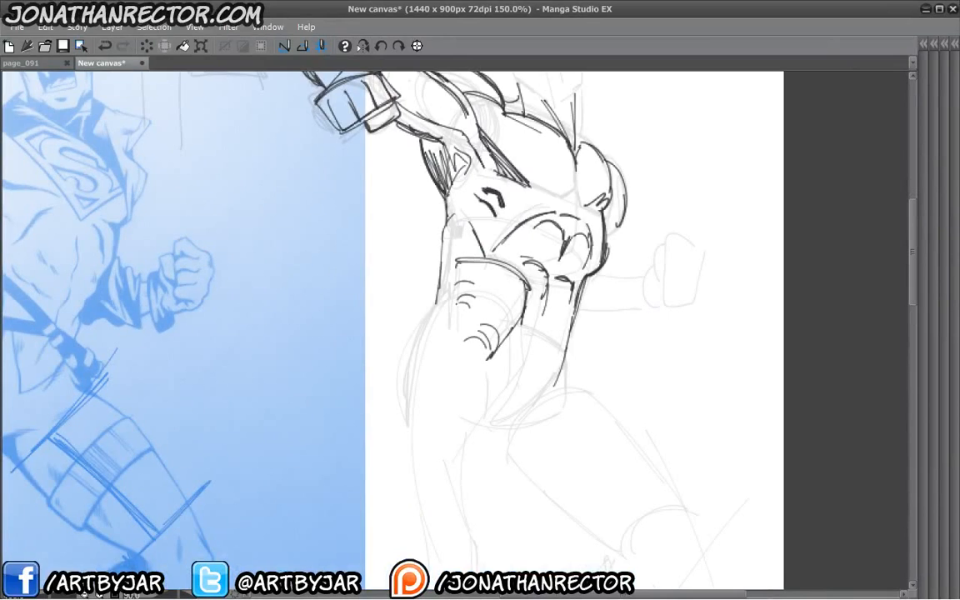
left_click_drag(456, 265, 445, 334)
mouse_move(517, 321)
left_mouse_down()
mouse_move(517, 366)
mouse_move(475, 424)
left_mouse_up()
left_click_drag(484, 412, 455, 472)
Switch to the Mapping pen, try a thin-to-thick stroke beside the reference figure's lowered fist and undo it
left_click_drag(257, 219, 294, 371)
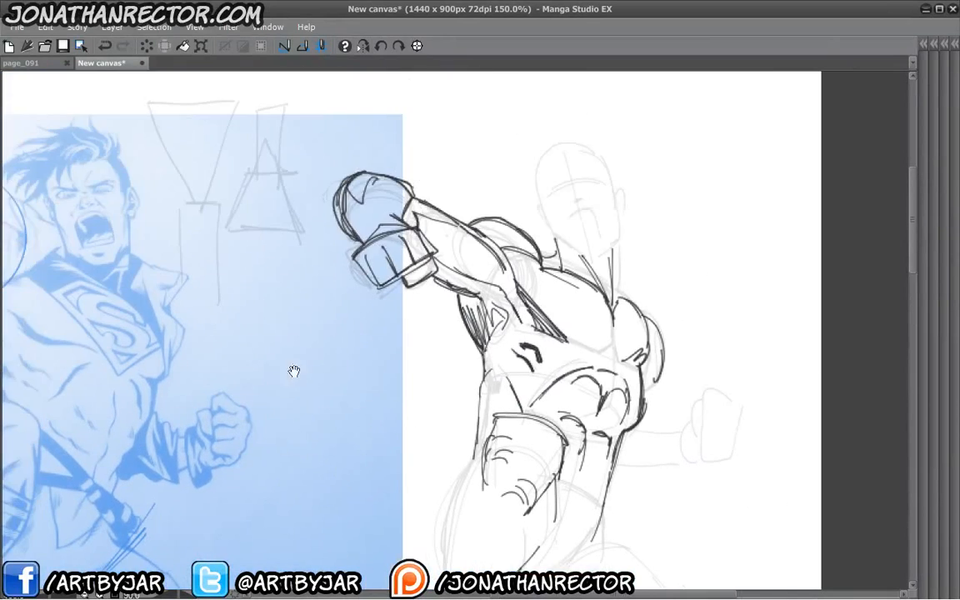
key("ctrl+minus")
left_click_drag(125, 335, 416, 354)
left_click_drag(326, 407, 394, 379)
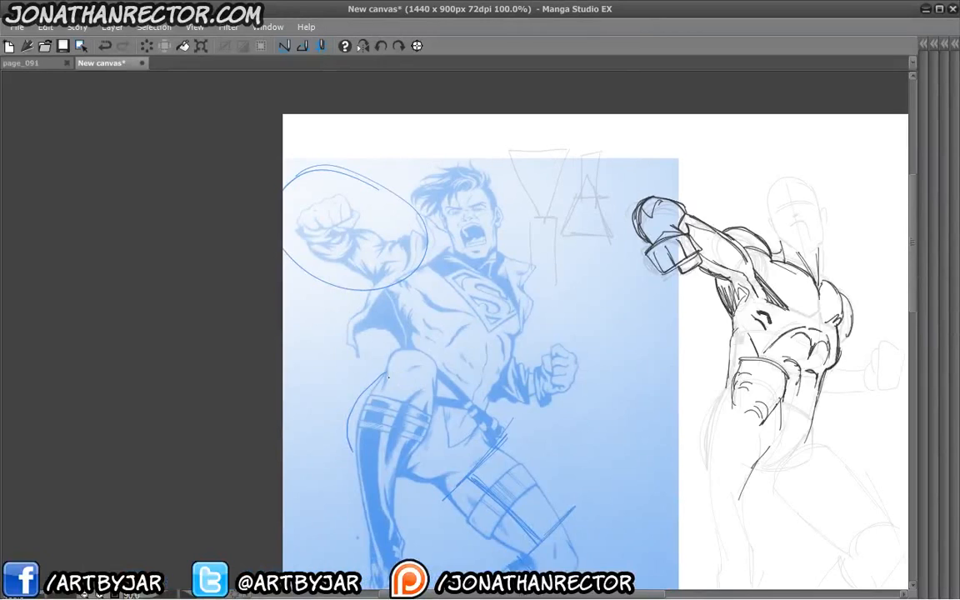
key("Tab")
left_click(711, 80)
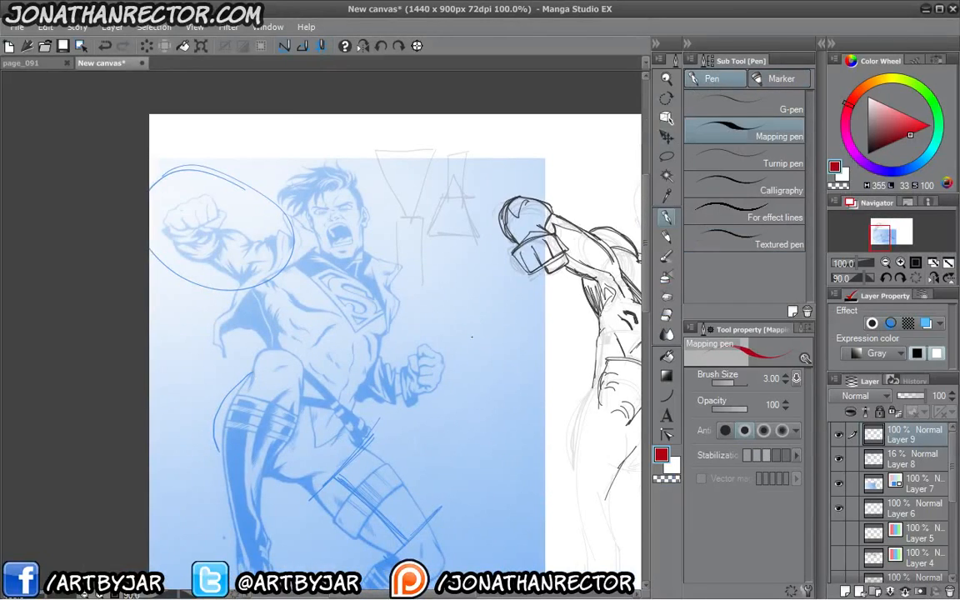
left_click_drag(461, 307, 444, 442)
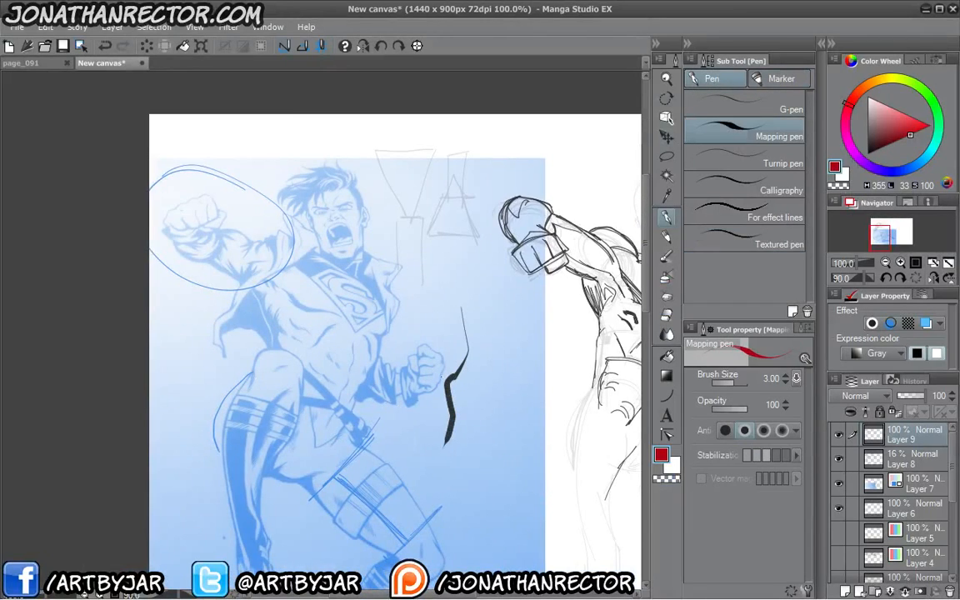
key("ctrl+z")
key("Tab")
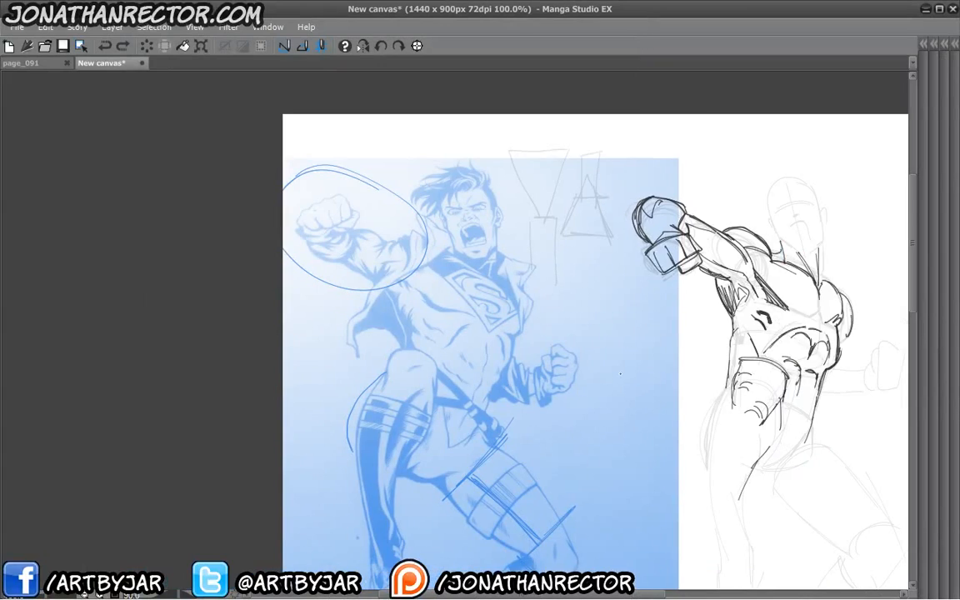
Ink a tapered crescent contour under the reference figure's raised fist, from the little-finger side around to the wrist
scroll(620, 373, "up", 2)
key("space")
left_click_drag(250, 363, 270, 273)
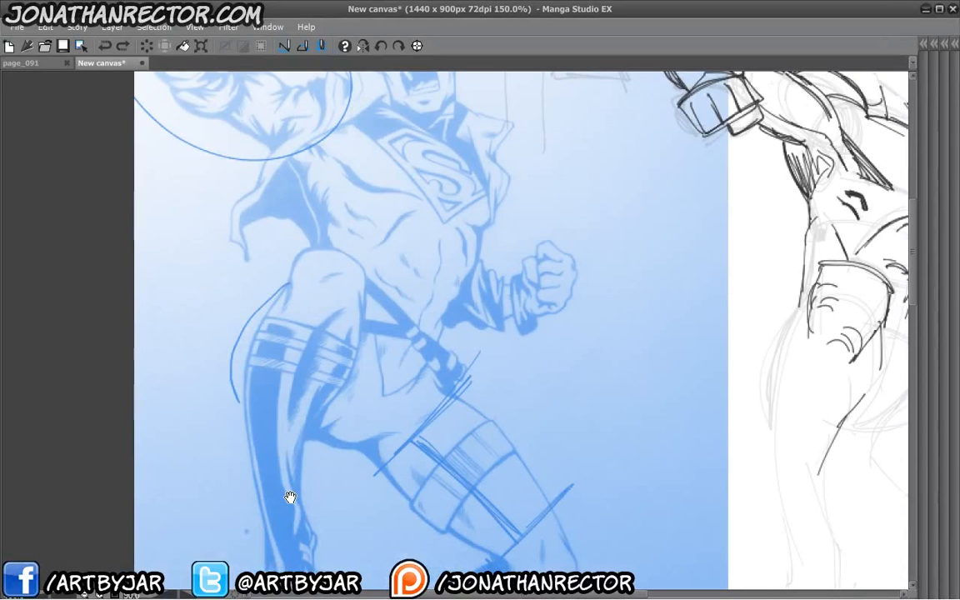
left_click_drag(308, 284, 295, 422)
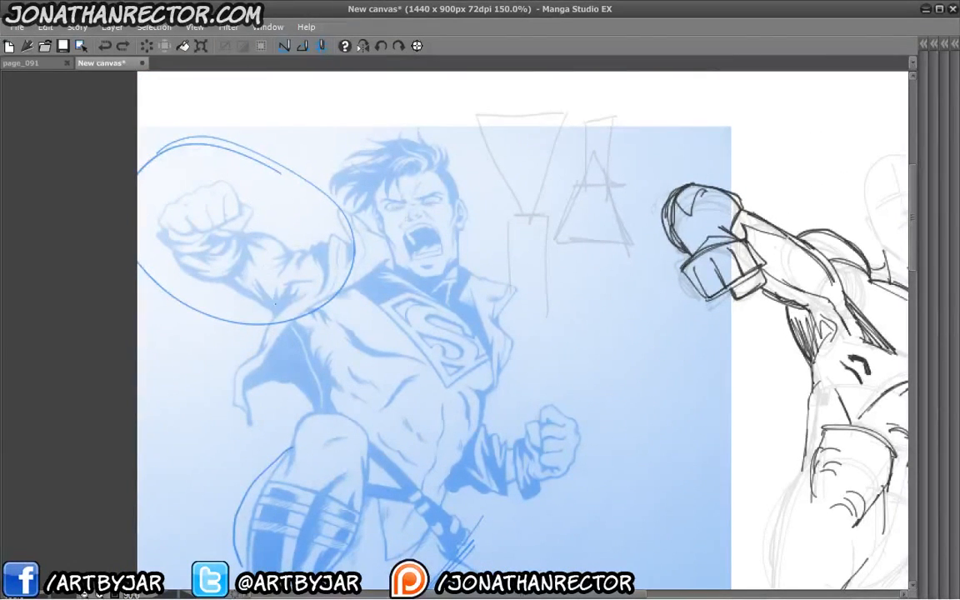
scroll(282, 382, "up", 1)
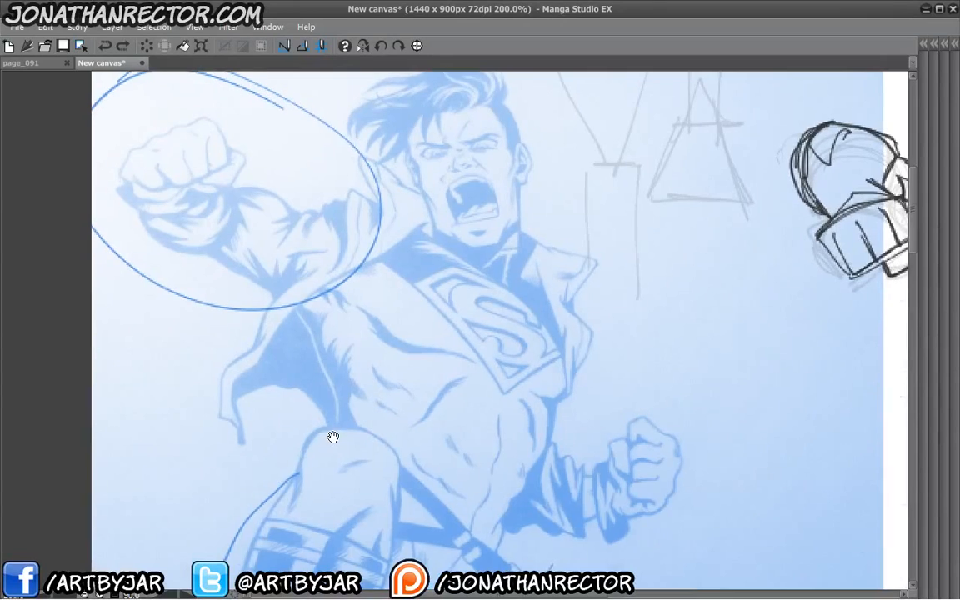
left_click_drag(268, 276, 362, 390)
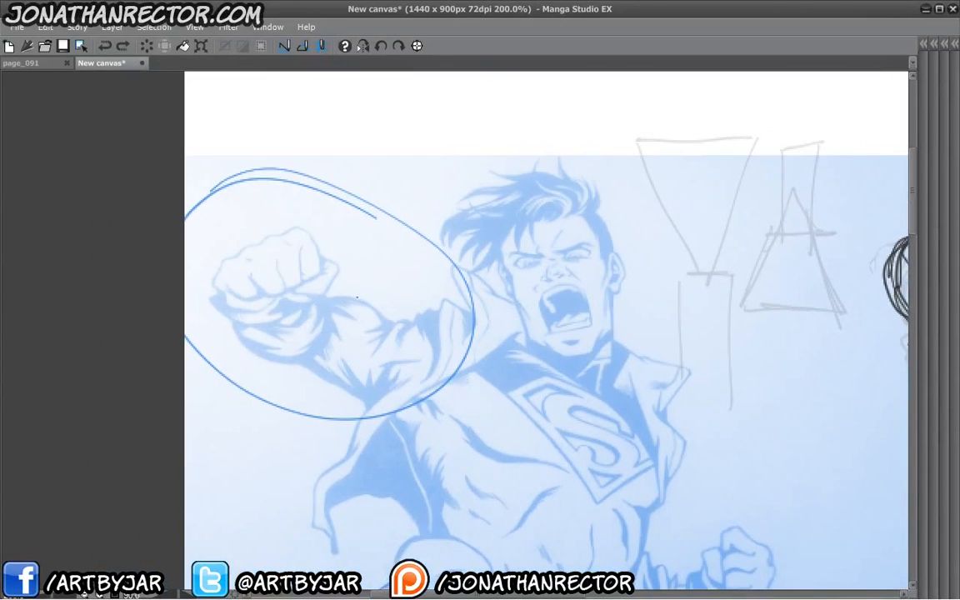
mouse_move(370, 336)
left_mouse_down()
mouse_move(229, 266)
mouse_move(284, 350)
left_mouse_up()
key("ctrl+z")
left_click_drag(221, 258, 254, 303)
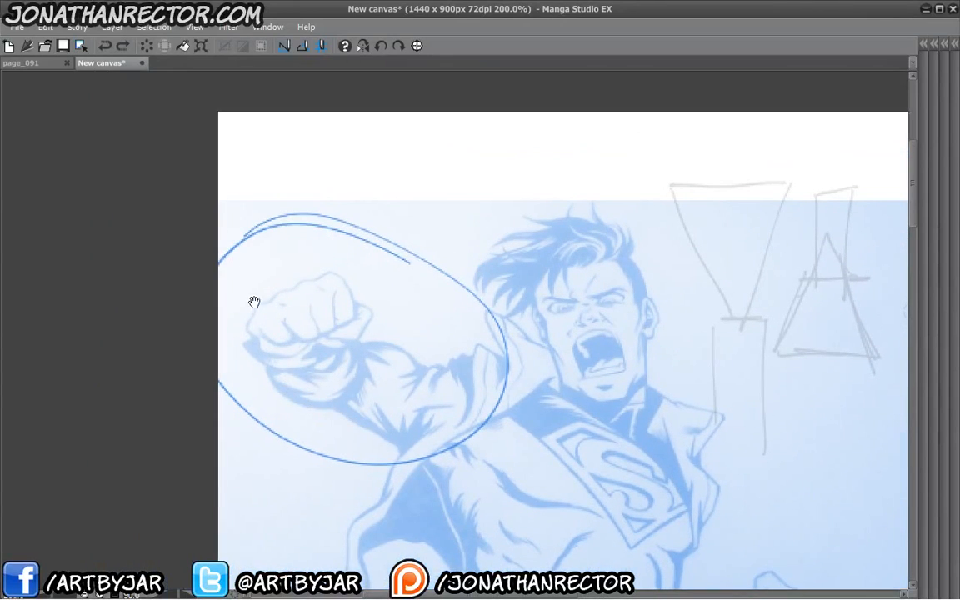
mouse_move(351, 348)
left_mouse_down()
mouse_move(335, 358)
mouse_move(332, 405)
mouse_move(279, 423)
mouse_move(217, 356)
mouse_move(275, 382)
mouse_move(218, 360)
left_mouse_up()
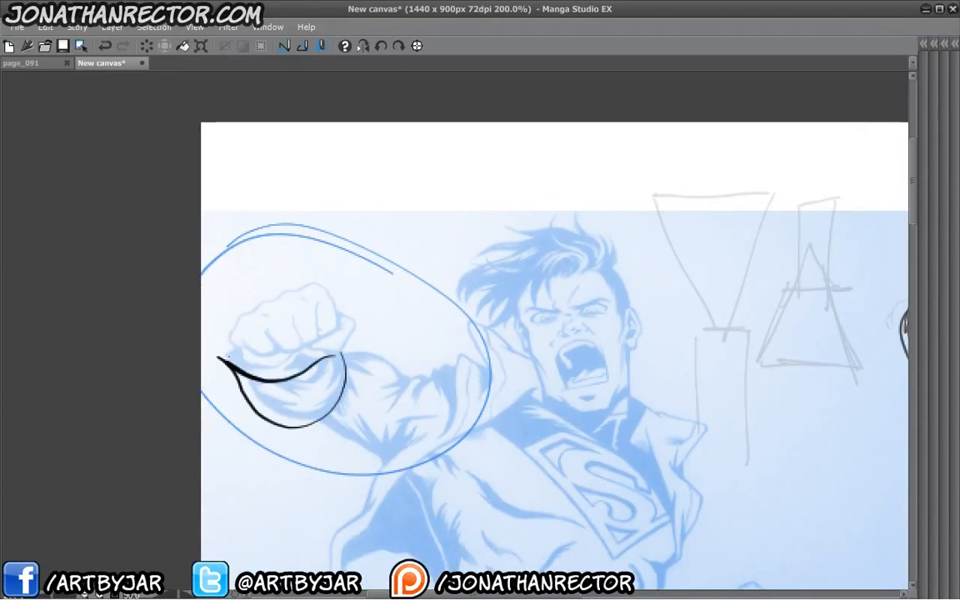
Add curved contour bands around the raised wrist and a thickening line along the underside of the forearm
mouse_move(272, 394)
left_mouse_down()
mouse_move(334, 356)
mouse_move(341, 410)
mouse_move(316, 422)
left_mouse_up()
mouse_move(315, 423)
left_mouse_down()
mouse_move(330, 418)
mouse_move(351, 362)
left_mouse_up()
mouse_move(279, 408)
left_mouse_down()
mouse_move(252, 408)
mouse_move(361, 446)
left_mouse_up()
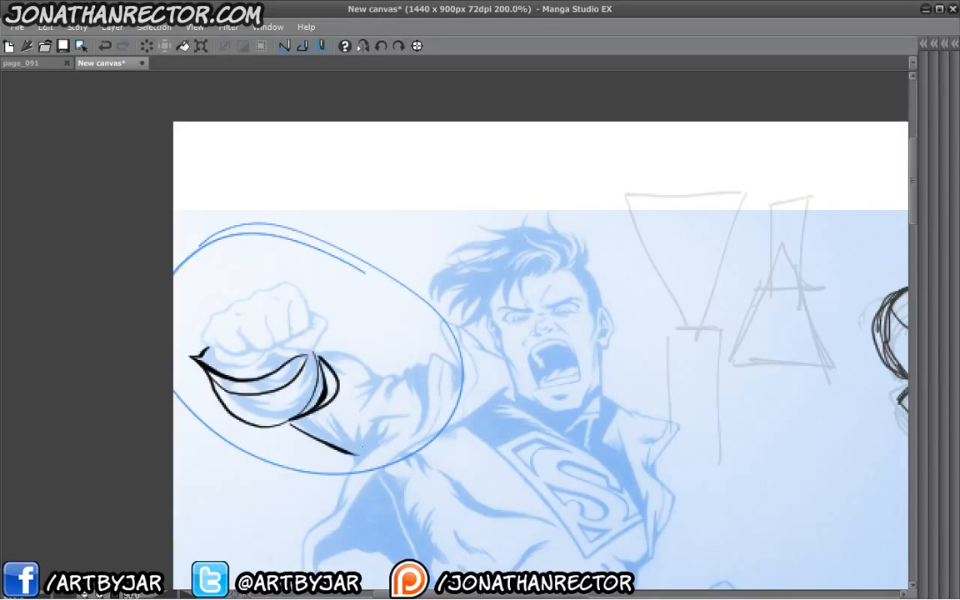
mouse_move(292, 326)
left_mouse_down()
mouse_move(235, 212)
mouse_move(243, 236)
left_mouse_up()
key("ctrl+z")
key("ctrl+z")
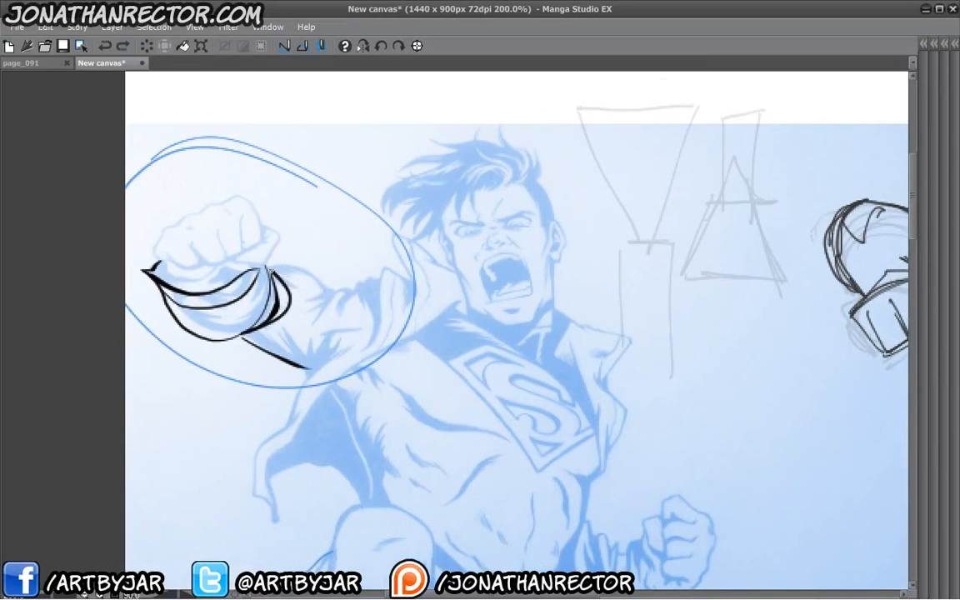
Ink the raised arm's upper contour, sleeve and shoulder curves with cross-contour bands, and thicken the line under the forearm
left_click_drag(271, 270, 329, 293)
mouse_move(291, 277)
left_mouse_down()
mouse_move(342, 265)
mouse_move(387, 272)
mouse_move(429, 300)
left_mouse_up()
mouse_move(372, 264)
left_mouse_down()
mouse_move(384, 330)
mouse_move(360, 368)
left_mouse_up()
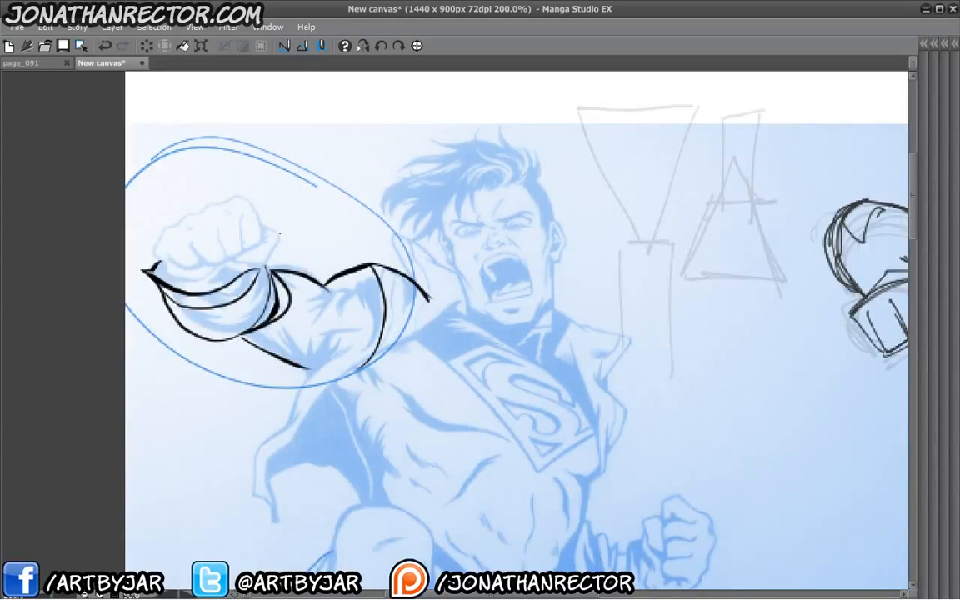
mouse_move(430, 298)
left_mouse_down()
mouse_move(350, 383)
mouse_move(320, 284)
left_mouse_up()
mouse_move(352, 367)
left_mouse_down()
mouse_move(310, 281)
mouse_move(288, 271)
left_mouse_up()
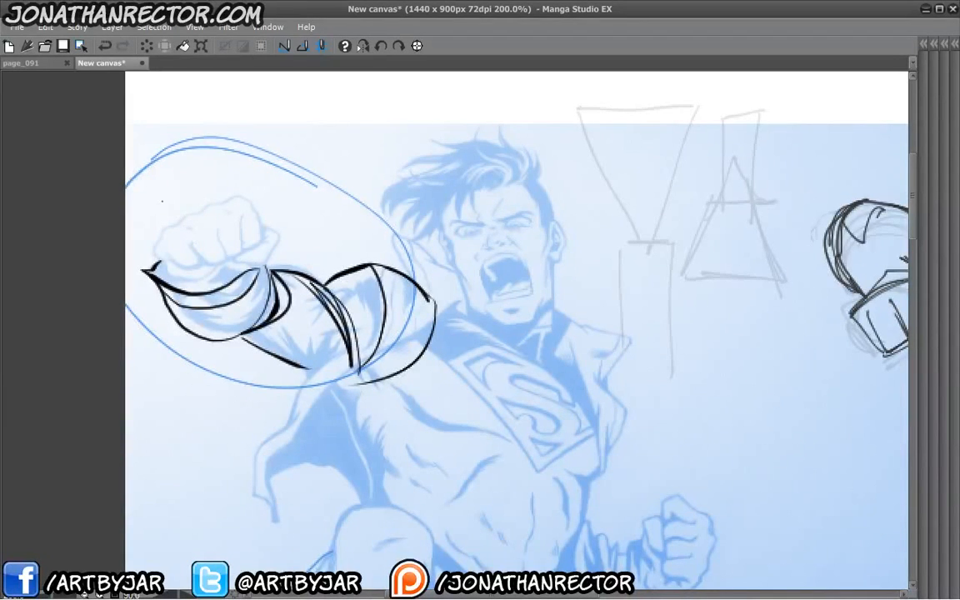
left_click_drag(284, 402, 237, 375)
mouse_move(160, 313)
left_mouse_down()
mouse_move(293, 351)
mouse_move(175, 319)
left_mouse_up()
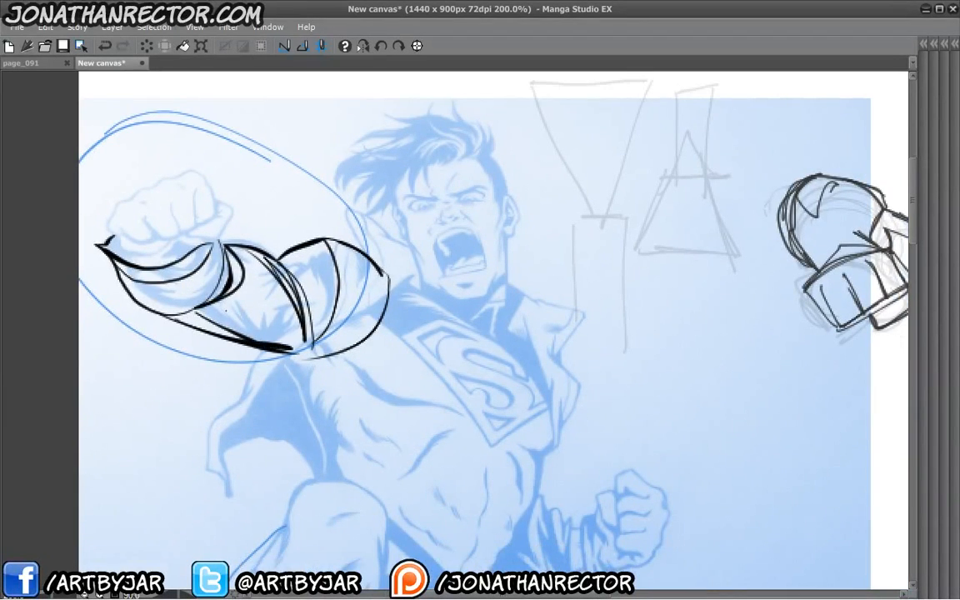
Examine the reference figure's inked raised arm, bent knee and lower legs against the redrawn sketch
mouse_move(182, 366)
left_mouse_down()
mouse_move(189, 419)
mouse_move(243, 406)
left_mouse_up()
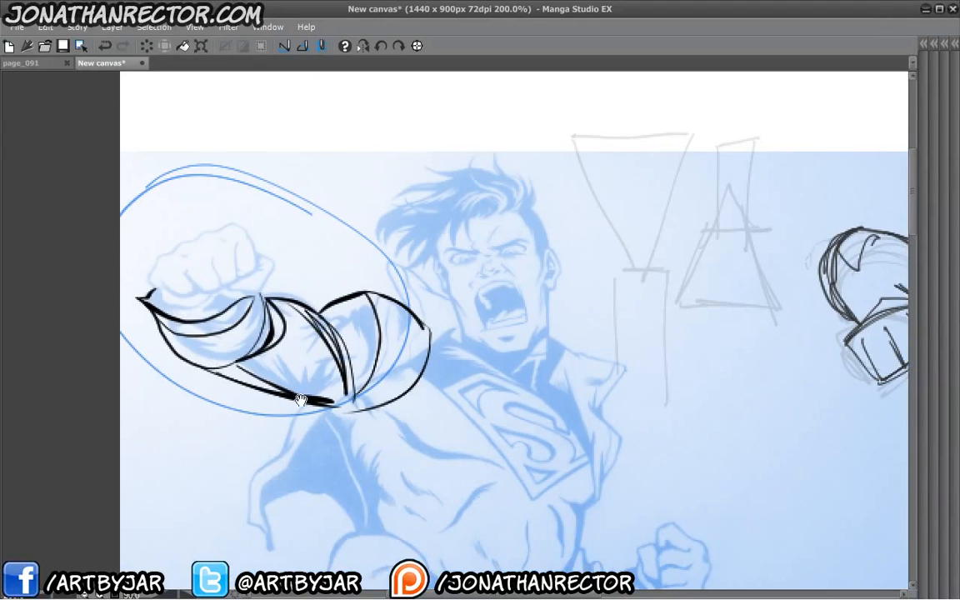
left_click_drag(318, 398, 296, 370)
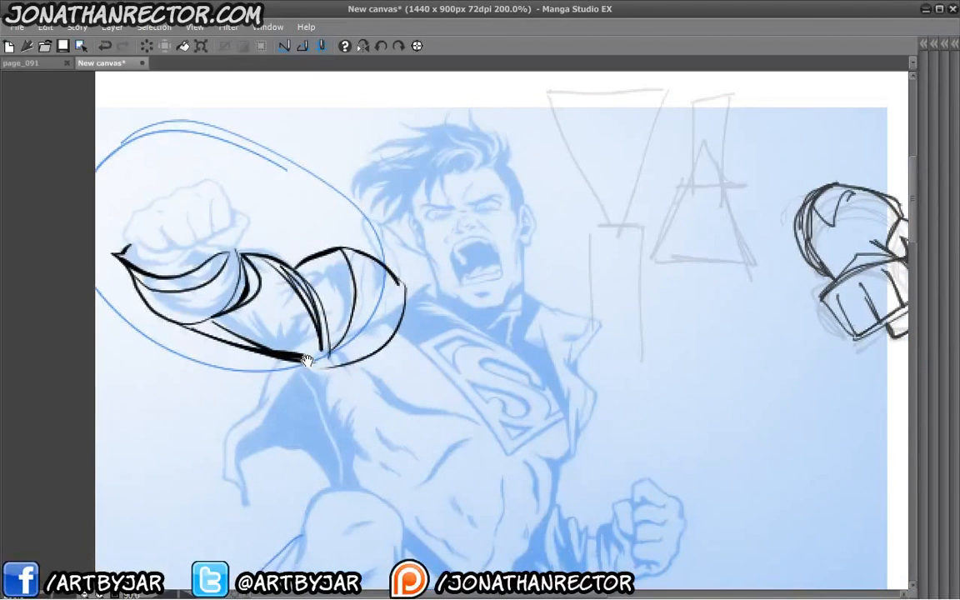
left_click_drag(313, 353, 308, 375)
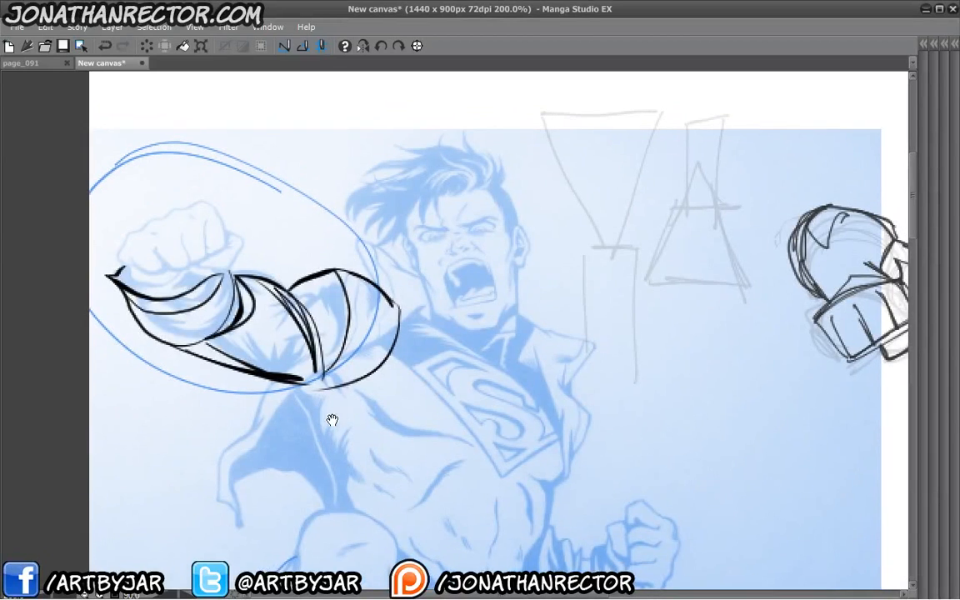
mouse_move(327, 438)
left_mouse_down()
mouse_move(332, 445)
mouse_move(310, 368)
left_mouse_up()
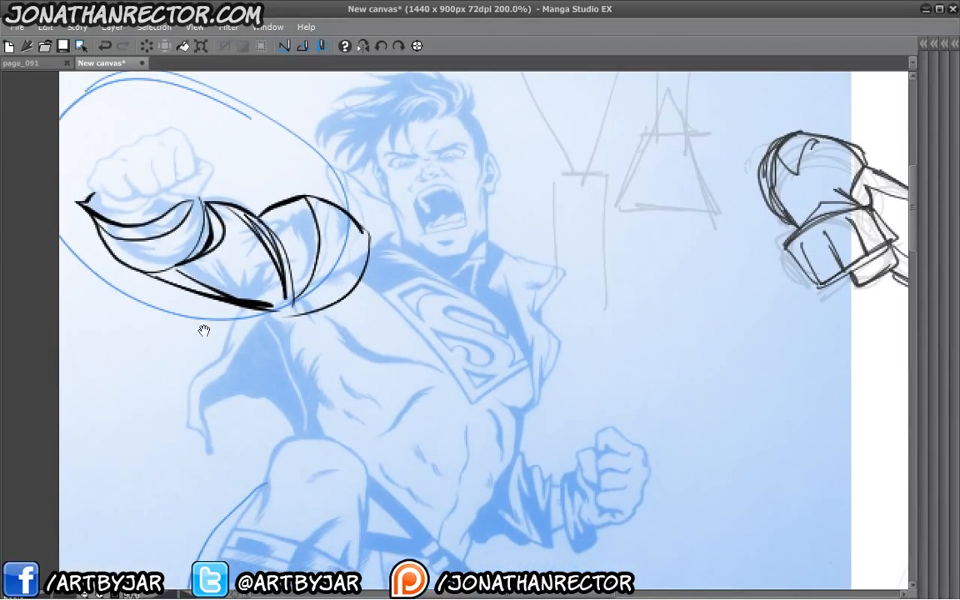
scroll(175, 392, "down", 1)
scroll(171, 389, "down", 3)
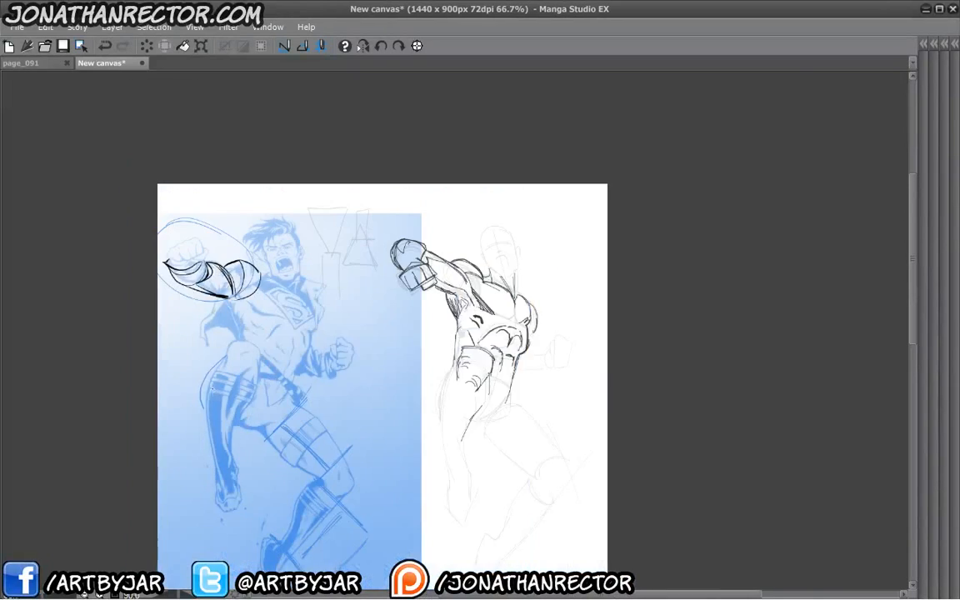
left_click_drag(189, 345, 212, 389)
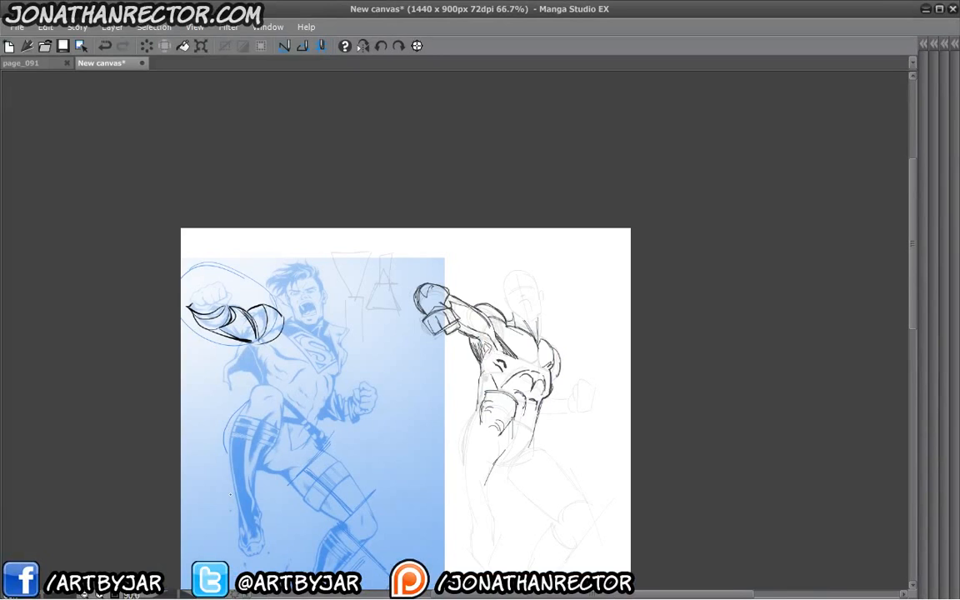
left_click_drag(263, 412, 270, 341)
scroll(256, 335, "up", 1)
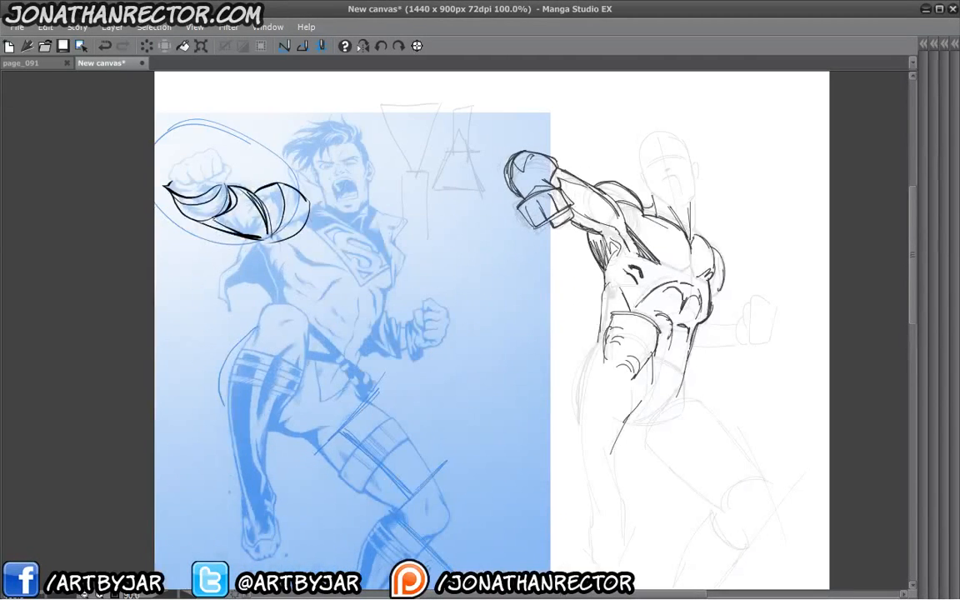
scroll(232, 285, "up", 1)
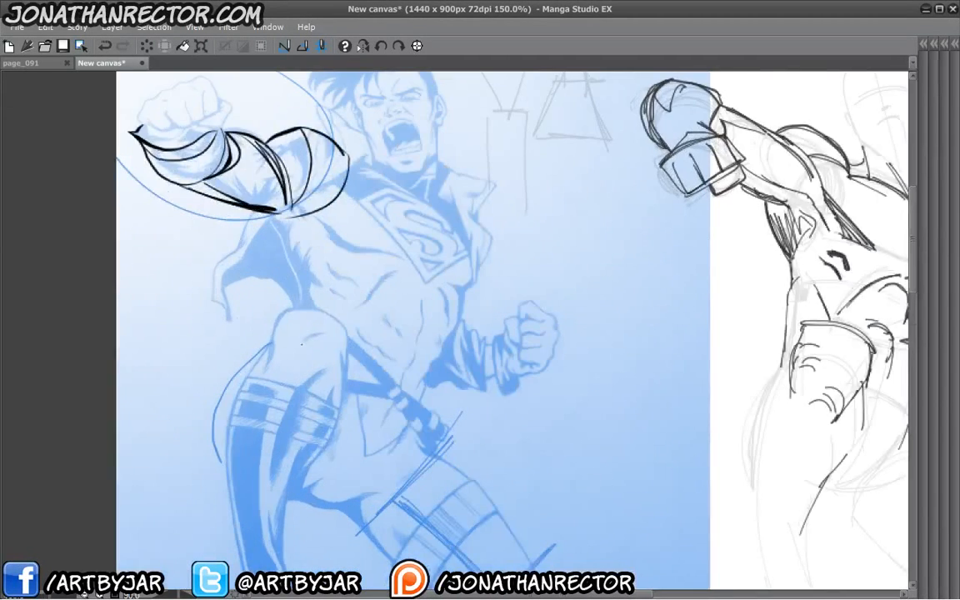
left_click_drag(271, 397, 263, 305)
left_click_drag(267, 368, 264, 390)
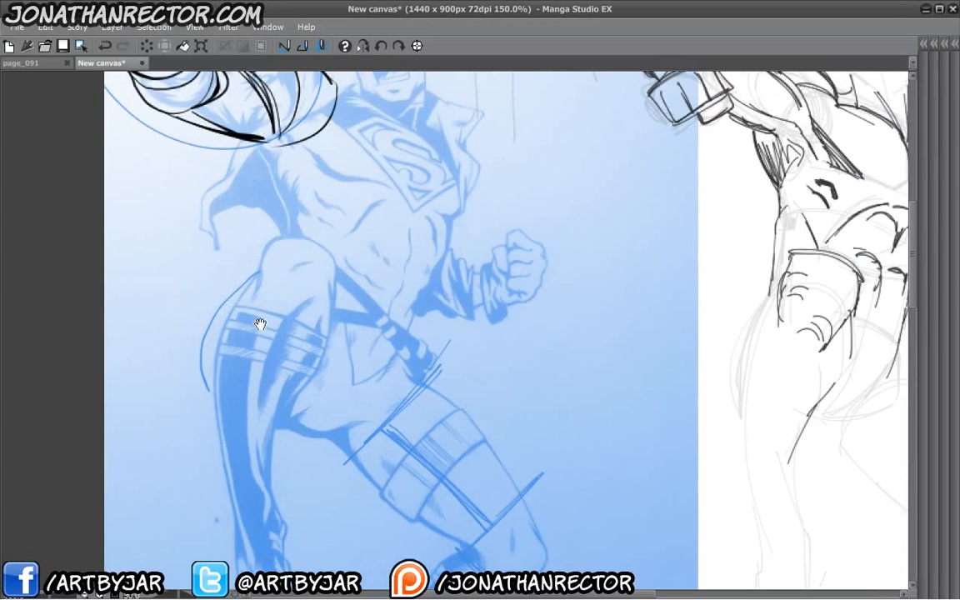
left_click_drag(260, 323, 272, 289)
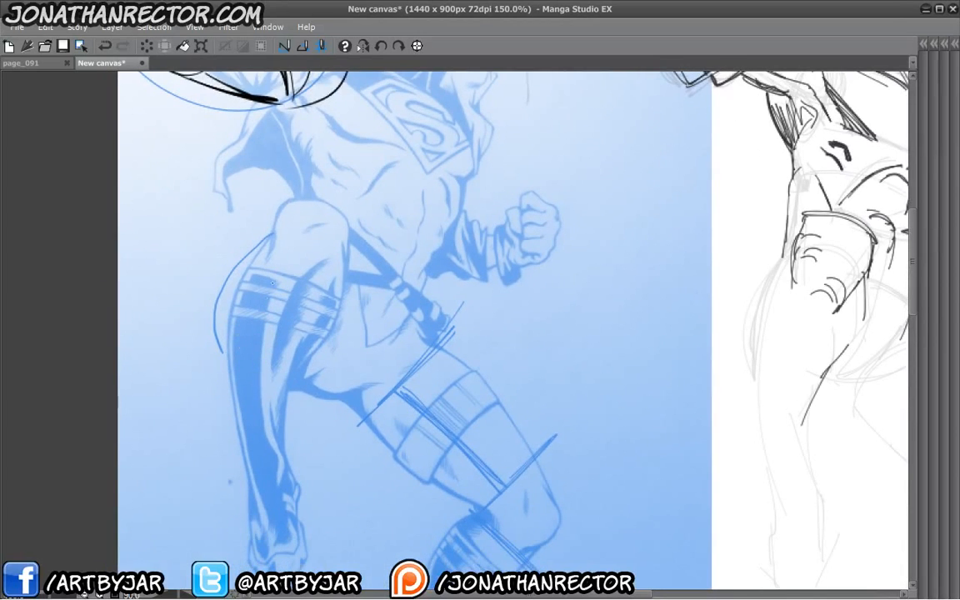
left_click_drag(275, 353, 262, 168)
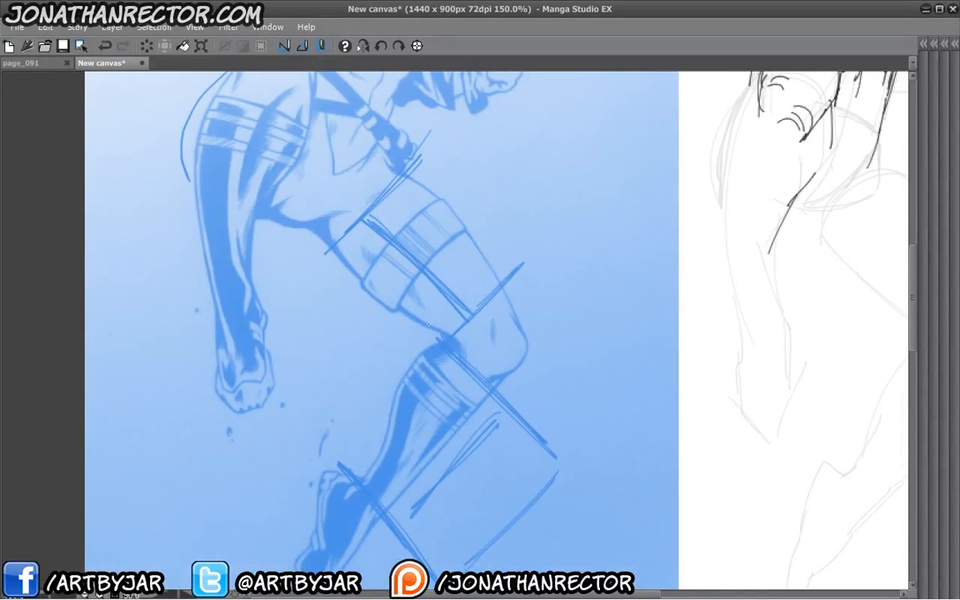
Try long tapered strokes down the reference figure's raised leg and undo them
mouse_move(435, 260)
left_mouse_down()
mouse_move(435, 396)
mouse_move(448, 395)
left_mouse_up()
left_click_drag(238, 297, 247, 505)
left_click_drag(290, 230, 243, 444)
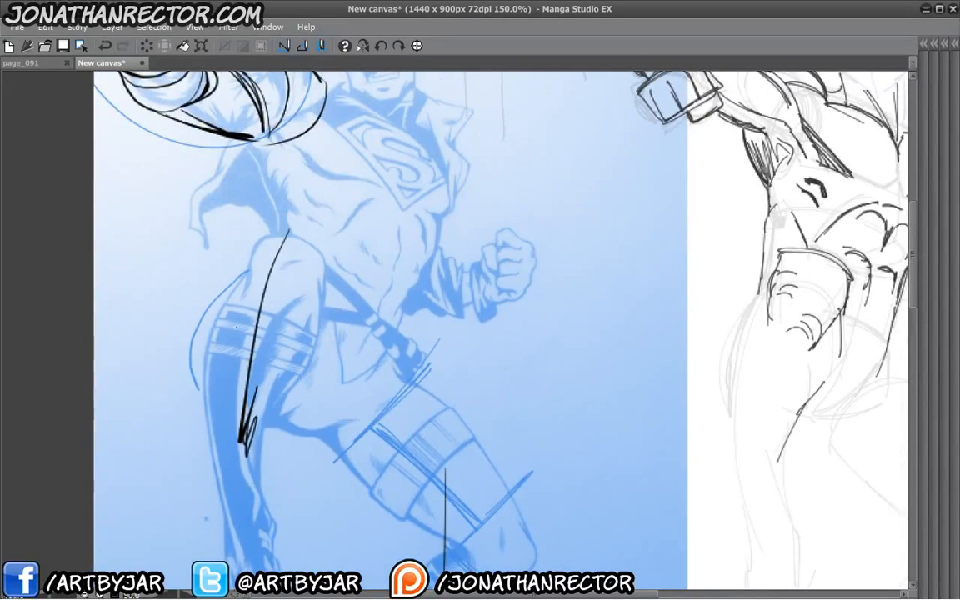
key("ctrl+z")
key("ctrl+z")
left_click_drag(339, 337, 300, 406)
mouse_move(403, 386)
left_mouse_down()
mouse_move(401, 345)
mouse_move(417, 340)
left_mouse_up()
key("ctrl+z")
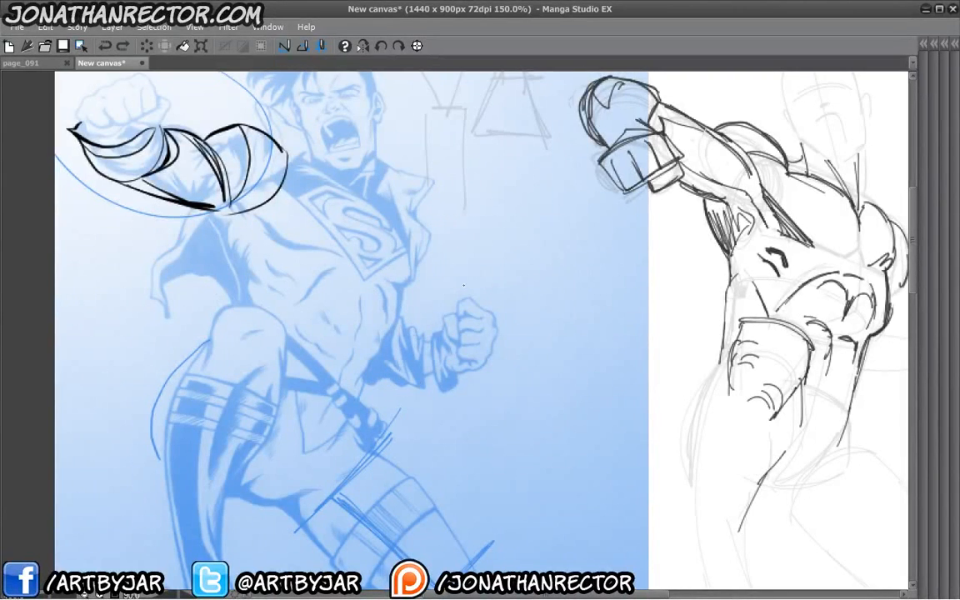
left_click_drag(463, 285, 459, 275)
key("ctrl+z")
Try a small oval beside the reference figure's jaw, undo it, and erase the ink strokes from the raised arm
left_click_drag(145, 283, 158, 401)
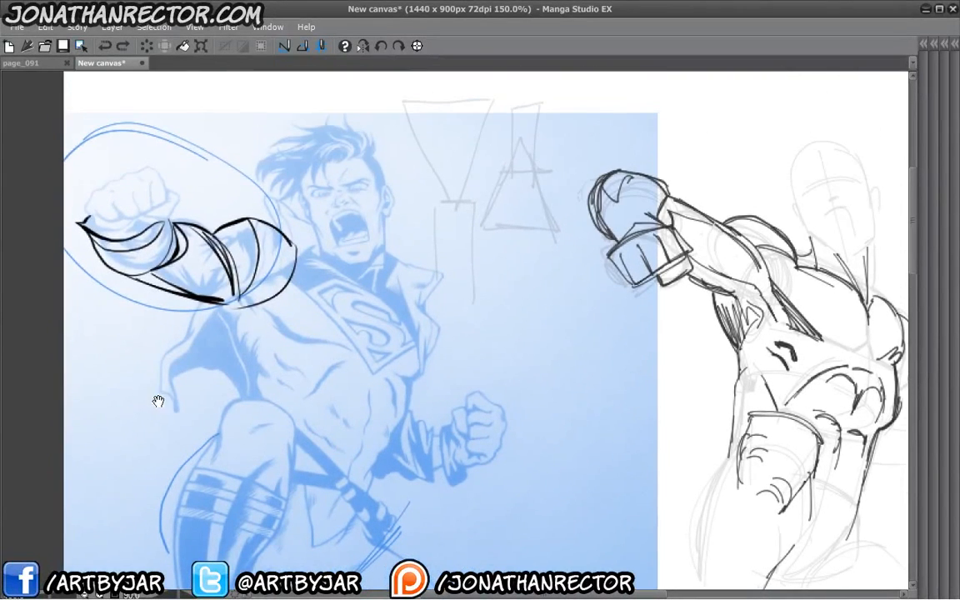
left_click_drag(173, 350, 174, 394)
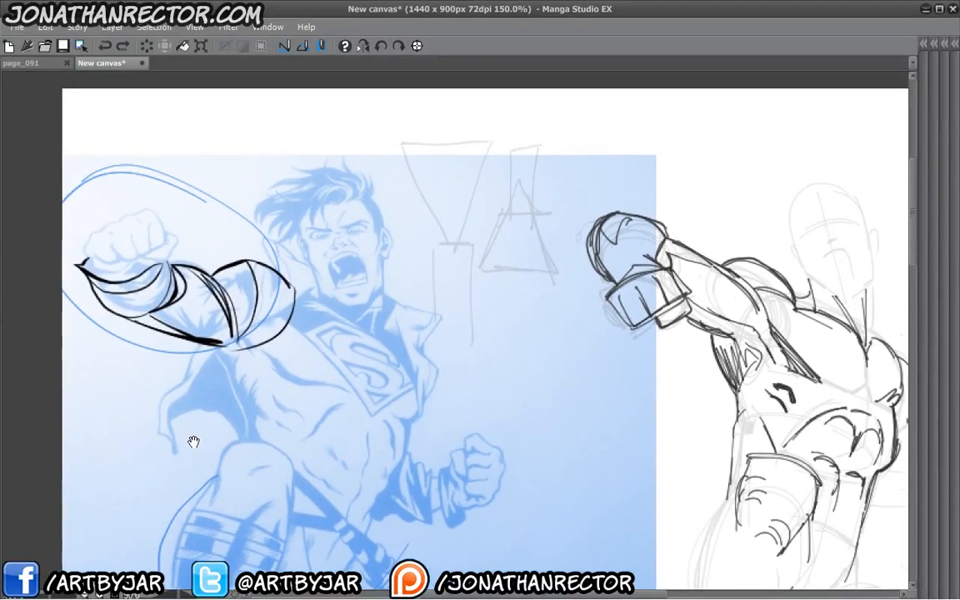
left_click_drag(388, 286, 383, 285)
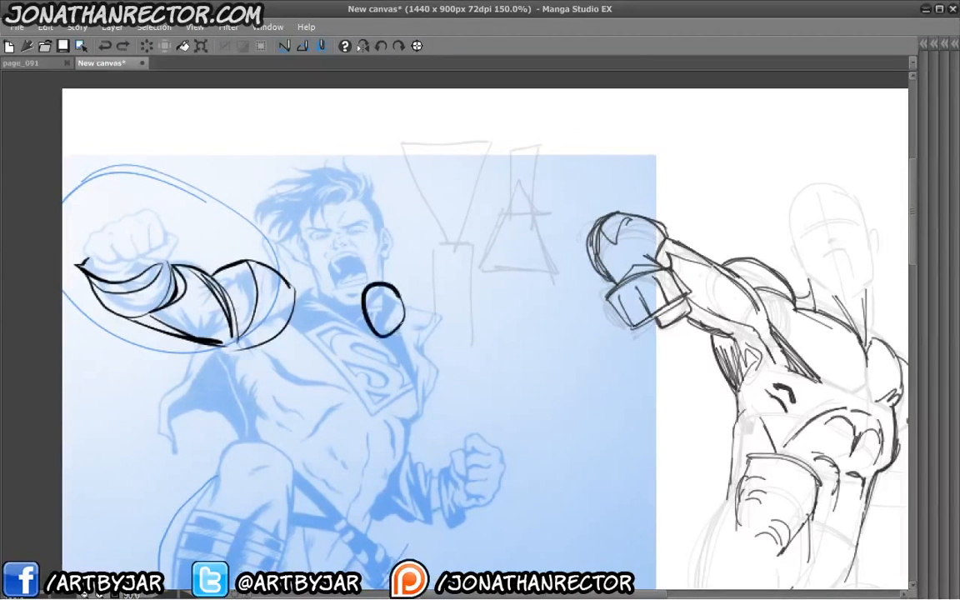
key("ctrl+z")
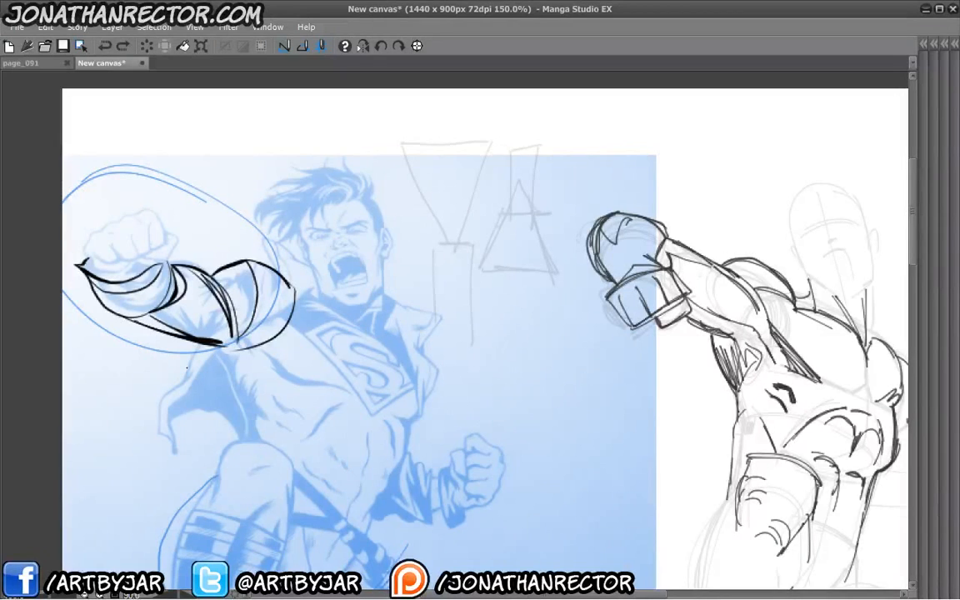
key("e")
mouse_move(235, 243)
left_mouse_down()
mouse_move(253, 251)
mouse_move(203, 262)
mouse_move(220, 327)
mouse_move(150, 364)
mouse_move(93, 267)
left_mouse_up()
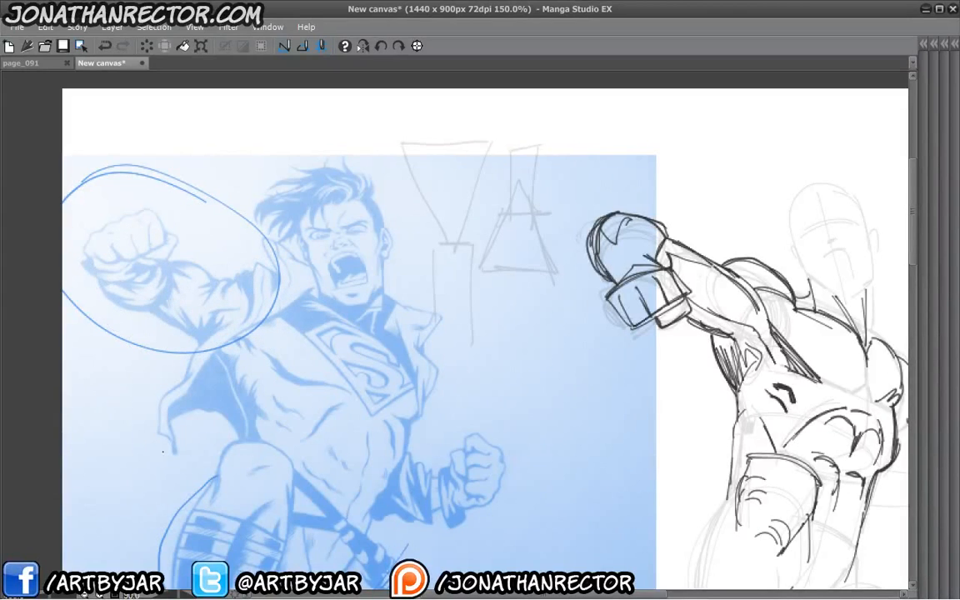
Draw a bold arrow above the raised fist, pointing diagonally down toward the reference figure
left_click_drag(258, 239, 267, 257)
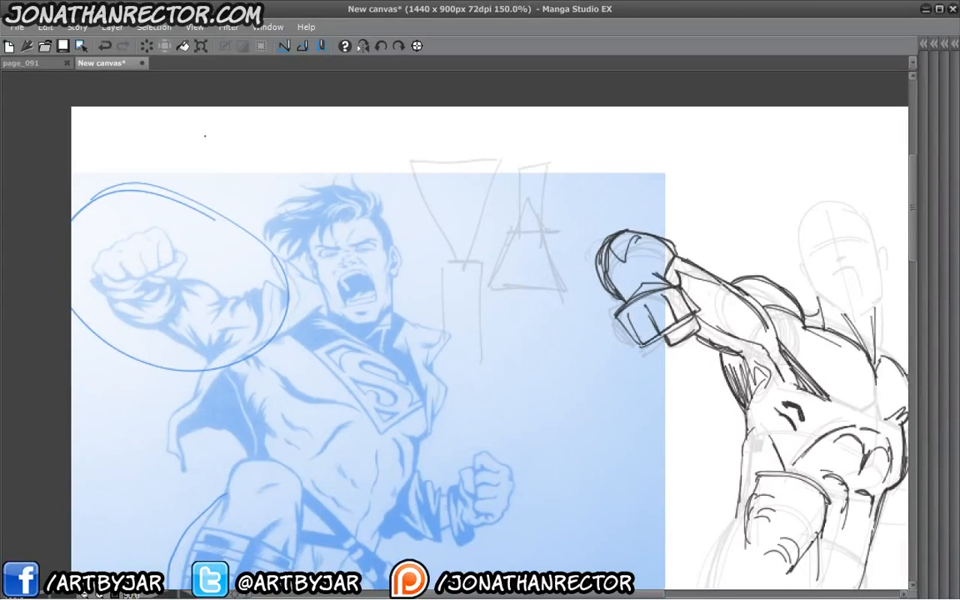
left_click_drag(206, 137, 234, 180)
left_click_drag(234, 156, 218, 173)
Fill a solid black shadow along the inside of the jacket collar, from beside the neck down next to the chest emblem
left_click_drag(278, 364, 291, 326)
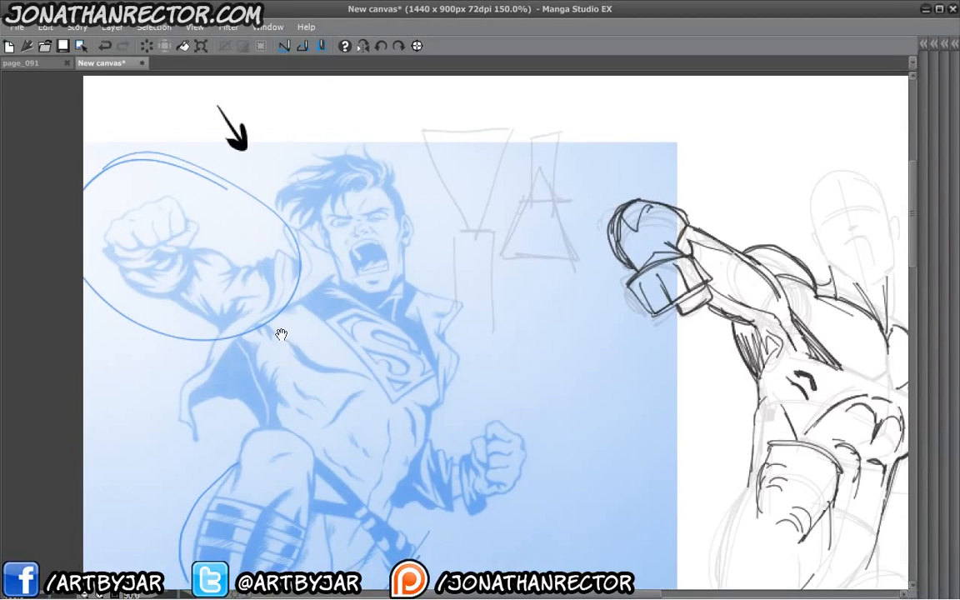
scroll(280, 358, "down", 1)
scroll(278, 360, "up", 1)
scroll(276, 362, "up", 1)
left_click_drag(360, 353, 310, 385)
left_click_drag(292, 333, 288, 350)
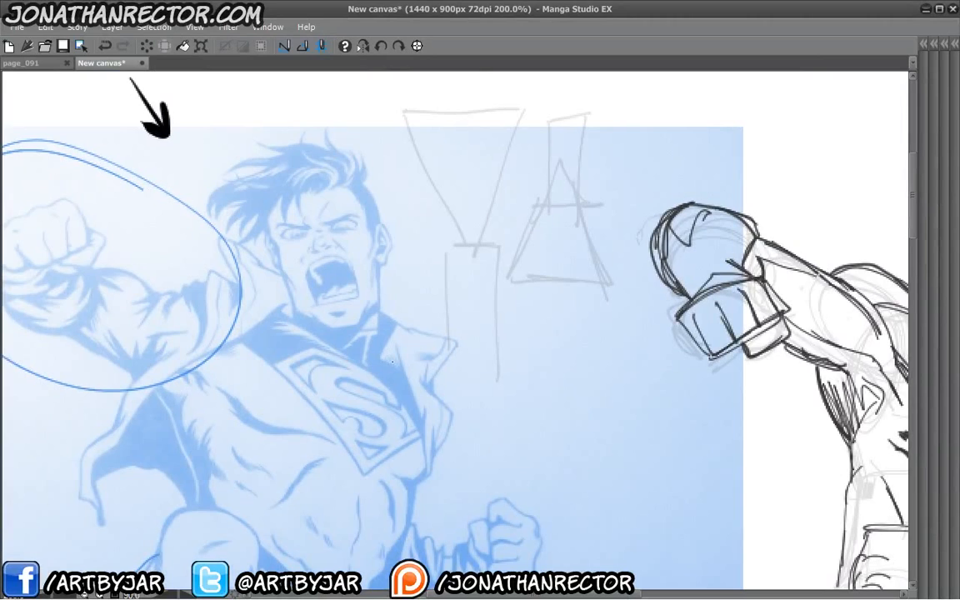
key("ctrl+z")
left_click_drag(321, 383, 328, 385)
mouse_move(385, 357)
left_mouse_down()
mouse_move(405, 372)
mouse_move(417, 410)
left_mouse_up()
left_click_drag(395, 328, 379, 361)
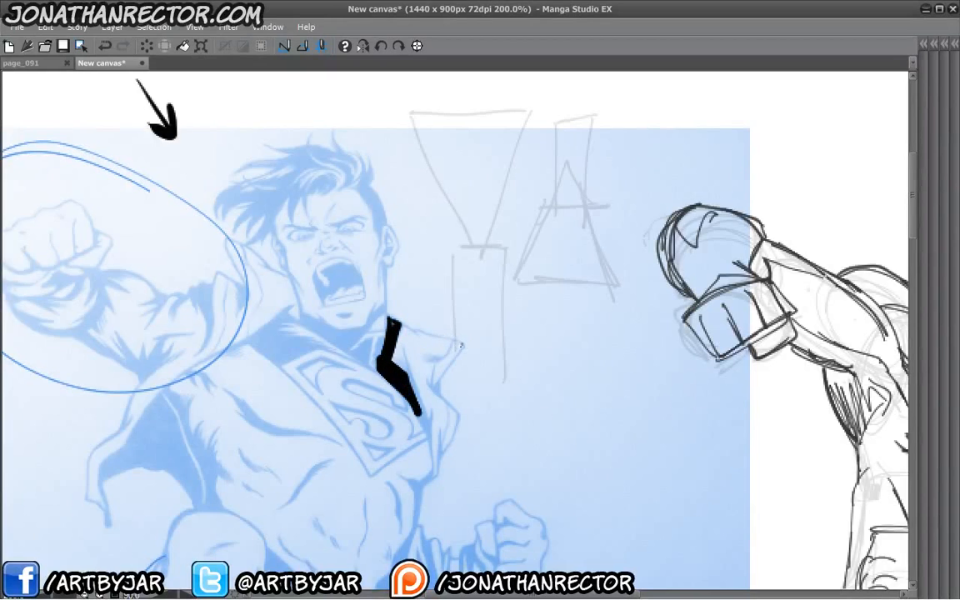
Ink a black wedge under the jacket lapel's pointed tip and a shadowed edge down the jacket's outer side
mouse_move(461, 344)
left_mouse_down()
mouse_move(430, 368)
mouse_move(458, 348)
left_mouse_up()
left_click_drag(358, 377, 318, 285)
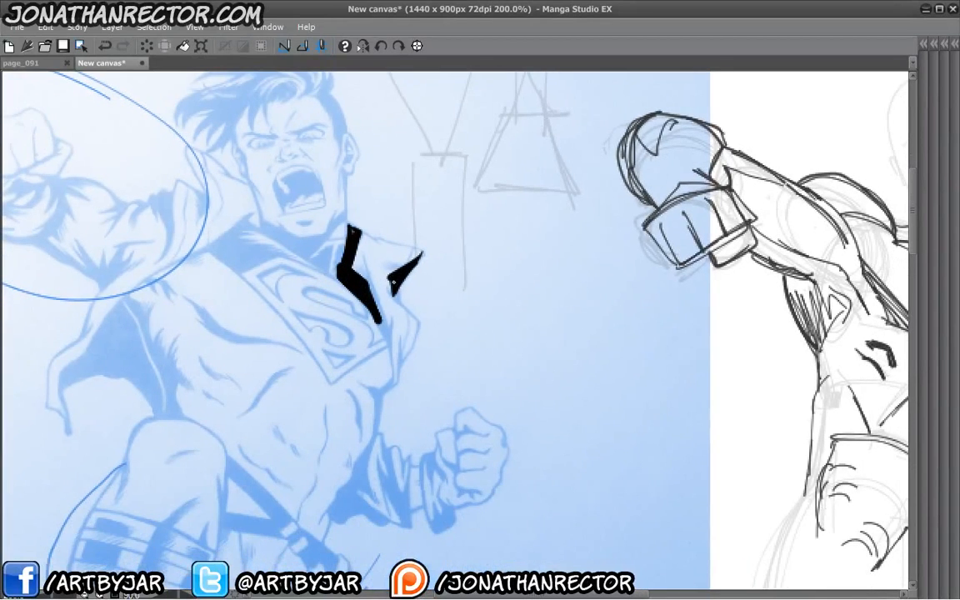
mouse_move(394, 295)
left_mouse_down()
mouse_move(416, 324)
mouse_move(402, 369)
left_mouse_up()
left_click_drag(263, 395, 268, 398)
left_click_drag(178, 274, 263, 332)
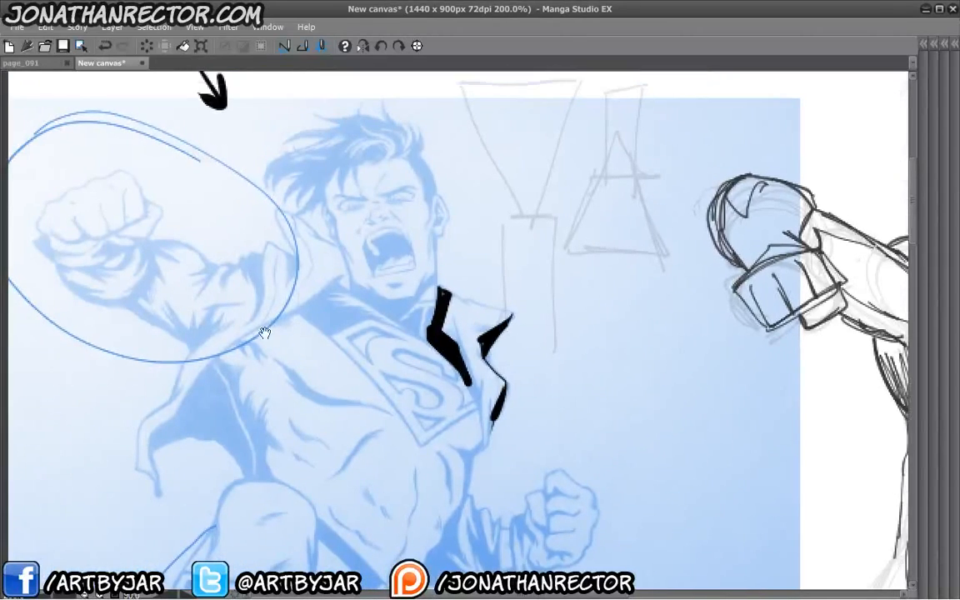
mouse_move(393, 415)
left_mouse_down()
mouse_move(313, 394)
mouse_move(283, 359)
left_mouse_up()
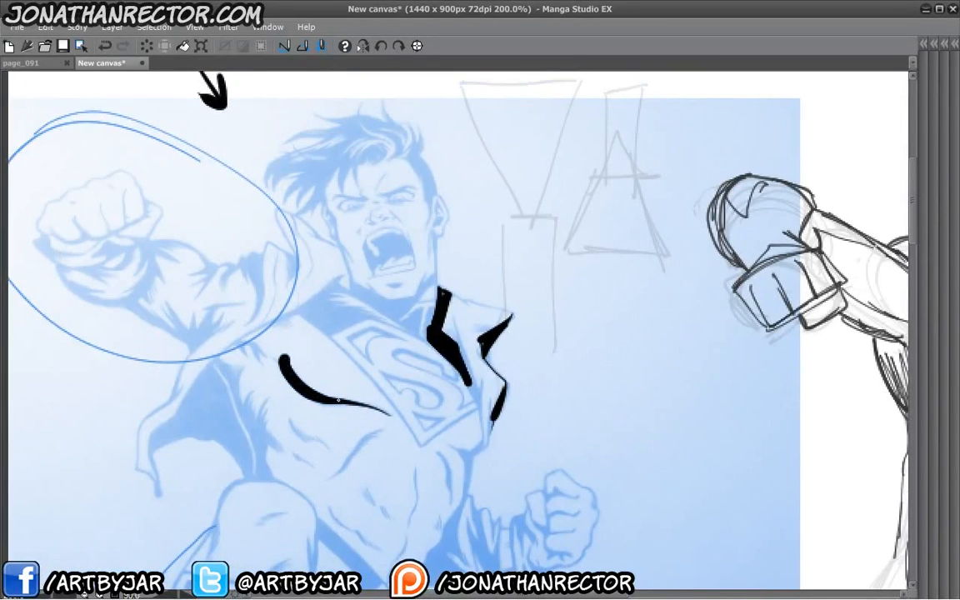
left_click_drag(336, 400, 400, 422)
key("ctrl+z")
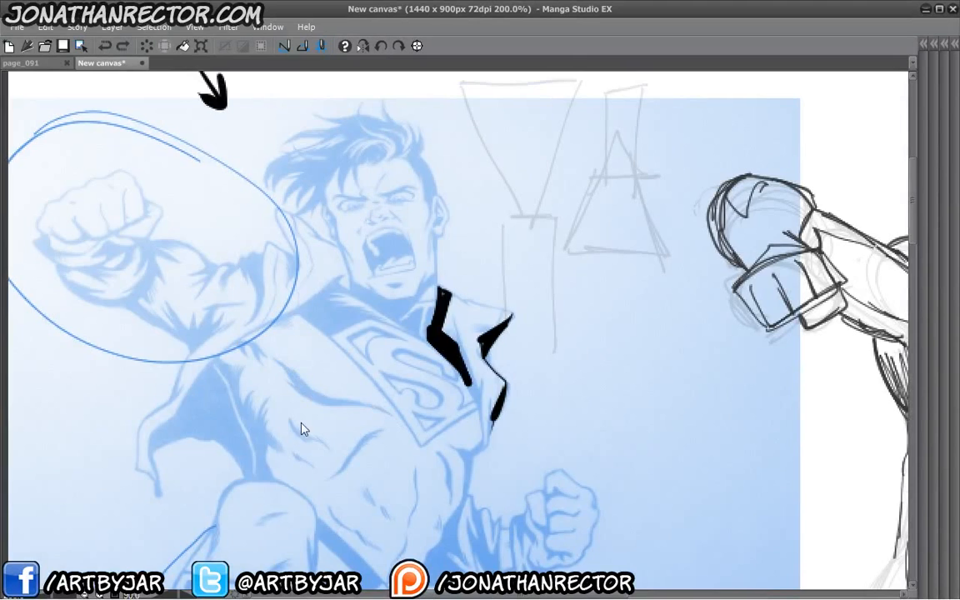
mouse_move(288, 372)
left_mouse_down()
mouse_move(306, 391)
mouse_move(403, 431)
left_mouse_up()
key("ctrl+z")
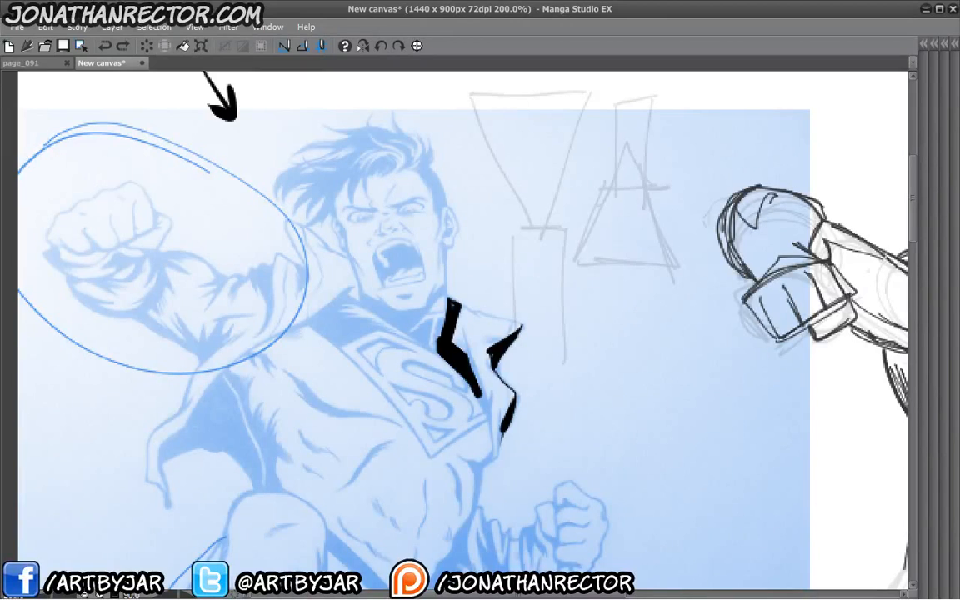
Ink a solid black angular shadow beneath the pectoral on the raised-arm side, tapering toward the chest emblem
left_click_drag(288, 453, 277, 337)
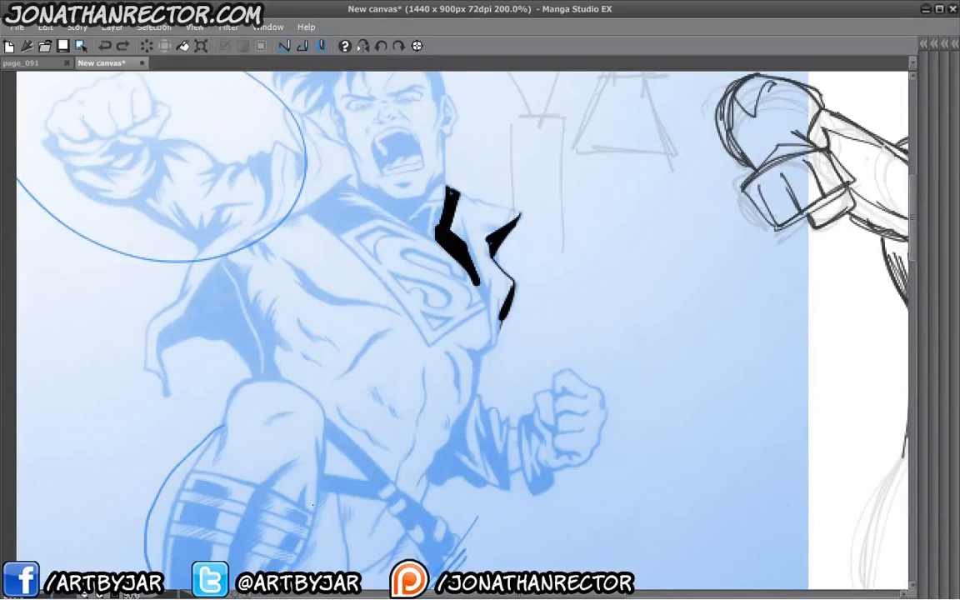
left_click_drag(279, 357, 310, 412)
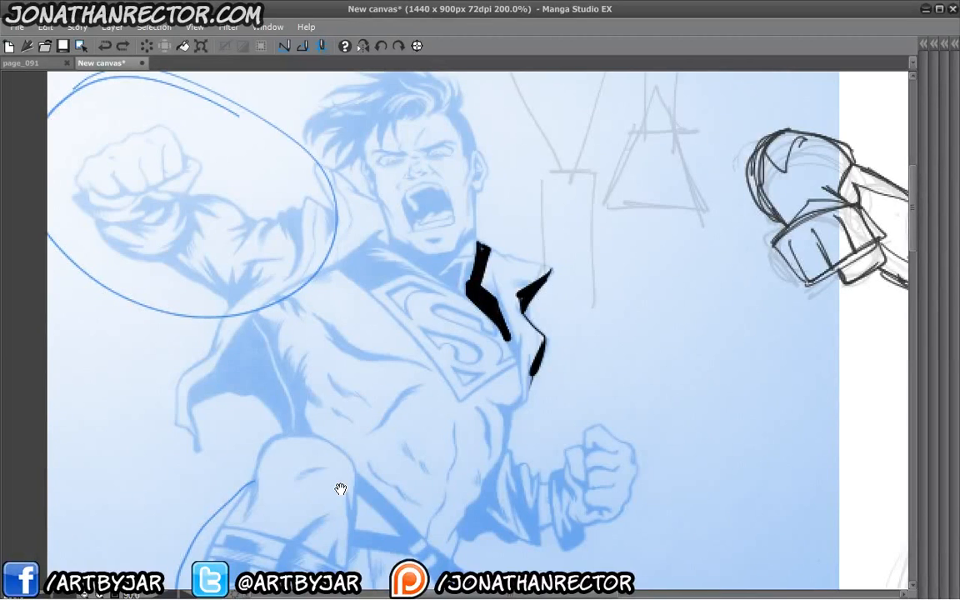
mouse_move(331, 335)
left_mouse_down()
mouse_move(315, 363)
mouse_move(408, 393)
mouse_move(345, 380)
mouse_move(301, 338)
left_mouse_up()
mouse_move(301, 339)
left_mouse_down()
mouse_move(339, 379)
mouse_move(300, 337)
left_mouse_up()
left_click_drag(300, 336, 392, 386)
left_click_drag(391, 385, 303, 339)
mouse_move(304, 340)
left_mouse_down()
mouse_move(340, 371)
mouse_move(398, 390)
mouse_move(325, 359)
left_mouse_up()
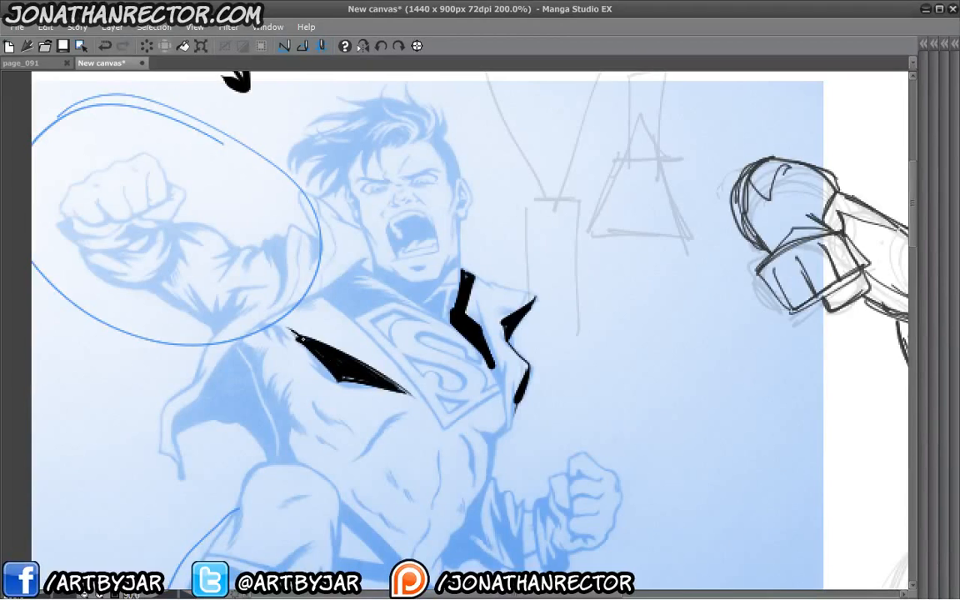
Ink a black shadow beside the chest emblem's lower tip and tapered accents along the ribs and side of the waist
left_click_drag(325, 435, 258, 345)
mouse_move(409, 309)
left_mouse_down()
mouse_move(365, 320)
mouse_move(384, 339)
mouse_move(384, 354)
mouse_move(358, 348)
mouse_move(380, 342)
mouse_move(376, 362)
left_mouse_up()
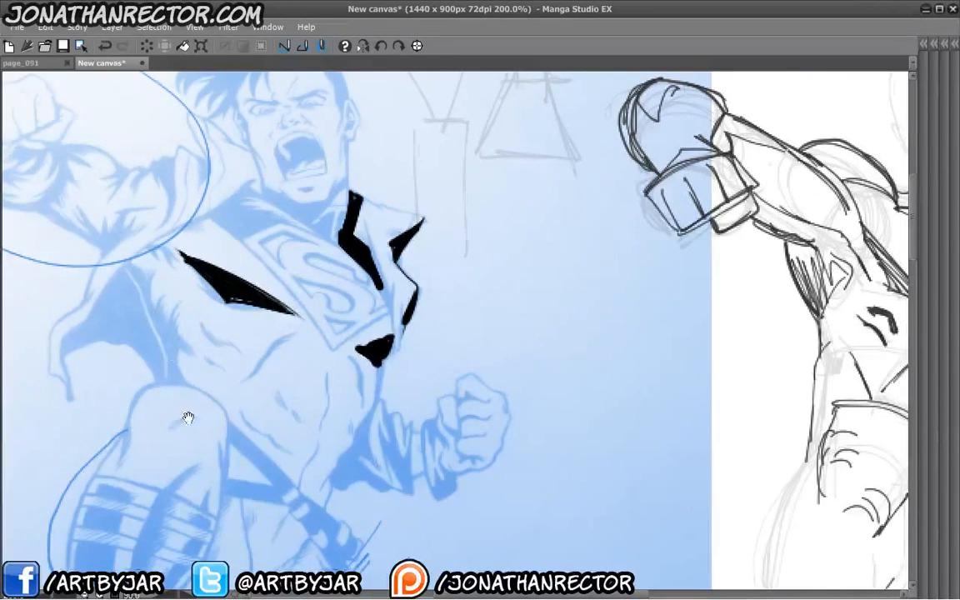
mouse_move(188, 417)
left_mouse_down()
mouse_move(341, 386)
mouse_move(398, 307)
mouse_move(554, 294)
mouse_move(508, 338)
left_mouse_up()
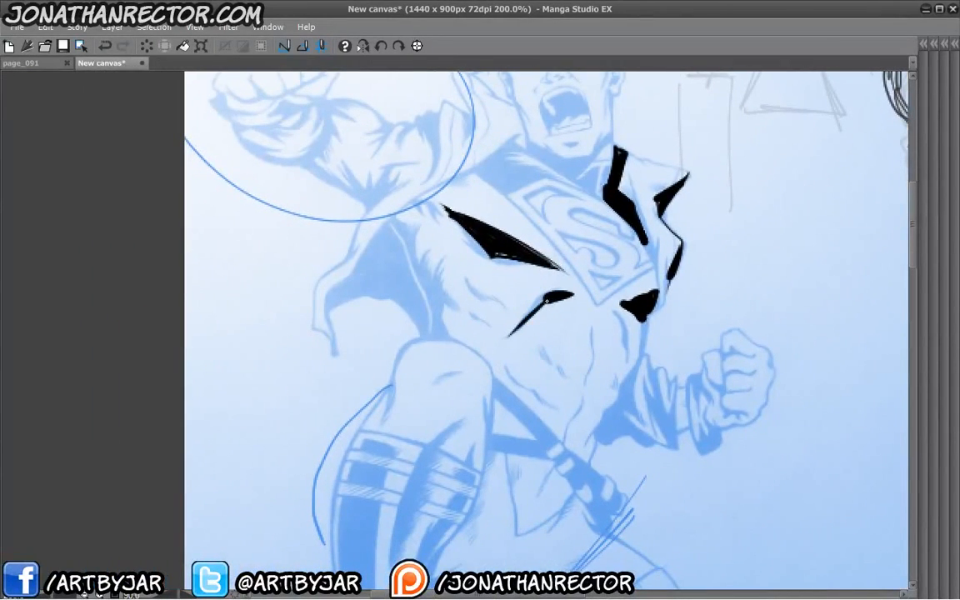
left_click_drag(546, 301, 505, 340)
mouse_move(490, 295)
left_mouse_down()
mouse_move(469, 326)
mouse_move(504, 331)
mouse_move(471, 315)
left_mouse_up()
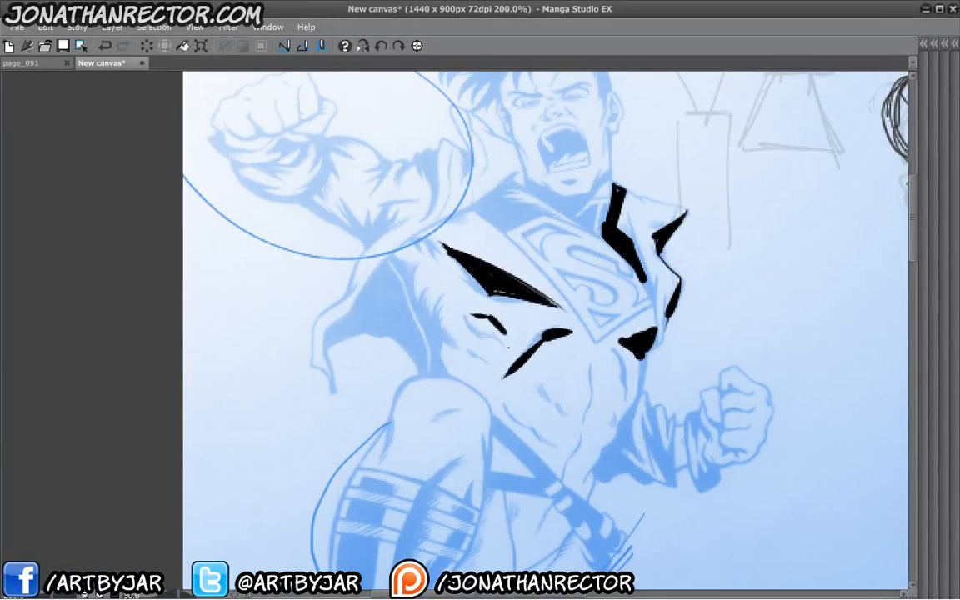
left_click_drag(498, 358, 462, 342)
left_click_drag(406, 327, 340, 347)
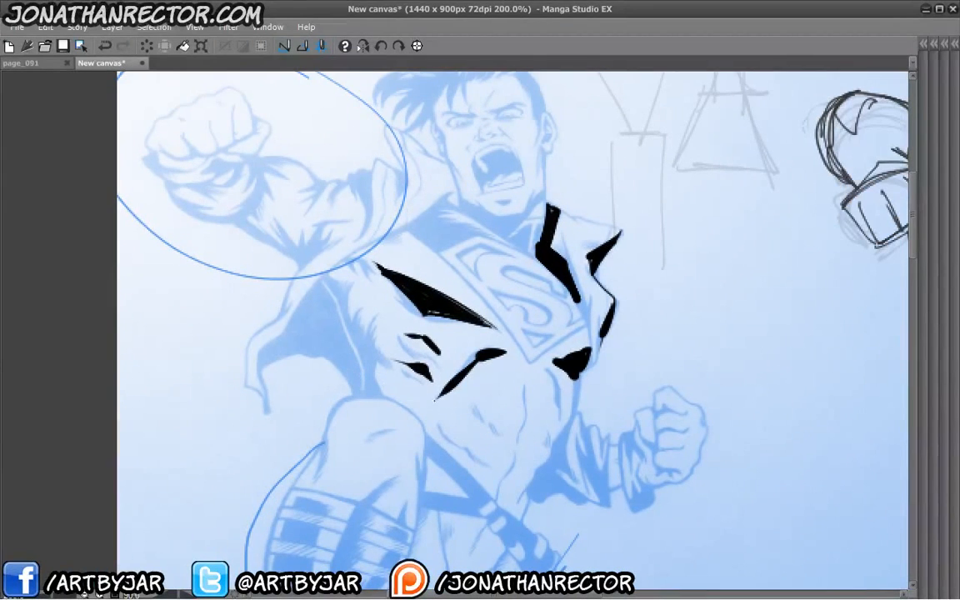
left_click_drag(423, 395, 435, 433)
left_click_drag(407, 378, 334, 328)
left_click_drag(443, 315, 448, 286)
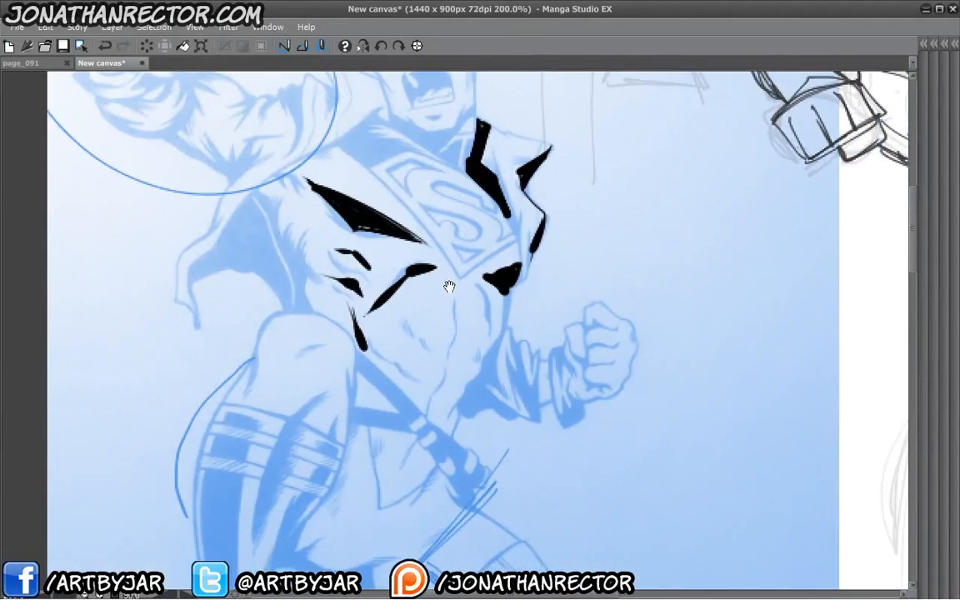
Ink the arched lower edge of the ribcage and long tapering lines down the abdomen and the torso's far side
left_click_drag(395, 360, 363, 511)
left_click_drag(393, 388, 434, 243)
mouse_move(480, 289)
left_mouse_down()
mouse_move(490, 318)
mouse_move(467, 345)
left_mouse_up()
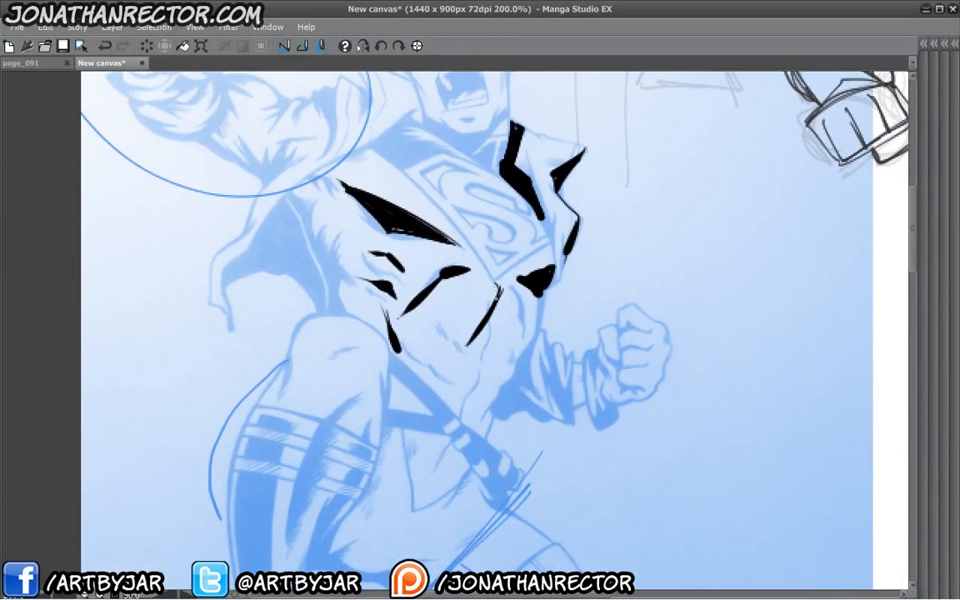
mouse_move(500, 297)
left_mouse_down()
mouse_move(478, 282)
mouse_move(456, 289)
mouse_move(516, 305)
mouse_move(511, 332)
left_mouse_up()
mouse_move(482, 329)
left_mouse_down()
mouse_move(467, 351)
mouse_move(439, 479)
mouse_move(498, 367)
mouse_move(459, 476)
left_mouse_up()
mouse_move(446, 303)
left_mouse_down()
mouse_move(428, 321)
mouse_move(430, 312)
left_mouse_up()
left_click_drag(525, 302, 452, 488)
left_click_drag(323, 360, 297, 471)
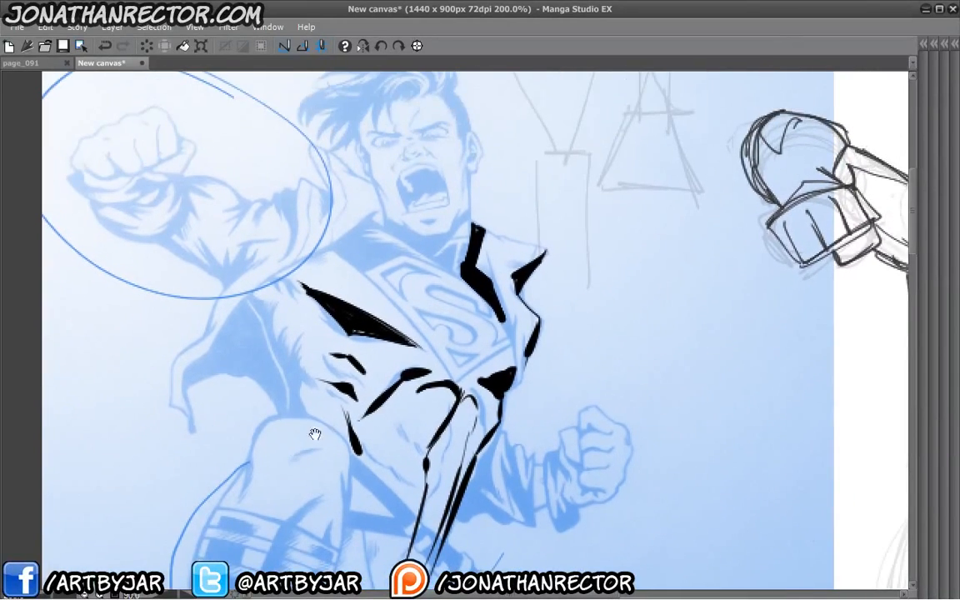
Fill the upper abdomen with solid black and add small curved shadows beneath both pectorals
left_click_drag(438, 303, 452, 237)
mouse_move(443, 335)
left_mouse_down()
mouse_move(467, 326)
mouse_move(463, 376)
left_mouse_up()
mouse_move(514, 333)
left_mouse_down()
mouse_move(486, 396)
mouse_move(466, 394)
mouse_move(489, 381)
mouse_move(468, 388)
mouse_move(450, 374)
mouse_move(452, 327)
mouse_move(469, 377)
mouse_move(492, 368)
mouse_move(449, 343)
left_mouse_up()
mouse_move(354, 387)
left_mouse_down()
mouse_move(307, 476)
mouse_move(297, 463)
left_mouse_up()
left_click_drag(367, 335, 376, 345)
left_click_drag(357, 435, 370, 419)
left_click_drag(404, 379, 427, 367)
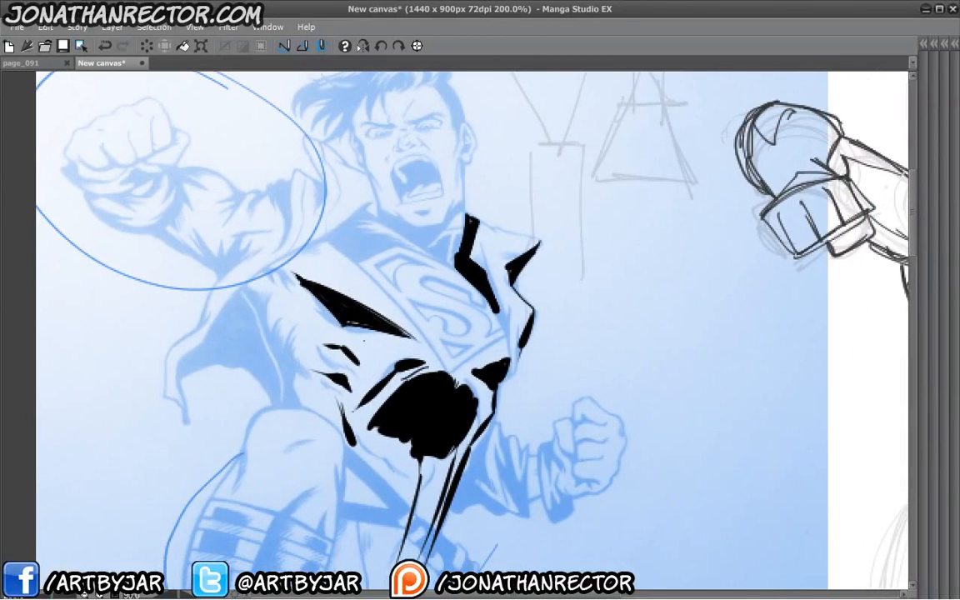
mouse_move(376, 333)
left_mouse_down()
mouse_move(370, 354)
mouse_move(399, 366)
left_mouse_up()
left_click_drag(495, 400, 482, 409)
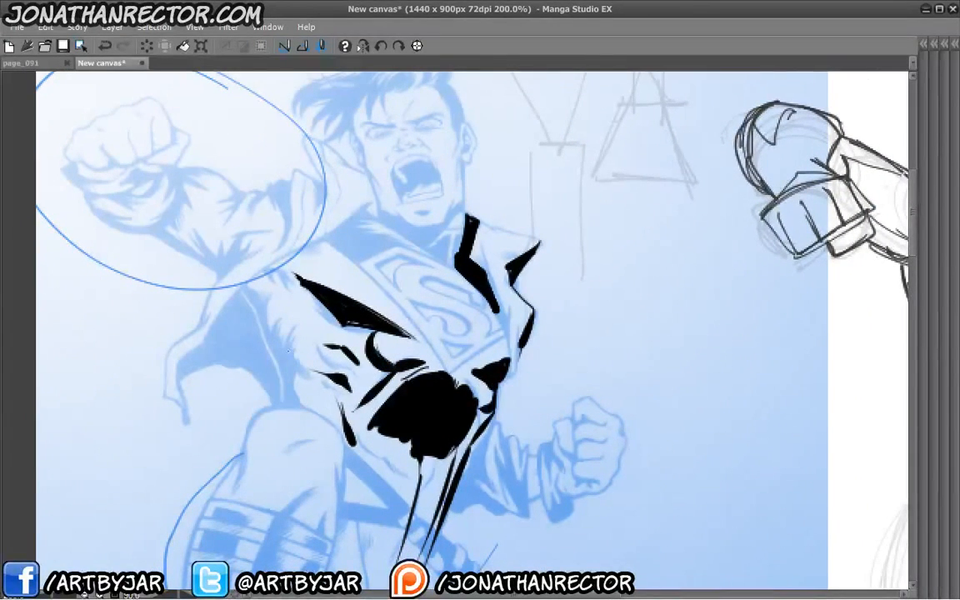
Ink a thin line from the collar along the chest emblem's upper edge and undo the thick stroke across the shoulder
scroll(169, 343, "down", 1)
scroll(170, 343, "up", 1)
left_click_drag(325, 336, 357, 447)
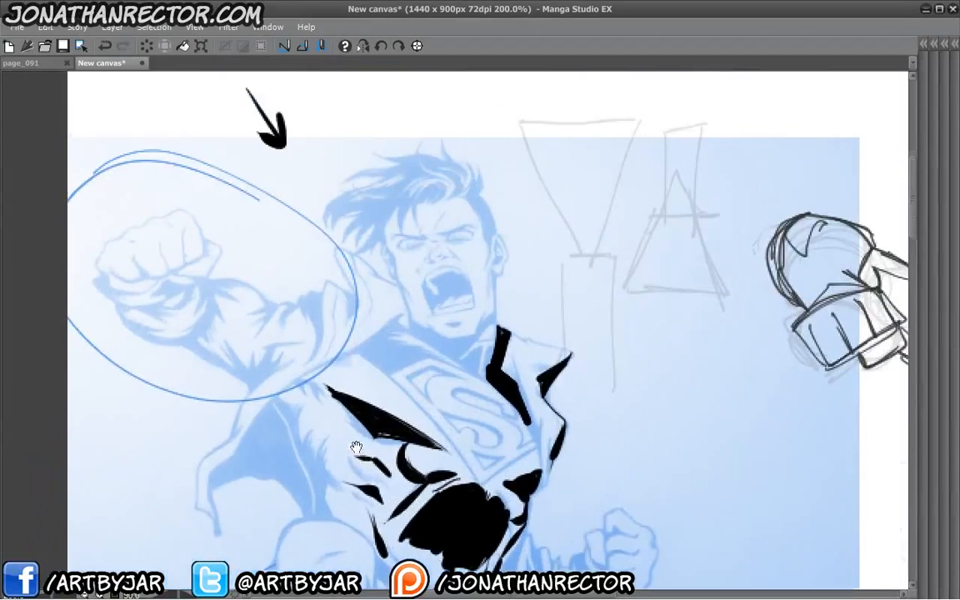
left_click_drag(395, 325, 483, 388)
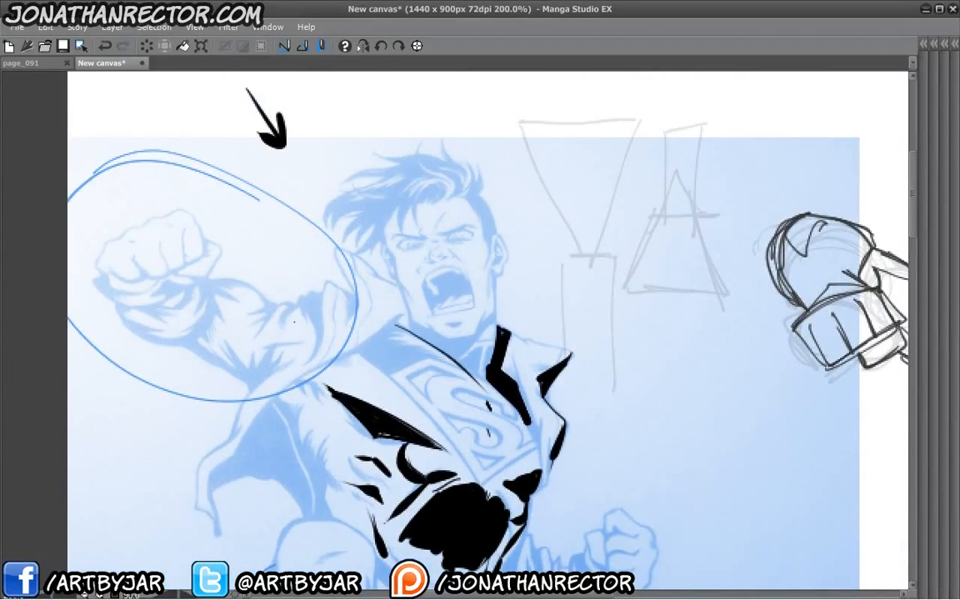
left_click_drag(286, 330, 291, 349)
left_click_drag(376, 378, 320, 333)
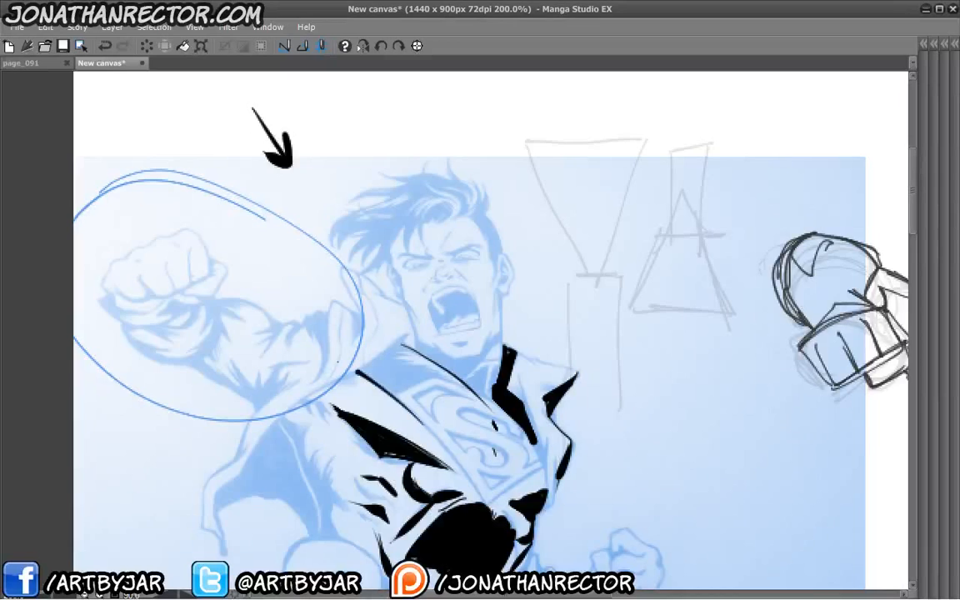
key("ctrl+z")
left_click_drag(194, 332, 172, 285)
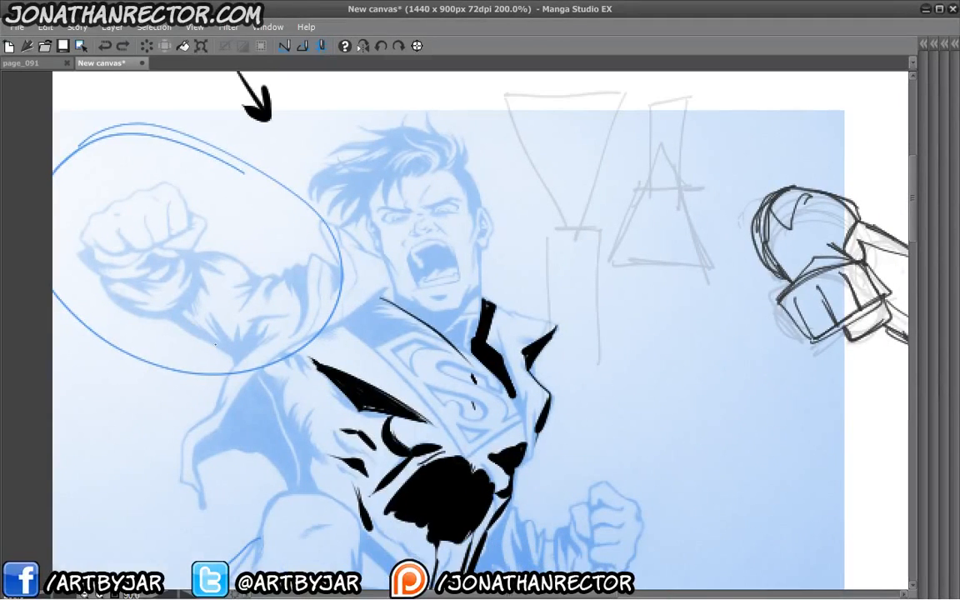
Ink a vertical centre line through the chest emblem and a black wedge on the shoulder above the pectoral shadow
left_click_drag(294, 386, 286, 413)
mouse_move(252, 444)
left_mouse_down()
mouse_move(292, 402)
mouse_move(293, 428)
mouse_move(285, 435)
mouse_move(290, 383)
mouse_move(248, 398)
mouse_move(261, 436)
mouse_move(260, 498)
mouse_move(316, 398)
mouse_move(342, 387)
mouse_move(344, 348)
mouse_move(345, 402)
left_mouse_up()
left_click_drag(468, 348, 500, 368)
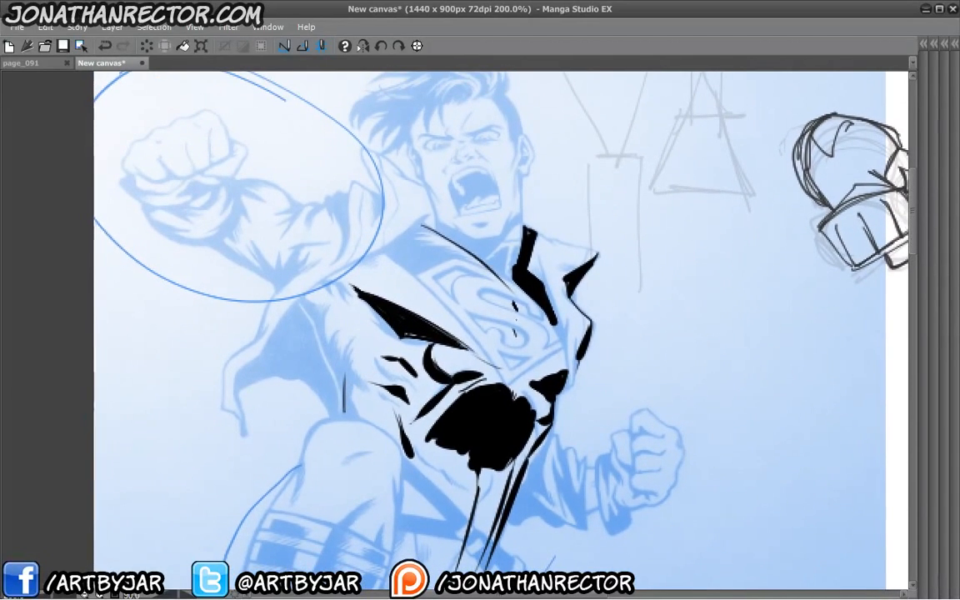
left_click_drag(516, 323, 511, 363)
left_click_drag(372, 254, 414, 290)
left_click_drag(364, 262, 408, 287)
mouse_move(373, 260)
left_mouse_down()
mouse_move(399, 281)
mouse_move(387, 275)
left_mouse_up()
left_click_drag(310, 320, 317, 327)
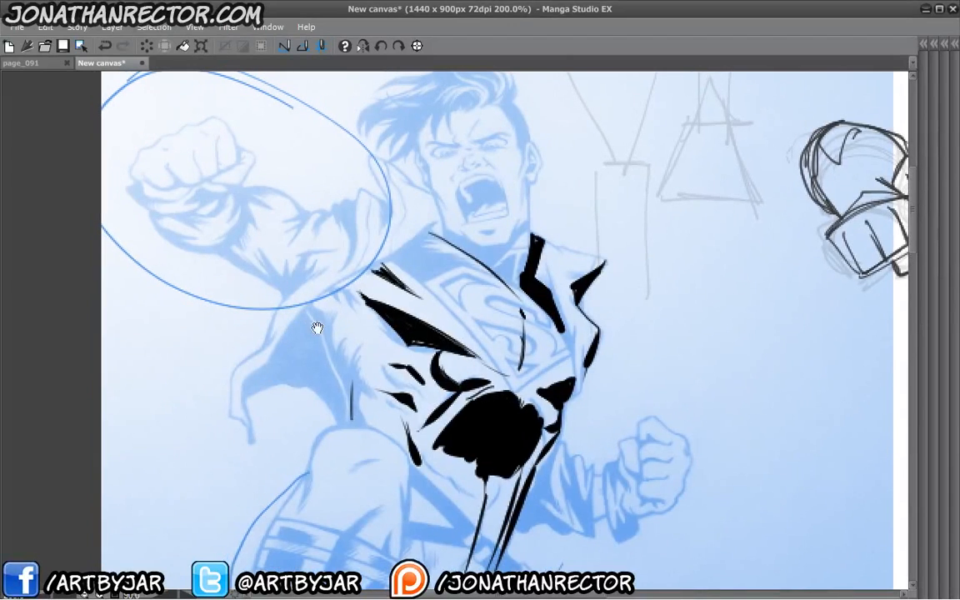
Build up a black shadow down the side of the torso from the raised arm's armpit to the waist
mouse_move(355, 422)
left_mouse_down()
mouse_move(362, 353)
mouse_move(355, 411)
left_mouse_up()
left_click_drag(374, 324, 354, 384)
mouse_move(376, 319)
left_mouse_down()
mouse_move(355, 372)
mouse_move(354, 422)
left_mouse_up()
left_click_drag(370, 342, 384, 363)
mouse_move(369, 340)
left_mouse_down()
mouse_move(383, 362)
mouse_move(358, 376)
left_mouse_up()
left_click_drag(361, 367, 358, 381)
left_click_drag(388, 323, 372, 340)
mouse_move(384, 319)
left_mouse_down()
mouse_move(364, 349)
mouse_move(371, 326)
left_mouse_up()
left_click_drag(367, 346, 359, 389)
left_click_drag(369, 359, 356, 421)
left_click_drag(366, 301, 351, 392)
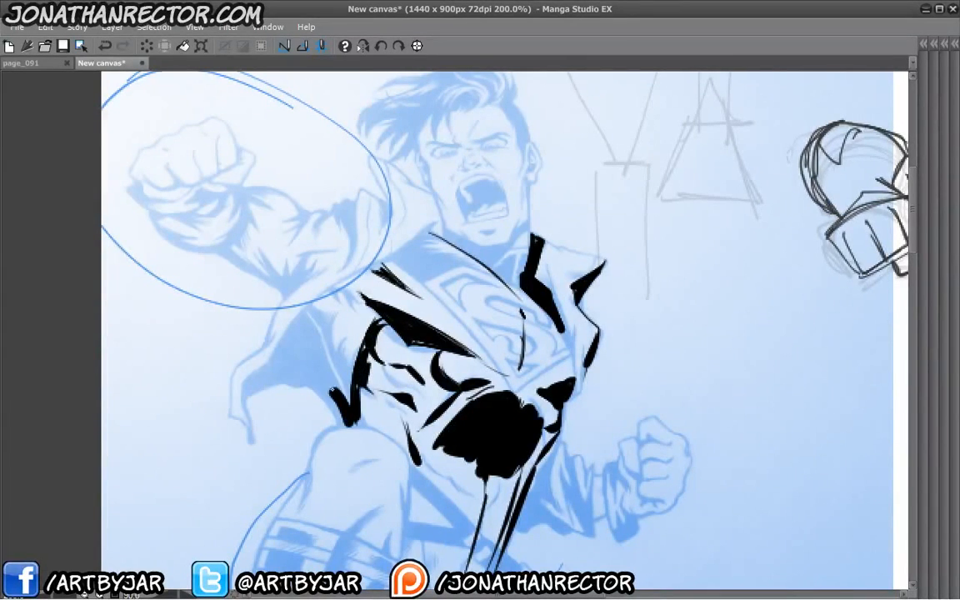
Outline the inside of the open jacket flap below the raised arm and fill it with solid black
left_click_drag(306, 323, 331, 384)
mouse_move(357, 293)
left_mouse_down()
mouse_move(337, 375)
mouse_move(343, 421)
mouse_move(315, 358)
left_mouse_up()
mouse_move(320, 304)
left_mouse_down()
mouse_move(330, 321)
mouse_move(347, 286)
left_mouse_up()
mouse_move(330, 368)
left_mouse_down()
mouse_move(313, 320)
mouse_move(245, 387)
mouse_move(248, 436)
left_mouse_up()
mouse_move(248, 436)
left_mouse_down()
mouse_move(269, 408)
mouse_move(348, 422)
mouse_move(315, 375)
mouse_move(298, 393)
left_mouse_up()
mouse_move(298, 341)
left_mouse_down()
mouse_move(243, 413)
mouse_move(221, 363)
mouse_move(244, 368)
mouse_move(220, 393)
mouse_move(230, 334)
left_mouse_up()
left_click_drag(243, 399, 255, 375)
left_click_drag(306, 359, 305, 379)
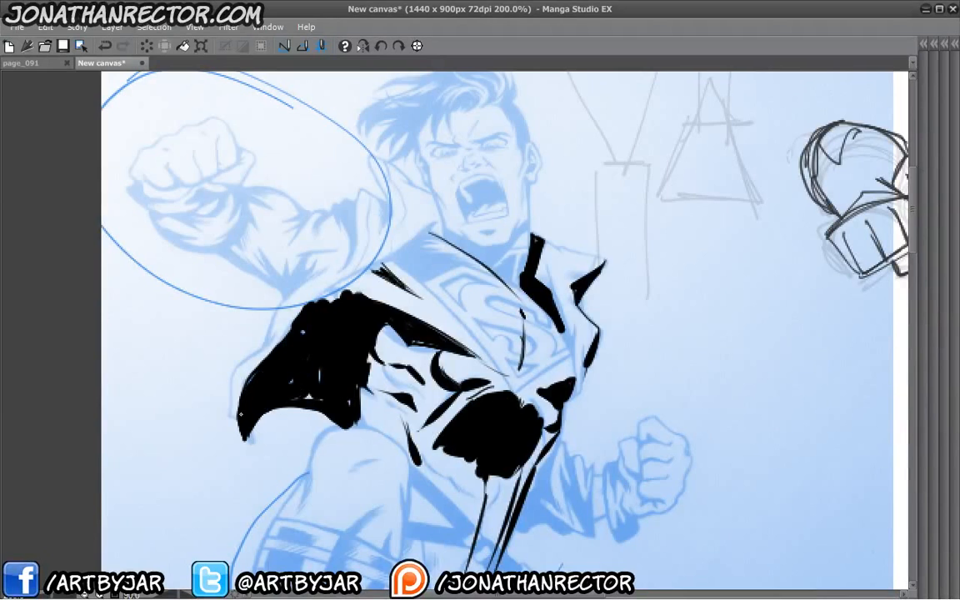
Ink the jacket flap's outer contour and extend the black at its lower inner corner by the waist
mouse_move(236, 411)
left_mouse_down()
mouse_move(263, 334)
mouse_move(293, 296)
left_mouse_up()
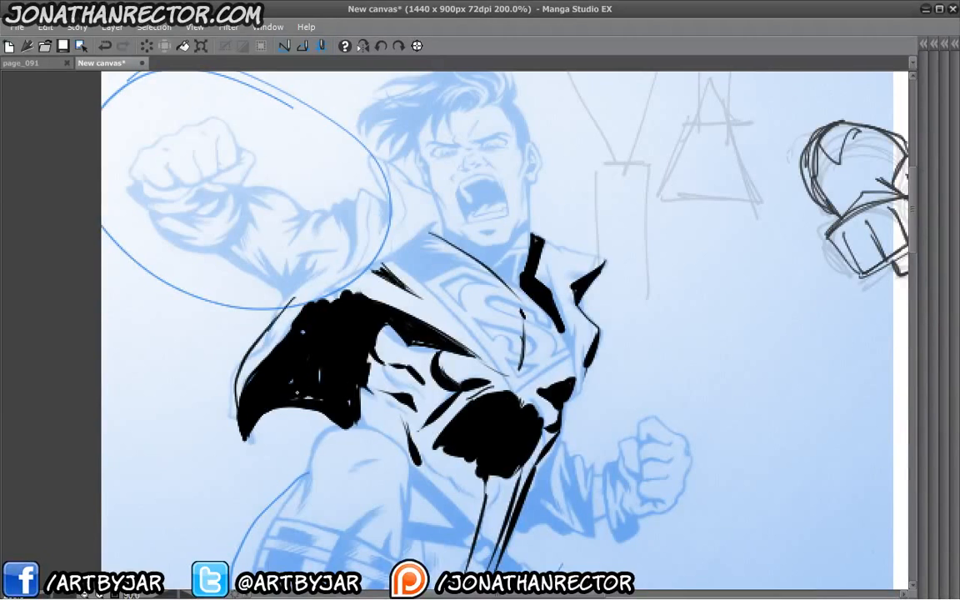
scroll(241, 369, "down", 1)
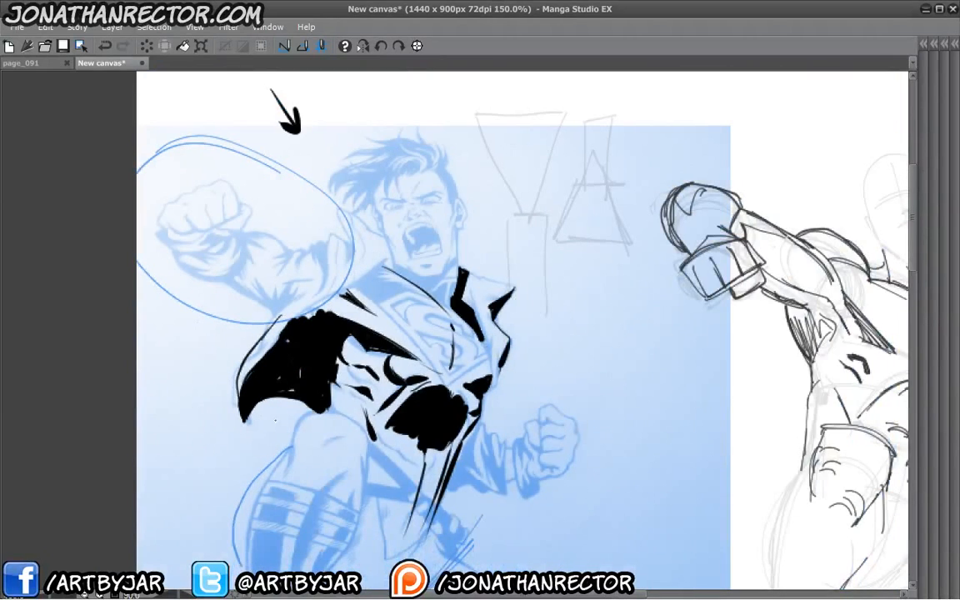
scroll(304, 378, "up", 1)
left_click_drag(310, 397, 292, 368)
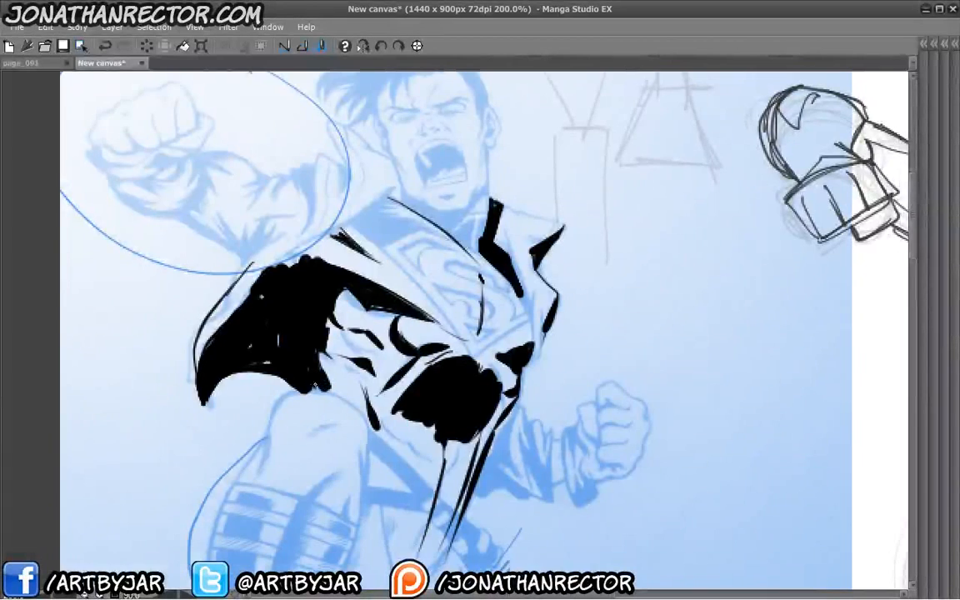
Ink a black wedge and a curved side shadow on the raised knee, plus a tapered line across the leg below it
mouse_move(257, 419)
left_mouse_down()
mouse_move(258, 377)
mouse_move(312, 420)
mouse_move(387, 332)
mouse_move(393, 375)
mouse_move(357, 396)
mouse_move(396, 331)
left_mouse_up()
left_click_drag(396, 331, 385, 373)
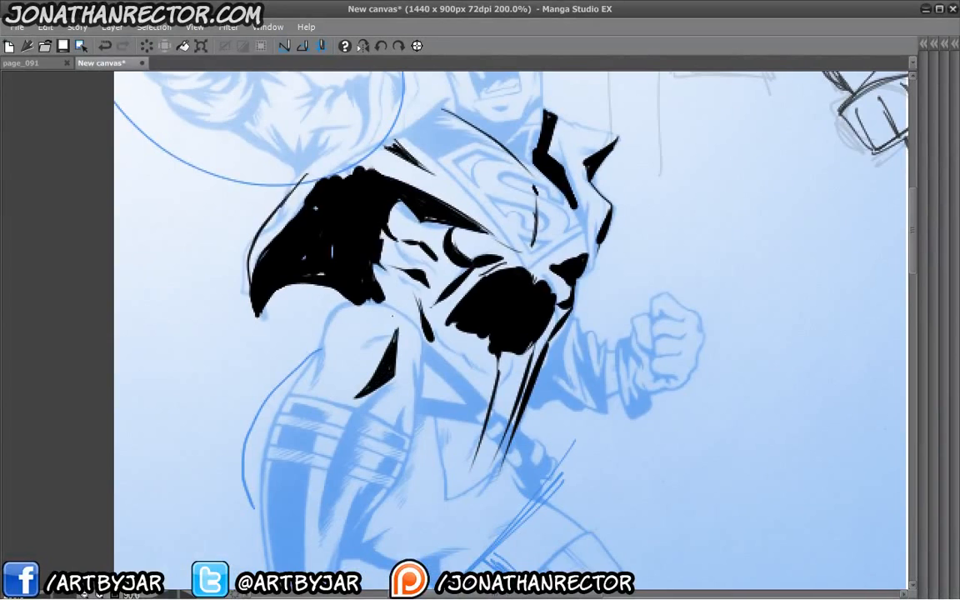
mouse_move(380, 310)
left_mouse_down()
mouse_move(423, 360)
mouse_move(410, 402)
left_mouse_up()
left_click_drag(397, 341, 407, 433)
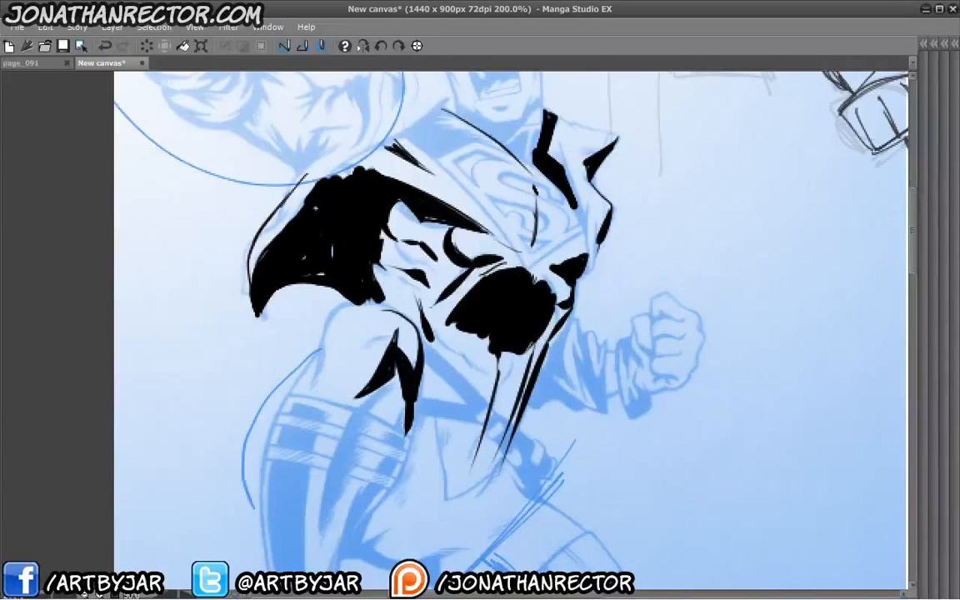
mouse_move(398, 314)
left_mouse_down()
mouse_move(423, 356)
mouse_move(420, 333)
left_mouse_up()
mouse_move(275, 394)
left_mouse_down()
mouse_move(248, 296)
mouse_move(379, 337)
left_mouse_up()
scroll(218, 281, "down", 1)
left_click_drag(251, 350, 254, 475)
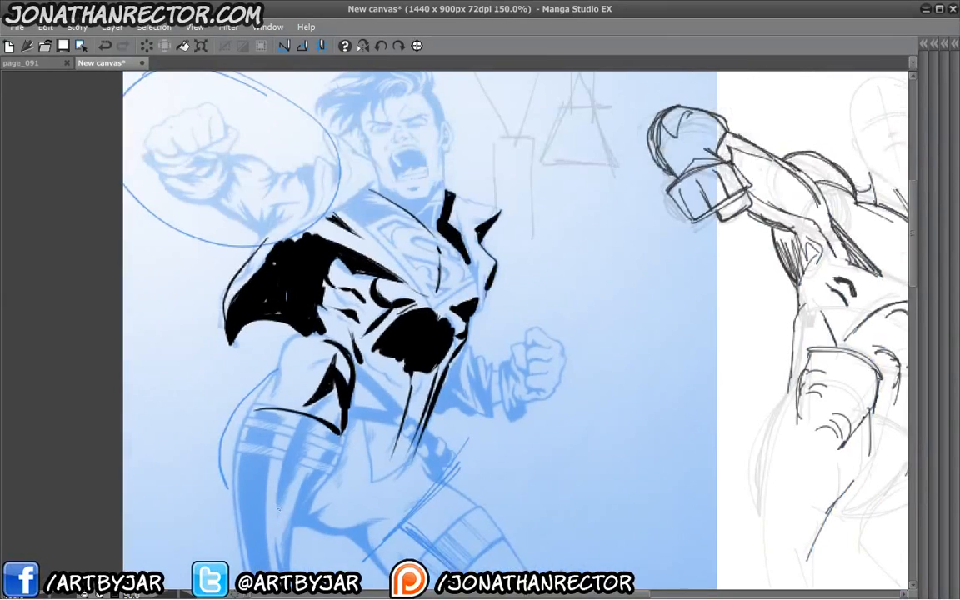
left_click_drag(332, 516, 292, 475)
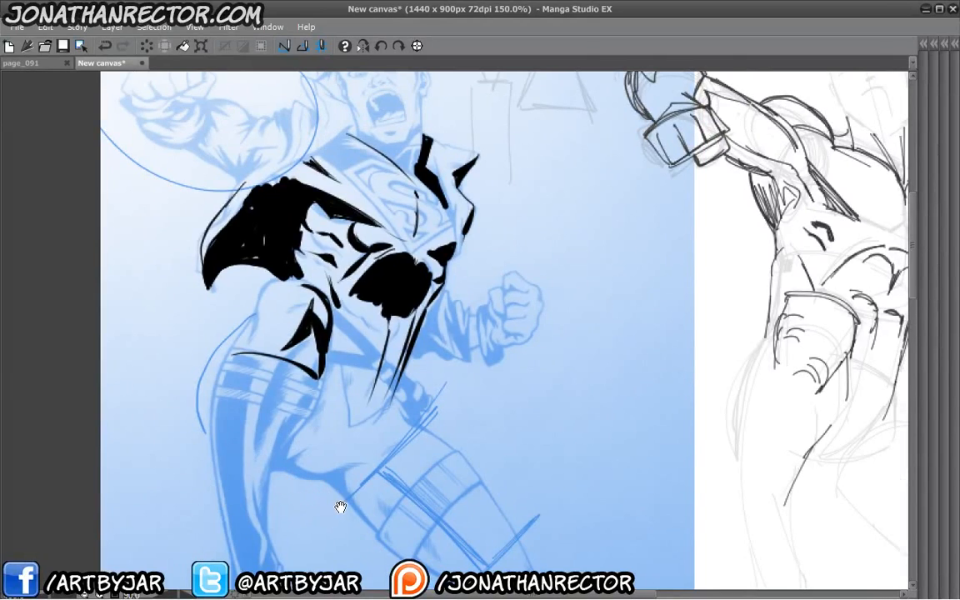
mouse_move(373, 418)
left_mouse_down()
mouse_move(361, 444)
mouse_move(344, 448)
left_mouse_up()
mouse_move(374, 419)
left_mouse_down()
mouse_move(368, 434)
mouse_move(306, 449)
left_mouse_up()
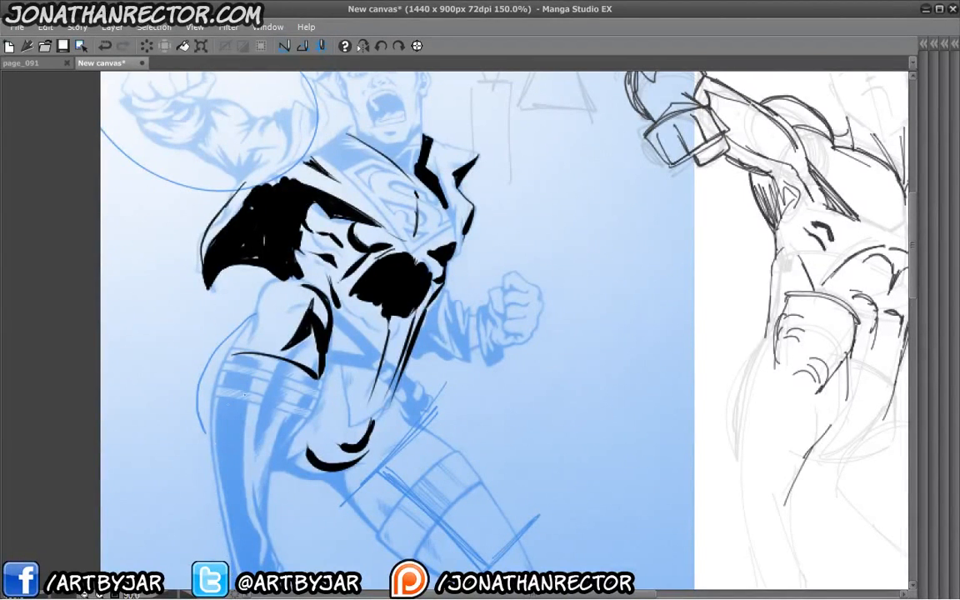
left_click_drag(282, 421, 296, 392)
key("ctrl+z")
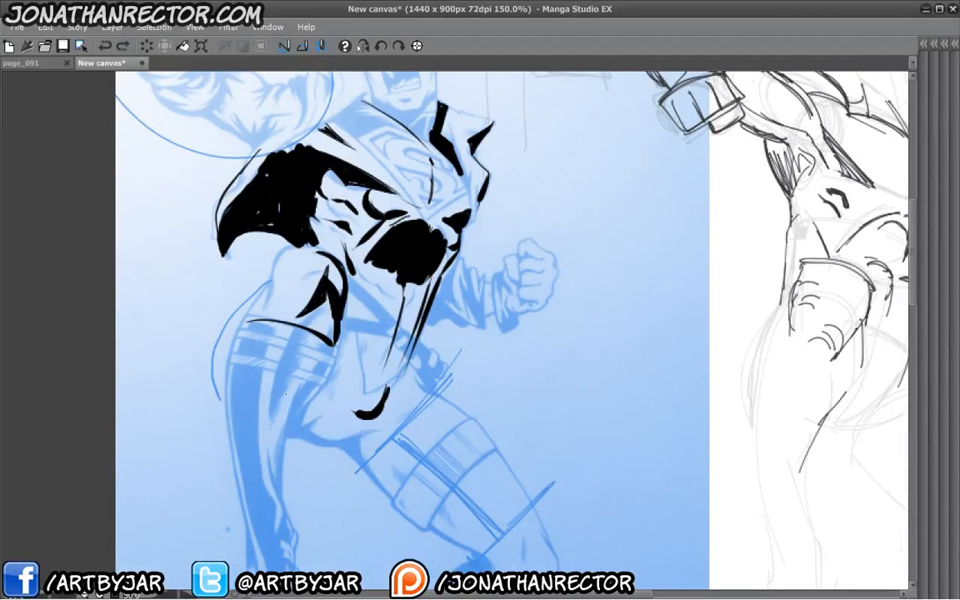
key("ctrl+z")
Ink a tapered crescent shadow at the crotch, curving from the belt area toward the inner thigh
left_click_drag(372, 378, 435, 361)
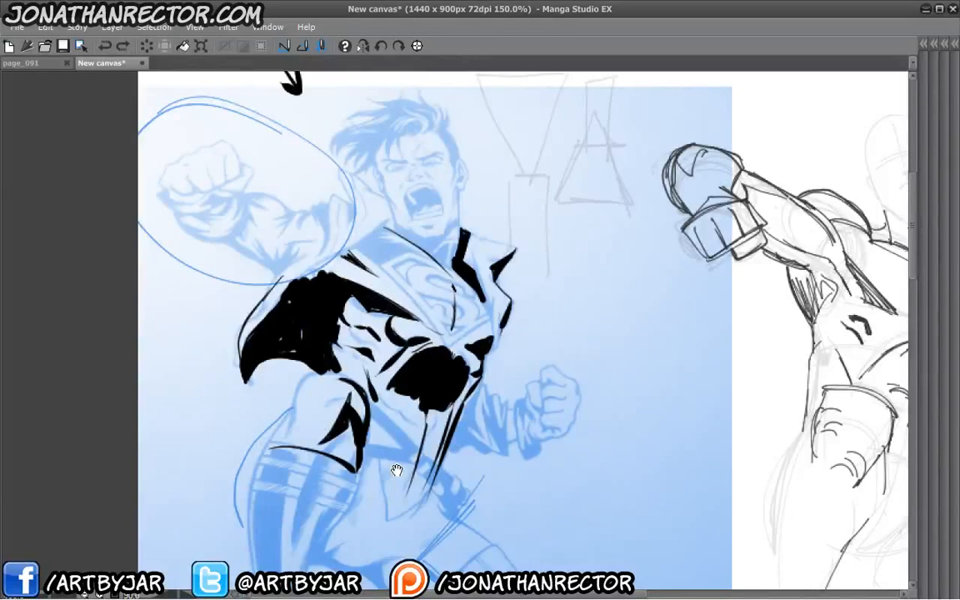
left_click_drag(397, 471, 452, 308)
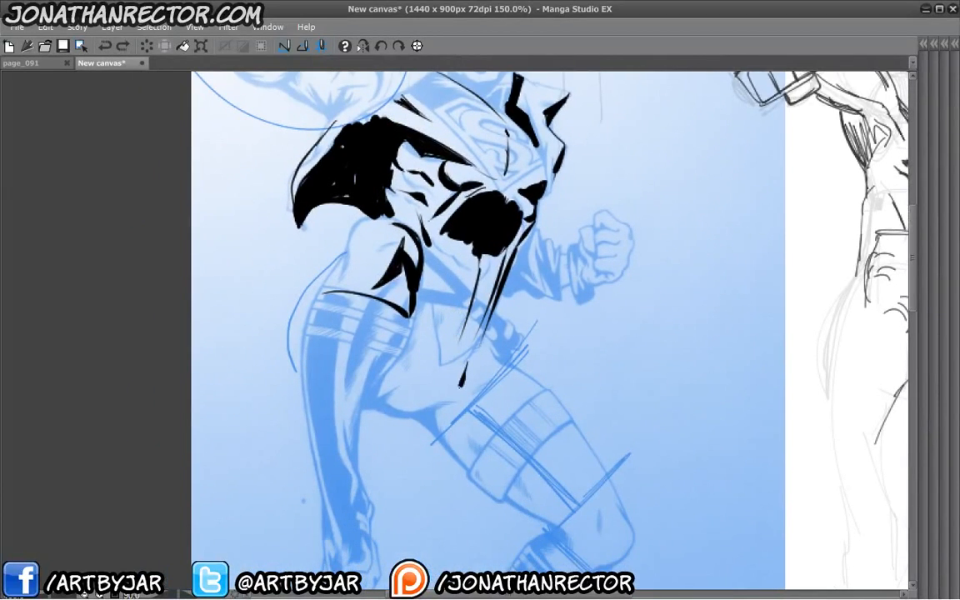
left_click_drag(464, 372, 421, 401)
mouse_move(343, 422)
left_mouse_down()
mouse_move(273, 398)
mouse_move(285, 409)
mouse_move(281, 426)
left_mouse_up()
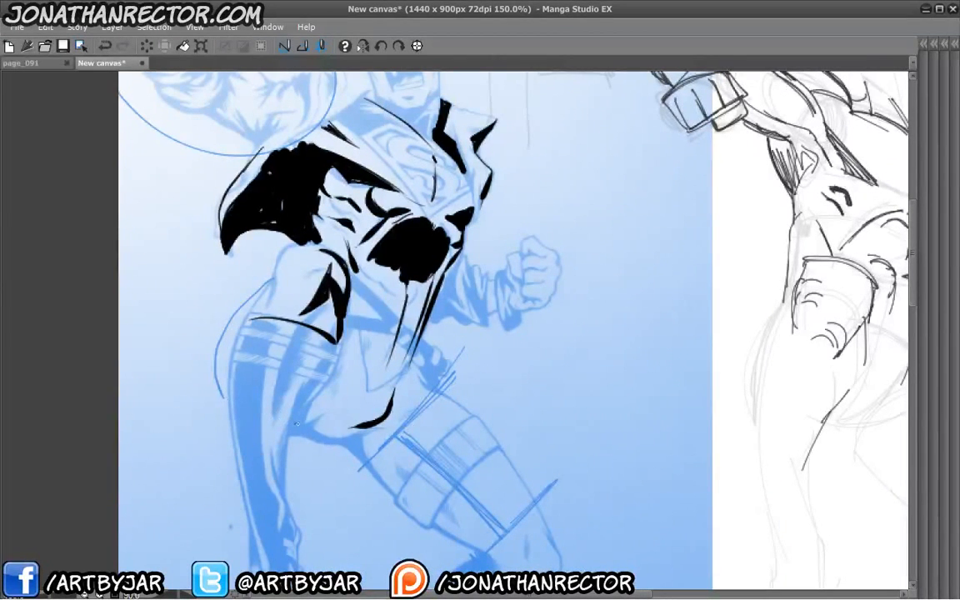
Ink a short line behind the raised leg at the crotch and a tapered contour starting the underside of the other thigh
mouse_move(319, 426)
left_mouse_down()
mouse_move(364, 460)
mouse_move(353, 455)
left_mouse_up()
key("ctrl+z")
key("ctrl+z")
left_click_drag(327, 436, 385, 475)
left_click_drag(329, 435, 303, 427)
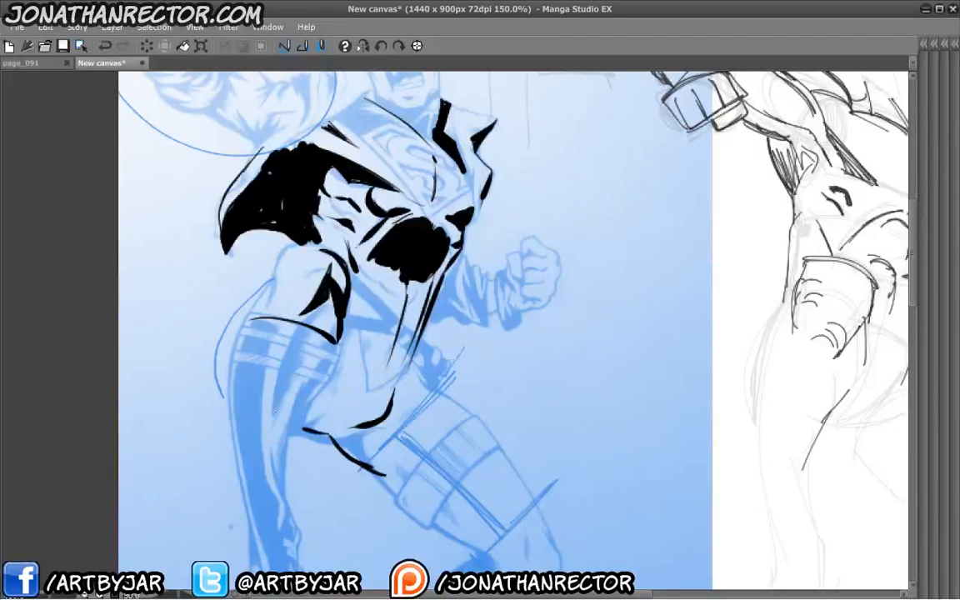
Ink the upper and lower contours of the trailing thigh and close them around the bent knee
mouse_move(212, 417)
left_mouse_down()
mouse_move(213, 443)
mouse_move(189, 409)
left_mouse_up()
left_click_drag(293, 404, 248, 357)
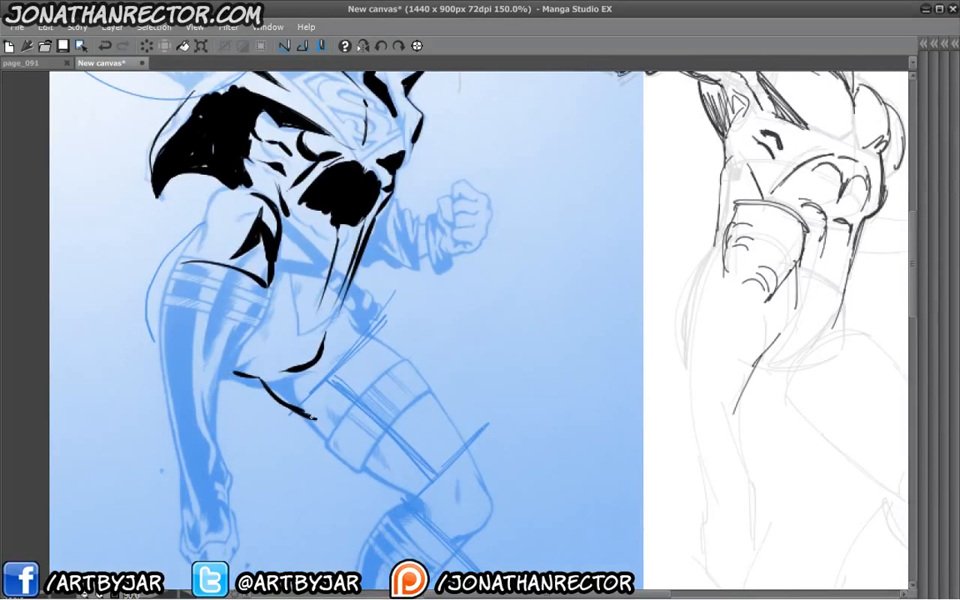
mouse_move(315, 419)
left_mouse_down()
mouse_move(425, 502)
mouse_move(318, 424)
left_mouse_up()
left_click_drag(284, 227, 291, 259)
mouse_move(287, 278)
left_mouse_down()
mouse_move(260, 247)
mouse_move(300, 263)
mouse_move(385, 375)
left_mouse_up()
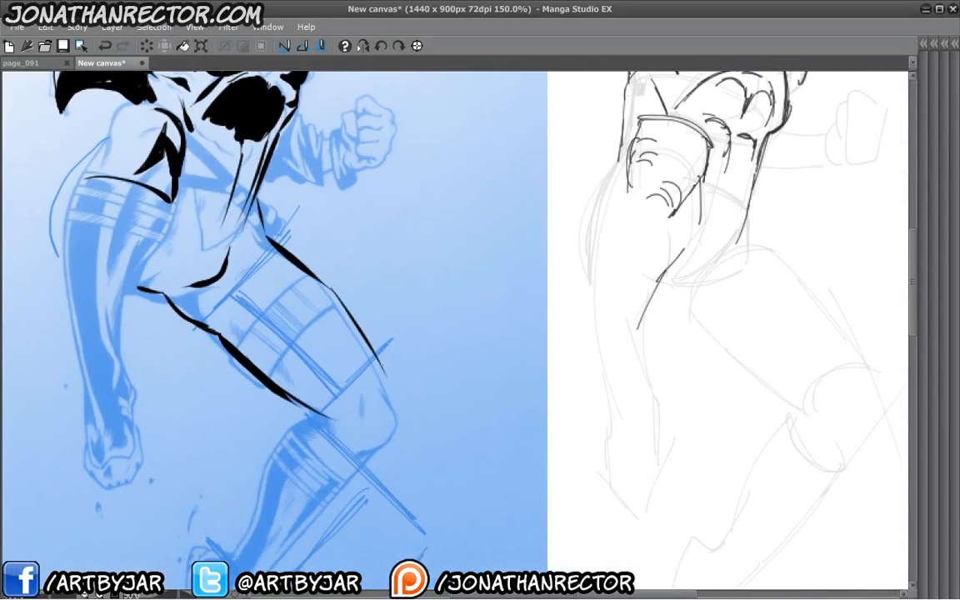
mouse_move(354, 329)
left_mouse_down()
mouse_move(426, 434)
mouse_move(426, 468)
mouse_move(396, 493)
mouse_move(279, 386)
left_mouse_up()
left_click_drag(216, 391, 299, 500)
left_click_drag(204, 444, 201, 412)
key("ctrl+minus")
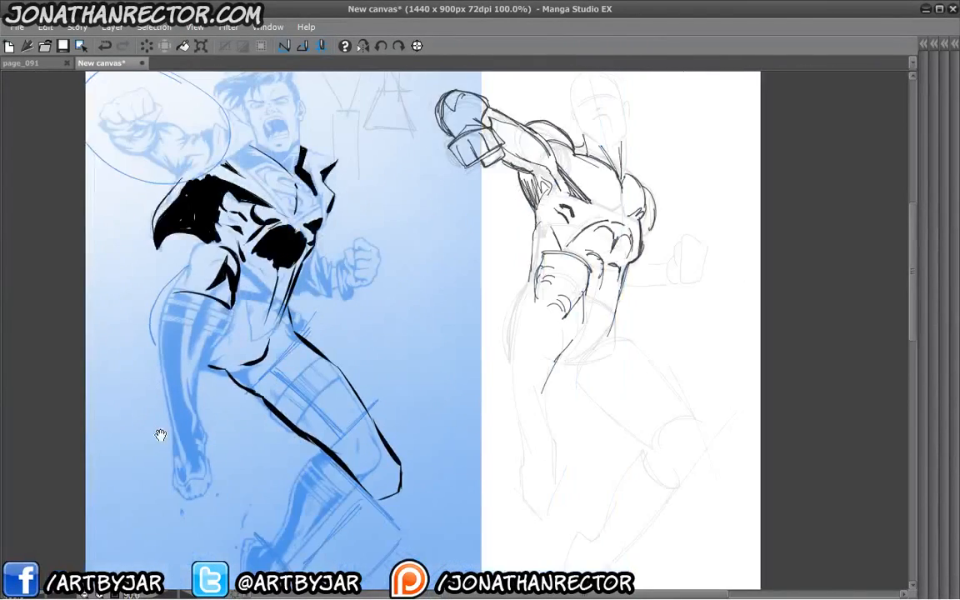
left_click_drag(256, 433, 344, 371)
left_click_drag(486, 420, 424, 443)
mouse_move(364, 446)
left_mouse_down()
mouse_move(401, 337)
mouse_move(388, 372)
mouse_move(388, 334)
left_mouse_up()
key("ctrl+z")
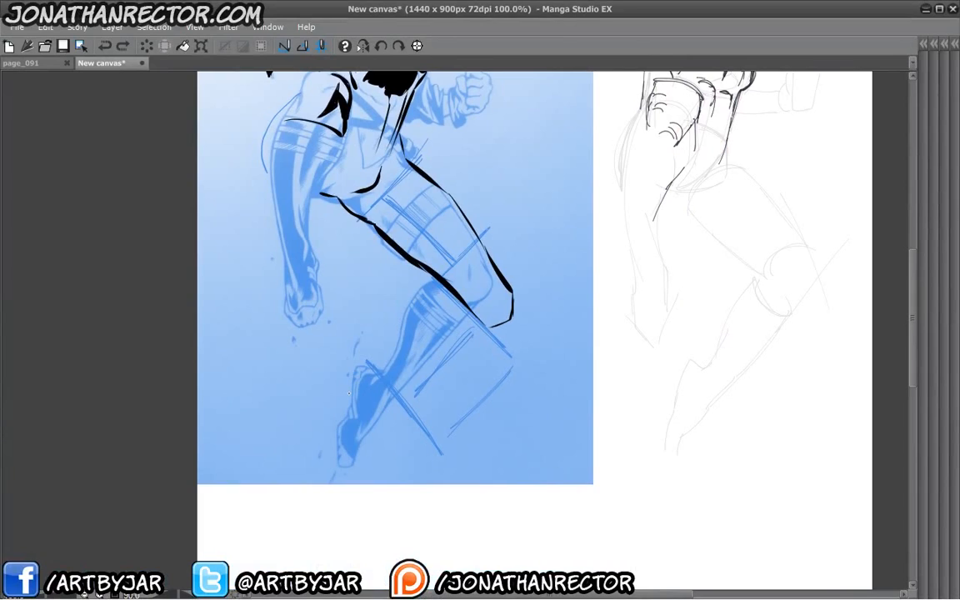
left_click_drag(338, 412, 353, 389)
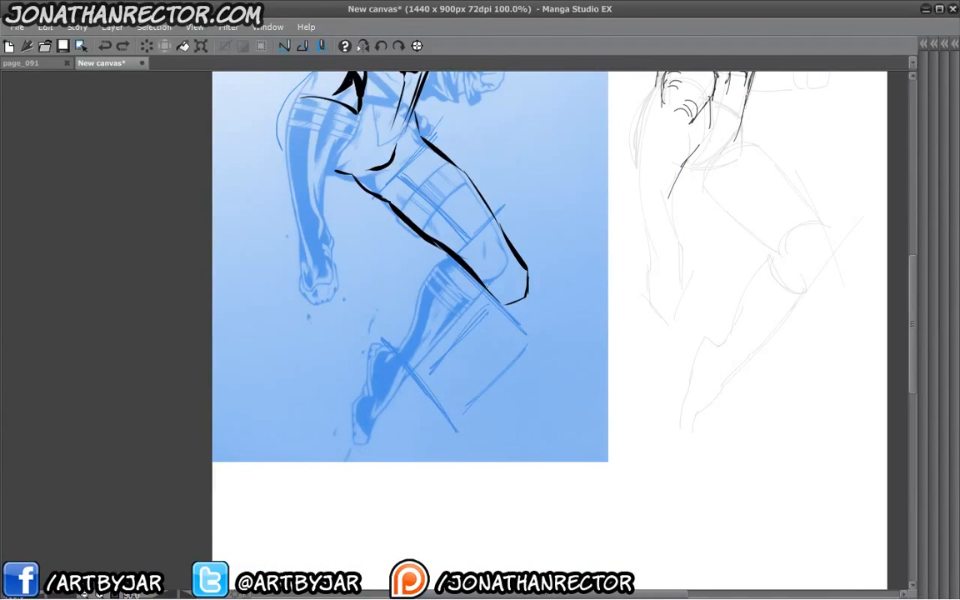
mouse_move(487, 290)
left_mouse_down()
mouse_move(462, 317)
mouse_move(366, 439)
left_mouse_up()
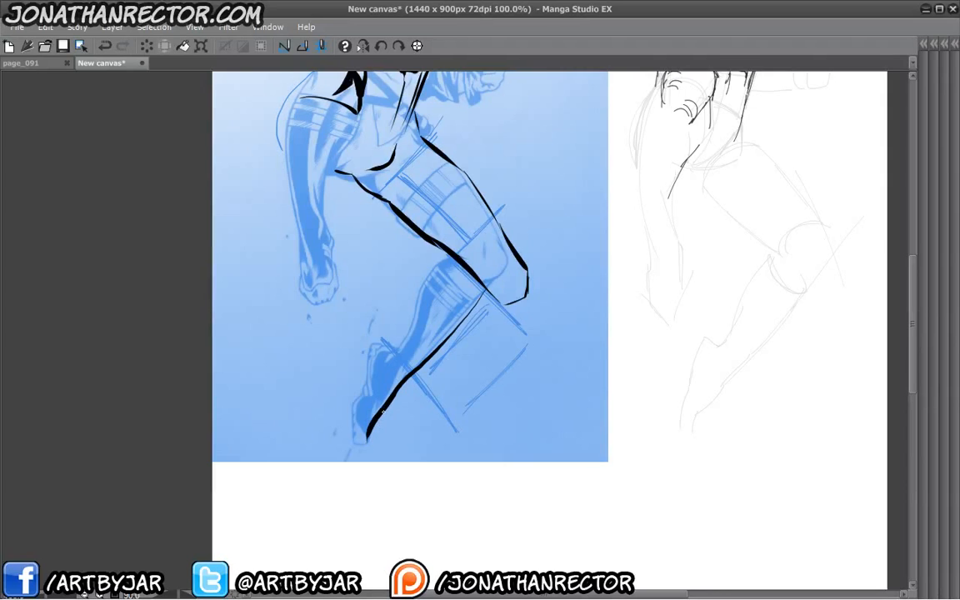
key("ctrl+z")
left_click_drag(401, 231, 350, 324)
key("ctrl+z")
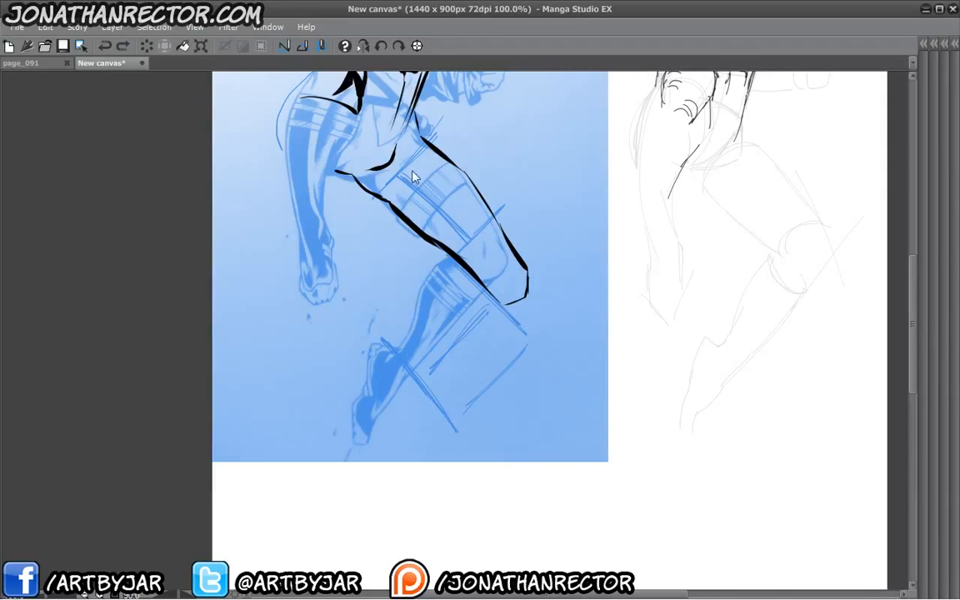
Ink the trailing lower leg's shin and calf contours from the bent knee toward the ankle
mouse_move(386, 377)
left_mouse_down()
mouse_move(419, 400)
mouse_move(502, 400)
left_mouse_up()
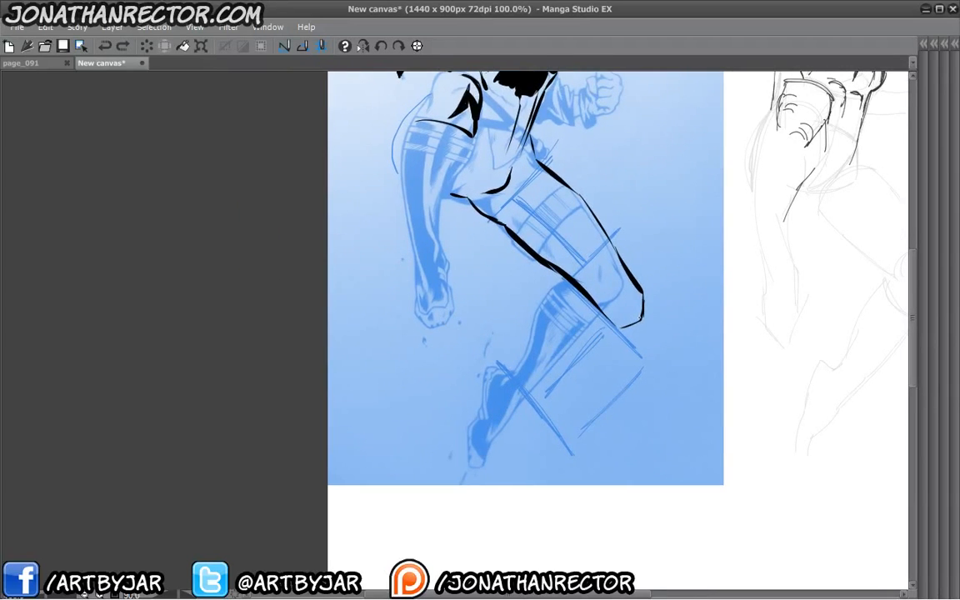
mouse_move(630, 326)
left_mouse_down()
mouse_move(553, 389)
mouse_move(512, 406)
left_mouse_up()
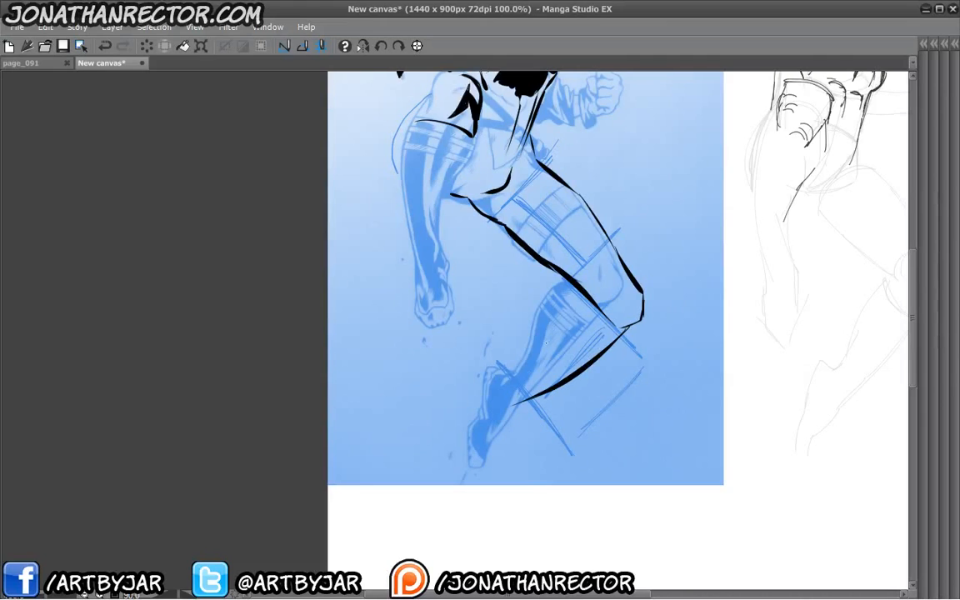
mouse_move(579, 288)
left_mouse_down()
mouse_move(553, 351)
mouse_move(494, 396)
left_mouse_up()
left_click_drag(623, 339, 515, 407)
left_click_drag(467, 381, 386, 454)
left_click_drag(451, 358, 484, 328)
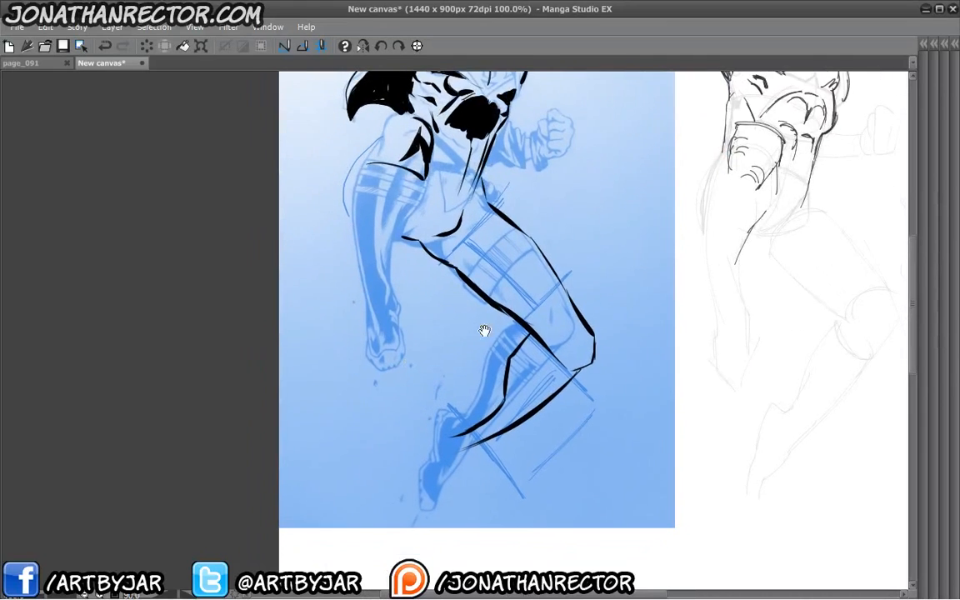
Thicken the shin contour and outline the trailing foot as a pointed wedge joined to the ankle
mouse_move(585, 368)
left_mouse_down()
mouse_move(458, 448)
mouse_move(423, 487)
left_mouse_up()
left_click_drag(433, 433, 401, 510)
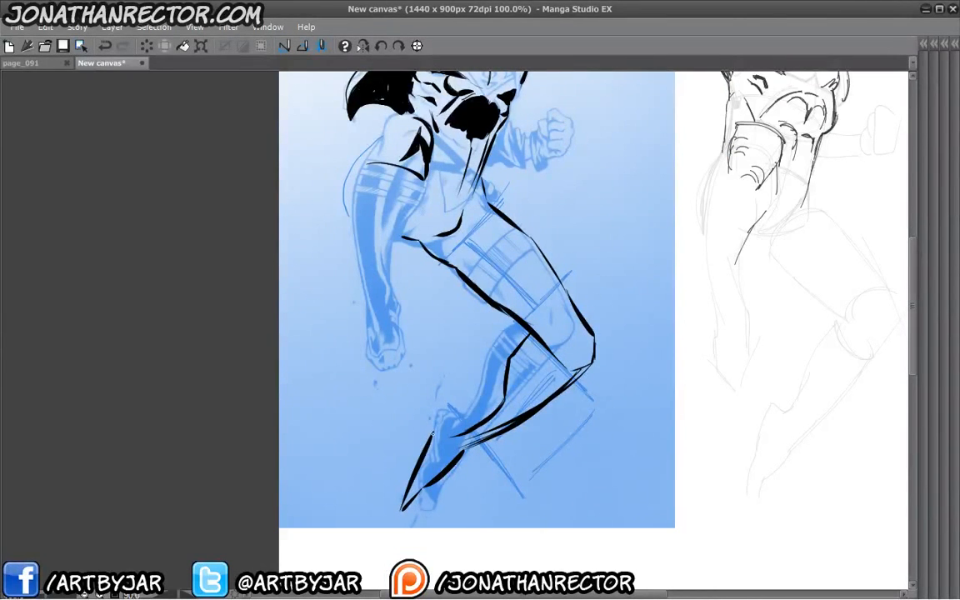
left_click_drag(433, 433, 463, 437)
Ink the raised leg's outer and inner contours from the knee down and outline its foot as a simple block
mouse_move(353, 375)
left_mouse_down()
mouse_move(326, 446)
mouse_move(335, 381)
mouse_move(363, 443)
left_mouse_up()
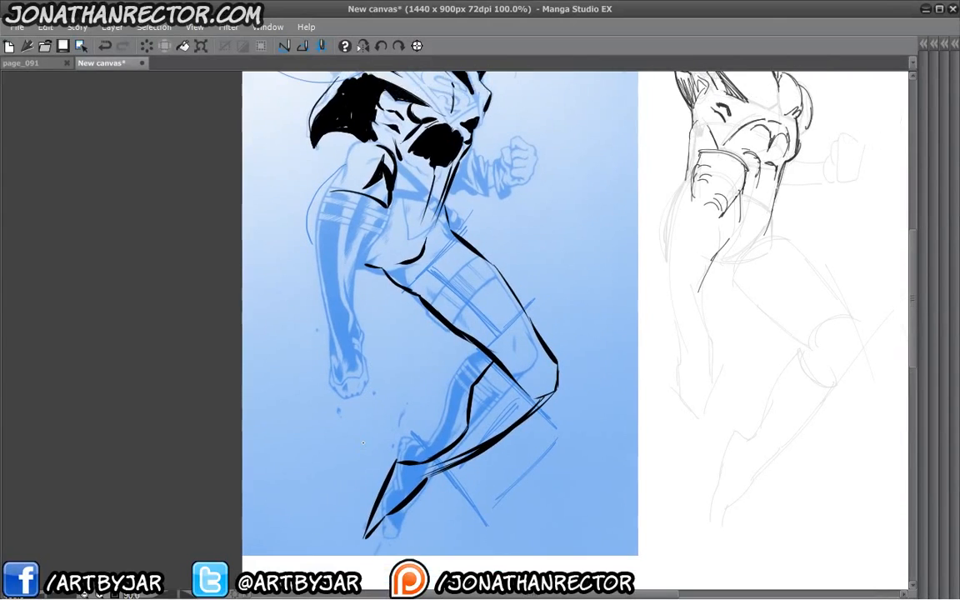
left_click_drag(377, 304, 390, 381)
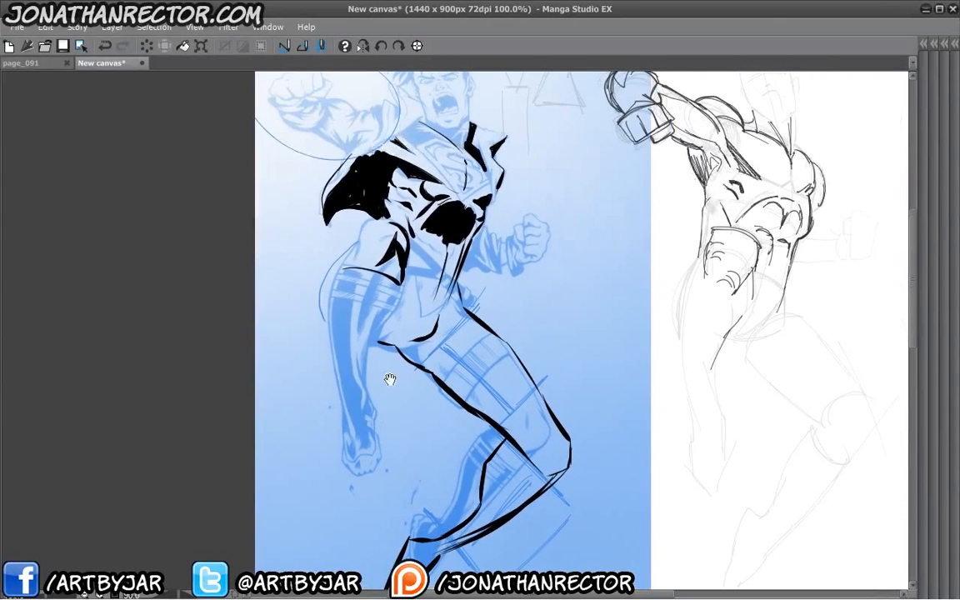
mouse_move(403, 287)
left_mouse_down()
mouse_move(376, 343)
mouse_move(370, 406)
left_mouse_up()
mouse_move(363, 237)
left_mouse_down()
mouse_move(332, 324)
mouse_move(342, 421)
left_mouse_up()
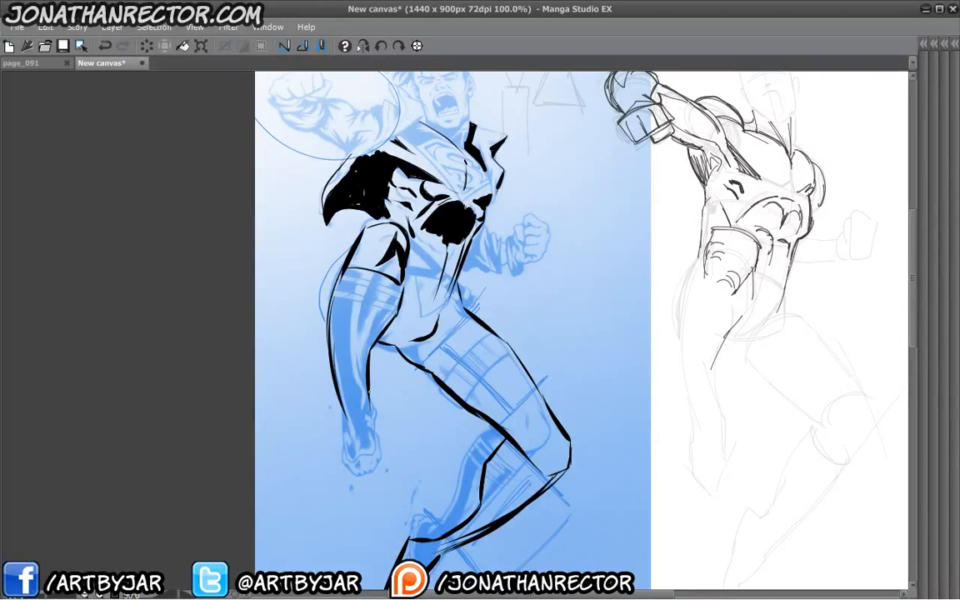
left_click_drag(351, 381, 350, 391)
mouse_move(371, 329)
left_mouse_down()
mouse_move(368, 415)
mouse_move(385, 499)
mouse_move(343, 462)
mouse_move(329, 375)
mouse_move(369, 431)
left_mouse_up()
left_click_drag(342, 357, 323, 394)
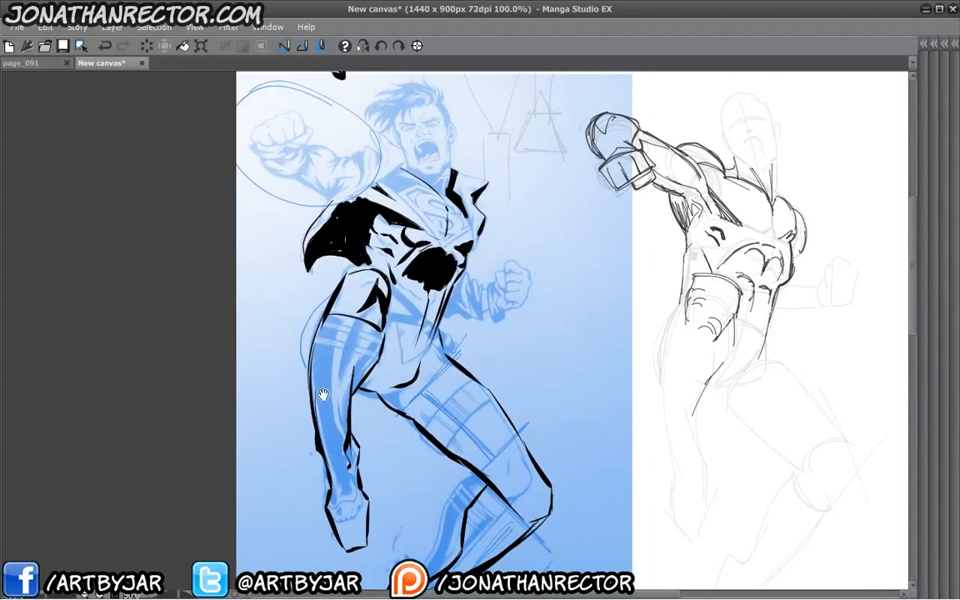
Feather the upper edge of the small black shadow below the chest emblem, on the clenched-fist side, with short tapered strokes
mouse_move(329, 301)
left_mouse_down()
mouse_move(305, 368)
mouse_move(323, 459)
mouse_move(303, 354)
left_mouse_up()
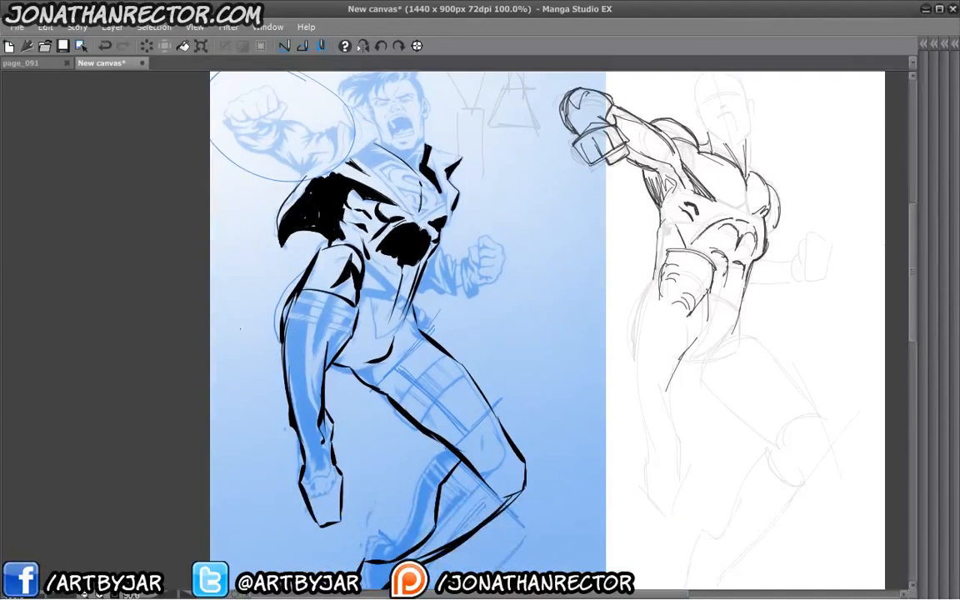
left_click(252, 320, "alt")
left_click(252, 285, "ctrl")
left_click(252, 285, "ctrl")
left_click(401, 329, "ctrl")
left_click_drag(401, 327, 363, 554)
left_click_drag(297, 434, 322, 375)
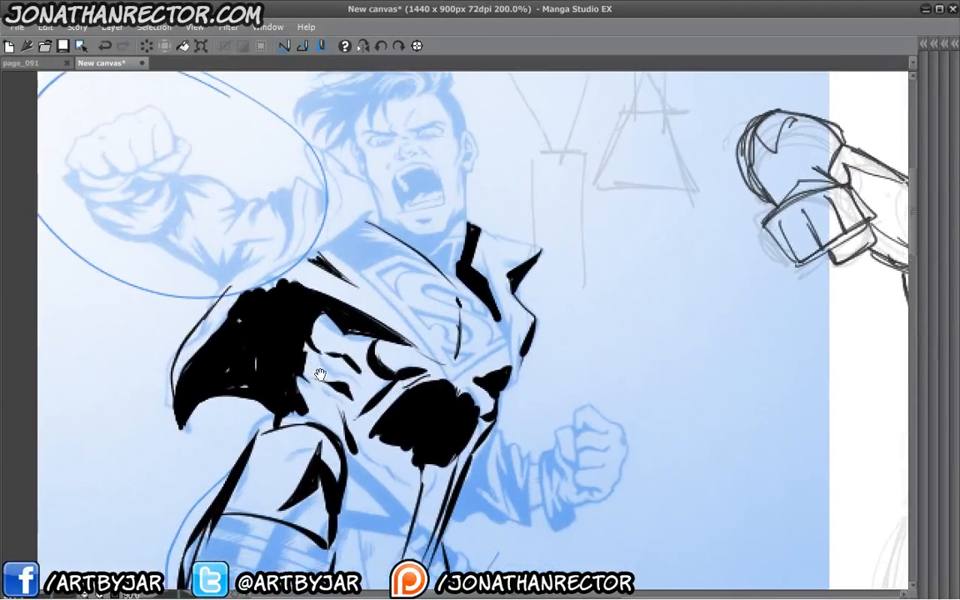
mouse_move(428, 353)
left_mouse_down()
mouse_move(549, 398)
mouse_move(553, 382)
left_mouse_up()
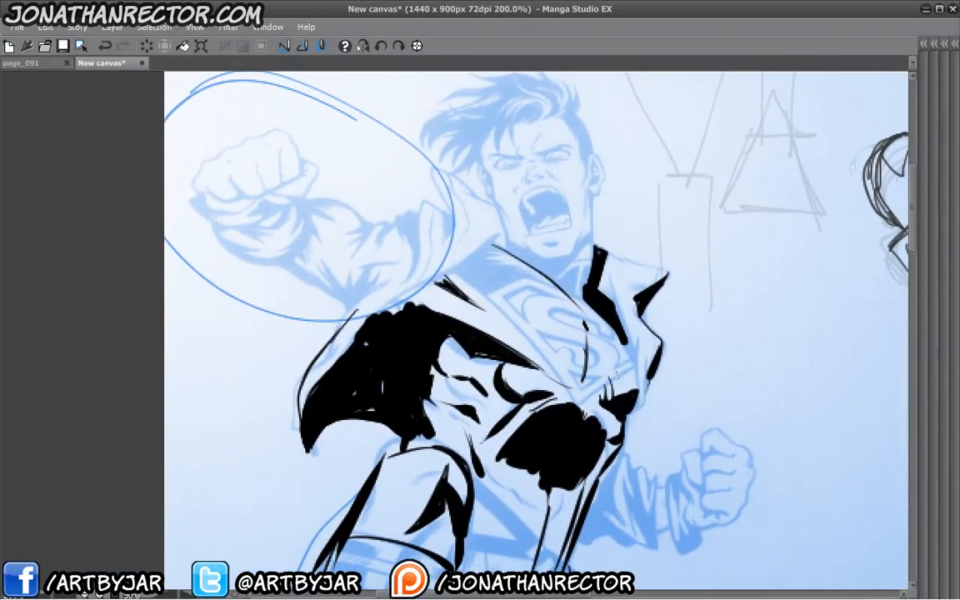
left_click_drag(404, 185, 407, 196)
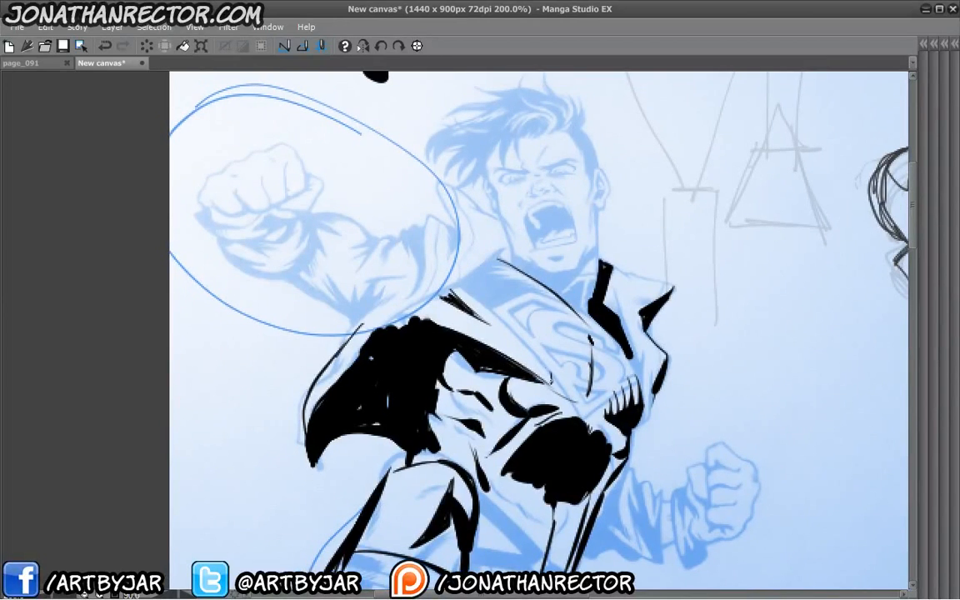
Feather the long diagonal chest shadow along the jacket edge with tapered hatch strokes from the emblem up to the shoulder
mouse_move(542, 363)
left_mouse_down()
mouse_move(551, 383)
mouse_move(527, 371)
left_mouse_up()
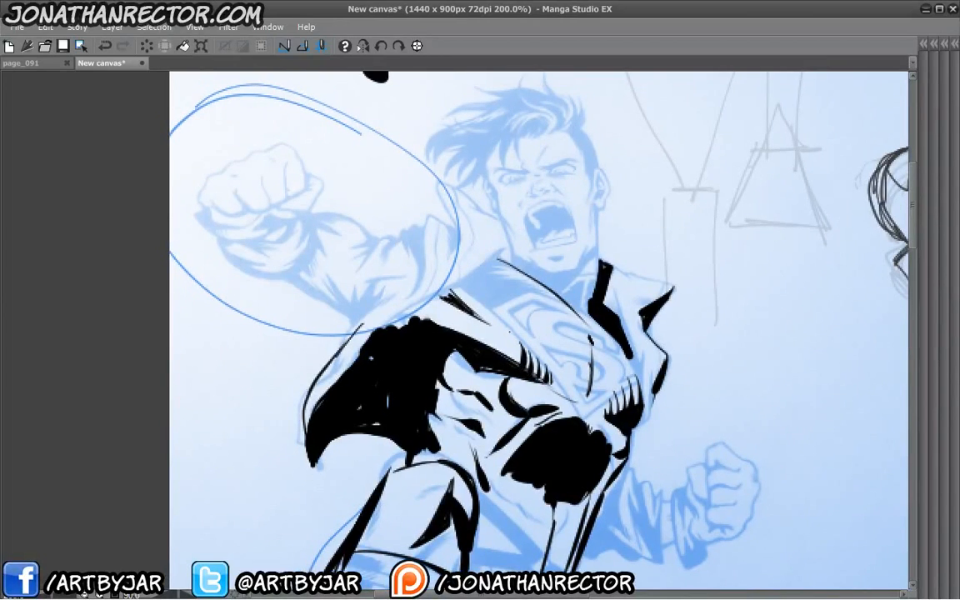
mouse_move(510, 333)
left_mouse_down()
mouse_move(518, 365)
mouse_move(508, 360)
left_mouse_up()
mouse_move(488, 322)
left_mouse_down()
mouse_move(497, 354)
mouse_move(464, 333)
left_mouse_up()
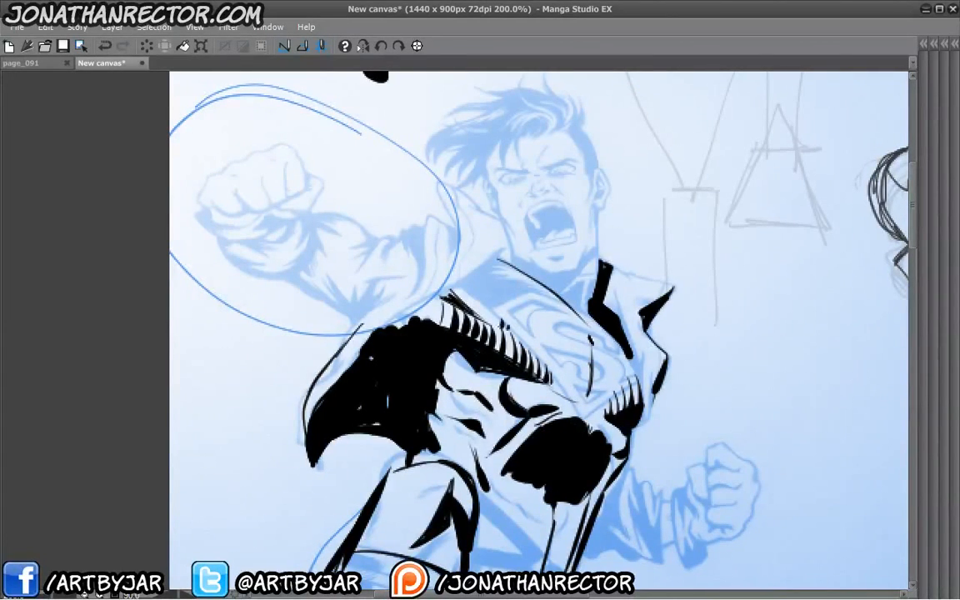
mouse_move(439, 281)
left_mouse_down()
mouse_move(447, 295)
mouse_move(436, 287)
left_mouse_up()
mouse_move(419, 268)
left_mouse_down()
mouse_move(428, 280)
mouse_move(282, 227)
left_mouse_up()
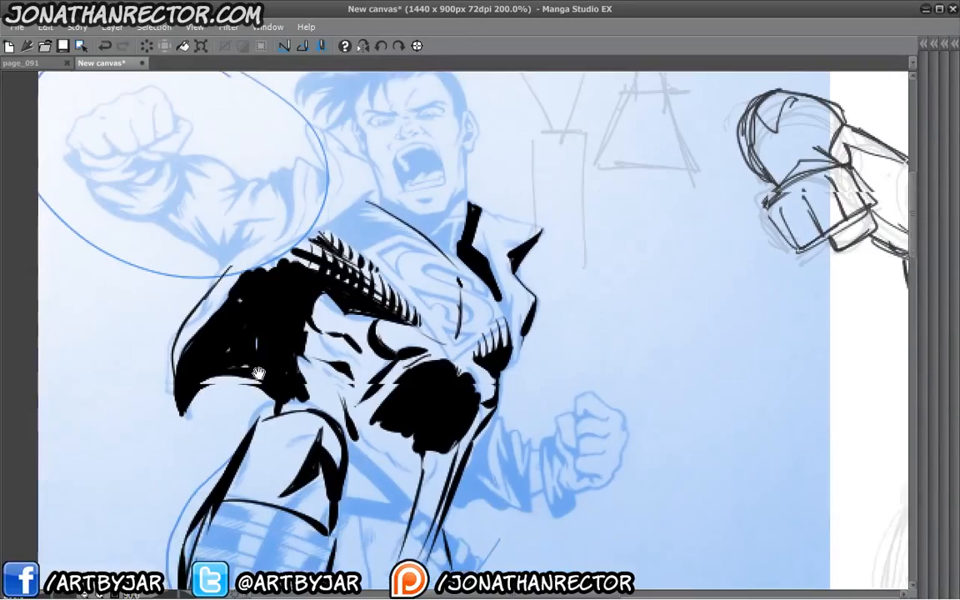
Feather the shadow under the armpit and the small rib shadow below it with short tapered strokes
left_click_drag(259, 373, 254, 352)
scroll(253, 352, "down", 2)
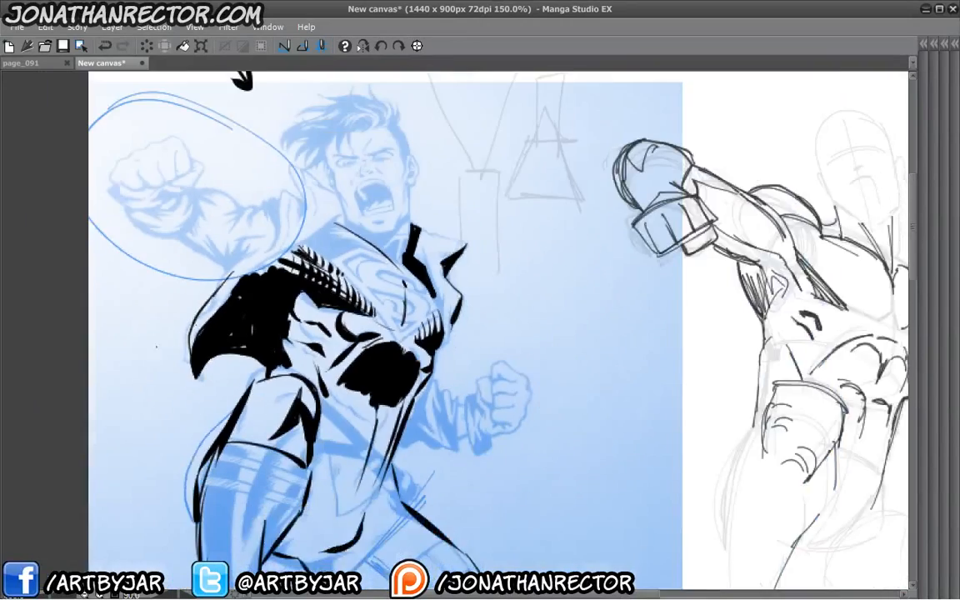
left_click_drag(175, 370, 241, 411)
scroll(213, 242, "up", 1)
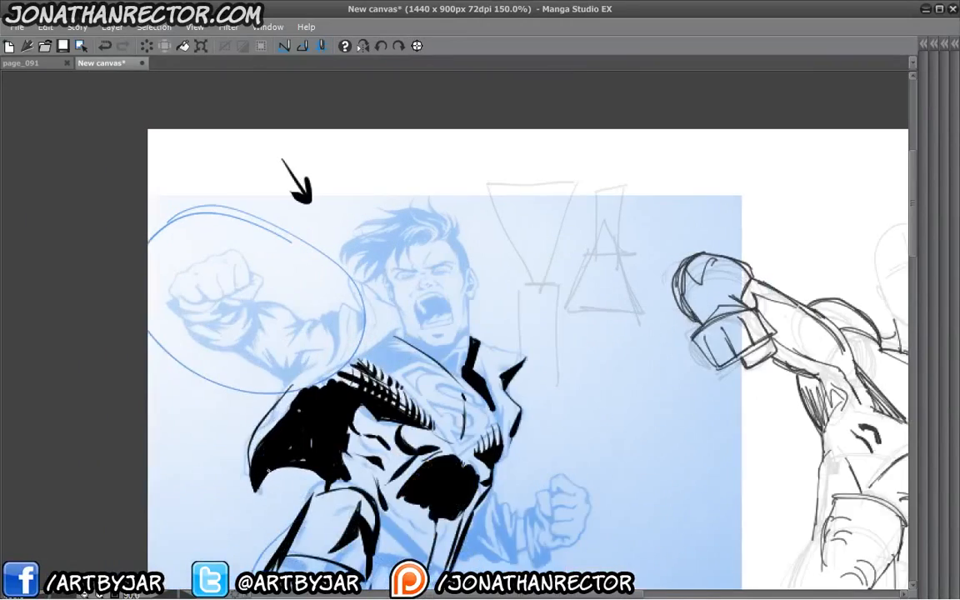
left_click_drag(374, 430, 431, 329)
scroll(432, 329, "up", 1)
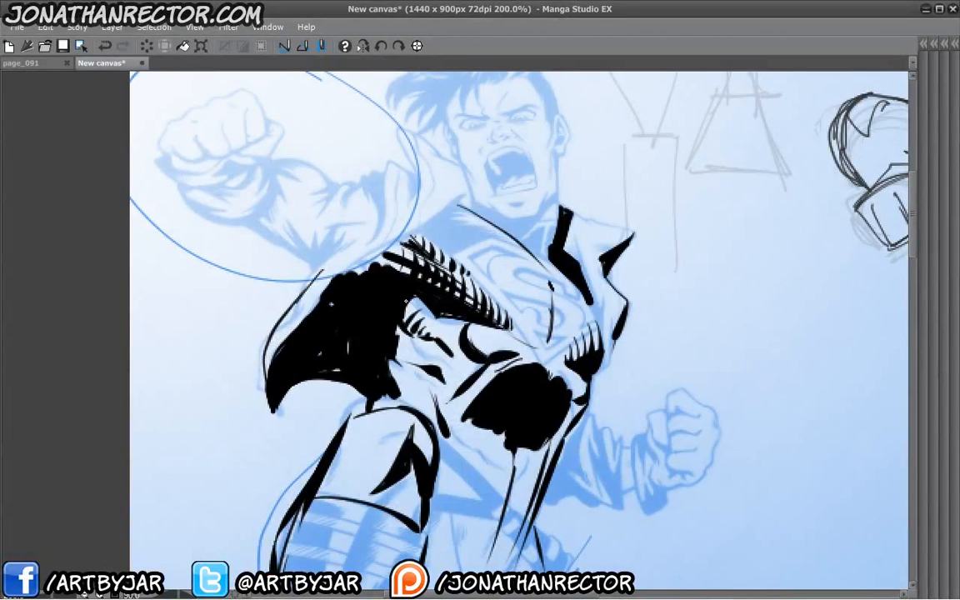
key("ctrl+z")
mouse_move(436, 327)
left_mouse_down()
mouse_move(448, 318)
mouse_move(420, 302)
left_mouse_up()
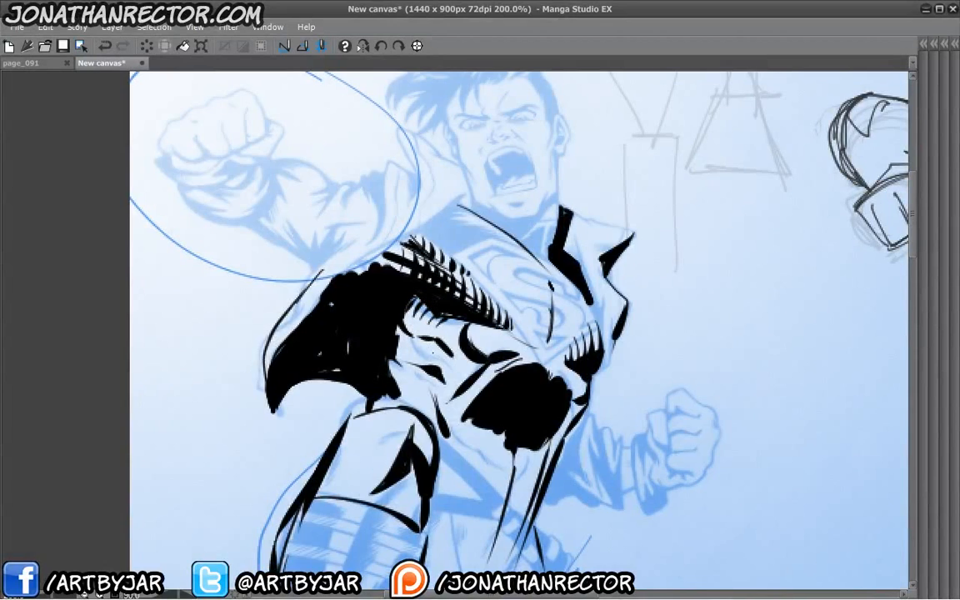
left_click_drag(428, 354, 436, 342)
left_click_drag(420, 352, 424, 339)
left_click_drag(410, 348, 415, 331)
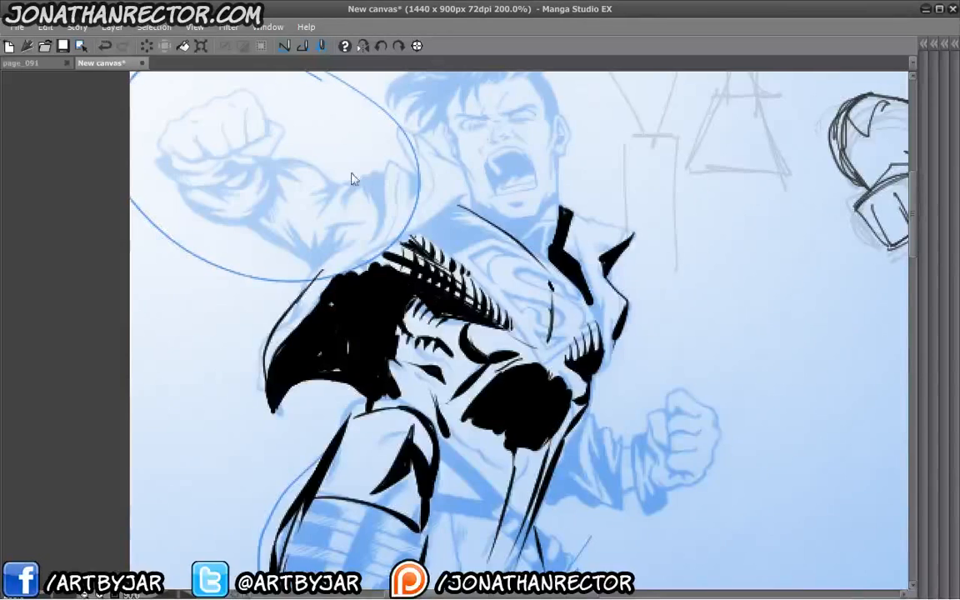
Show the hidden palettes and hide Layer 9 and Layer 8 to reveal the unmarked reference figure
scroll(333, 195, "down", 2)
left_click_drag(354, 371, 317, 457)
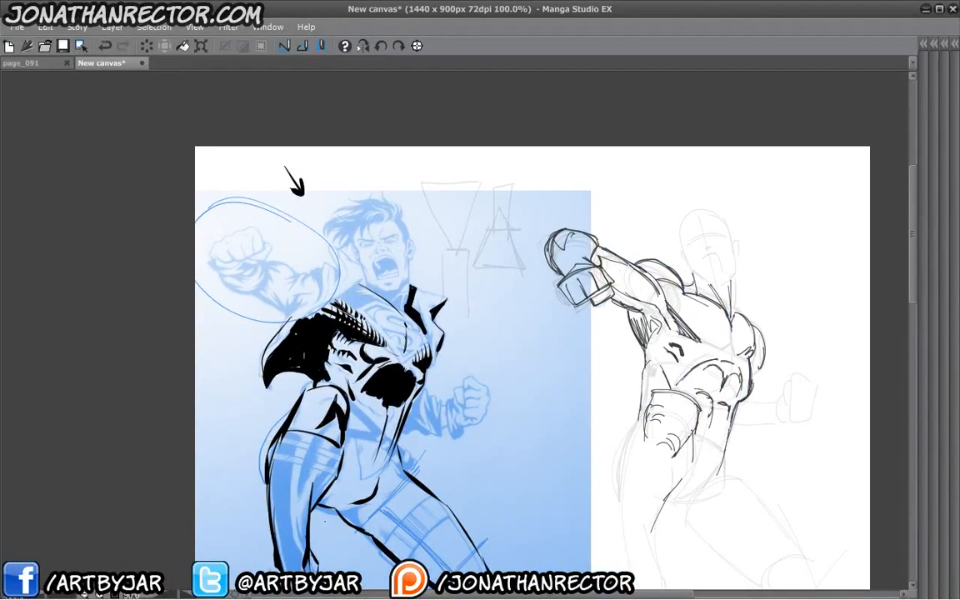
scroll(305, 396, "down", 2)
left_click_drag(364, 442, 305, 332)
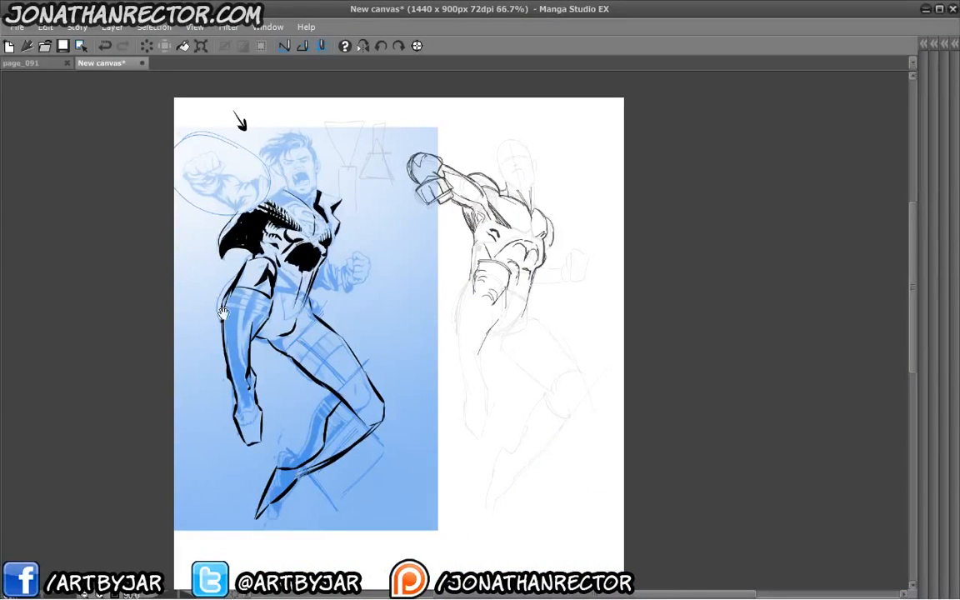
left_click_drag(223, 312, 241, 382)
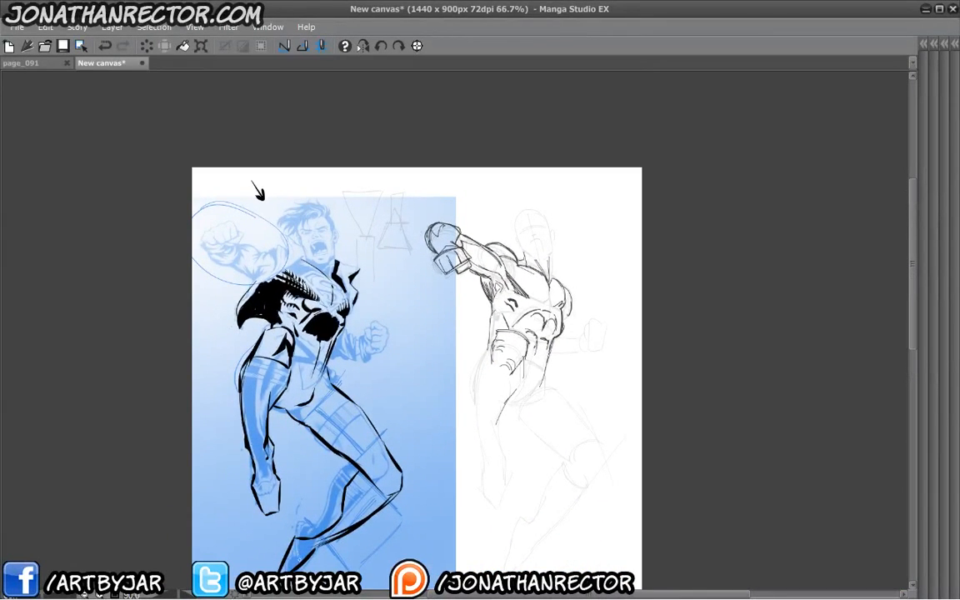
key("Tab")
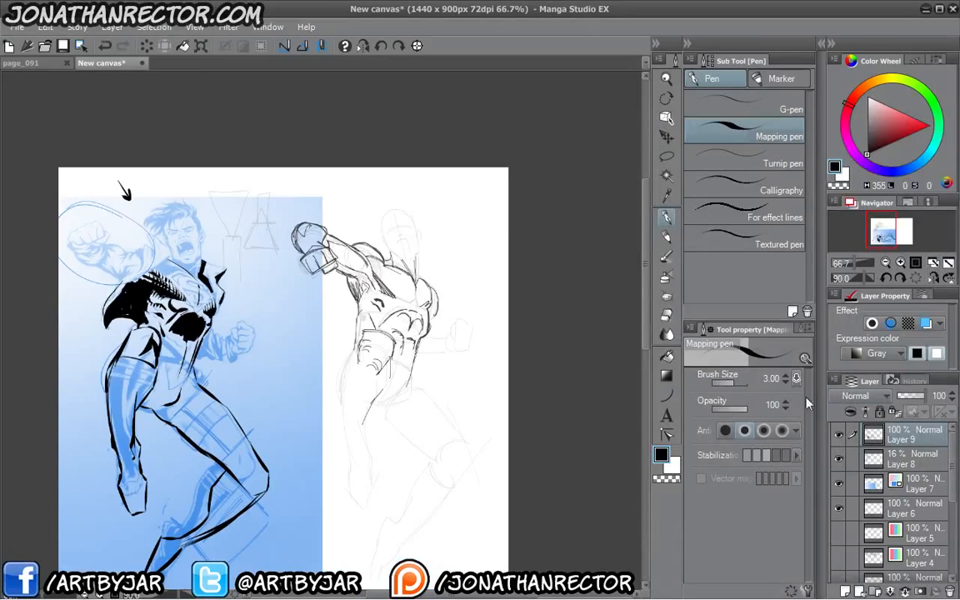
left_click(838, 434)
left_click(838, 458)
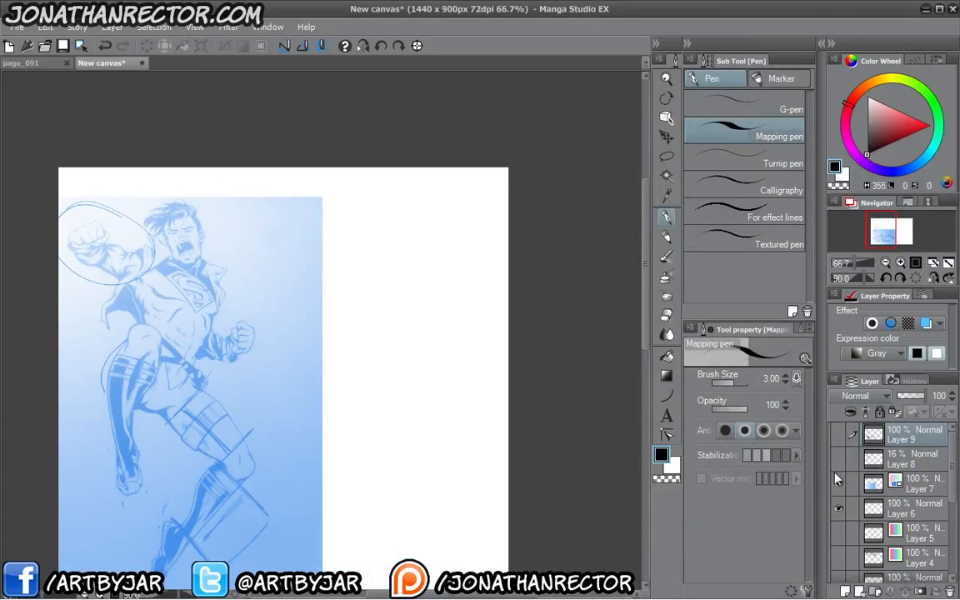
Turn off the layer color effect on Layer 7 to restore the reference photo's original colors
left_click(916, 483)
left_click(924, 322)
left_click_drag(154, 472, 227, 436)
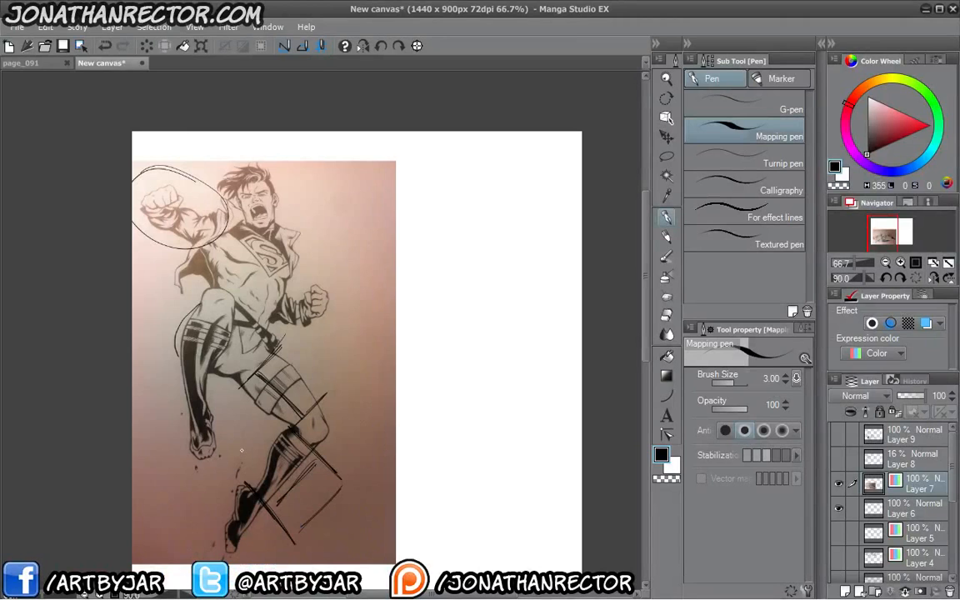
scroll(215, 371, "up", 2)
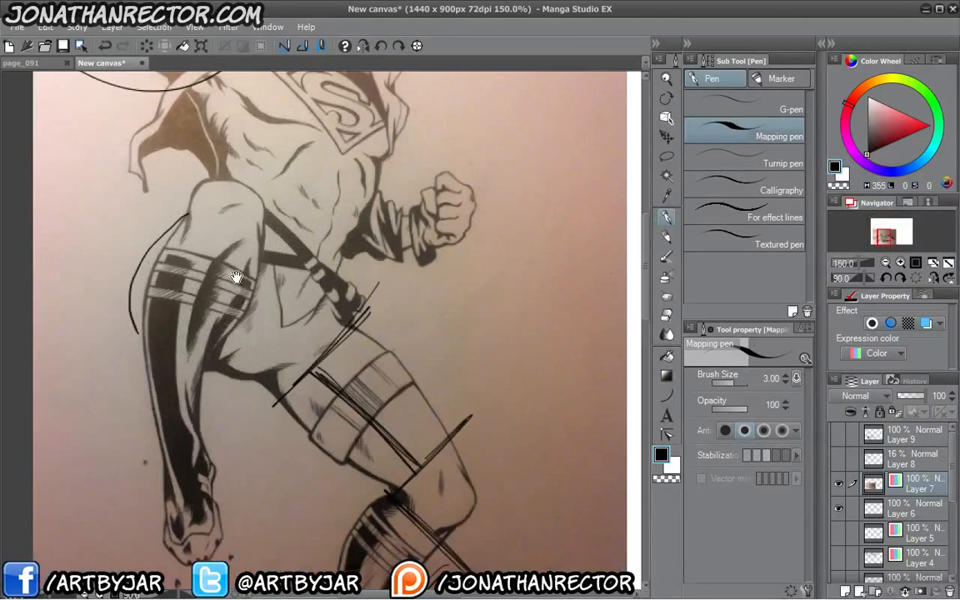
Examine the unmarked reference figure from the legs up to the face and raised fist, toggling the reference layer off and on
left_click_drag(233, 254, 241, 428)
left_click_drag(183, 416, 214, 489)
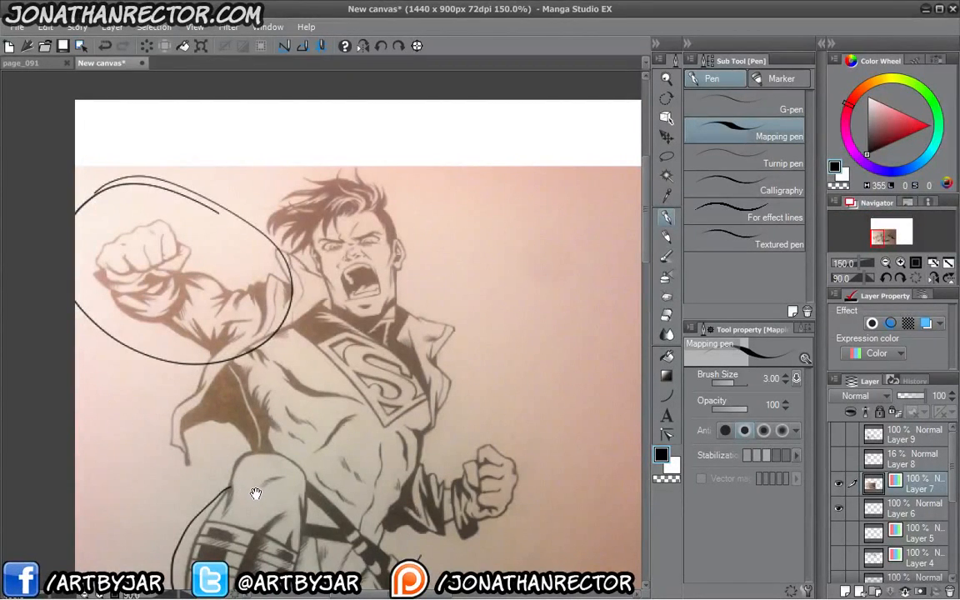
left_click_drag(256, 493, 277, 452)
left_click_drag(235, 415, 273, 463)
left_click_drag(311, 411, 175, 280)
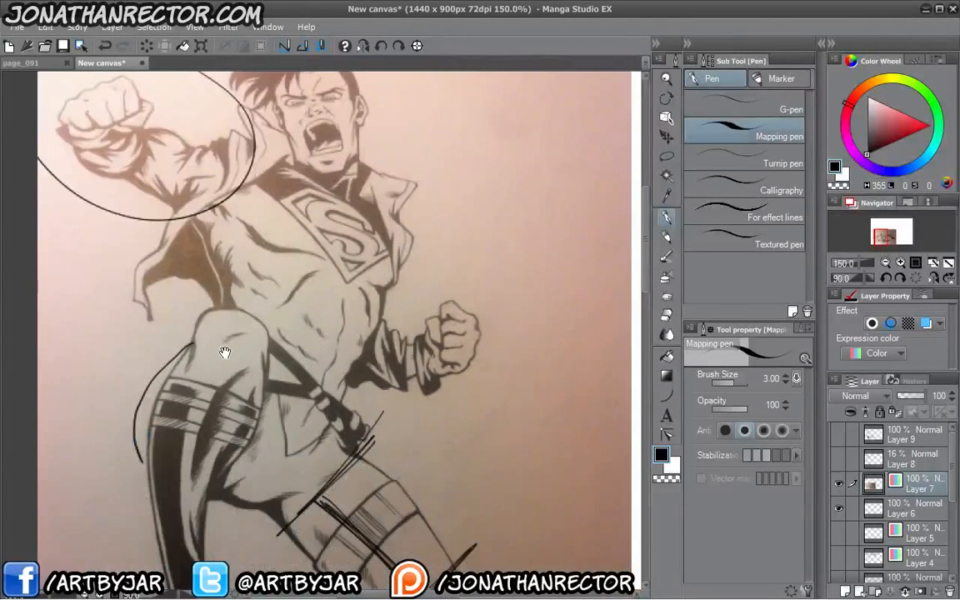
left_click_drag(276, 371, 315, 412)
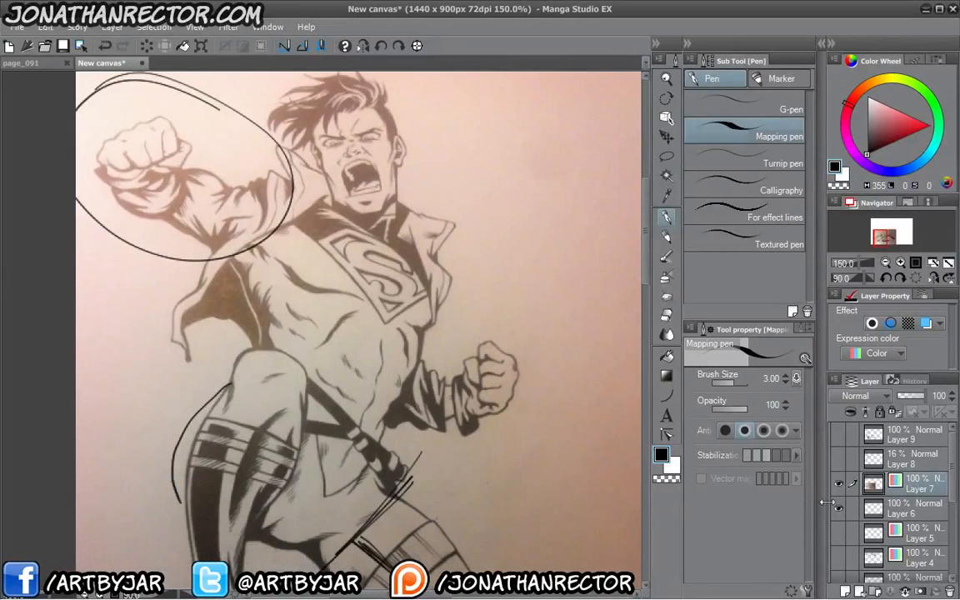
left_click(840, 483)
left_click(839, 483)
left_click_drag(331, 297, 329, 372)
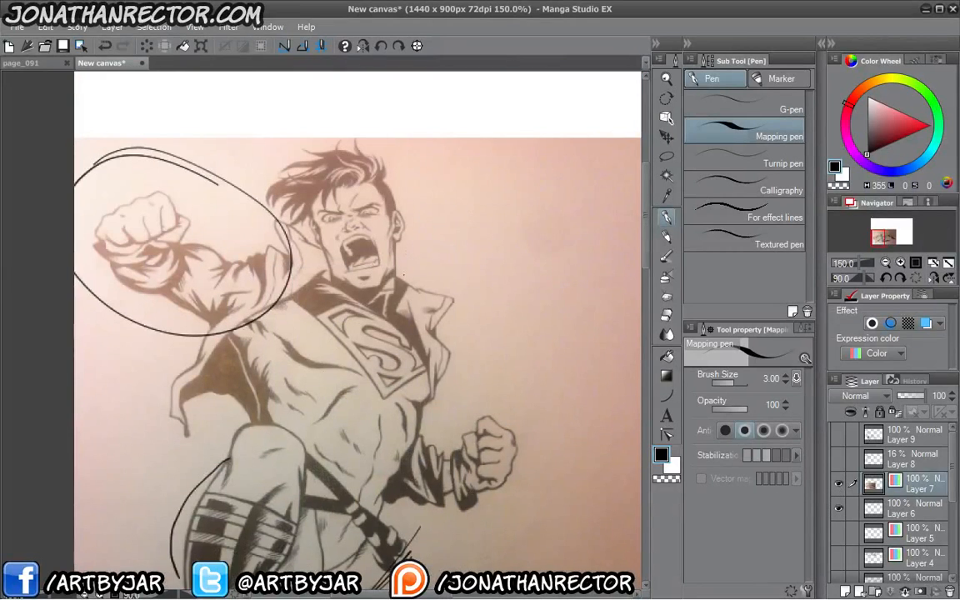
Draw a black arrow pointing down at the jacket collar beside the neck, and undo the test stroke on the chest
mouse_move(436, 240)
left_mouse_down()
mouse_move(415, 282)
mouse_move(427, 277)
left_mouse_up()
mouse_move(288, 307)
left_mouse_down()
mouse_move(398, 320)
mouse_move(392, 356)
left_mouse_up()
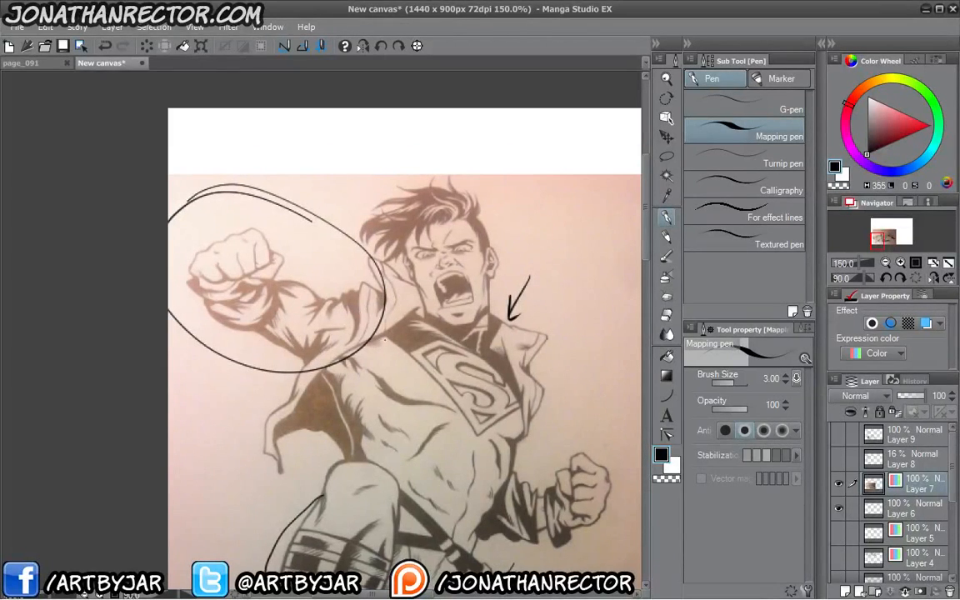
mouse_move(394, 395)
left_mouse_down()
mouse_move(395, 345)
mouse_move(382, 373)
left_mouse_up()
key("ctrl+z")
Sample the brown from the dark collar area and block in a solid Mapping pen shadow from the armpit down the side
left_click(667, 193)
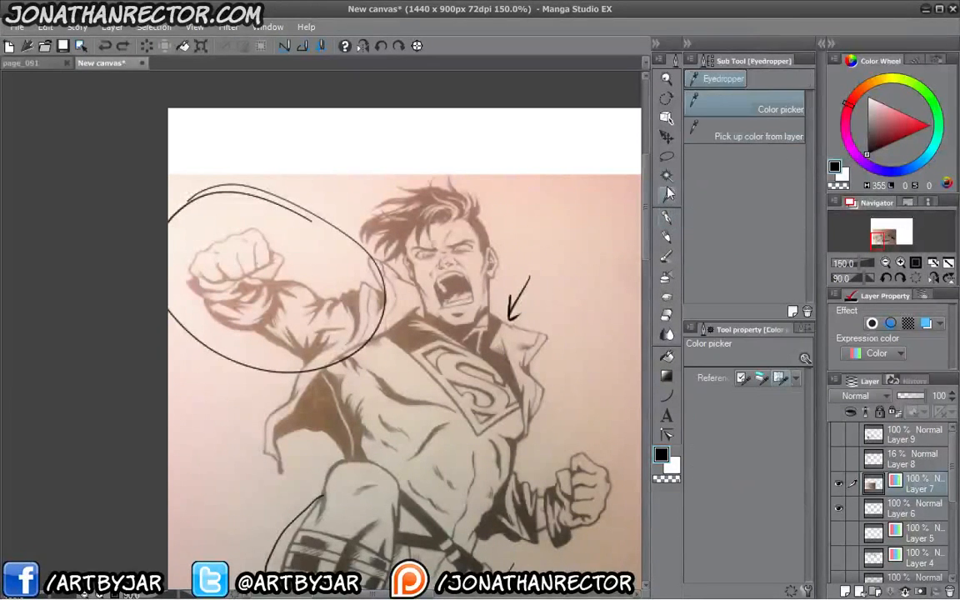
left_click(398, 326)
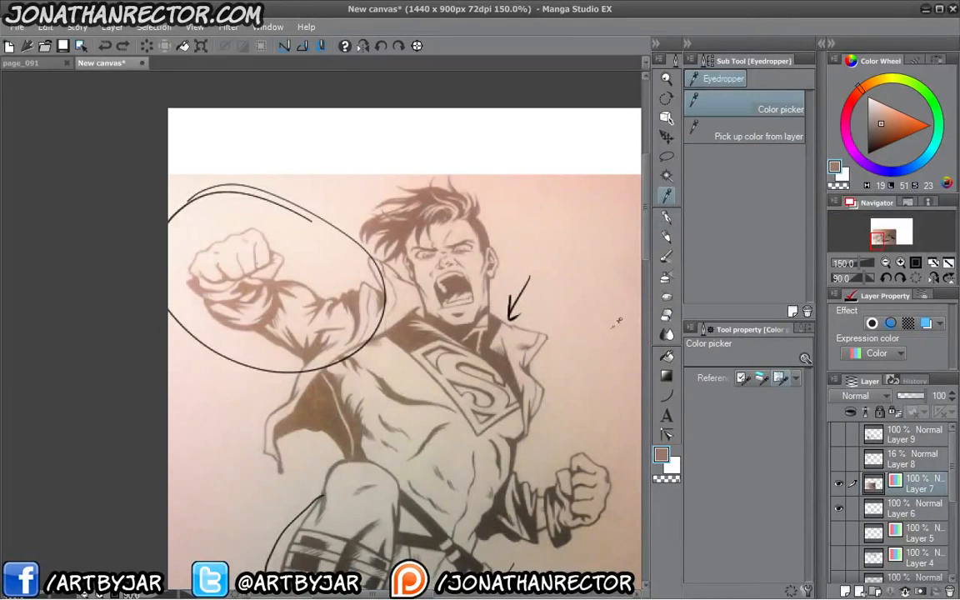
left_click(667, 217)
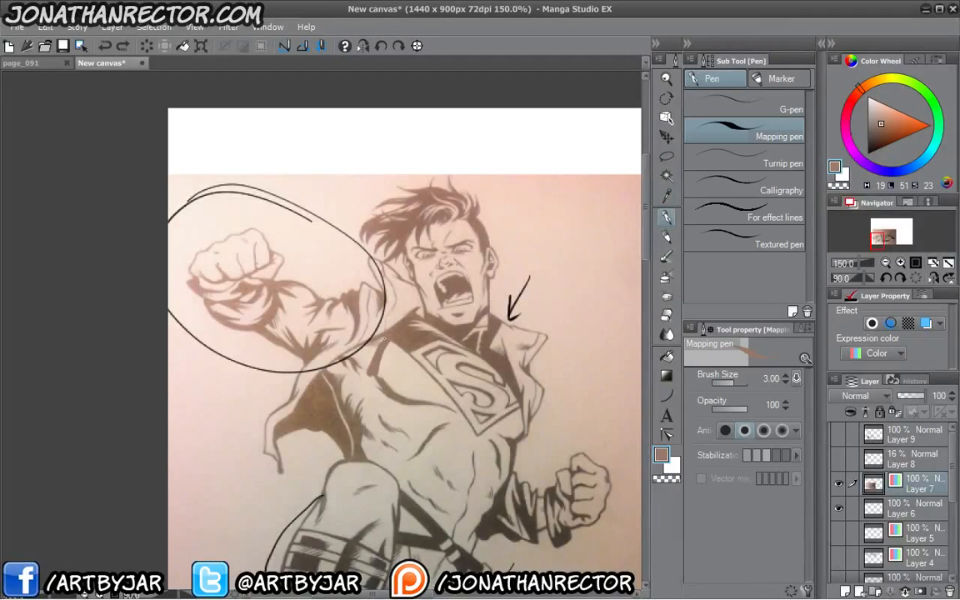
left_click_drag(375, 377, 354, 362)
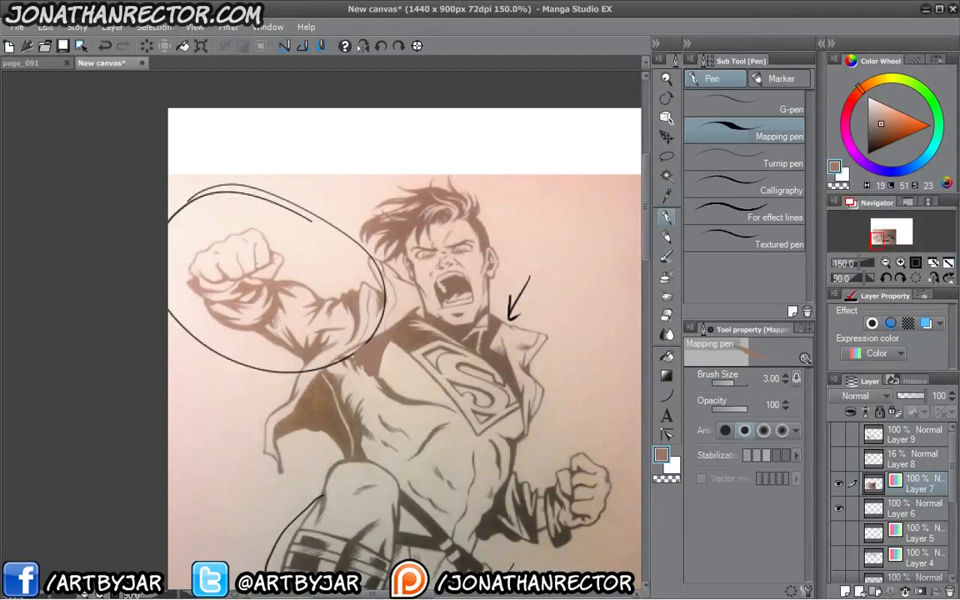
mouse_move(388, 396)
left_mouse_down()
mouse_move(374, 432)
mouse_move(364, 390)
mouse_move(343, 374)
mouse_move(352, 417)
left_mouse_up()
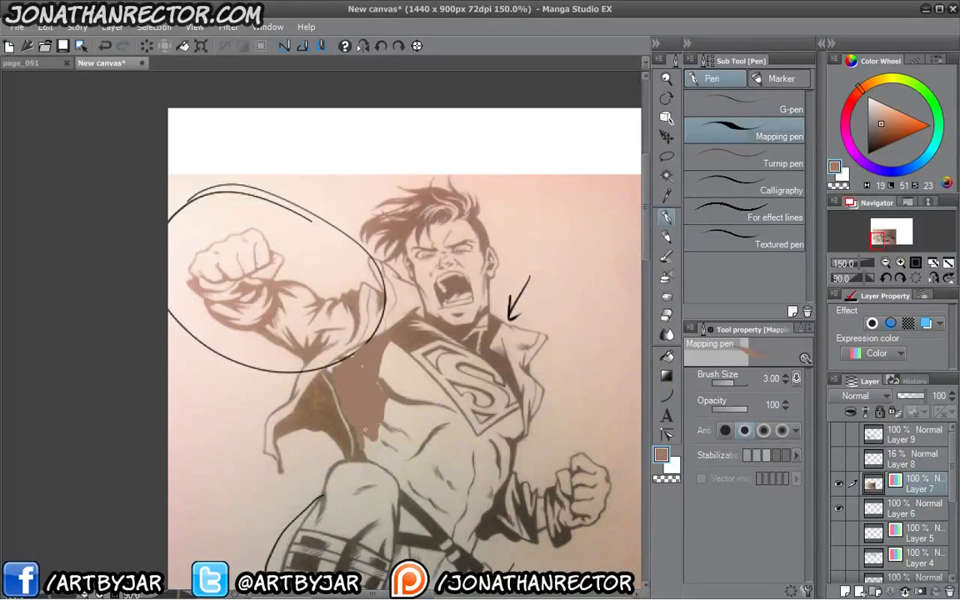
mouse_move(391, 444)
left_mouse_down()
mouse_move(355, 409)
mouse_move(333, 417)
mouse_move(370, 445)
mouse_move(365, 457)
left_mouse_up()
Extend the brown shadow down the waist to the hip and block in the chest shadow and the patch below the emblem
left_click_drag(325, 428, 293, 308)
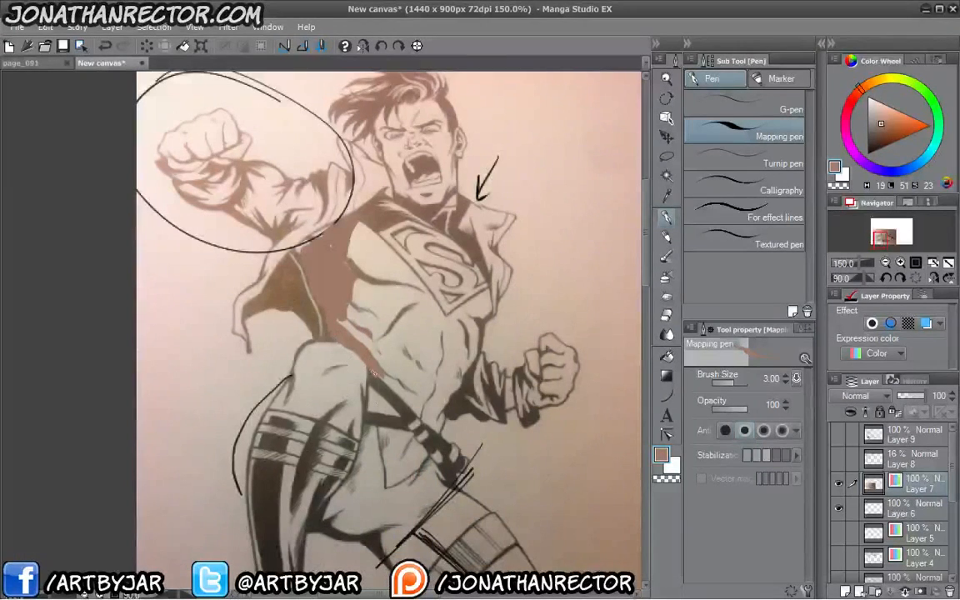
left_click_drag(380, 382, 369, 427)
left_click_drag(304, 345, 308, 428)
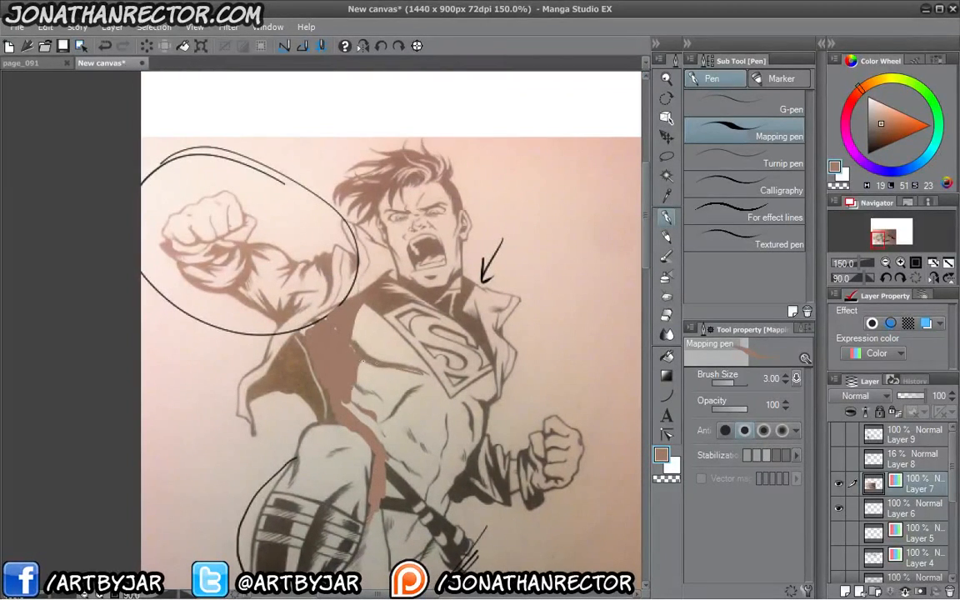
mouse_move(384, 342)
left_mouse_down()
mouse_move(350, 310)
mouse_move(329, 319)
mouse_move(355, 349)
left_mouse_up()
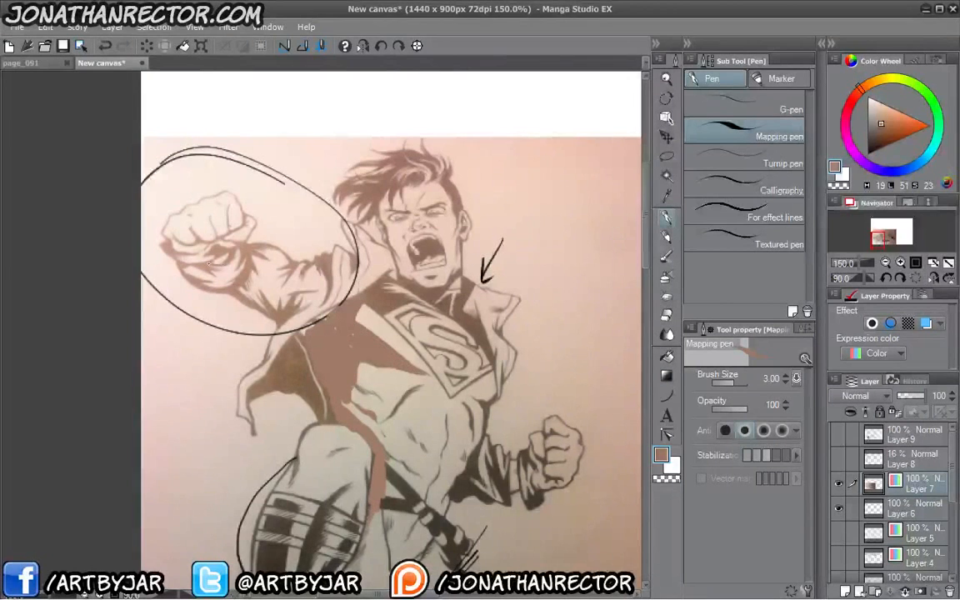
left_click_drag(476, 399, 434, 386)
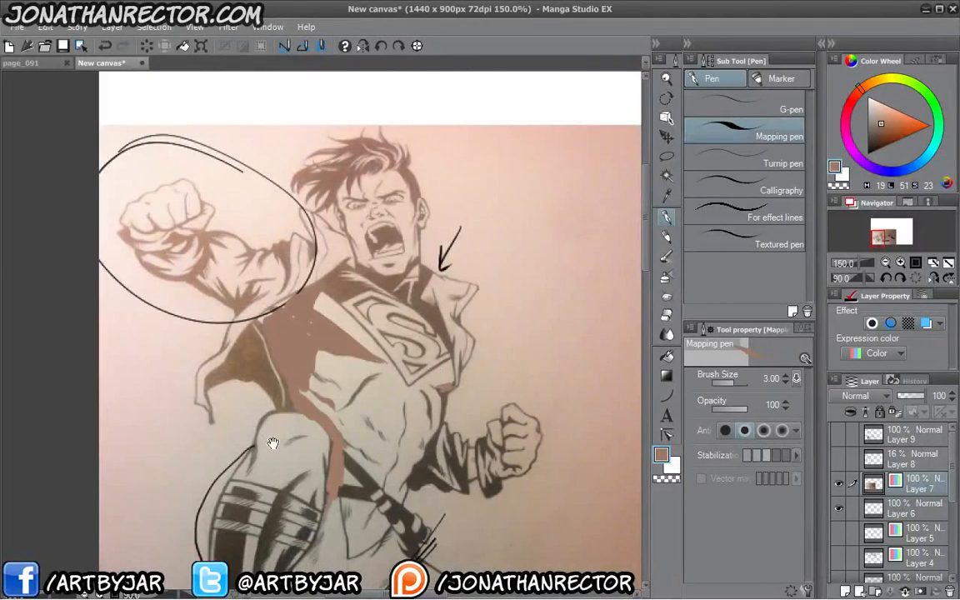
Draw a tapered brown center-line stroke from the middle of the abdomen down past the belt
left_click_drag(342, 436, 402, 417)
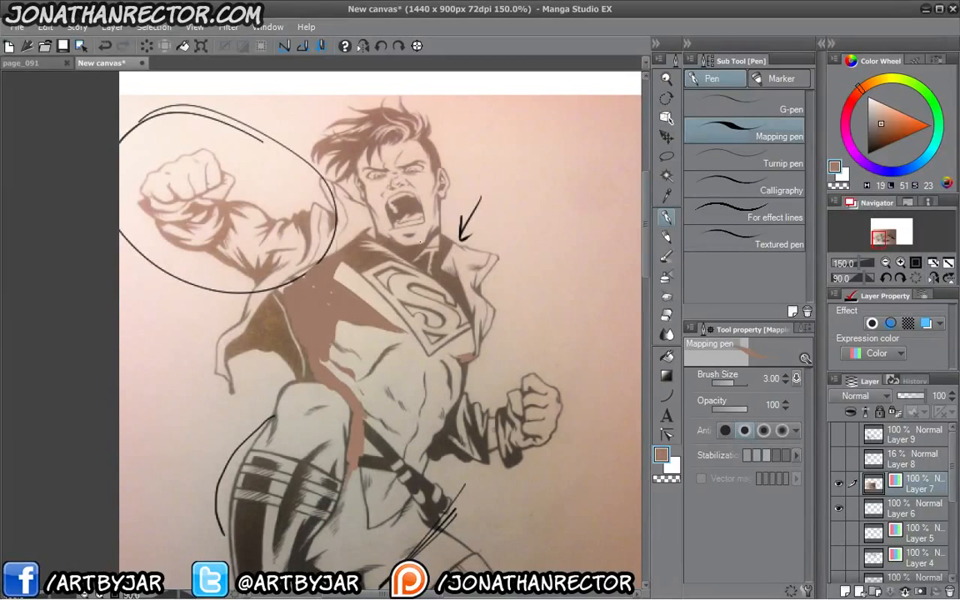
left_click_drag(382, 399, 461, 322)
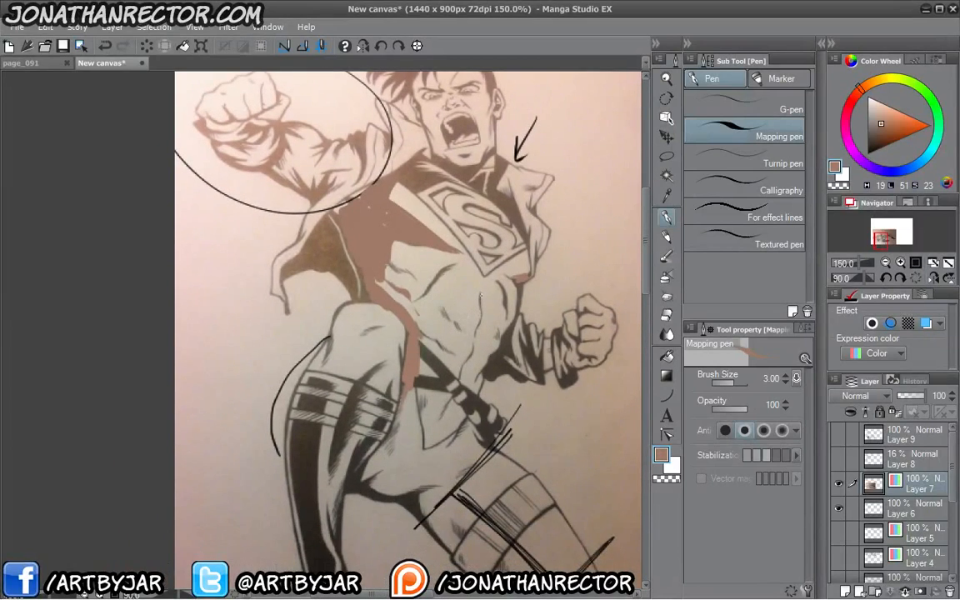
left_click_drag(457, 393, 454, 401)
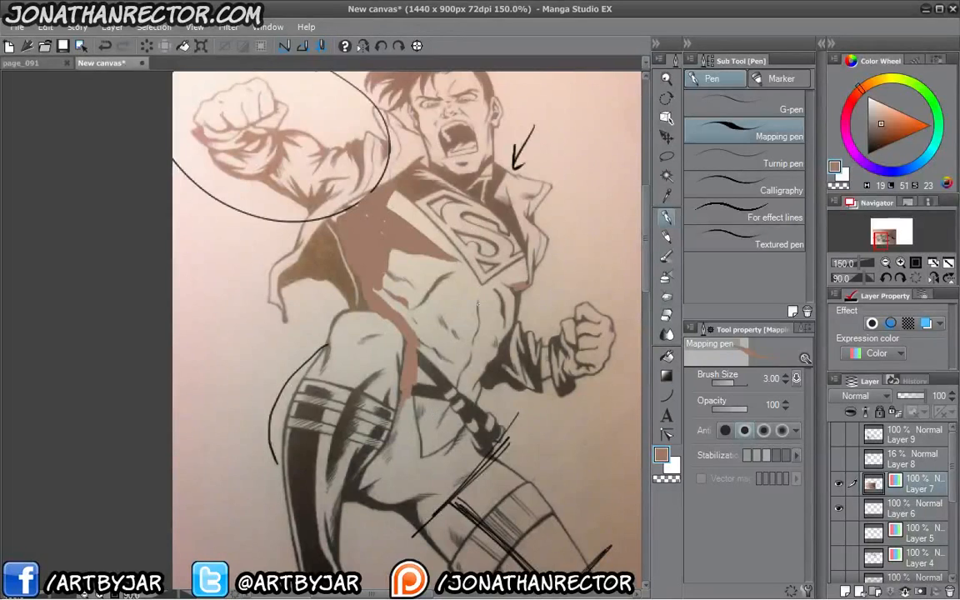
left_click_drag(479, 306, 442, 443)
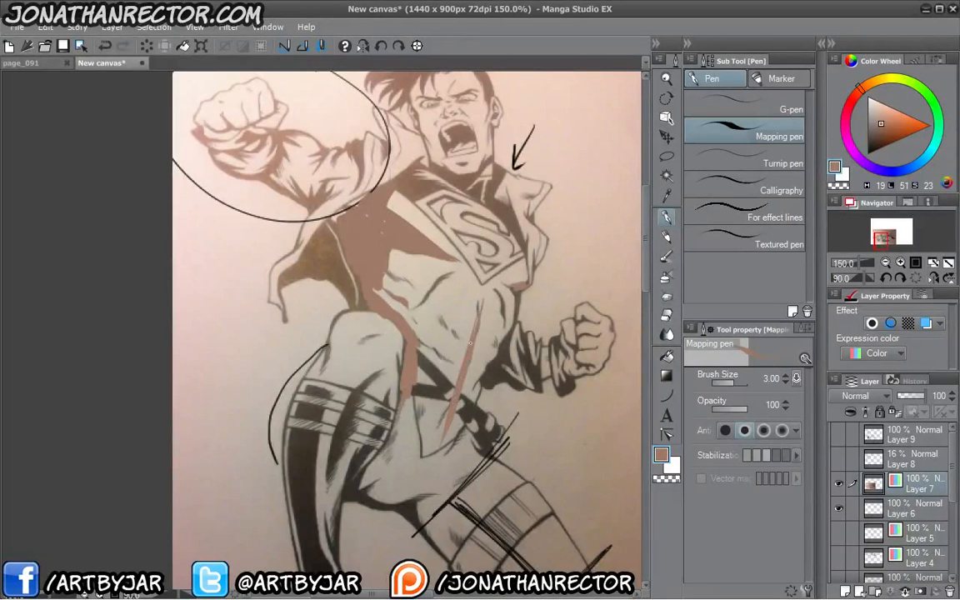
Try a long curved brown center line from the collar through the emblem down to the crotch
left_click_drag(301, 303, 296, 510)
mouse_move(424, 427)
left_mouse_down()
mouse_move(438, 283)
mouse_move(410, 505)
left_mouse_up()
key("ctrl+z")
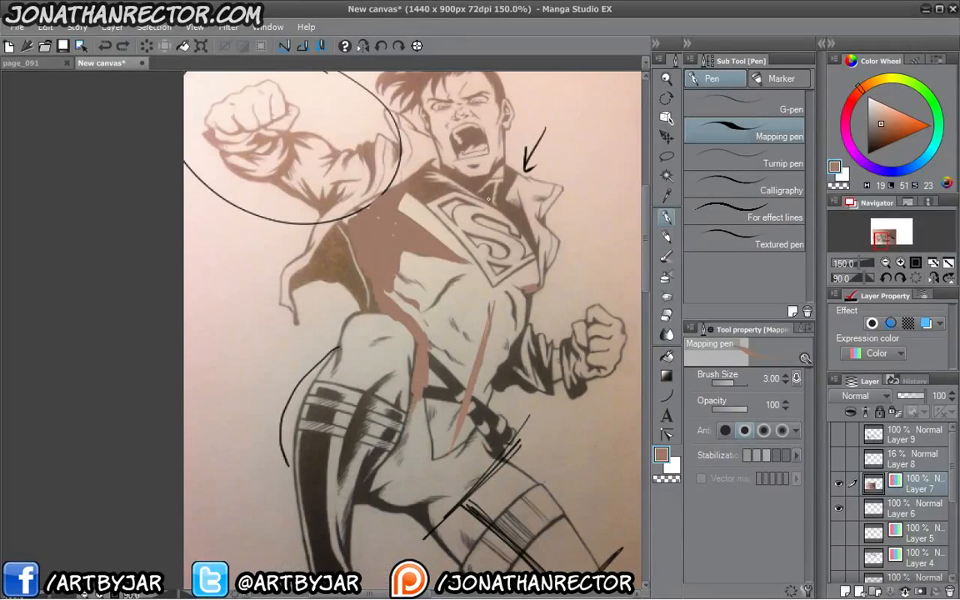
mouse_move(493, 205)
left_mouse_down()
mouse_move(471, 391)
mouse_move(404, 511)
left_mouse_up()
left_click_drag(248, 361, 219, 444)
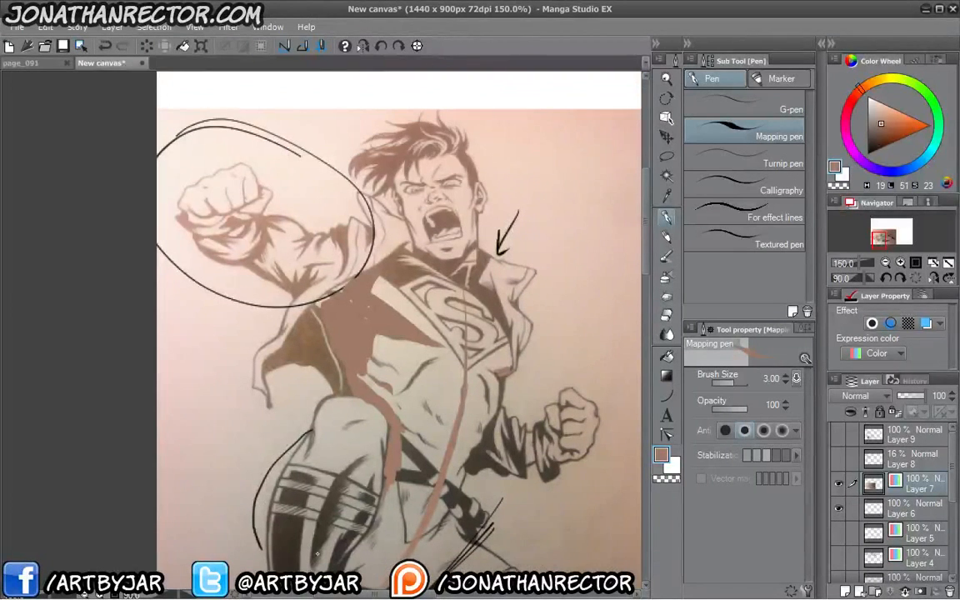
key("ctrl+z")
Add wavy brown shadow shapes across the ribs, branching off the side shadow
left_click_drag(310, 430, 307, 480)
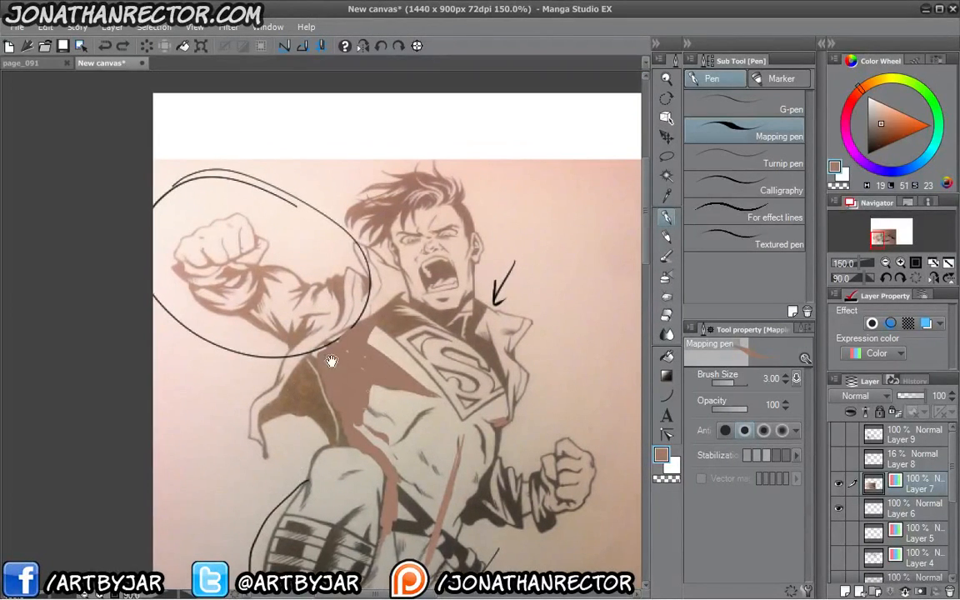
mouse_move(364, 400)
left_mouse_down()
mouse_move(393, 426)
mouse_move(369, 427)
mouse_move(393, 438)
mouse_move(393, 452)
left_mouse_up()
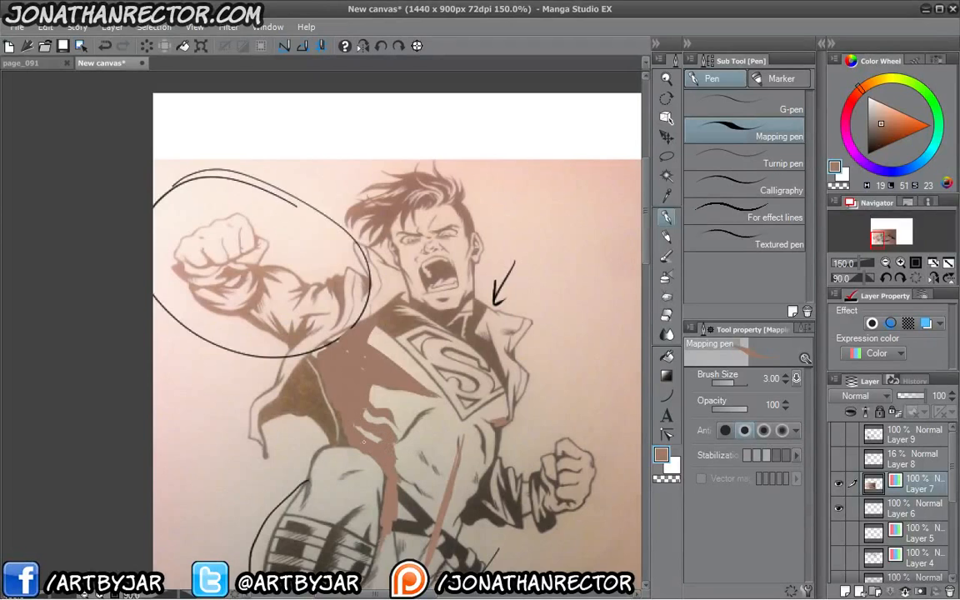
left_click_drag(319, 380, 339, 399)
scroll(139, 255, "down", 3)
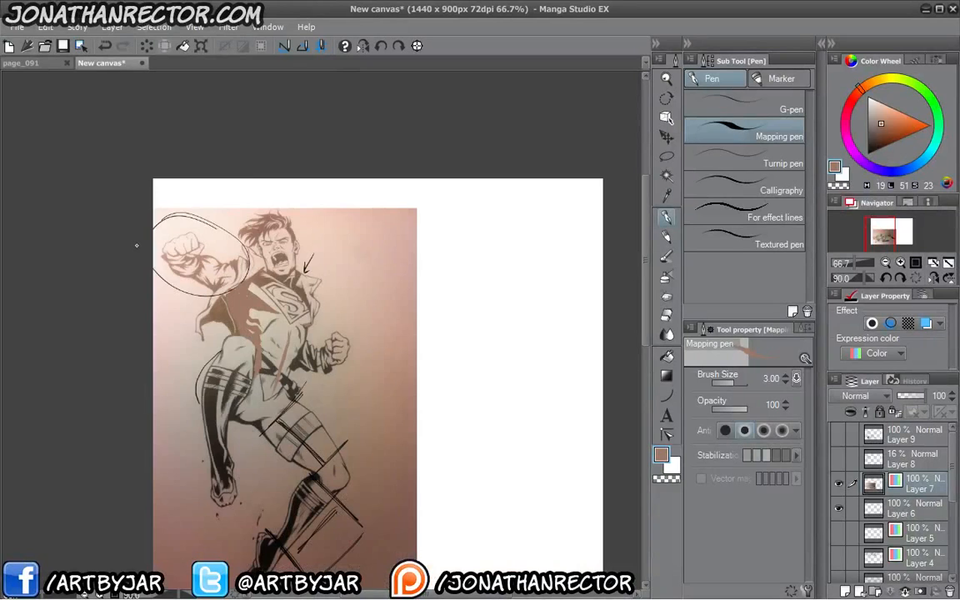
Mirror the canvas view and shade the side of the face along the cheek and jaw
left_click(362, 47)
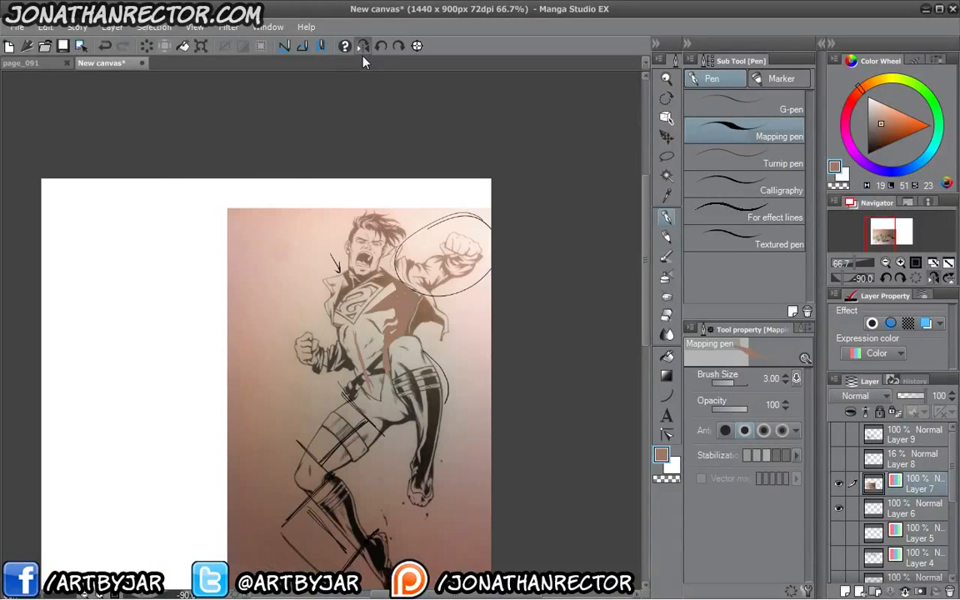
key("ctrl+plus")
key("ctrl+plus")
left_click_drag(357, 271, 342, 385)
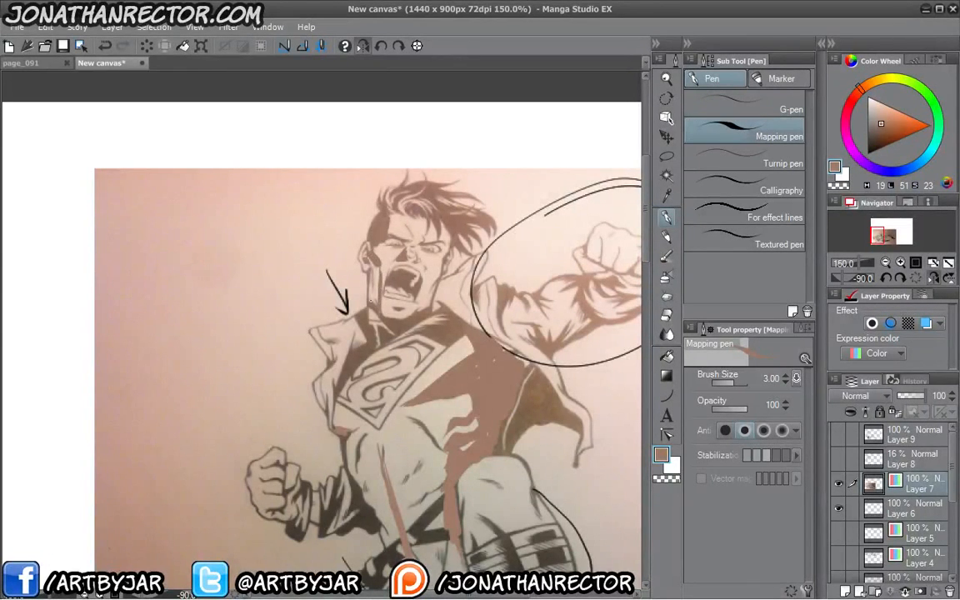
Return the canvas to its unmirrored view and review the new shadows across the whole figure
left_click(360, 52)
scroll(144, 439, "down", 1)
left_click_drag(118, 393, 203, 404)
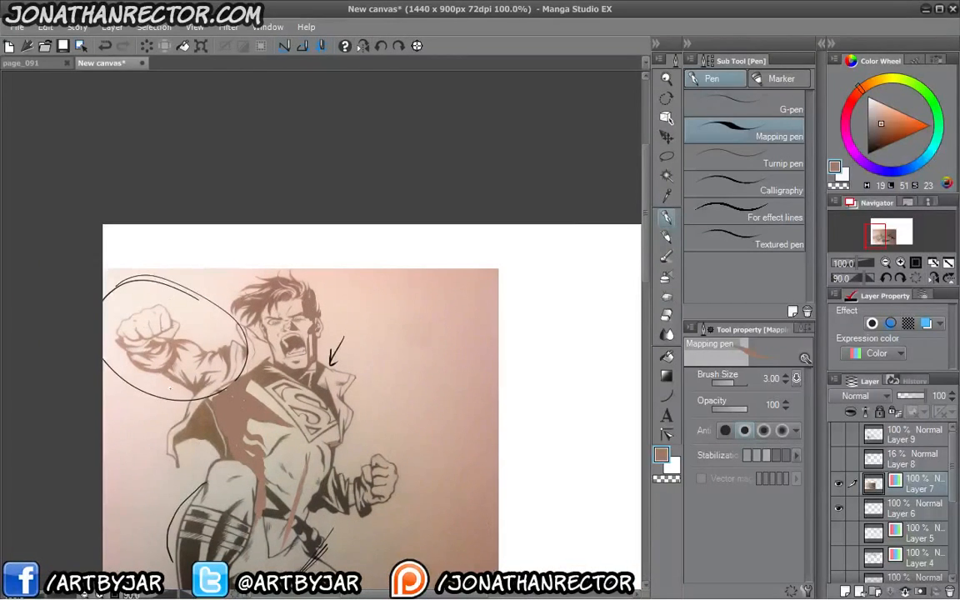
left_click_drag(191, 414, 261, 383)
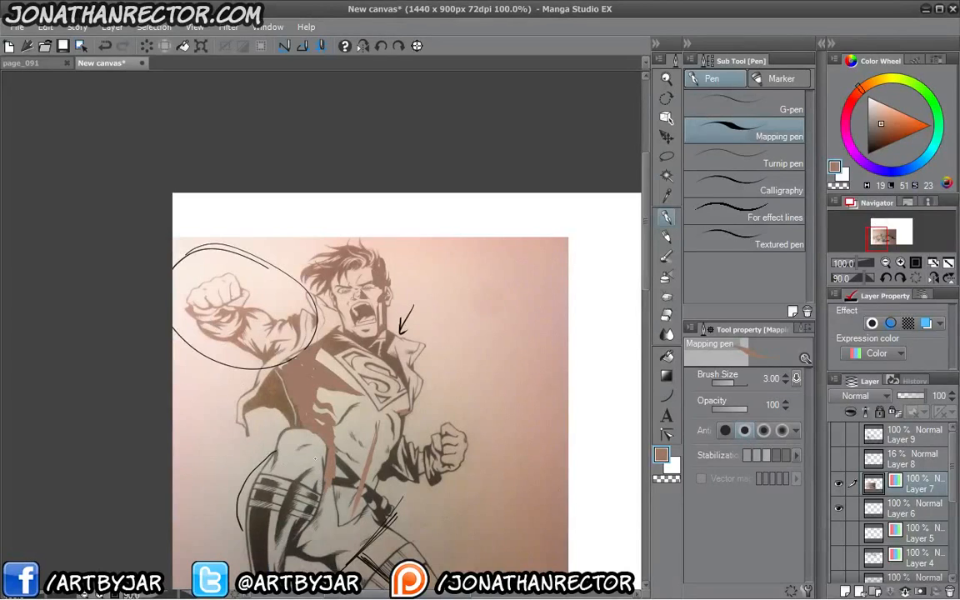
left_click_drag(314, 457, 273, 354)
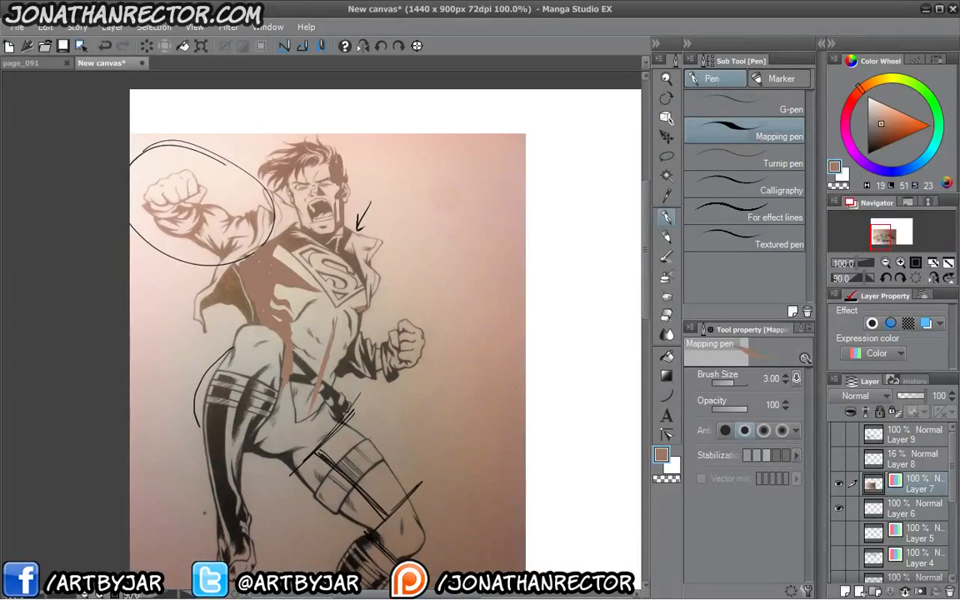